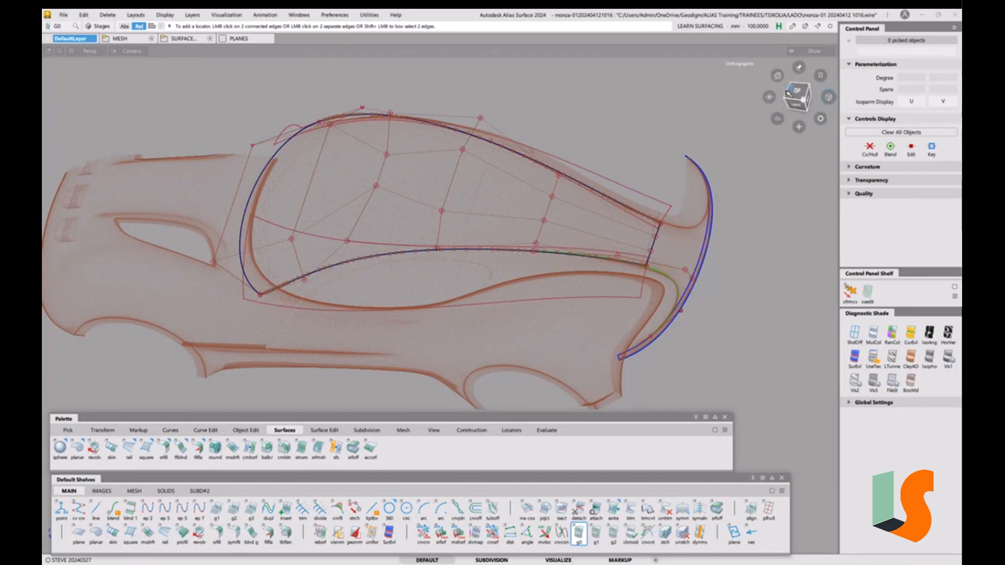
# Switch to the ViewCube top view of the car and open the Windows menu
pyautogui.click(799, 91)
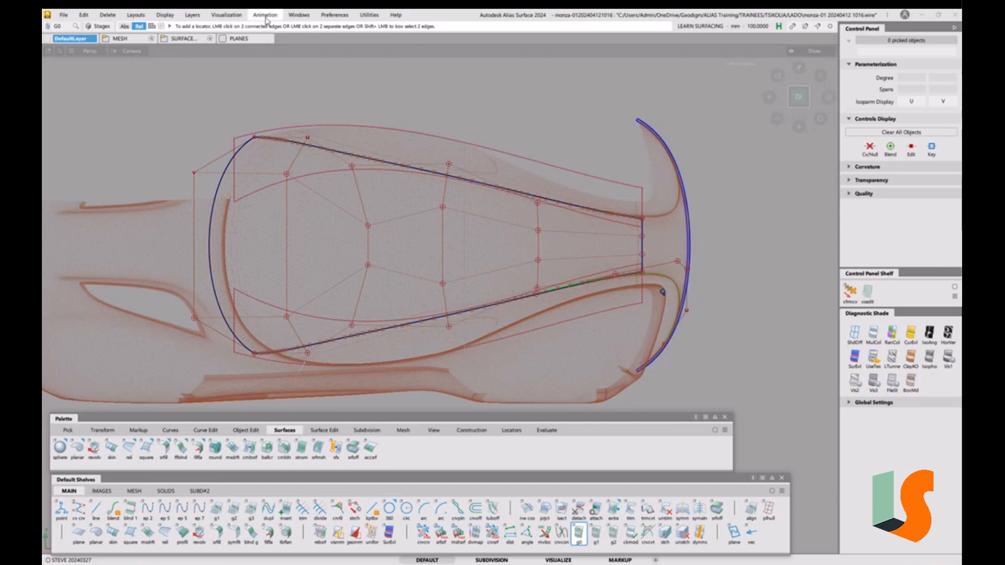
pyautogui.click(302, 16)
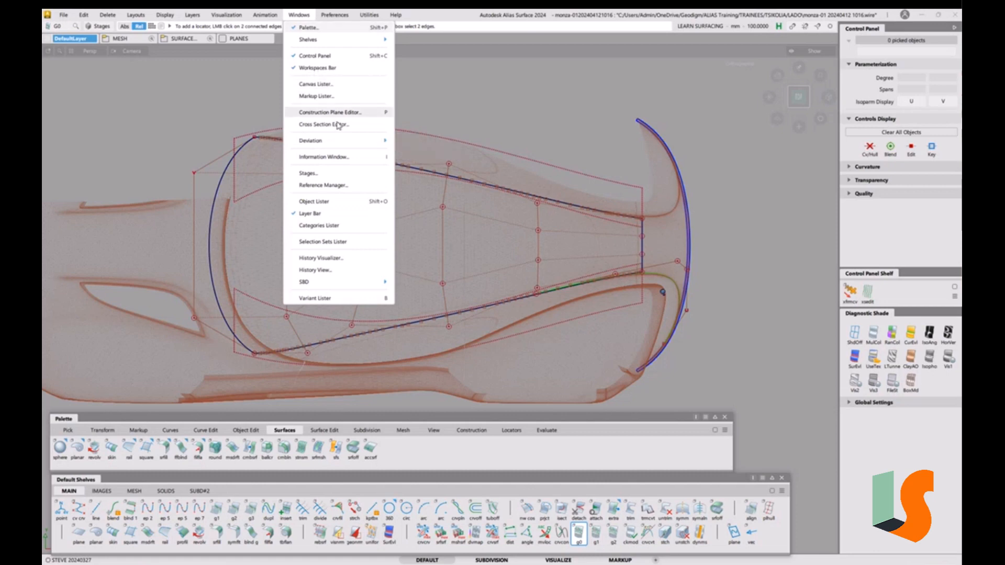
# Open the Object Lister, dock and widen it top-left, and expand SURFACES V01
pyautogui.click(329, 204)
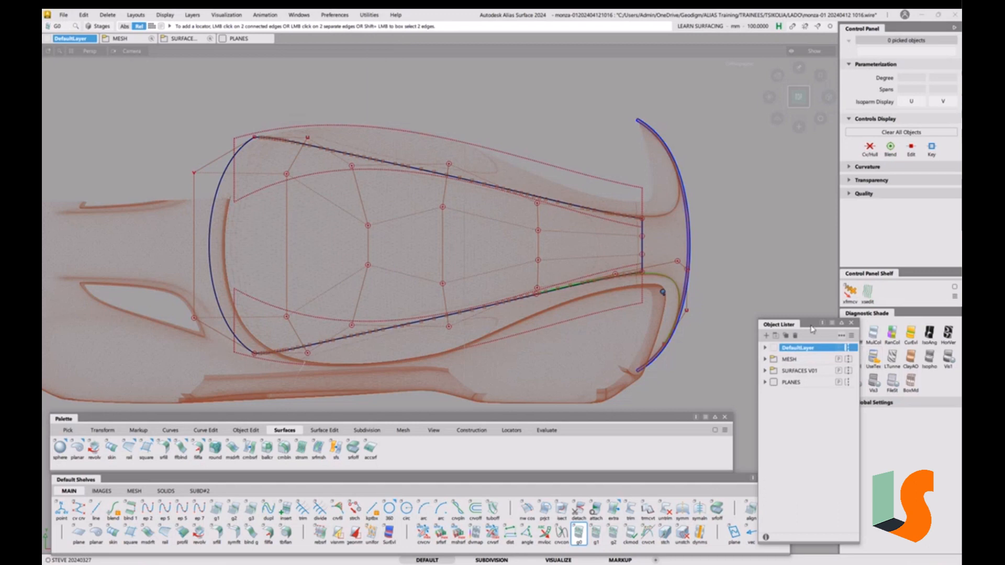
pyautogui.moveTo(812, 328); pyautogui.dragTo(101, 63)
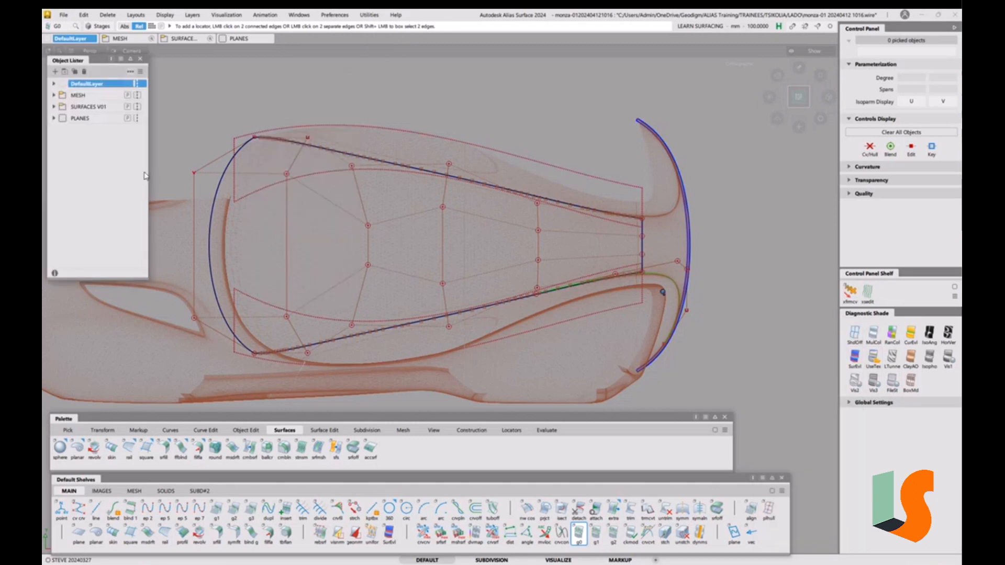
pyautogui.moveTo(146, 170); pyautogui.dragTo(219, 170)
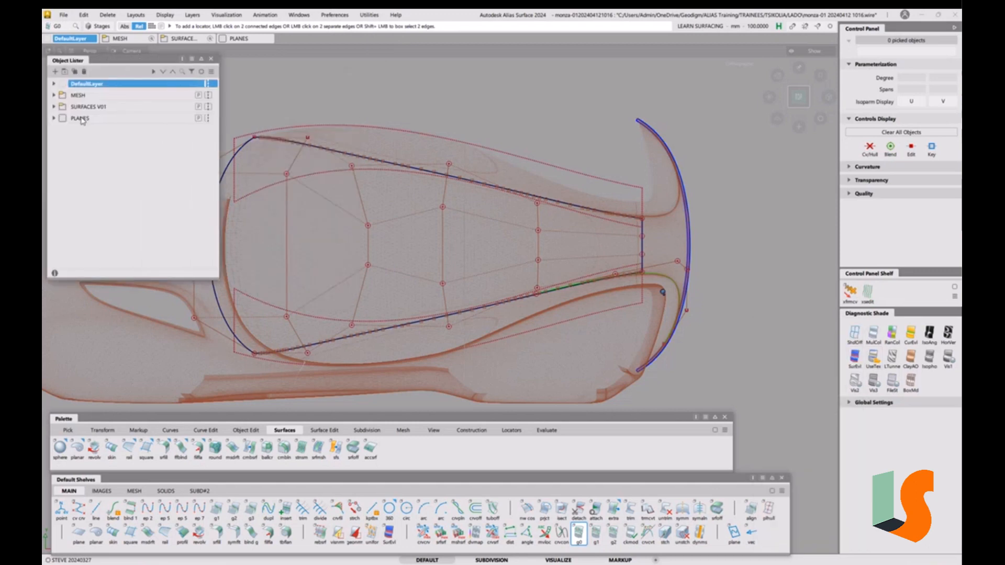
pyautogui.click(53, 107)
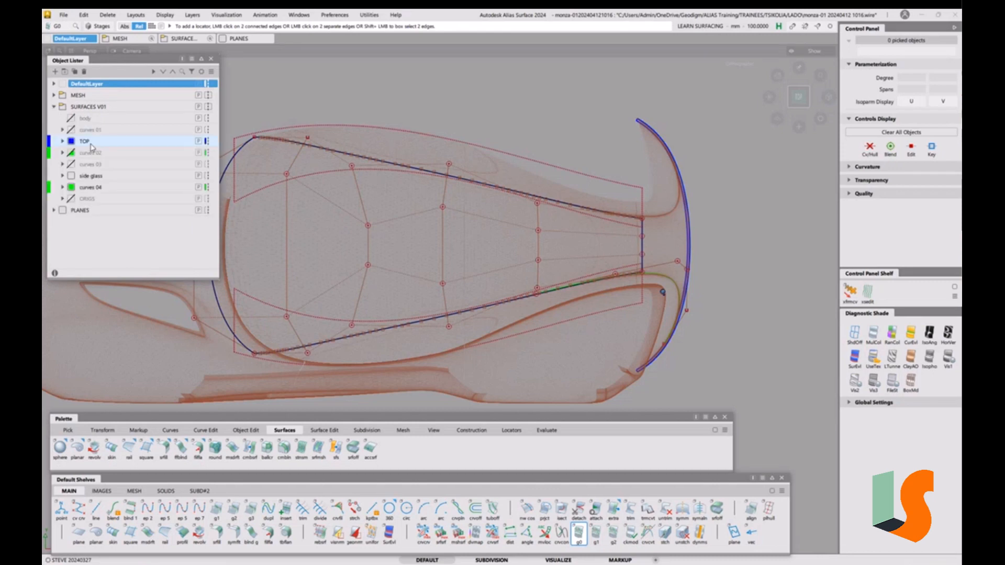
# Assign the right-hand edge curve to the TOP layer
pyautogui.click(92, 142)
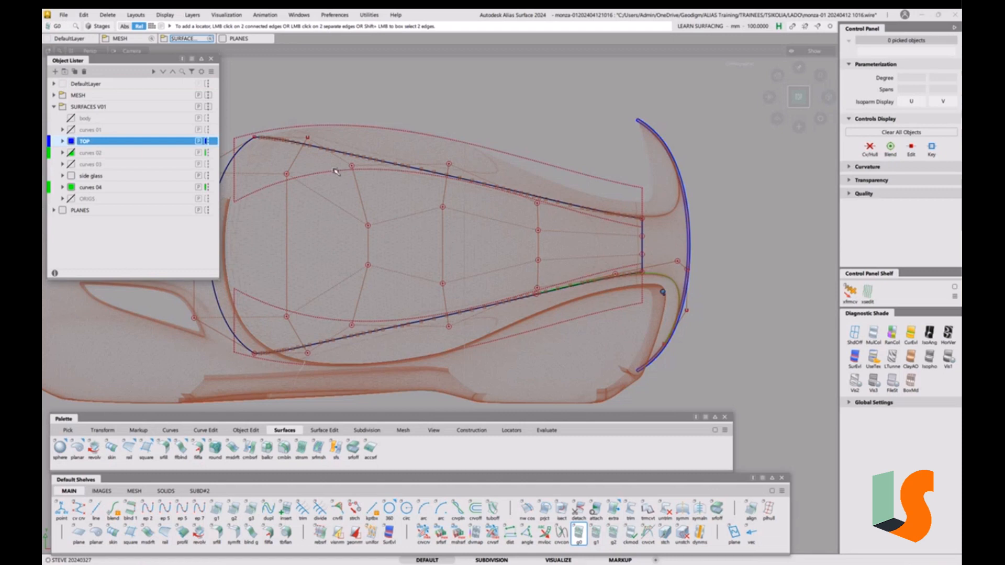
pyautogui.click(72, 146)
pyautogui.click(71, 144)
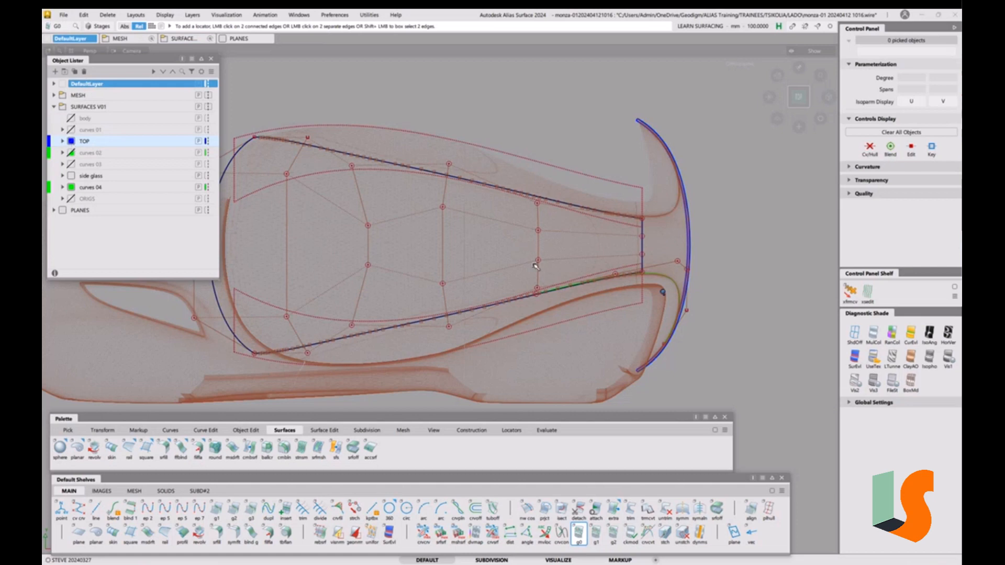
# Pick the four roof surfaces, assign them to TOP, then deselect and recentre the roof
pyautogui.keyDown('ctrl'); pyautogui.keyDown('shift'); pyautogui.moveTo(499, 231); pyautogui.dragTo(488, 238); pyautogui.keyUp('shift'); pyautogui.keyUp('ctrl')
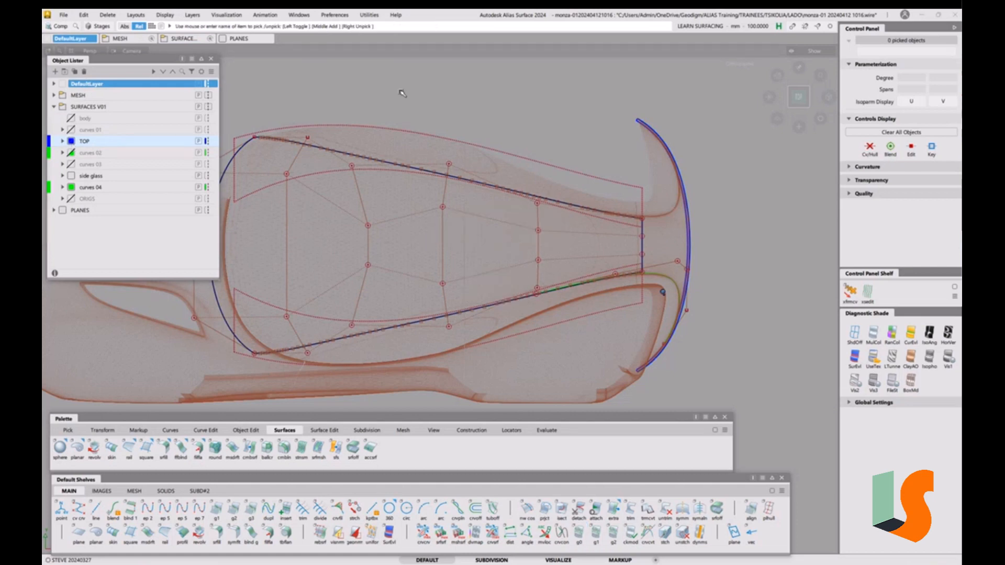
pyautogui.moveTo(400, 91); pyautogui.dragTo(758, 366)
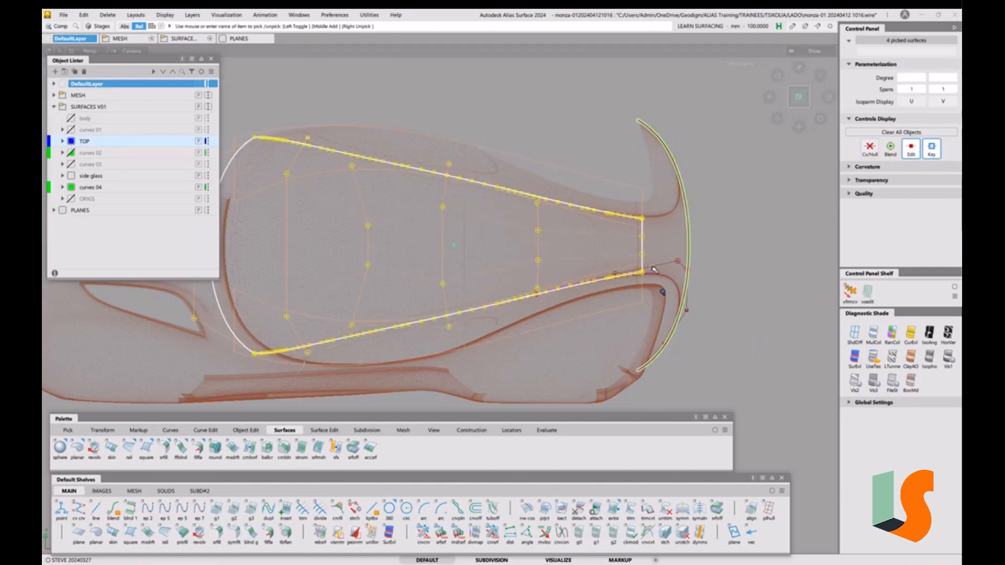
pyautogui.rightClick(93, 141)
pyautogui.click(116, 146)
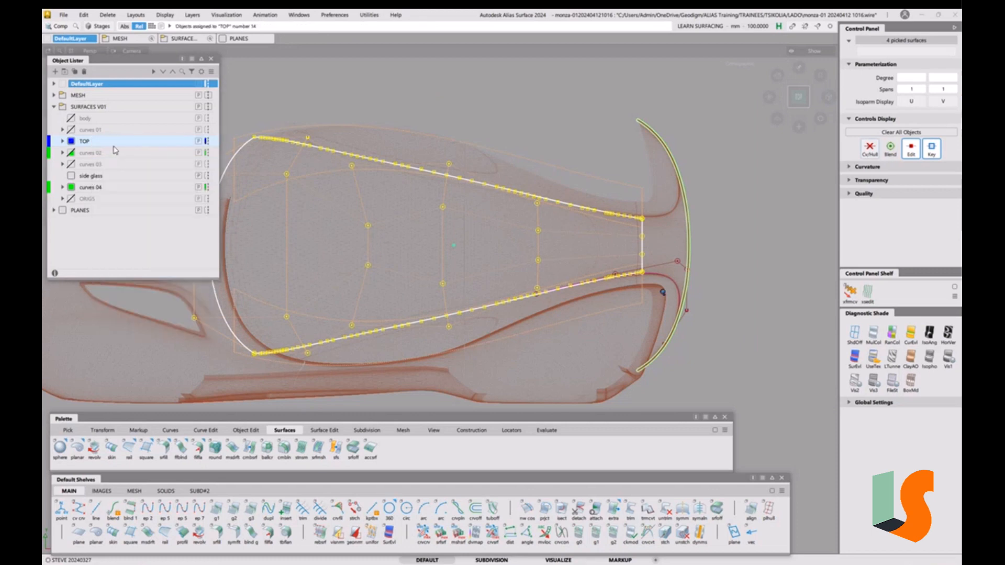
pyautogui.click(87, 143)
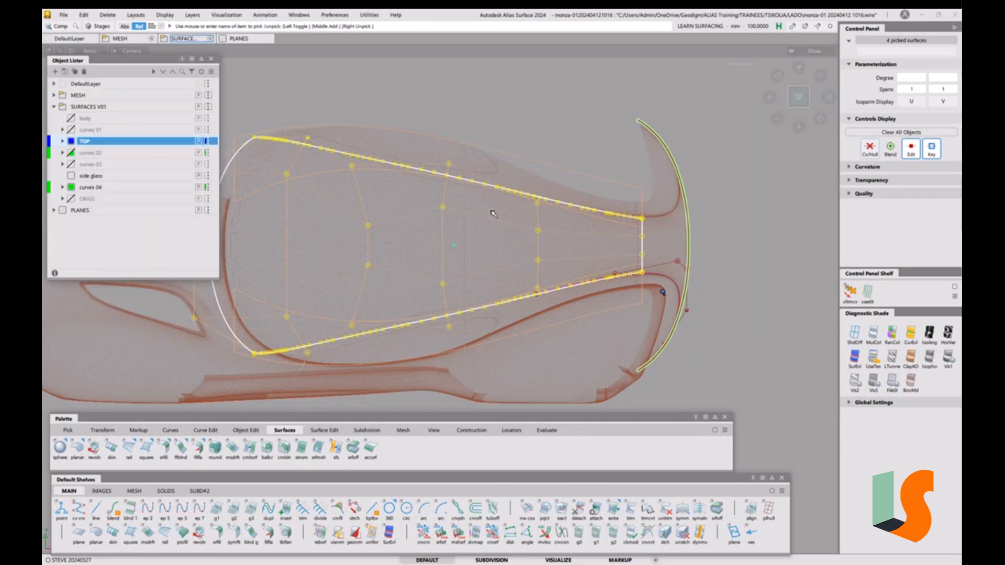
pyautogui.keyDown('ctrl'); pyautogui.keyDown('shift'); pyautogui.moveTo(475, 277); pyautogui.dragTo(478, 214); pyautogui.keyUp('shift'); pyautogui.keyUp('ctrl')
pyautogui.keyDown('alt'); pyautogui.keyDown('shift'); pyautogui.moveTo(503, 233); pyautogui.dragTo(524, 257, button='middle'); pyautogui.keyUp('shift'); pyautogui.keyUp('alt')
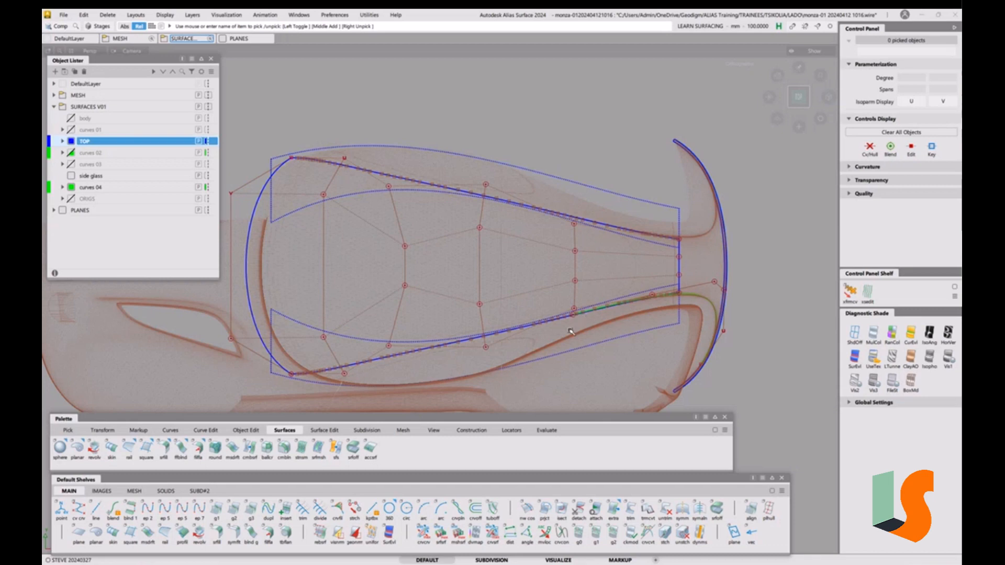
# Run the srfcrv surface-to-curve continuity check on the roof's lower edge curve
pyautogui.click(508, 432)
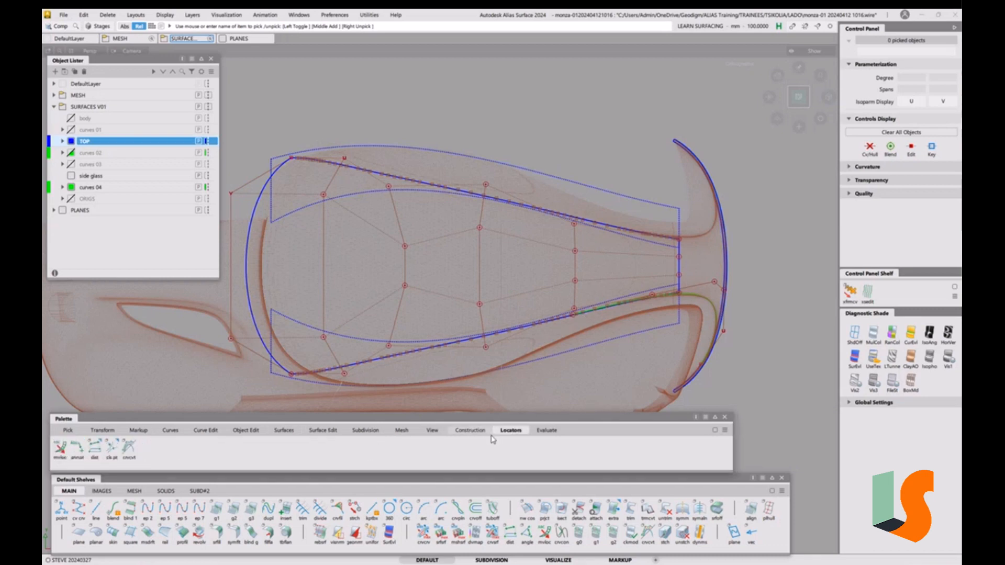
pyautogui.click(548, 431)
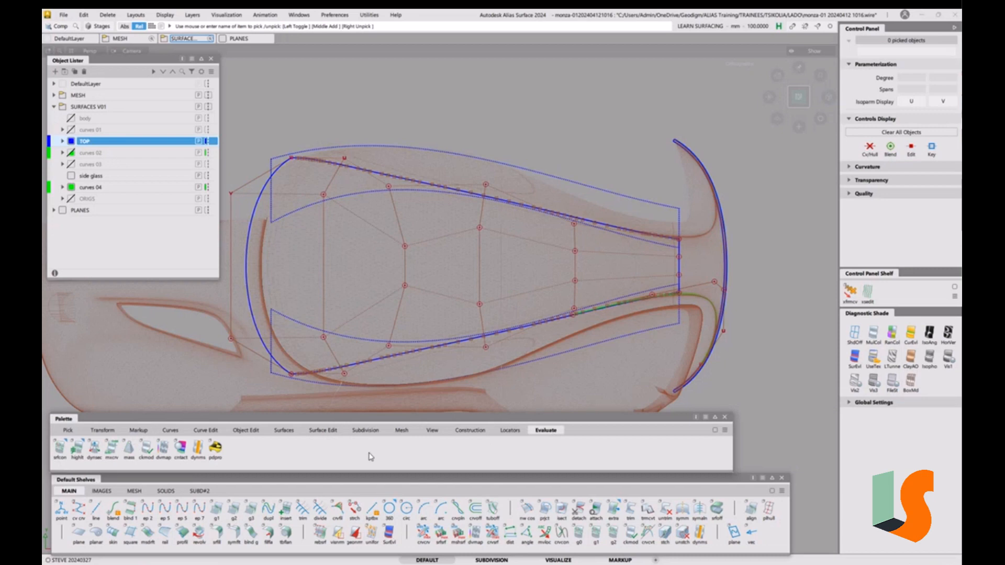
pyautogui.click(60, 449)
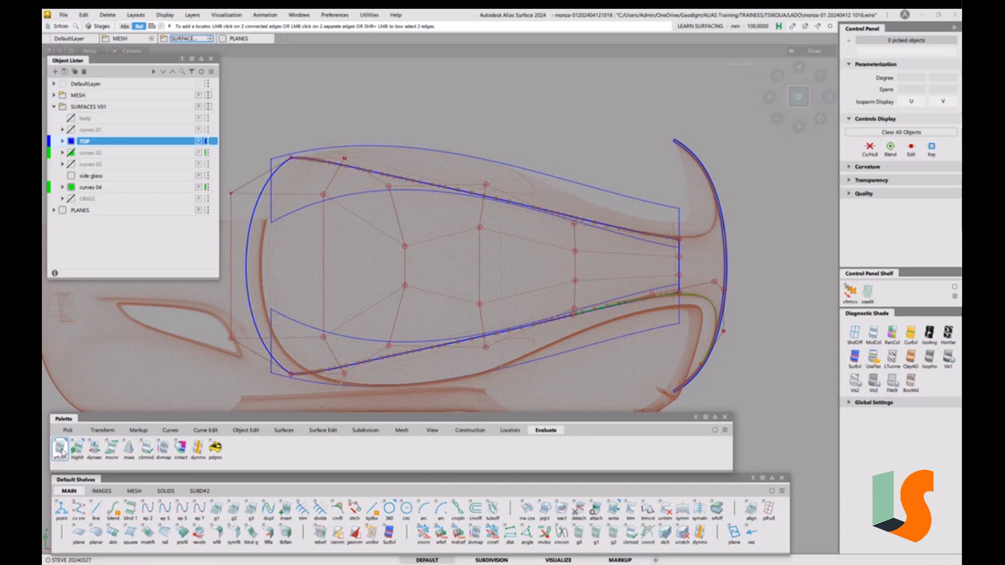
pyautogui.doubleClick(61, 449)
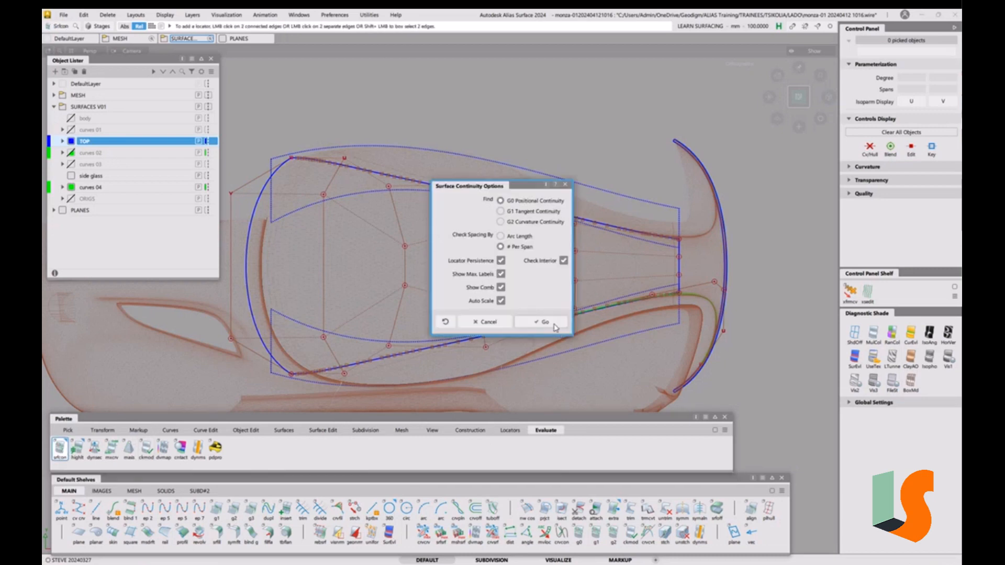
pyautogui.click(554, 326)
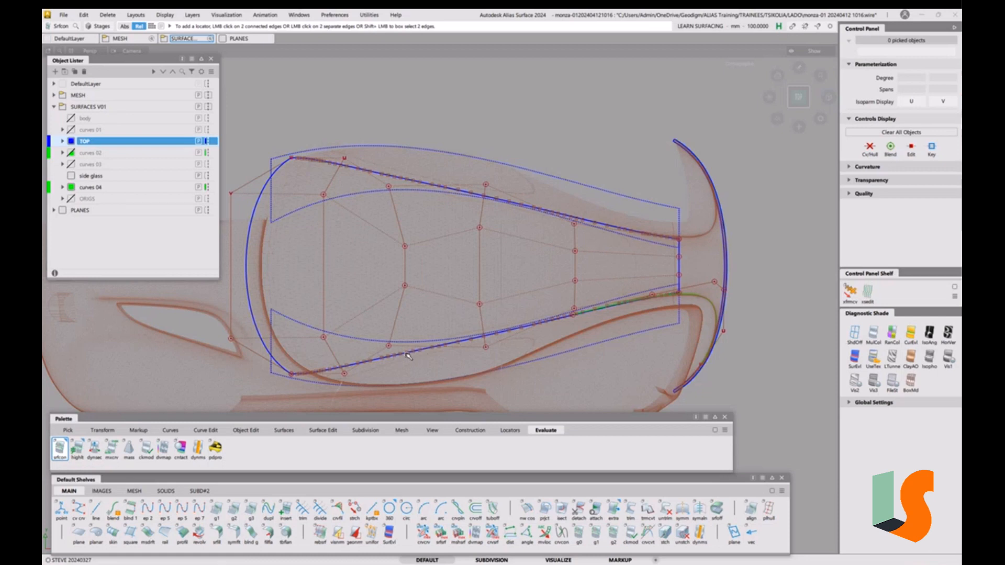
pyautogui.click(399, 386)
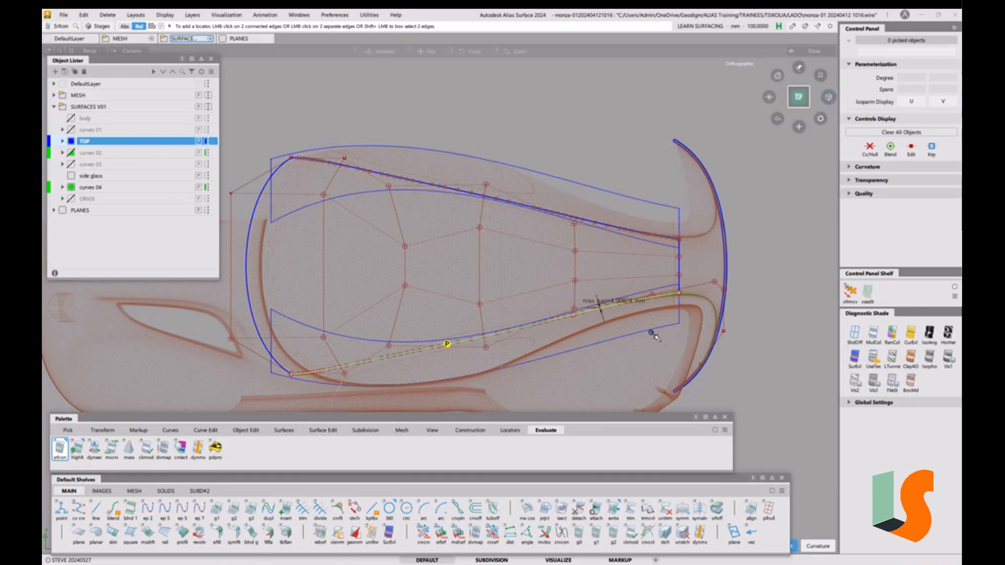
pyautogui.scroll(5, 652, 341)
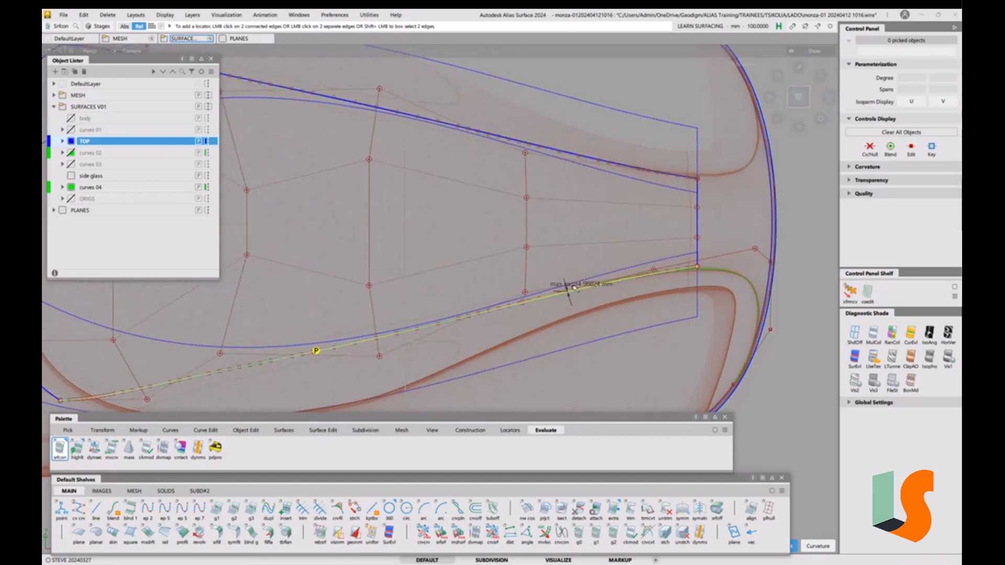
pyautogui.scroll(-5, 607, 309)
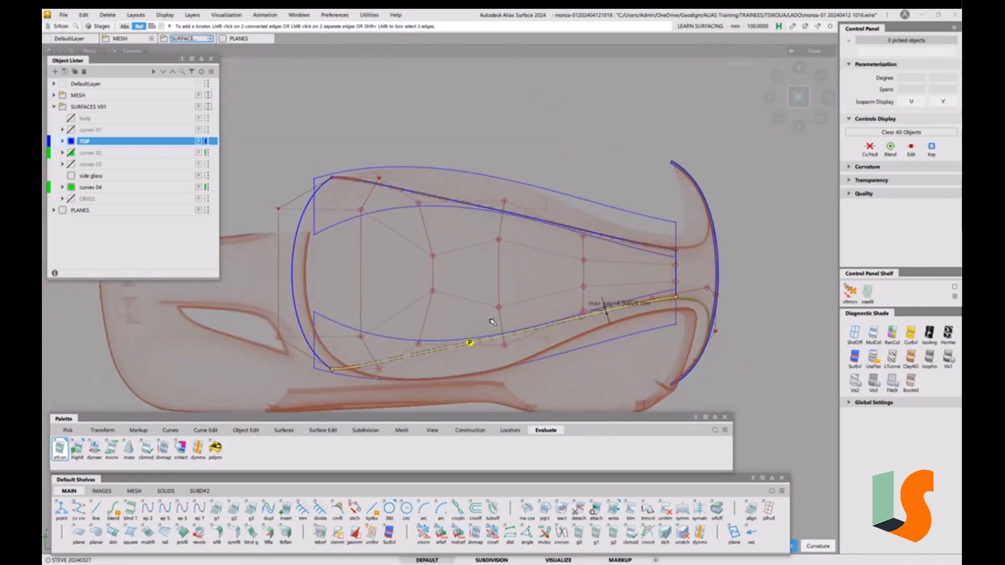
pyautogui.click(510, 431)
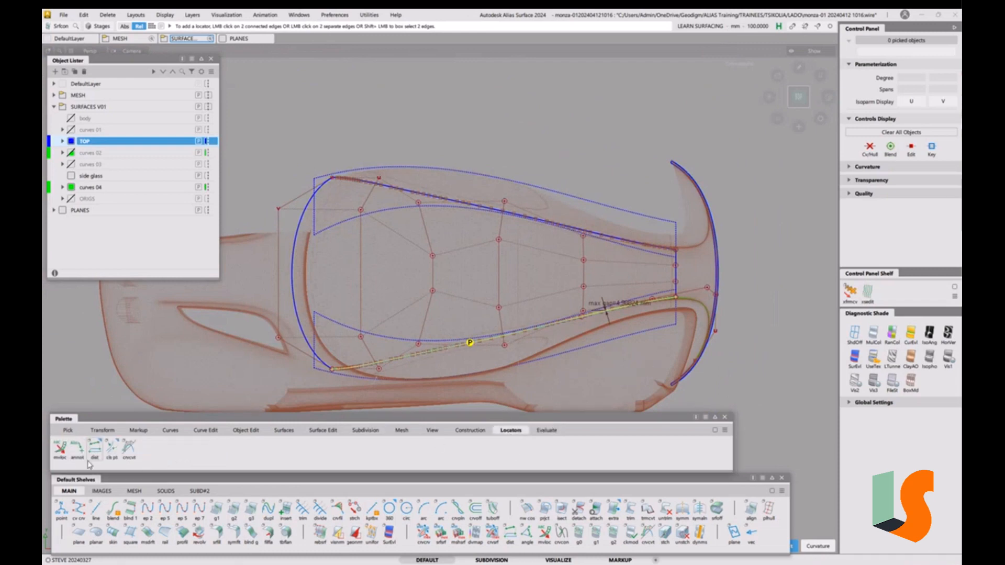
# Scale up the curvature comb with mvloc and inspect the max gap of about 4.9 mm
pyautogui.click(59, 449)
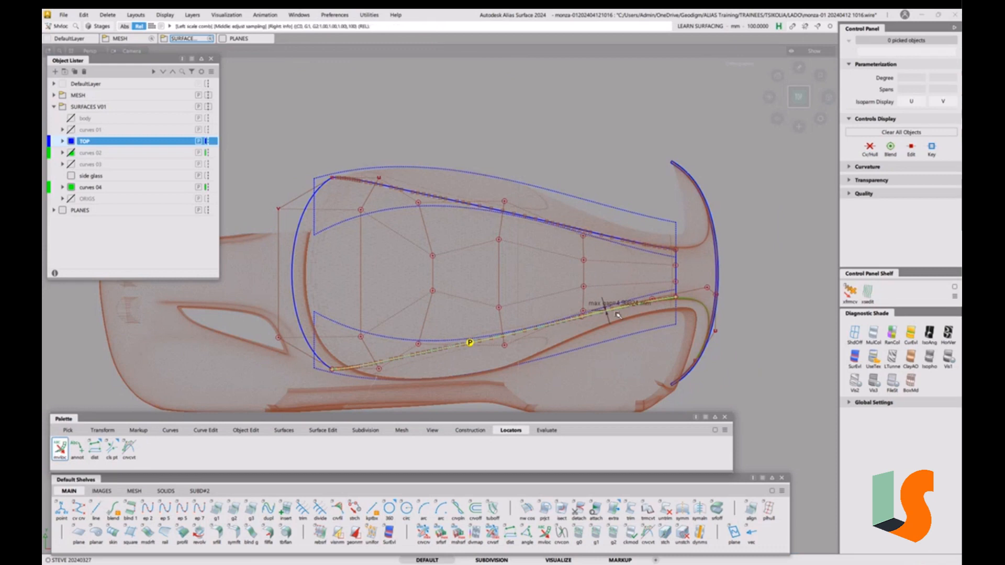
pyautogui.moveTo(612, 313)
pyautogui.mouseDown()
pyautogui.moveTo(635, 296)
pyautogui.moveTo(602, 308)
pyautogui.mouseUp()
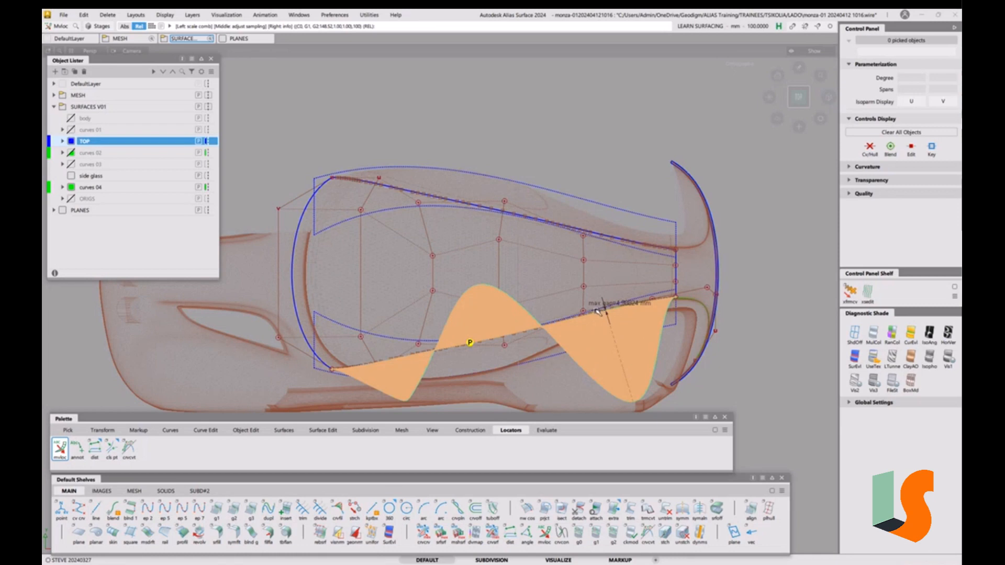
pyautogui.moveTo(593, 305); pyautogui.dragTo(603, 302)
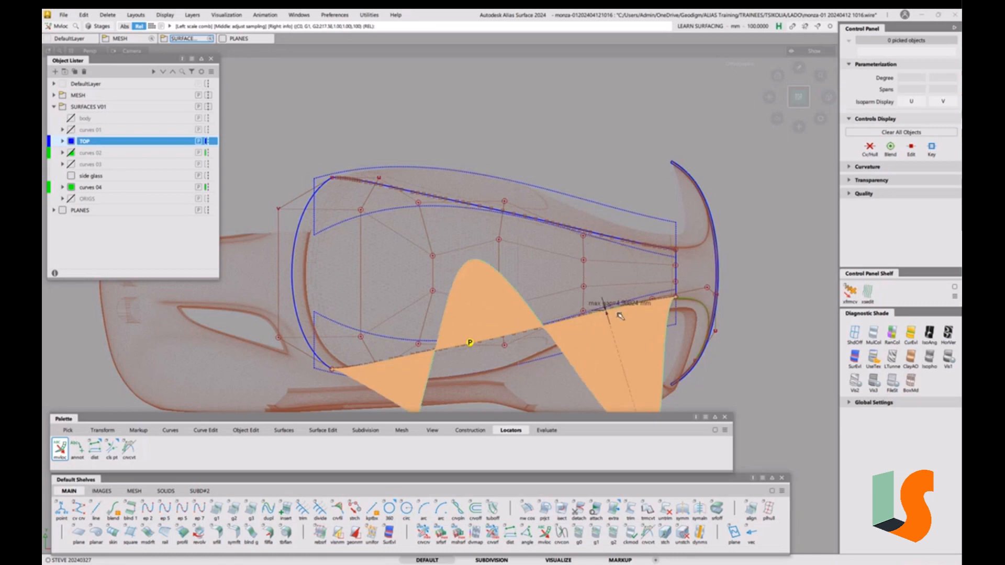
pyautogui.keyDown('alt'); pyautogui.keyDown('shift'); pyautogui.moveTo(611, 318); pyautogui.dragTo(662, 175, button='right'); pyautogui.keyUp('shift'); pyautogui.keyUp('alt')
pyautogui.moveTo(585, 279); pyautogui.dragTo(610, 237)
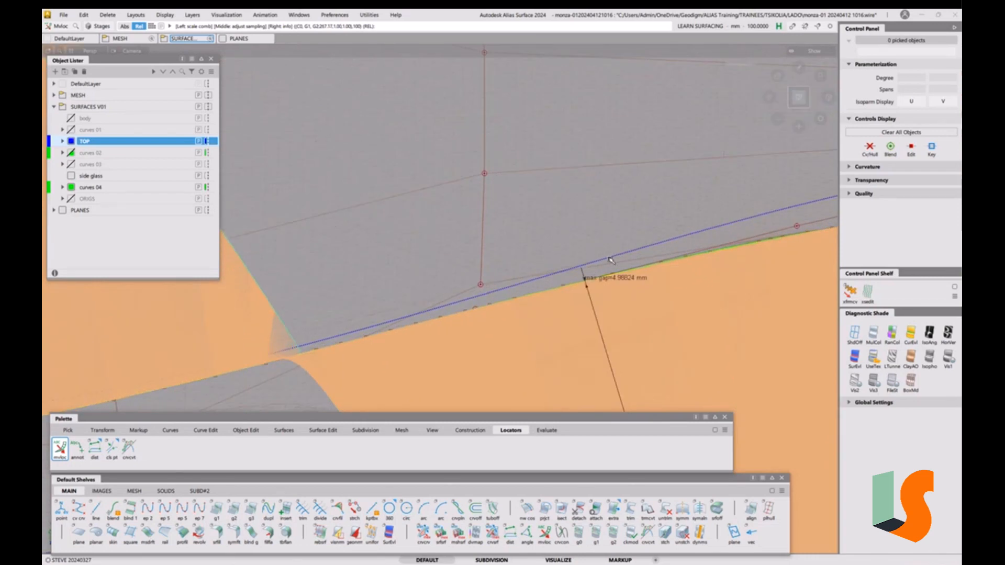
pyautogui.click(585, 276)
pyautogui.moveTo(586, 278)
pyautogui.mouseDown()
pyautogui.moveTo(616, 275)
pyautogui.moveTo(600, 325)
pyautogui.moveTo(601, 278)
pyautogui.mouseUp()
pyautogui.click(587, 287)
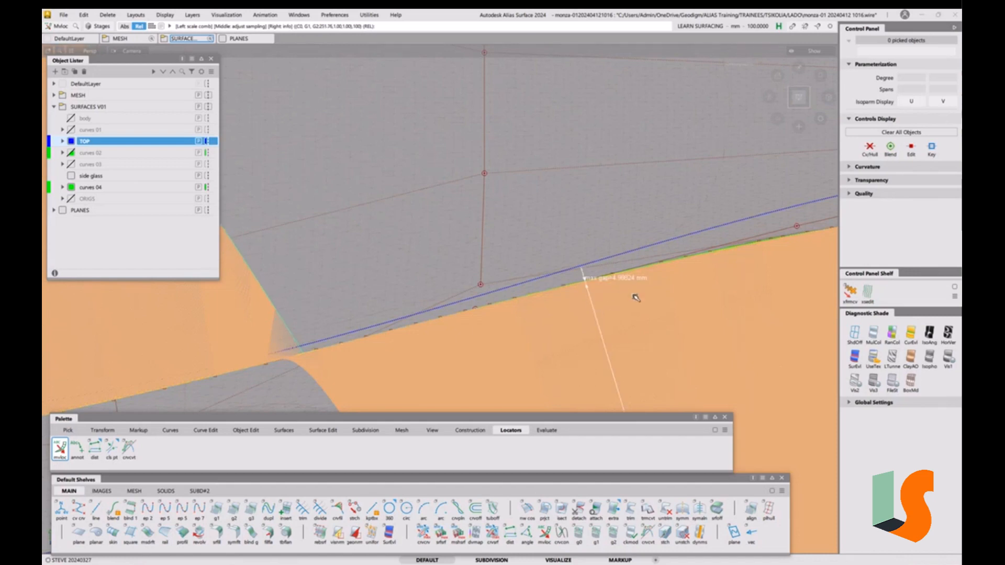
pyautogui.moveTo(636, 297); pyautogui.dragTo(612, 270)
pyautogui.keyDown('alt'); pyautogui.keyDown('shift'); pyautogui.moveTo(544, 167); pyautogui.dragTo(591, 252, button='right'); pyautogui.keyUp('shift'); pyautogui.keyUp('alt')
pyautogui.keyDown('alt'); pyautogui.keyDown('shift'); pyautogui.moveTo(591, 252); pyautogui.dragTo(478, 252, button='middle'); pyautogui.keyUp('shift'); pyautogui.keyUp('alt')
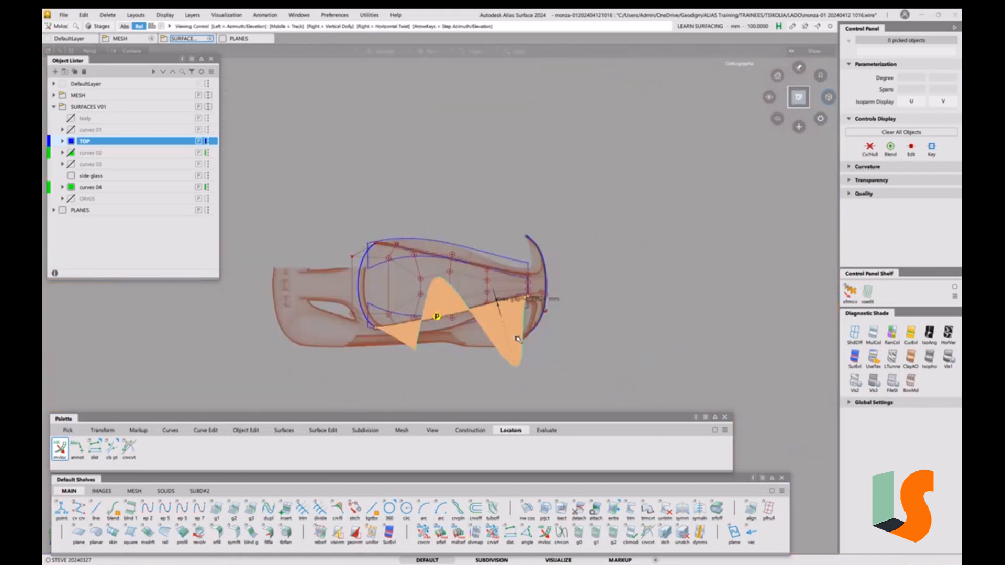
pyautogui.keyDown('alt'); pyautogui.keyDown('shift'); pyautogui.moveTo(479, 252); pyautogui.dragTo(517, 256, button='right'); pyautogui.keyUp('shift'); pyautogui.keyUp('alt')
# Delete the active continuity locator and its comb, answering Yes
pyautogui.press('Delete')
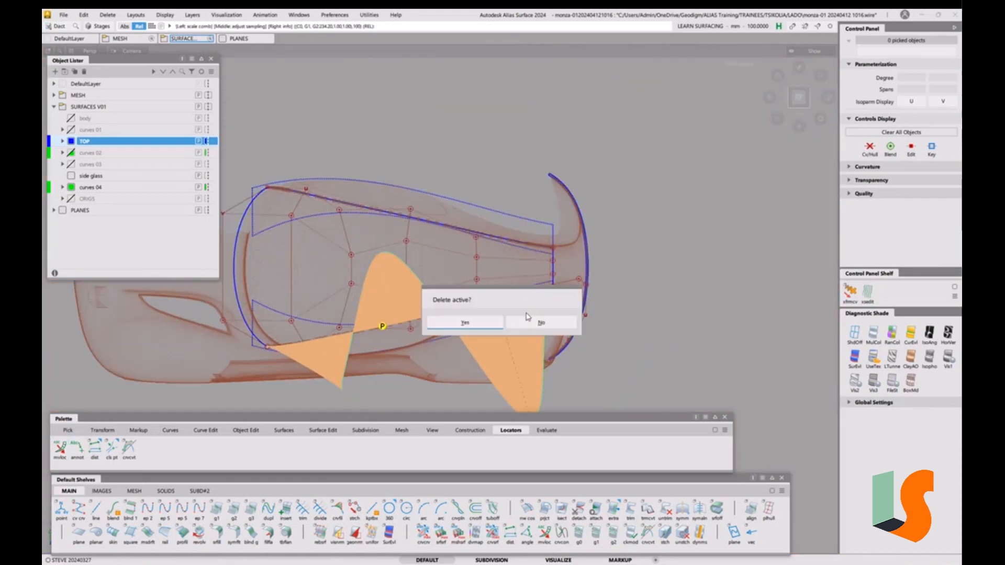
pyautogui.click(487, 323)
pyautogui.keyDown('alt'); pyautogui.keyDown('shift'); pyautogui.moveTo(411, 294); pyautogui.dragTo(573, 294, button='middle'); pyautogui.keyUp('shift'); pyautogui.keyUp('alt')
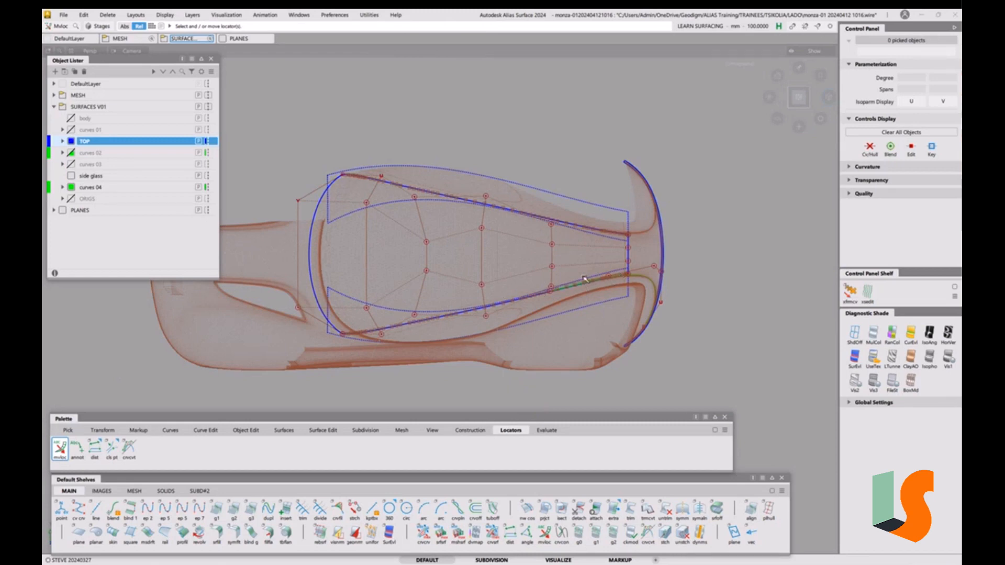
# Pick curve#6 and turn off its Cv/Hull display, then view the roof front at an angle
pyautogui.click(654, 293)
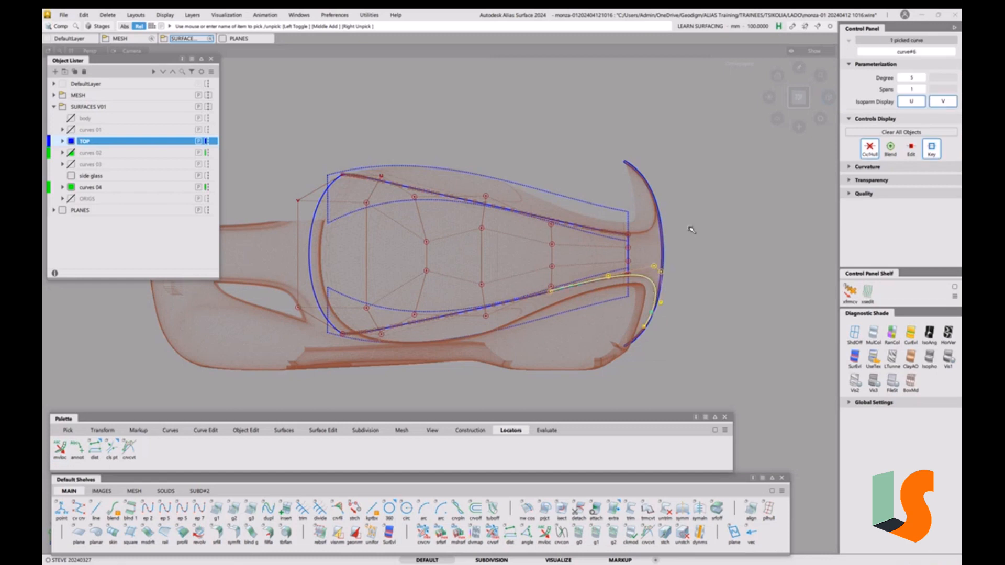
pyautogui.click(866, 151)
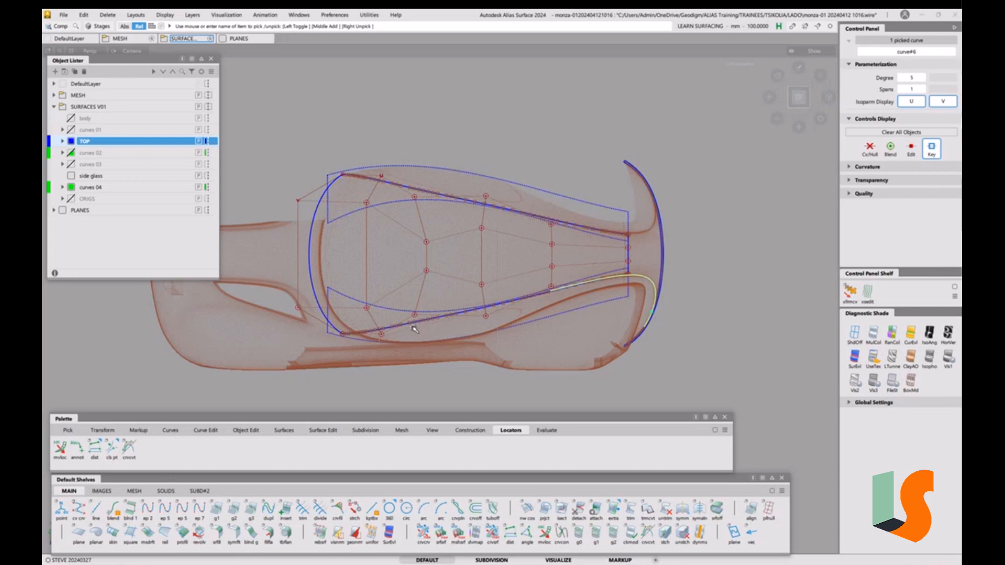
pyautogui.moveTo(418, 331)
pyautogui.keyDown('alt'); pyautogui.keyDown('shift'); pyautogui.mouseDown(button='right')
pyautogui.moveTo(437, 332)
pyautogui.moveTo(438, 287)
pyautogui.moveTo(459, 279)
pyautogui.mouseUp(button='right'); pyautogui.keyUp('shift'); pyautogui.keyUp('alt')
pyautogui.keyDown('alt'); pyautogui.keyDown('shift'); pyautogui.moveTo(459, 279); pyautogui.dragTo(524, 269, button='middle'); pyautogui.keyUp('shift'); pyautogui.keyUp('alt')
pyautogui.keyDown('alt'); pyautogui.keyDown('shift'); pyautogui.moveTo(524, 269); pyautogui.dragTo(521, 278, button='right'); pyautogui.keyUp('shift'); pyautogui.keyUp('alt')
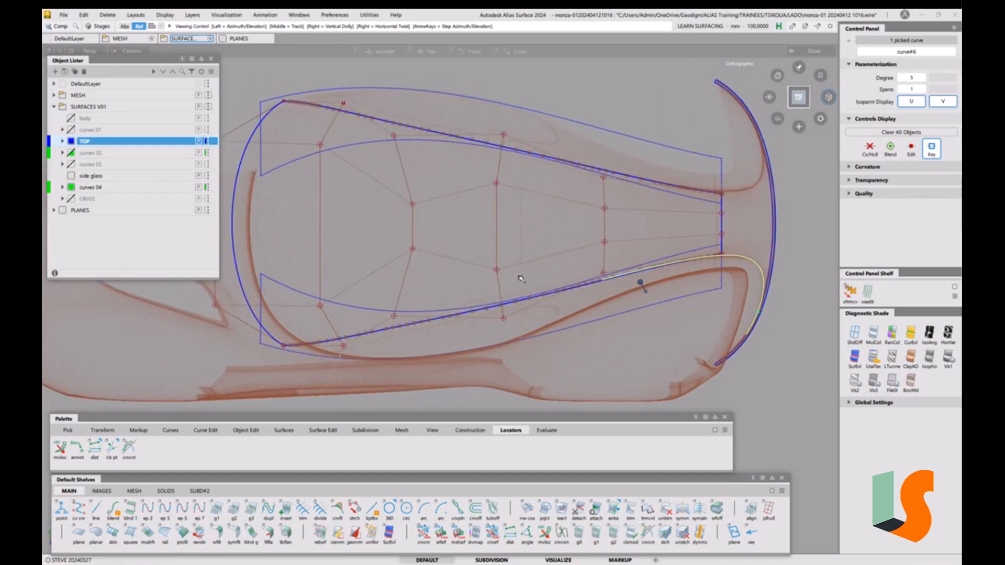
pyautogui.keyDown('alt'); pyautogui.keyDown('shift'); pyautogui.moveTo(520, 277); pyautogui.dragTo(523, 298, button='middle'); pyautogui.keyUp('shift'); pyautogui.keyUp('alt')
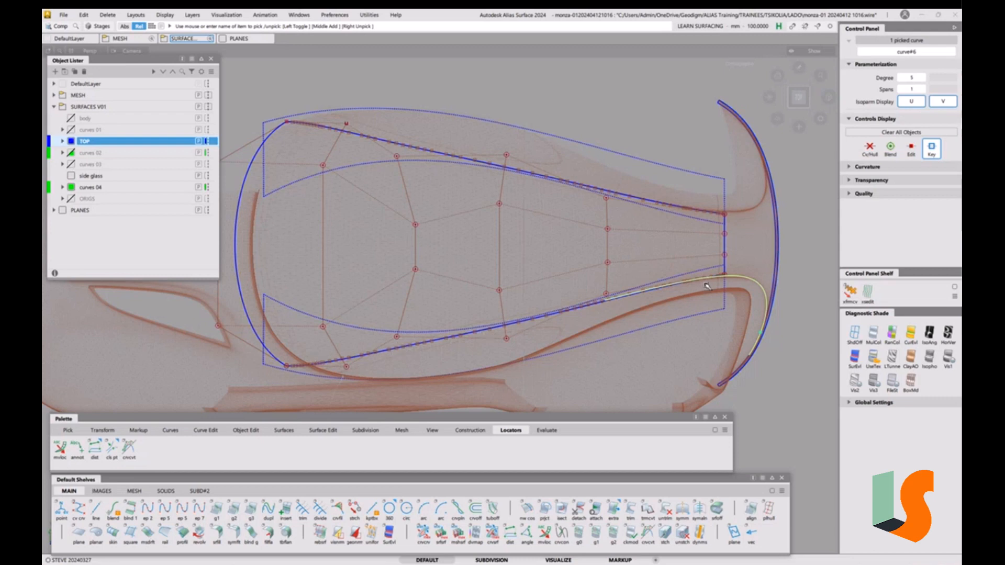
pyautogui.keyDown('alt'); pyautogui.keyDown('shift'); pyautogui.moveTo(642, 303); pyautogui.dragTo(646, 306); pyautogui.keyUp('shift'); pyautogui.keyUp('alt')
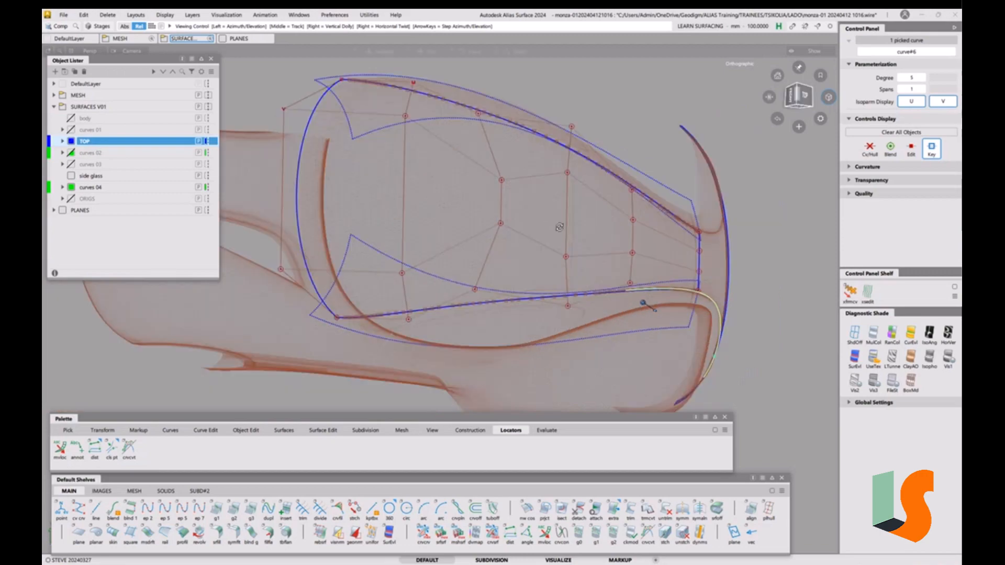
pyautogui.keyDown('alt'); pyautogui.keyDown('shift'); pyautogui.moveTo(559, 227); pyautogui.dragTo(522, 200); pyautogui.keyUp('shift'); pyautogui.keyUp('alt')
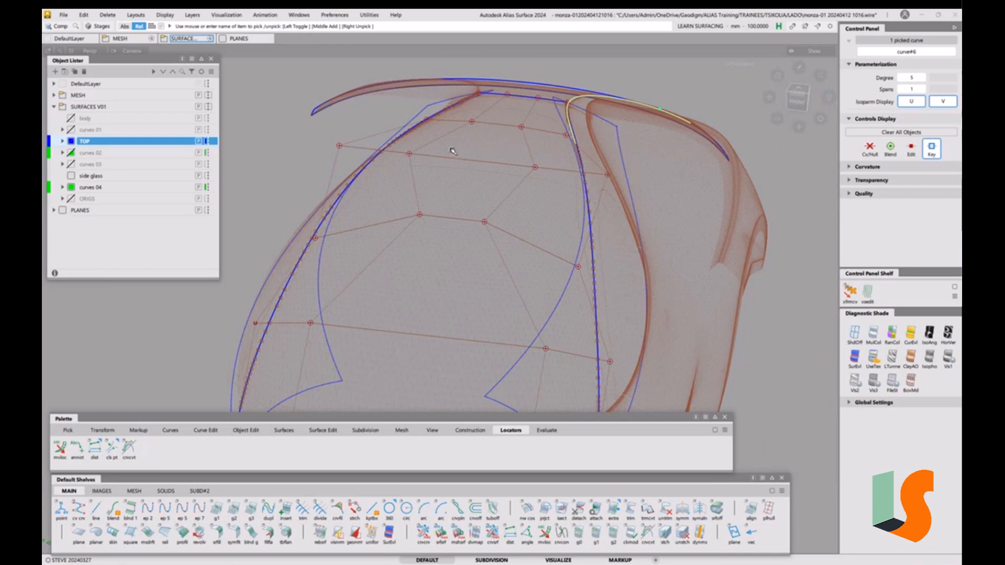
pyautogui.click(298, 14)
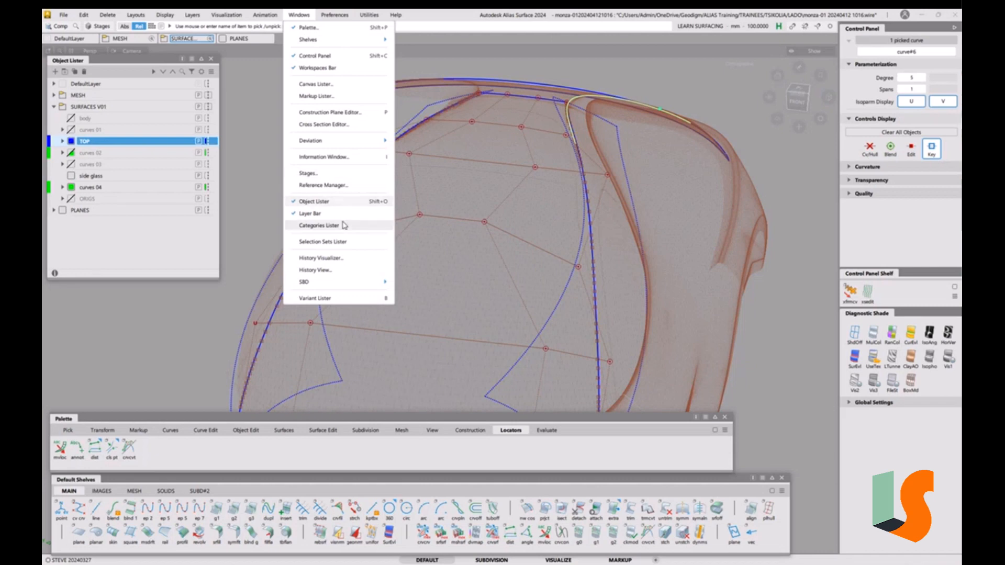
# Add X-axis aligned cross sections on All Objects with a 20 mm step
pyautogui.click(327, 125)
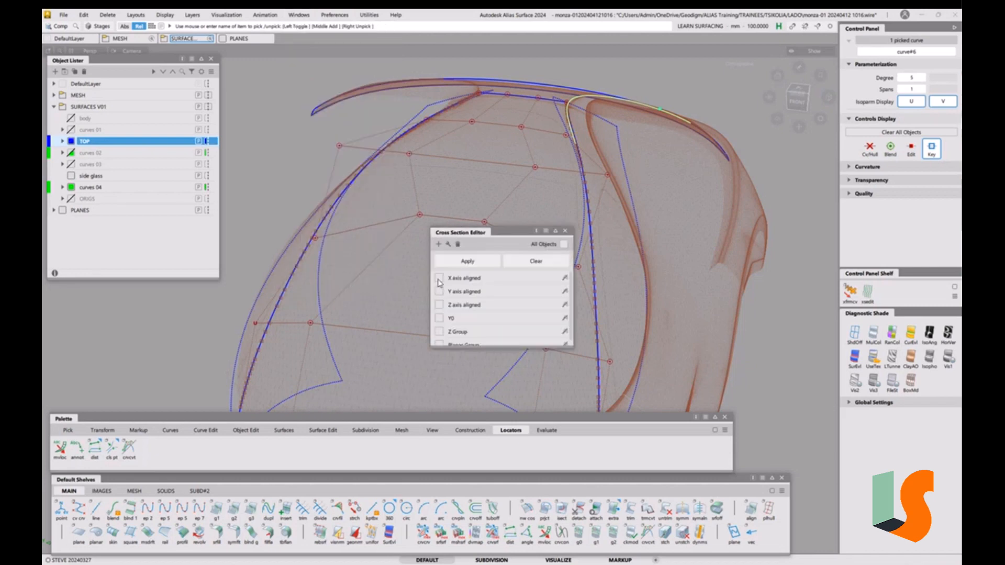
pyautogui.click(563, 243)
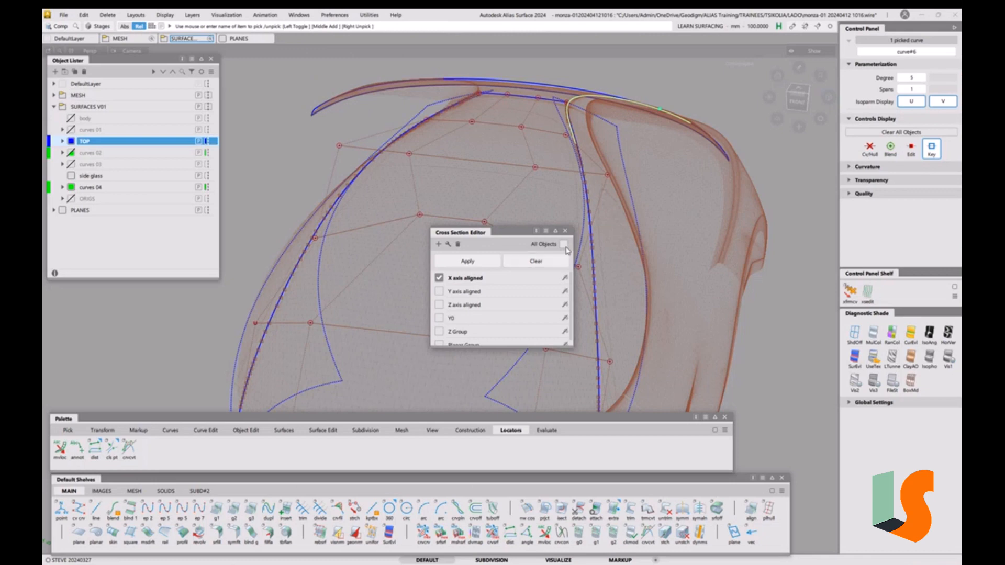
pyautogui.doubleClick(473, 283)
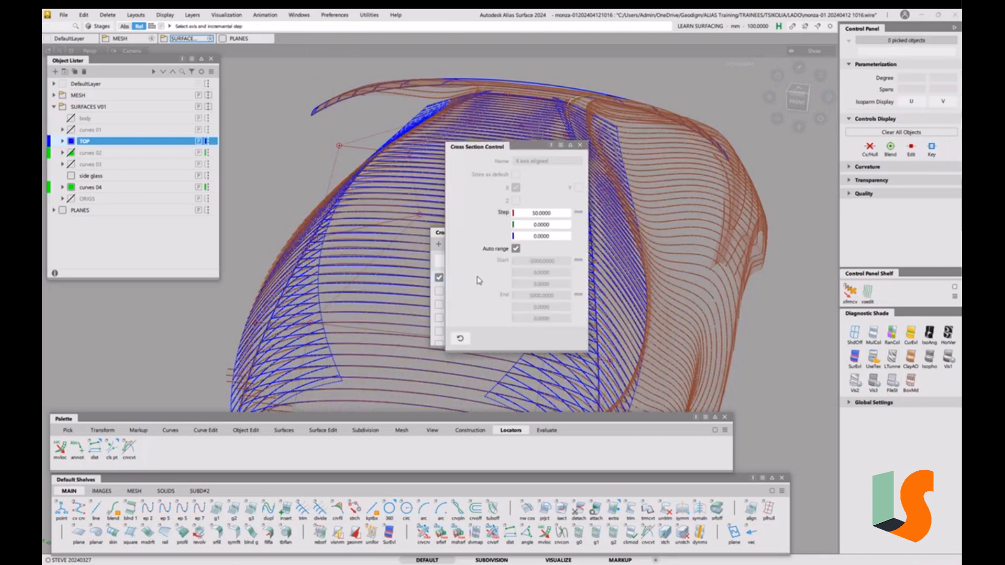
pyautogui.doubleClick(547, 215)
pyautogui.write('20')
pyautogui.press('Return')
pyautogui.click(580, 145)
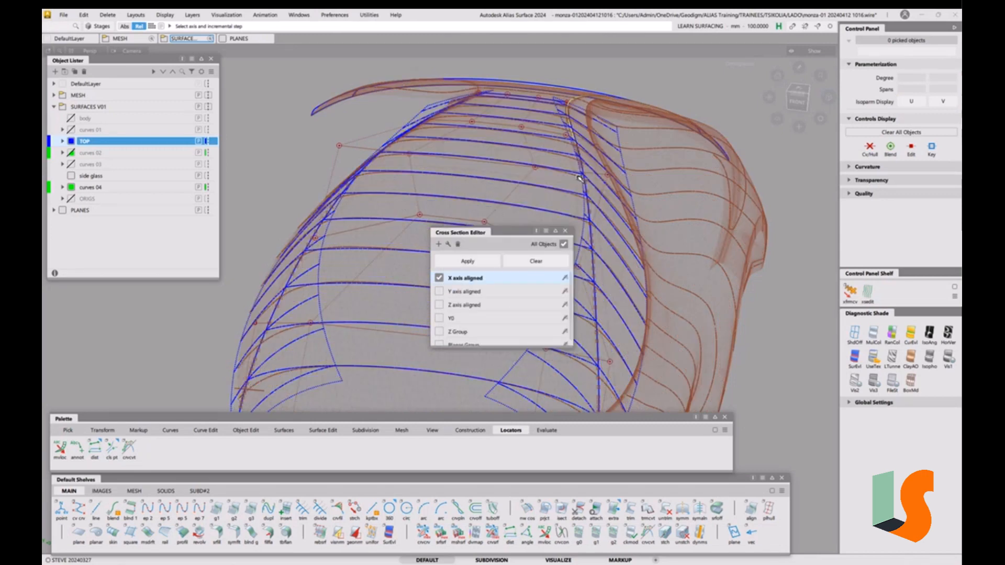
pyautogui.moveTo(536, 236); pyautogui.dragTo(719, 283)
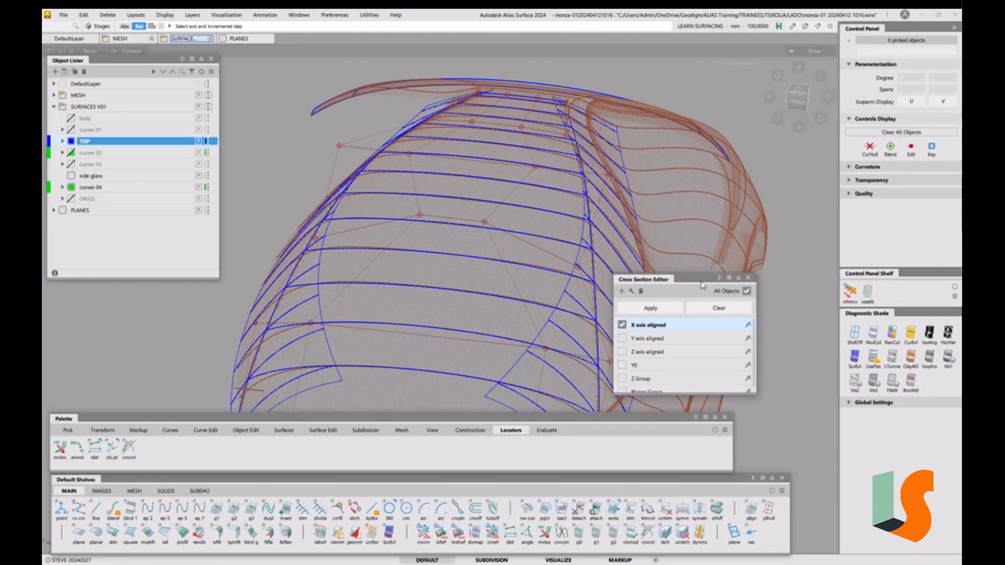
pyautogui.click(748, 277)
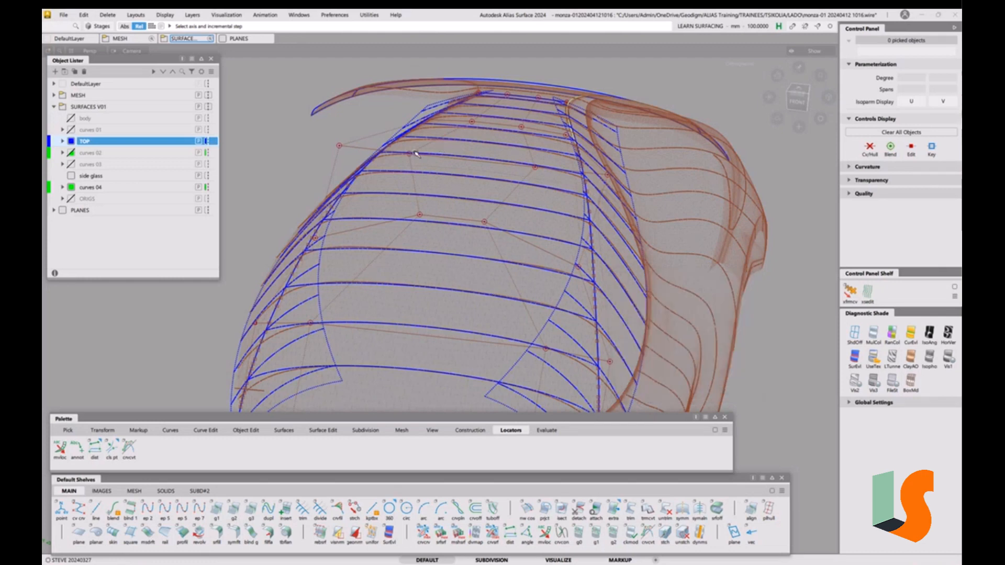
pyautogui.keyDown('alt'); pyautogui.keyDown('shift'); pyautogui.moveTo(601, 181); pyautogui.dragTo(807, 132); pyautogui.keyUp('shift'); pyautogui.keyUp('alt')
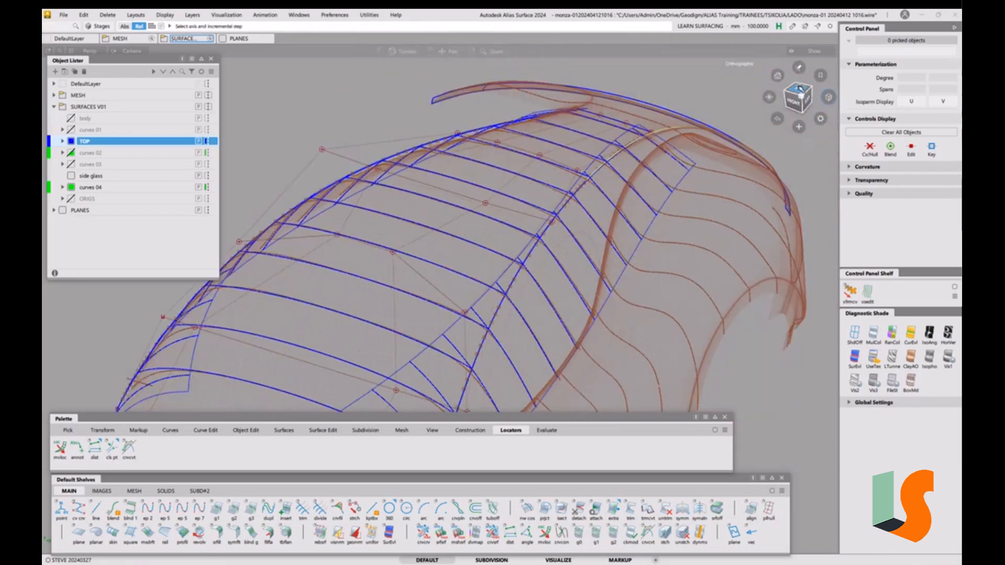
# Switch to a straight-on orthographic view, pick the roof surface, and dolly out
pyautogui.click(795, 99)
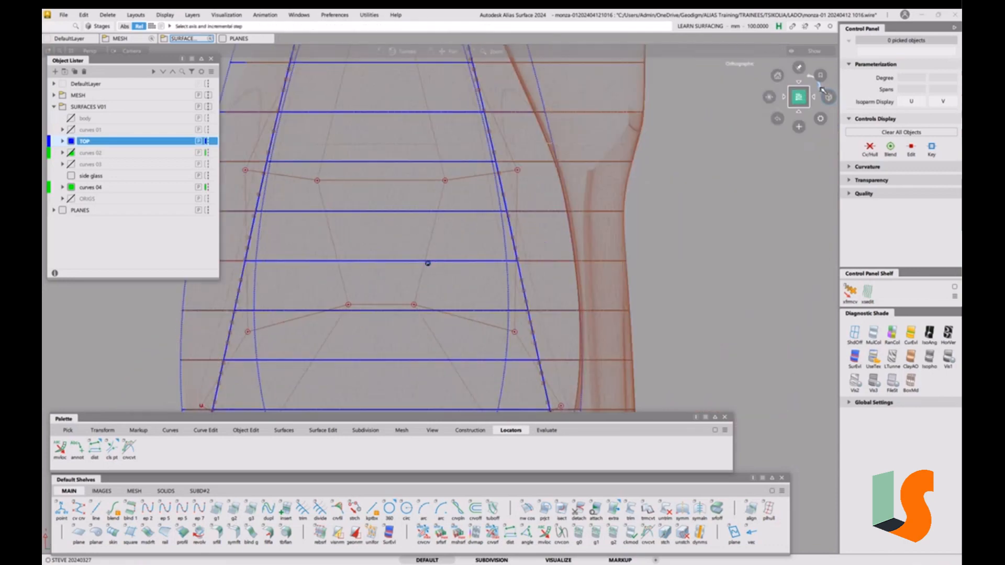
pyautogui.click(823, 91)
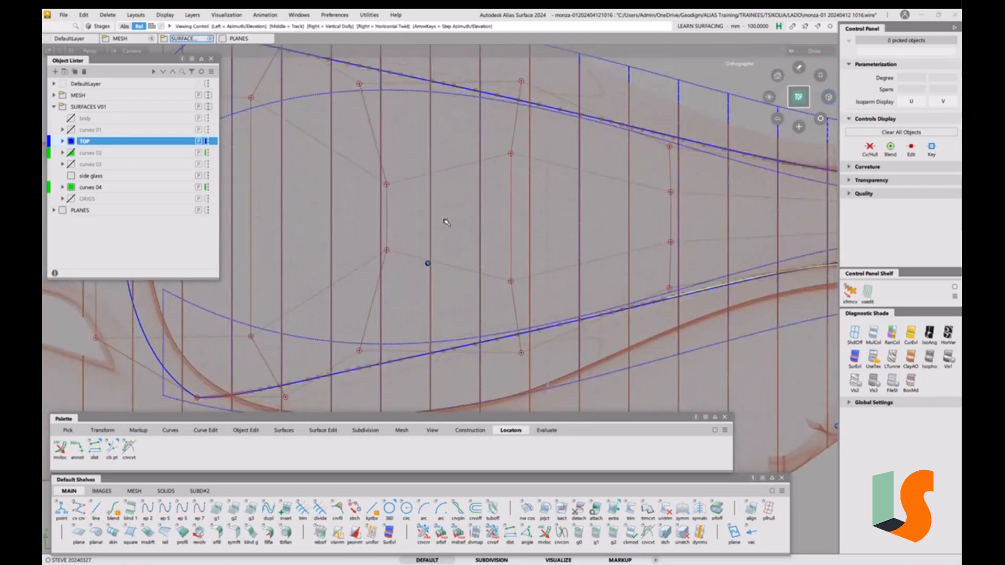
pyautogui.keyDown('alt'); pyautogui.keyDown('shift'); pyautogui.moveTo(447, 224); pyautogui.dragTo(418, 249); pyautogui.keyUp('shift'); pyautogui.keyUp('alt')
pyautogui.keyDown('ctrl'); pyautogui.keyDown('shift'); pyautogui.click(438, 241); pyautogui.keyUp('shift'); pyautogui.keyUp('ctrl')
pyautogui.click(393, 192)
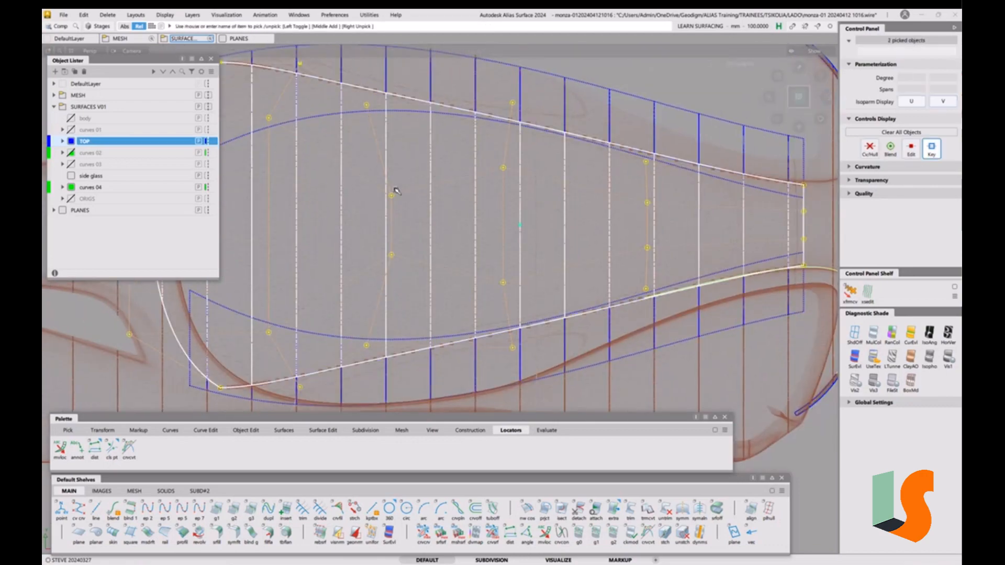
pyautogui.keyDown('alt'); pyautogui.keyDown('shift'); pyautogui.moveTo(426, 267); pyautogui.dragTo(386, 224, button='right'); pyautogui.keyUp('shift'); pyautogui.keyUp('alt')
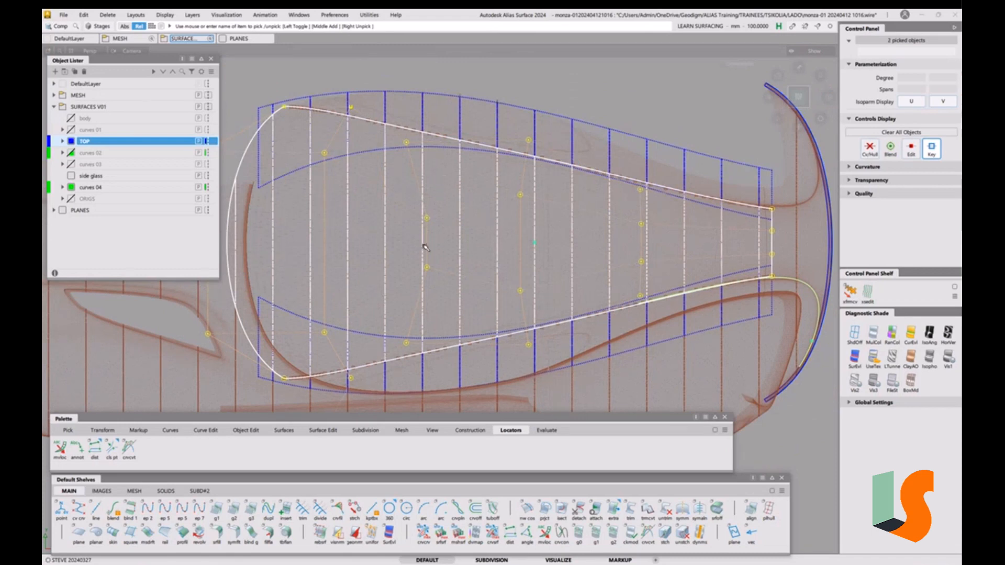
# Start symm from Object Edit and accept removing the roof's construction history
pyautogui.click(257, 431)
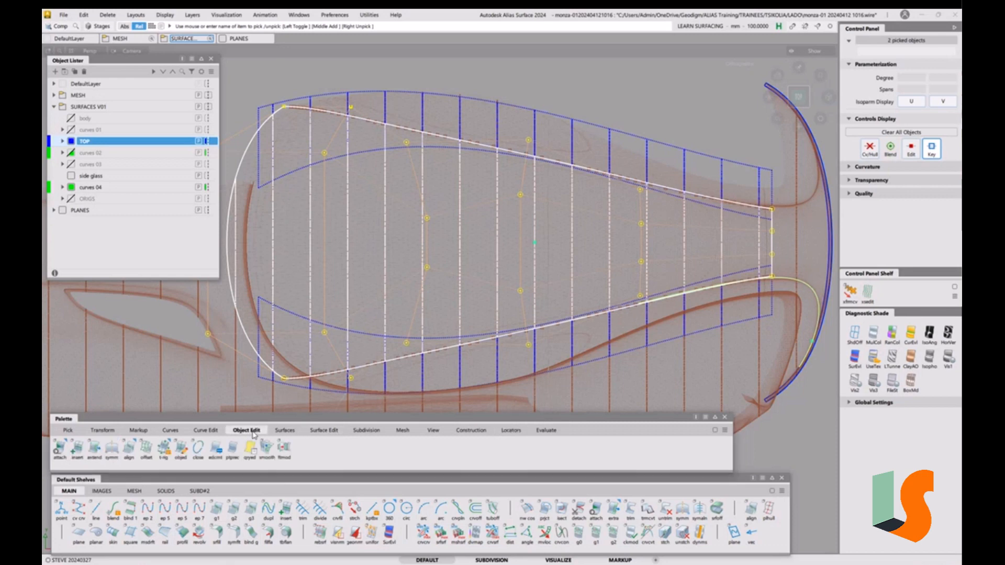
pyautogui.click(111, 449)
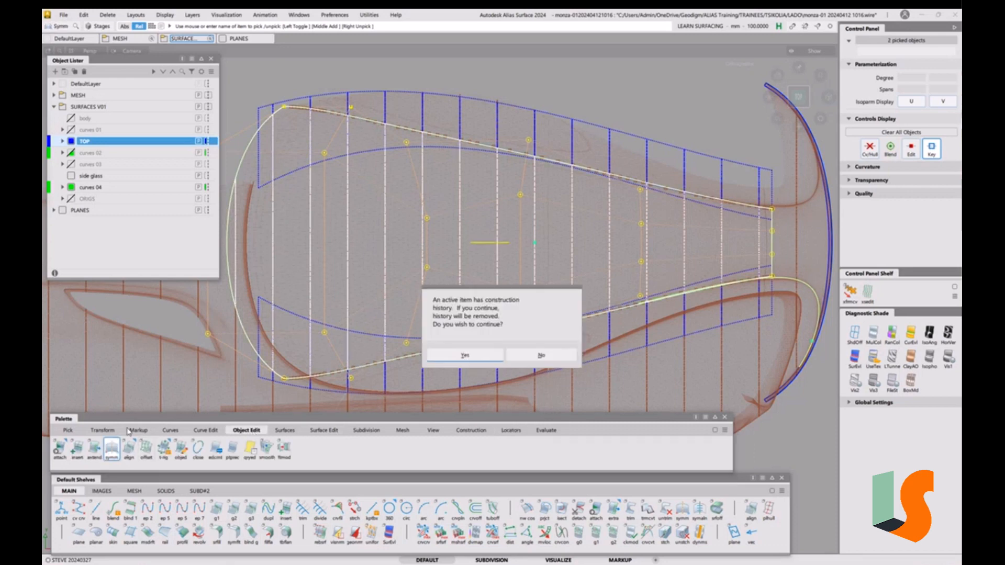
pyautogui.click(465, 356)
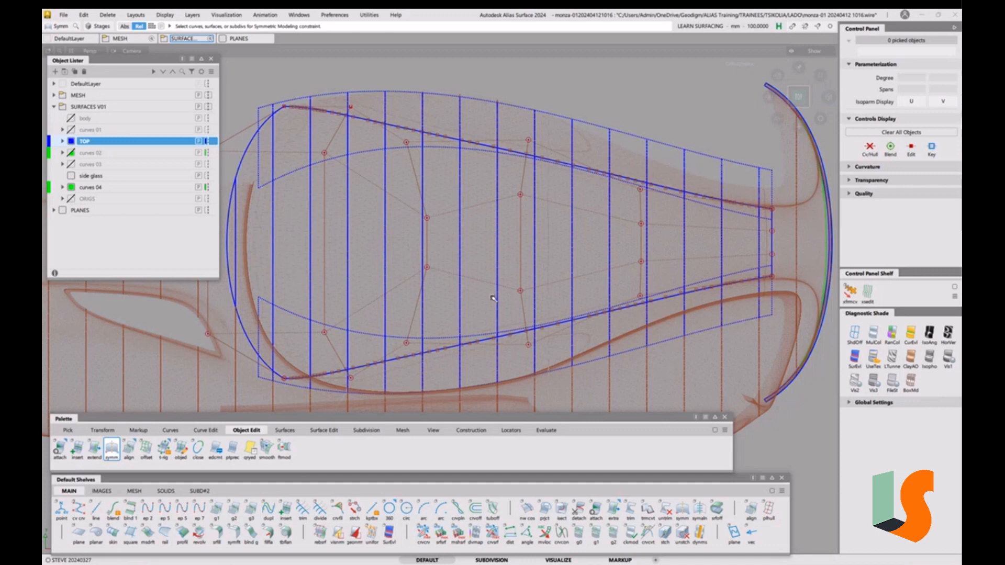
pyautogui.hotkey('shift', 'alt')
pyautogui.keyDown('alt'); pyautogui.keyDown('shift'); pyautogui.moveTo(433, 273); pyautogui.dragTo(433, 302, button='right'); pyautogui.keyUp('shift'); pyautogui.keyUp('alt')
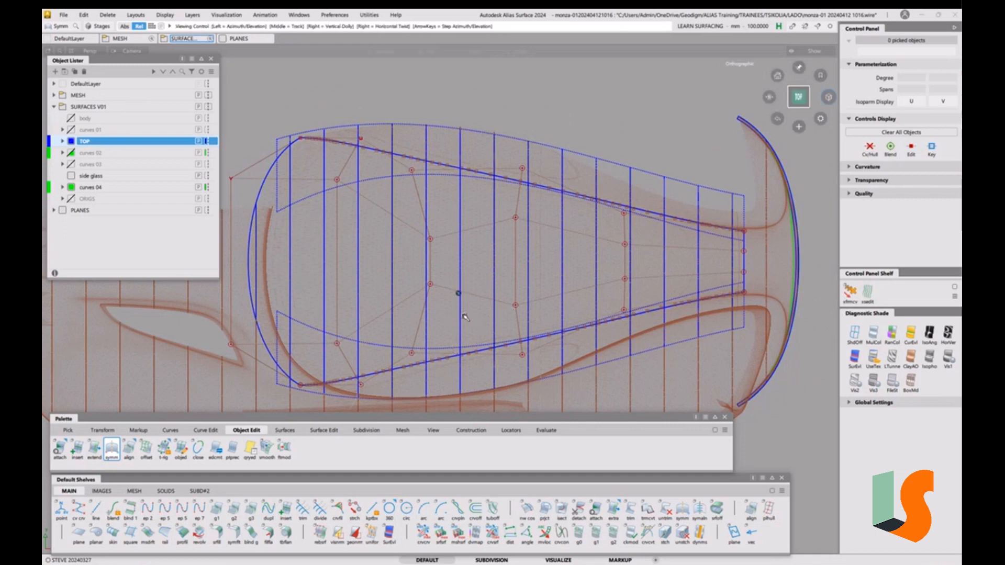
pyautogui.keyDown('alt'); pyautogui.keyDown('shift'); pyautogui.moveTo(469, 318); pyautogui.dragTo(486, 298, button='middle'); pyautogui.keyUp('shift'); pyautogui.keyUp('alt')
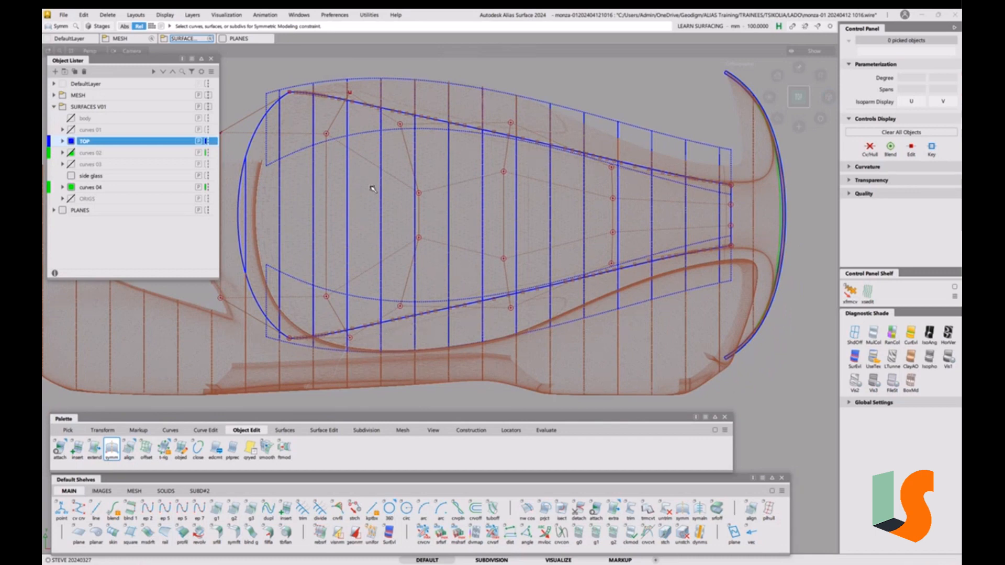
pyautogui.keyDown('alt'); pyautogui.keyDown('shift'); pyautogui.moveTo(374, 155); pyautogui.dragTo(441, 173, button='middle'); pyautogui.keyUp('shift'); pyautogui.keyUp('alt')
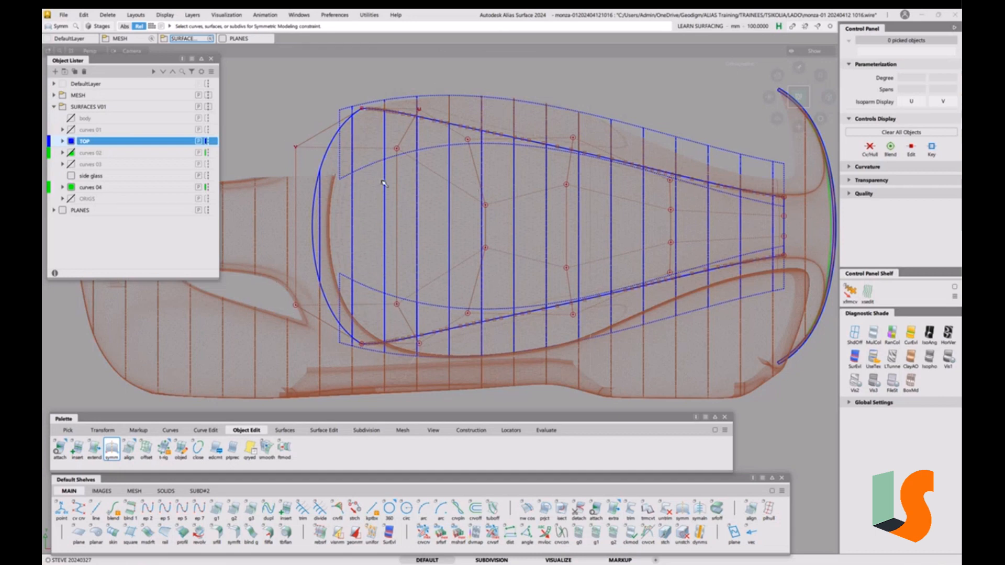
pyautogui.keyDown('alt'); pyautogui.keyDown('shift'); pyautogui.moveTo(518, 279); pyautogui.dragTo(472, 280, button='middle'); pyautogui.keyUp('shift'); pyautogui.keyUp('alt')
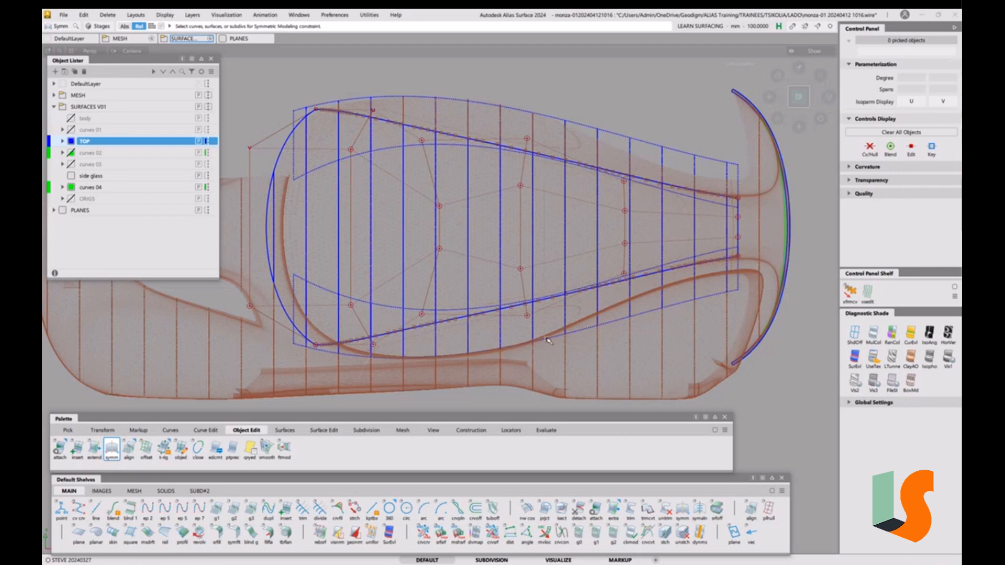
# Open the Hotkey Editor from the Preferences menu and move it to the right
pyautogui.click(307, 18)
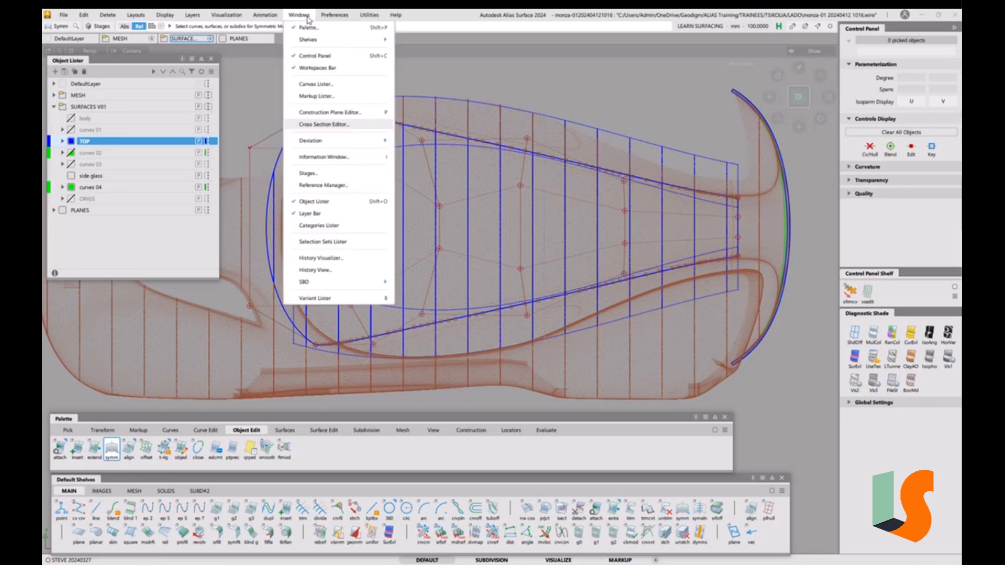
pyautogui.click(309, 19)
pyautogui.click(308, 16)
pyautogui.moveTo(320, 15)
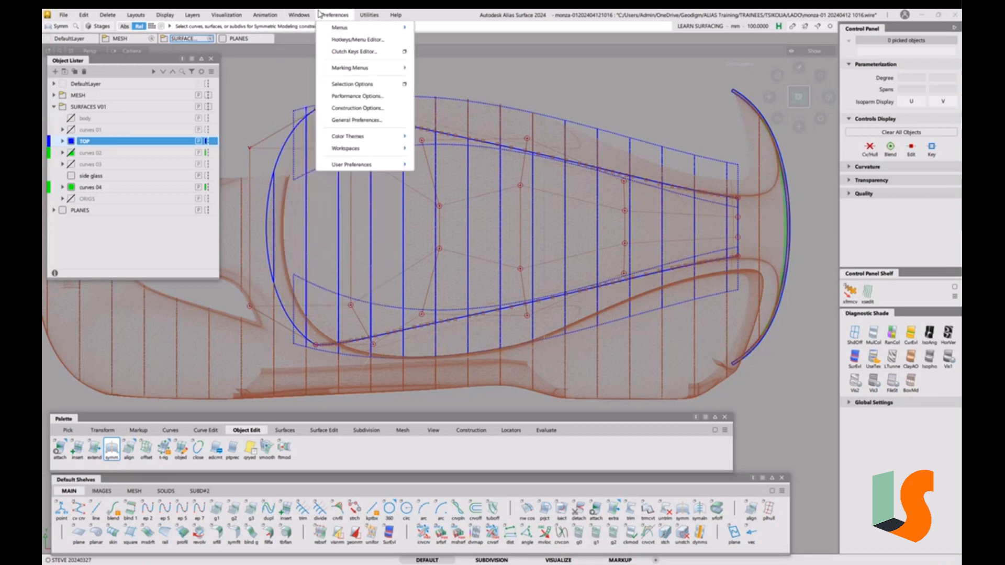
pyautogui.click(359, 40)
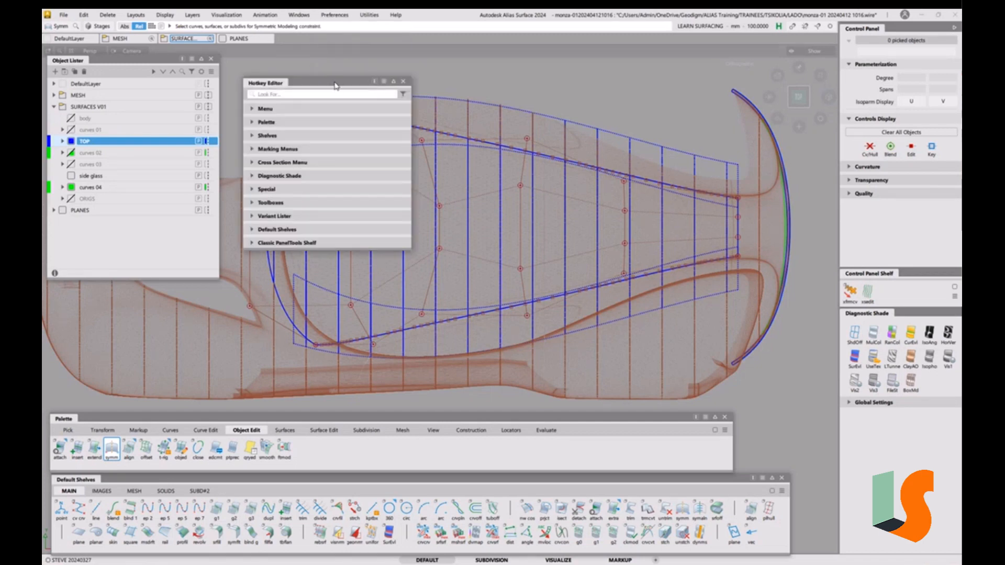
pyautogui.moveTo(336, 88); pyautogui.dragTo(627, 105)
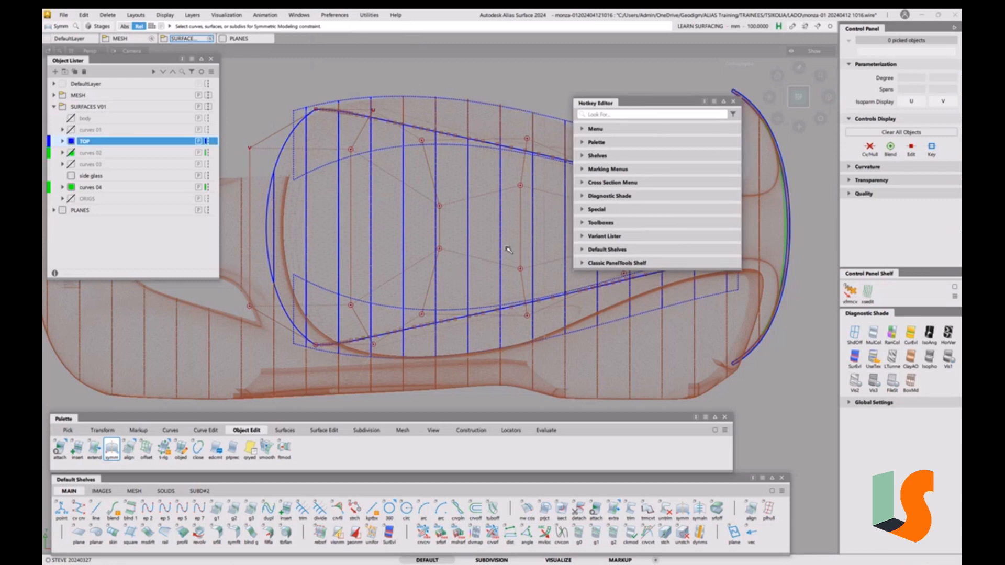
# Search 'transform cv', set Transform CV's hotkey to C under Control Panel Shelf > NewTab, then close
pyautogui.click(614, 115)
pyautogui.write('TRANSF')
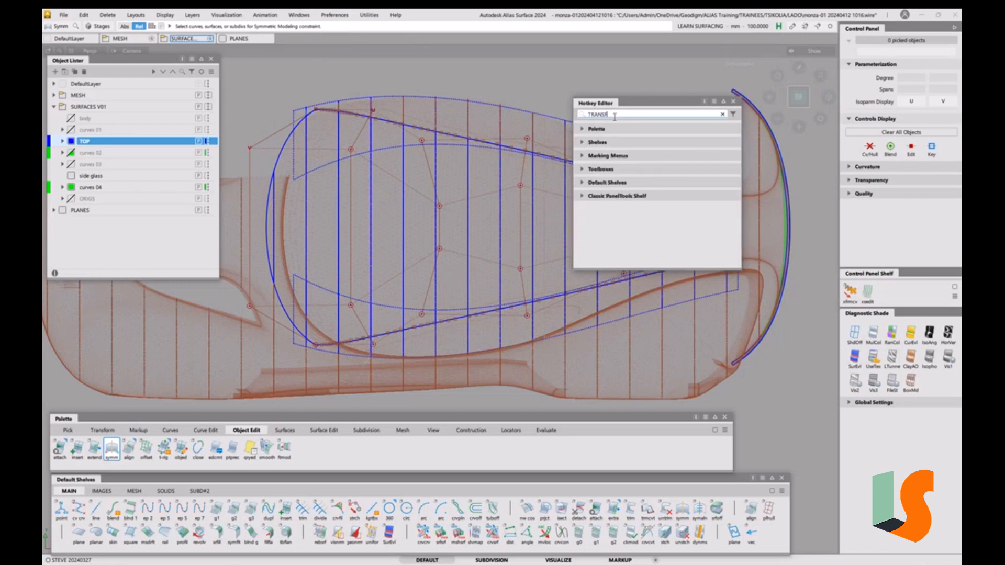
pyautogui.write('ORMCV')
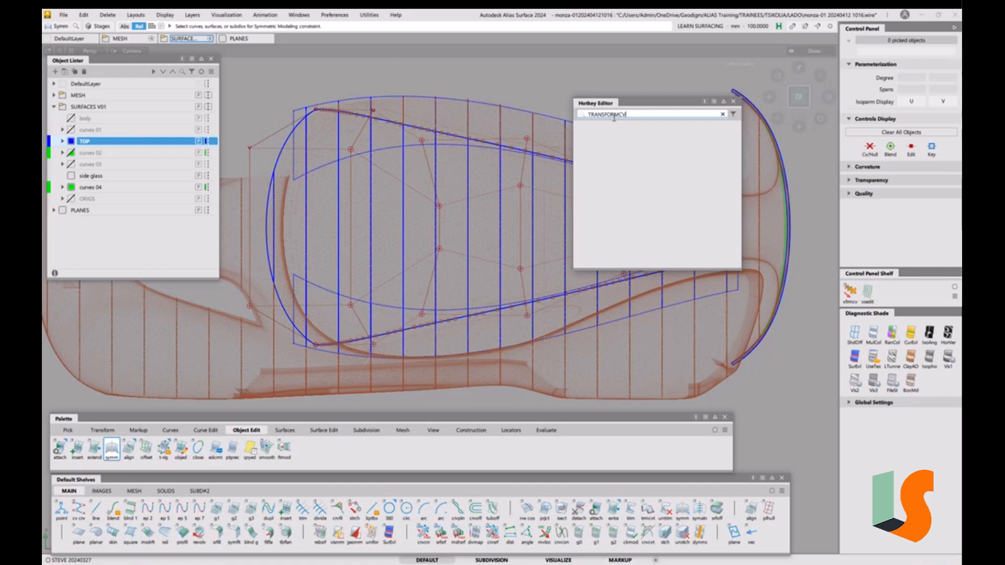
pyautogui.write('tr')
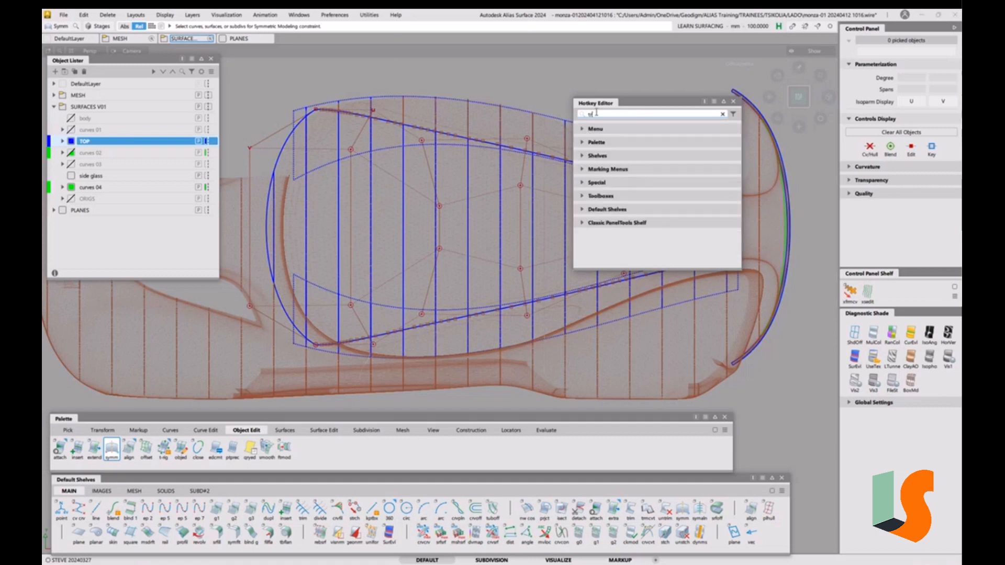
pyautogui.write('ansform')
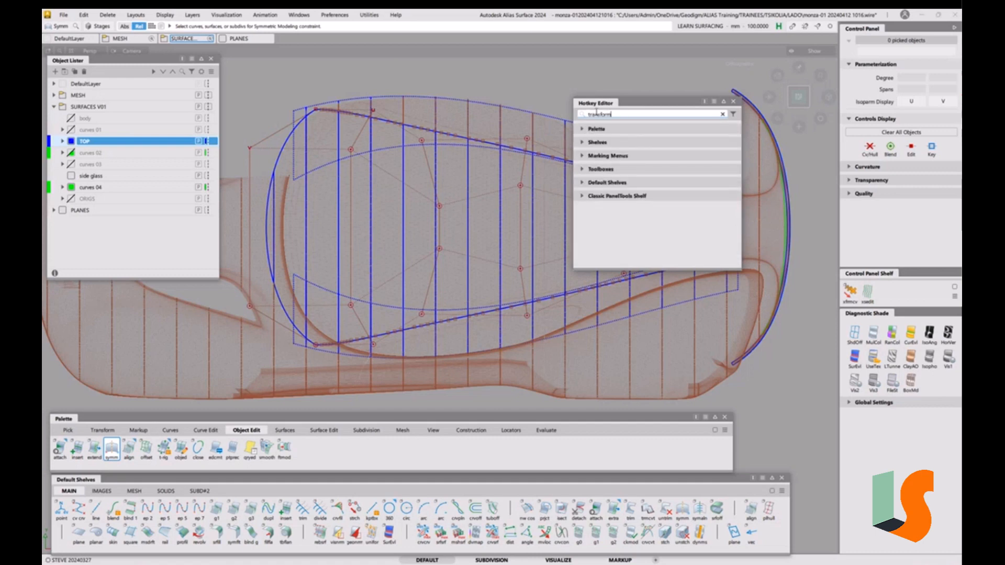
pyautogui.write('c')
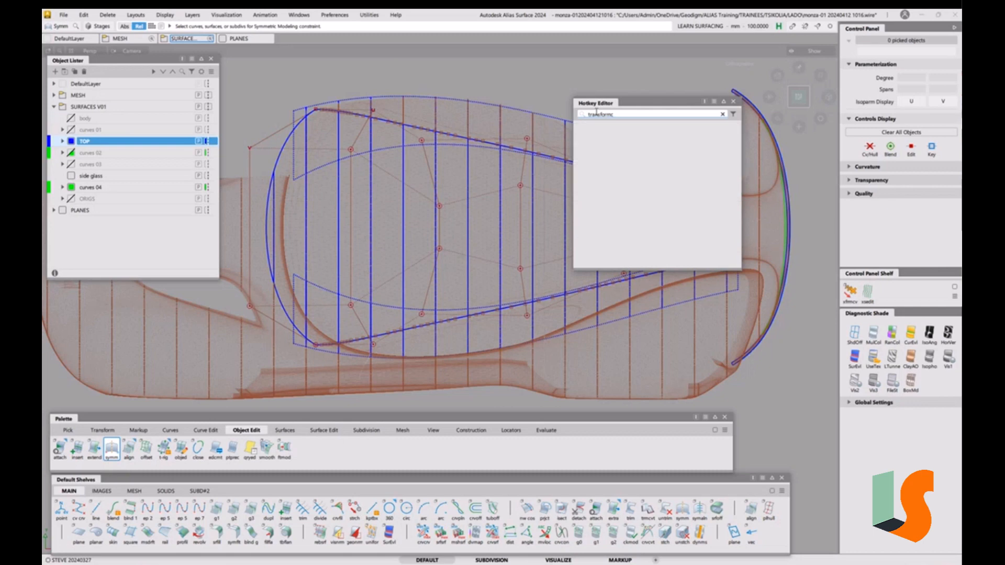
pyautogui.press('BackSpace')
pyautogui.write('d')
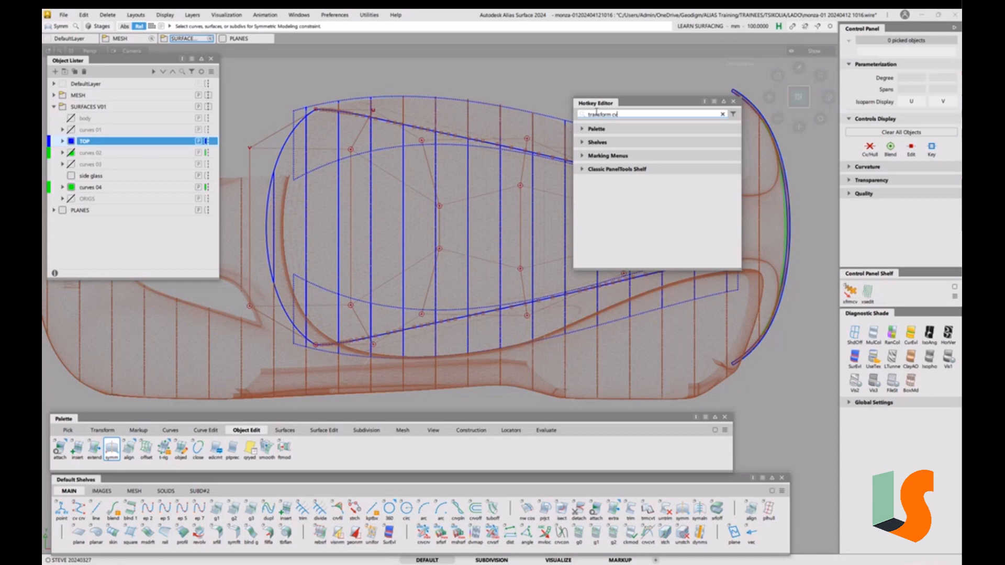
pyautogui.click(582, 143)
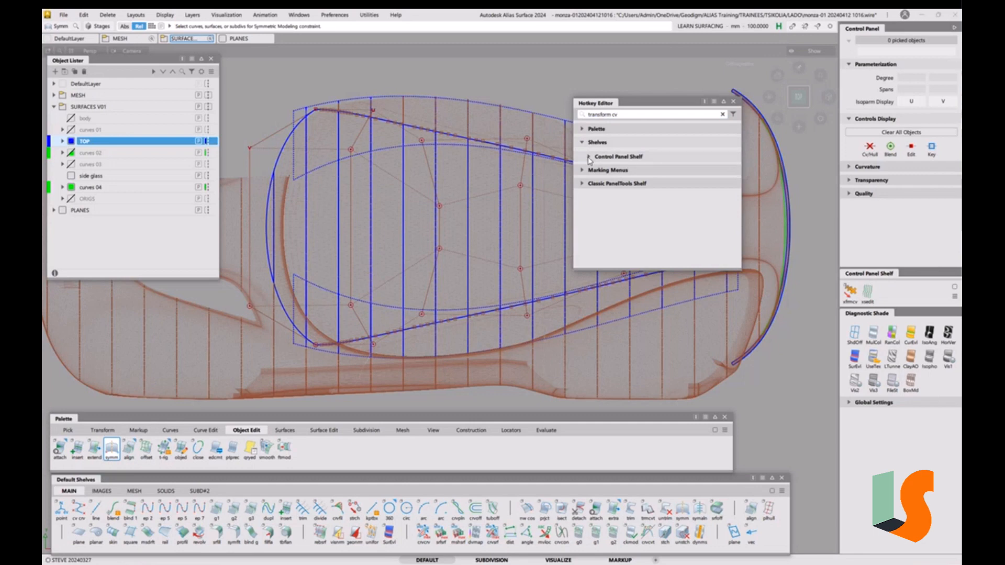
pyautogui.click(588, 157)
pyautogui.click(595, 172)
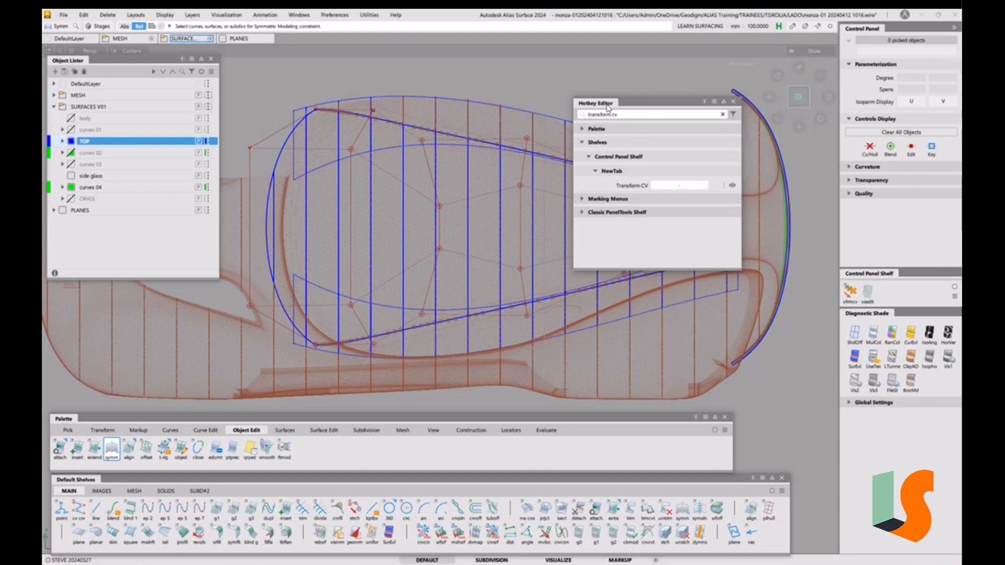
pyautogui.click(687, 187)
pyautogui.press('c')
pyautogui.click(715, 185)
pyautogui.click(733, 103)
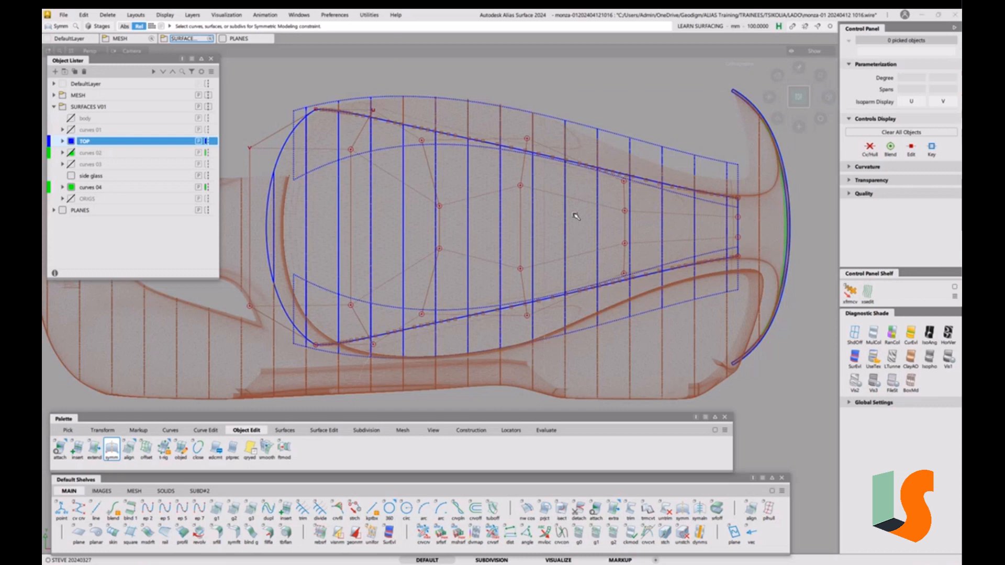
# Activate Transform CV with C and switch its radial-menu mode from Edge to CV
pyautogui.press('c')
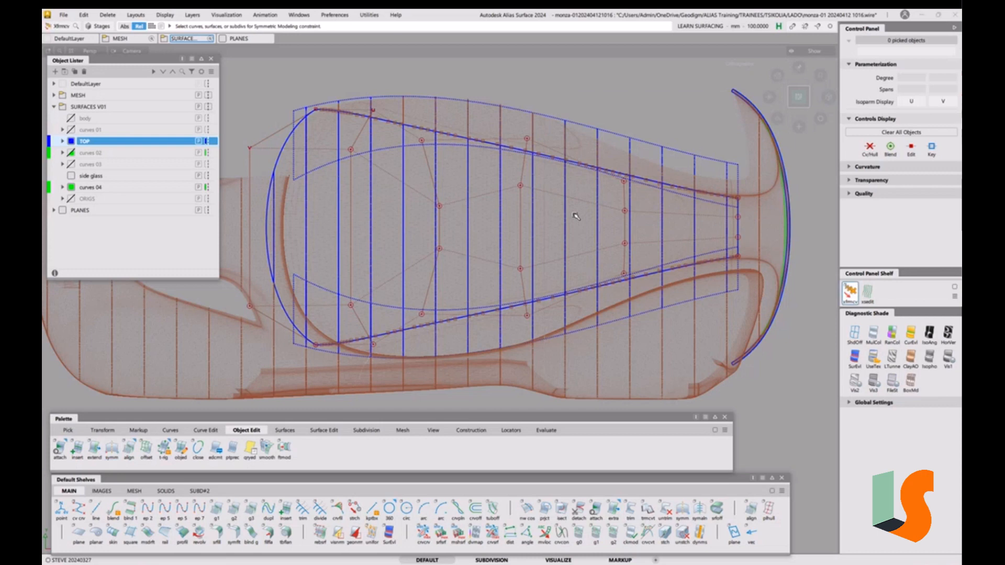
pyautogui.press('c')
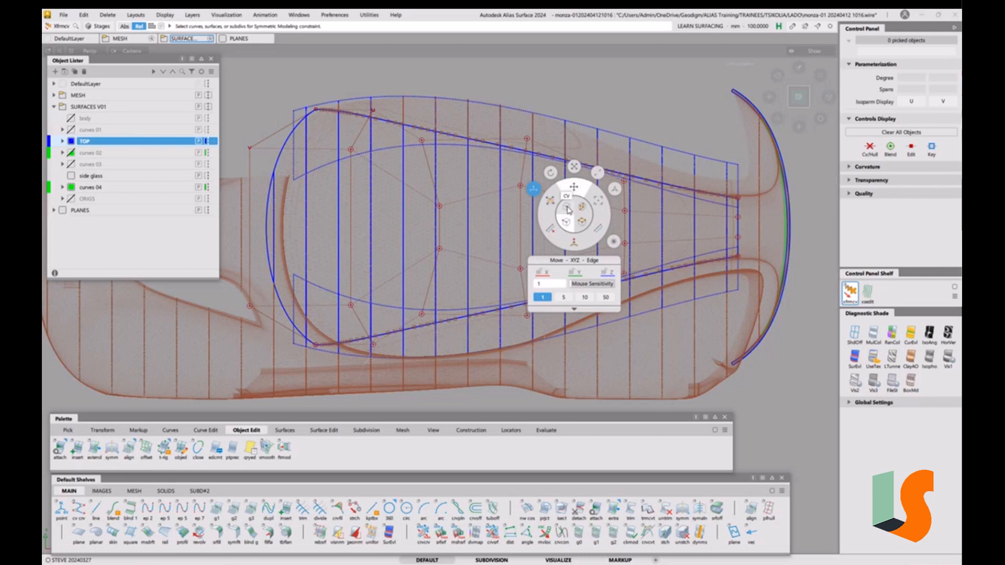
pyautogui.click(569, 209)
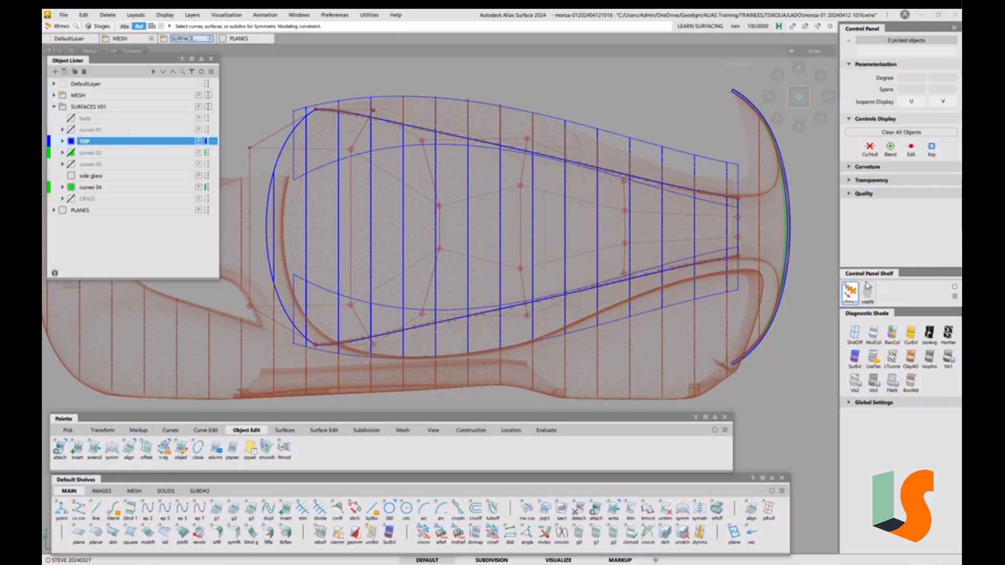
pyautogui.press('c')
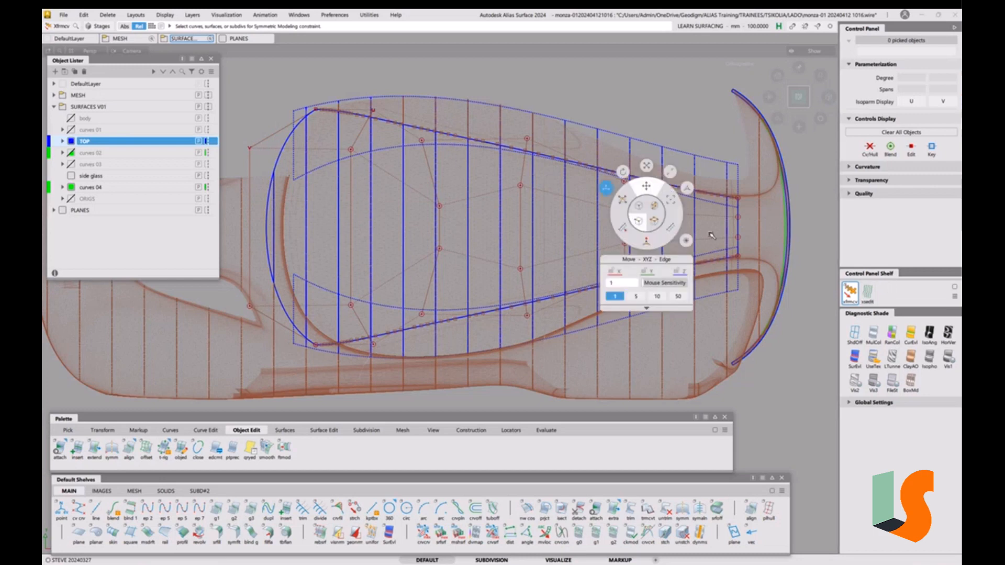
pyautogui.press('space')
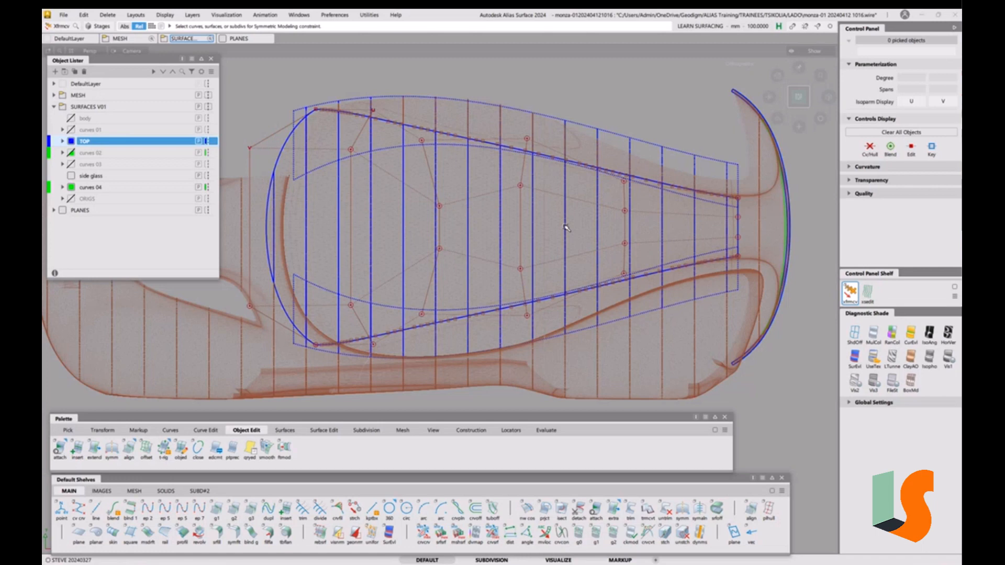
pyautogui.rightClick(564, 226)
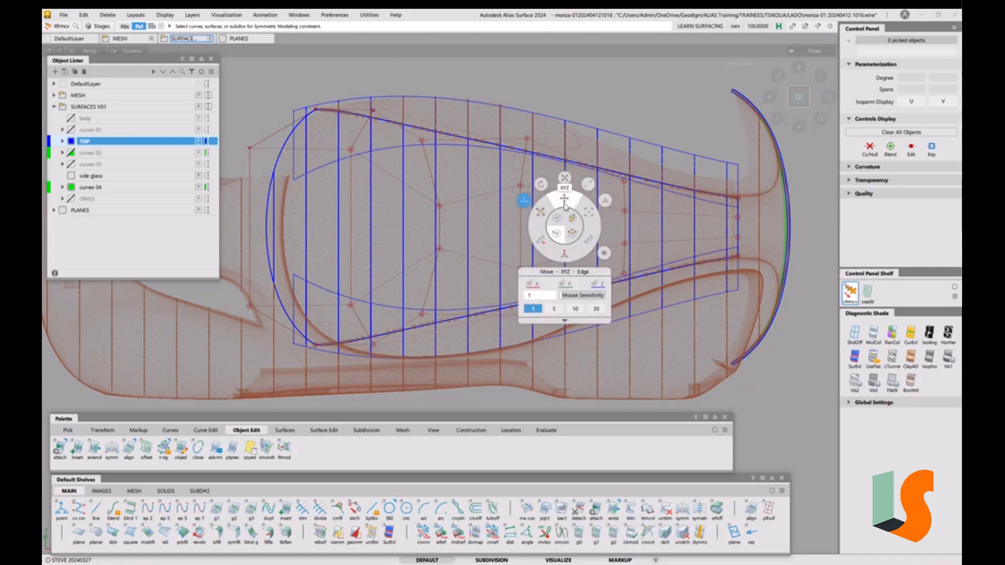
pyautogui.click(560, 222)
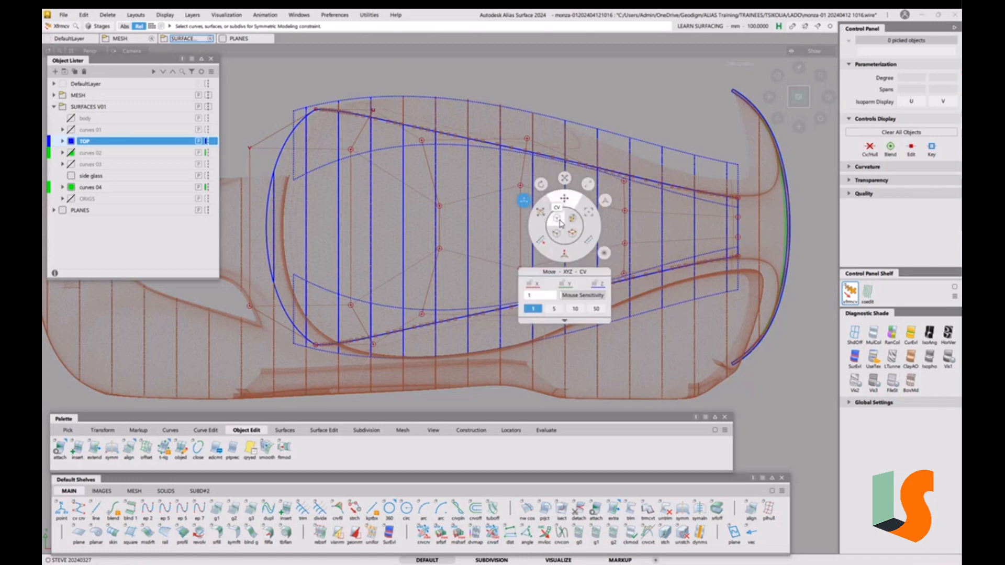
pyautogui.click(560, 222)
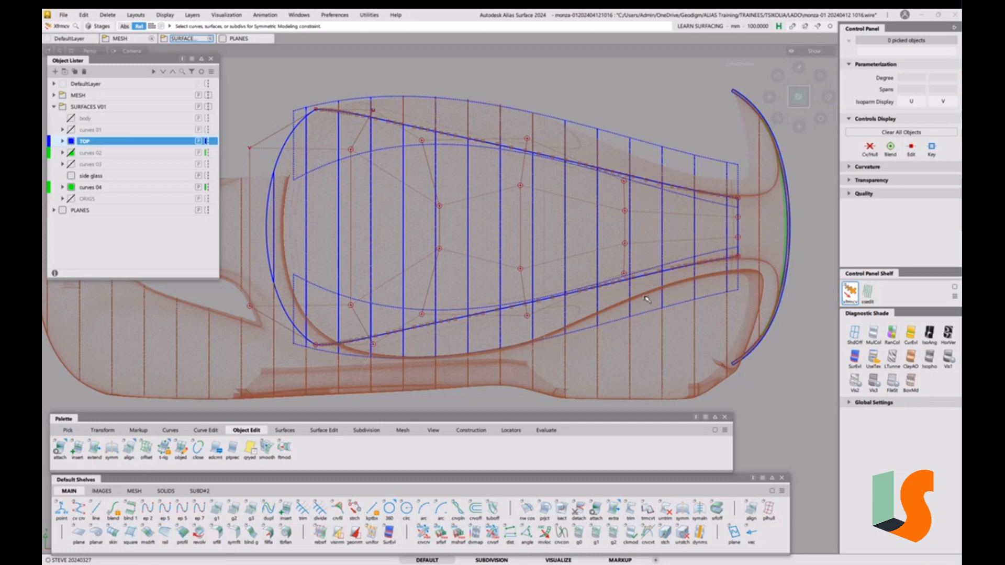
# Drag several lower-edge roof CVs along X and Y, including the right-end CV
pyautogui.click(422, 315)
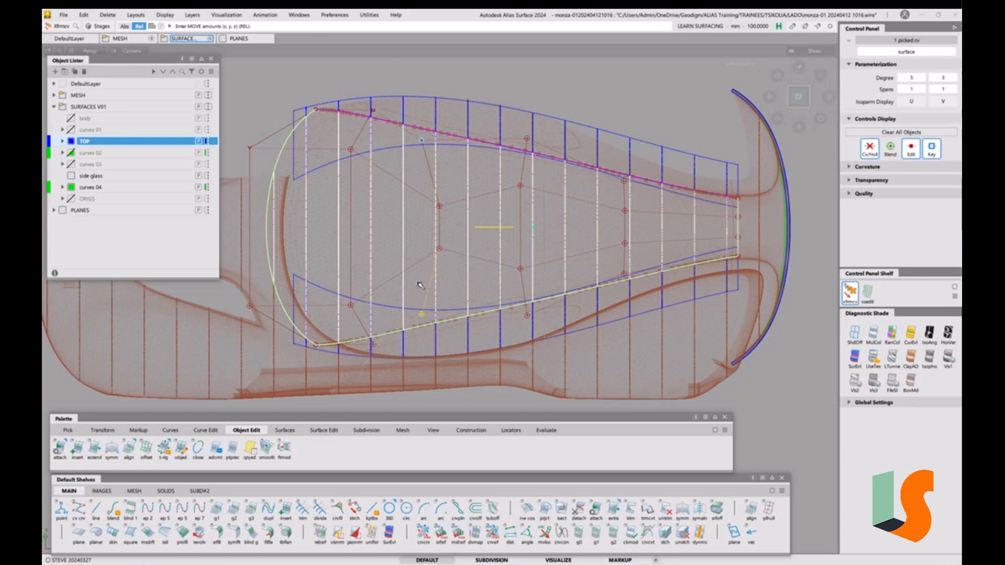
pyautogui.moveTo(419, 284); pyautogui.dragTo(439, 294)
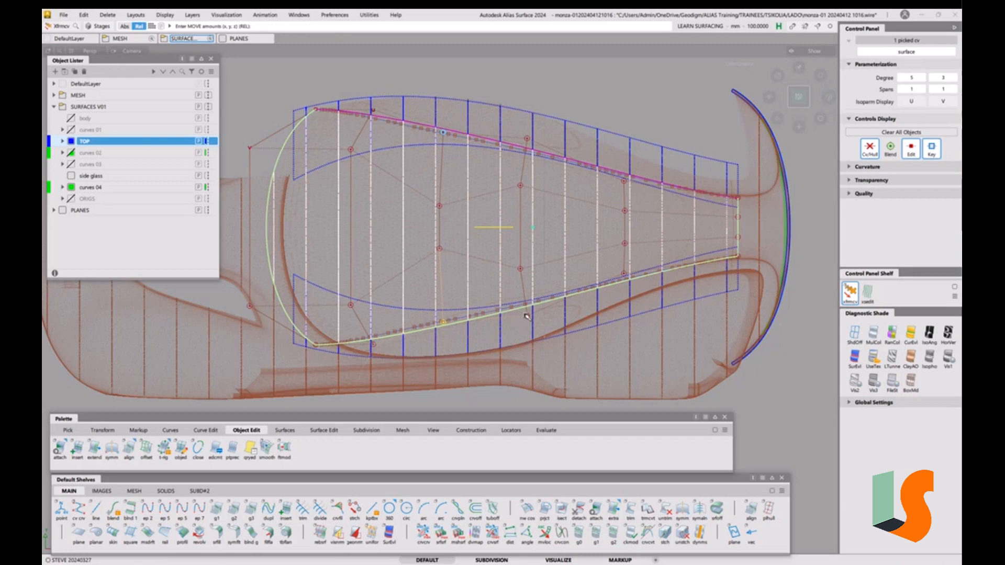
pyautogui.moveTo(526, 316); pyautogui.dragTo(547, 317)
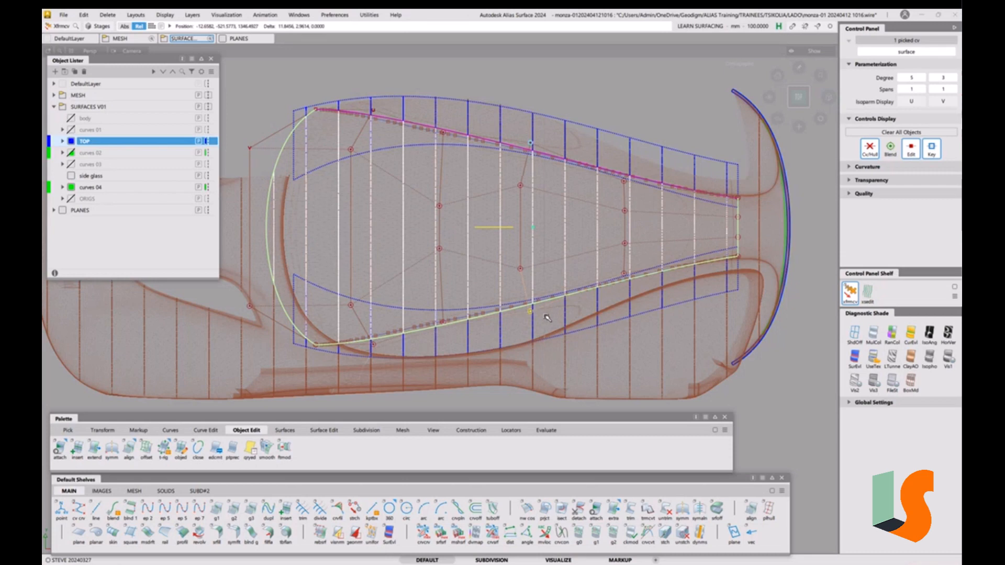
pyautogui.moveTo(445, 324); pyautogui.dragTo(451, 328)
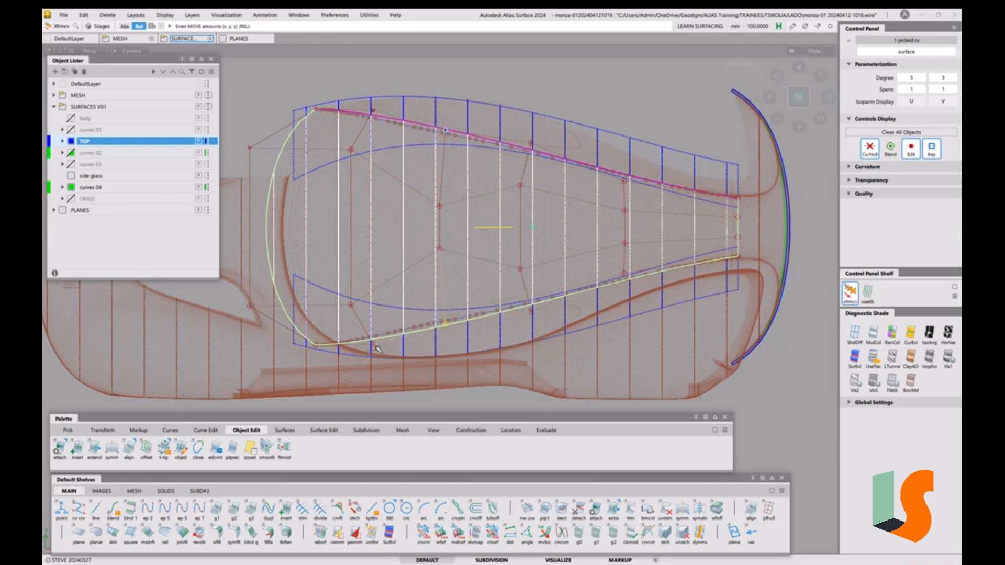
pyautogui.moveTo(376, 345); pyautogui.dragTo(374, 339)
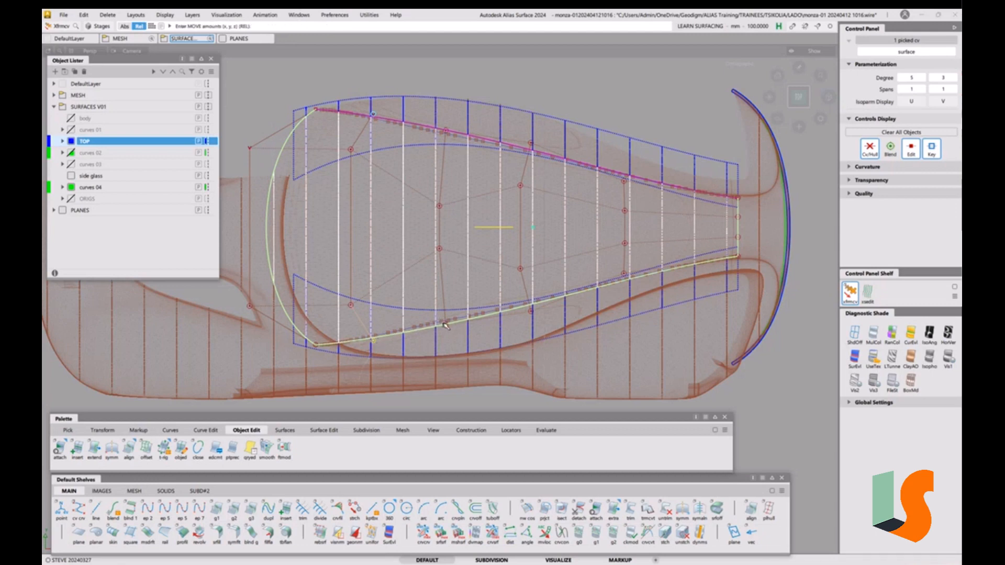
pyautogui.moveTo(445, 326); pyautogui.dragTo(445, 326)
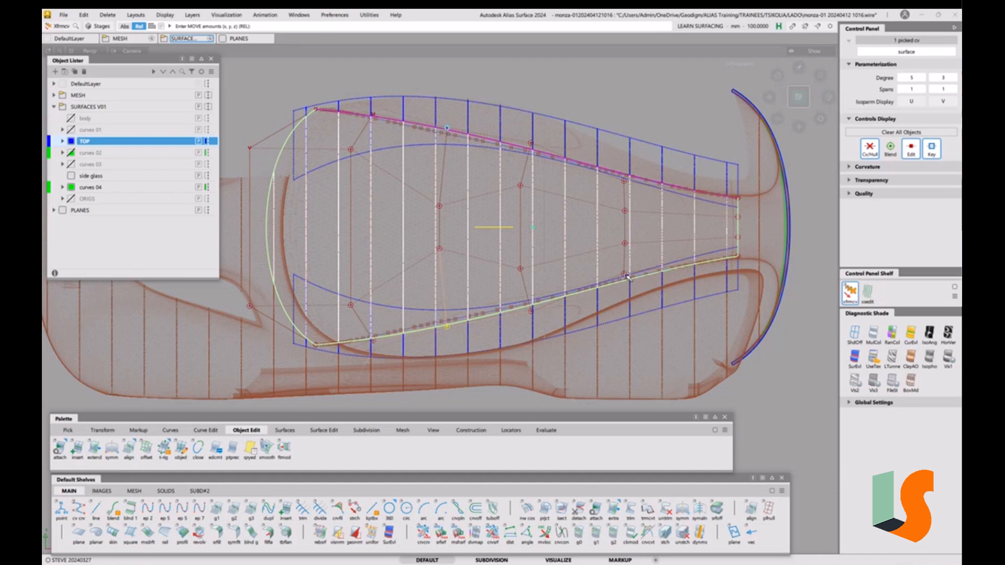
pyautogui.moveTo(625, 273); pyautogui.dragTo(644, 258)
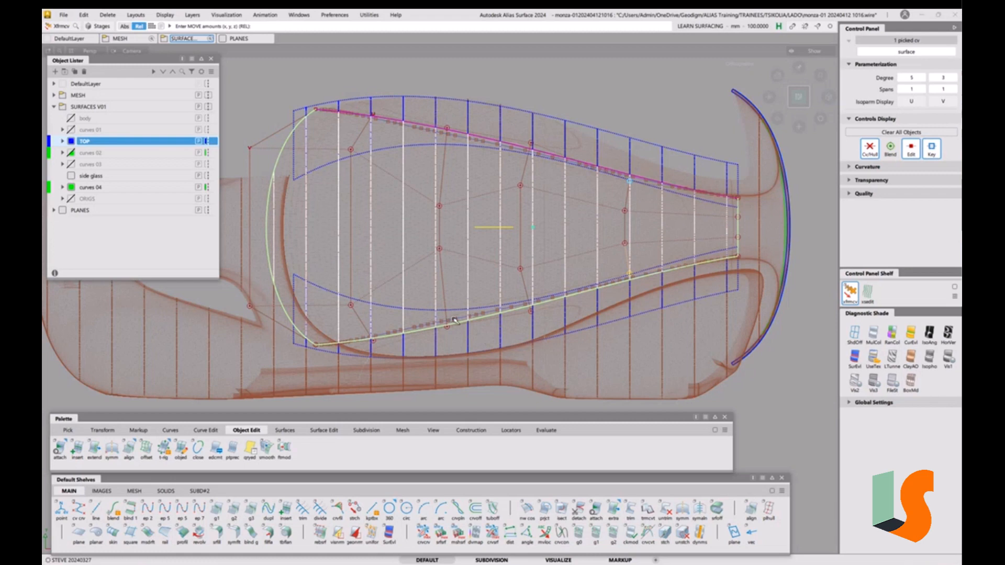
# Nudge more lower-edge CVs near the front toward the centre line with small X/Y moves
pyautogui.click(531, 312)
pyautogui.moveTo(510, 332); pyautogui.dragTo(508, 328, button='middle')
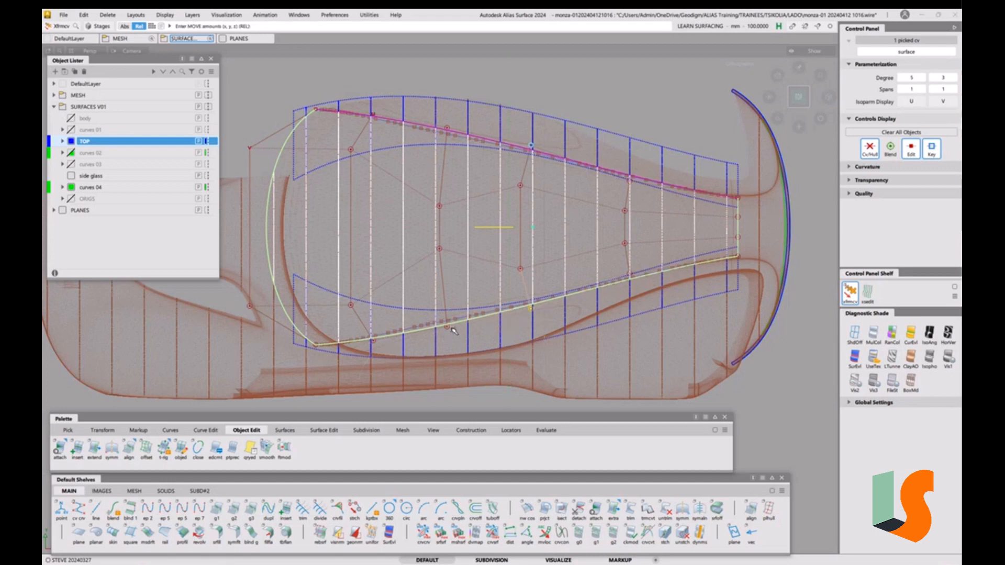
pyautogui.click(448, 327)
pyautogui.moveTo(449, 341); pyautogui.dragTo(449, 342, button='middle')
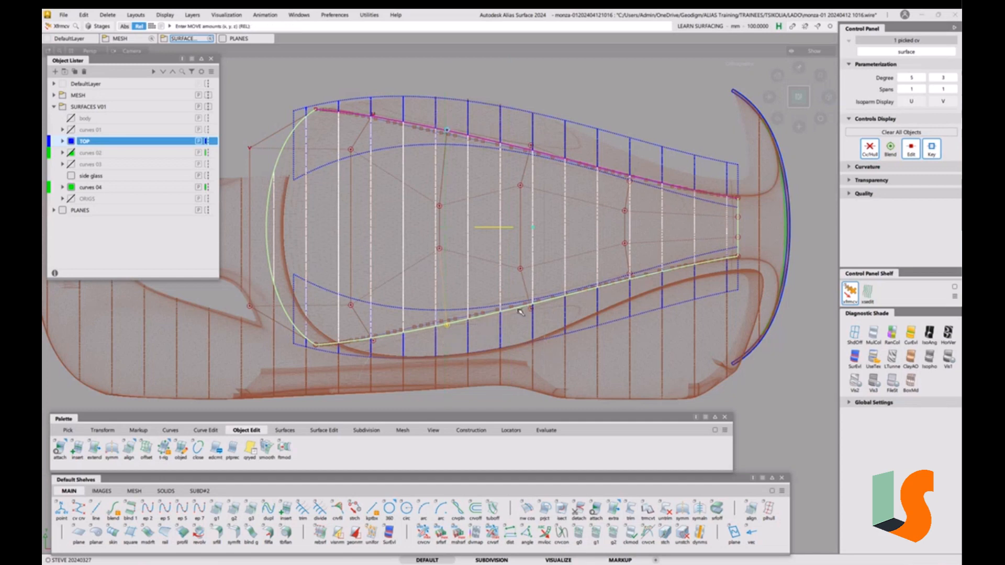
pyautogui.click(531, 309)
pyautogui.click(449, 327)
pyautogui.moveTo(453, 340); pyautogui.dragTo(454, 341)
pyautogui.moveTo(455, 345); pyautogui.dragTo(455, 343, button='middle')
pyautogui.click(373, 341)
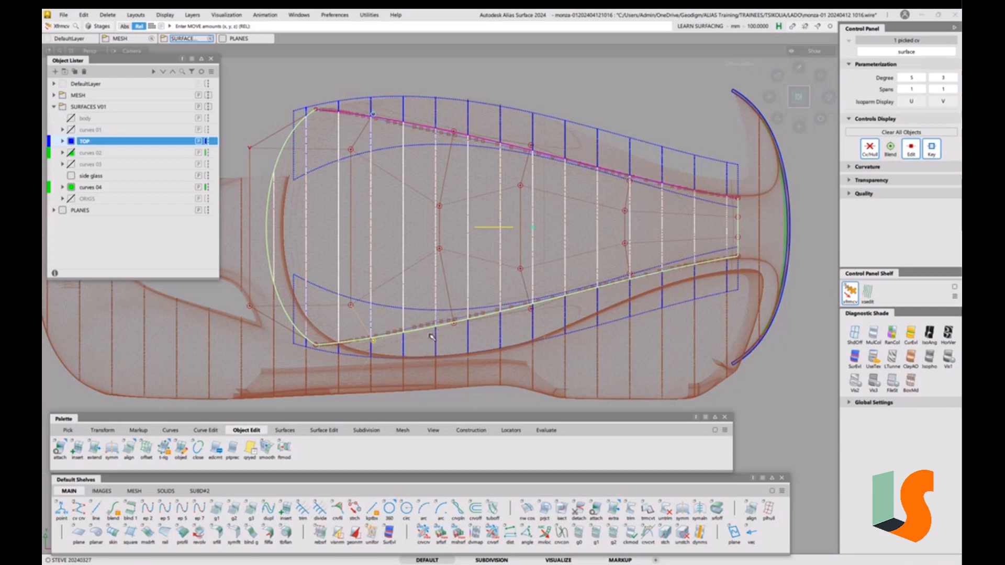
pyautogui.press('space')
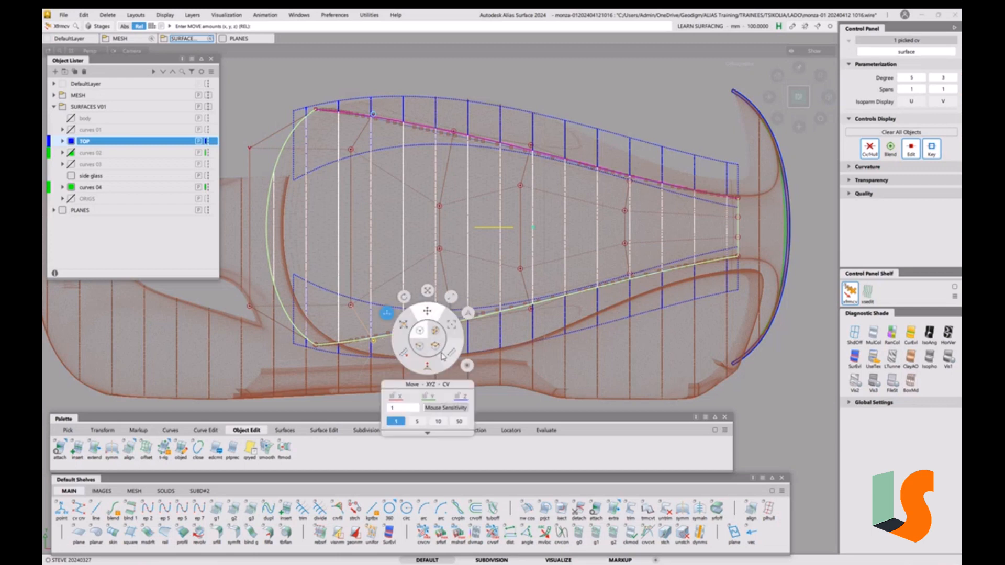
# Use the move manipulator to slide the lower-left and right-end edge CVs slightly along the curve
pyautogui.click(405, 321)
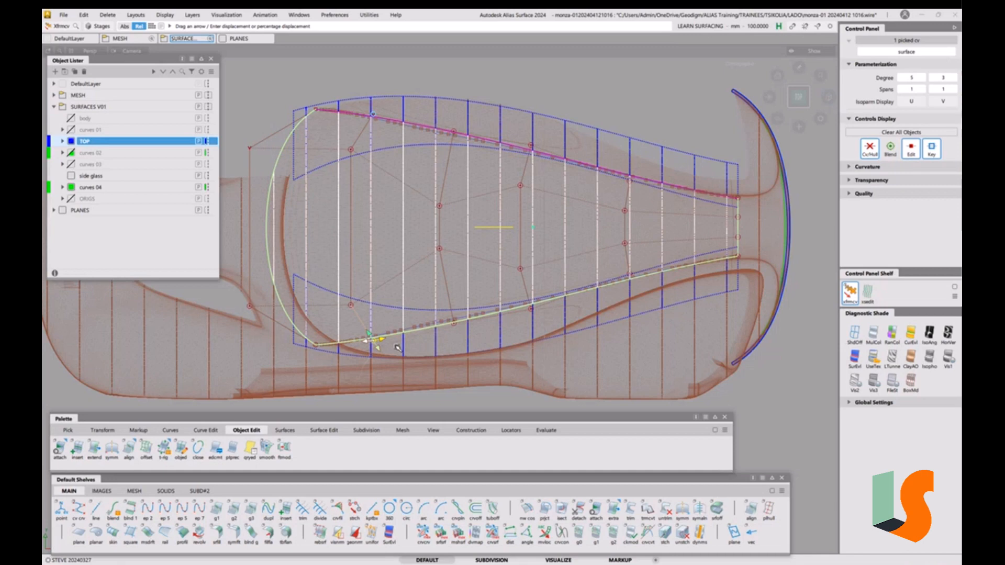
pyautogui.moveTo(398, 348); pyautogui.dragTo(404, 348)
pyautogui.moveTo(424, 348); pyautogui.dragTo(424, 348)
pyautogui.click(629, 274)
pyautogui.moveTo(645, 283); pyautogui.dragTo(646, 287)
pyautogui.click(626, 243)
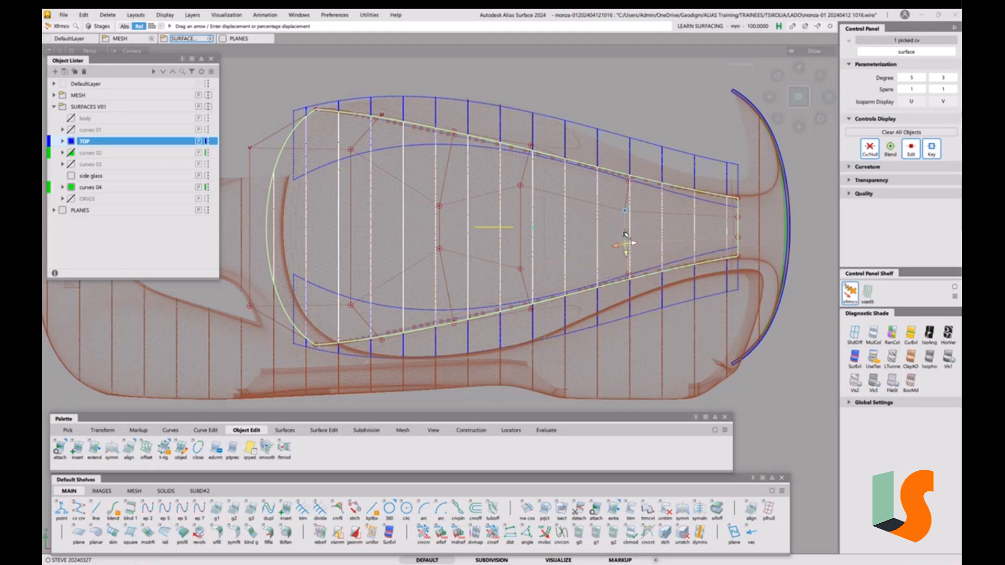
# Move the right-end CV vertically, raise a roof CV and pull the upper-left hull CV down
pyautogui.click(625, 234)
pyautogui.moveTo(645, 226); pyautogui.dragTo(645, 229)
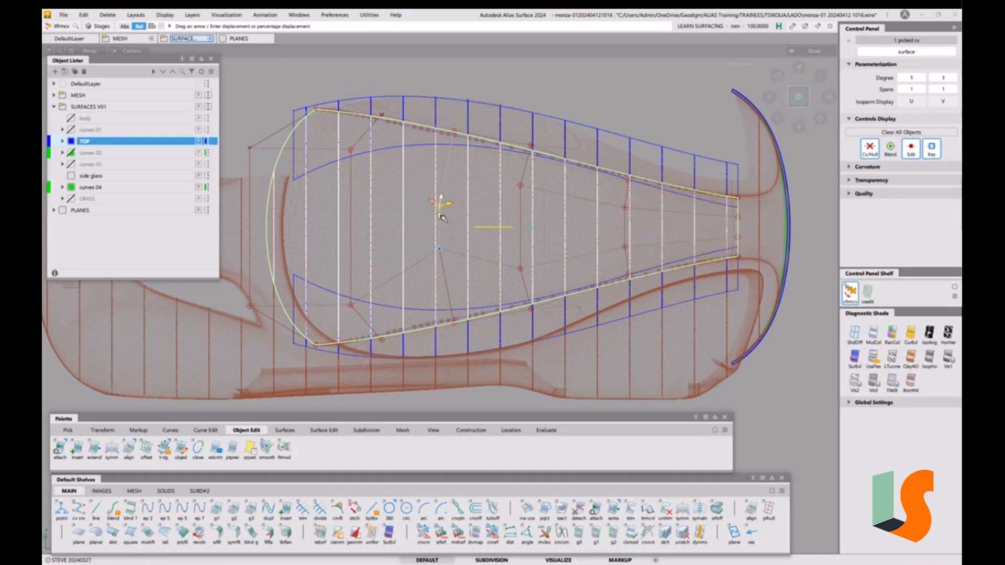
pyautogui.moveTo(442, 217); pyautogui.dragTo(450, 187)
pyautogui.moveTo(353, 151); pyautogui.dragTo(353, 162)
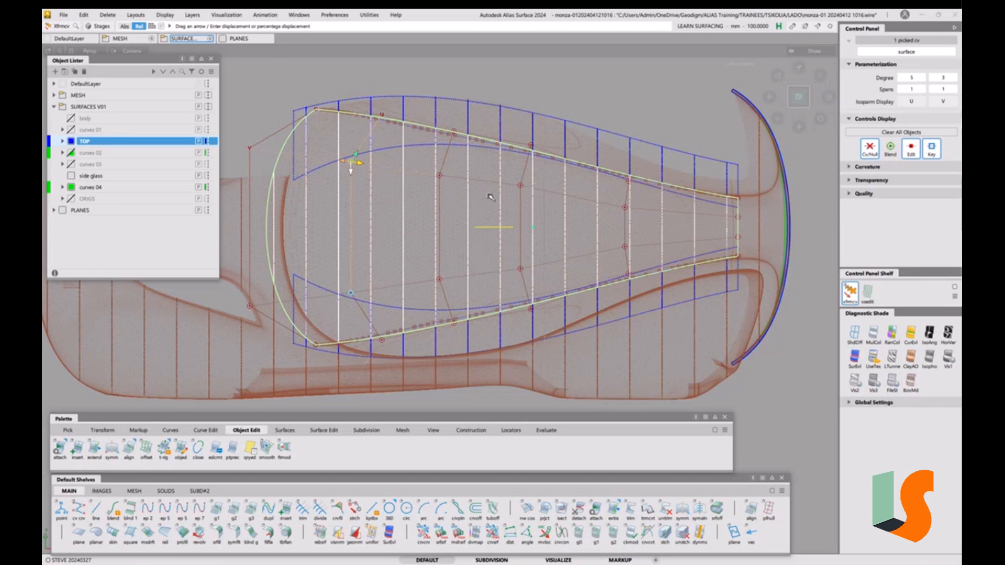
# Nudge the right-side hull CV up slightly and pick a CV near the surface middle
pyautogui.click(628, 206)
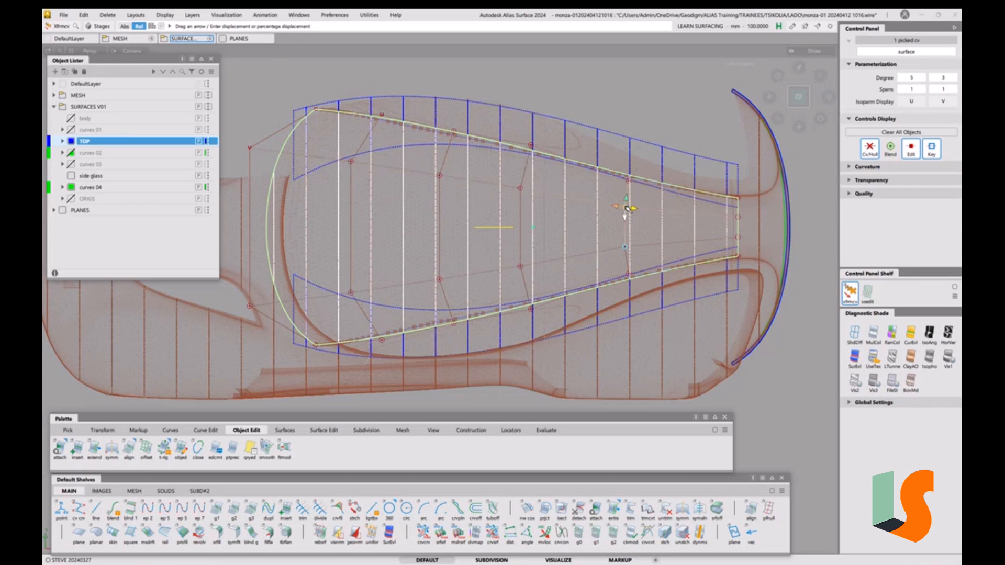
pyautogui.moveTo(628, 207); pyautogui.dragTo(628, 206)
pyautogui.click(521, 189)
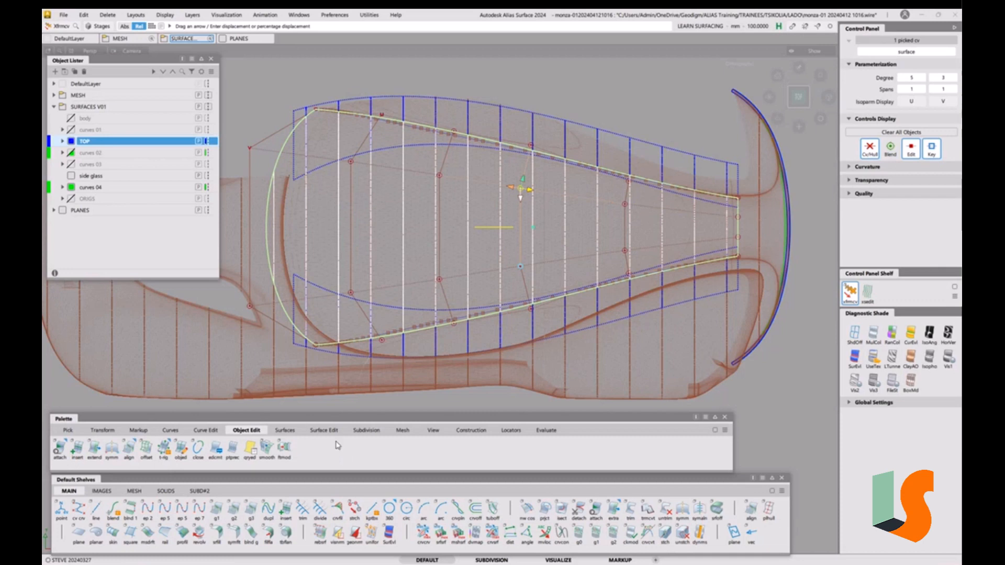
pyautogui.click(324, 431)
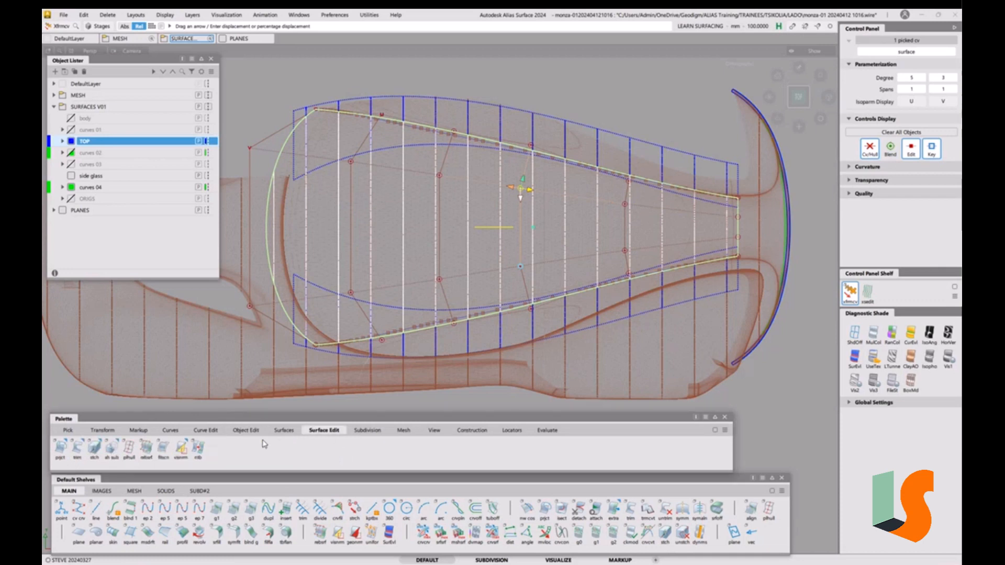
pyautogui.click(128, 449)
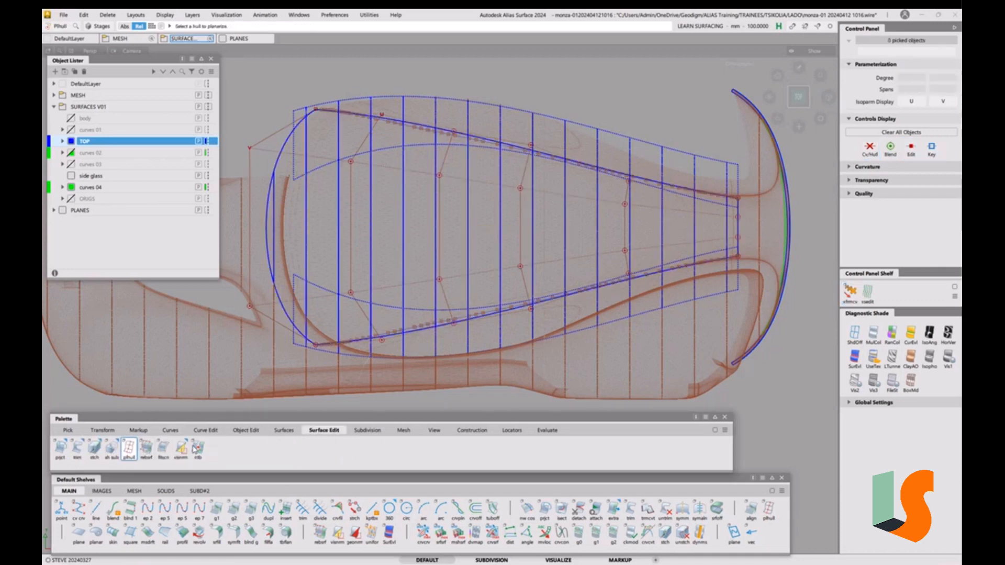
pyautogui.doubleClick(131, 453)
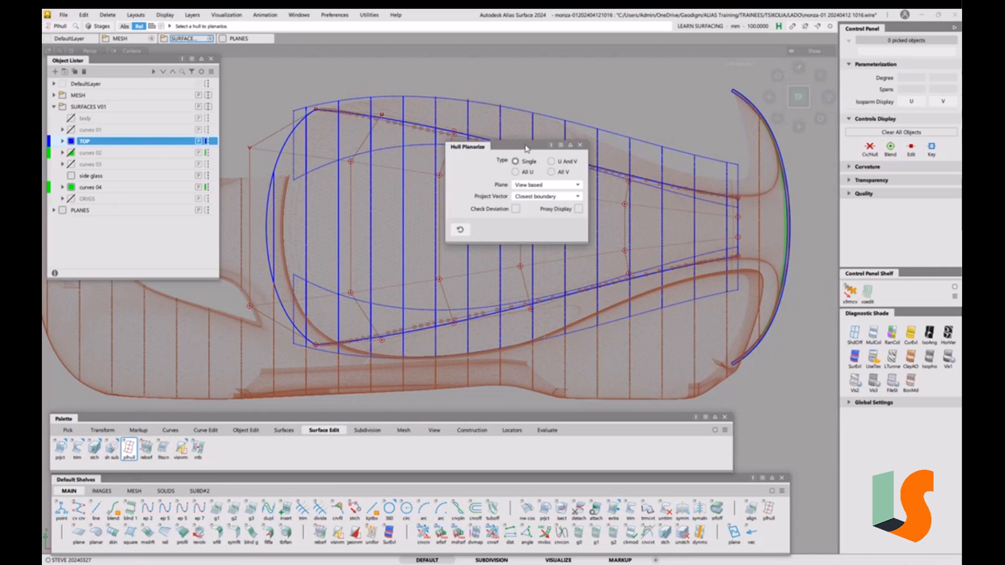
pyautogui.moveTo(528, 148); pyautogui.dragTo(269, 230)
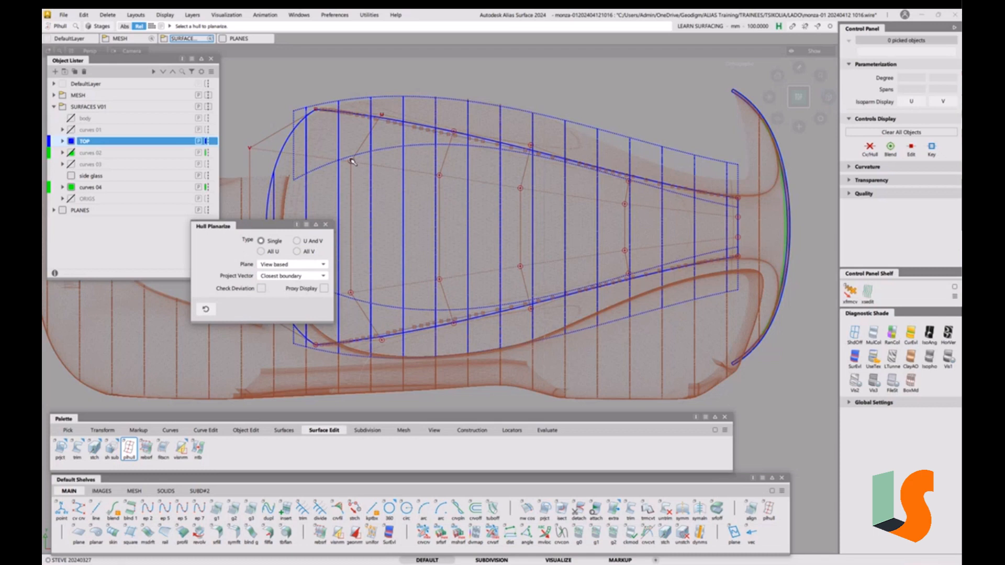
pyautogui.click(326, 225)
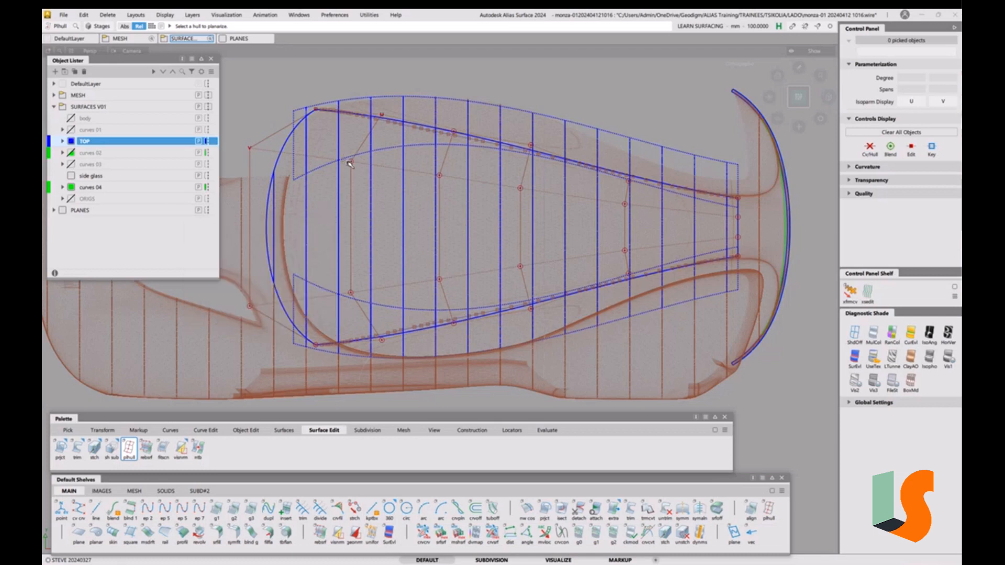
pyautogui.press('t')
pyautogui.click(350, 162)
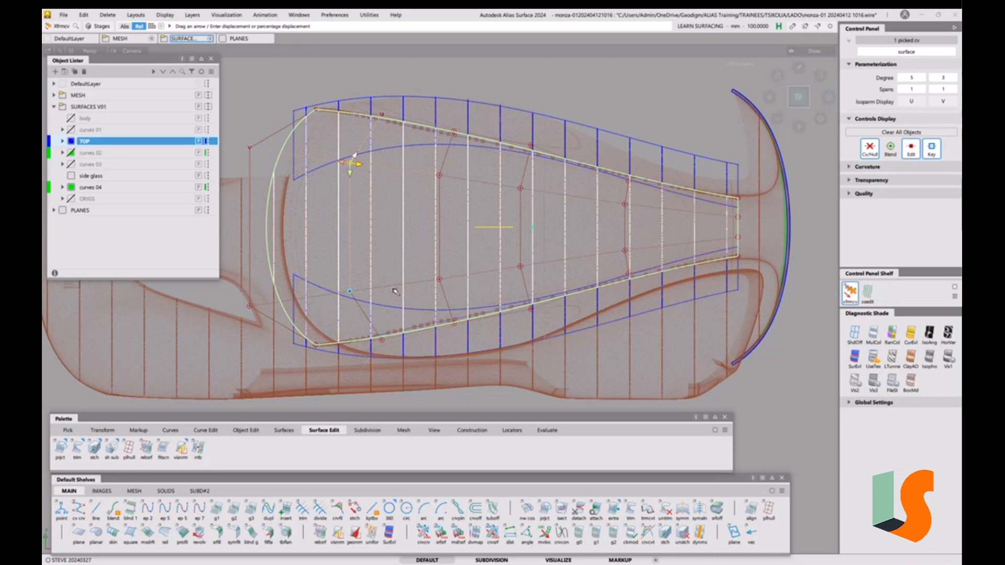
pyautogui.keyDown('shift'); pyautogui.click(401, 226); pyautogui.keyUp('shift')
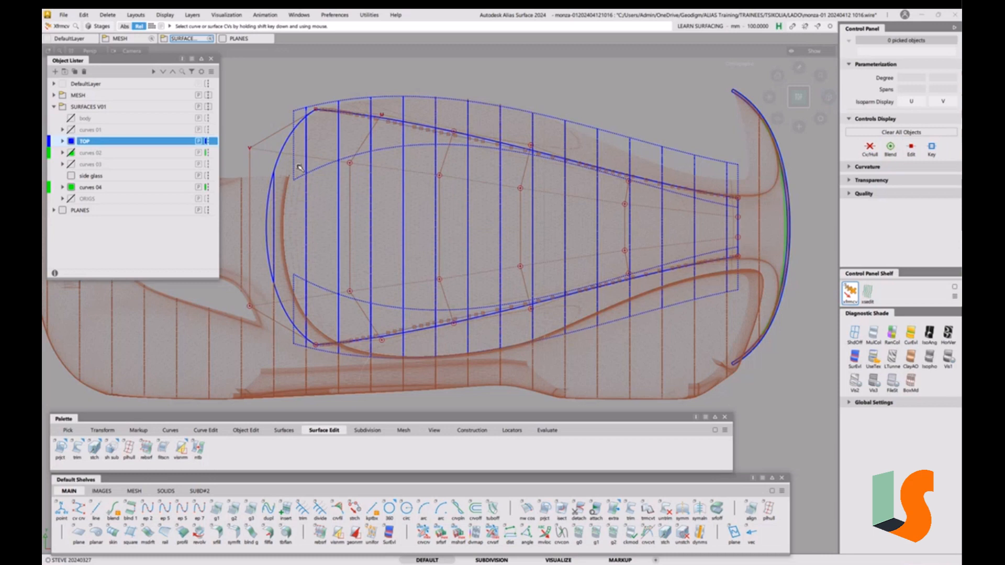
# Planarize the roof hull's top and bottom rows into straight lines with Hull Planarize
pyautogui.doubleClick(129, 449)
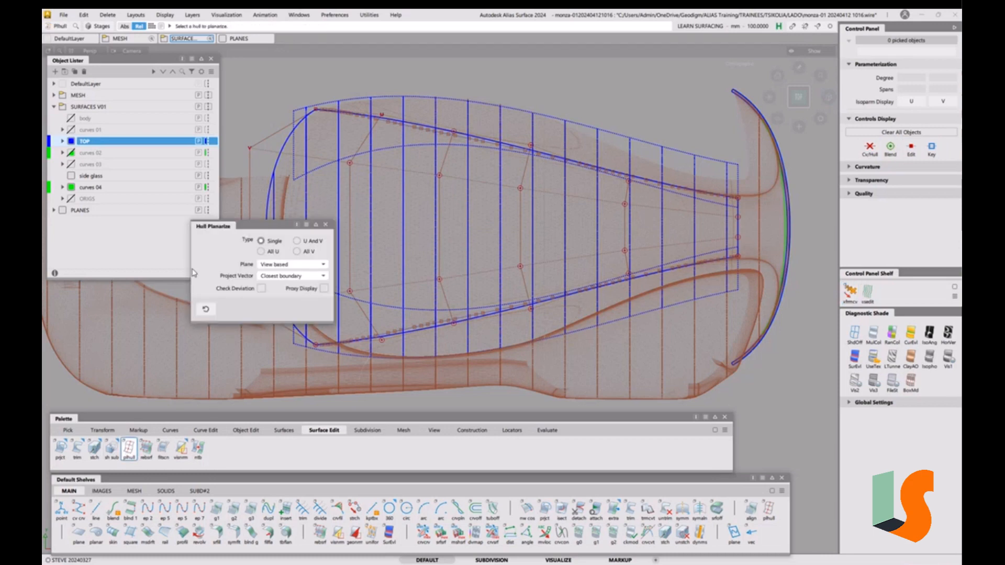
pyautogui.moveTo(271, 231); pyautogui.dragTo(203, 237)
pyautogui.click(398, 172)
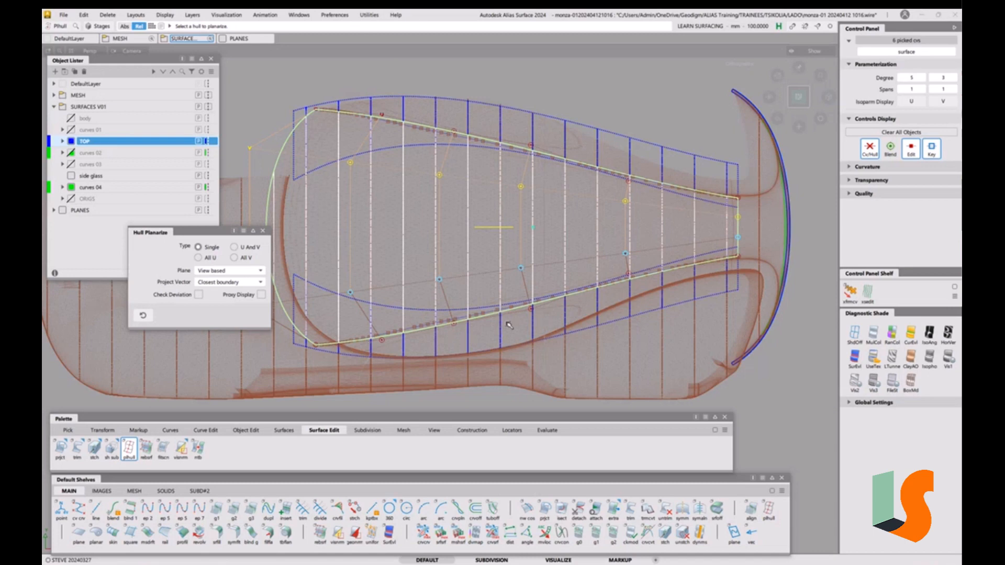
pyautogui.click(479, 321)
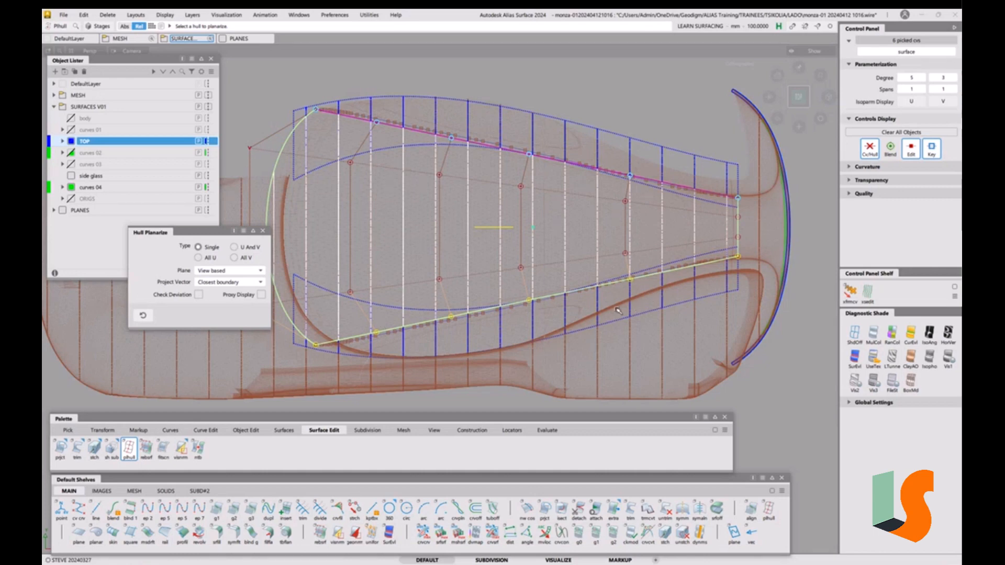
pyautogui.click(530, 326)
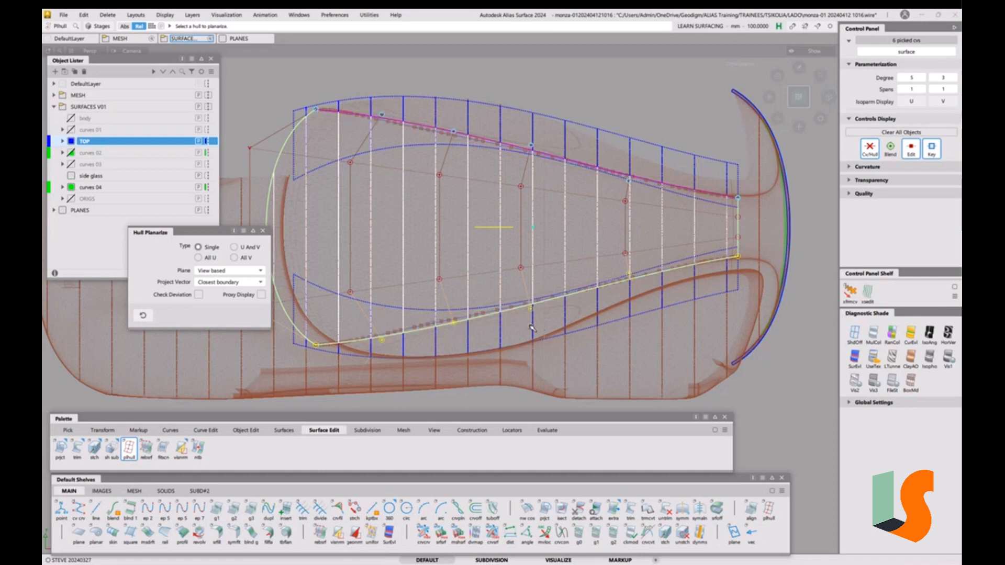
pyautogui.click(263, 231)
pyautogui.click(630, 272)
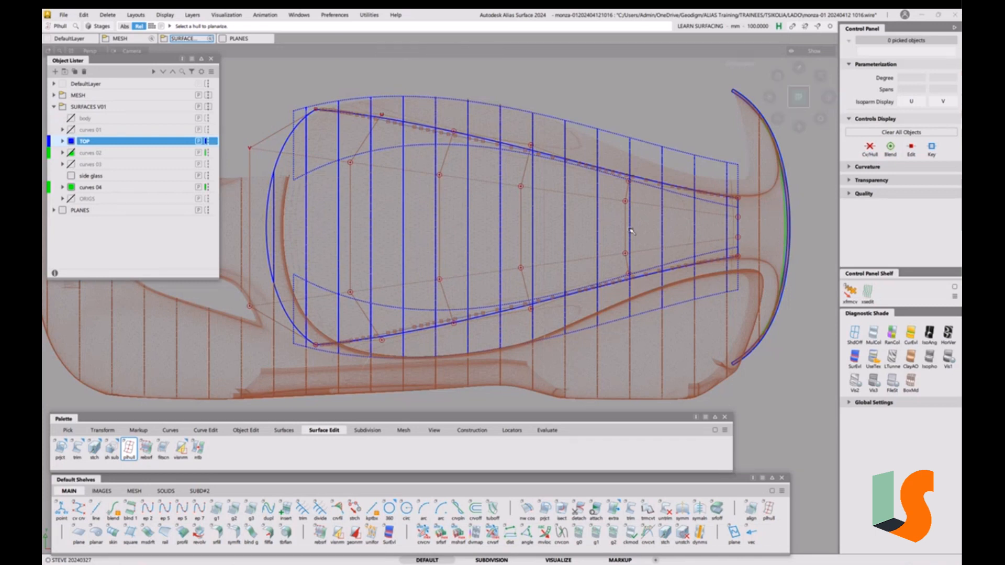
pyautogui.keyDown('alt'); pyautogui.keyDown('shift'); pyautogui.moveTo(632, 231); pyautogui.dragTo(630, 254); pyautogui.keyUp('shift'); pyautogui.keyUp('alt')
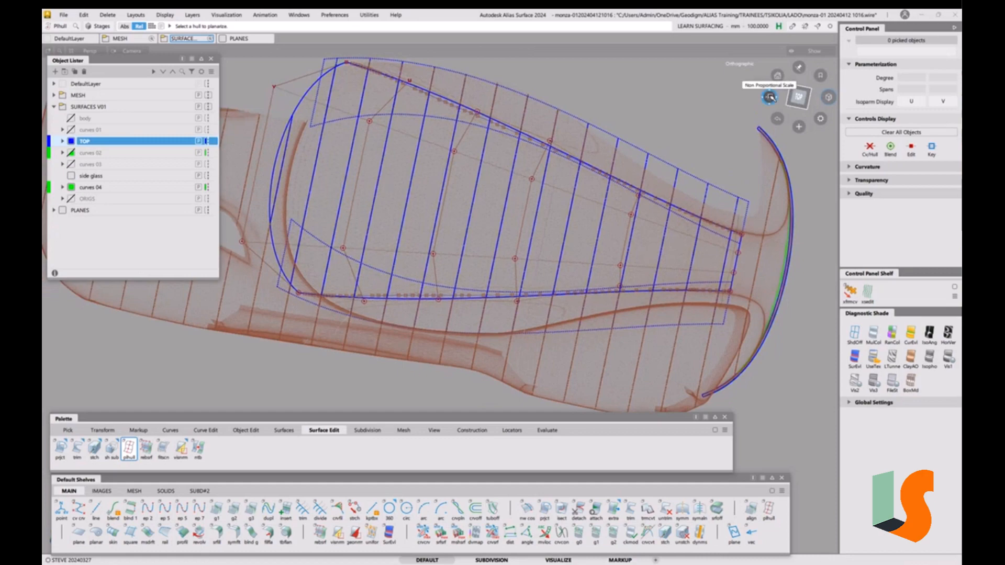
# Zoom into the front edge and raise the first front-edge CV about 13.4 along Y
pyautogui.moveTo(772, 98); pyautogui.dragTo(808, 280)
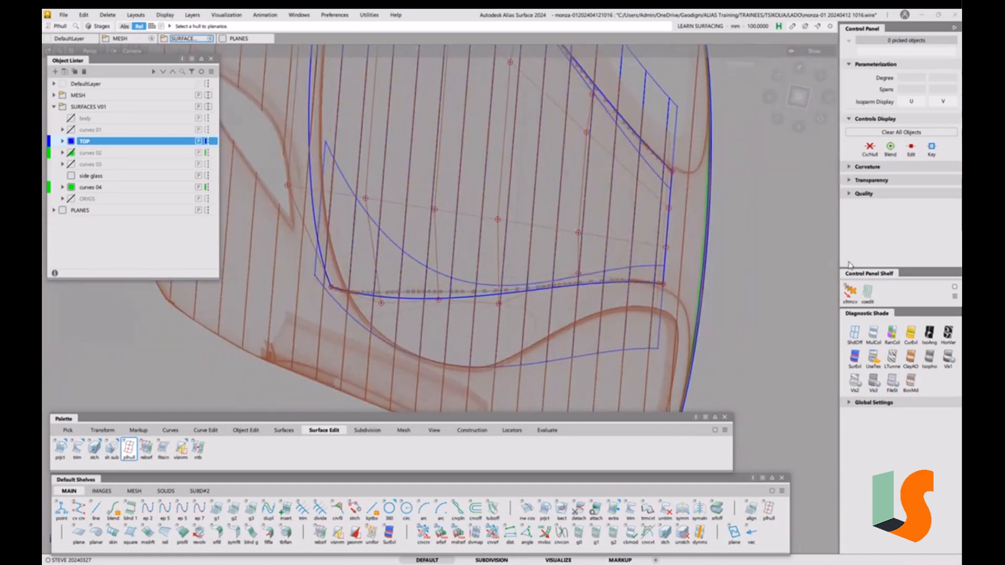
pyautogui.keyDown('alt'); pyautogui.keyDown('shift'); pyautogui.moveTo(647, 296); pyautogui.dragTo(351, 324, button='right'); pyautogui.keyUp('shift'); pyautogui.keyUp('alt')
pyautogui.hotkey('ctrl', 't')
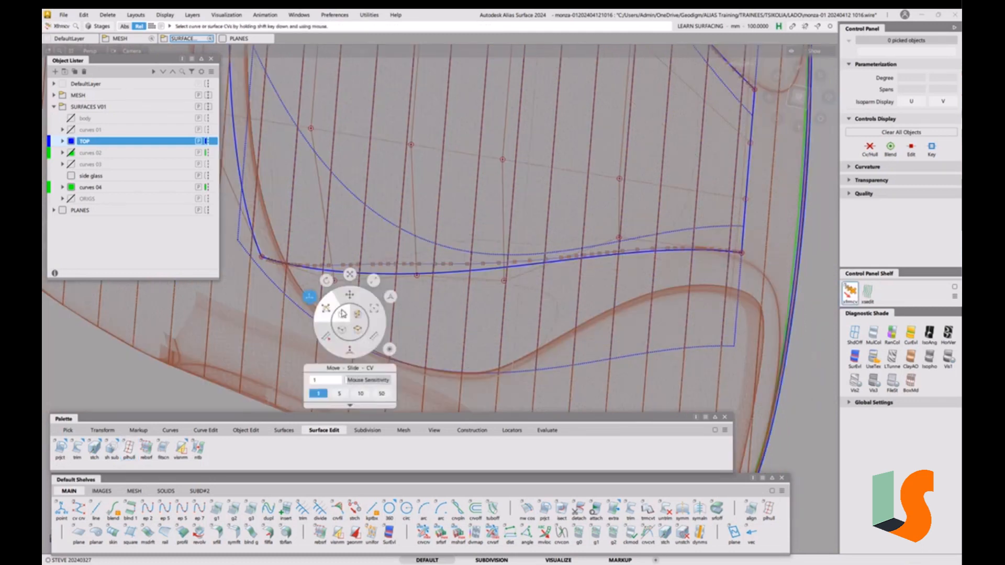
pyautogui.click(346, 297)
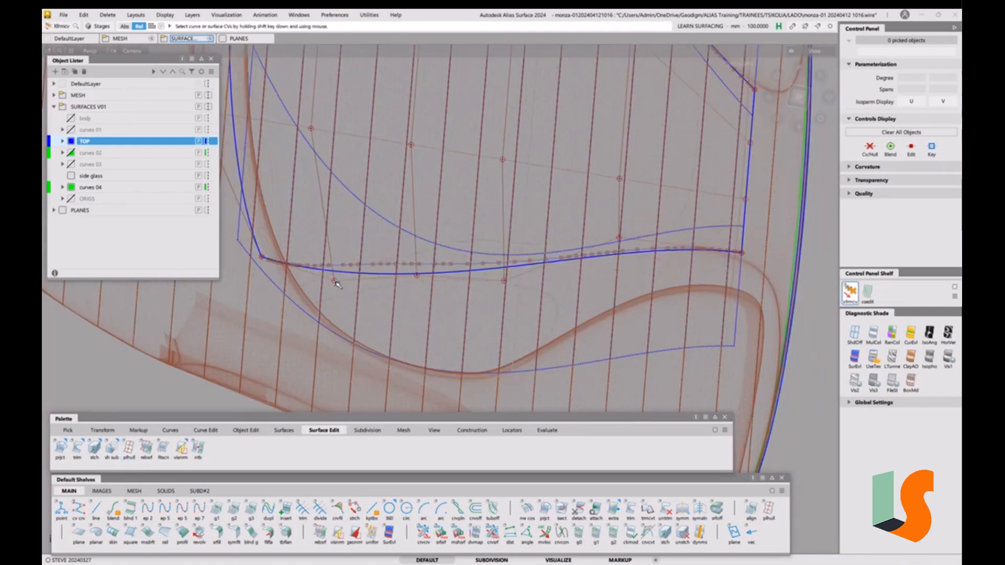
pyautogui.click(335, 282)
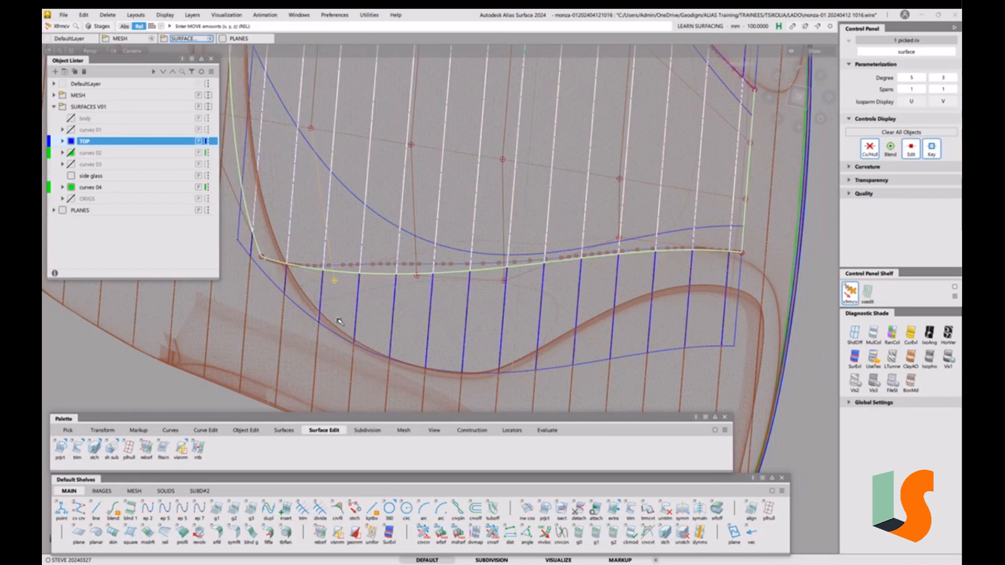
pyautogui.moveTo(339, 321); pyautogui.dragTo(343, 316, button='middle')
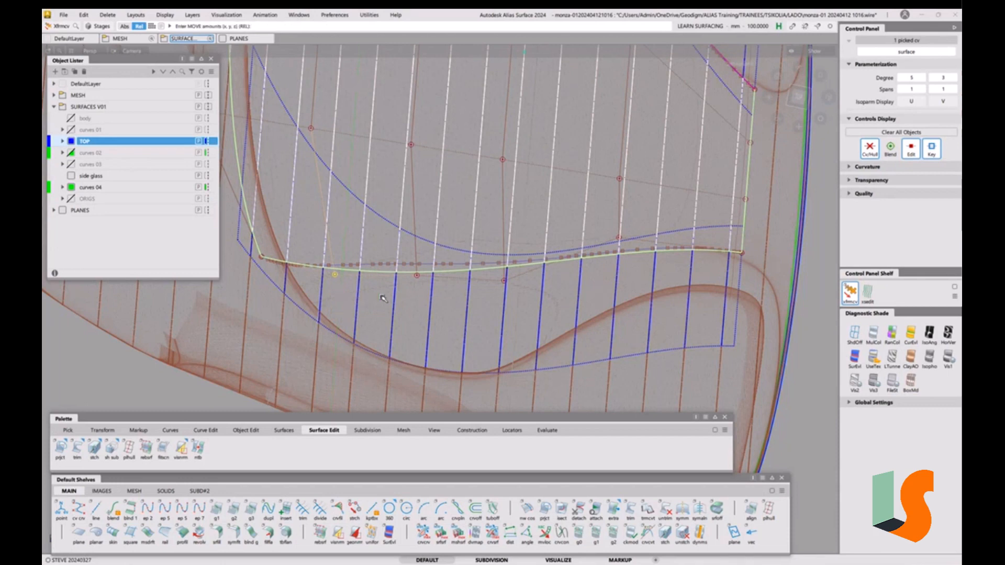
# Adjust three more front-edge CVs along Y, one by about 3.1, then deselect
pyautogui.click(417, 276)
pyautogui.moveTo(418, 275); pyautogui.dragTo(416, 281, button='middle')
pyautogui.click(335, 275)
pyautogui.moveTo(335, 275); pyautogui.dragTo(336, 277, button='middle')
pyautogui.click(504, 281)
pyautogui.moveTo(504, 281); pyautogui.dragTo(508, 283, button='middle')
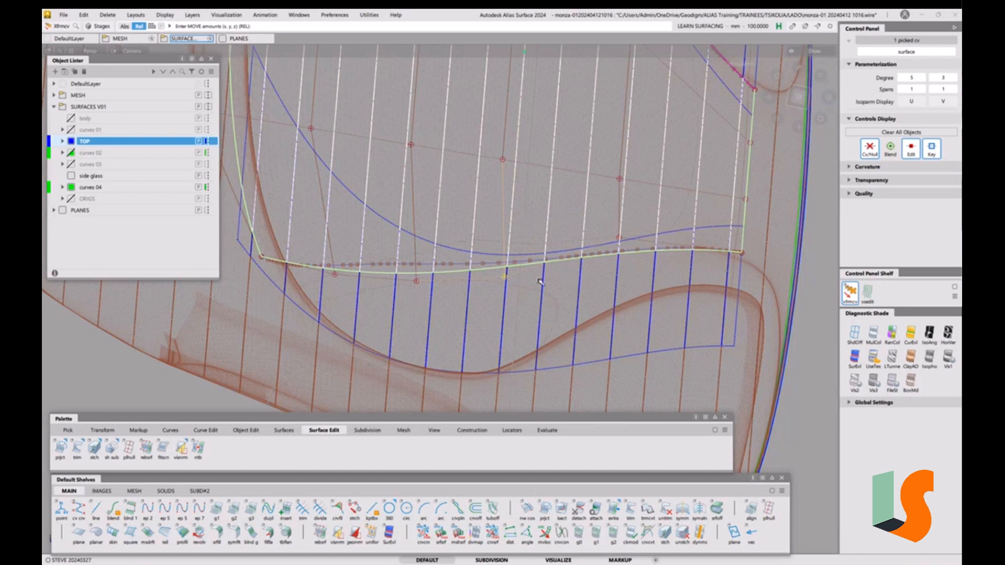
pyautogui.keyDown('ctrl'); pyautogui.keyDown('shift'); pyautogui.moveTo(490, 341); pyautogui.dragTo(494, 301); pyautogui.keyUp('shift'); pyautogui.keyUp('ctrl')
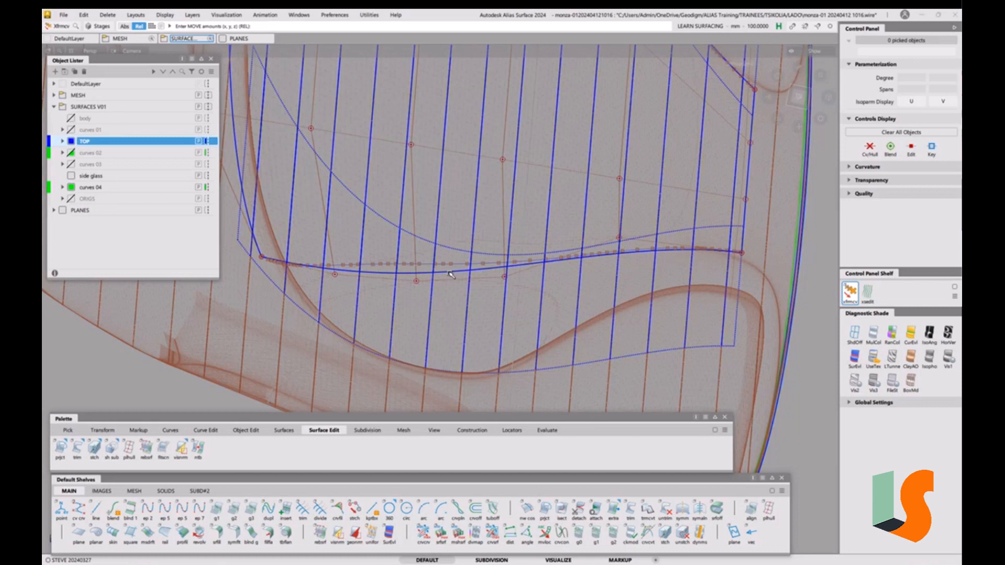
pyautogui.press('e')
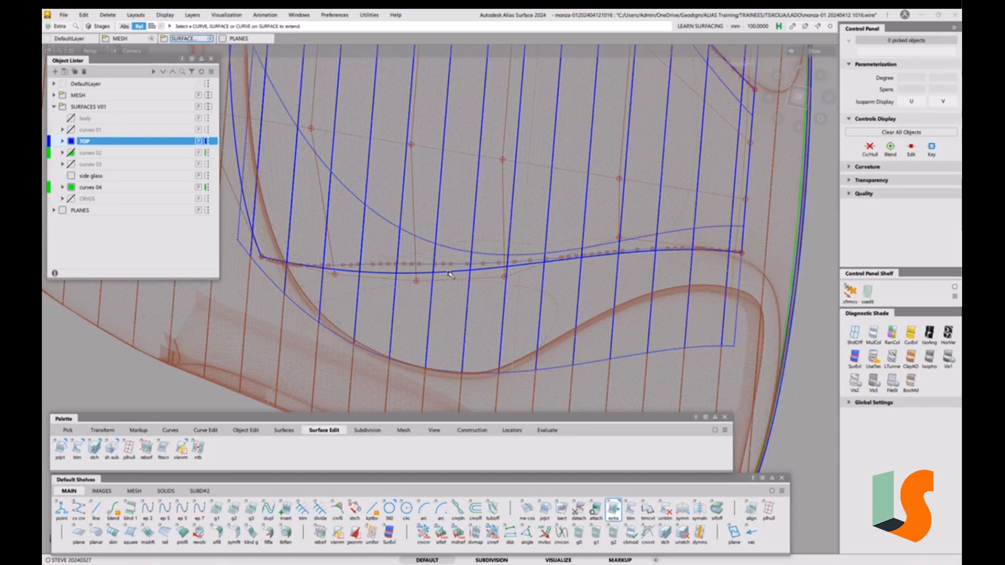
pyautogui.click(450, 274)
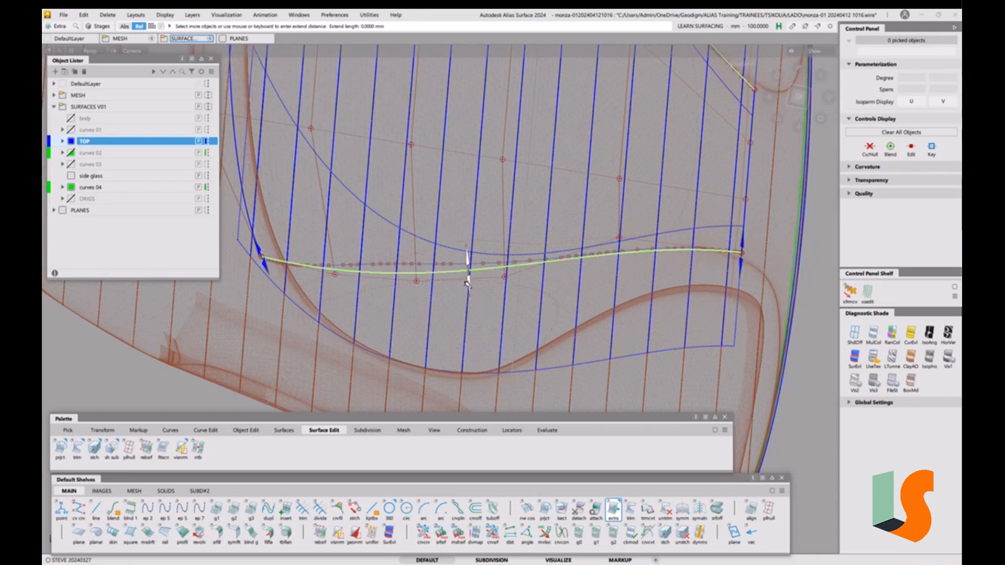
pyautogui.keyDown('alt'); pyautogui.keyDown('shift'); pyautogui.moveTo(531, 228); pyautogui.dragTo(518, 262, button='right'); pyautogui.keyUp('shift'); pyautogui.keyUp('alt')
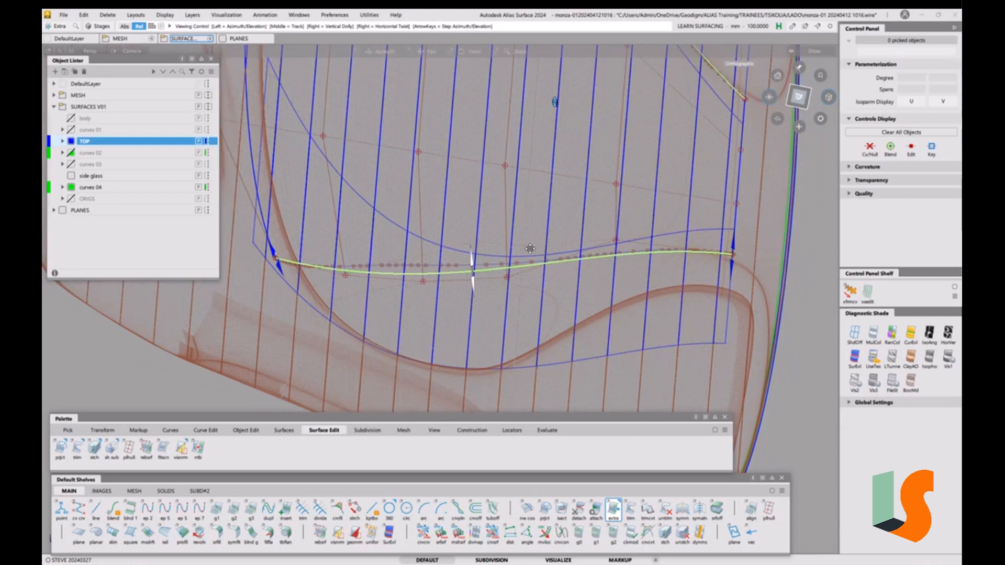
pyautogui.keyDown('alt'); pyautogui.keyDown('shift'); pyautogui.moveTo(519, 261); pyautogui.dragTo(522, 281, button='middle'); pyautogui.keyUp('shift'); pyautogui.keyUp('alt')
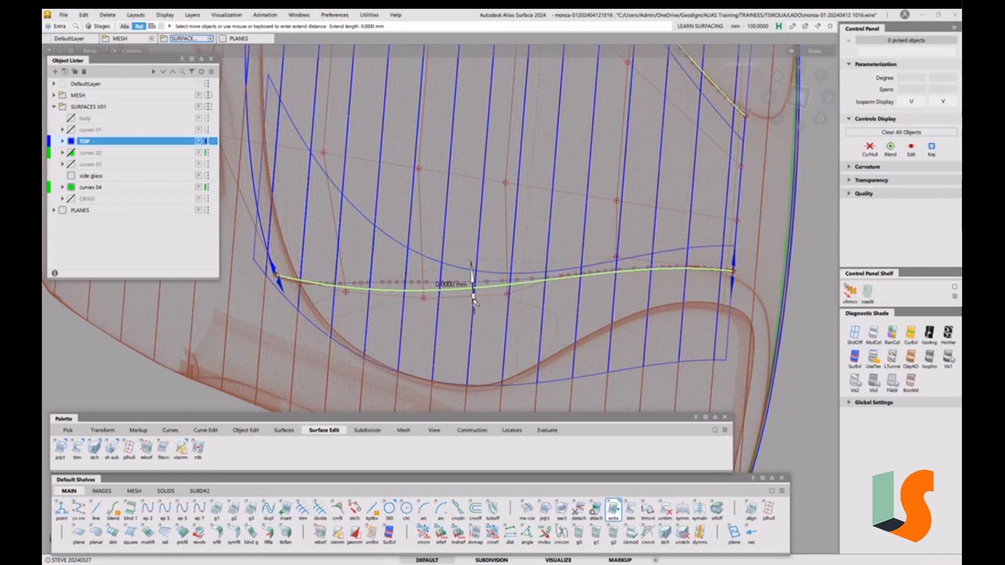
pyautogui.moveTo(473, 301); pyautogui.dragTo(489, 421)
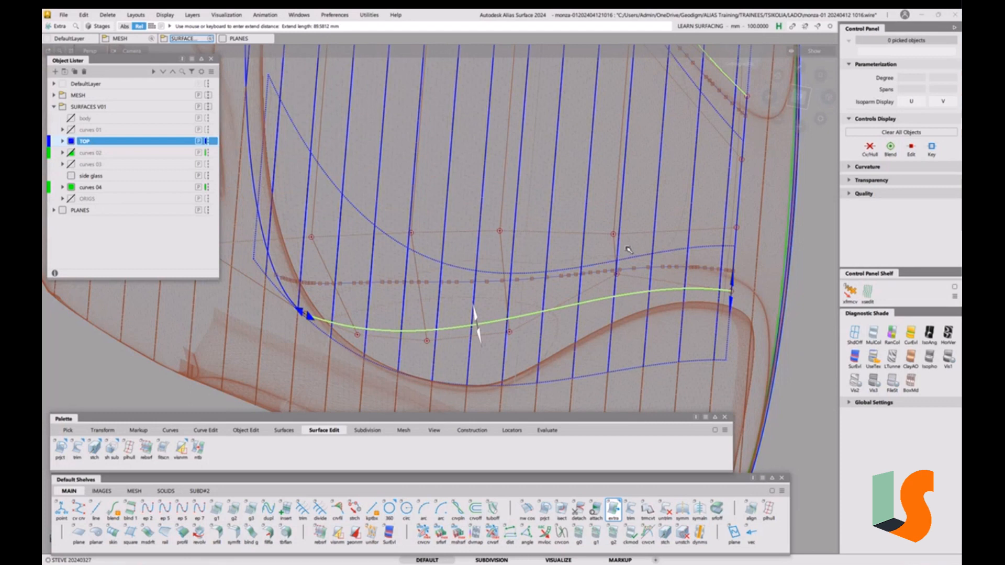
pyautogui.hotkey('ctrl', 'z')
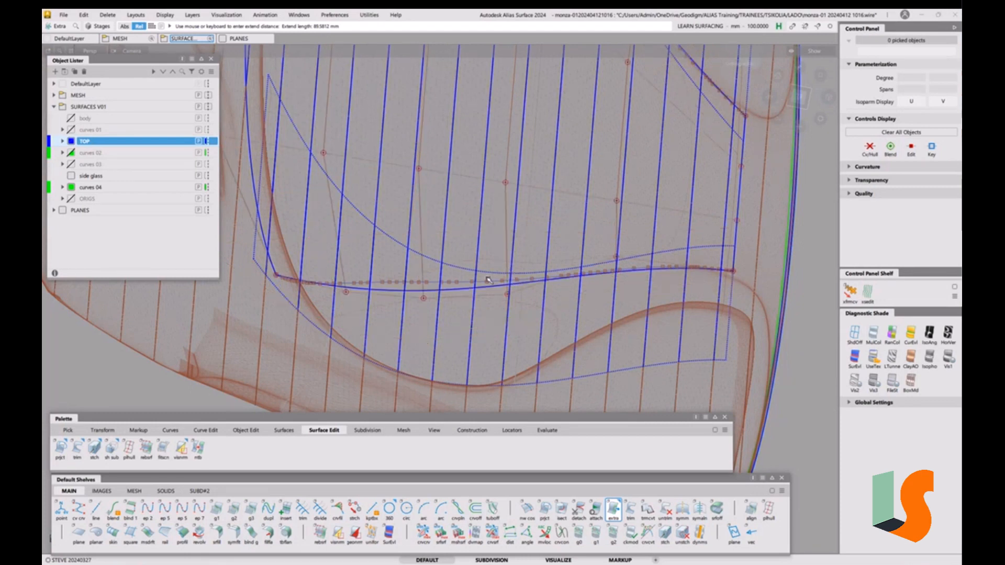
pyautogui.press('t')
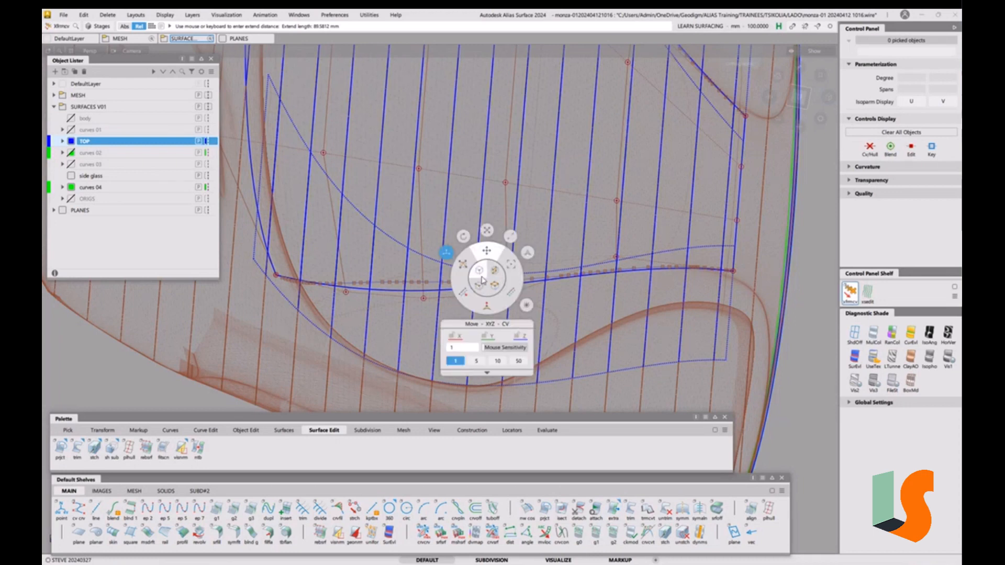
# Pick the front-edge CV row as an edge loop and slide it slightly downward, then deselect
pyautogui.click(495, 272)
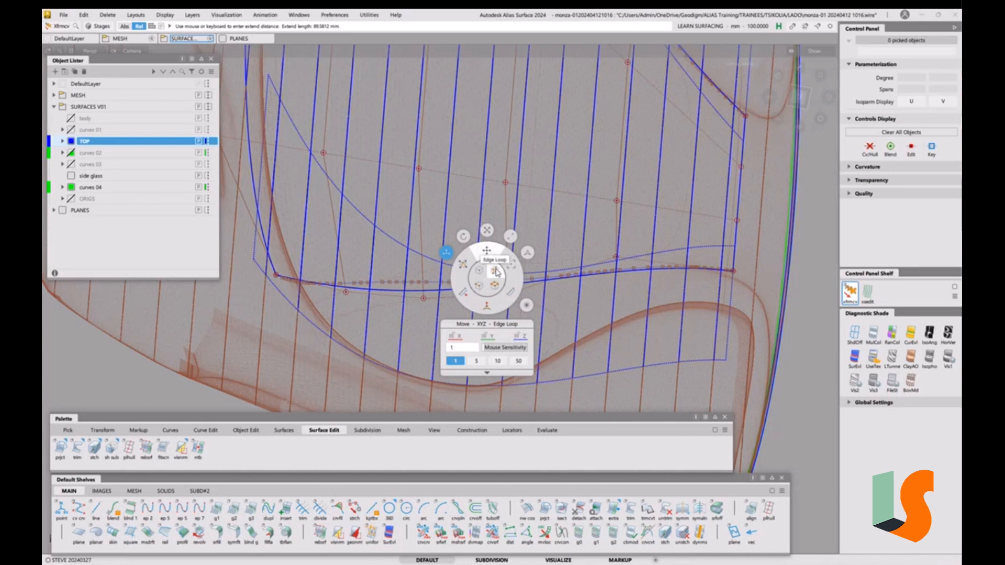
pyautogui.click(496, 274)
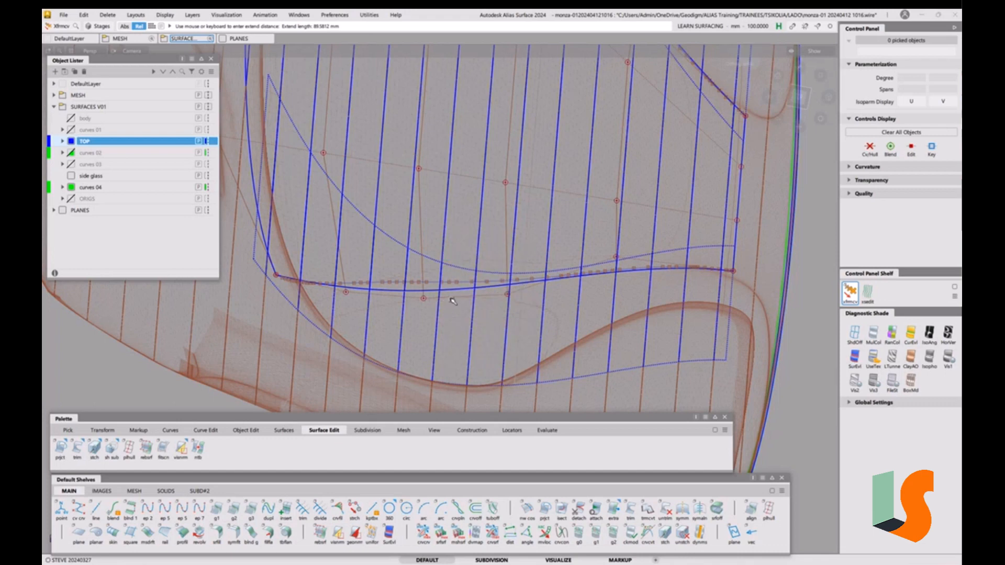
pyautogui.click(454, 302)
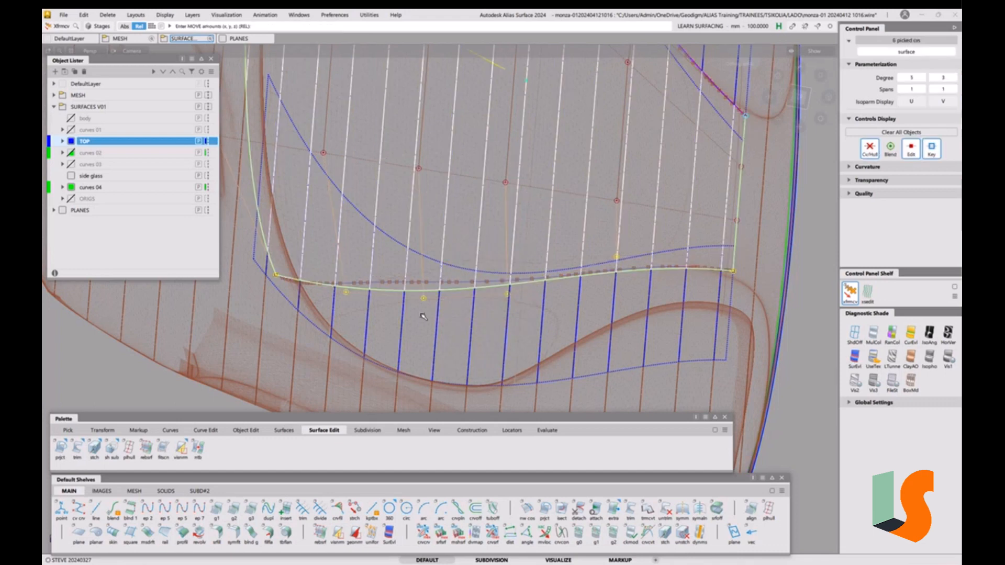
pyautogui.click(410, 289)
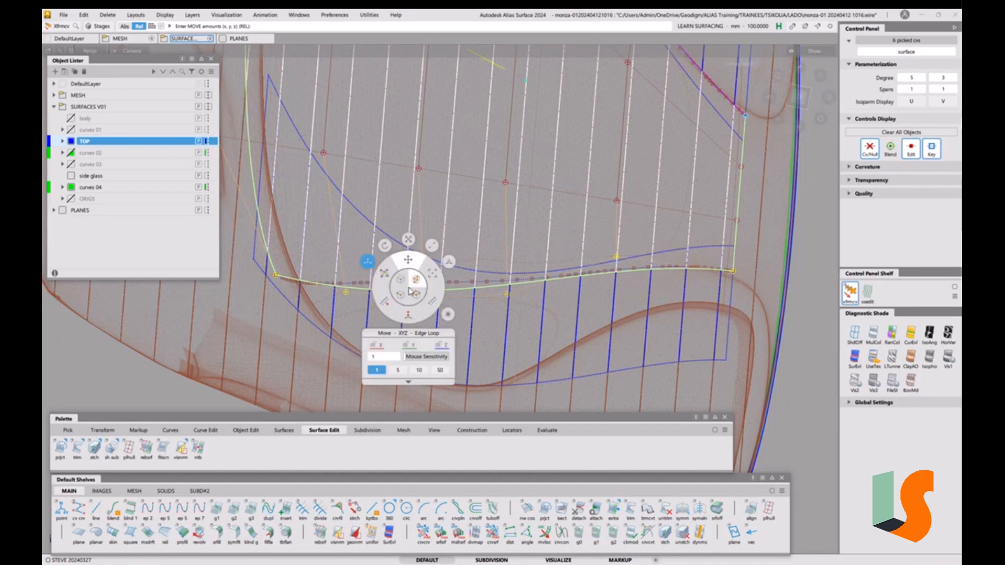
pyautogui.click(410, 261)
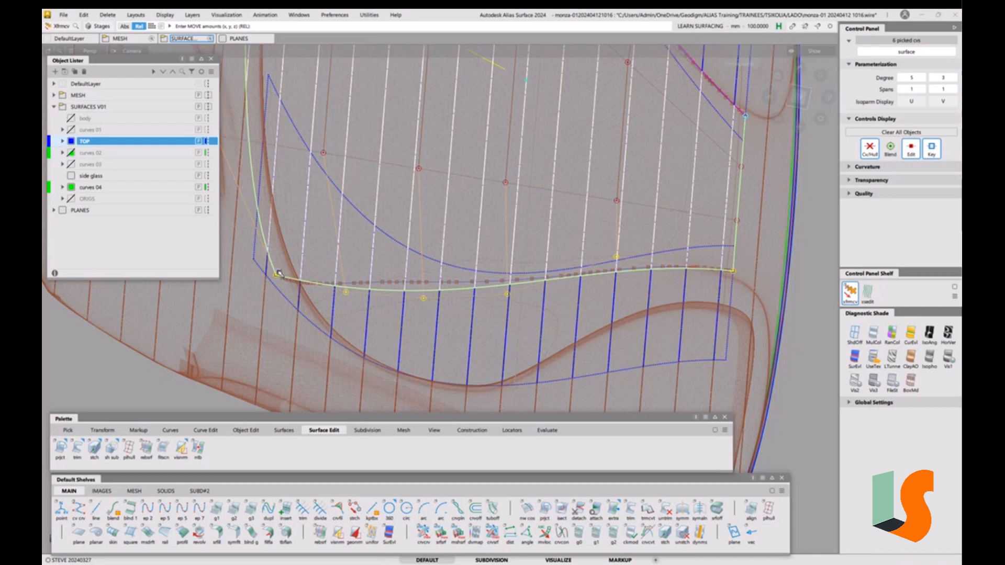
pyautogui.press('space')
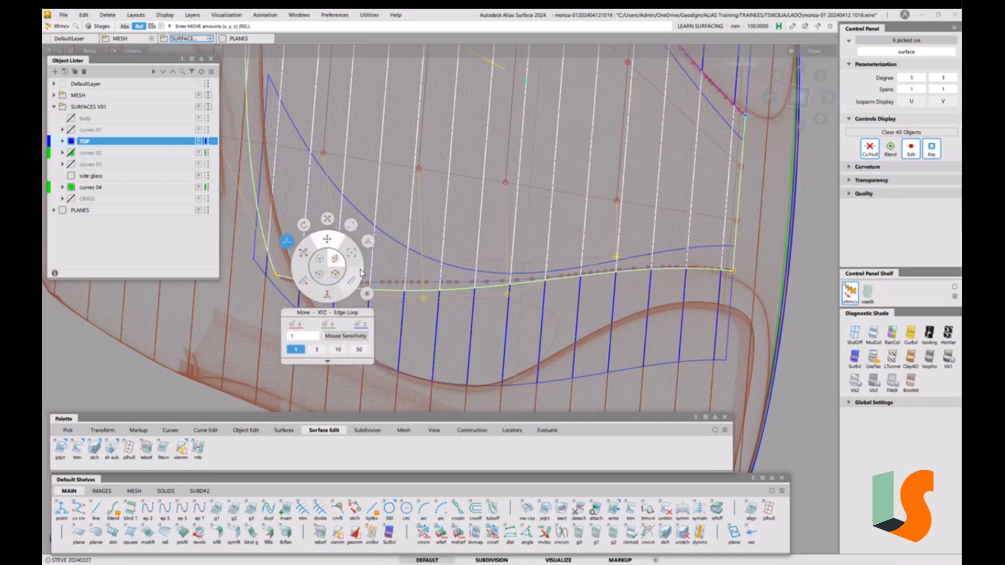
pyautogui.click(304, 253)
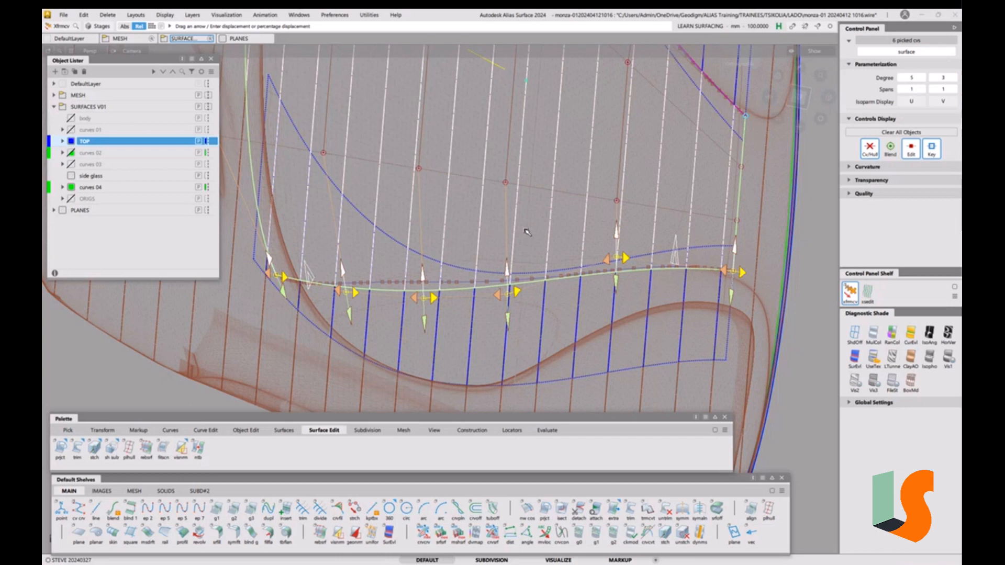
pyautogui.moveTo(526, 231); pyautogui.dragTo(527, 237)
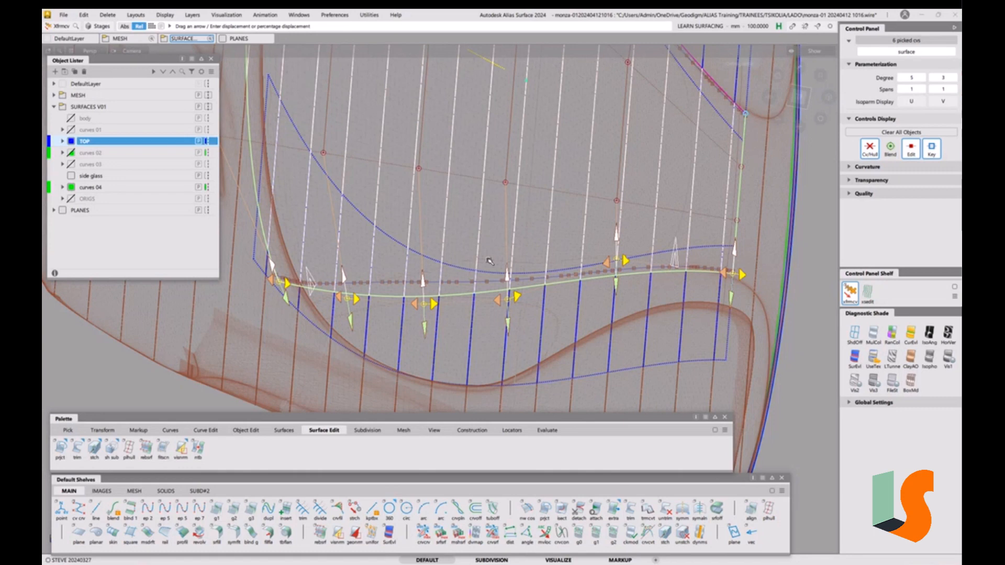
pyautogui.hotkey('alt', 'shift')
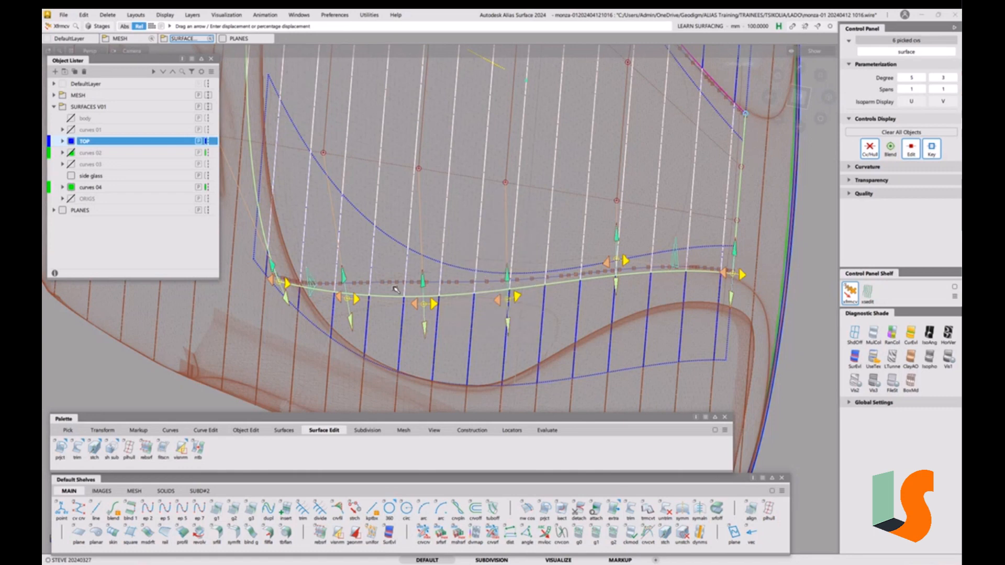
pyautogui.keyDown('ctrl'); pyautogui.keyDown('shift'); pyautogui.moveTo(410, 349); pyautogui.dragTo(412, 315); pyautogui.keyUp('shift'); pyautogui.keyUp('ctrl')
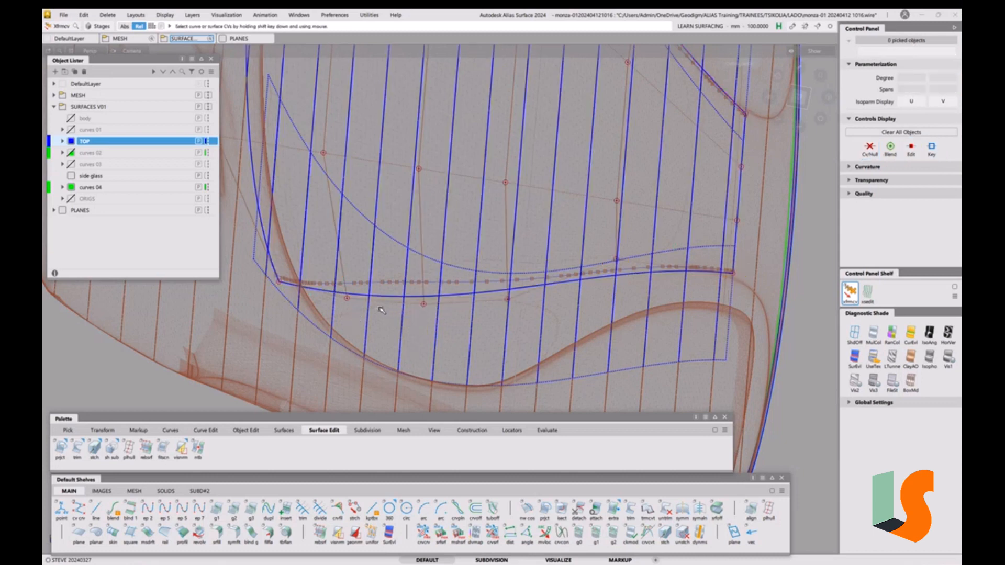
# Slide three front-edge CVs (left, centre-left, middle) slightly upward one at a time, then clear the selection
pyautogui.press('space')
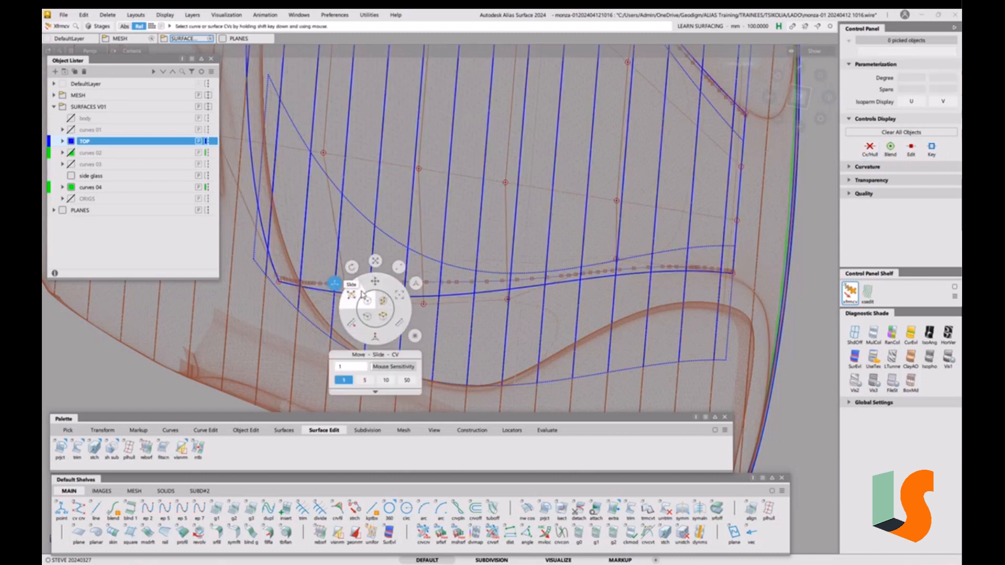
pyautogui.click(360, 292)
pyautogui.click(350, 298)
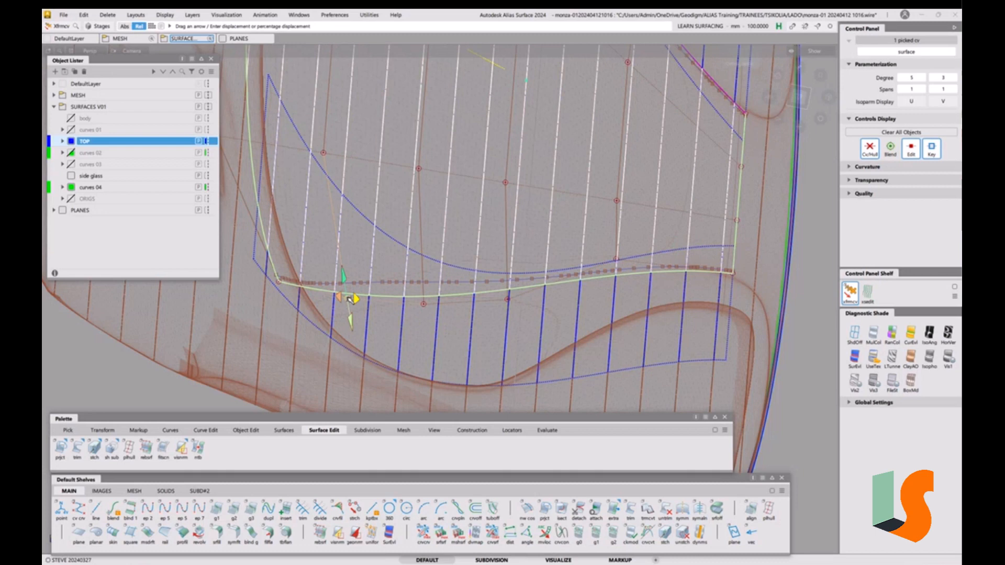
pyautogui.moveTo(350, 299); pyautogui.dragTo(344, 272)
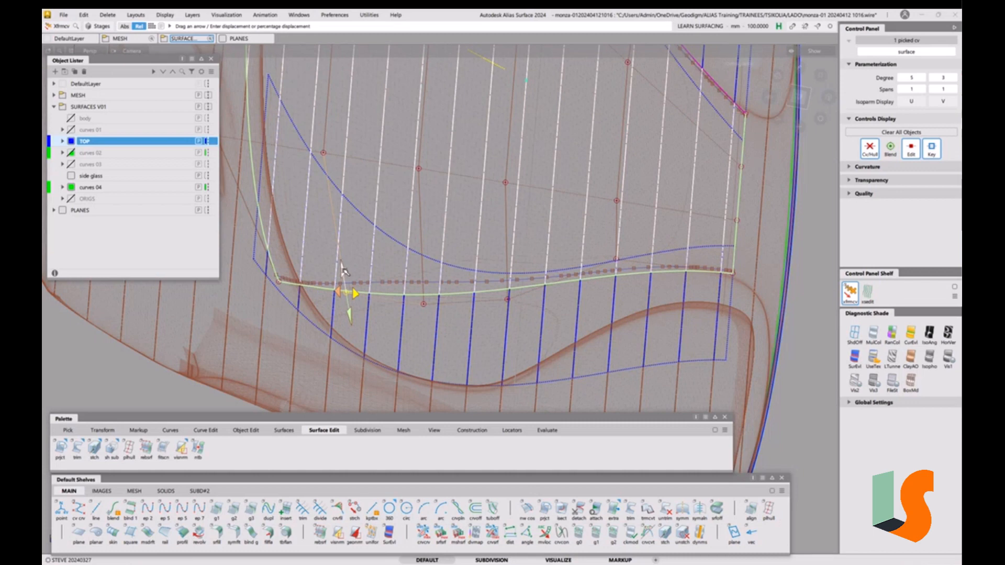
pyautogui.click(425, 305)
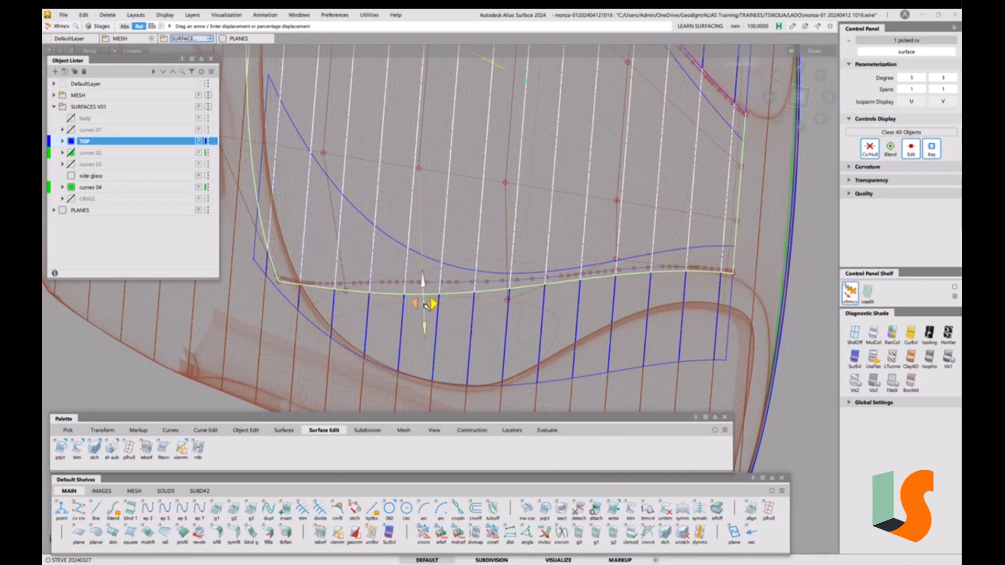
pyautogui.moveTo(425, 305); pyautogui.dragTo(426, 297)
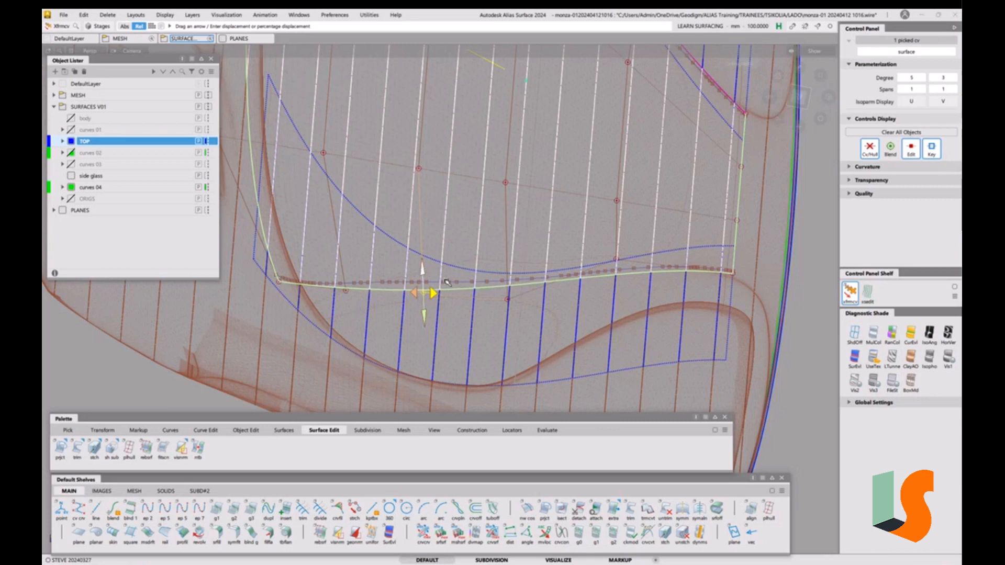
pyautogui.click(507, 276)
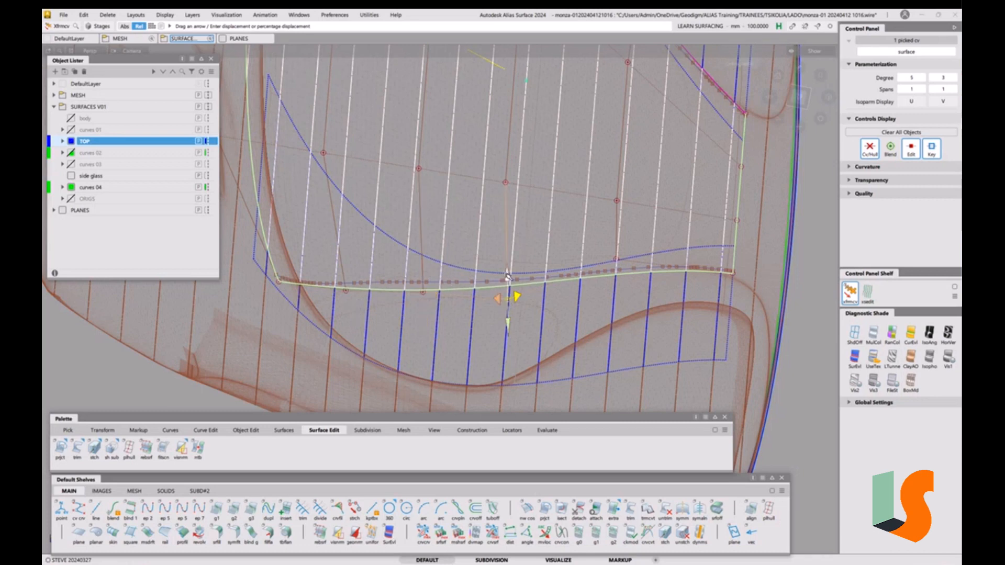
pyautogui.moveTo(507, 275); pyautogui.dragTo(508, 271)
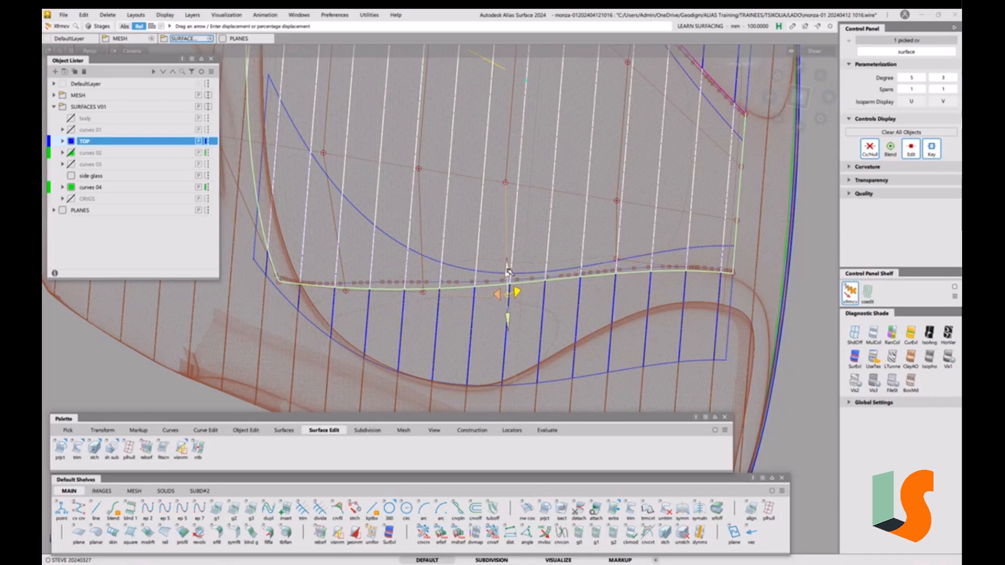
pyautogui.click(664, 285)
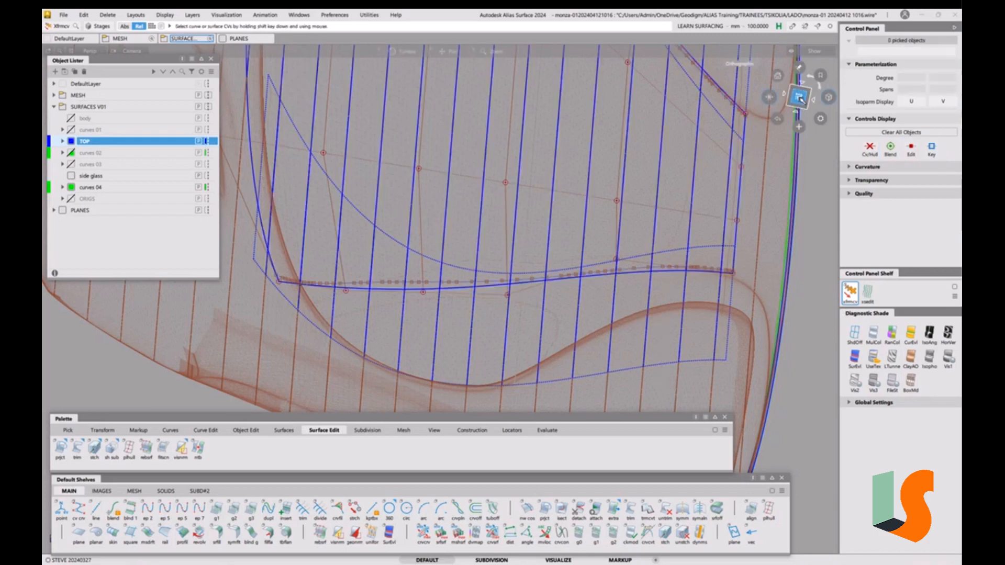
# Snap the ViewCube to the top view, then to the front view of the car
pyautogui.click(800, 99)
pyautogui.keyDown('alt'); pyautogui.keyDown('shift'); pyautogui.moveTo(694, 170); pyautogui.dragTo(623, 207, button='right'); pyautogui.keyUp('shift'); pyautogui.keyUp('alt')
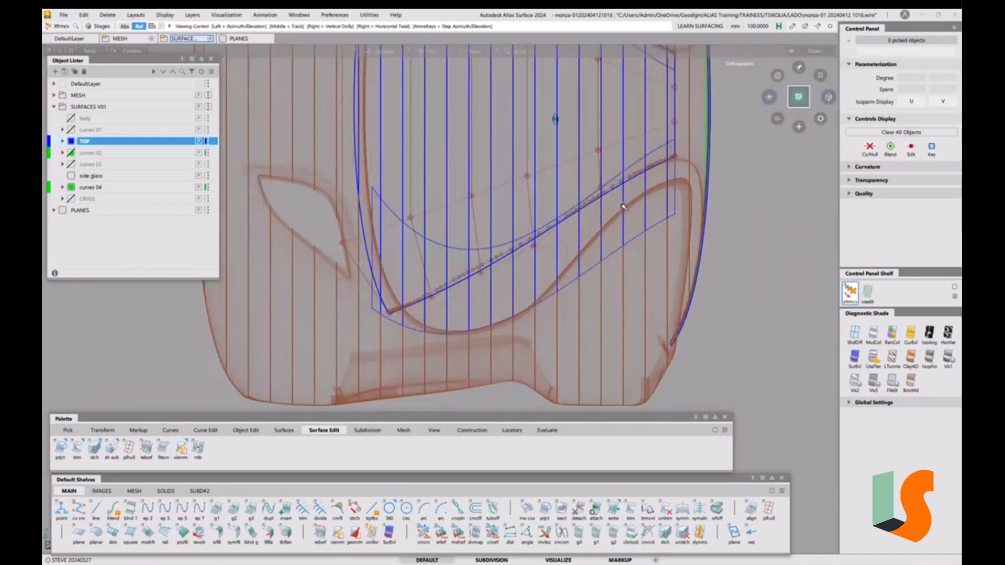
pyautogui.keyDown('alt'); pyautogui.keyDown('shift'); pyautogui.moveTo(623, 206); pyautogui.dragTo(628, 205); pyautogui.keyUp('shift'); pyautogui.keyUp('alt')
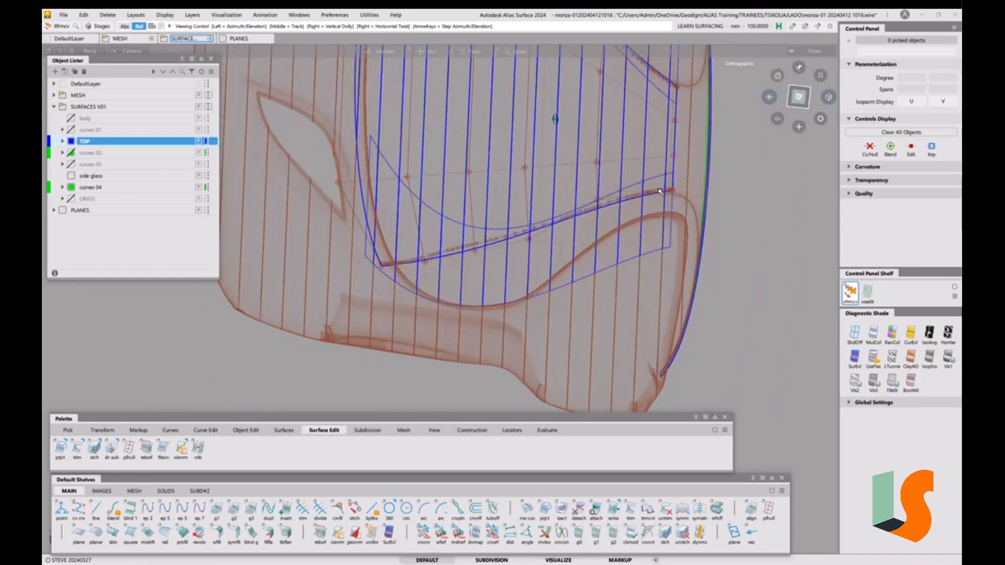
pyautogui.click(799, 97)
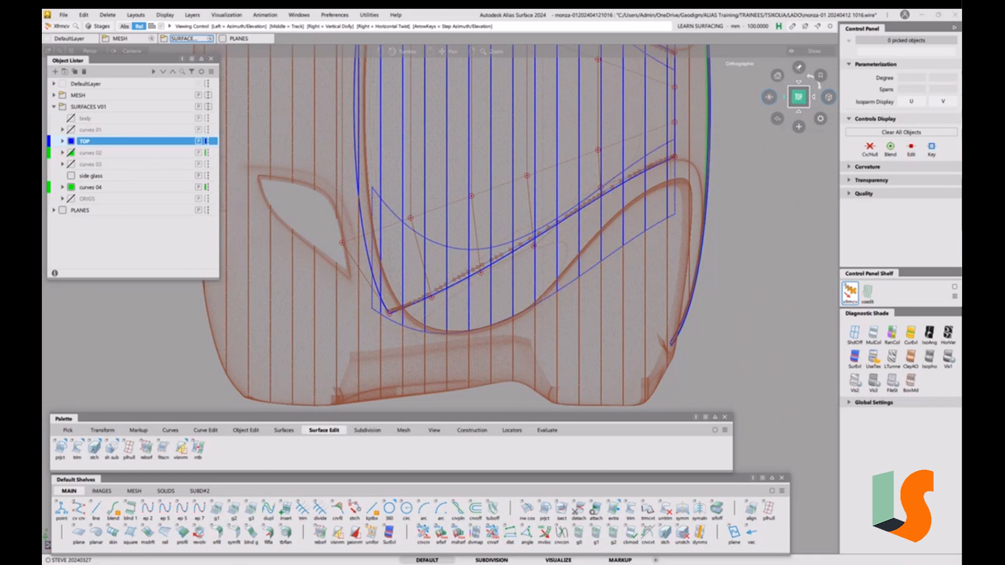
pyautogui.click(800, 111)
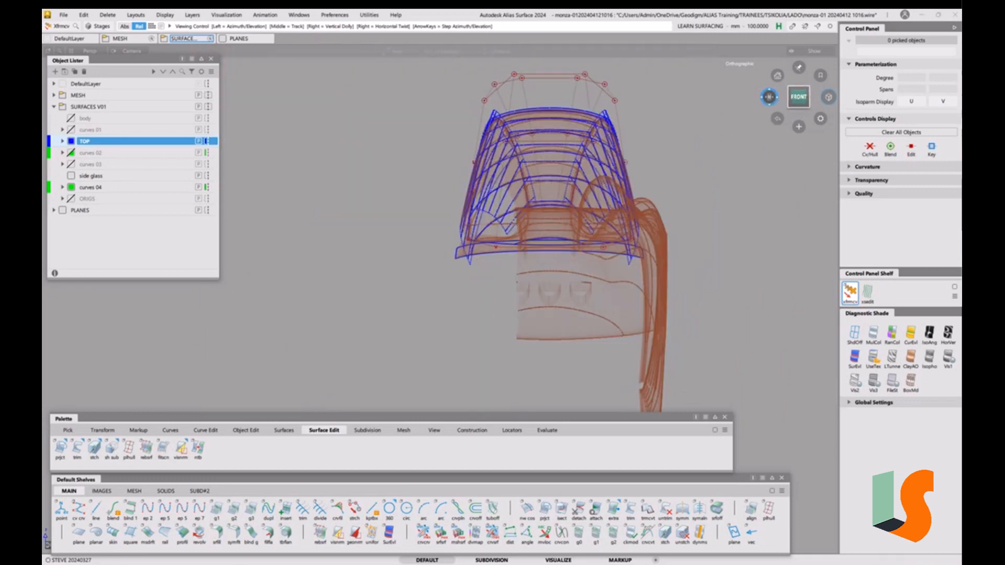
# Orbit, dolly and pan to frame the whole roof in a three-quarter perspective
pyautogui.moveTo(560, 215)
pyautogui.keyDown('alt'); pyautogui.keyDown('shift'); pyautogui.mouseDown()
pyautogui.moveTo(480, 262)
pyautogui.moveTo(531, 246)
pyautogui.mouseUp(); pyautogui.keyUp('shift'); pyautogui.keyUp('alt')
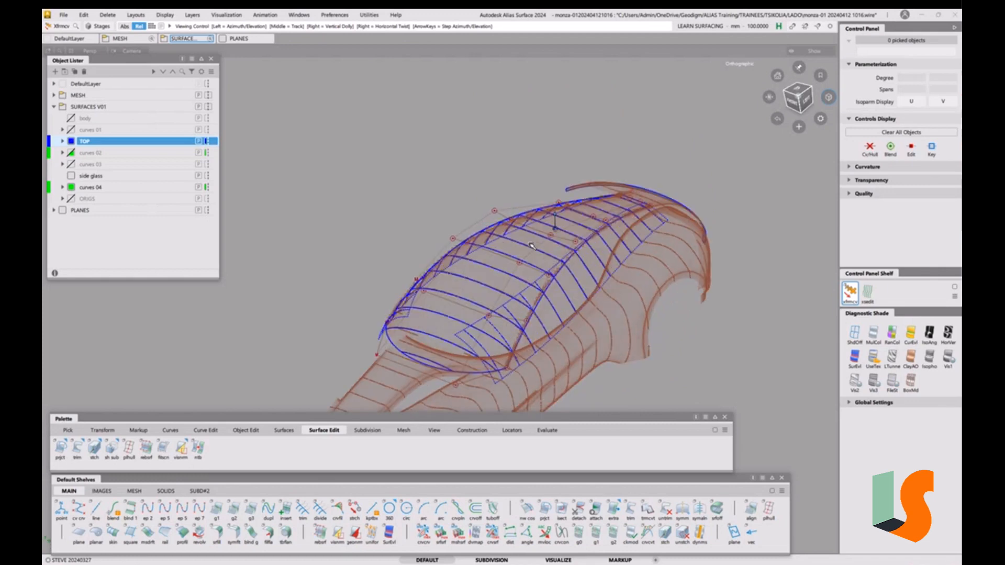
pyautogui.keyDown('alt'); pyautogui.keyDown('shift'); pyautogui.moveTo(531, 246); pyautogui.dragTo(504, 285, button='right'); pyautogui.keyUp('shift'); pyautogui.keyUp('alt')
pyautogui.keyDown('alt'); pyautogui.keyDown('shift'); pyautogui.moveTo(503, 285); pyautogui.dragTo(484, 280); pyautogui.keyUp('shift'); pyautogui.keyUp('alt')
pyautogui.keyDown('alt'); pyautogui.keyDown('shift'); pyautogui.moveTo(485, 280); pyautogui.dragTo(462, 265, button='right'); pyautogui.keyUp('shift'); pyautogui.keyUp('alt')
pyautogui.keyDown('alt'); pyautogui.keyDown('shift'); pyautogui.moveTo(463, 265); pyautogui.dragTo(440, 203, button='middle'); pyautogui.keyUp('shift'); pyautogui.keyUp('alt')
pyautogui.keyDown('alt'); pyautogui.keyDown('shift'); pyautogui.moveTo(440, 203); pyautogui.dragTo(449, 226); pyautogui.keyUp('shift'); pyautogui.keyUp('alt')
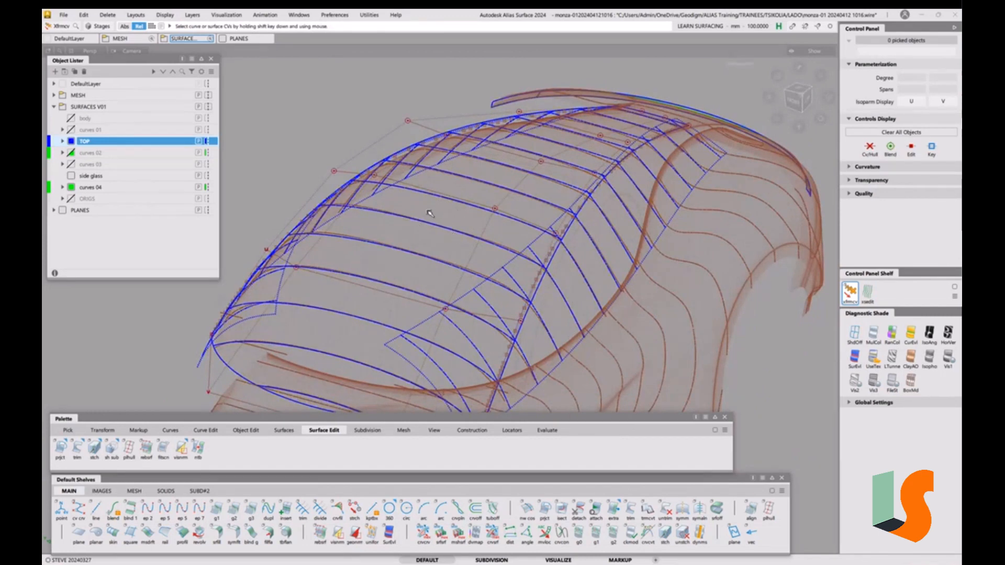
pyautogui.keyDown('alt'); pyautogui.keyDown('shift'); pyautogui.moveTo(430, 214); pyautogui.dragTo(428, 262, button='right'); pyautogui.keyUp('shift'); pyautogui.keyUp('alt')
pyautogui.keyDown('alt'); pyautogui.keyDown('shift'); pyautogui.moveTo(428, 262); pyautogui.dragTo(441, 210, button='middle'); pyautogui.keyUp('shift'); pyautogui.keyUp('alt')
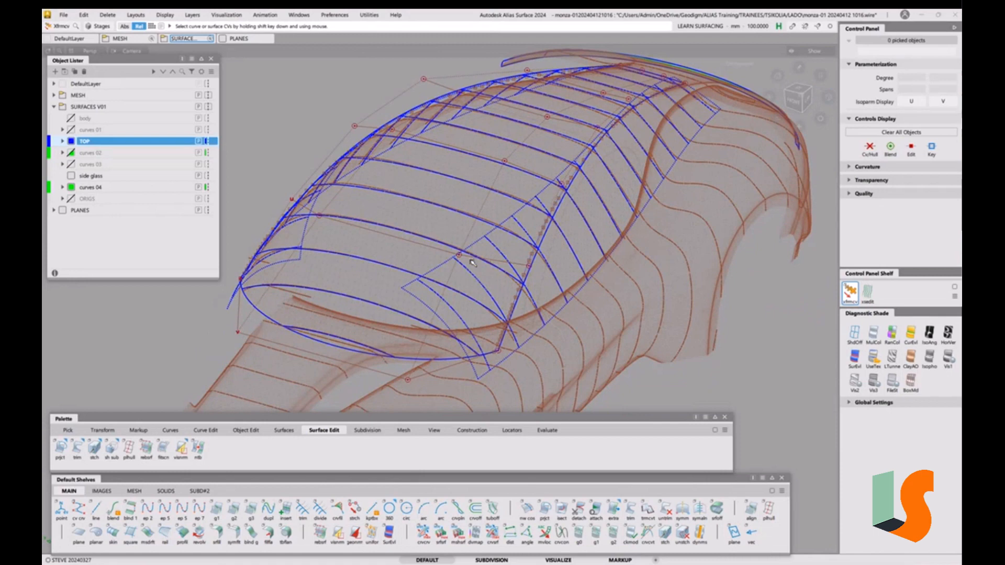
pyautogui.keyDown('alt'); pyautogui.keyDown('shift'); pyautogui.moveTo(455, 218); pyautogui.dragTo(388, 212); pyautogui.keyUp('shift'); pyautogui.keyUp('alt')
pyautogui.click(63, 15)
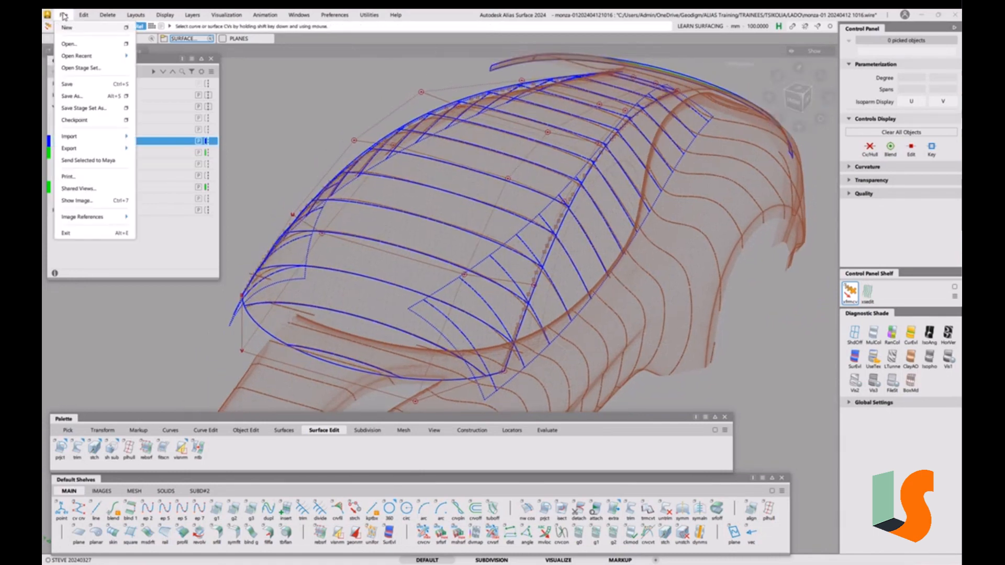
pyautogui.click(74, 98)
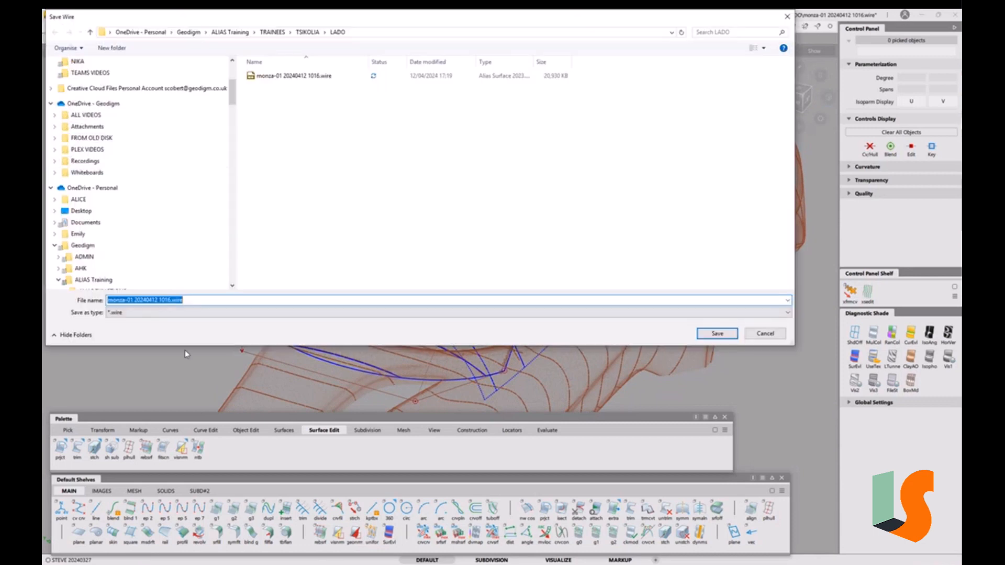
pyautogui.click(167, 301)
pyautogui.moveTo(167, 301); pyautogui.dragTo(203, 299)
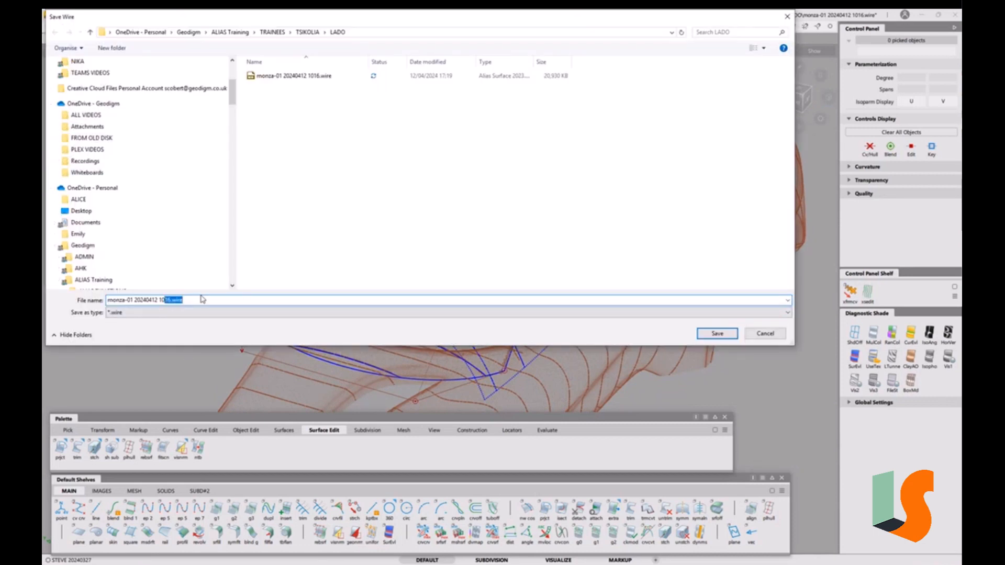
pyautogui.press('BackSpace')
pyautogui.press('BackSpace')
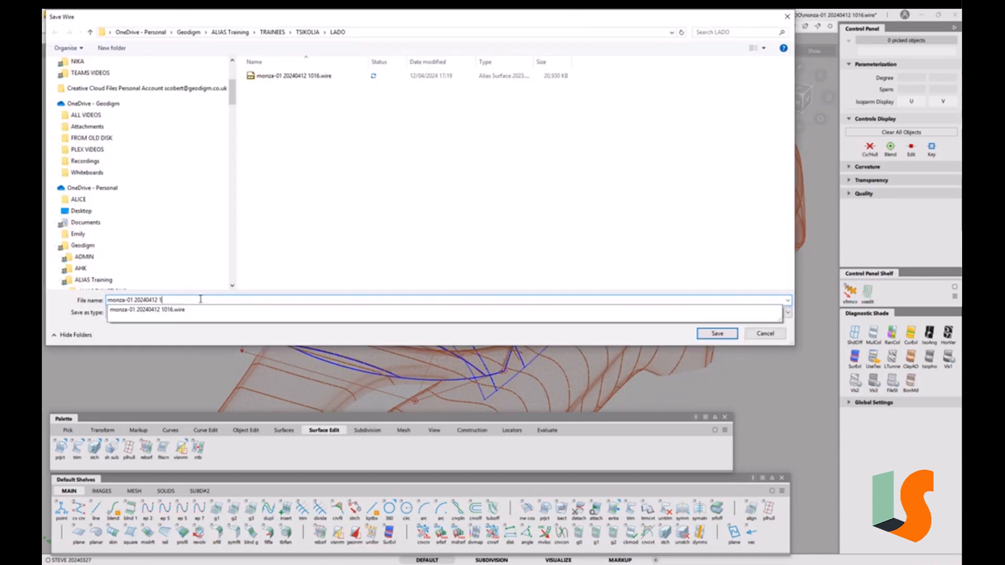
pyautogui.write('126')
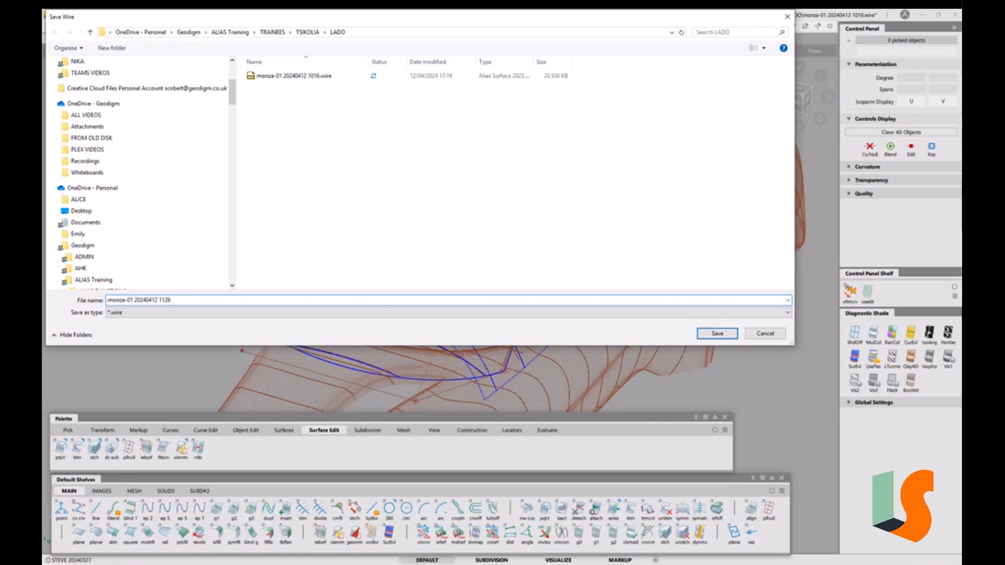
pyautogui.press('Return')
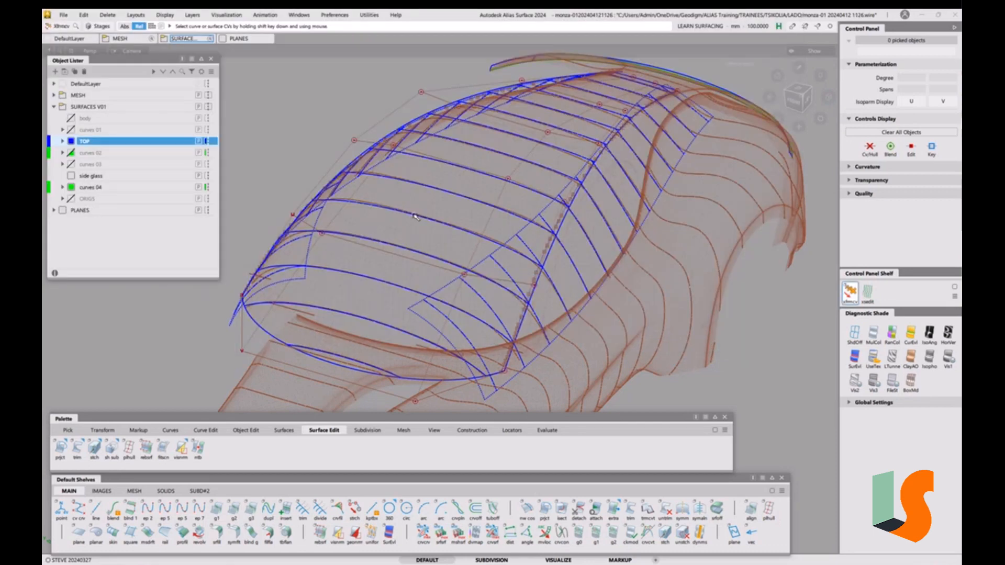
# Orbit and pan around the car roof, then snap to a straight front view
pyautogui.moveTo(489, 218)
pyautogui.keyDown('alt'); pyautogui.keyDown('shift'); pyautogui.mouseDown()
pyautogui.moveTo(519, 217)
pyautogui.moveTo(512, 222)
pyautogui.mouseUp(); pyautogui.keyUp('shift'); pyautogui.keyUp('alt')
pyautogui.keyDown('alt'); pyautogui.keyDown('shift'); pyautogui.moveTo(481, 265); pyautogui.dragTo(489, 253); pyautogui.keyUp('shift'); pyautogui.keyUp('alt')
pyautogui.keyDown('alt'); pyautogui.keyDown('shift'); pyautogui.moveTo(488, 253); pyautogui.dragTo(453, 246, button='middle'); pyautogui.keyUp('shift'); pyautogui.keyUp('alt')
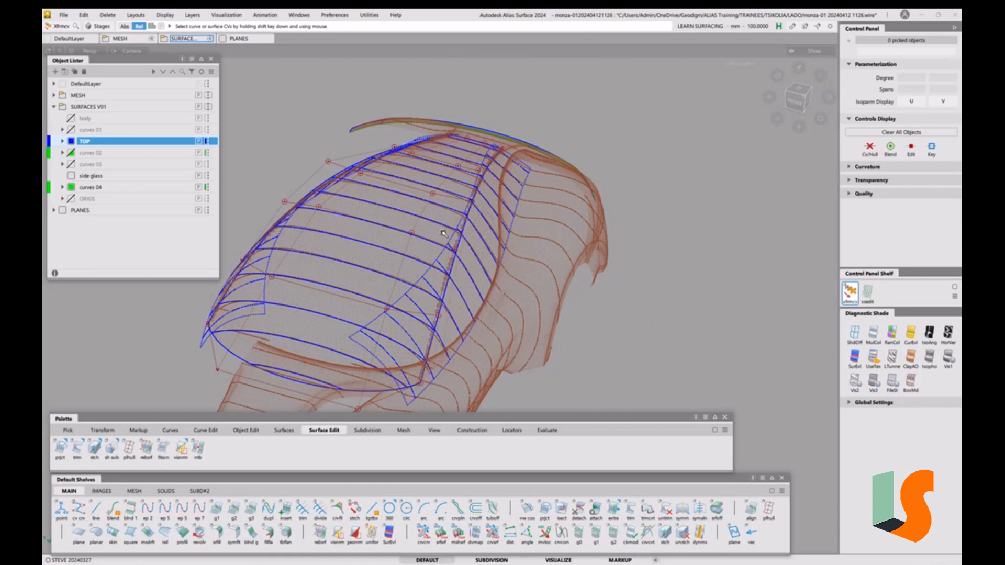
pyautogui.keyDown('alt'); pyautogui.keyDown('shift'); pyautogui.moveTo(469, 220); pyautogui.dragTo(528, 198); pyautogui.keyUp('shift'); pyautogui.keyUp('alt')
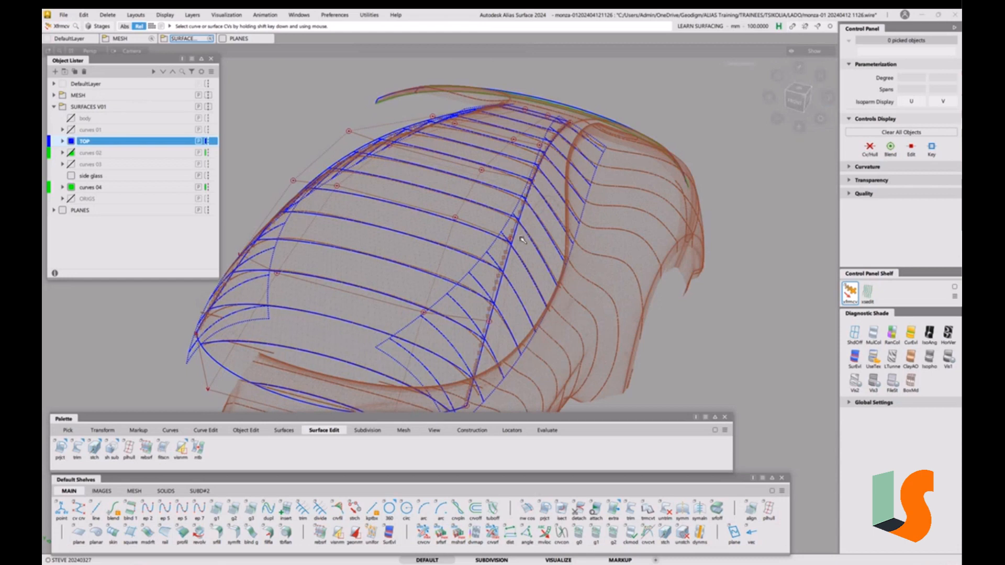
pyautogui.keyDown('alt'); pyautogui.keyDown('shift'); pyautogui.moveTo(523, 240); pyautogui.dragTo(479, 266); pyautogui.keyUp('shift'); pyautogui.keyUp('alt')
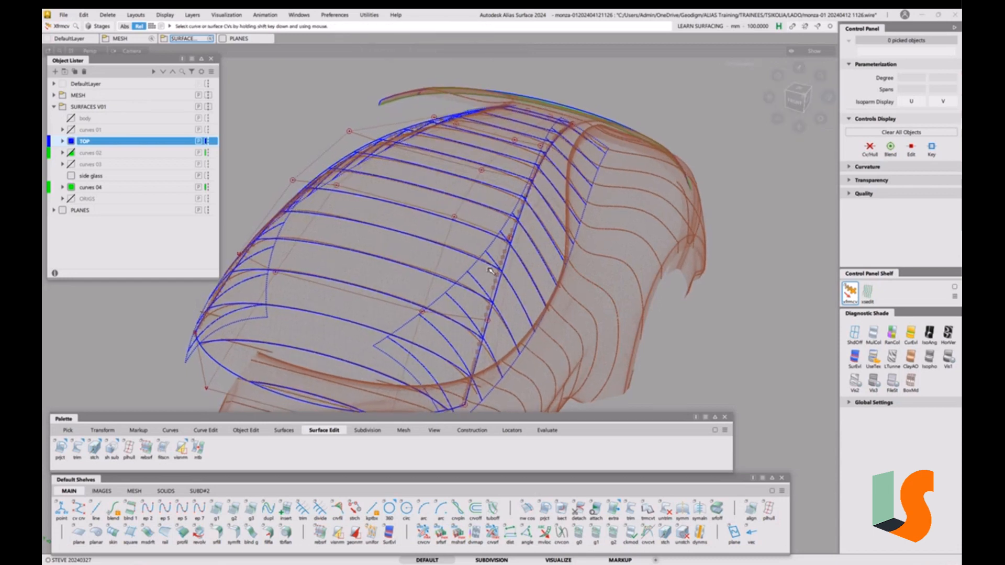
pyautogui.keyDown('alt'); pyautogui.keyDown('shift'); pyautogui.moveTo(456, 273); pyautogui.dragTo(492, 265, button='middle'); pyautogui.keyUp('shift'); pyautogui.keyUp('alt')
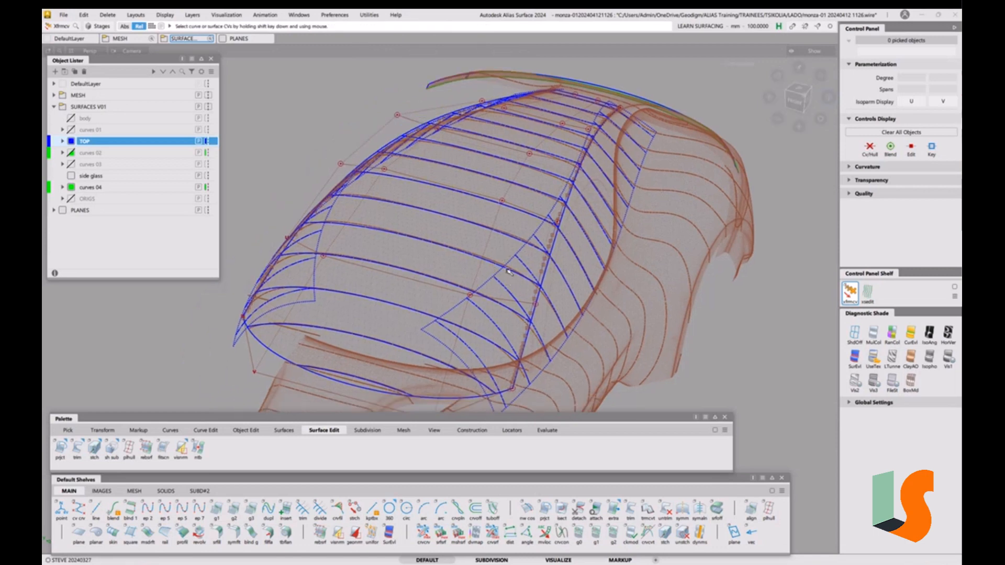
pyautogui.click(797, 102)
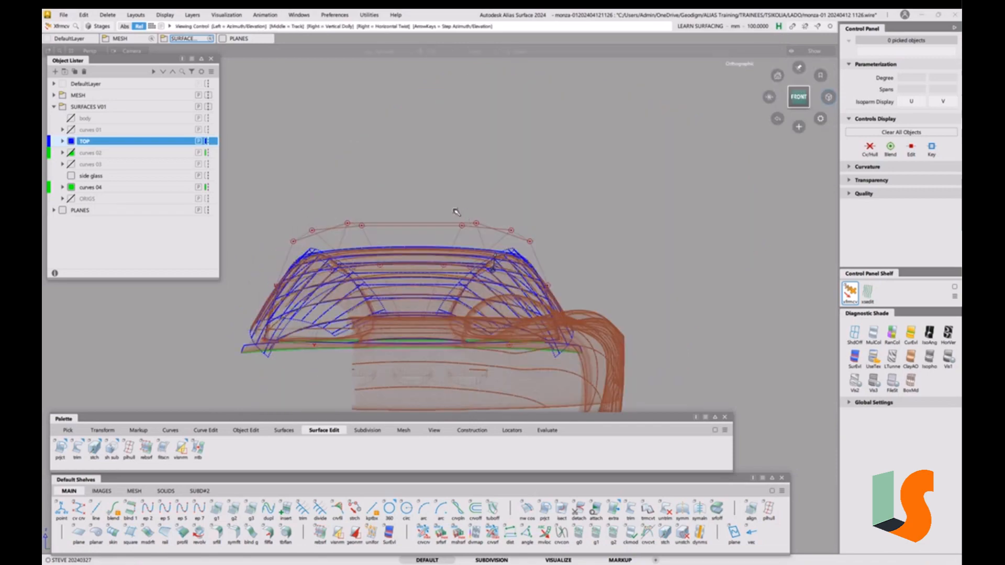
# Zoom in on the roof and windshield surfaces and return to a straight front view
pyautogui.keyDown('alt'); pyautogui.keyDown('shift'); pyautogui.moveTo(444, 216); pyautogui.dragTo(406, 297); pyautogui.keyUp('shift'); pyautogui.keyUp('alt')
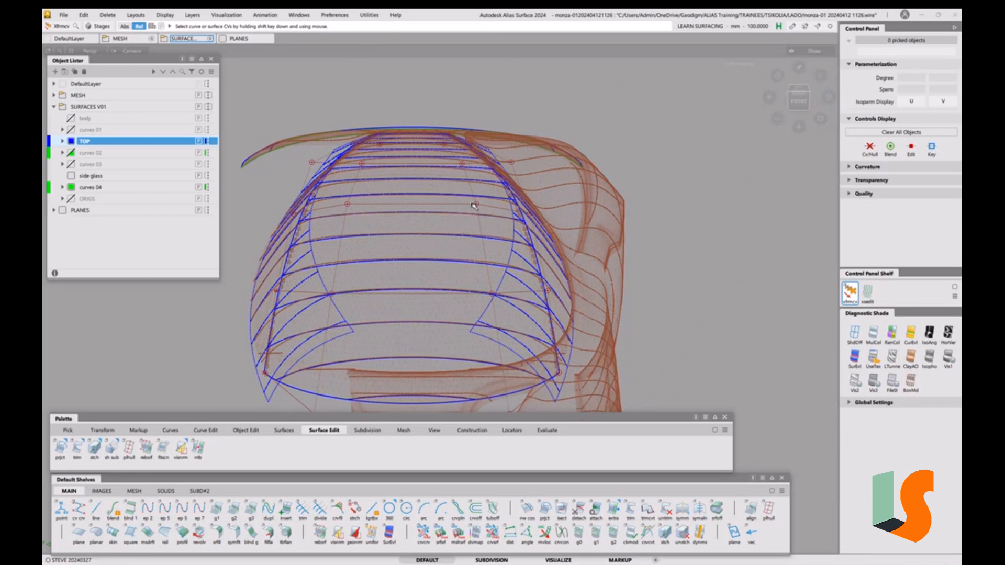
pyautogui.moveTo(472, 206)
pyautogui.keyDown('alt'); pyautogui.keyDown('shift'); pyautogui.mouseDown()
pyautogui.moveTo(468, 216)
pyautogui.moveTo(474, 192)
pyautogui.mouseUp(); pyautogui.keyUp('shift'); pyautogui.keyUp('alt')
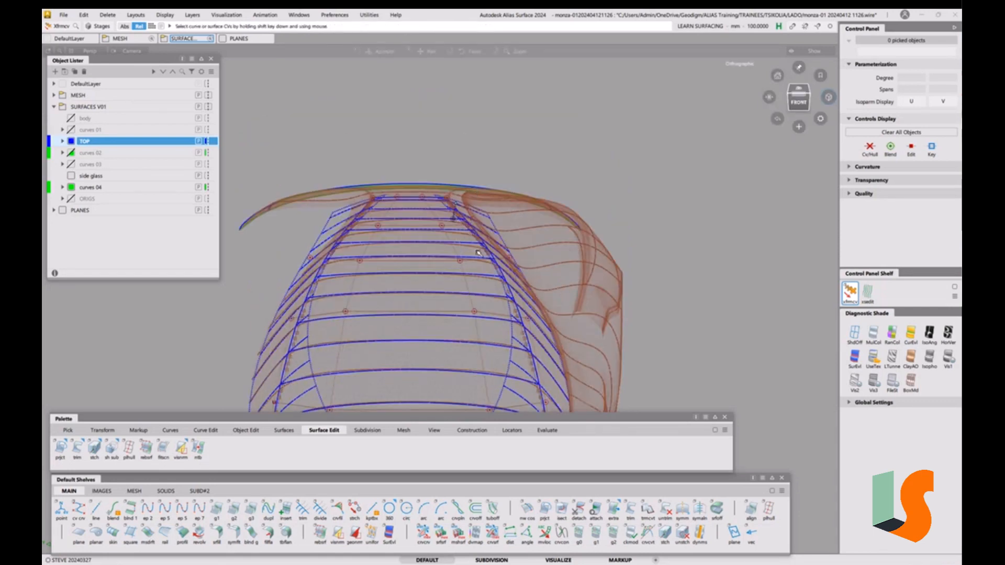
pyautogui.keyDown('alt'); pyautogui.keyDown('shift'); pyautogui.moveTo(475, 249); pyautogui.dragTo(487, 177, button='right'); pyautogui.keyUp('shift'); pyautogui.keyUp('alt')
pyautogui.keyDown('alt'); pyautogui.keyDown('shift'); pyautogui.moveTo(438, 192); pyautogui.dragTo(496, 176, button='middle'); pyautogui.keyUp('shift'); pyautogui.keyUp('alt')
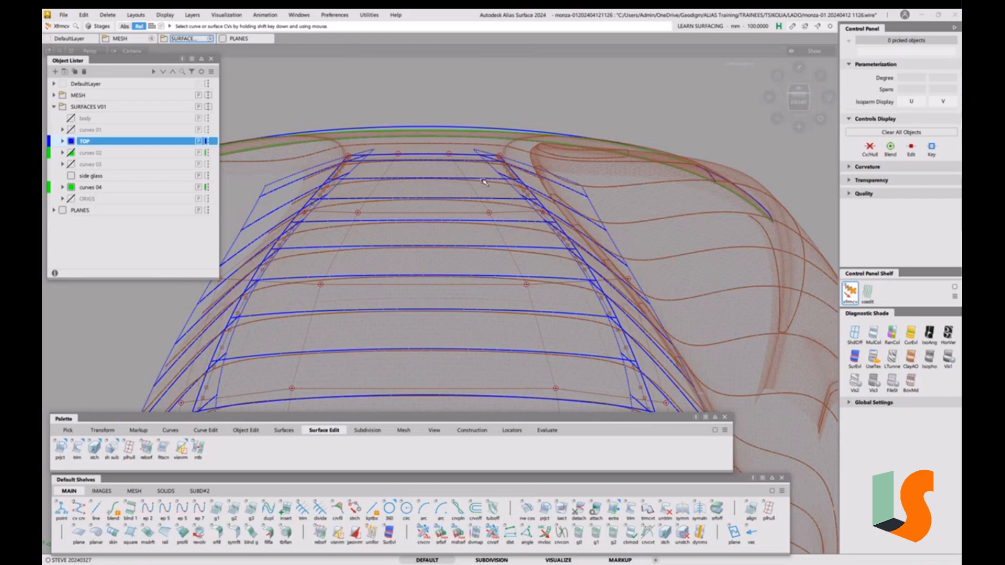
pyautogui.keyDown('alt'); pyautogui.keyDown('shift'); pyautogui.moveTo(476, 194); pyautogui.dragTo(475, 192); pyautogui.keyUp('shift'); pyautogui.keyUp('alt')
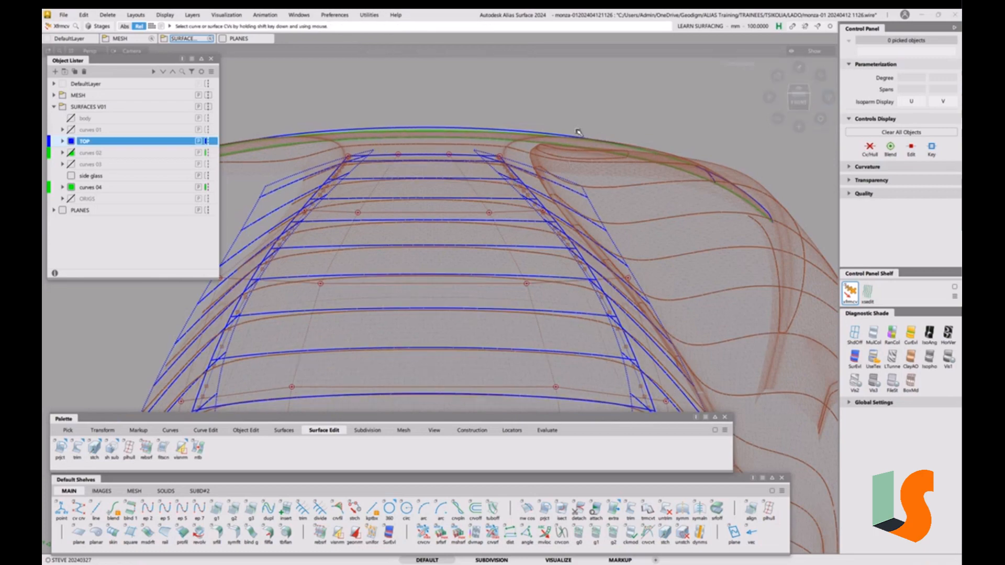
pyautogui.click(807, 109)
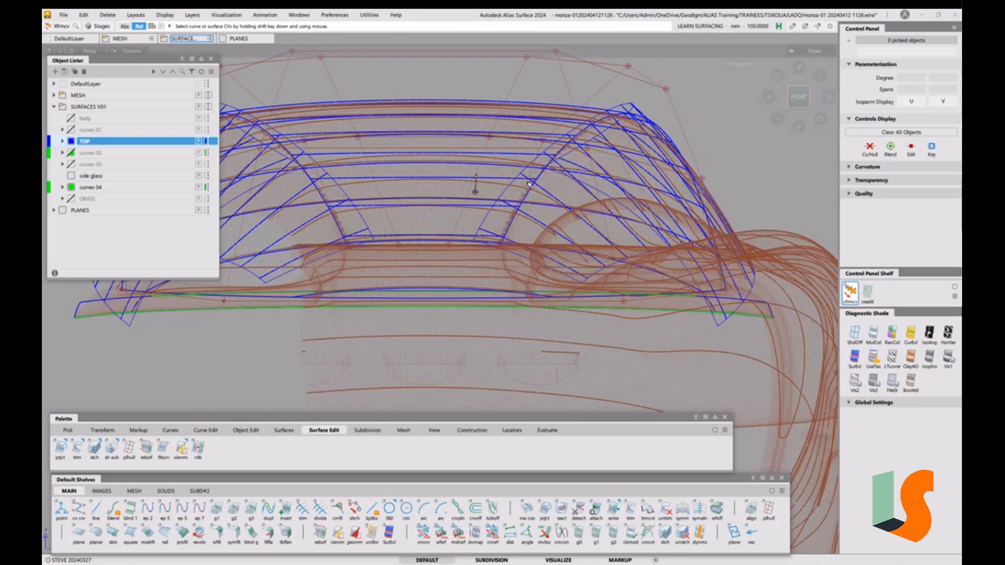
pyautogui.keyDown('alt'); pyautogui.keyDown('shift'); pyautogui.moveTo(531, 185); pyautogui.dragTo(496, 155, button='right'); pyautogui.keyUp('shift'); pyautogui.keyUp('alt')
pyautogui.keyDown('alt'); pyautogui.keyDown('shift'); pyautogui.moveTo(496, 155); pyautogui.dragTo(517, 156, button='middle'); pyautogui.keyUp('shift'); pyautogui.keyUp('alt')
pyautogui.keyDown('alt'); pyautogui.keyDown('shift'); pyautogui.moveTo(507, 143); pyautogui.dragTo(511, 157); pyautogui.keyUp('shift'); pyautogui.keyUp('alt')
pyautogui.click(801, 100)
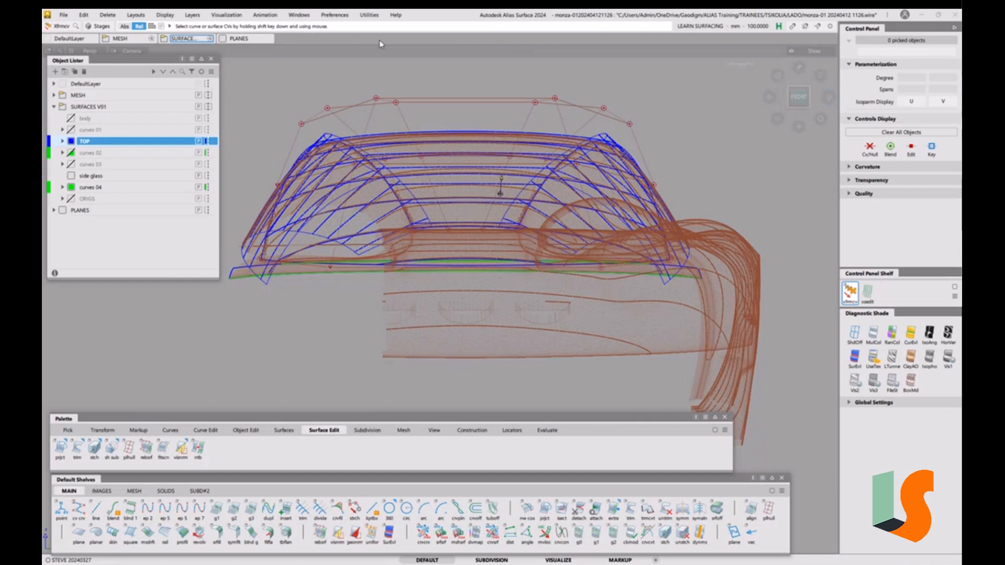
pyautogui.click(298, 16)
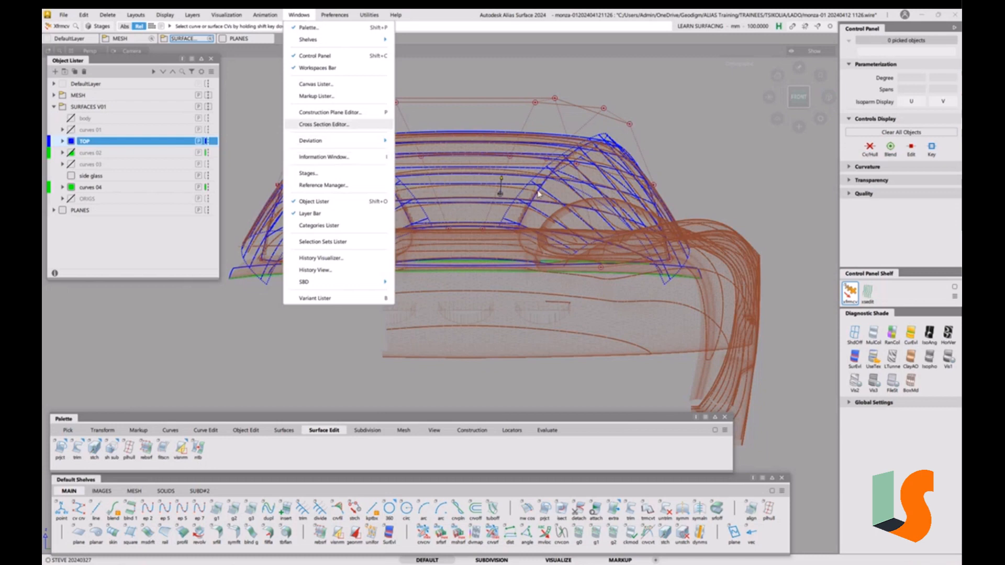
# Pick the front and second roof surfaces, hide everything else, and shade them dark
pyautogui.click(439, 65)
pyautogui.keyDown('ctrl'); pyautogui.keyDown('shift'); pyautogui.moveTo(504, 226); pyautogui.dragTo(426, 195); pyautogui.keyUp('shift'); pyautogui.keyUp('ctrl')
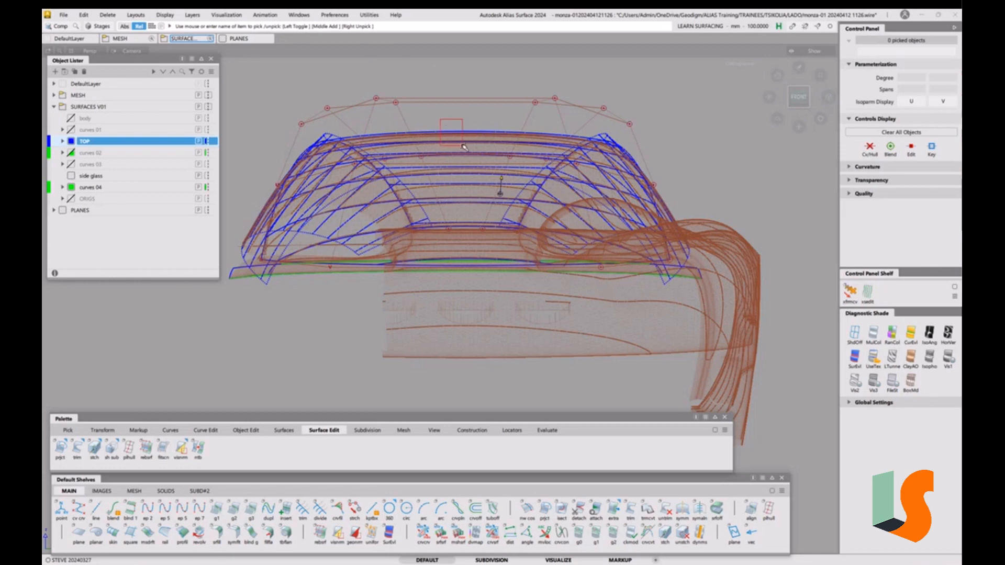
pyautogui.click(464, 147)
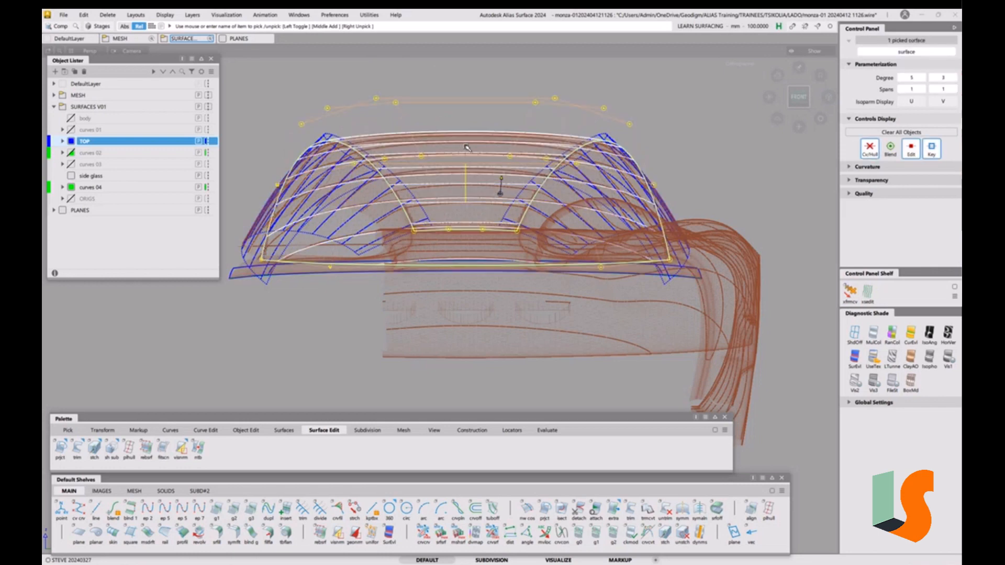
pyautogui.keyDown('ctrl'); pyautogui.keyDown('shift'); pyautogui.moveTo(467, 148); pyautogui.dragTo(453, 178); pyautogui.keyUp('shift'); pyautogui.keyUp('ctrl')
pyautogui.click(453, 180)
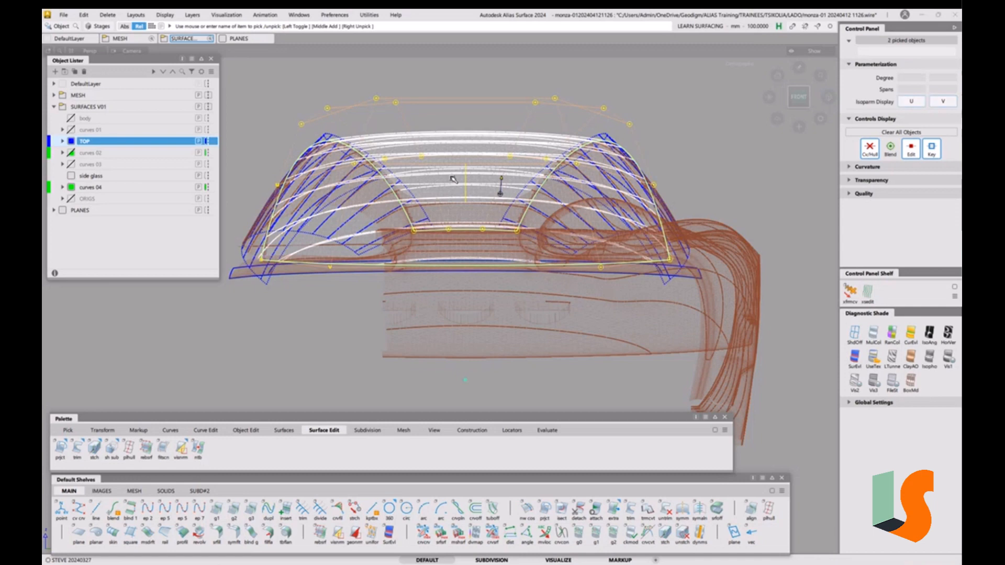
pyautogui.hotkey('alt', 'h')
pyautogui.hotkey('alt', 'd')
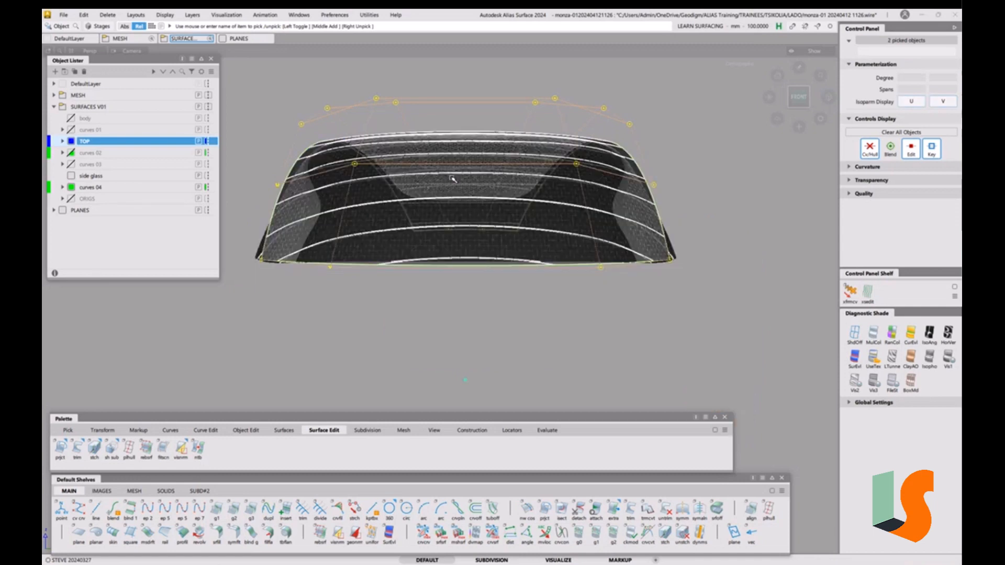
# Deselect the roof surfaces, turn shading off, and tilt the view to look down from above-front
pyautogui.keyDown('ctrl'); pyautogui.keyDown('shift'); pyautogui.moveTo(482, 260); pyautogui.dragTo(482, 189); pyautogui.keyUp('shift'); pyautogui.keyUp('ctrl')
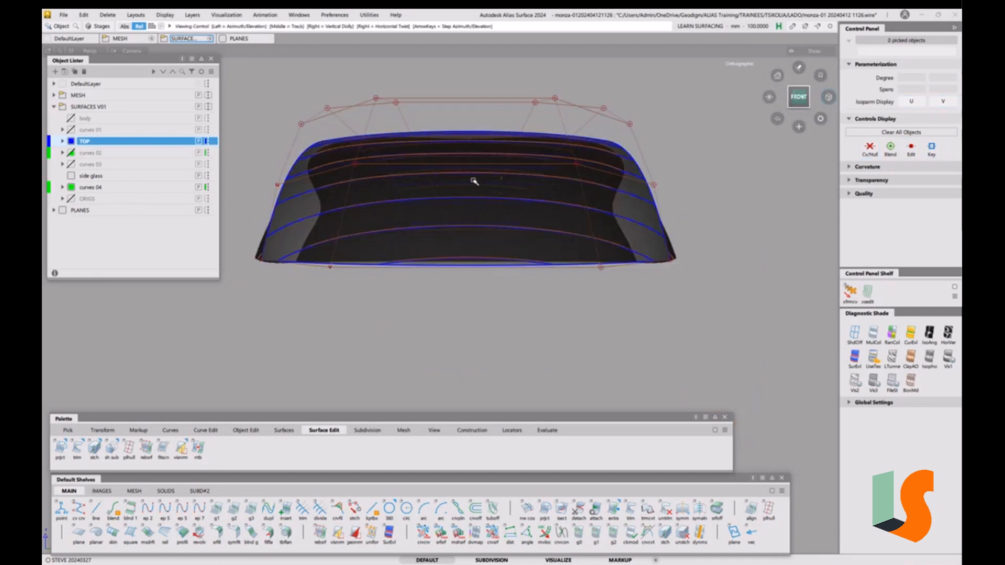
pyautogui.keyDown('alt'); pyautogui.keyDown('shift'); pyautogui.moveTo(474, 181); pyautogui.dragTo(472, 213, button='middle'); pyautogui.keyUp('shift'); pyautogui.keyUp('alt')
pyautogui.hotkey('ctrl', '5')
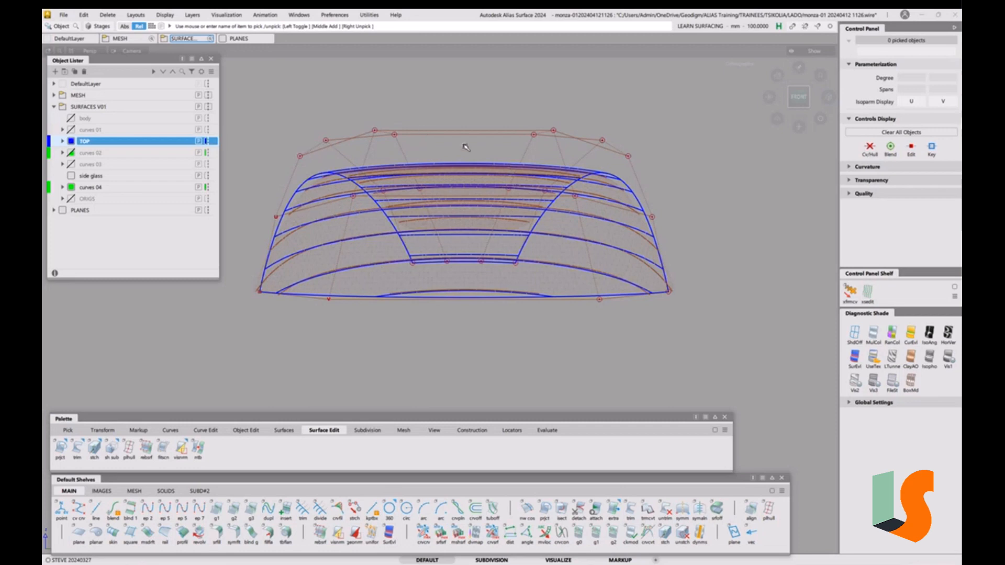
pyautogui.hotkey('shift', 'alt')
pyautogui.moveTo(504, 117)
pyautogui.keyDown('alt'); pyautogui.keyDown('shift'); pyautogui.mouseDown()
pyautogui.moveTo(496, 194)
pyautogui.moveTo(439, 122)
pyautogui.moveTo(489, 137)
pyautogui.moveTo(488, 145)
pyautogui.moveTo(451, 141)
pyautogui.mouseUp(); pyautogui.keyUp('shift'); pyautogui.keyUp('alt')
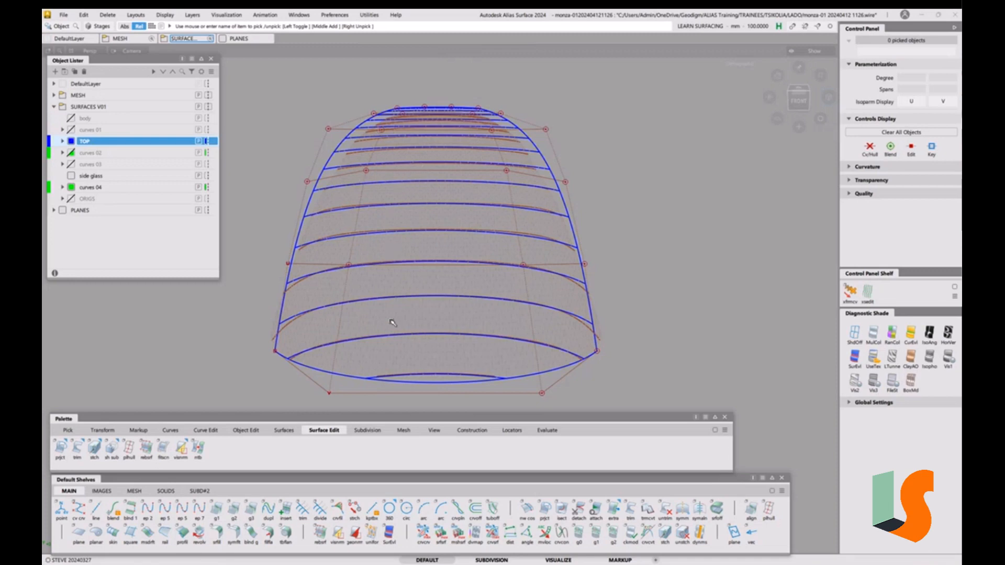
pyautogui.moveTo(808, 90); pyautogui.dragTo(800, 102)
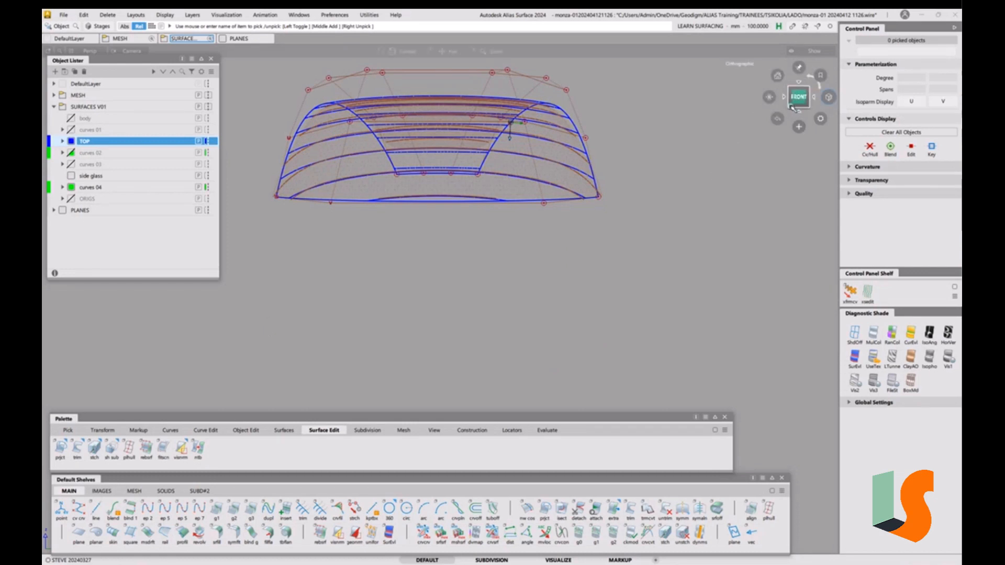
# Return to the previous view and frame a close-up of the roof surface from higher up
pyautogui.click(779, 119)
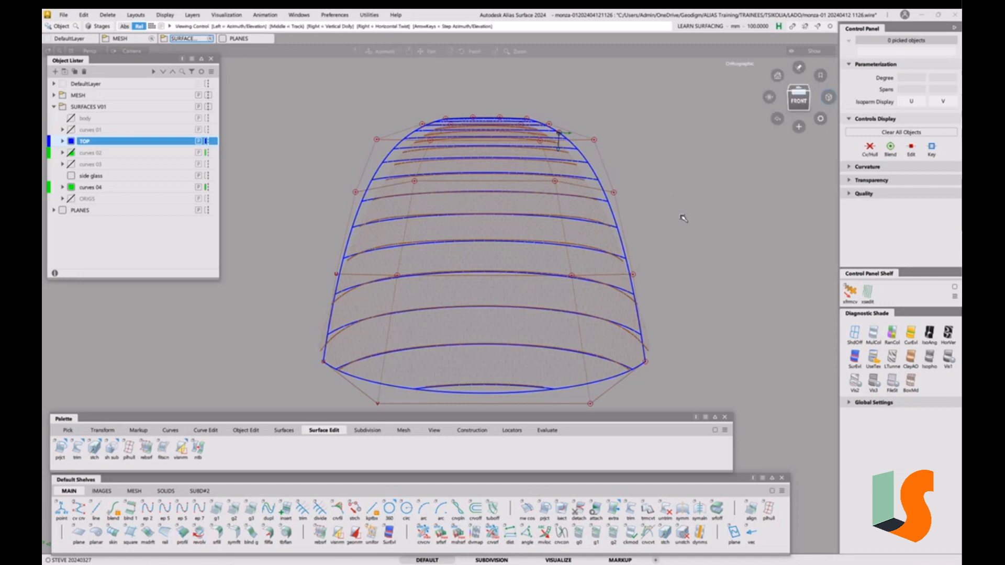
pyautogui.keyDown('alt'); pyautogui.keyDown('shift'); pyautogui.moveTo(681, 215); pyautogui.dragTo(665, 188, button='middle'); pyautogui.keyUp('shift'); pyautogui.keyUp('alt')
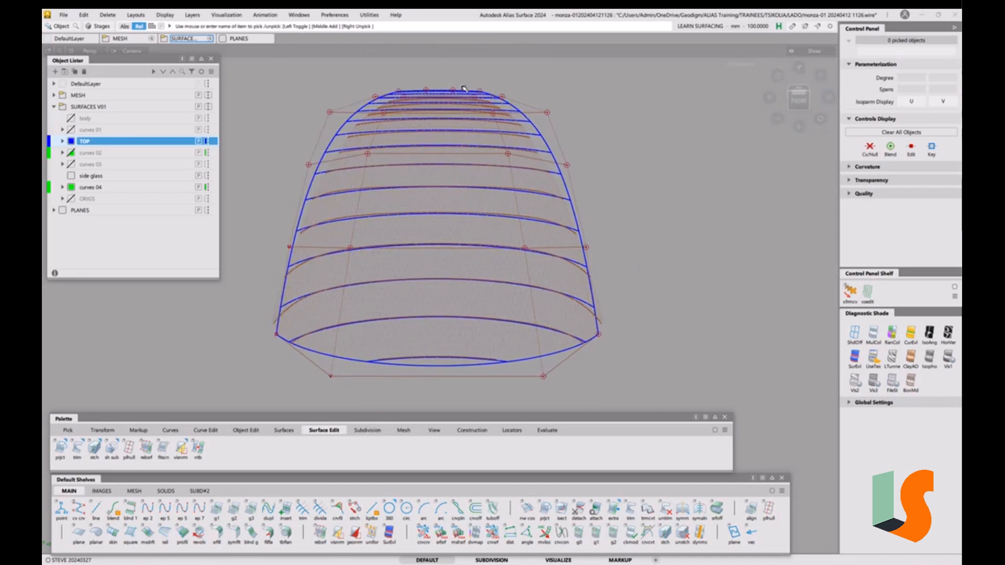
pyautogui.keyDown('alt'); pyautogui.keyDown('shift'); pyautogui.moveTo(463, 88); pyautogui.dragTo(463, 100); pyautogui.keyUp('shift'); pyautogui.keyUp('alt')
pyautogui.keyDown('alt'); pyautogui.keyDown('shift'); pyautogui.moveTo(459, 92); pyautogui.dragTo(454, 202, button='middle'); pyautogui.keyUp('shift'); pyautogui.keyUp('alt')
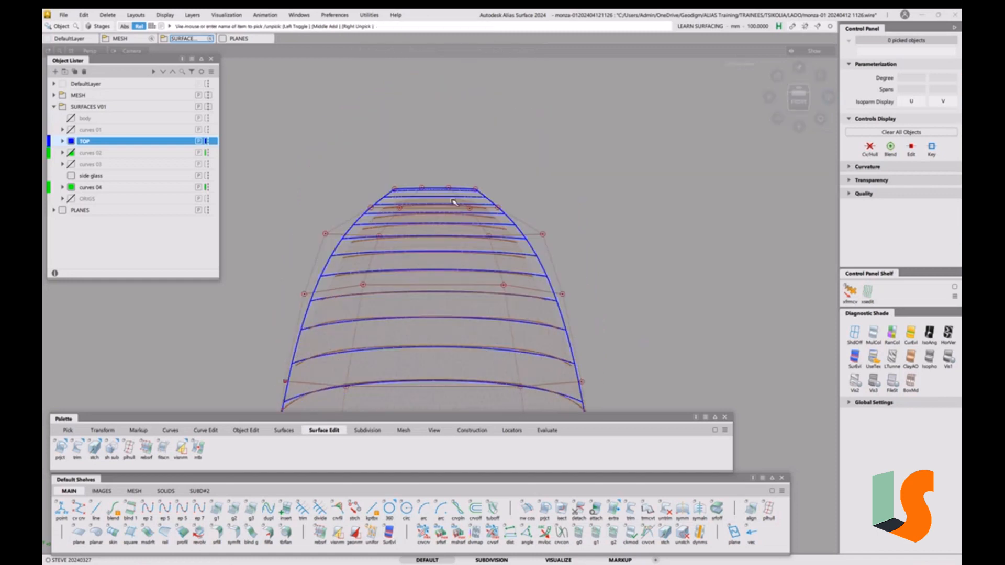
pyautogui.keyDown('alt'); pyautogui.keyDown('shift'); pyautogui.moveTo(451, 196); pyautogui.dragTo(447, 203); pyautogui.keyUp('shift'); pyautogui.keyUp('alt')
pyautogui.keyDown('alt'); pyautogui.keyDown('shift'); pyautogui.moveTo(453, 177); pyautogui.dragTo(417, 166, button='right'); pyautogui.keyUp('shift'); pyautogui.keyUp('alt')
pyautogui.keyDown('alt'); pyautogui.keyDown('shift'); pyautogui.moveTo(418, 166); pyautogui.dragTo(433, 161, button='middle'); pyautogui.keyUp('shift'); pyautogui.keyUp('alt')
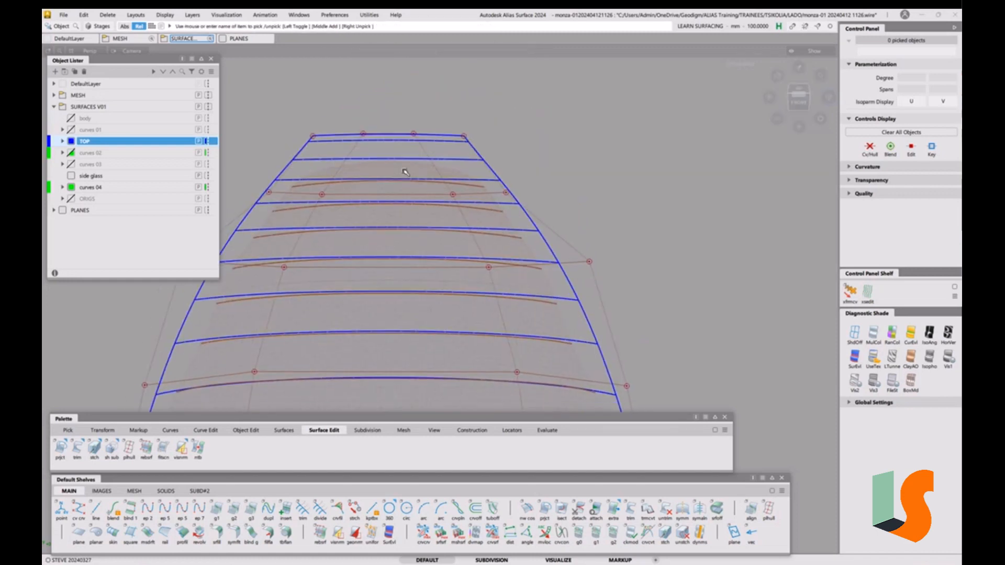
# Restore the hidden geometry, isolate the two roof surfaces plus a third object, then unpick all
pyautogui.keyDown('ctrl'); pyautogui.keyDown('shift'); pyautogui.moveTo(366, 167); pyautogui.dragTo(405, 198); pyautogui.keyUp('shift'); pyautogui.keyUp('ctrl')
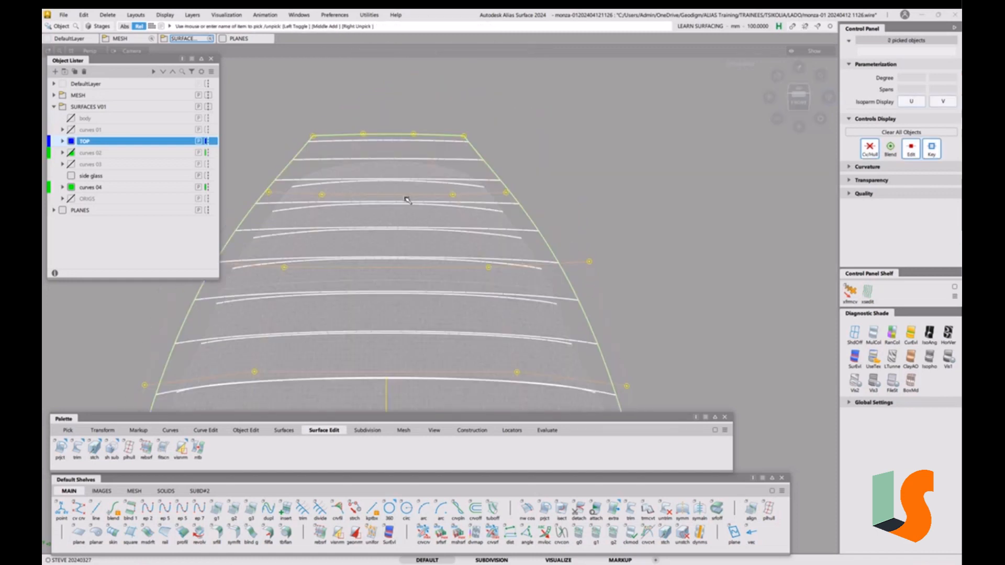
pyautogui.hotkey('ctrl', 'z')
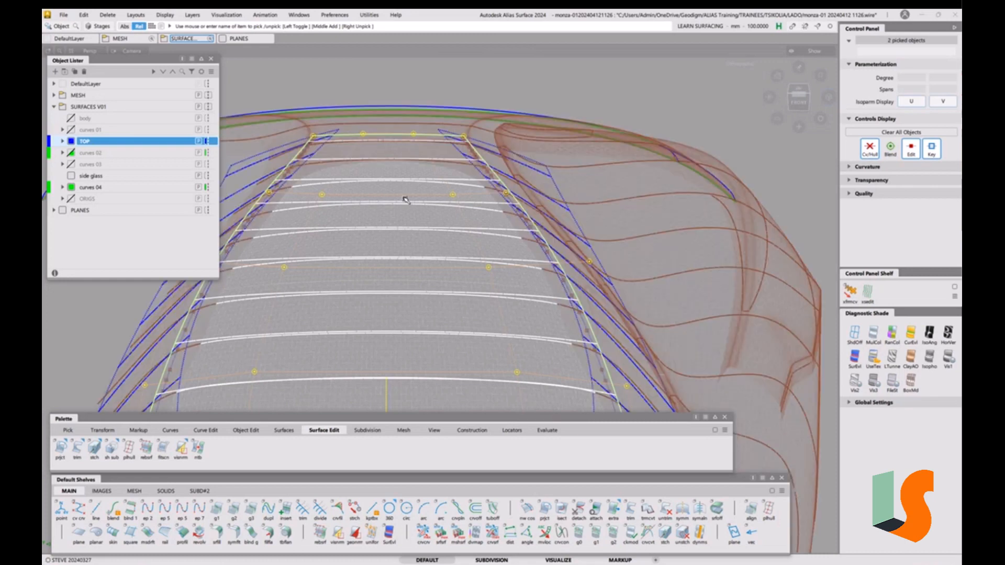
pyautogui.keyDown('ctrl'); pyautogui.keyDown('shift'); pyautogui.moveTo(398, 153); pyautogui.dragTo(398, 174); pyautogui.keyUp('shift'); pyautogui.keyUp('ctrl')
pyautogui.click(399, 152)
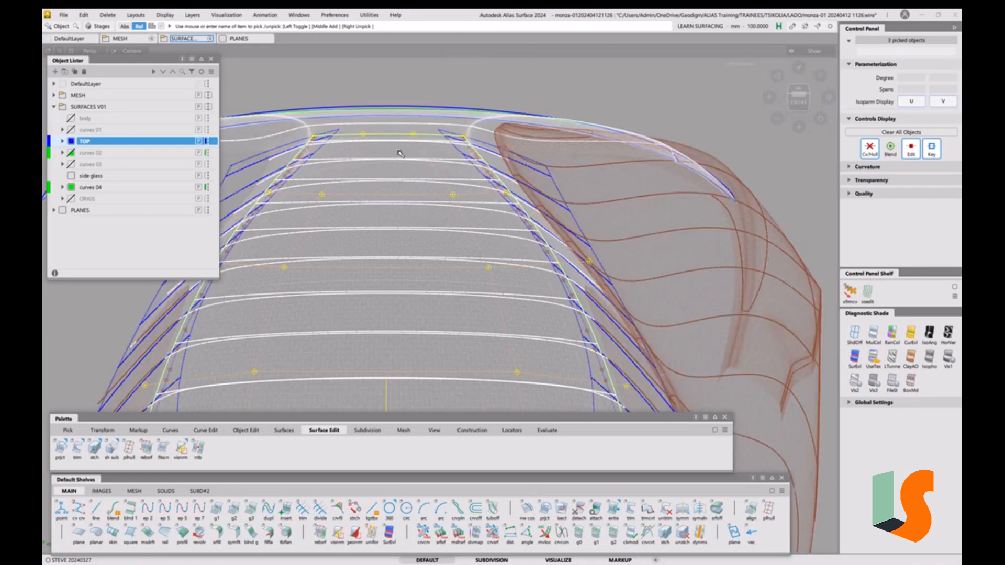
pyautogui.hotkey('alt', 'h')
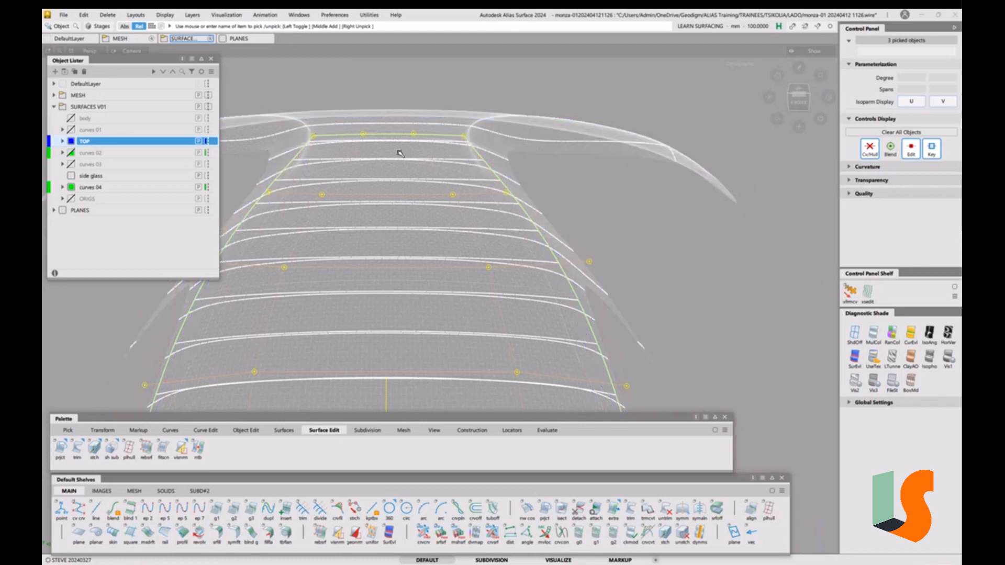
pyautogui.keyDown('ctrl'); pyautogui.keyDown('shift'); pyautogui.moveTo(424, 194); pyautogui.dragTo(419, 141); pyautogui.keyUp('shift'); pyautogui.keyUp('ctrl')
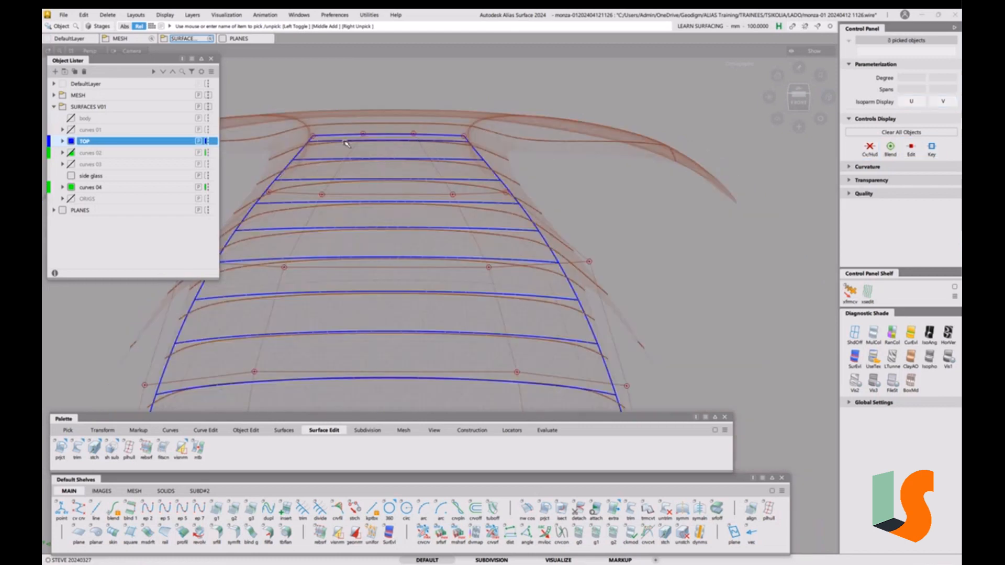
# Zoom in and pan to bring the roof's front edge into close view
pyautogui.keyDown('alt'); pyautogui.keyDown('shift'); pyautogui.moveTo(415, 148); pyautogui.dragTo(407, 234, button='middle'); pyautogui.keyUp('shift'); pyautogui.keyUp('alt')
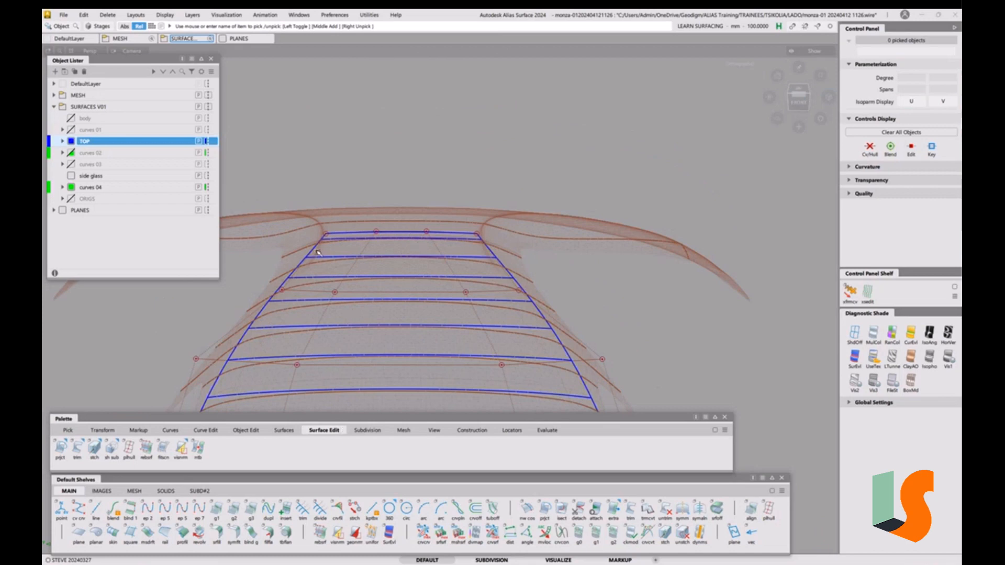
pyautogui.hotkey('shift', 'alt')
pyautogui.keyDown('alt'); pyautogui.keyDown('shift'); pyautogui.moveTo(363, 221); pyautogui.dragTo(379, 131, button='right'); pyautogui.keyUp('shift'); pyautogui.keyUp('alt')
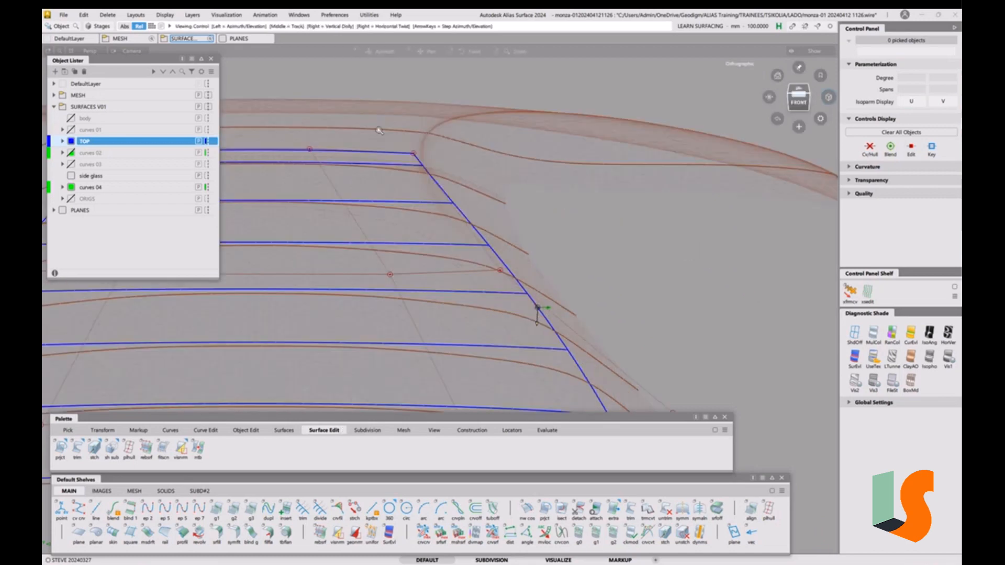
pyautogui.keyDown('alt'); pyautogui.keyDown('shift'); pyautogui.moveTo(379, 131); pyautogui.dragTo(589, 173, button='middle'); pyautogui.keyUp('shift'); pyautogui.keyUp('alt')
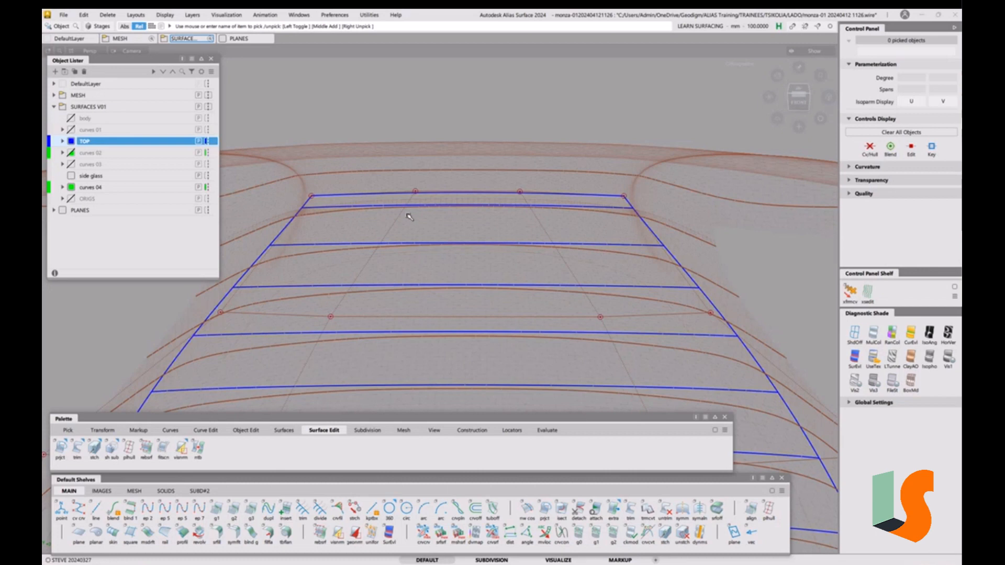
# Activate the Transform CV tool with free XYZ movement
pyautogui.press('t')
pyautogui.press('space')
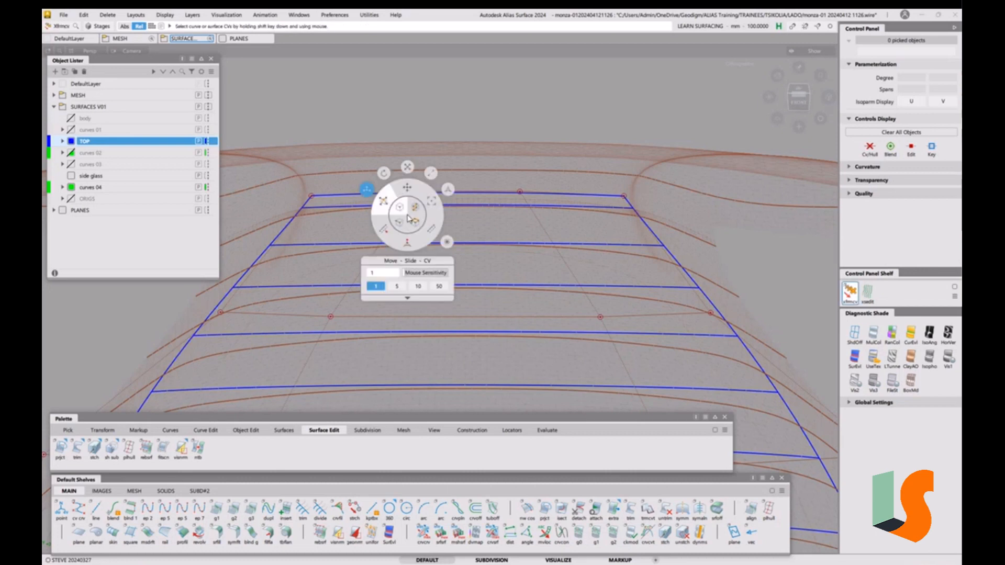
pyautogui.click(407, 189)
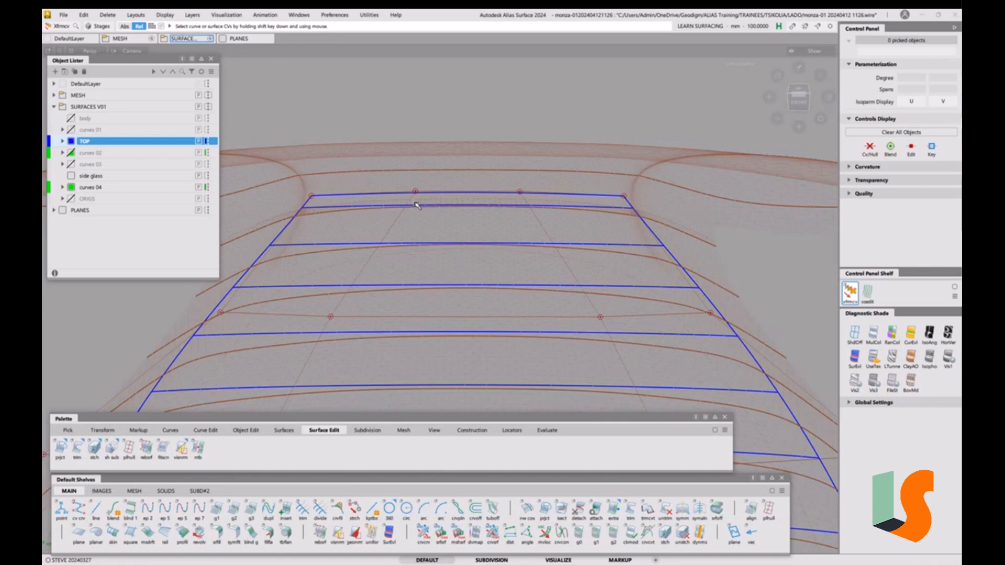
pyautogui.click(313, 197)
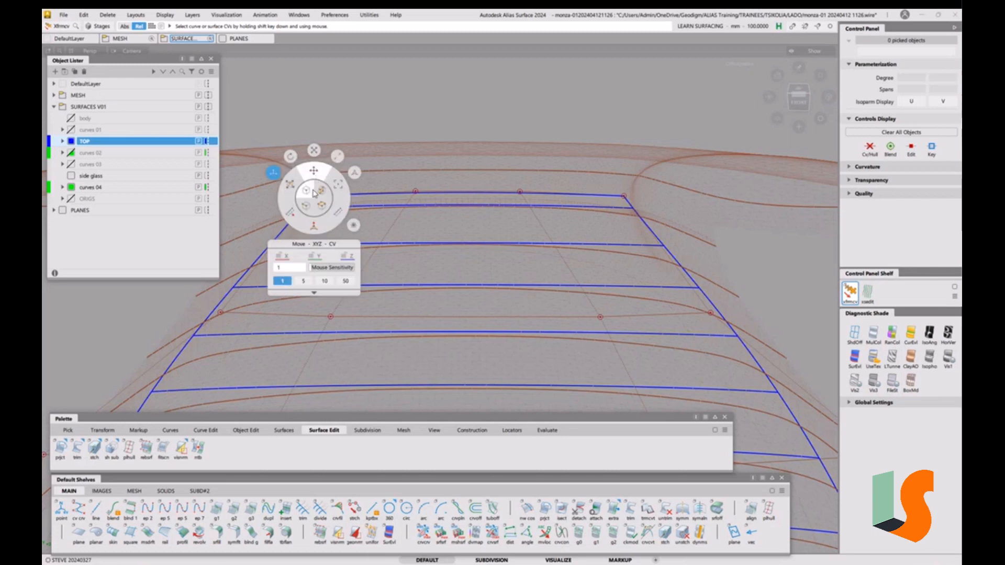
pyautogui.click(314, 171)
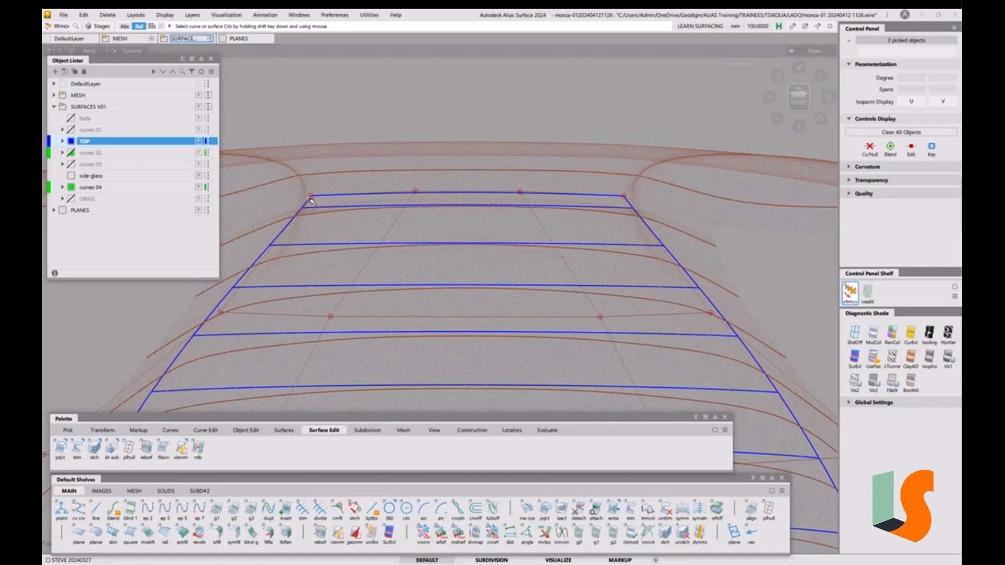
# Lower the front-left corner CV about 10 then 1.35 more in Z, and raise the next front CV about 2
pyautogui.click(312, 198)
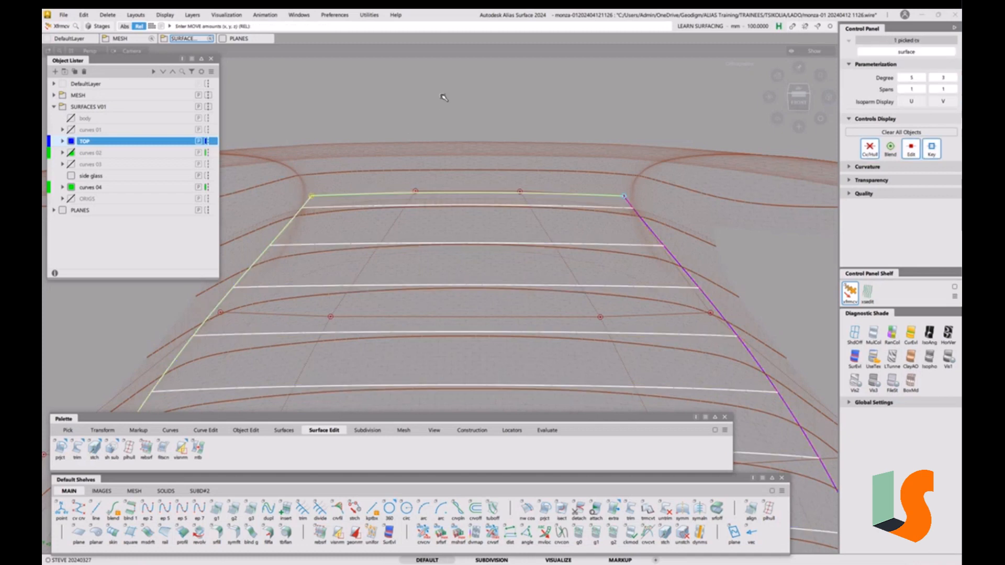
pyautogui.moveTo(444, 98); pyautogui.dragTo(442, 107, button='right')
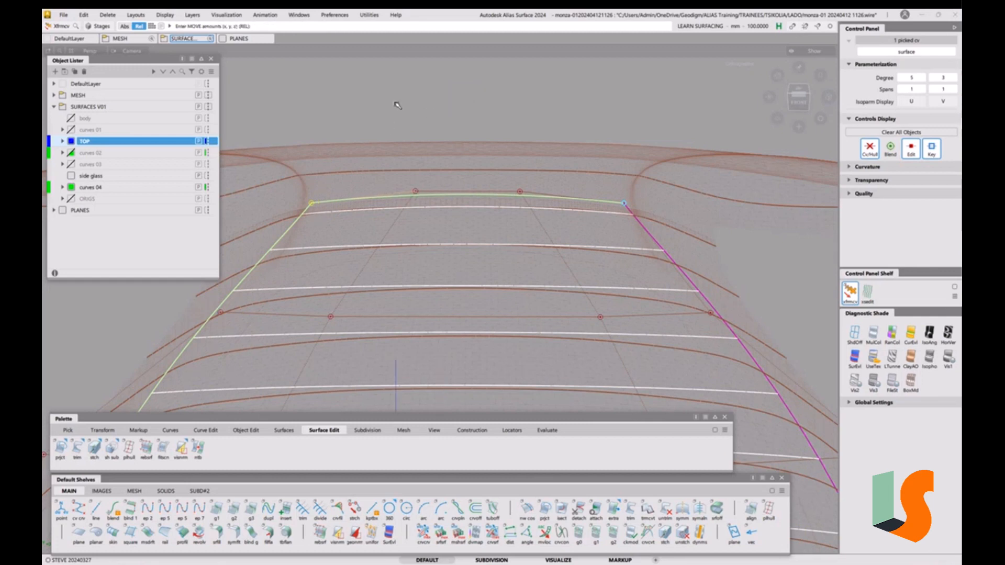
pyautogui.moveTo(397, 105); pyautogui.dragTo(398, 107, button='right')
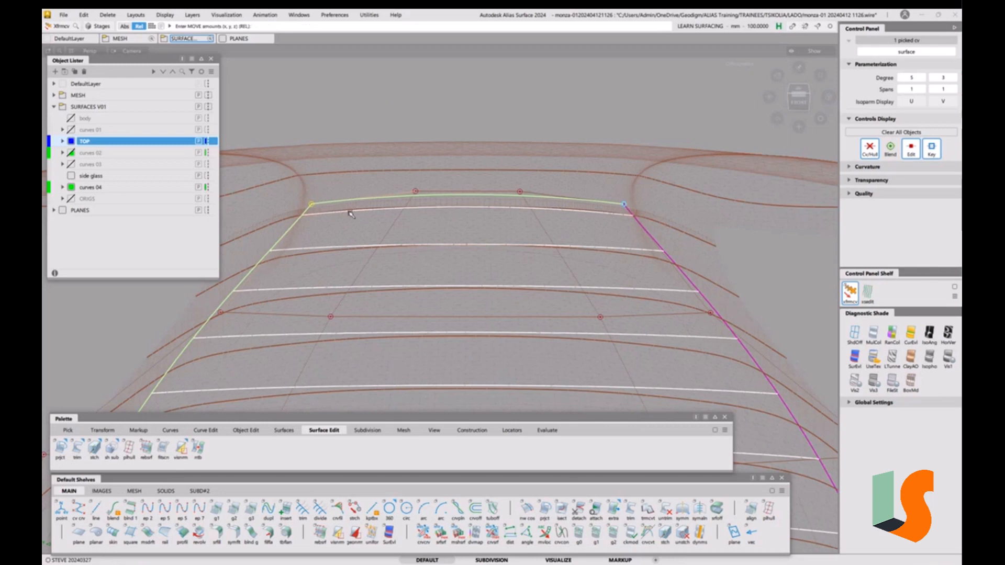
pyautogui.click(417, 191)
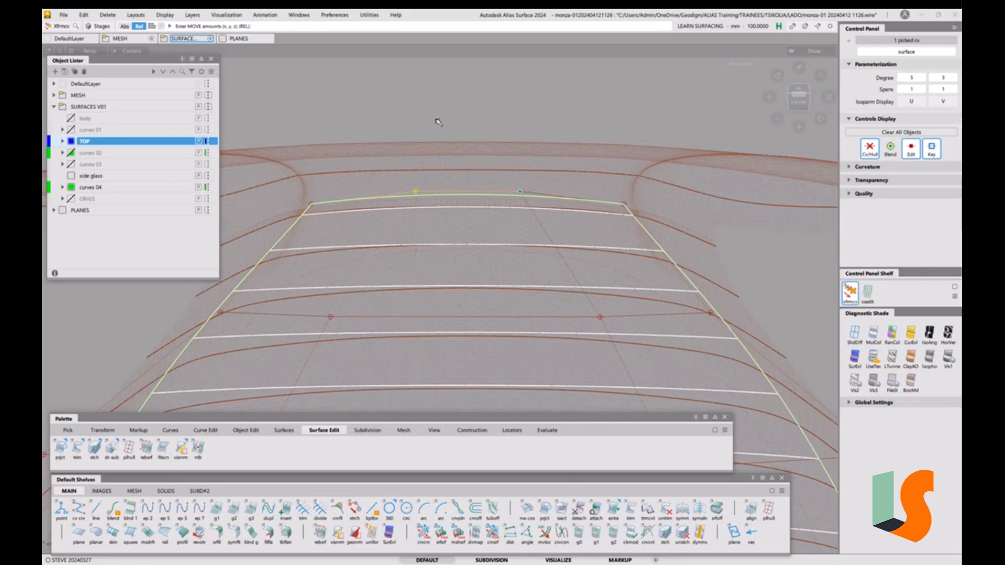
pyautogui.moveTo(438, 116); pyautogui.dragTo(438, 121, button='right')
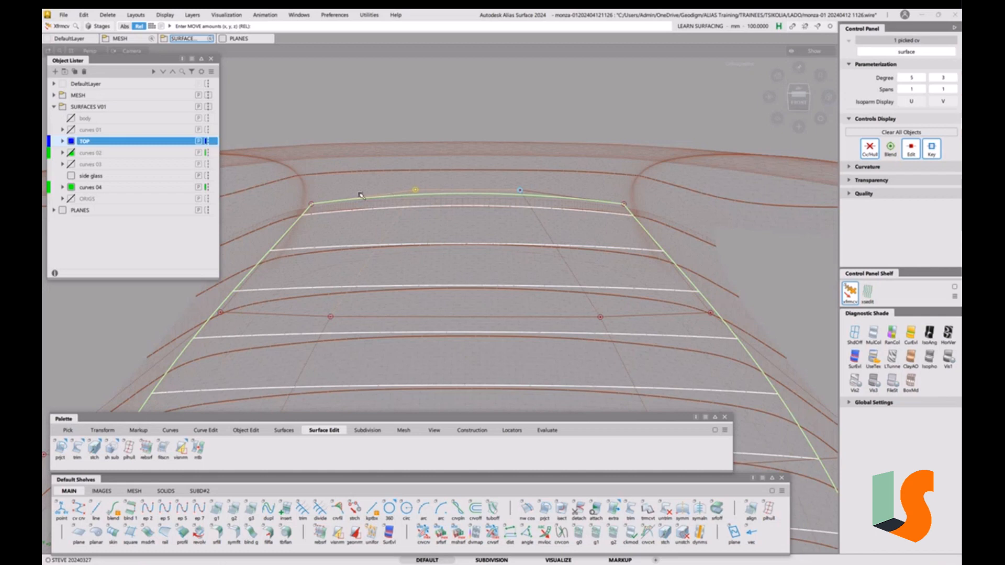
# Pick the roof surface, show its U curvature comb, set Comb Scale to 7, then hide the comb and unpick
pyautogui.click(399, 248)
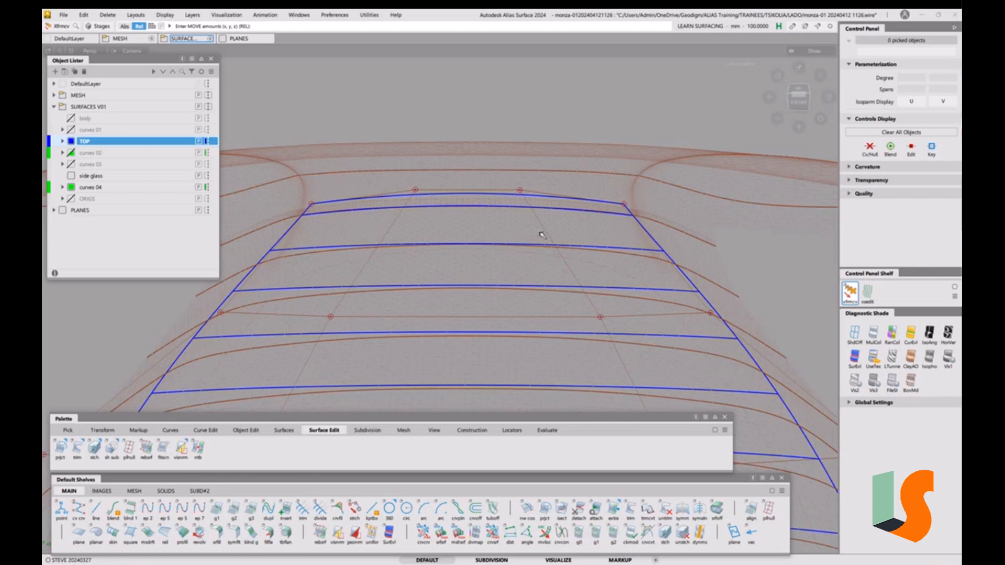
pyautogui.keyDown('ctrl'); pyautogui.keyDown('shift'); pyautogui.moveTo(550, 205); pyautogui.dragTo(525, 210); pyautogui.keyUp('shift'); pyautogui.keyUp('ctrl')
pyautogui.click(544, 193)
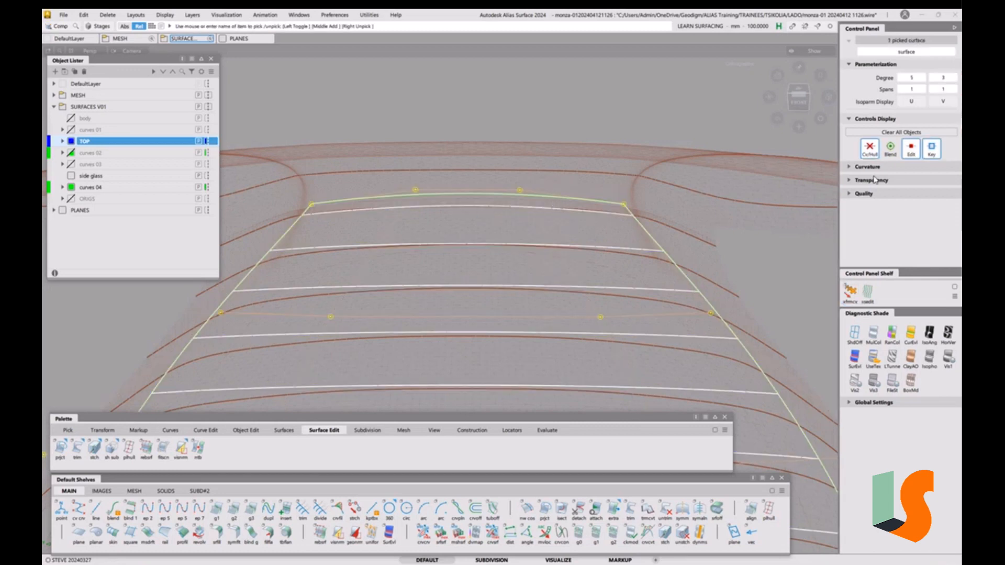
pyautogui.click(850, 168)
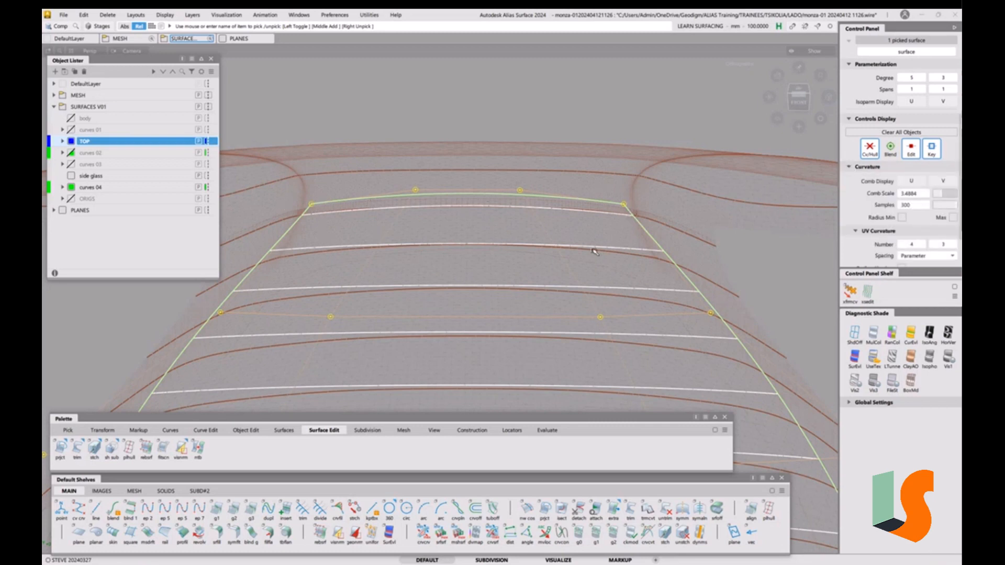
pyautogui.click(911, 181)
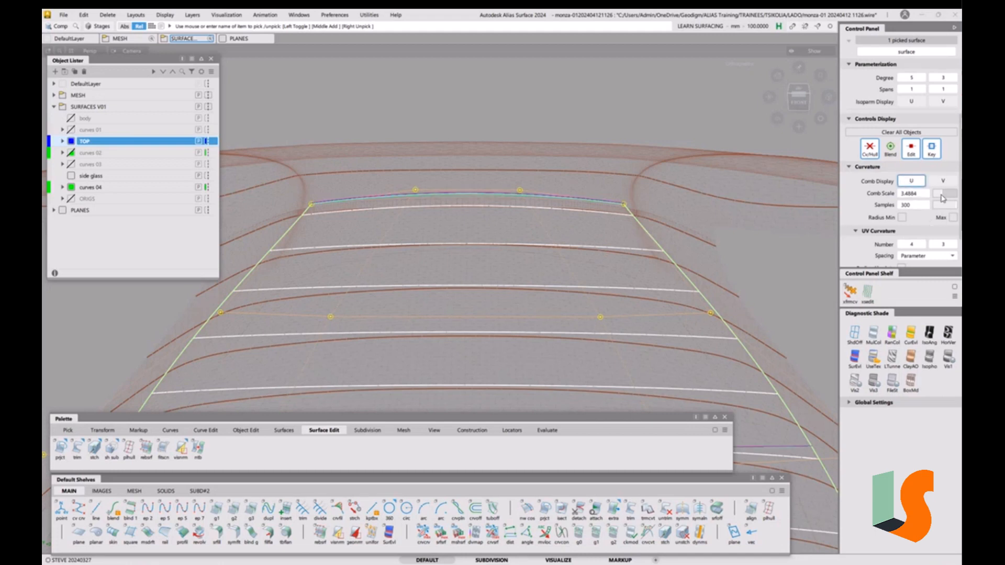
pyautogui.moveTo(942, 198); pyautogui.dragTo(951, 198)
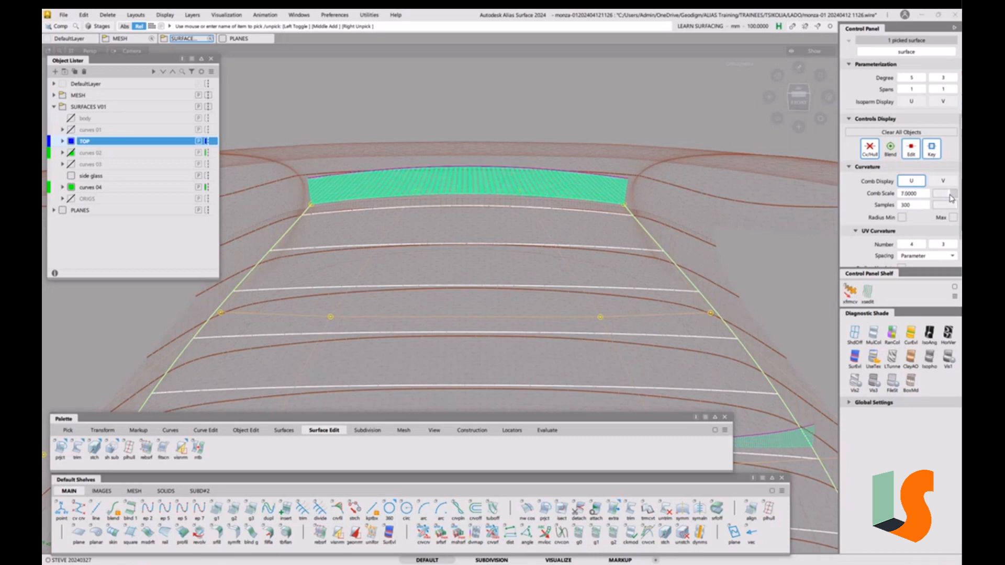
pyautogui.click(914, 186)
pyautogui.keyDown('ctrl'); pyautogui.keyDown('shift'); pyautogui.moveTo(466, 203); pyautogui.dragTo(466, 246); pyautogui.keyUp('shift'); pyautogui.keyUp('ctrl')
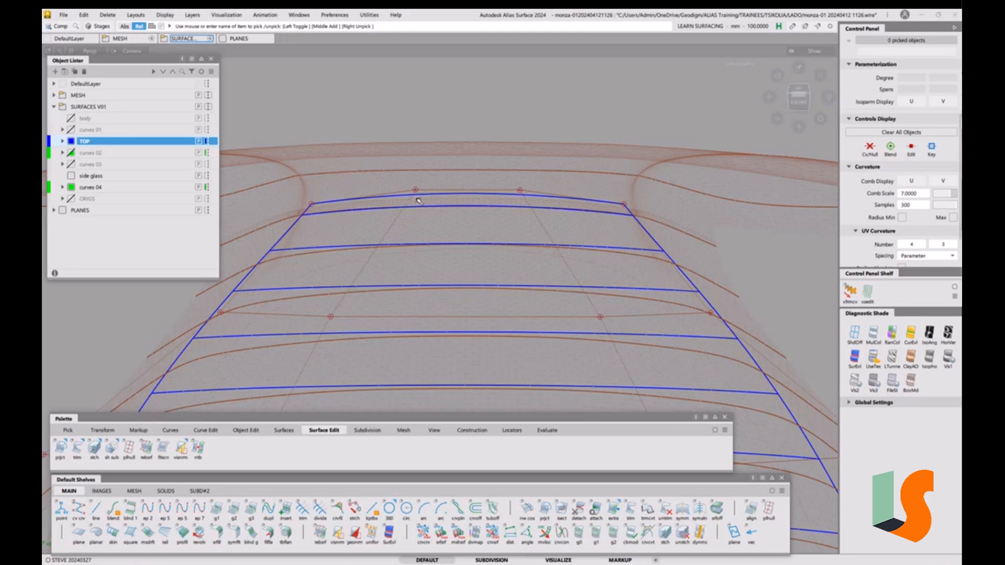
# Move the picked front-edge CV about 4.6 in Y with the U curvature comb shown, then hide the comb
pyautogui.hotkey('ctrl', 't')
pyautogui.click(417, 191)
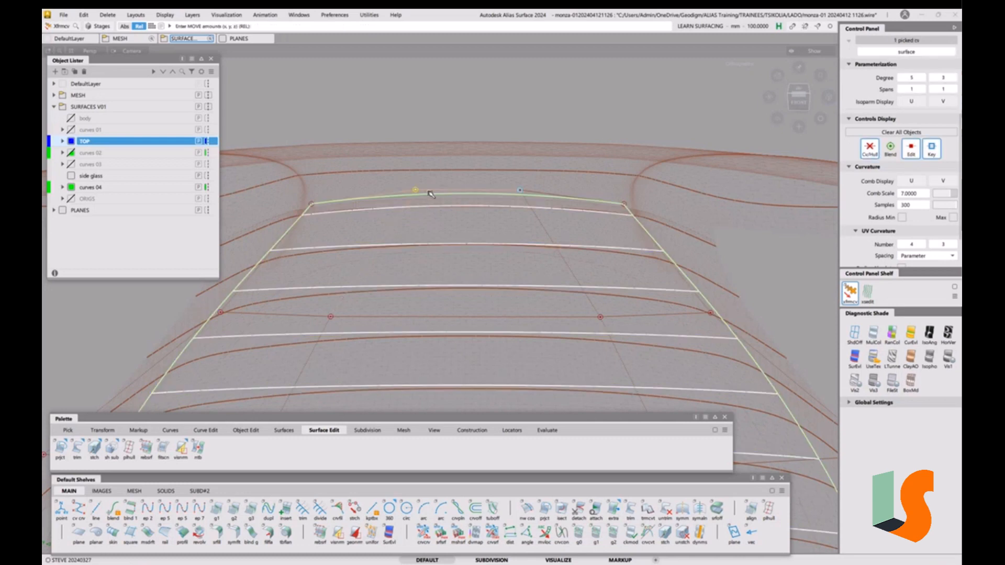
pyautogui.press('h')
pyautogui.moveTo(500, 107); pyautogui.dragTo(499, 108, button='middle')
pyautogui.click(920, 182)
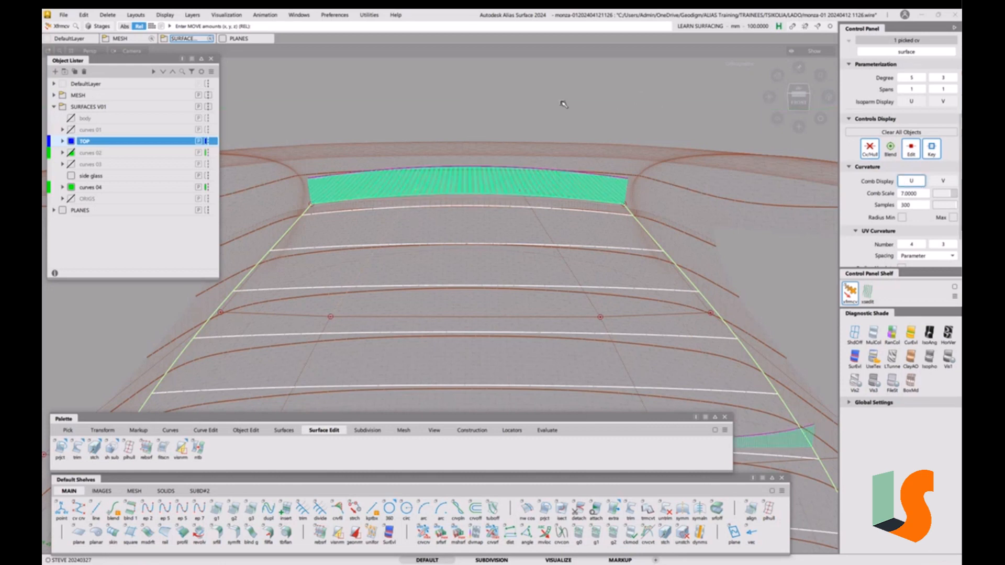
pyautogui.moveTo(563, 101); pyautogui.dragTo(552, 107, button='middle')
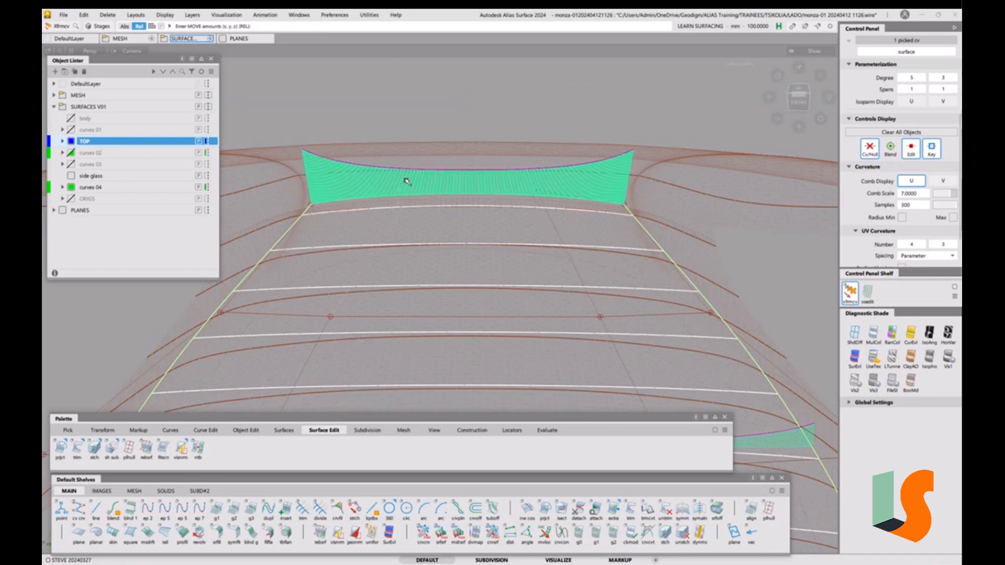
pyautogui.click(899, 181)
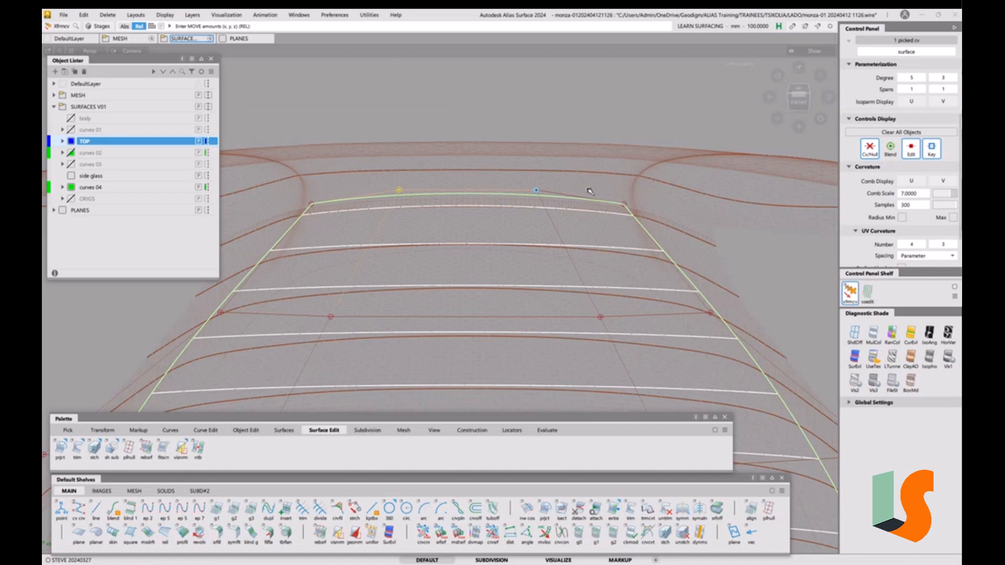
# Unpick the CV, zoom out to centre the whole roof, and switch to the top view
pyautogui.keyDown('ctrl'); pyautogui.keyDown('shift'); pyautogui.moveTo(625, 221); pyautogui.dragTo(624, 204); pyautogui.keyUp('shift'); pyautogui.keyUp('ctrl')
pyautogui.keyDown('alt'); pyautogui.keyDown('shift'); pyautogui.moveTo(540, 179); pyautogui.dragTo(744, 354, button='right'); pyautogui.keyUp('shift'); pyautogui.keyUp('alt')
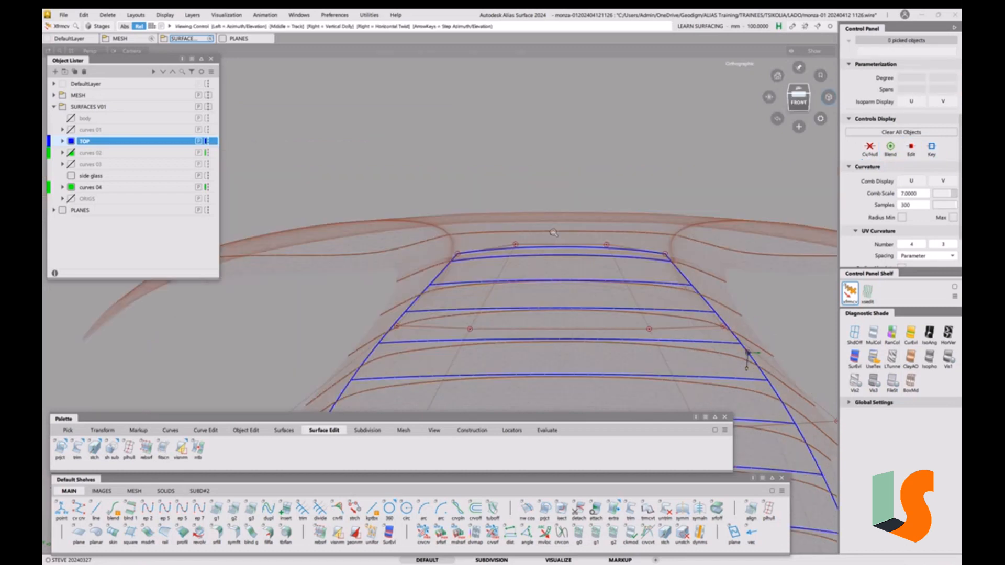
pyautogui.keyDown('alt'); pyautogui.keyDown('shift'); pyautogui.moveTo(744, 355); pyautogui.dragTo(679, 142, button='middle'); pyautogui.keyUp('shift'); pyautogui.keyUp('alt')
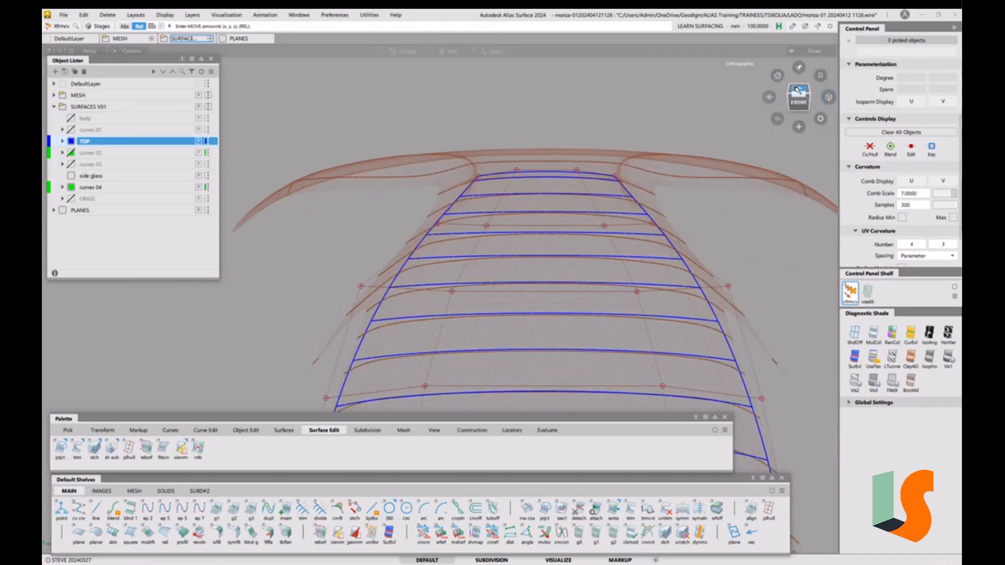
pyautogui.click(794, 88)
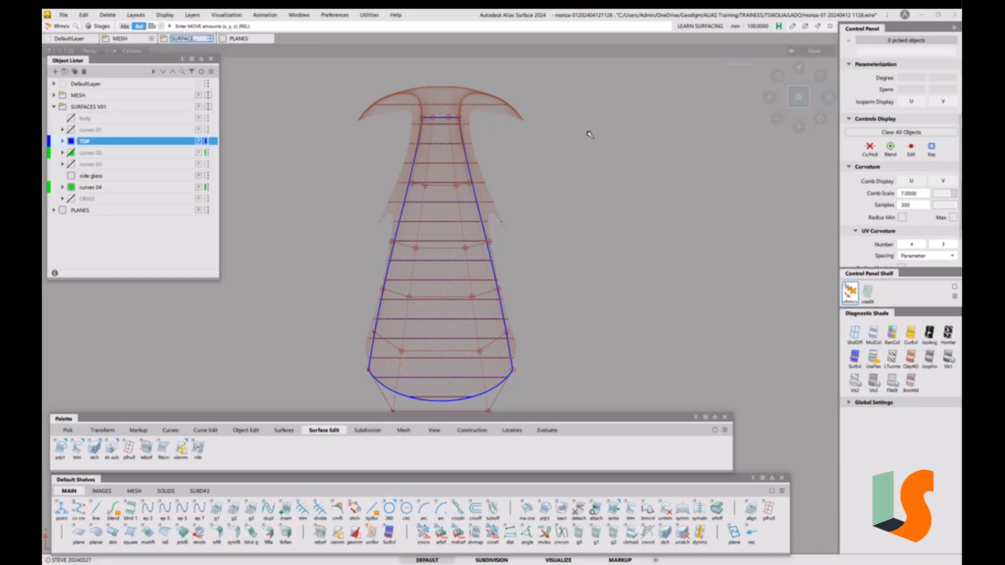
# Step back to the earlier wider view and switch to the Front view
pyautogui.click(778, 120)
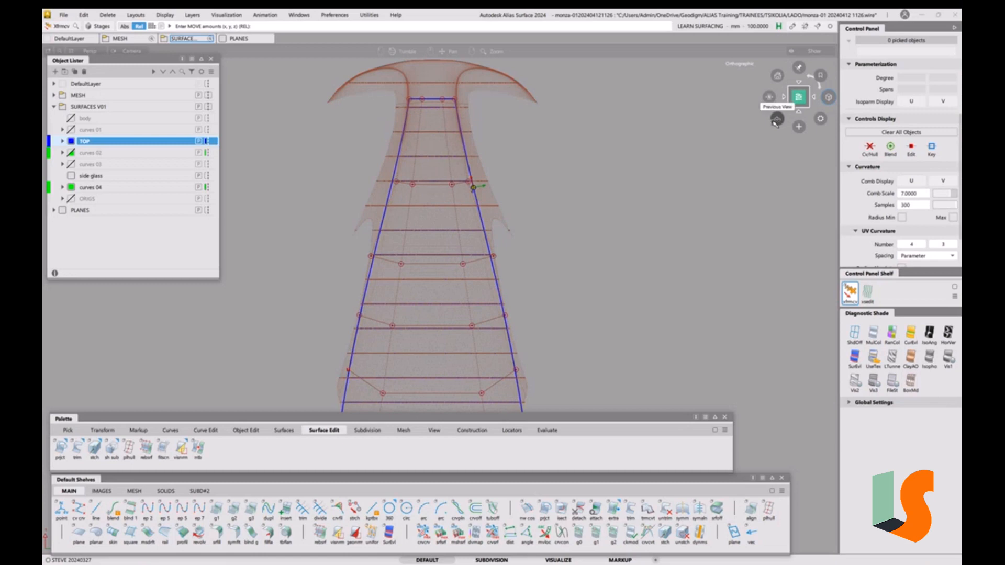
pyautogui.click(778, 120)
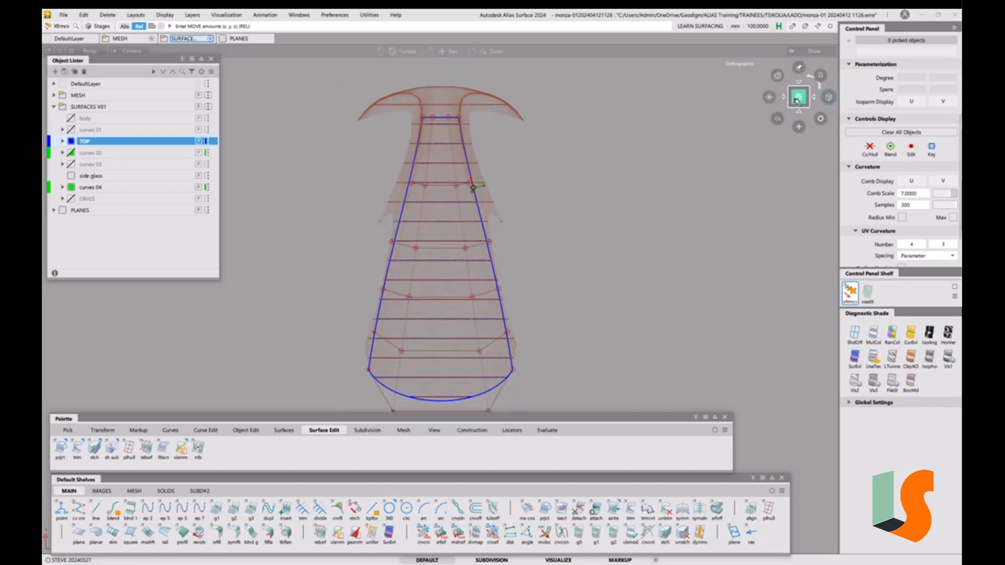
pyautogui.click(802, 113)
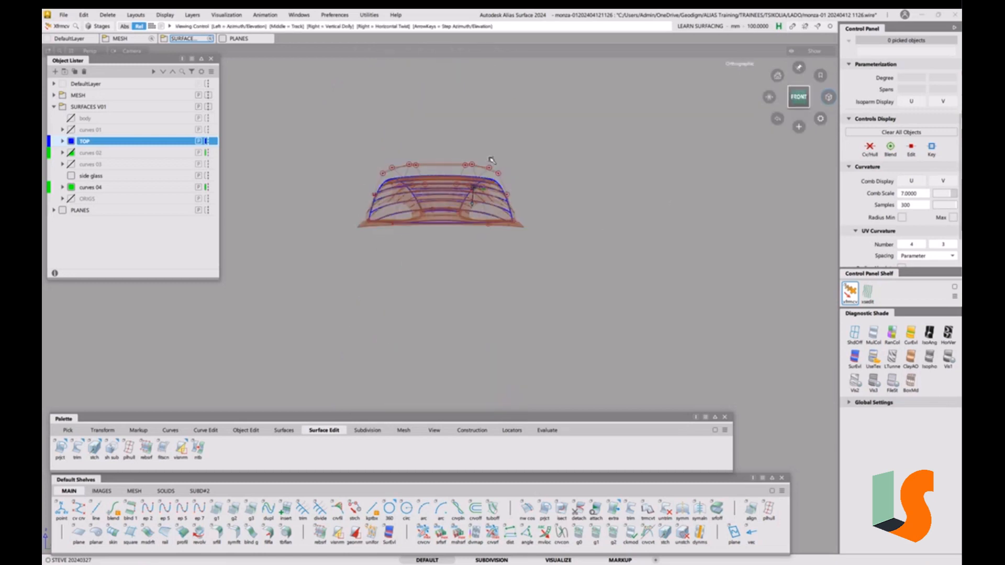
# Tumble, dolly and pan around the roof to inspect how its crown sits on the scan mesh
pyautogui.keyDown('alt'); pyautogui.keyDown('shift'); pyautogui.moveTo(489, 166); pyautogui.dragTo(491, 237); pyautogui.keyUp('shift'); pyautogui.keyUp('alt')
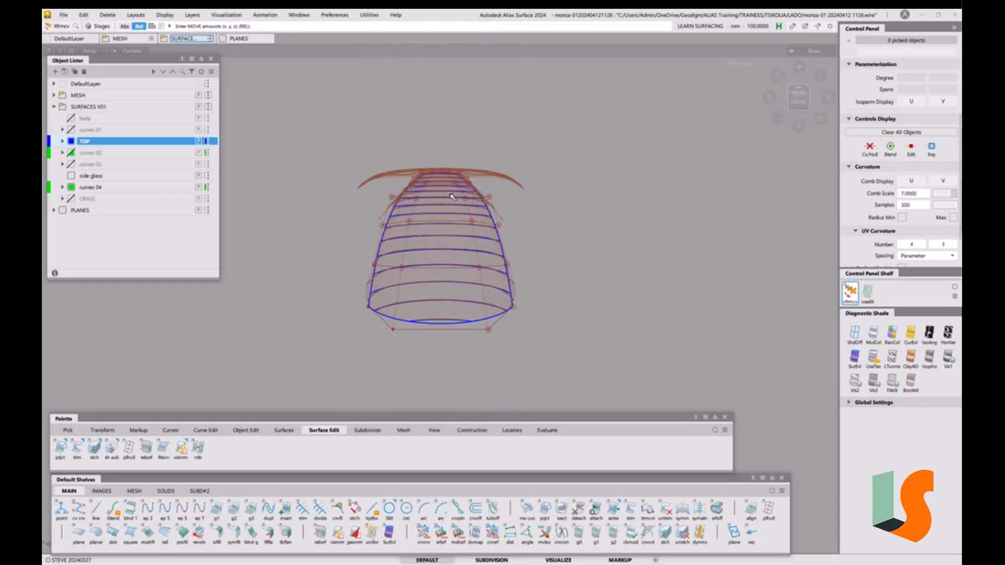
pyautogui.keyDown('alt'); pyautogui.keyDown('shift'); pyautogui.moveTo(452, 197); pyautogui.dragTo(458, 85, button='right'); pyautogui.keyUp('shift'); pyautogui.keyUp('alt')
pyautogui.keyDown('alt'); pyautogui.keyDown('shift'); pyautogui.moveTo(454, 115); pyautogui.dragTo(451, 151); pyautogui.keyUp('shift'); pyautogui.keyUp('alt')
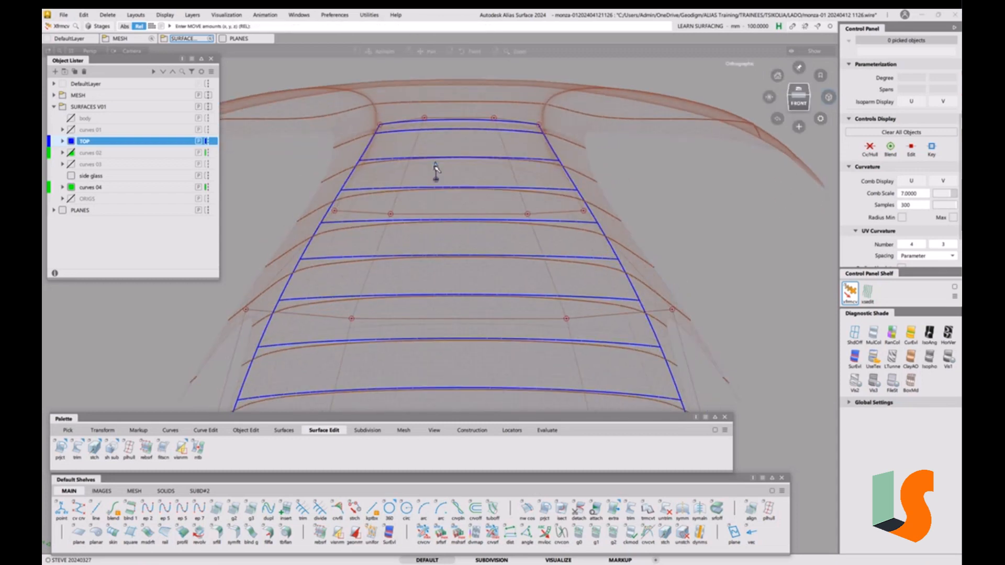
pyautogui.keyDown('alt'); pyautogui.keyDown('shift'); pyautogui.moveTo(451, 152); pyautogui.dragTo(455, 265, button='middle'); pyautogui.keyUp('shift'); pyautogui.keyUp('alt')
pyautogui.keyDown('alt'); pyautogui.keyDown('shift'); pyautogui.moveTo(457, 266); pyautogui.dragTo(435, 190, button='right'); pyautogui.keyUp('shift'); pyautogui.keyUp('alt')
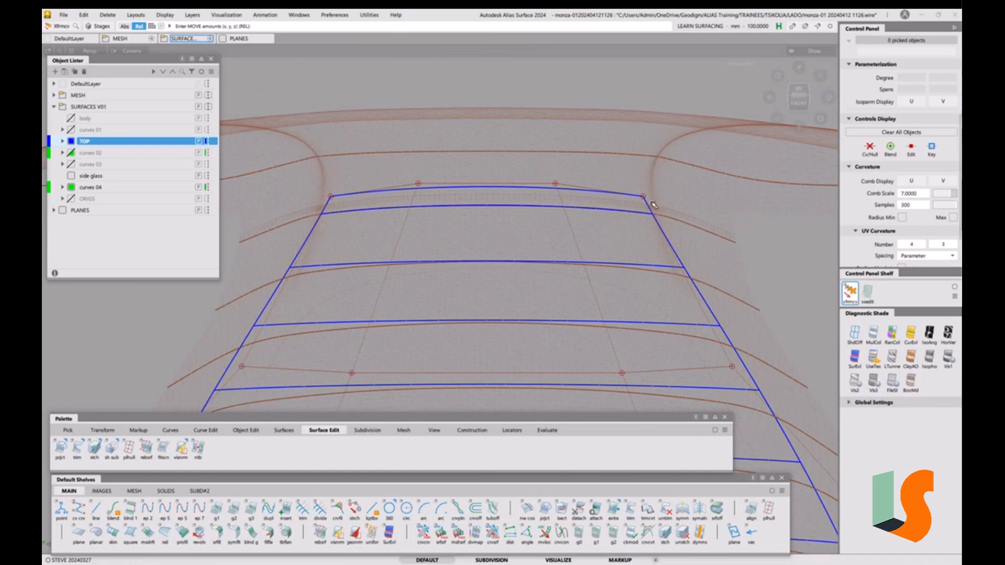
pyautogui.keyDown('alt'); pyautogui.keyDown('shift'); pyautogui.moveTo(449, 240); pyautogui.dragTo(442, 297, button='right'); pyautogui.keyUp('shift'); pyautogui.keyUp('alt')
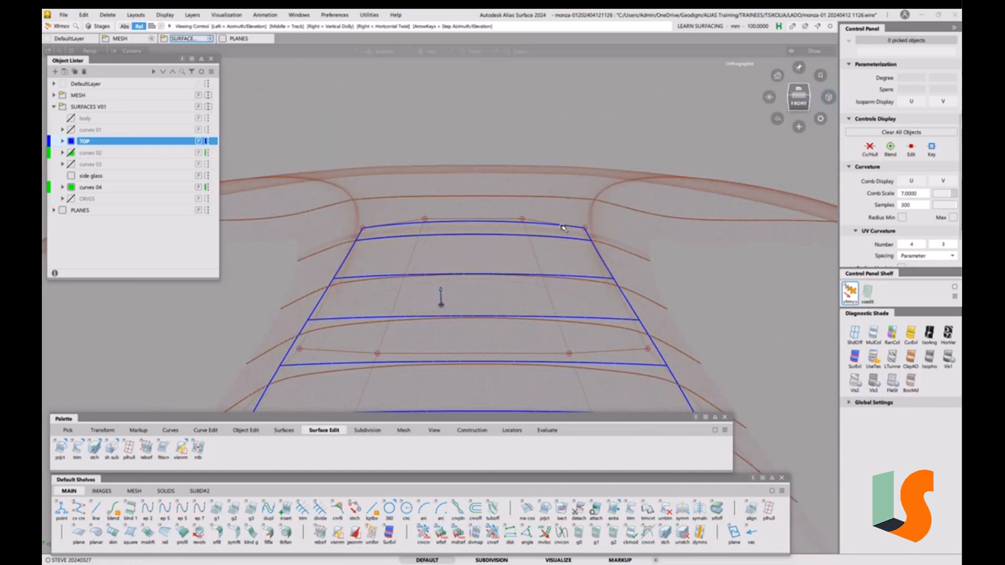
pyautogui.keyDown('alt'); pyautogui.keyDown('shift'); pyautogui.moveTo(441, 296); pyautogui.dragTo(442, 259, button='middle'); pyautogui.keyUp('shift'); pyautogui.keyUp('alt')
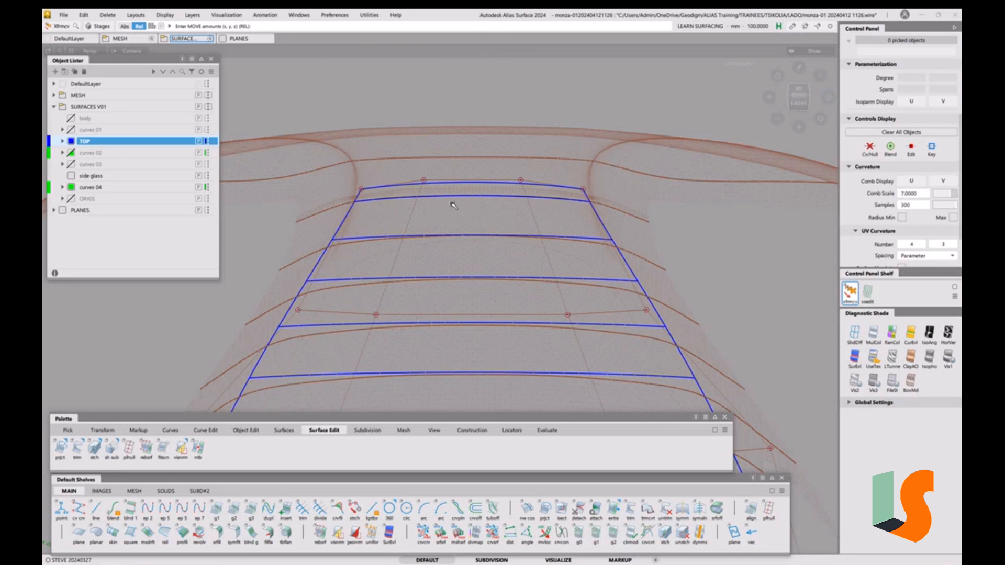
pyautogui.keyDown('alt'); pyautogui.keyDown('shift'); pyautogui.moveTo(453, 204); pyautogui.dragTo(459, 312, button='right'); pyautogui.keyUp('shift'); pyautogui.keyUp('alt')
pyautogui.keyDown('alt'); pyautogui.keyDown('shift'); pyautogui.moveTo(459, 312); pyautogui.dragTo(462, 267); pyautogui.keyUp('shift'); pyautogui.keyUp('alt')
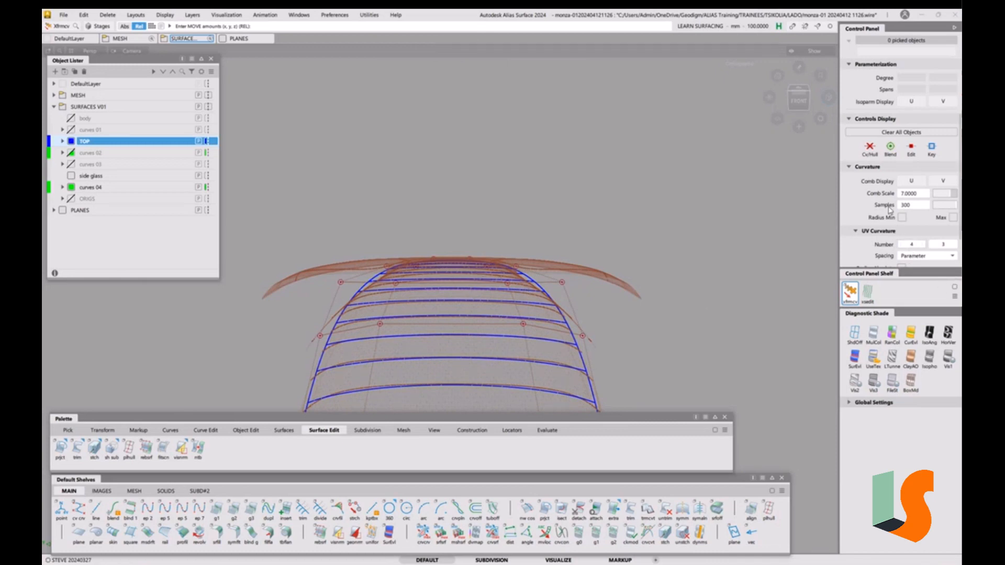
# Collapse Curvature, expand Quality and lower Mesh Density so the scan draws as sparse dots
pyautogui.click(850, 167)
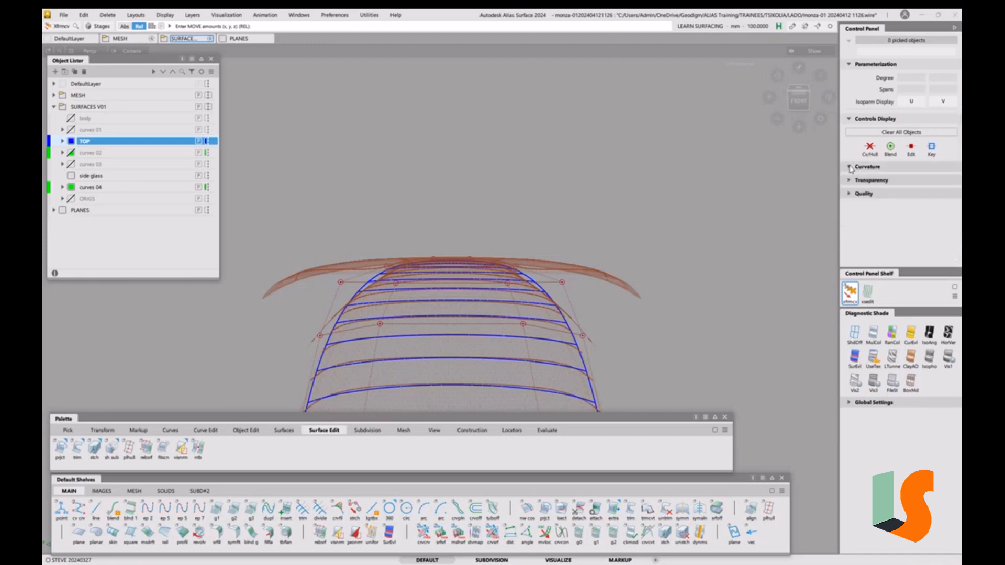
pyautogui.click(850, 194)
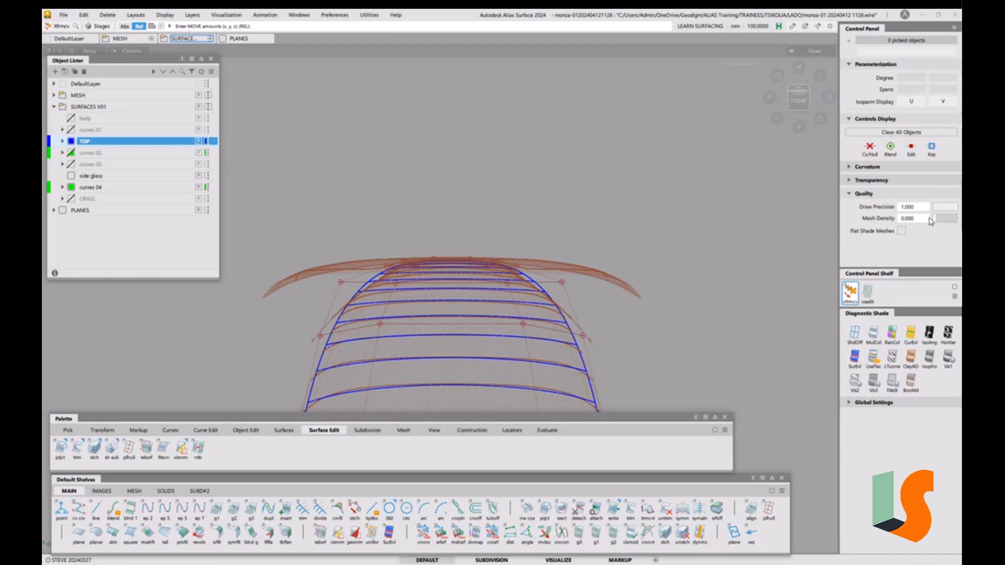
pyautogui.moveTo(931, 220)
pyautogui.mouseDown()
pyautogui.moveTo(961, 222)
pyautogui.moveTo(935, 223)
pyautogui.mouseUp()
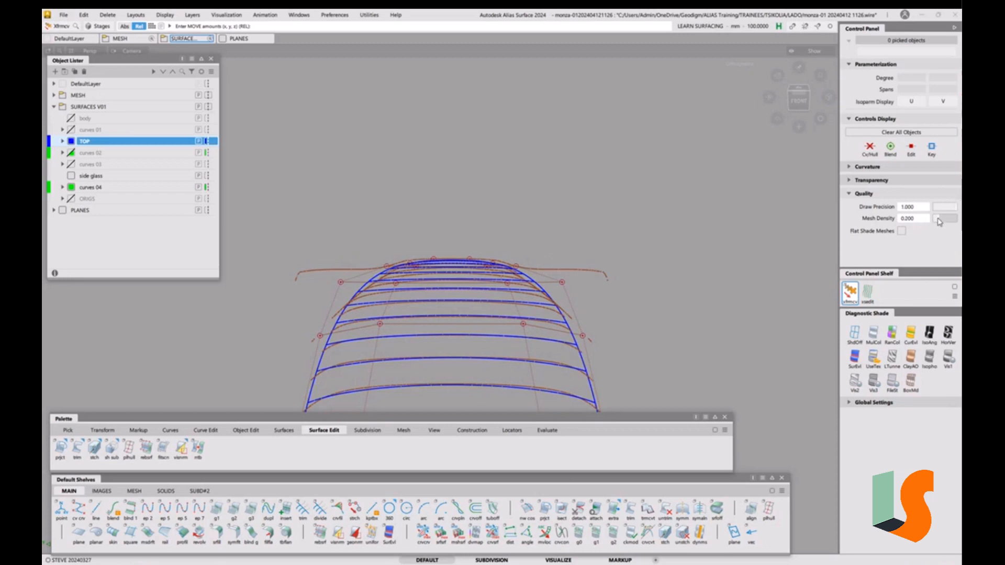
pyautogui.moveTo(936, 222); pyautogui.dragTo(947, 221)
# Set reference mesh transparency to 0.90 and mesh transparency to 0.20
pyautogui.click(851, 180)
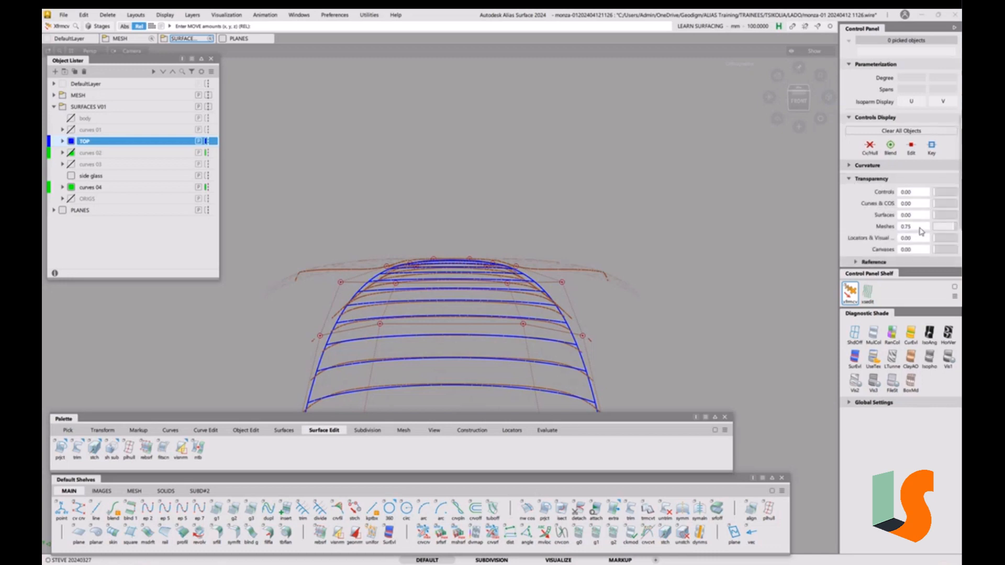
pyautogui.click(861, 262)
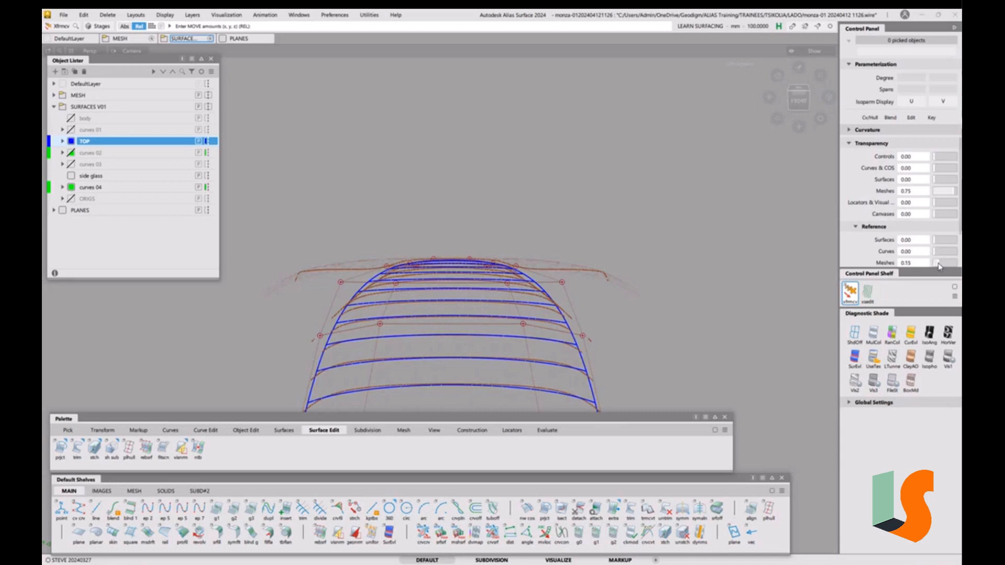
pyautogui.moveTo(938, 266); pyautogui.dragTo(951, 265)
pyautogui.moveTo(955, 195); pyautogui.dragTo(961, 195)
pyautogui.moveTo(952, 195); pyautogui.dragTo(940, 194)
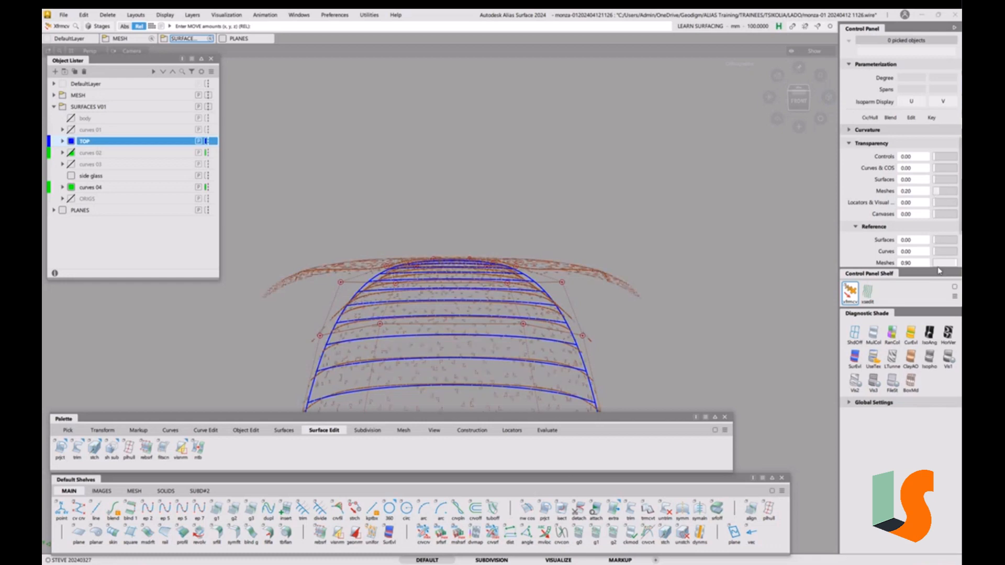
# Push the Quality Mesh Density slider up to its maximum 1.000
pyautogui.scroll(-1, 853, 238)
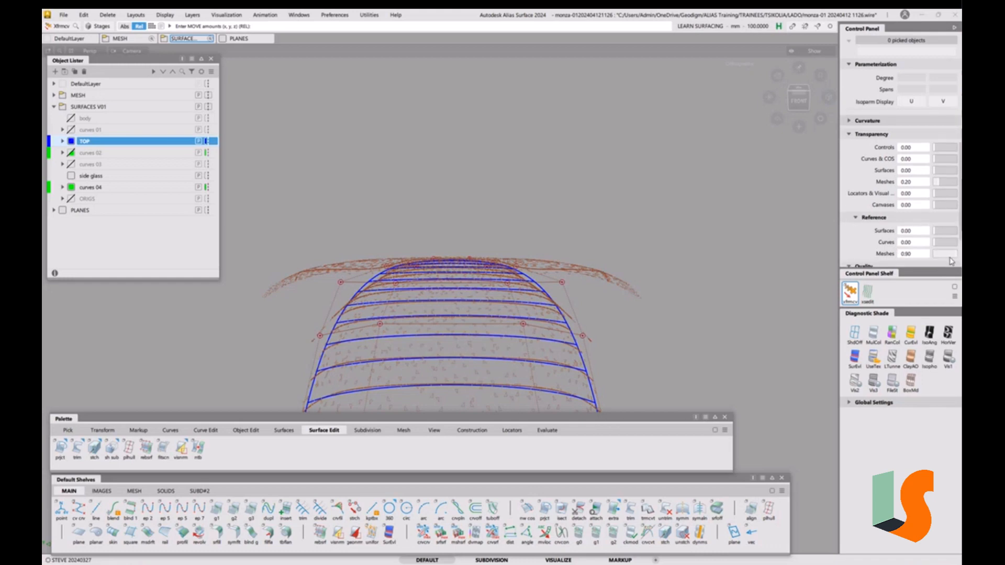
pyautogui.moveTo(952, 254)
pyautogui.mouseDown()
pyautogui.moveTo(936, 258)
pyautogui.moveTo(953, 257)
pyautogui.mouseUp()
pyautogui.click(919, 254)
pyautogui.scroll(-2, 921, 197)
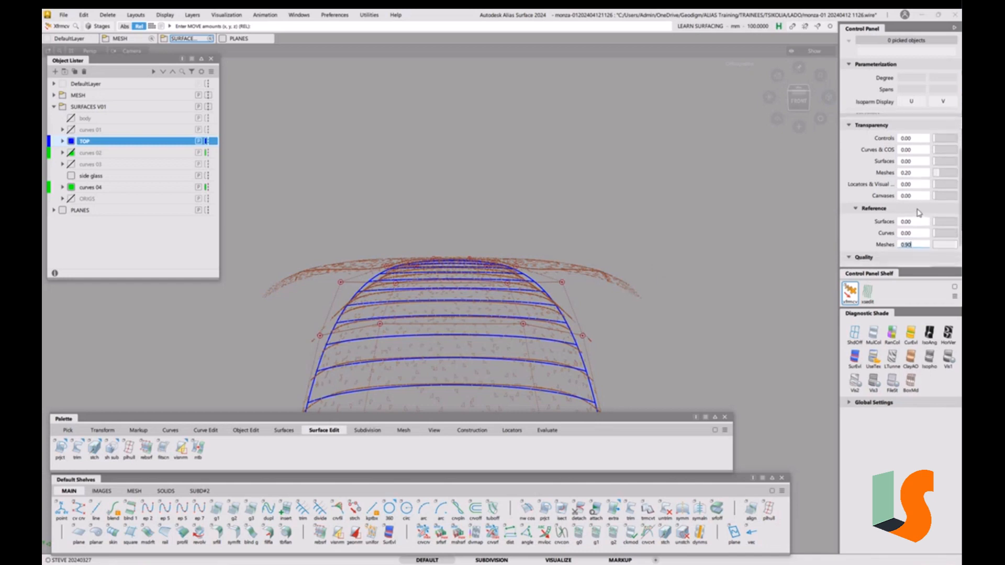
pyautogui.scroll(-2, 916, 223)
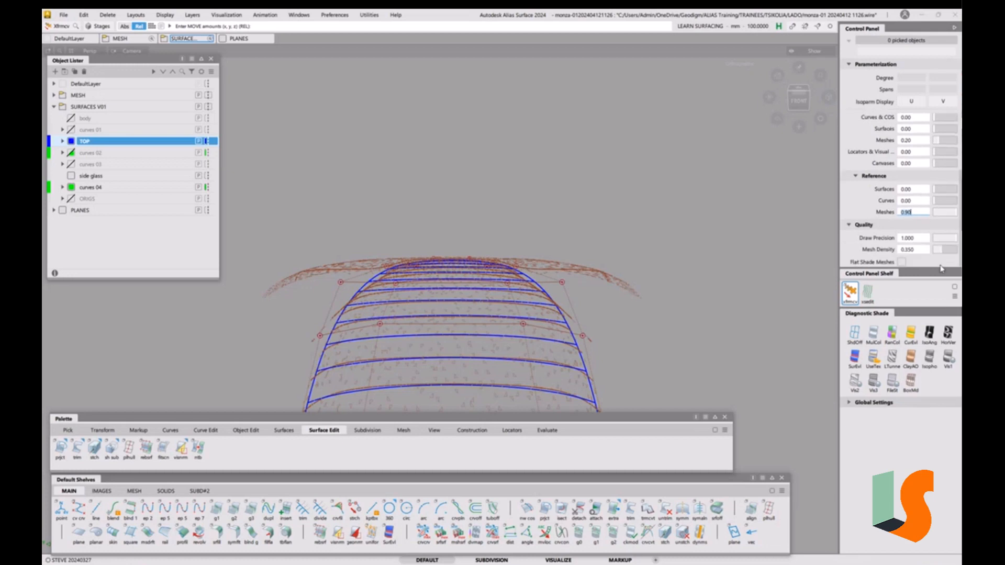
pyautogui.moveTo(945, 253); pyautogui.dragTo(952, 257)
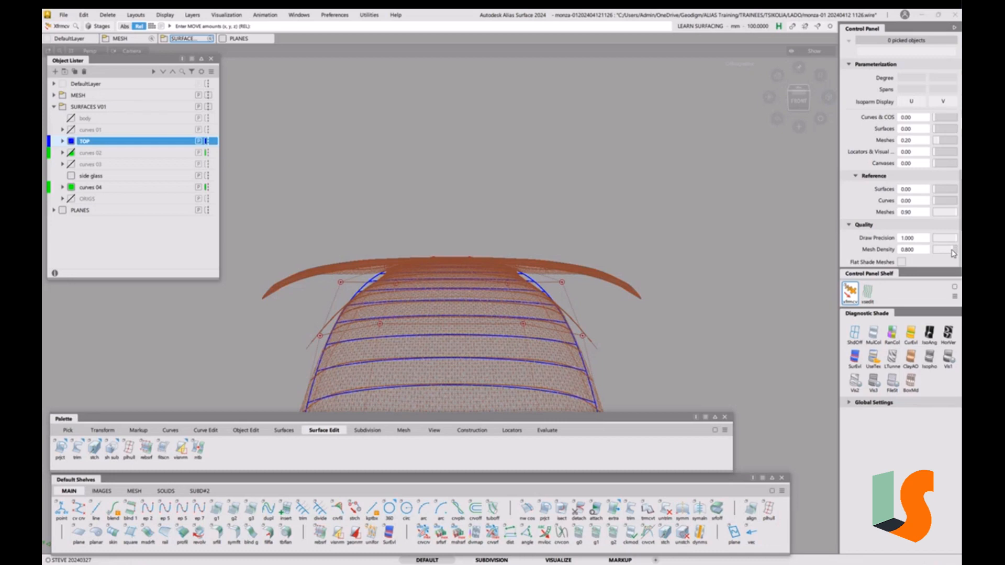
pyautogui.moveTo(955, 253); pyautogui.dragTo(961, 253)
# Set Meshes transparency to 0.90 and drop Mesh Density to 0.000
pyautogui.moveTo(937, 140); pyautogui.dragTo(958, 144)
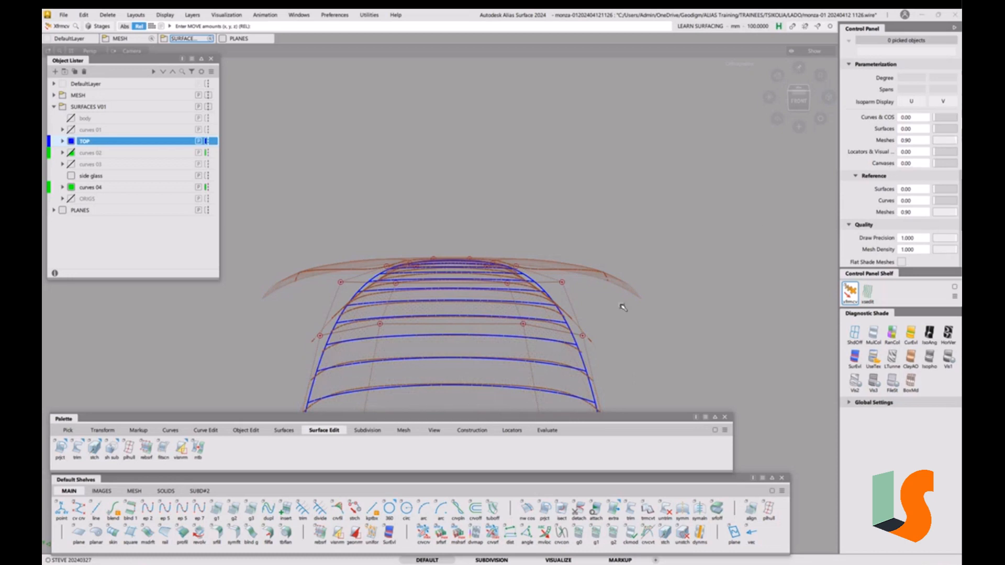
pyautogui.moveTo(936, 250); pyautogui.dragTo(921, 262)
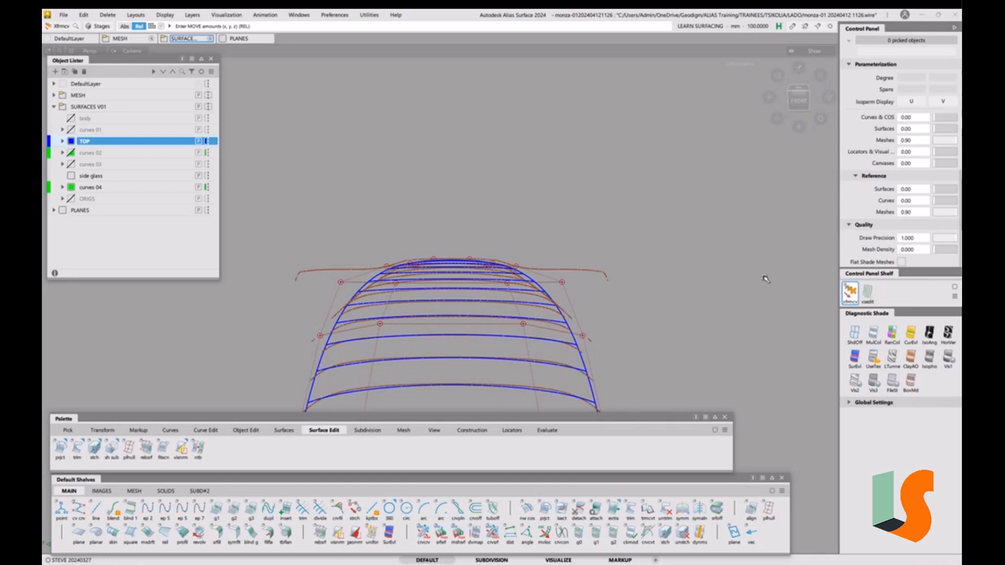
pyautogui.hotkey('shift', 'alt')
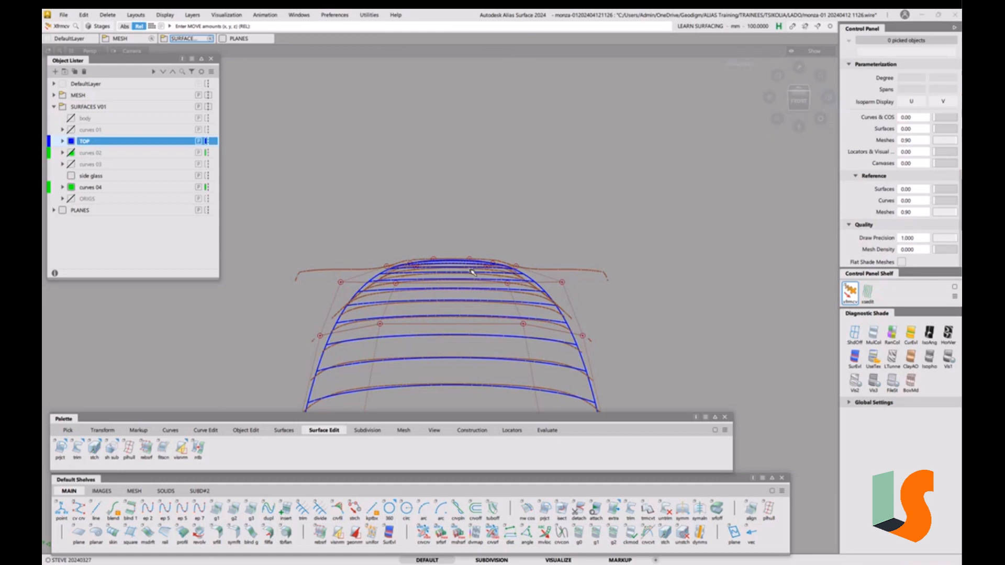
pyautogui.hotkey('shift', 'alt')
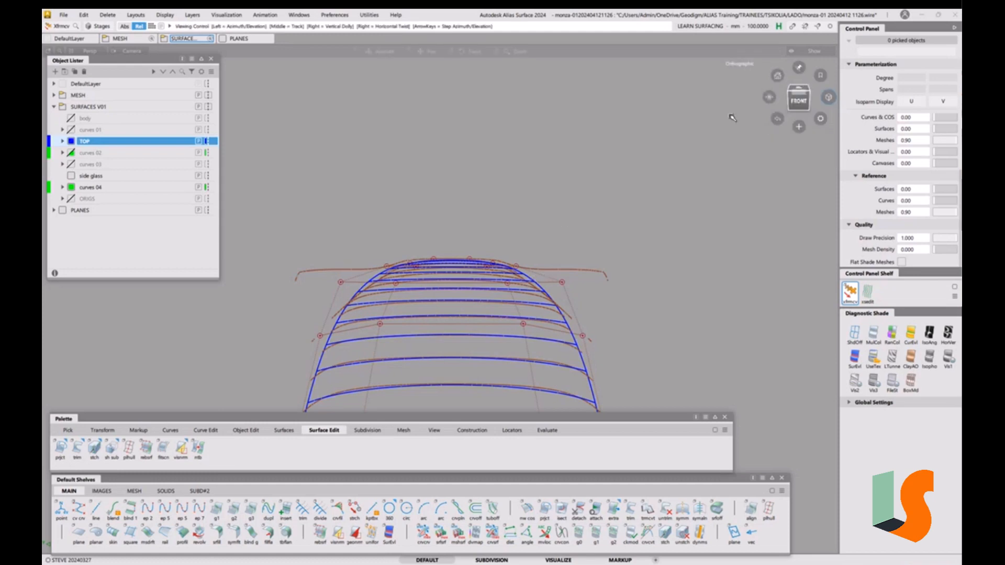
# Zoom in on the roof's front edge and pick a control vertex near its upper-left
pyautogui.click(770, 97)
pyautogui.moveTo(439, 214); pyautogui.dragTo(440, 182, button='right')
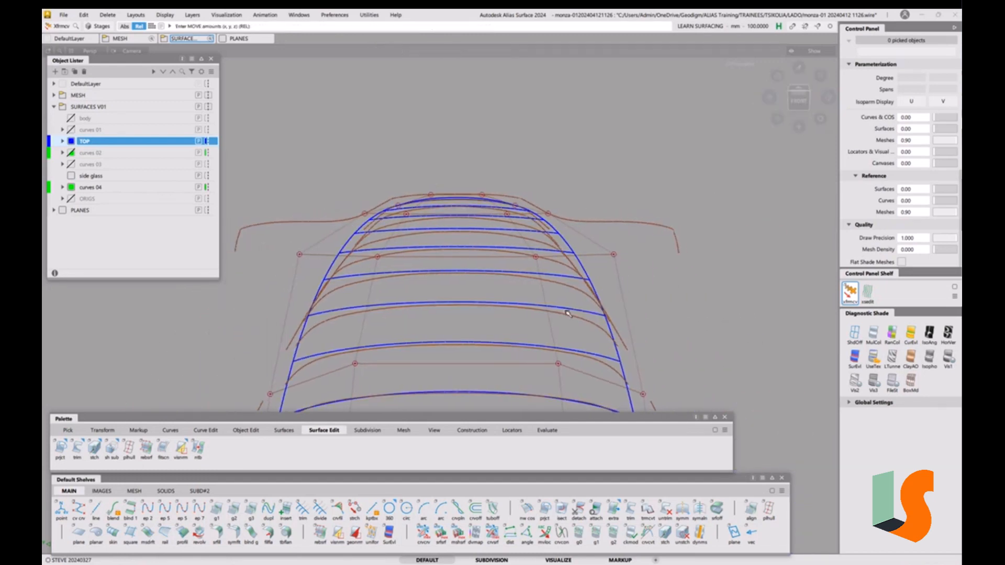
pyautogui.keyDown('alt'); pyautogui.keyDown('shift'); pyautogui.moveTo(479, 269); pyautogui.dragTo(508, 245, button='right'); pyautogui.keyUp('shift'); pyautogui.keyUp('alt')
pyautogui.keyDown('alt'); pyautogui.keyDown('shift'); pyautogui.moveTo(507, 245); pyautogui.dragTo(529, 240, button='middle'); pyautogui.keyUp('shift'); pyautogui.keyUp('alt')
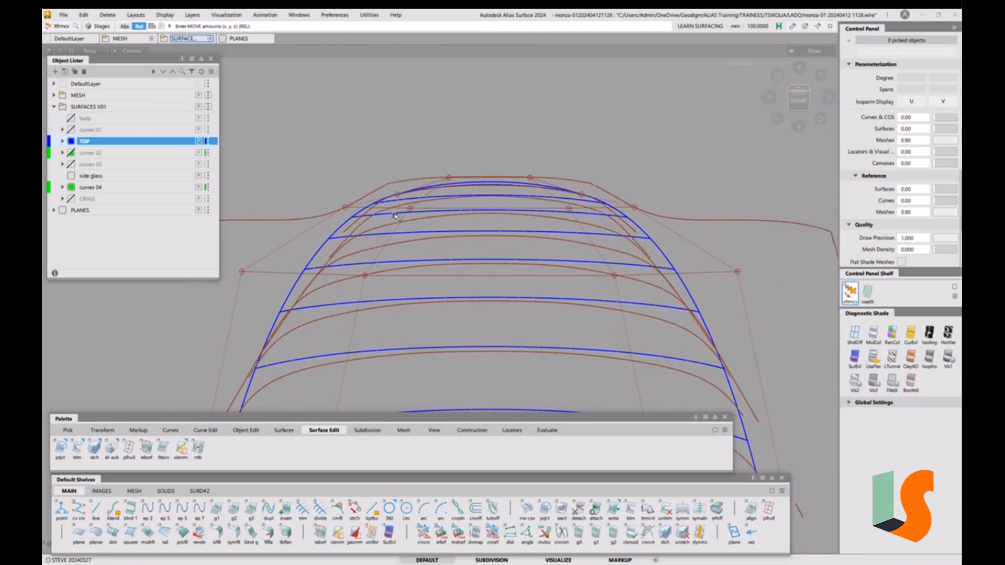
pyautogui.press('space')
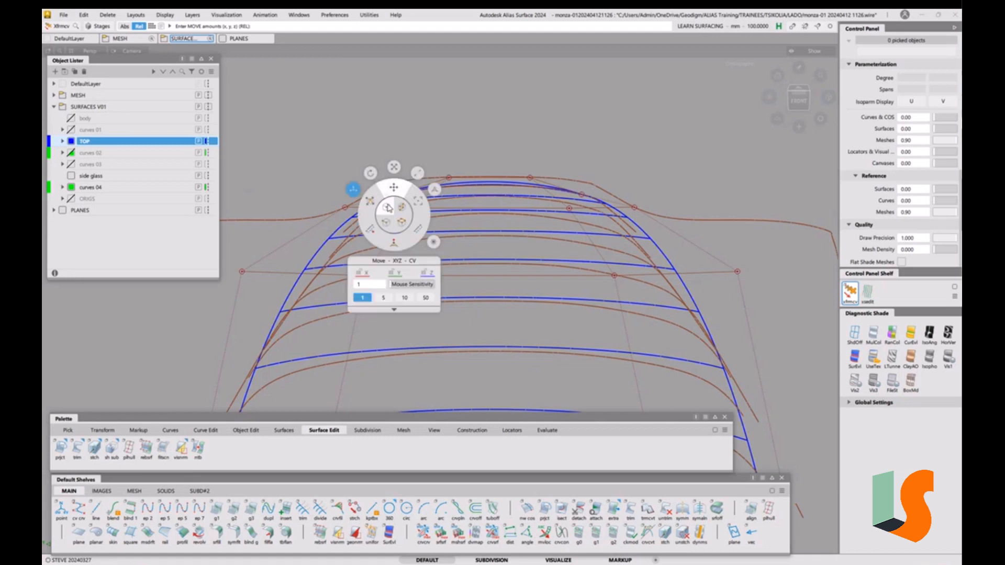
pyautogui.press('space')
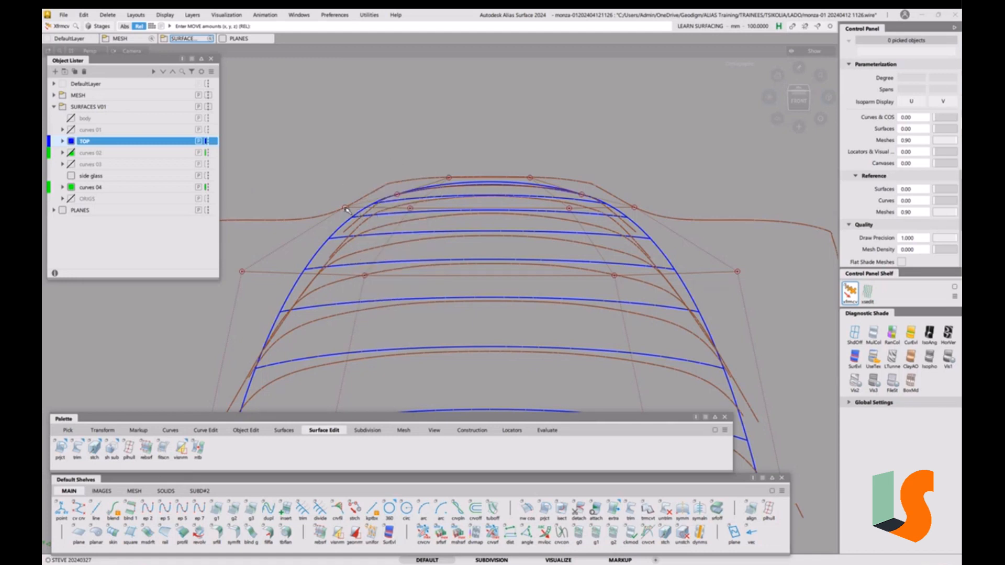
pyautogui.click(345, 209)
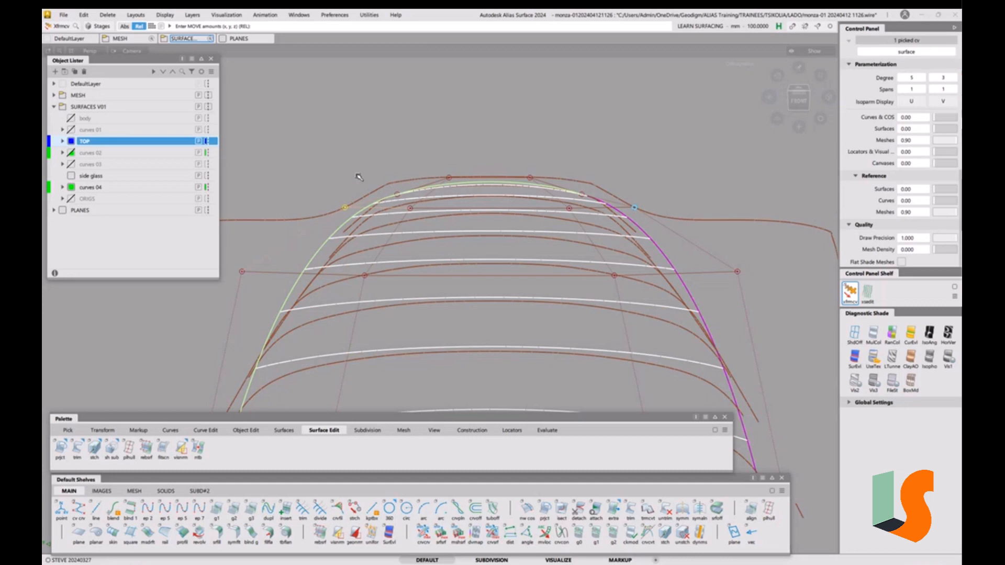
# Pull several roof control vertices down in Z to bring the sections toward the scan curves
pyautogui.click(242, 272)
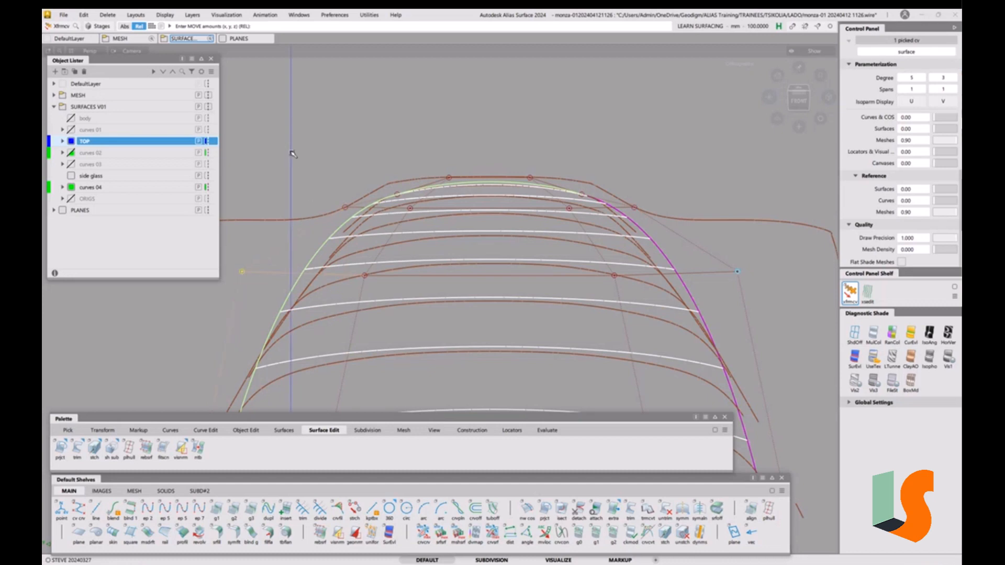
pyautogui.moveTo(292, 152); pyautogui.dragTo(340, 201)
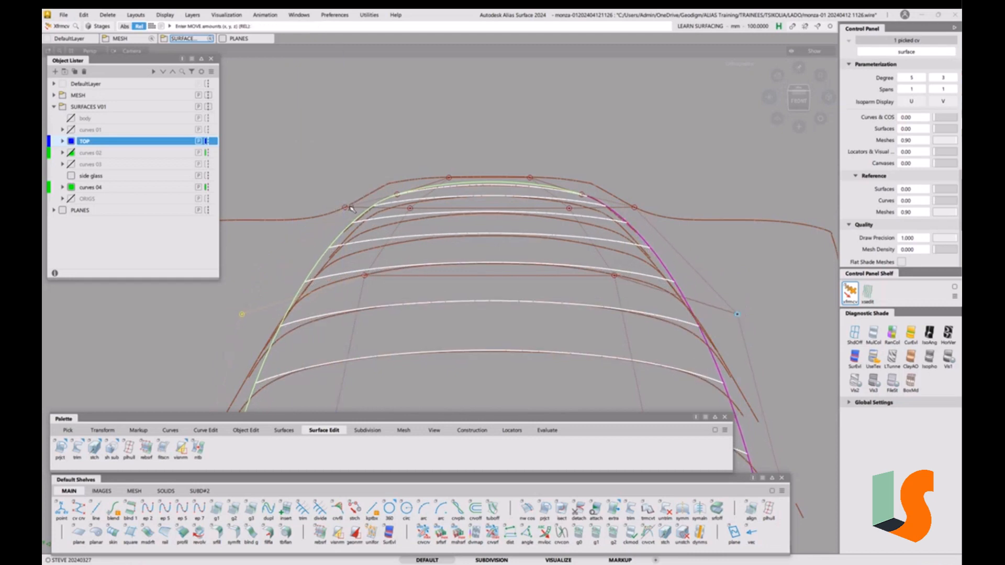
pyautogui.click(345, 208)
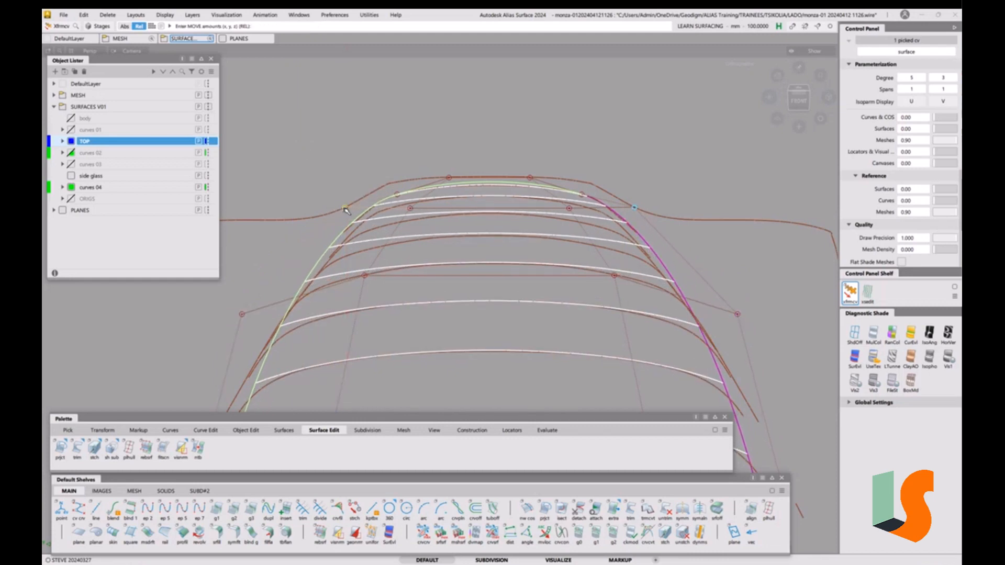
pyautogui.moveTo(314, 159); pyautogui.dragTo(313, 182)
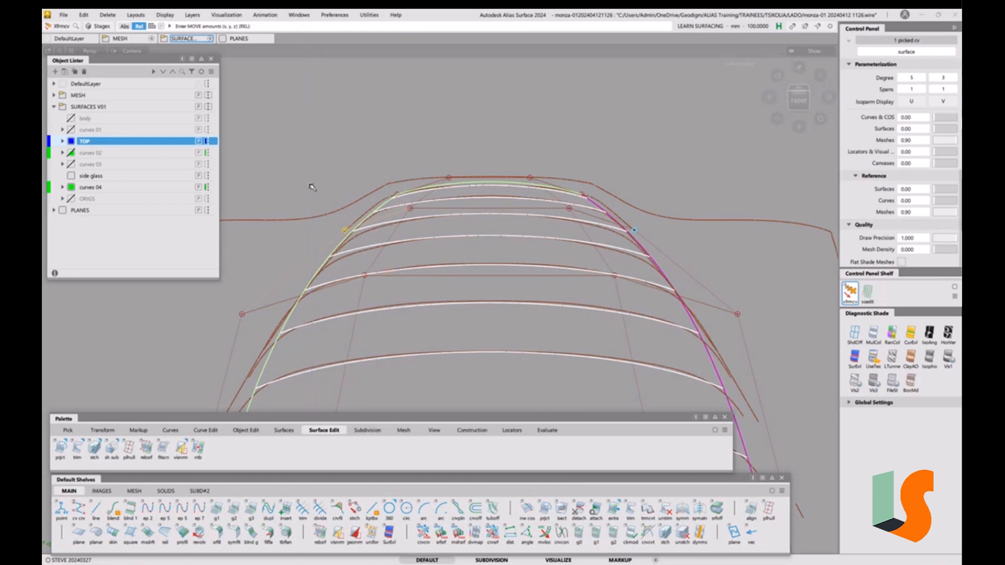
pyautogui.click(243, 315)
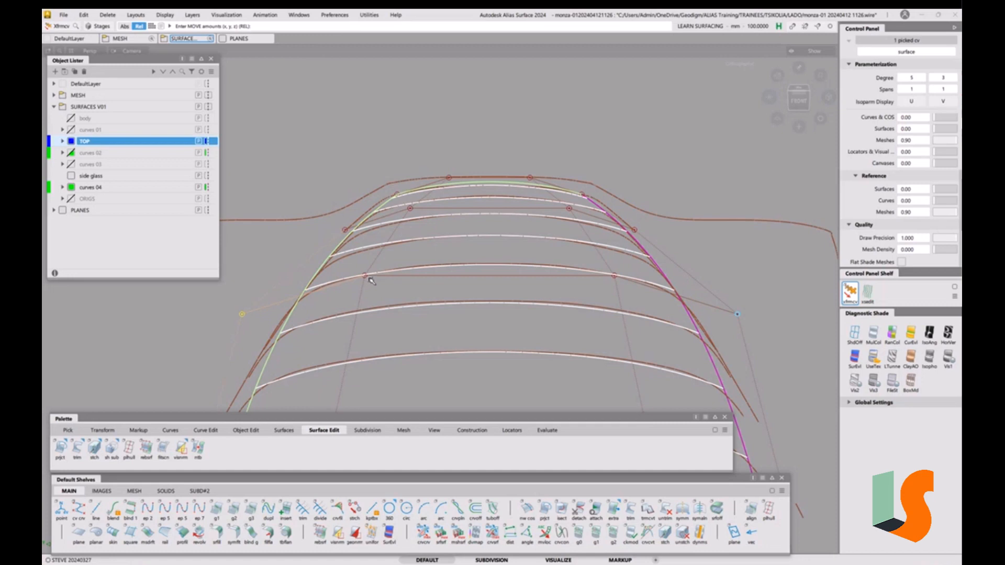
pyautogui.click(365, 275)
pyautogui.moveTo(299, 153); pyautogui.dragTo(339, 139, button='right')
# Lower the lower-left and upper-left control vertices and raise the mid-side row
pyautogui.click(411, 208)
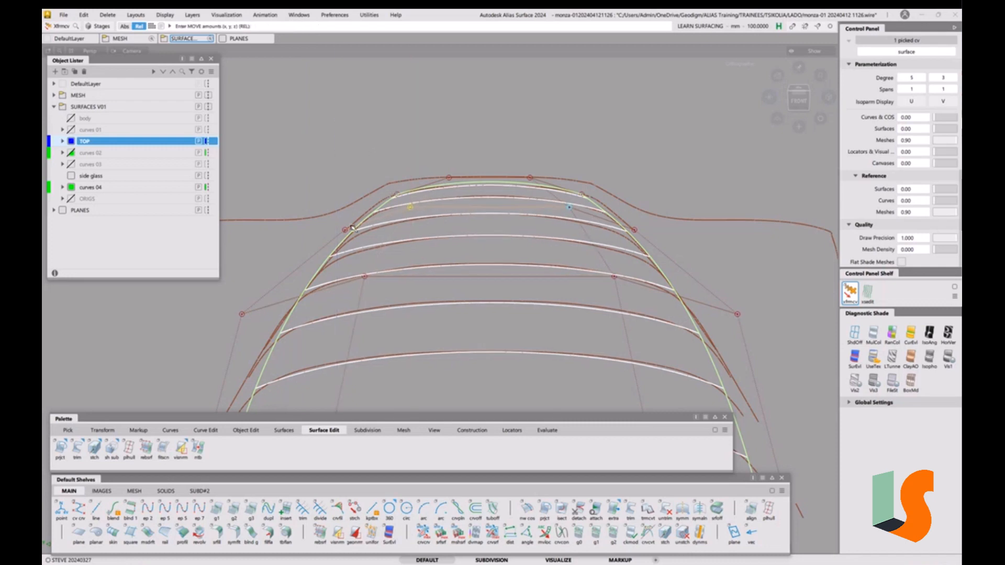
pyautogui.moveTo(243, 316); pyautogui.dragTo(245, 317)
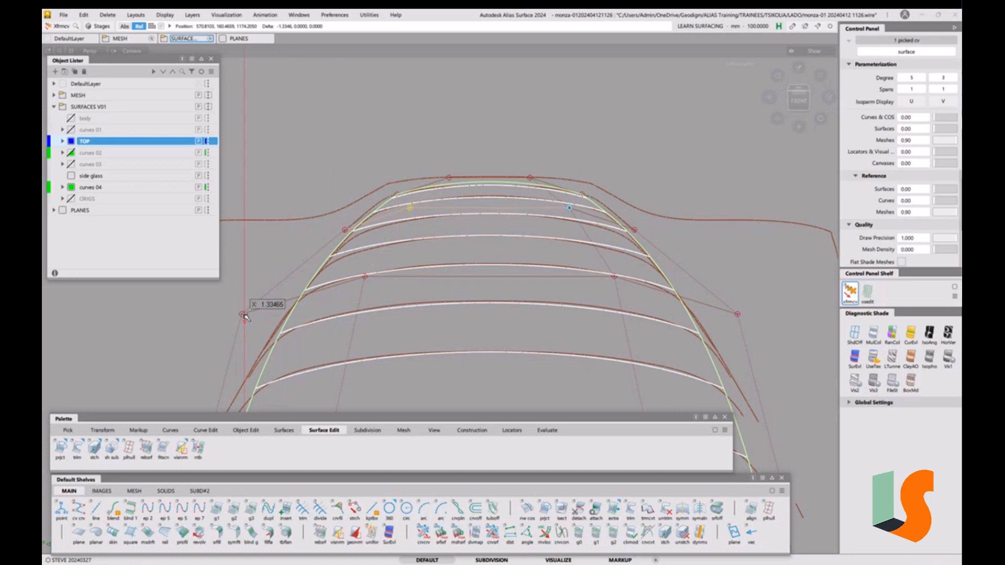
pyautogui.click(243, 315)
pyautogui.moveTo(151, 317); pyautogui.dragTo(153, 323, button='right')
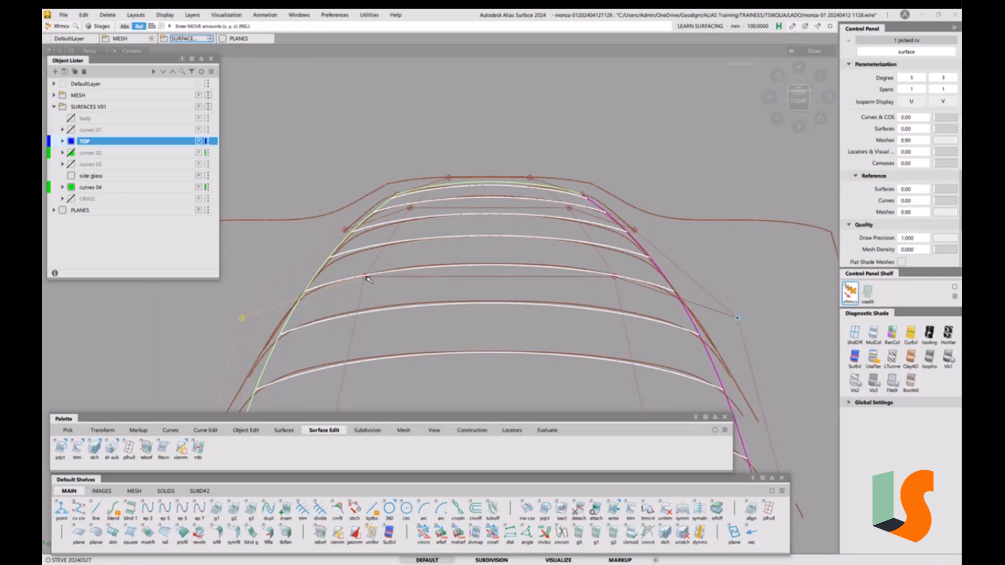
pyautogui.click(366, 277)
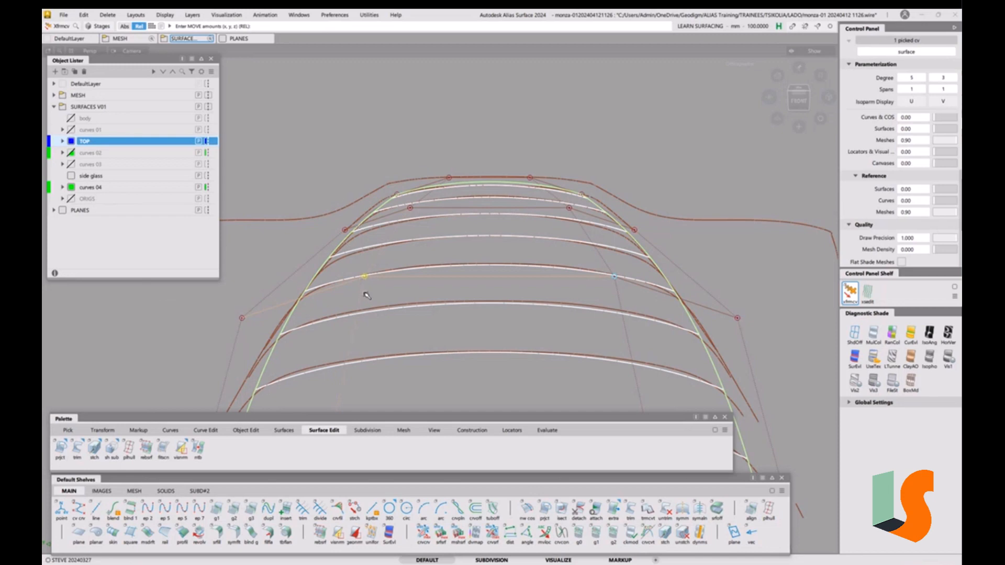
pyautogui.moveTo(314, 181); pyautogui.dragTo(316, 176, button='right')
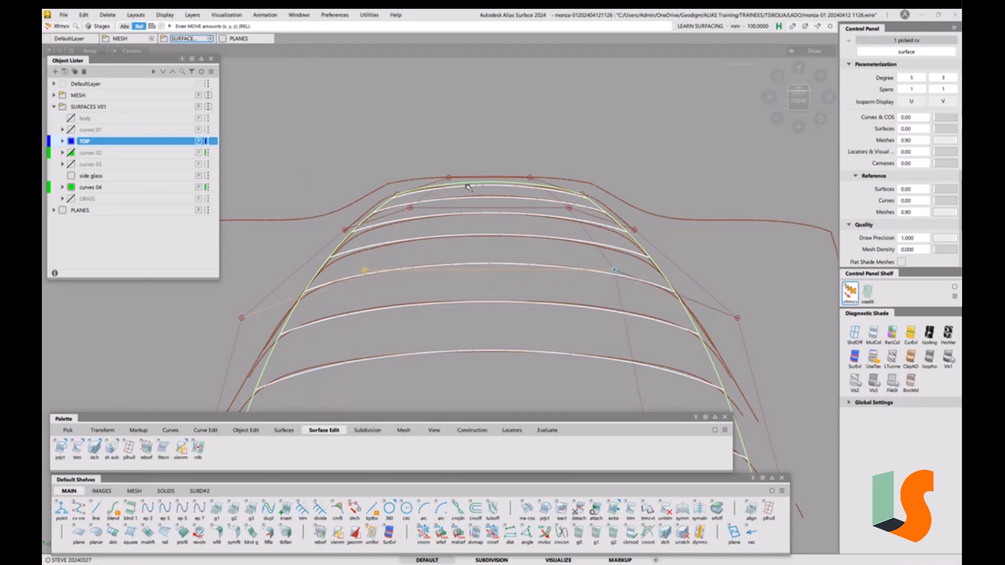
pyautogui.click(410, 208)
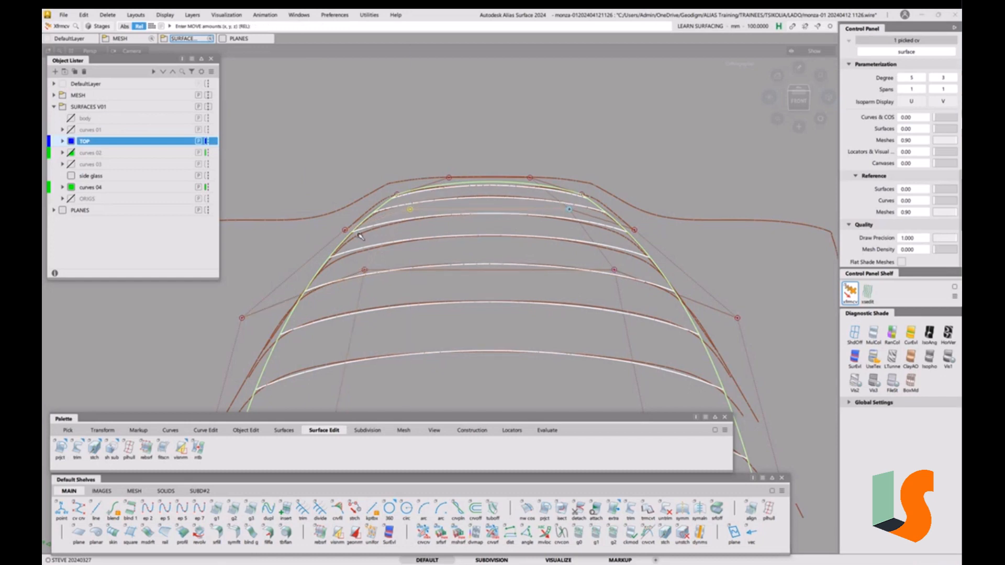
pyautogui.moveTo(345, 230); pyautogui.dragTo(346, 238, button='right')
# Fine-tune the left-shoulder control vertex, lowering it to -1.1457 in Z
pyautogui.click(410, 210)
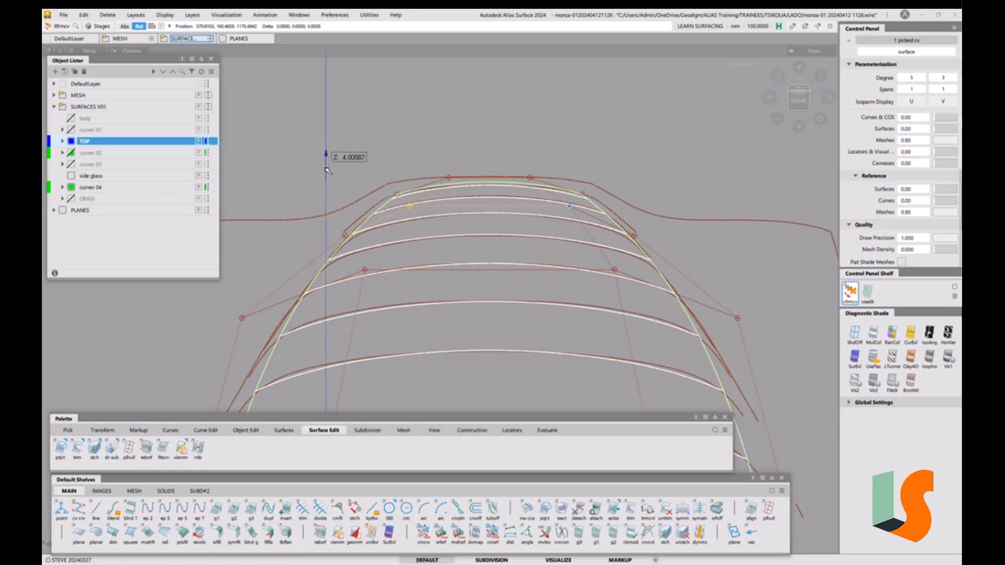
pyautogui.click(347, 236)
pyautogui.moveTo(347, 236)
pyautogui.mouseDown(button='right')
pyautogui.moveTo(346, 219)
pyautogui.moveTo(345, 232)
pyautogui.mouseUp(button='right')
pyautogui.moveTo(242, 317); pyautogui.dragTo(244, 319, button='right')
pyautogui.click(365, 270)
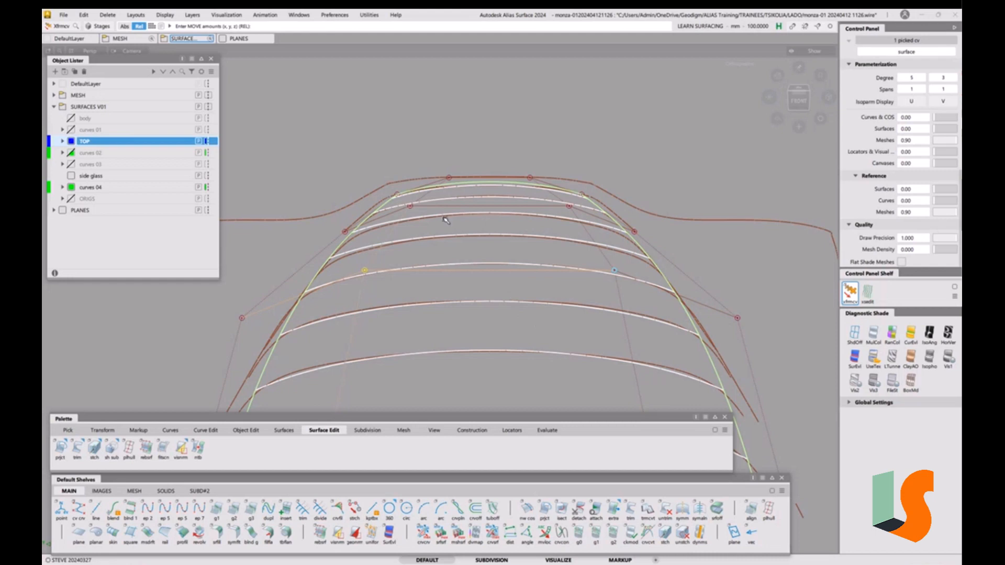
pyautogui.keyDown('alt'); pyautogui.keyDown('shift'); pyautogui.moveTo(455, 230); pyautogui.dragTo(453, 232, button='right'); pyautogui.keyUp('shift'); pyautogui.keyUp('alt')
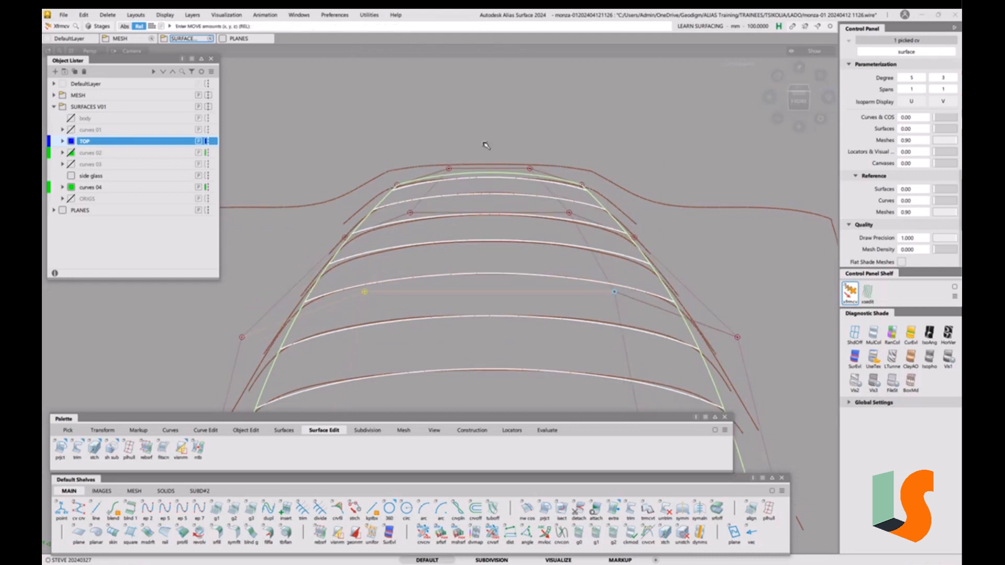
pyautogui.keyDown('alt'); pyautogui.keyDown('shift'); pyautogui.moveTo(486, 146); pyautogui.dragTo(471, 256, button='right'); pyautogui.keyUp('shift'); pyautogui.keyUp('alt')
pyautogui.keyDown('alt'); pyautogui.keyDown('shift'); pyautogui.moveTo(471, 256); pyautogui.dragTo(486, 140, button='middle'); pyautogui.keyUp('shift'); pyautogui.keyUp('alt')
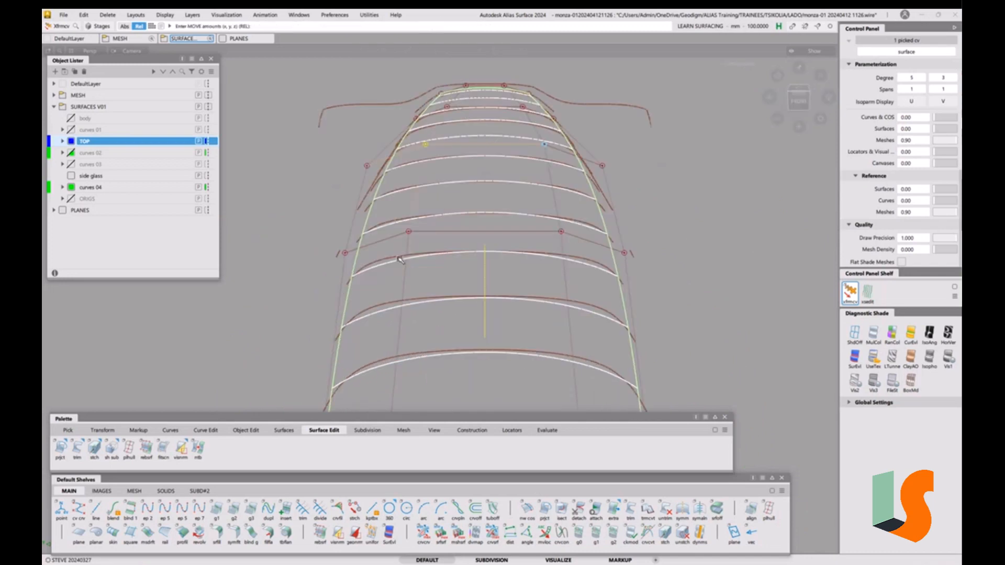
pyautogui.keyDown('alt'); pyautogui.keyDown('shift'); pyautogui.moveTo(432, 227); pyautogui.dragTo(442, 272, button='right'); pyautogui.keyUp('shift'); pyautogui.keyUp('alt')
pyautogui.keyDown('alt'); pyautogui.keyDown('shift'); pyautogui.moveTo(439, 237); pyautogui.dragTo(454, 267, button='right'); pyautogui.keyUp('shift'); pyautogui.keyUp('alt')
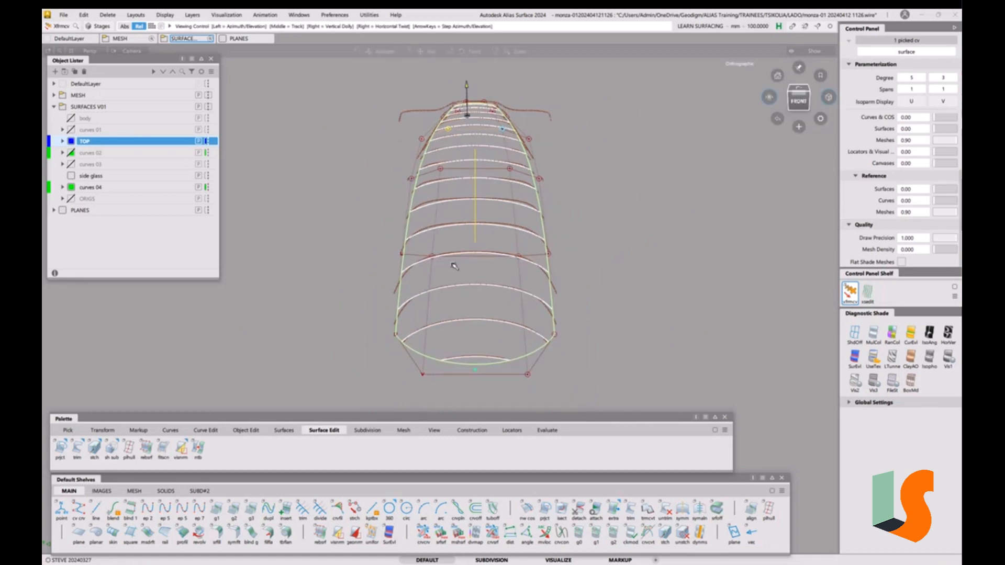
pyautogui.keyDown('alt'); pyautogui.keyDown('shift'); pyautogui.moveTo(453, 267); pyautogui.dragTo(427, 272, button='middle'); pyautogui.keyUp('shift'); pyautogui.keyUp('alt')
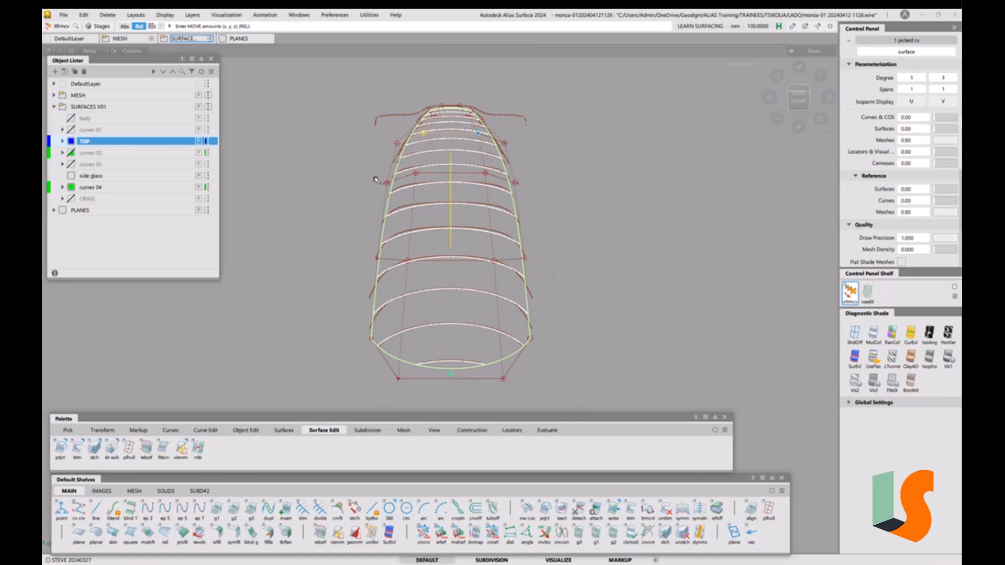
pyautogui.scroll(5, 381, 253)
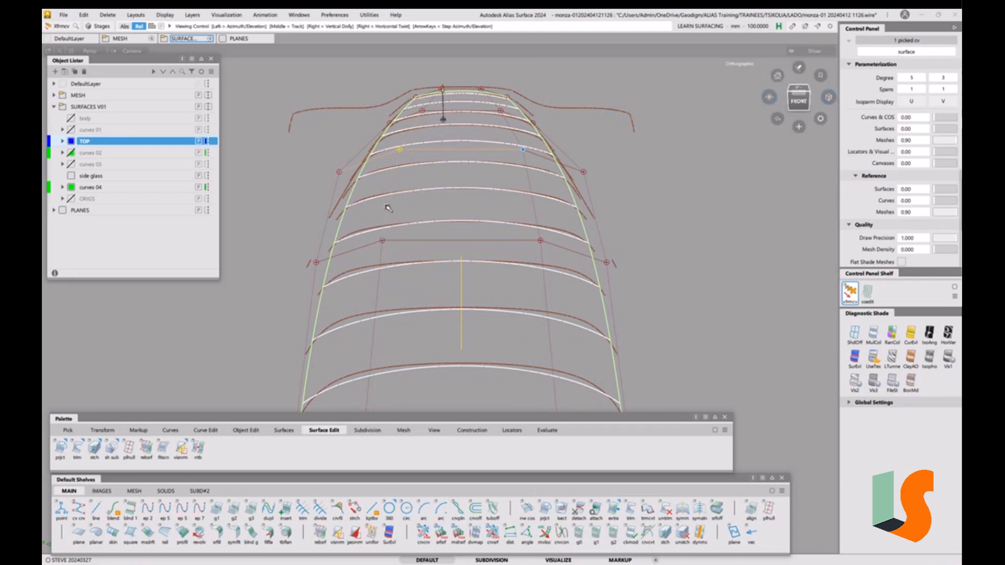
pyautogui.keyDown('alt'); pyautogui.keyDown('shift'); pyautogui.moveTo(389, 211); pyautogui.dragTo(392, 224, button='right'); pyautogui.keyUp('shift'); pyautogui.keyUp('alt')
pyautogui.keyDown('alt'); pyautogui.keyDown('shift'); pyautogui.moveTo(417, 243); pyautogui.dragTo(407, 223, button='middle'); pyautogui.keyUp('shift'); pyautogui.keyUp('alt')
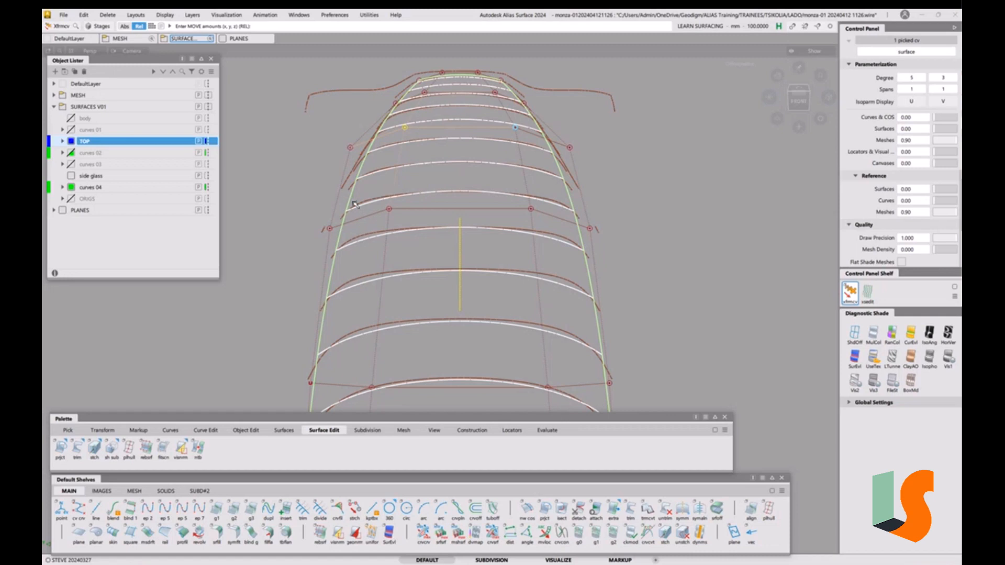
# Raise the left-side edge vertex and the inner hull row slightly to follow the mesh sections
pyautogui.click(327, 229)
pyautogui.moveTo(261, 332); pyautogui.dragTo(262, 315, button='right')
pyautogui.click(389, 209)
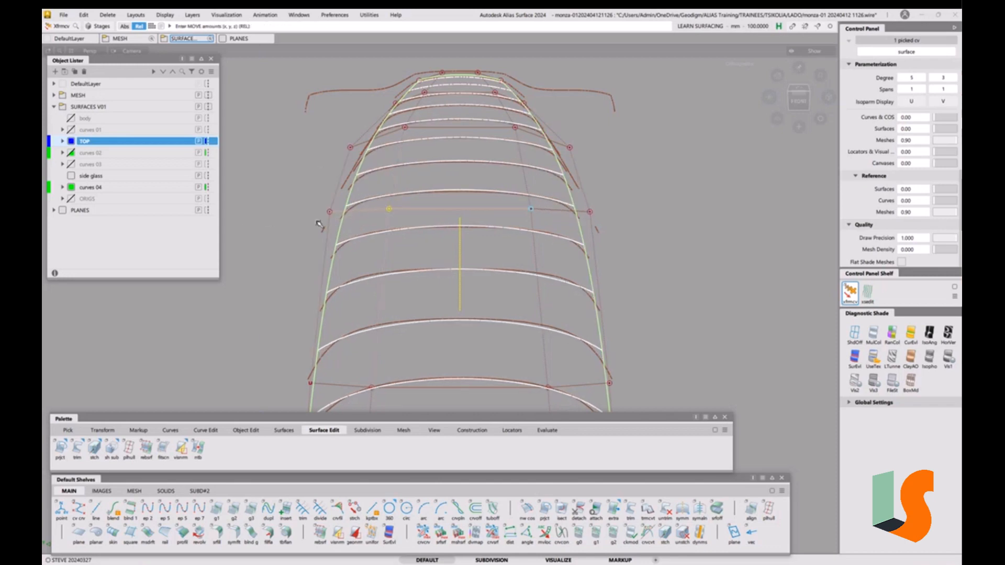
pyautogui.moveTo(432, 141)
pyautogui.keyDown('alt'); pyautogui.keyDown('shift'); pyautogui.mouseDown(button='right')
pyautogui.moveTo(428, 179)
pyautogui.moveTo(449, 193)
pyautogui.moveTo(439, 223)
pyautogui.moveTo(411, 184)
pyautogui.moveTo(421, 146)
pyautogui.mouseUp(button='right'); pyautogui.keyUp('shift'); pyautogui.keyUp('alt')
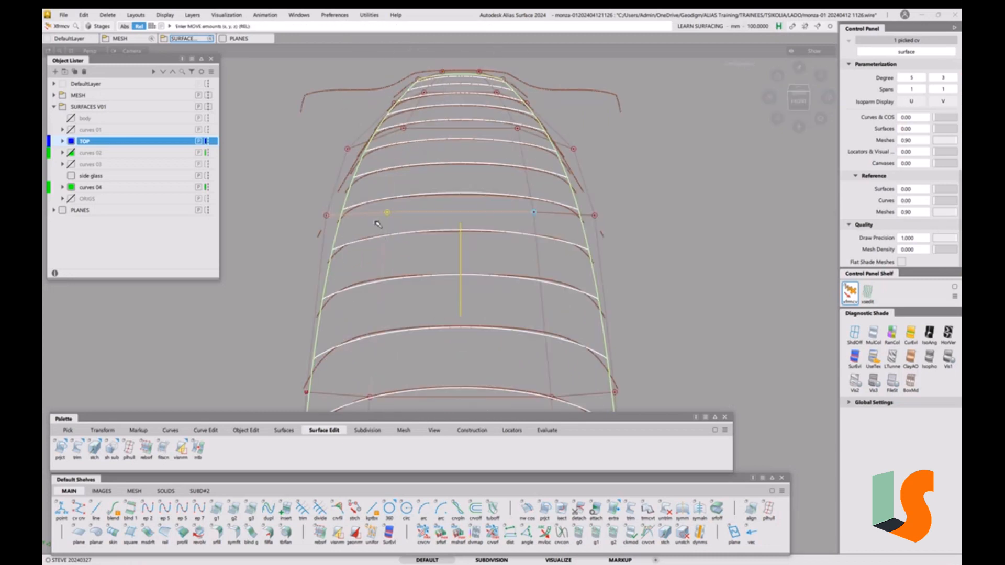
pyautogui.click(325, 216)
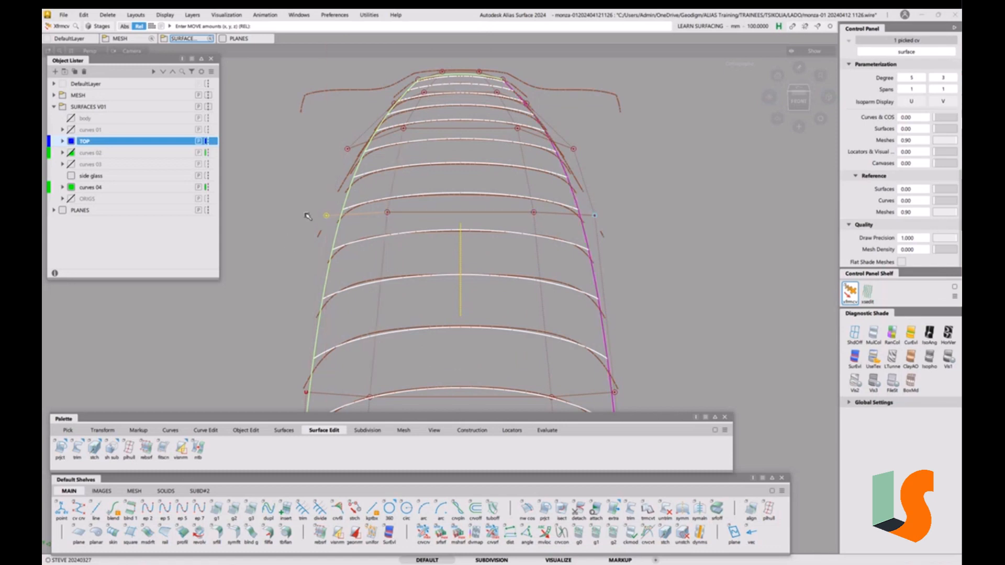
pyautogui.click(387, 212)
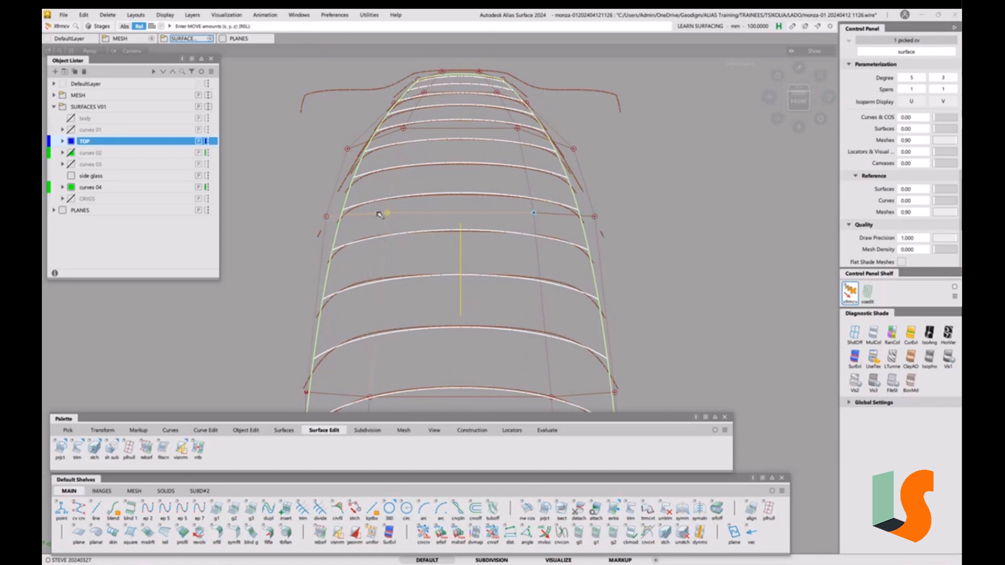
pyautogui.moveTo(299, 255); pyautogui.dragTo(300, 256)
pyautogui.keyDown('alt'); pyautogui.keyDown('shift'); pyautogui.moveTo(410, 313); pyautogui.dragTo(413, 323, button='right'); pyautogui.keyUp('shift'); pyautogui.keyUp('alt')
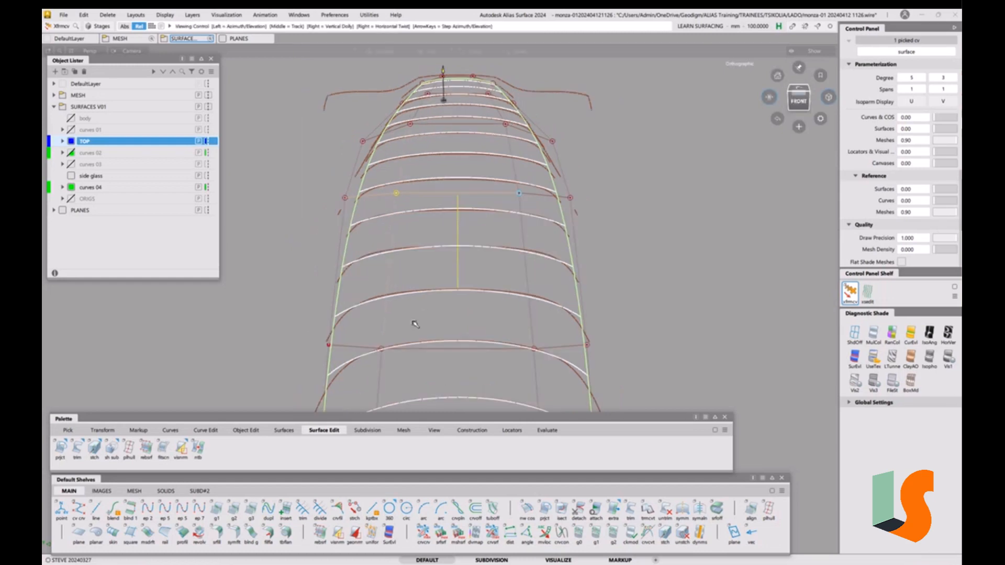
pyautogui.keyDown('alt'); pyautogui.keyDown('shift'); pyautogui.moveTo(413, 322); pyautogui.dragTo(418, 274, button='middle'); pyautogui.keyUp('shift'); pyautogui.keyUp('alt')
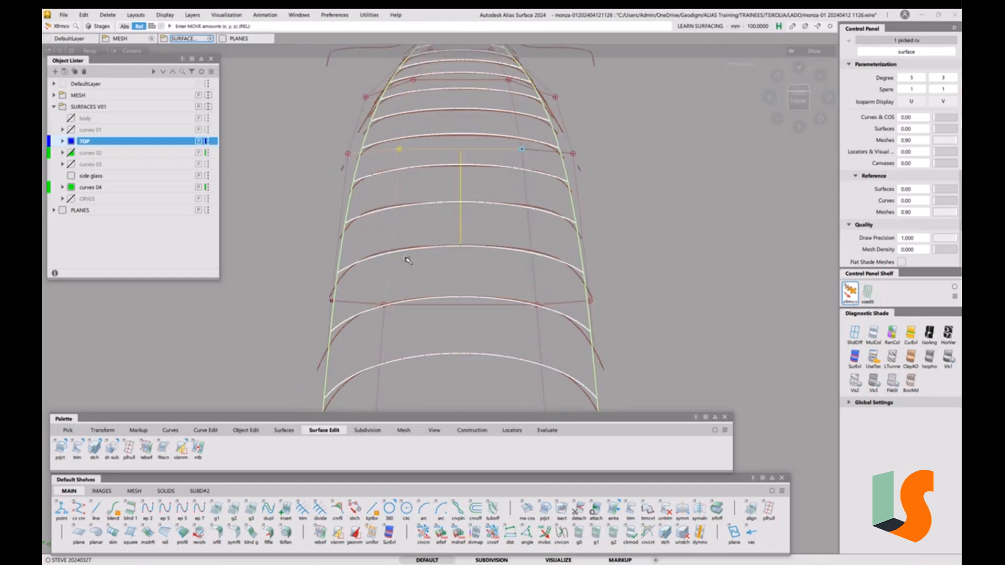
# Raise the lower control vertex rows slightly to match the red scan-mesh section curves
pyautogui.click(331, 301)
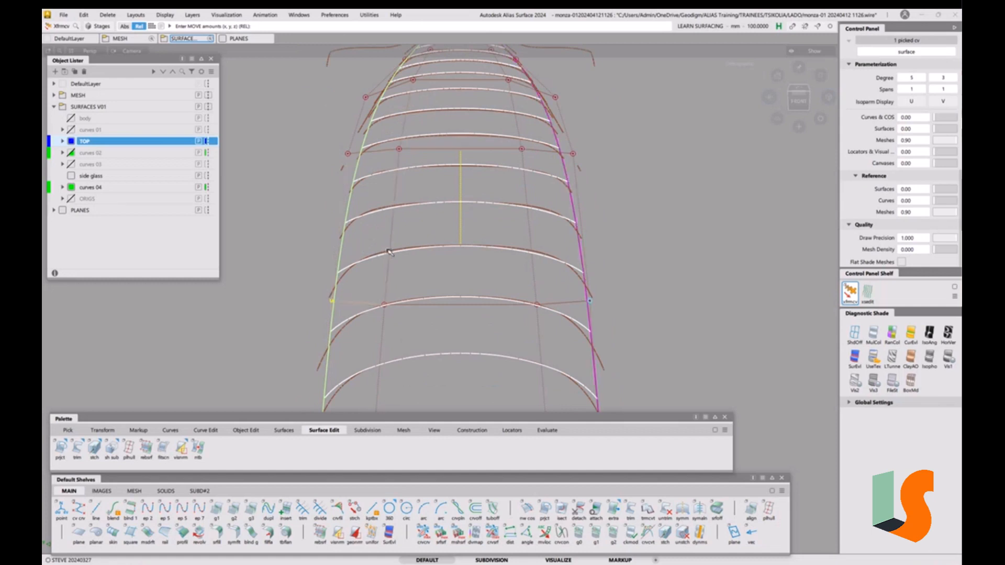
pyautogui.moveTo(303, 285); pyautogui.dragTo(305, 283)
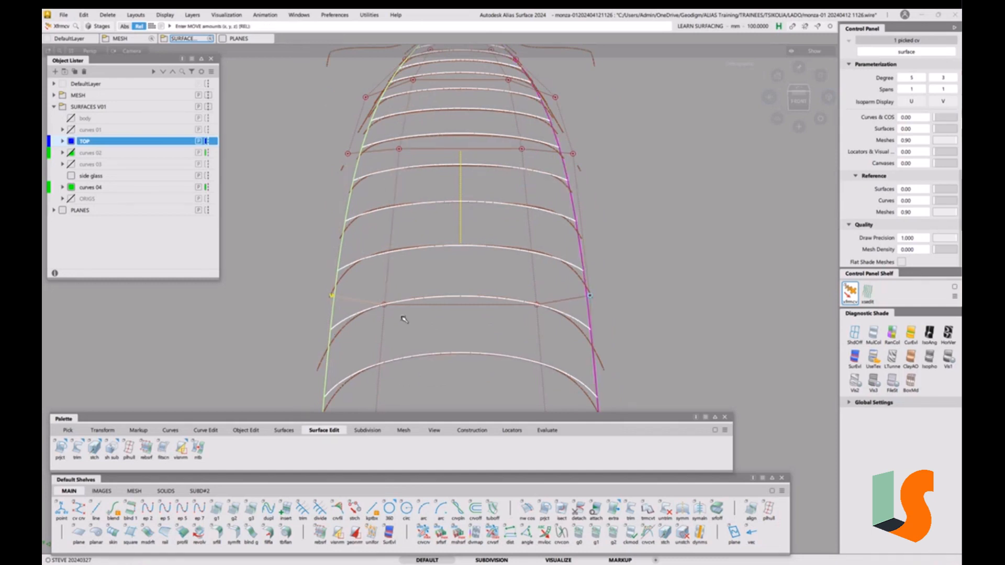
pyautogui.click(385, 304)
pyautogui.moveTo(385, 304); pyautogui.dragTo(384, 302, button='right')
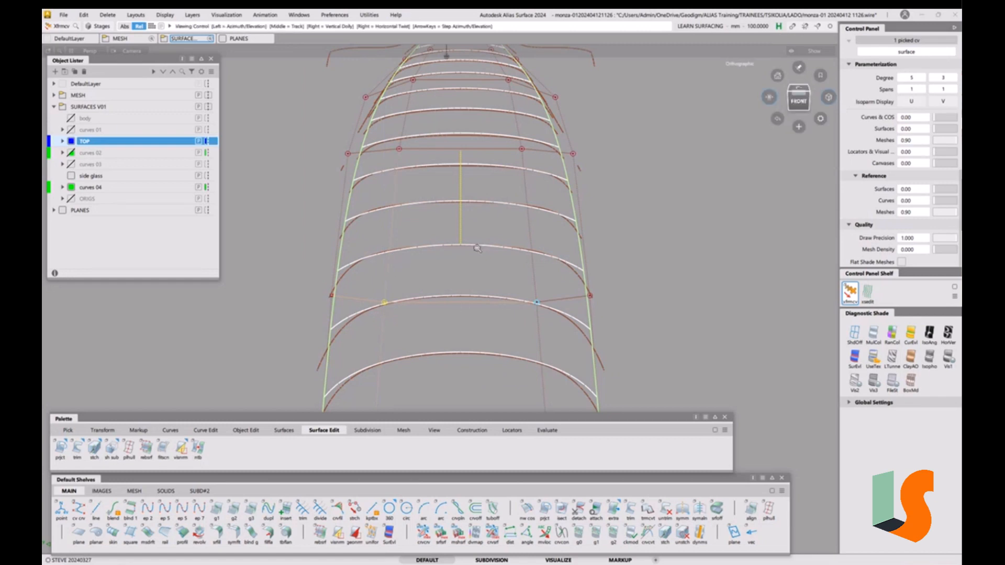
pyautogui.keyDown('alt'); pyautogui.keyDown('shift'); pyautogui.moveTo(477, 245); pyautogui.dragTo(485, 295, button='right'); pyautogui.keyUp('shift'); pyautogui.keyUp('alt')
pyautogui.keyDown('alt'); pyautogui.keyDown('shift'); pyautogui.moveTo(434, 201); pyautogui.dragTo(422, 304, button='middle'); pyautogui.keyUp('shift'); pyautogui.keyUp('alt')
pyautogui.keyDown('alt'); pyautogui.keyDown('shift'); pyautogui.moveTo(421, 303); pyautogui.dragTo(415, 265, button='right'); pyautogui.keyUp('shift'); pyautogui.keyUp('alt')
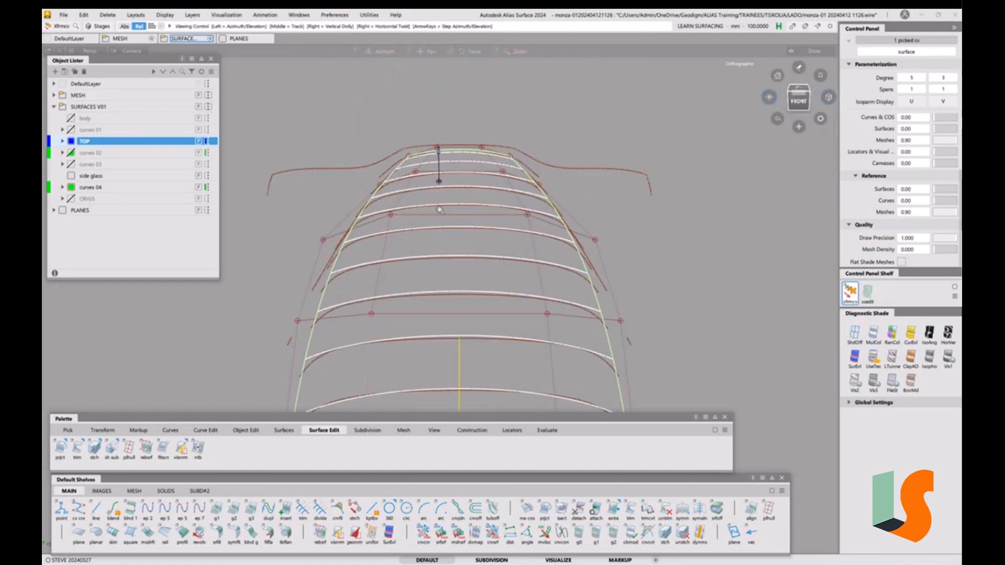
pyautogui.keyDown('alt'); pyautogui.keyDown('shift'); pyautogui.moveTo(415, 265); pyautogui.dragTo(456, 225, button='middle'); pyautogui.keyUp('shift'); pyautogui.keyUp('alt')
# Pick the remaining right-edge roof control vertices, re-frame the roof and clear the pick
pyautogui.click(334, 286)
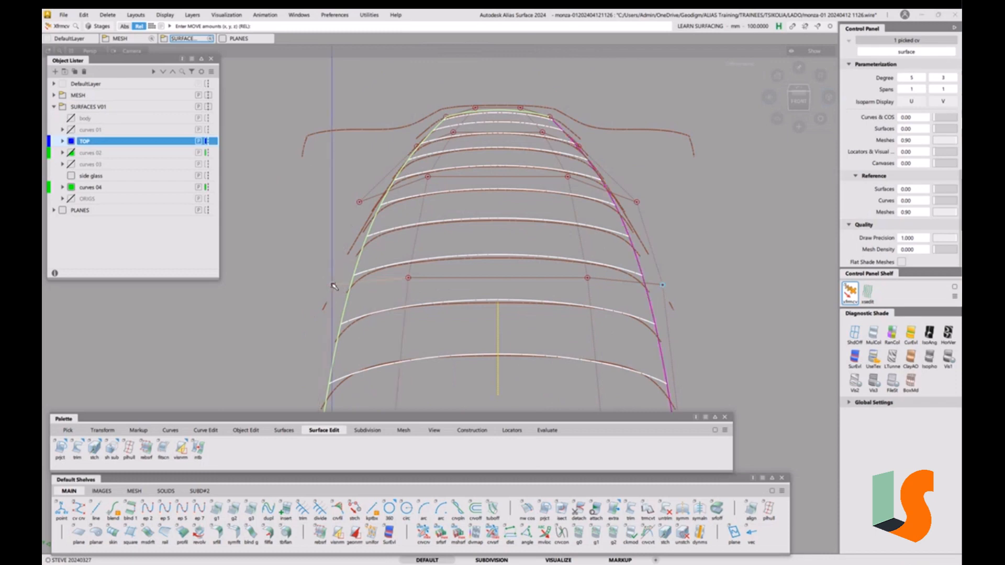
pyautogui.click(409, 278)
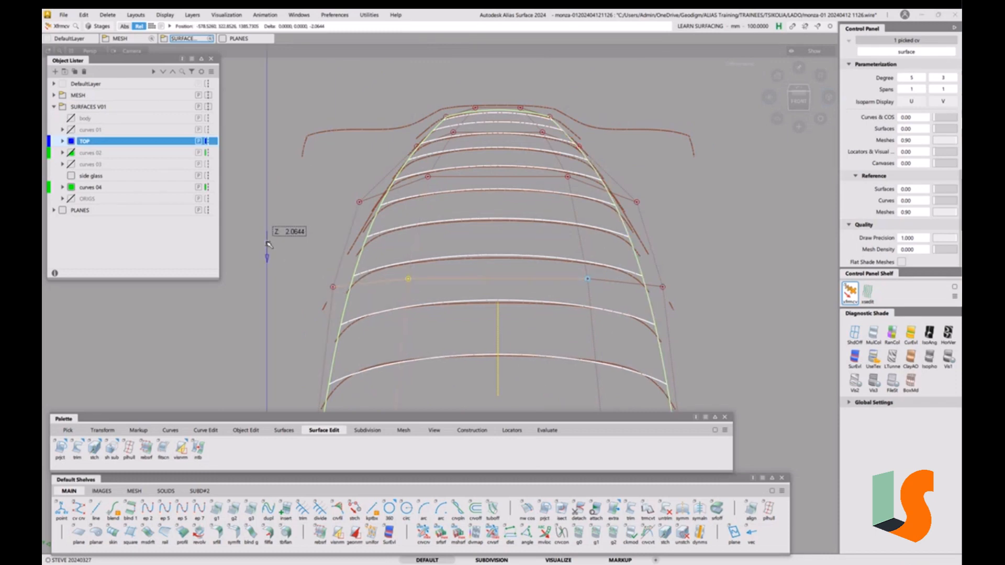
pyautogui.click(427, 177)
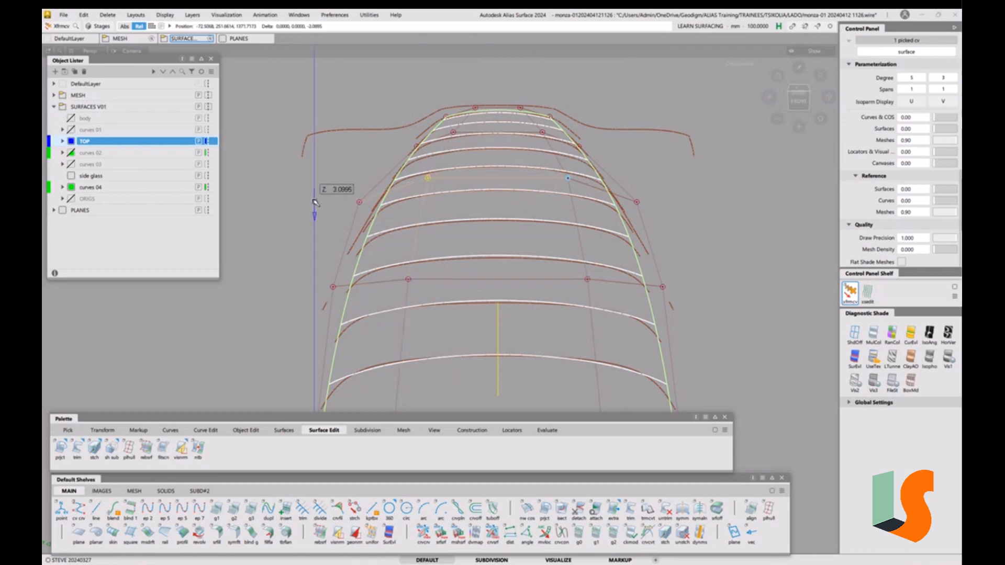
pyautogui.click(359, 203)
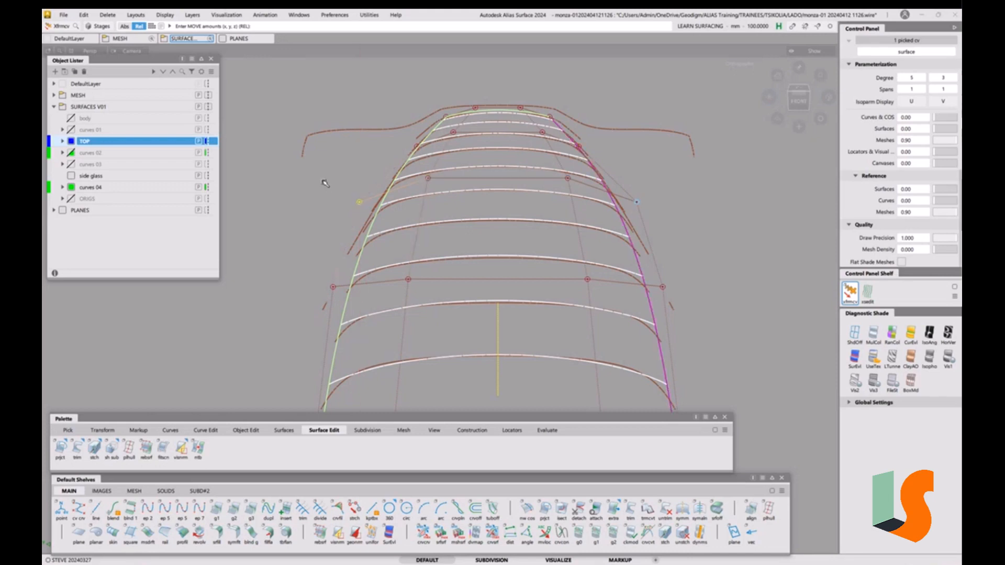
pyautogui.keyDown('alt'); pyautogui.keyDown('shift'); pyautogui.moveTo(458, 202); pyautogui.dragTo(472, 270, button='right'); pyautogui.keyUp('shift'); pyautogui.keyUp('alt')
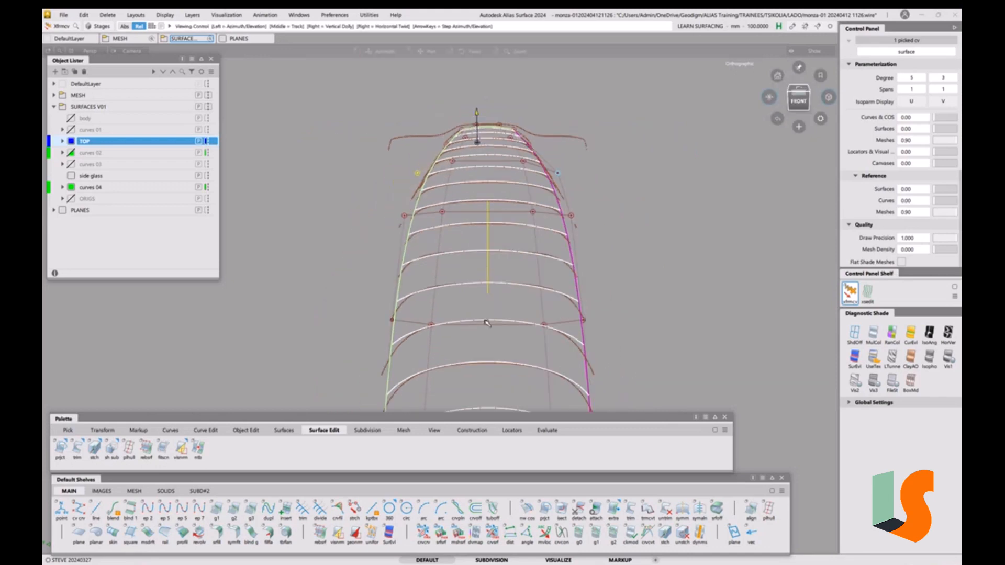
pyautogui.keyDown('alt'); pyautogui.keyDown('shift'); pyautogui.moveTo(513, 316); pyautogui.dragTo(491, 222, button='right'); pyautogui.keyUp('shift'); pyautogui.keyUp('alt')
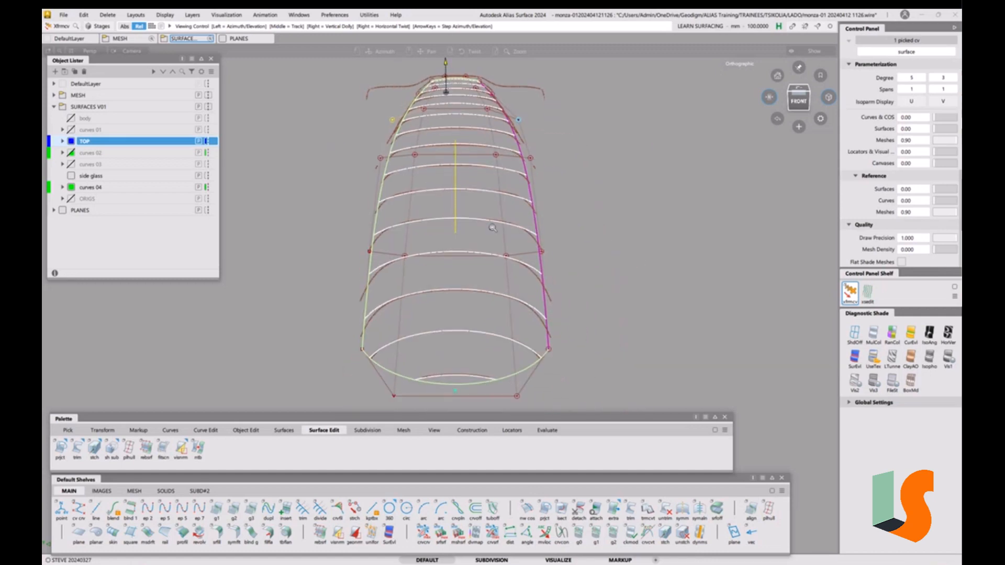
pyautogui.keyDown('ctrl'); pyautogui.keyDown('shift'); pyautogui.moveTo(457, 235); pyautogui.dragTo(476, 285); pyautogui.keyUp('shift'); pyautogui.keyUp('ctrl')
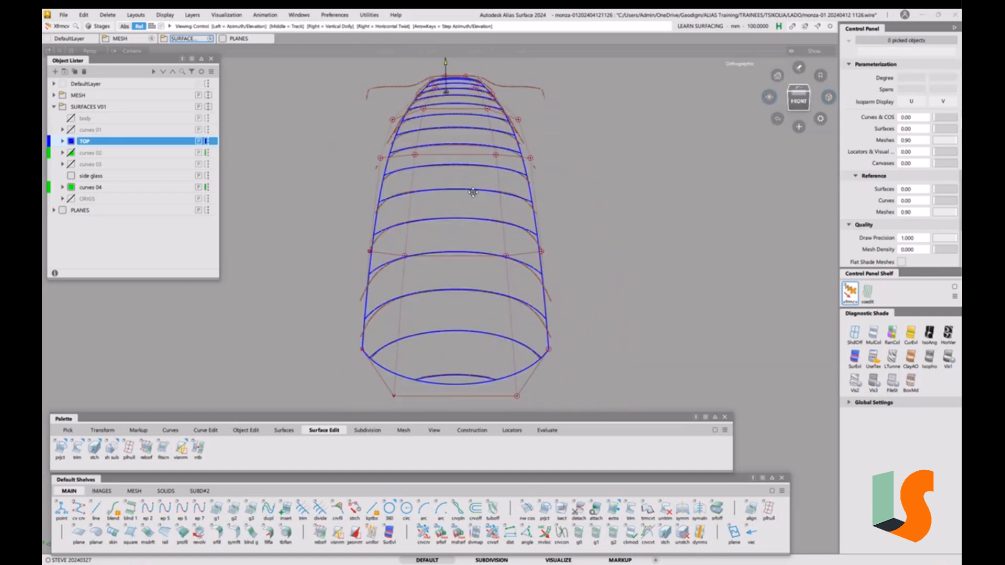
# Pick the roof surface and hide the red mesh section curves, then unpick it
pyautogui.keyDown('alt'); pyautogui.keyDown('shift'); pyautogui.moveTo(473, 192); pyautogui.dragTo(454, 220, button='middle'); pyautogui.keyUp('shift'); pyautogui.keyUp('alt')
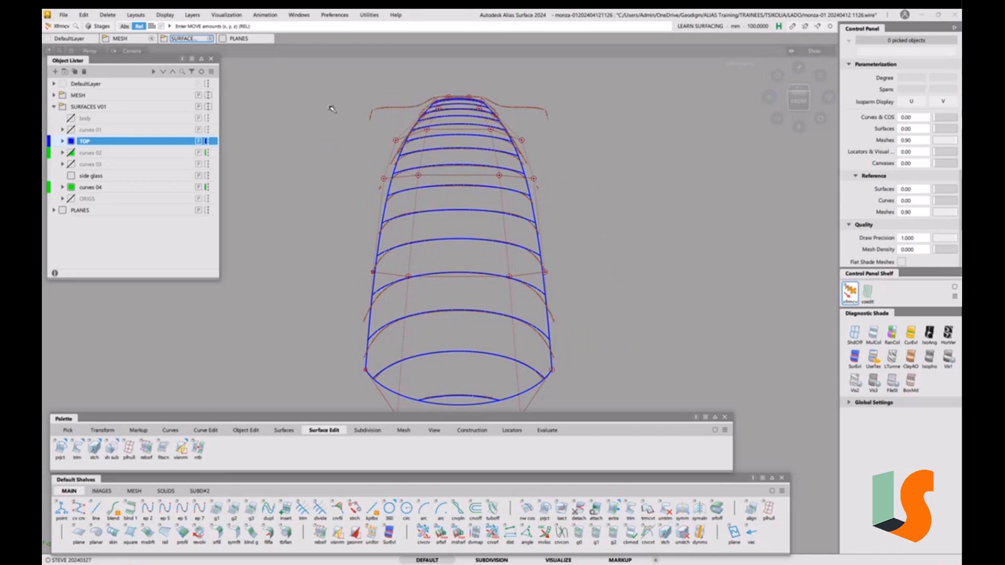
pyautogui.keyDown('ctrl'); pyautogui.keyDown('shift'); pyautogui.moveTo(465, 177); pyautogui.dragTo(443, 186); pyautogui.keyUp('shift'); pyautogui.keyUp('ctrl')
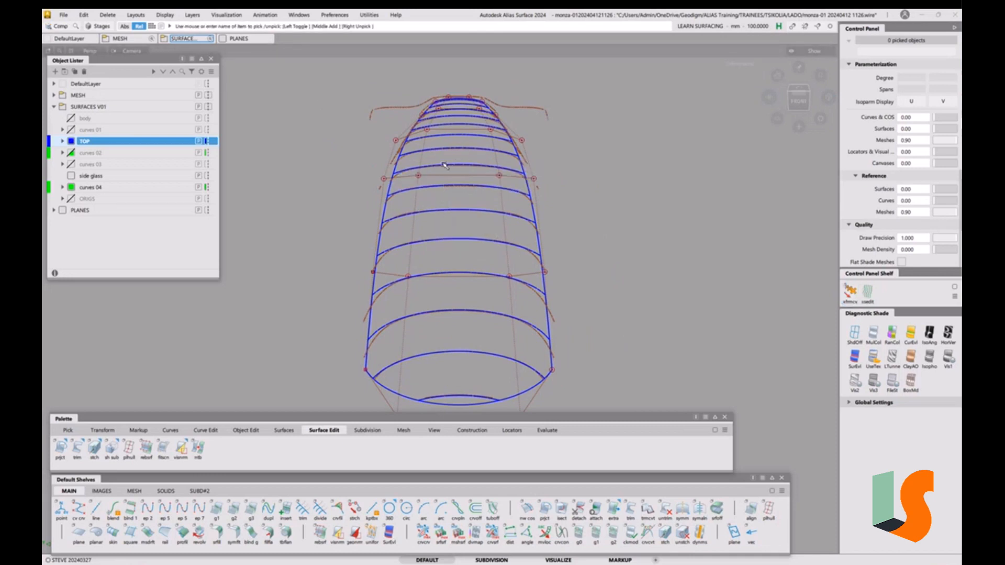
pyautogui.click(457, 186)
pyautogui.hotkey('alt', 'h')
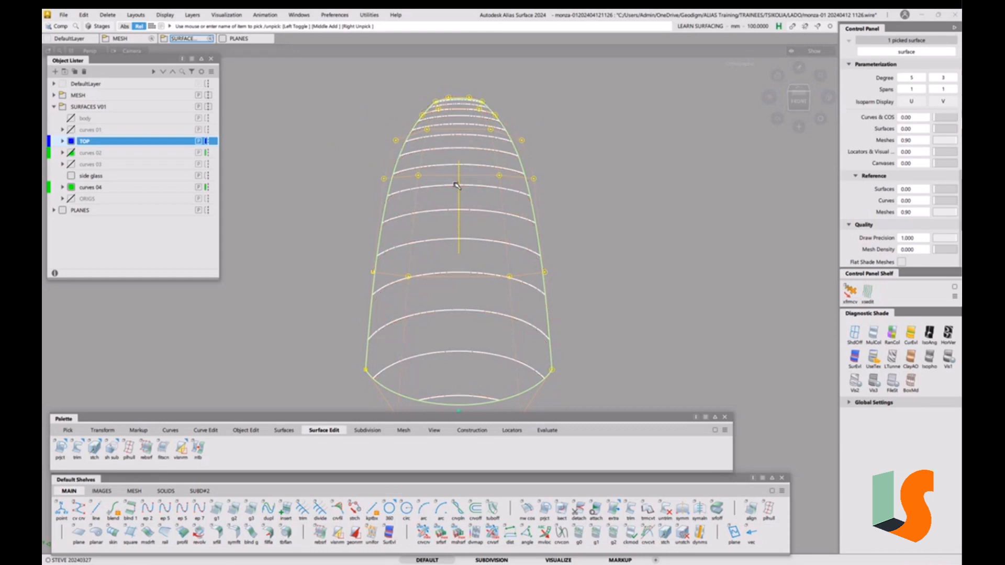
pyautogui.keyDown('ctrl'); pyautogui.keyDown('shift'); pyautogui.moveTo(322, 123); pyautogui.dragTo(310, 78); pyautogui.keyUp('shift'); pyautogui.keyUp('ctrl')
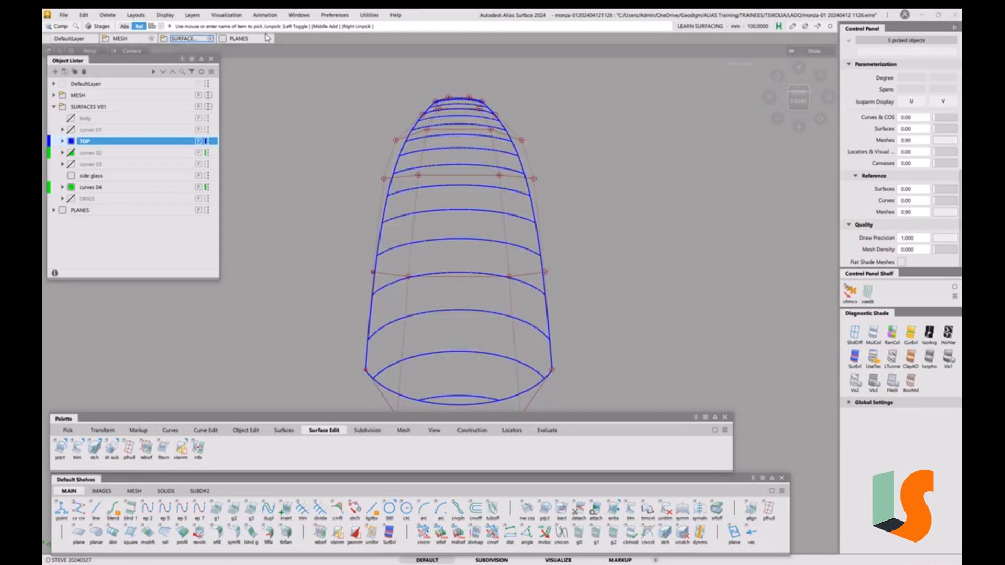
# Untick X axis aligned in the Cross Section Editor
pyautogui.click(297, 15)
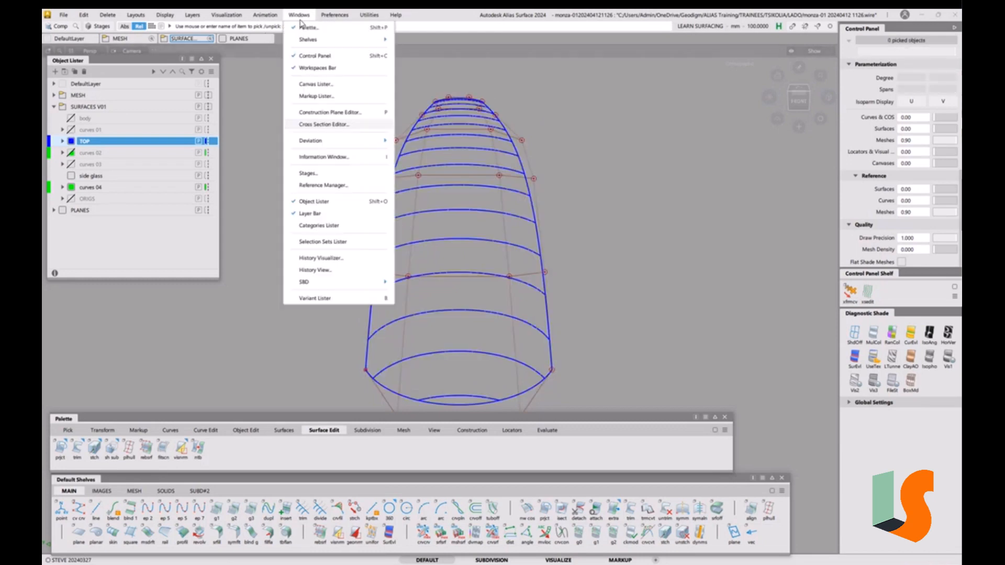
pyautogui.click(338, 124)
pyautogui.click(622, 325)
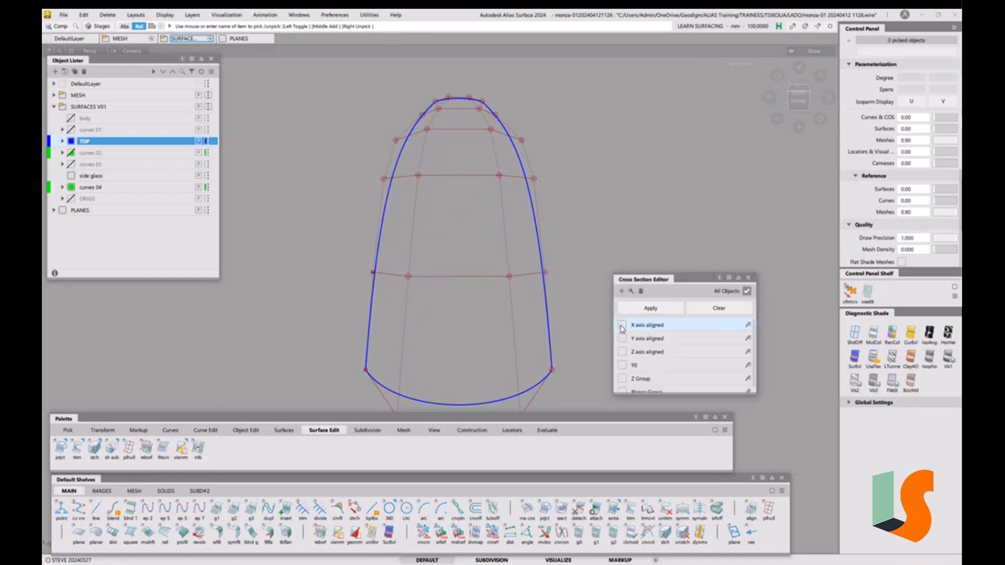
pyautogui.click(748, 278)
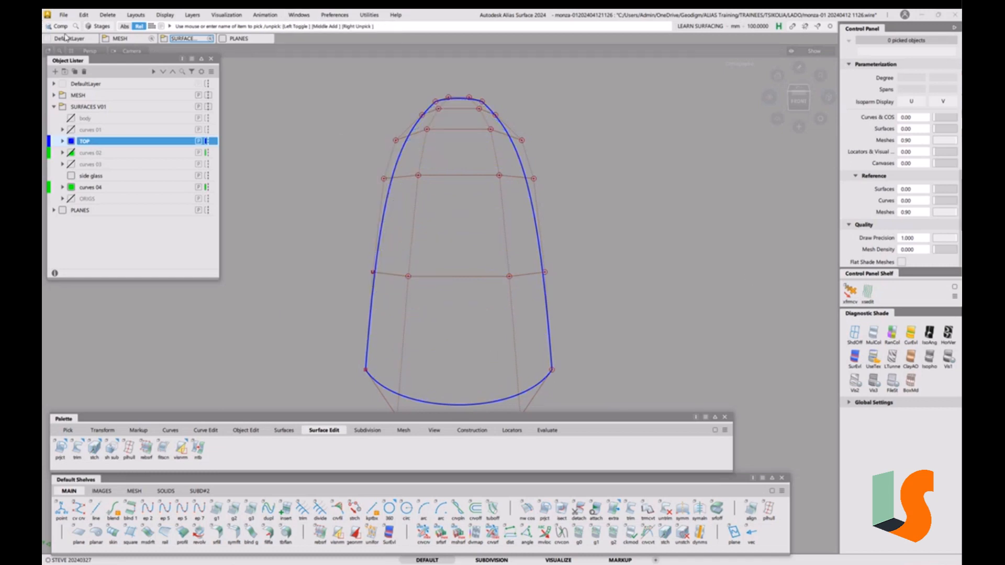
pyautogui.click(64, 14)
pyautogui.click(73, 101)
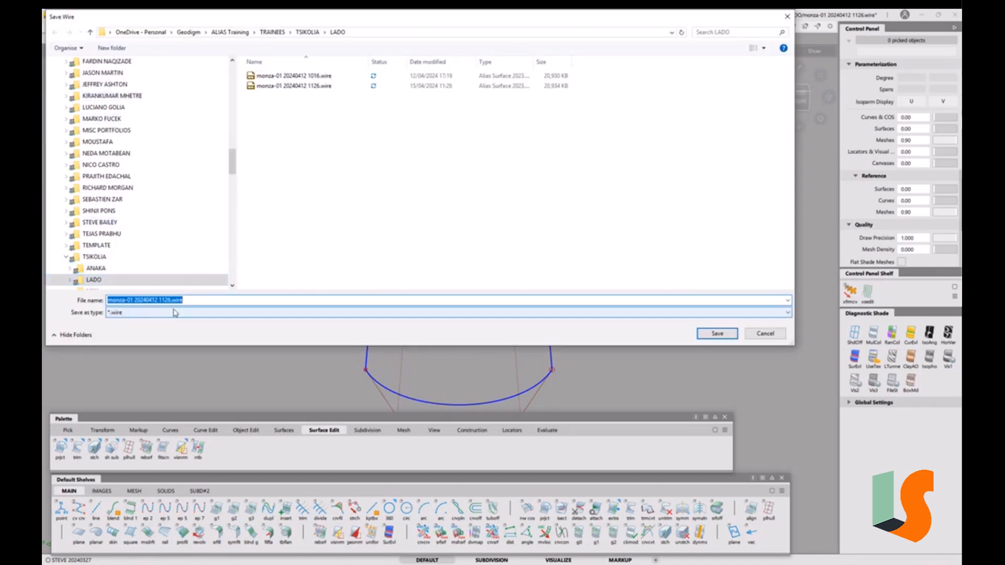
pyautogui.moveTo(164, 301); pyautogui.dragTo(207, 297)
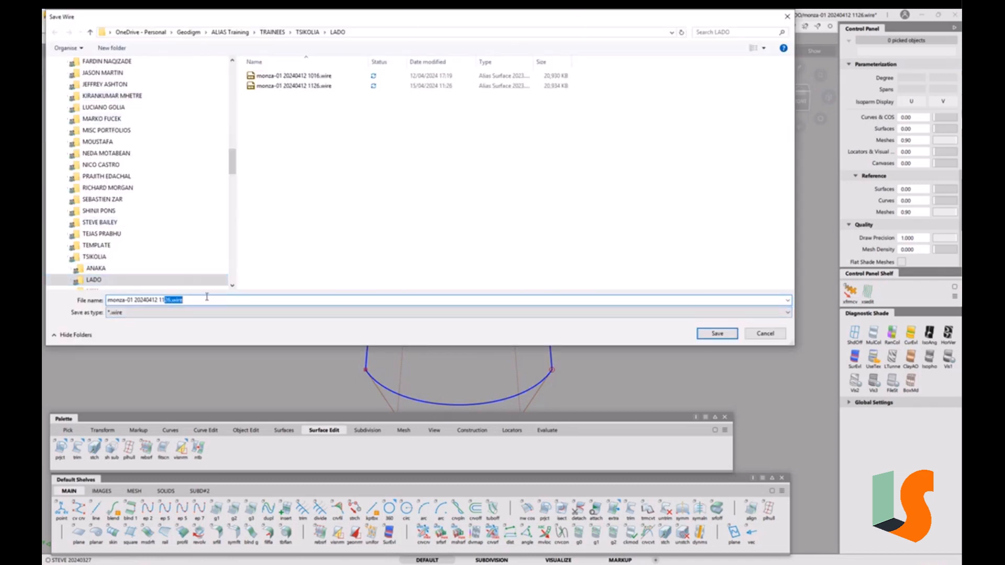
pyautogui.write('39')
pyautogui.press('Return')
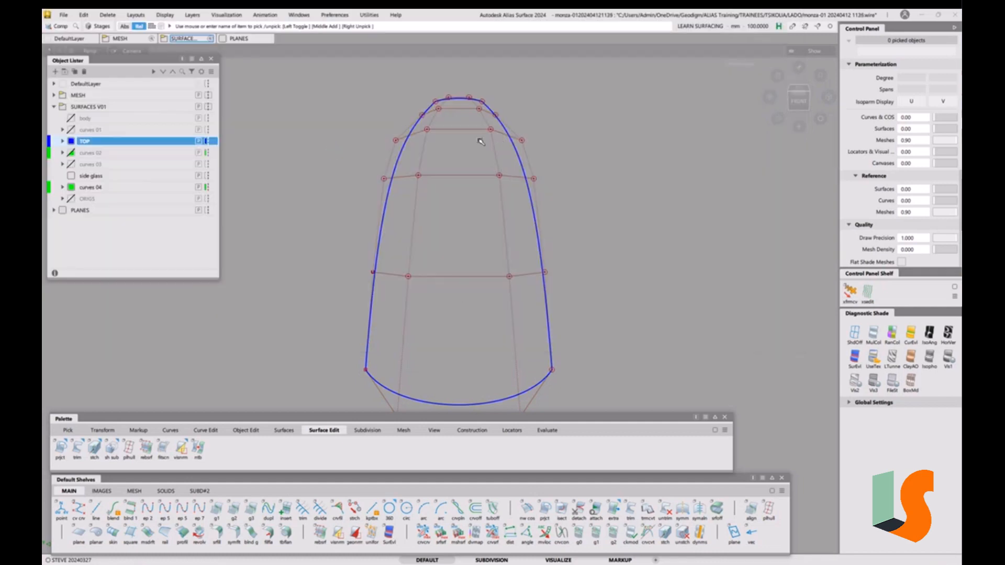
# Switch to the Front view and centre and enlarge the roof curves
pyautogui.click(799, 100)
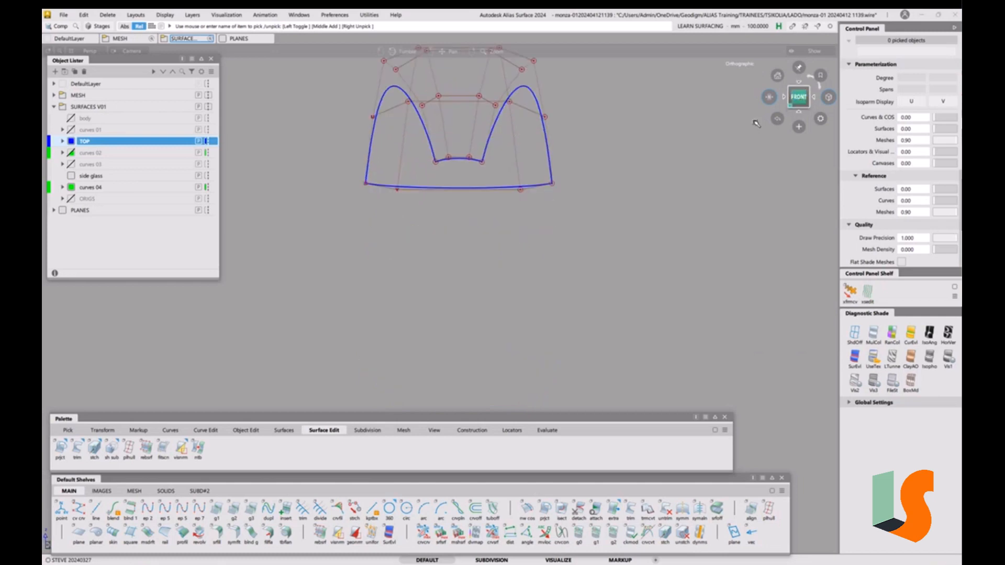
pyautogui.keyDown('alt'); pyautogui.keyDown('shift'); pyautogui.moveTo(559, 137); pyautogui.dragTo(553, 271, button='middle'); pyautogui.keyUp('shift'); pyautogui.keyUp('alt')
pyautogui.keyDown('alt'); pyautogui.keyDown('shift'); pyautogui.moveTo(510, 278); pyautogui.dragTo(510, 246, button='right'); pyautogui.keyUp('shift'); pyautogui.keyUp('alt')
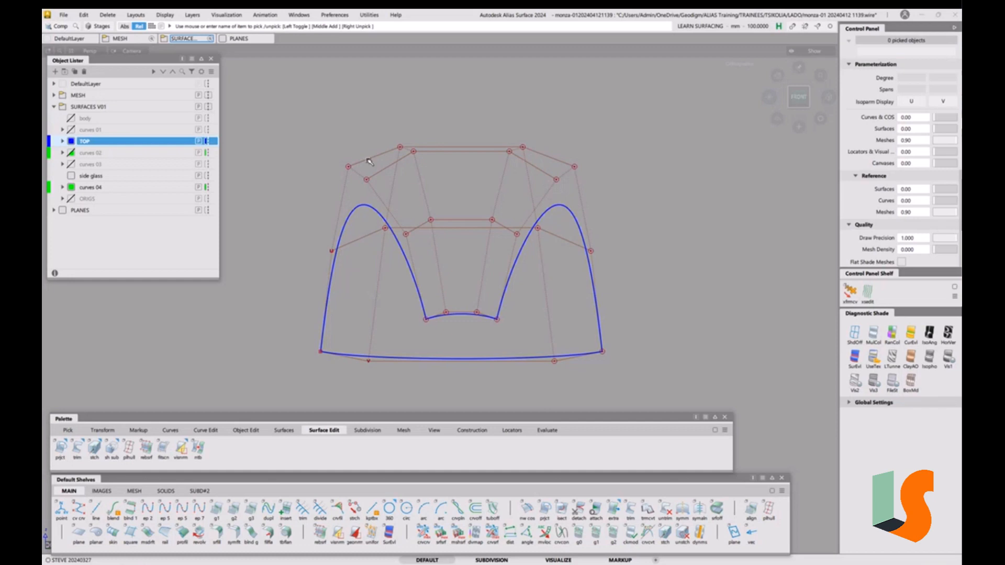
# Move a mirrored side control-vertex pair in Z, undoing the first try, then deselect and unhide
pyautogui.press('t')
pyautogui.click(331, 251)
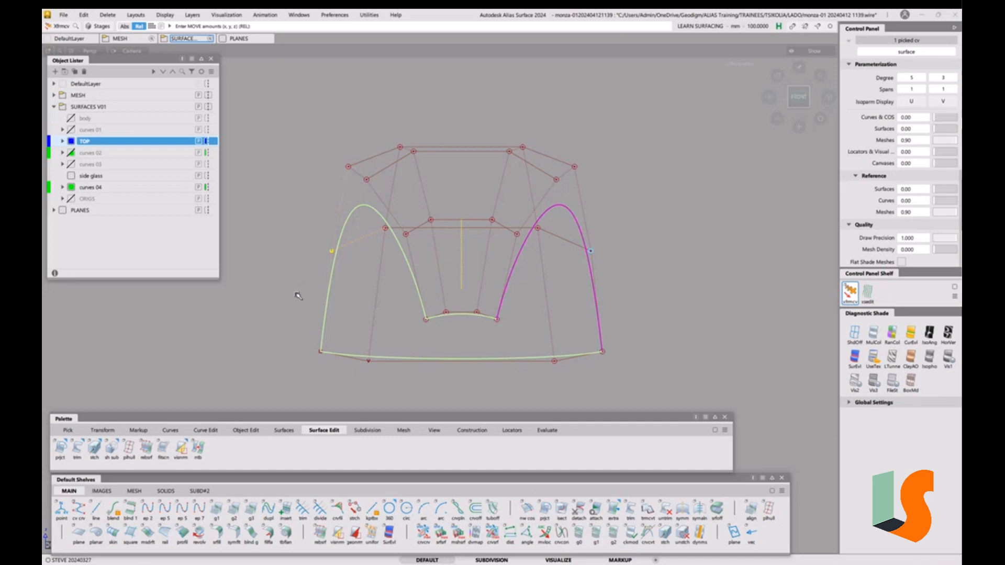
pyautogui.moveTo(299, 295)
pyautogui.mouseDown(button='right')
pyautogui.moveTo(307, 273)
pyautogui.moveTo(307, 283)
pyautogui.mouseUp(button='right')
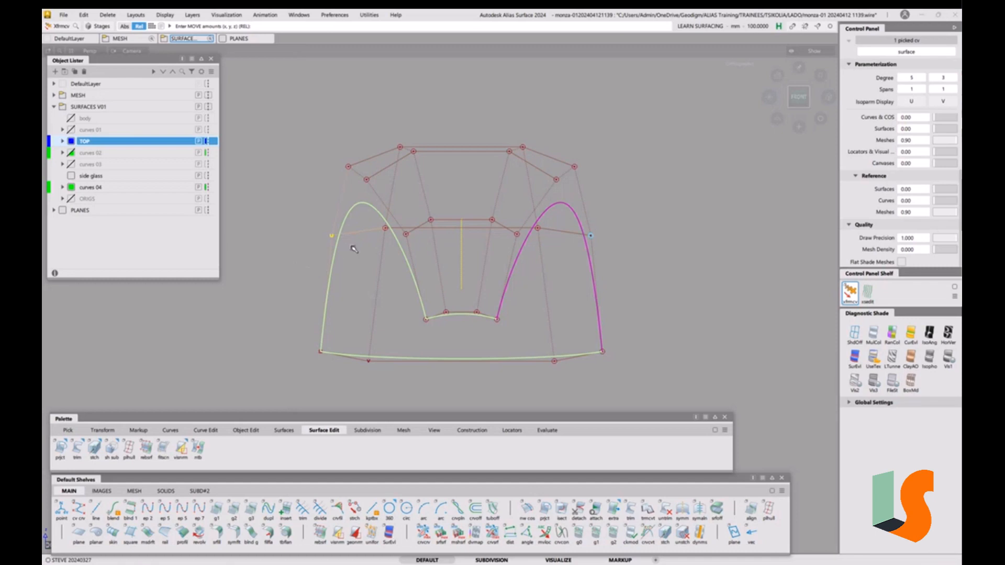
pyautogui.hotkey('ctrl', 'z')
pyautogui.moveTo(299, 268); pyautogui.dragTo(302, 259, button='right')
pyautogui.click(386, 230)
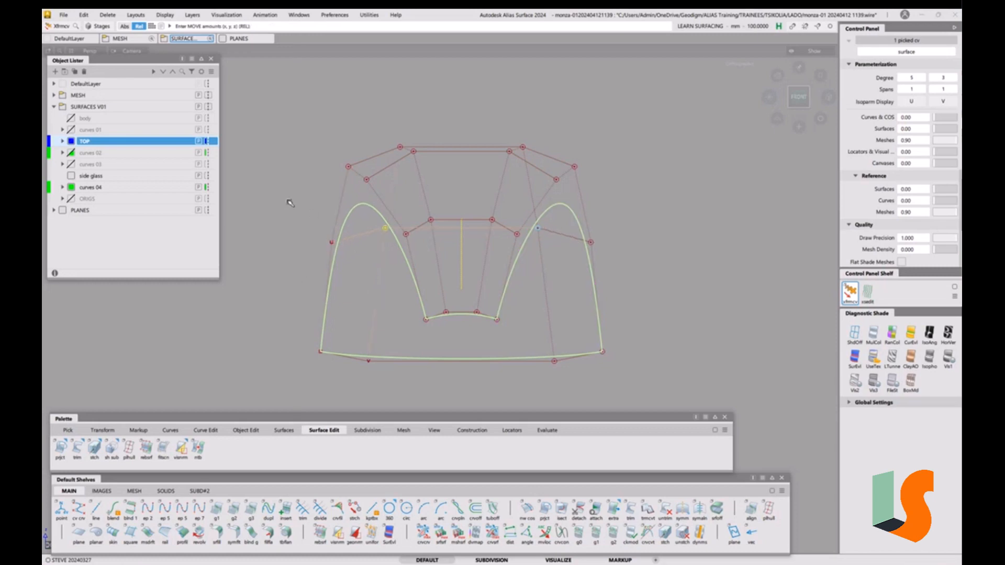
pyautogui.moveTo(288, 202); pyautogui.dragTo(290, 205, button='right')
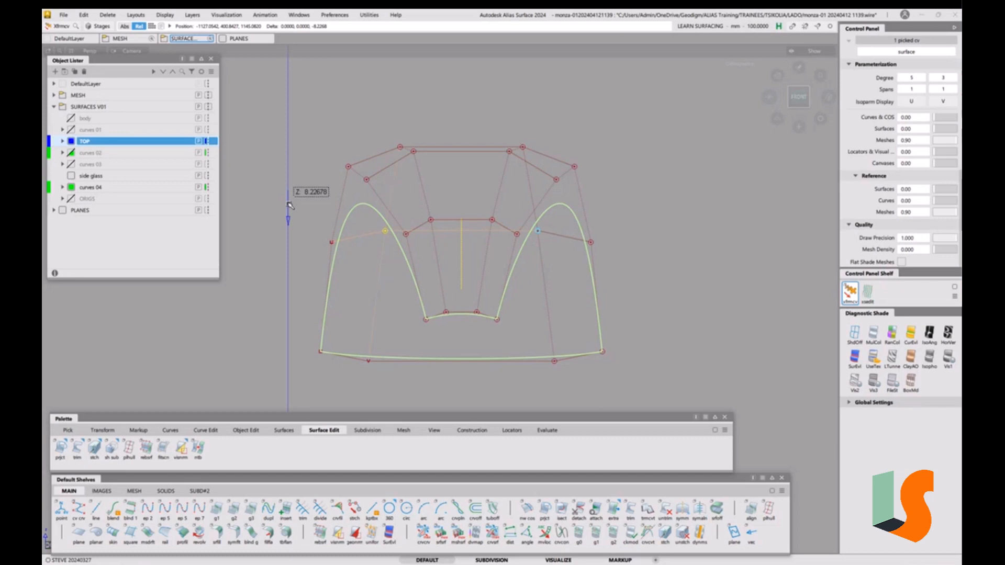
pyautogui.moveTo(290, 205); pyautogui.dragTo(290, 206, button='right')
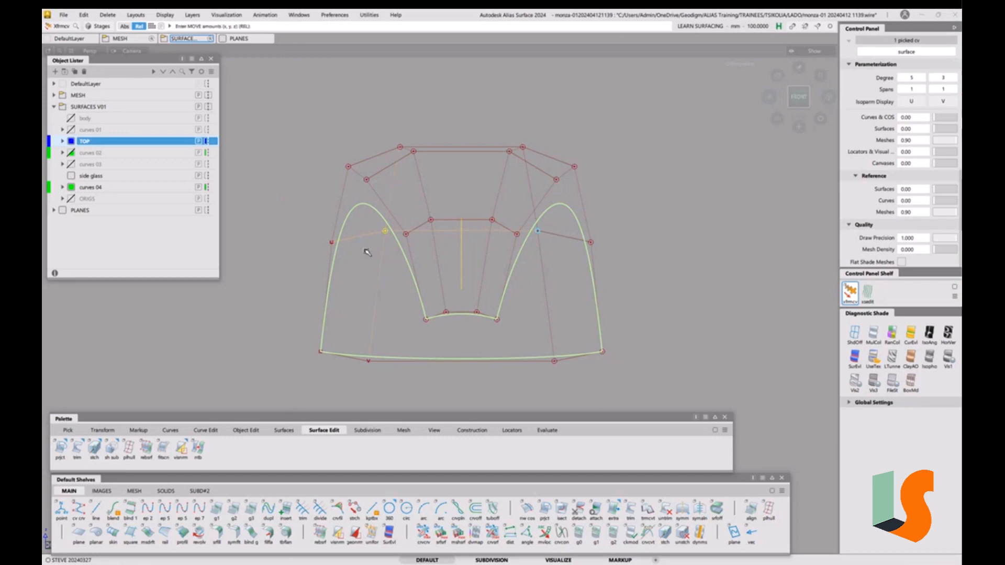
pyautogui.click(487, 174)
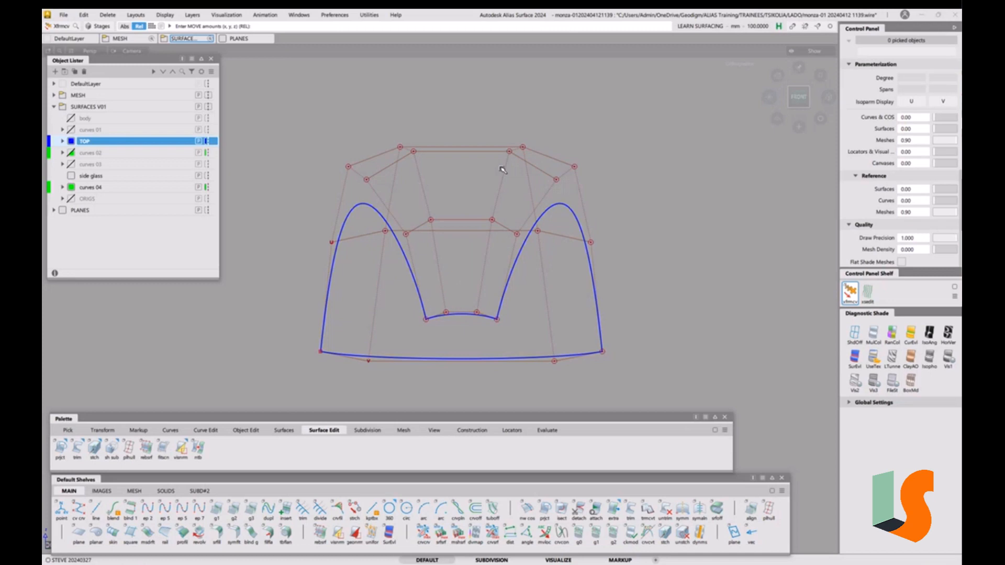
pyautogui.hotkey('alt', 'v')
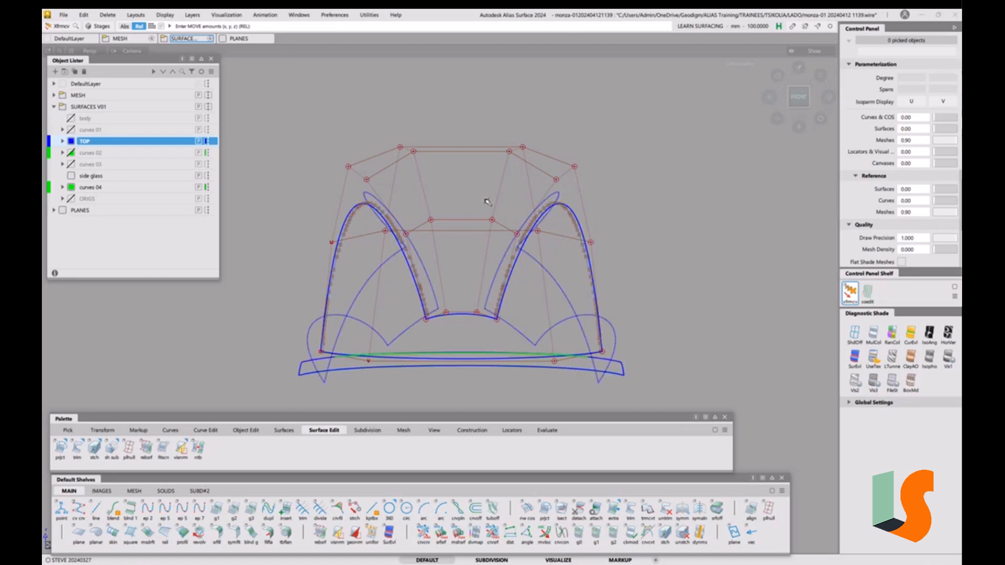
# Tick X axis aligned in the Cross Section Editor to show the roof sections again
pyautogui.click(303, 16)
pyautogui.click(330, 124)
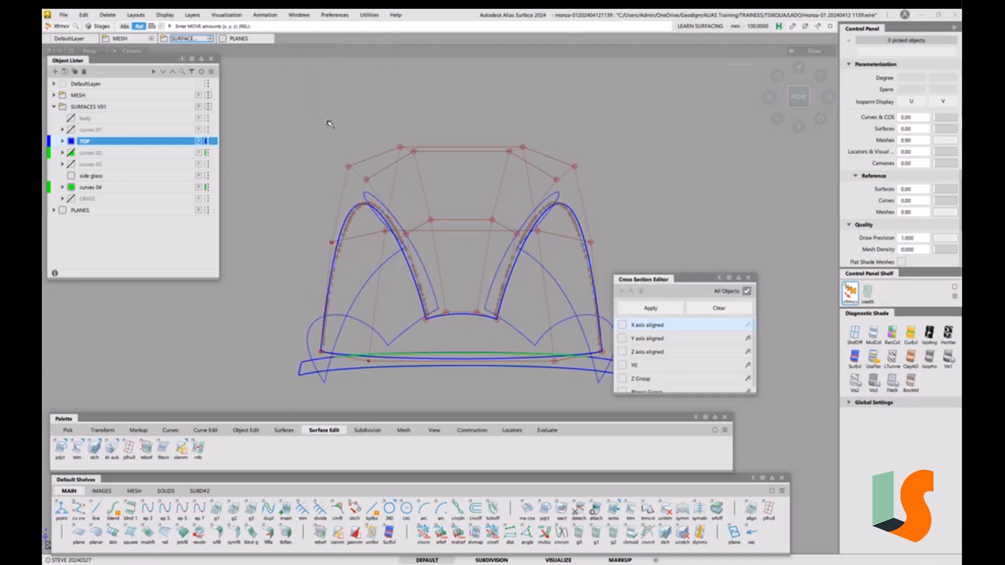
pyautogui.click(622, 325)
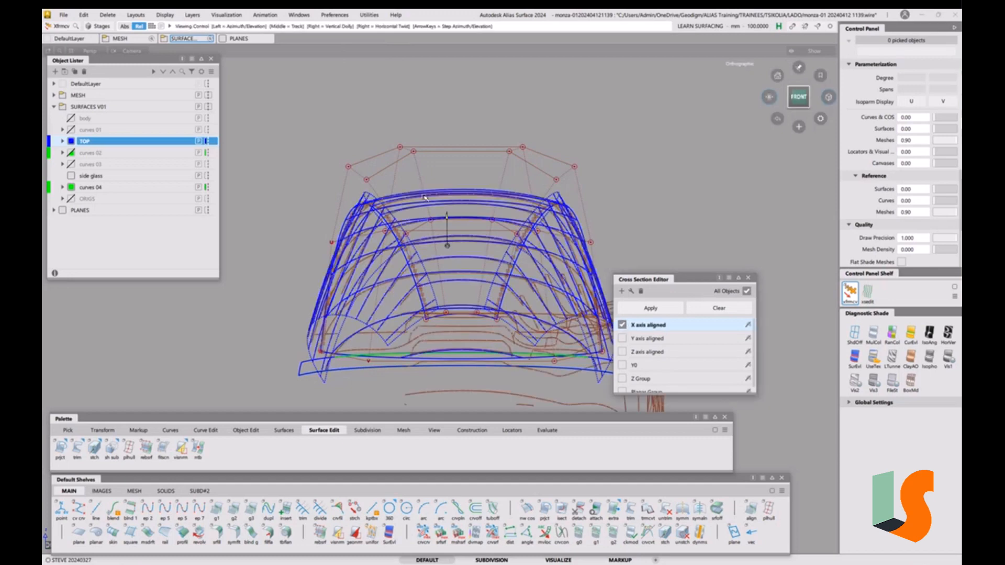
pyautogui.keyDown('alt'); pyautogui.keyDown('shift'); pyautogui.moveTo(425, 198); pyautogui.dragTo(443, 339); pyautogui.keyUp('shift'); pyautogui.keyUp('alt')
# Pick the cross-section curves, hide everything else and tumble to view them from above
pyautogui.keyDown('alt'); pyautogui.keyDown('shift'); pyautogui.moveTo(446, 225); pyautogui.dragTo(455, 272); pyautogui.keyUp('shift'); pyautogui.keyUp('alt')
pyautogui.click(459, 225)
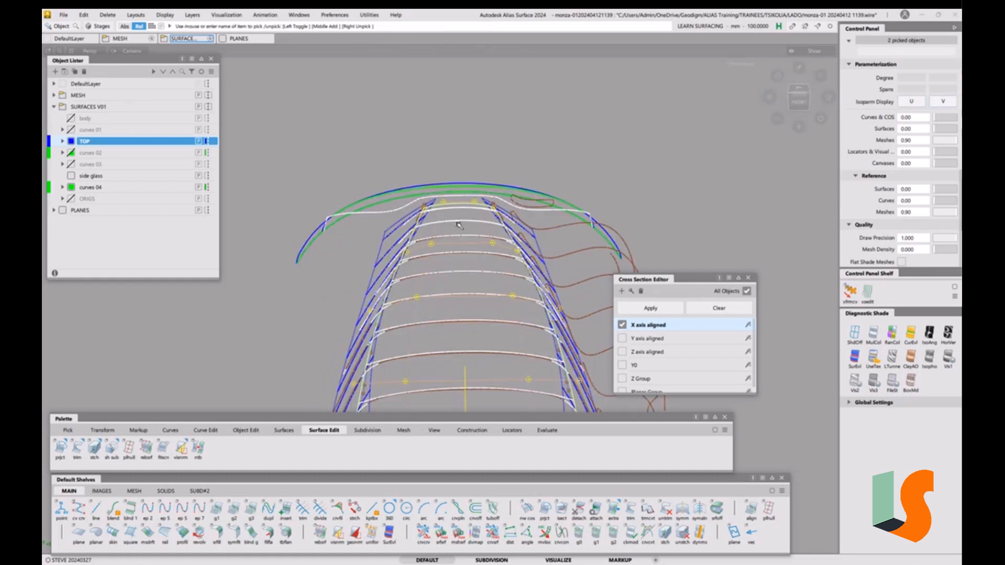
pyautogui.hotkey('alt', 'h')
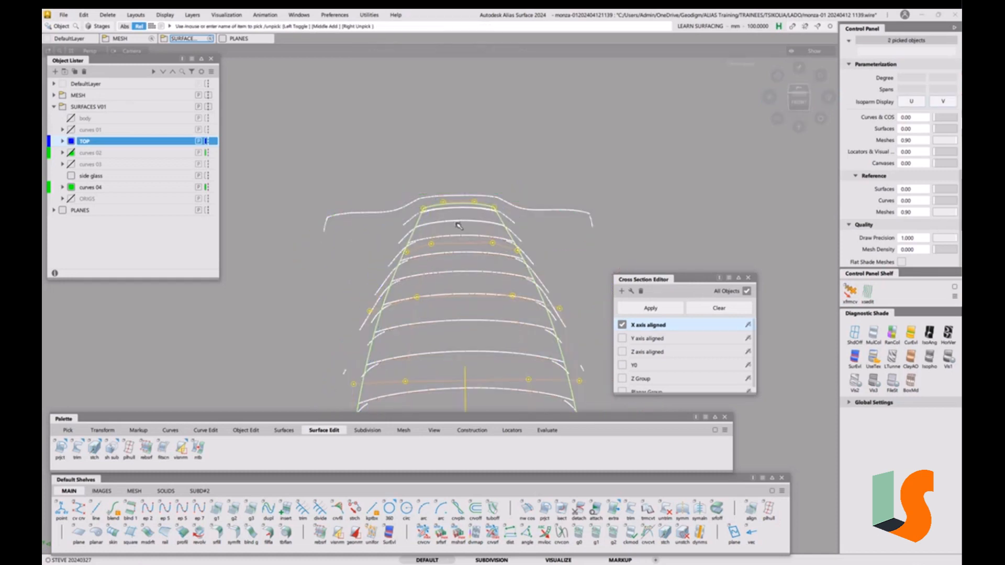
pyautogui.keyDown('alt'); pyautogui.keyDown('shift'); pyautogui.moveTo(447, 271); pyautogui.dragTo(501, 242); pyautogui.keyUp('shift'); pyautogui.keyUp('alt')
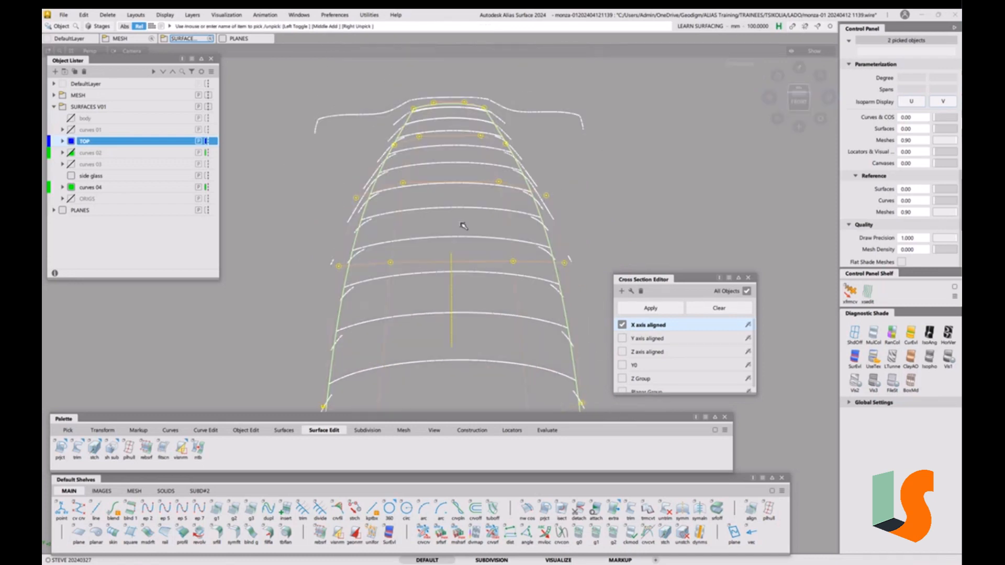
# Bring the hidden curves back and add the arched top curve to the picked objects
pyautogui.click(174, 17)
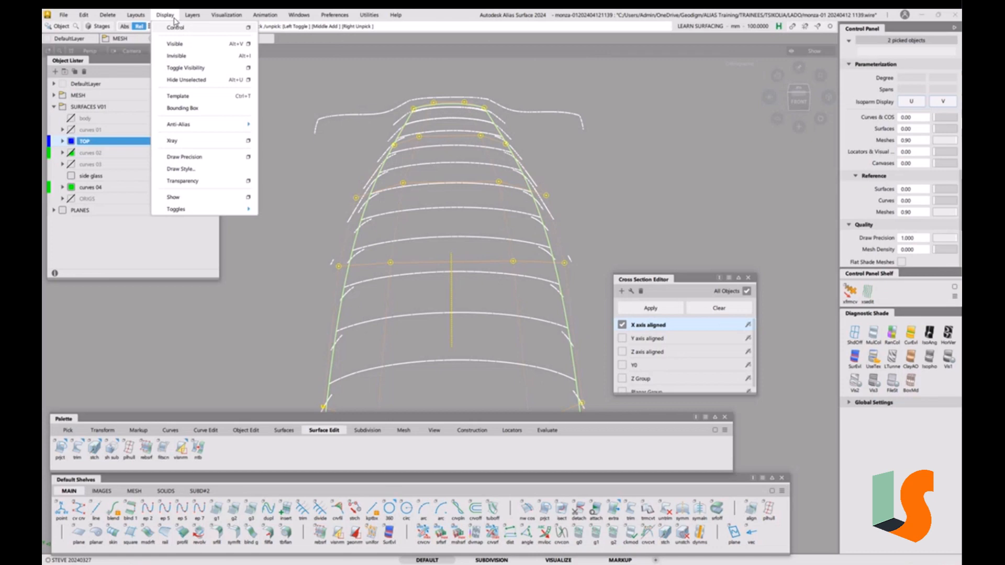
pyautogui.click(176, 44)
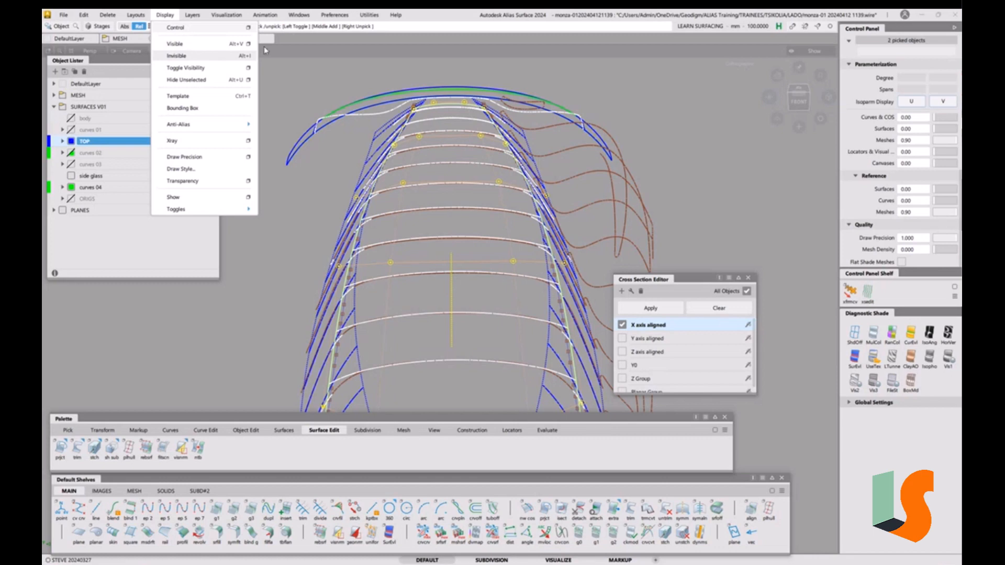
pyautogui.click(284, 57)
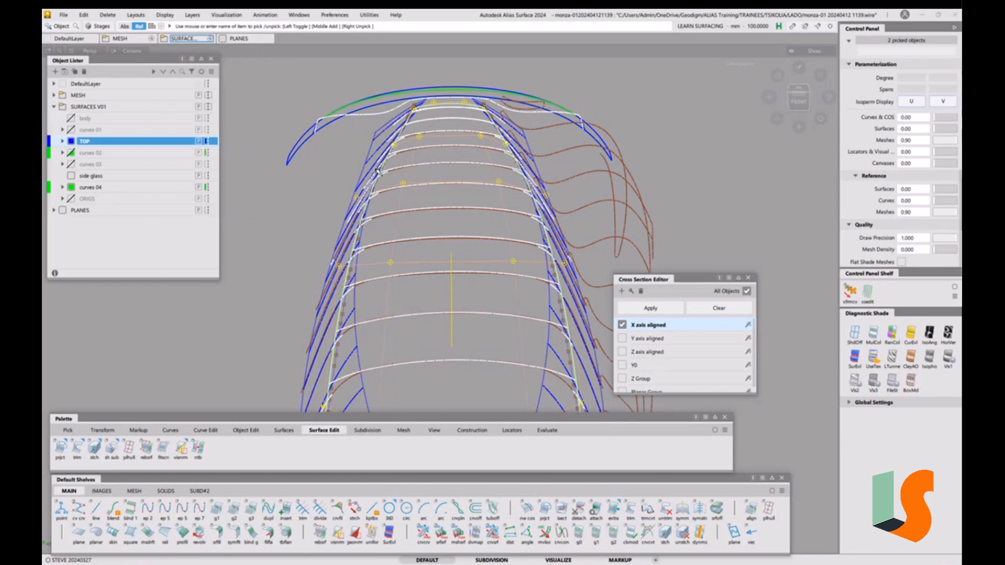
pyautogui.keyDown('ctrl'); pyautogui.keyDown('shift'); pyautogui.click(298, 187); pyautogui.keyUp('shift'); pyautogui.keyUp('ctrl')
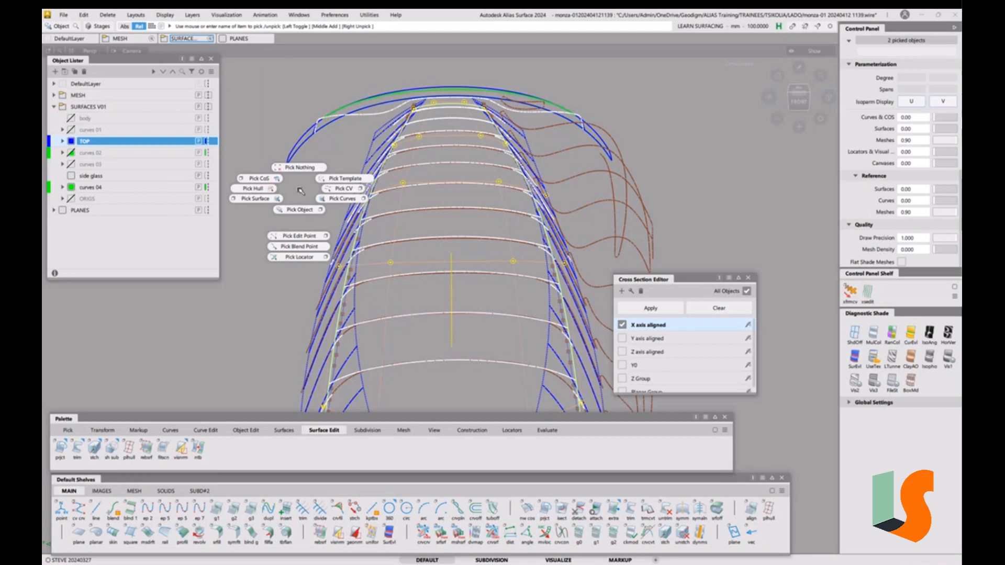
pyautogui.keyDown('ctrl'); pyautogui.keyDown('shift'); pyautogui.moveTo(298, 188); pyautogui.dragTo(298, 204); pyautogui.keyUp('shift'); pyautogui.keyUp('ctrl')
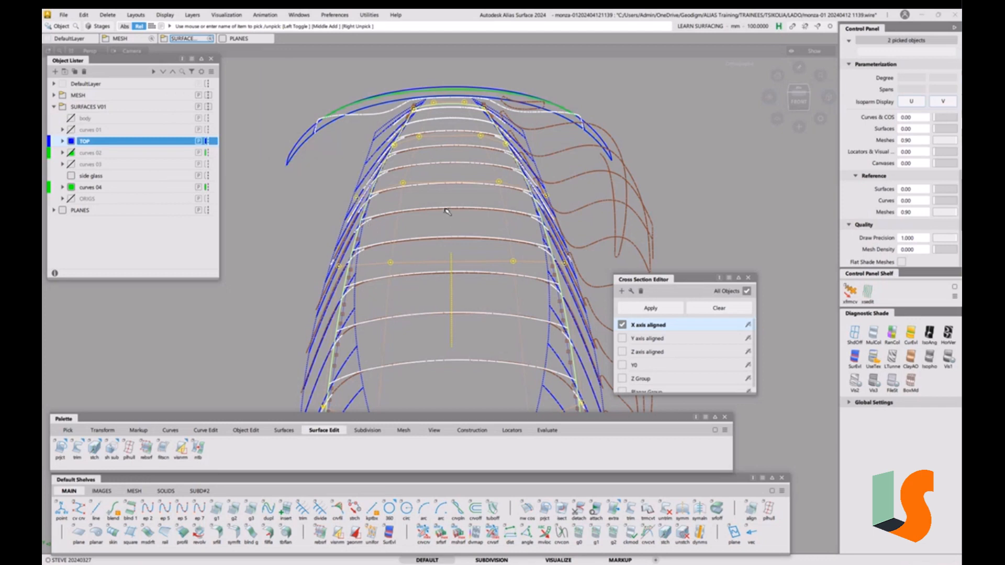
pyautogui.click(444, 233)
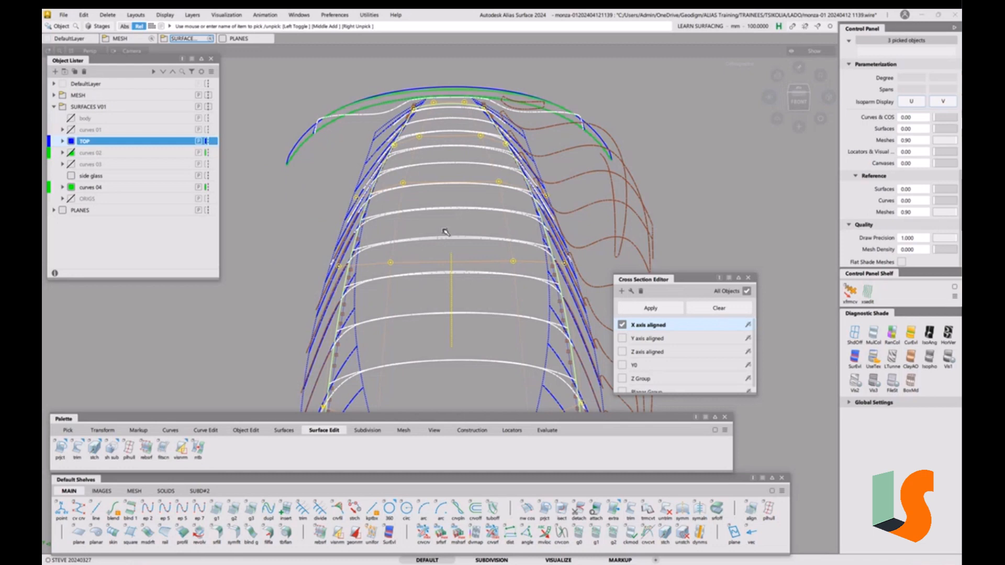
# Hide all but the picked roof, tumble to its top, and untick X axis aligned sections
pyautogui.click(167, 16)
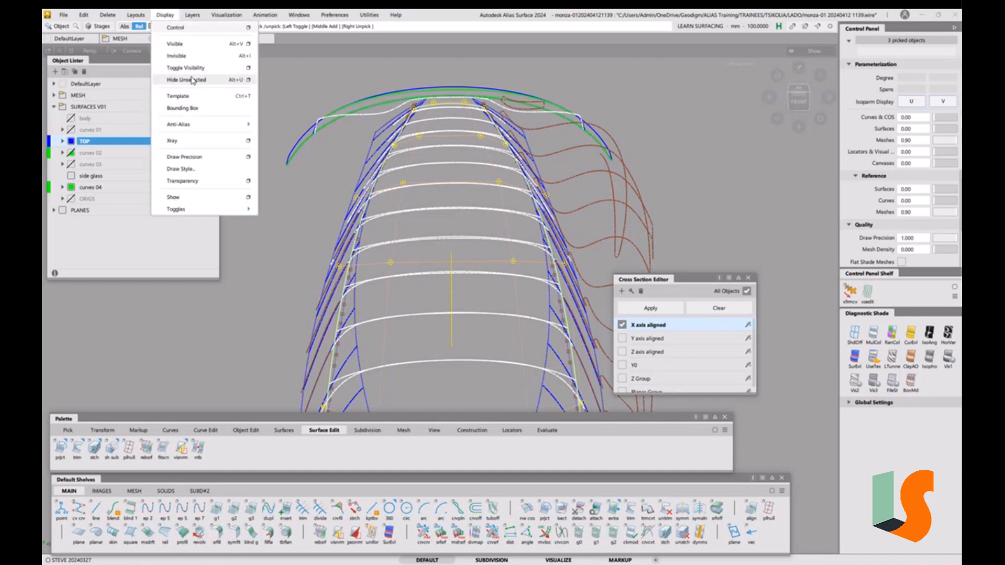
pyautogui.click(313, 84)
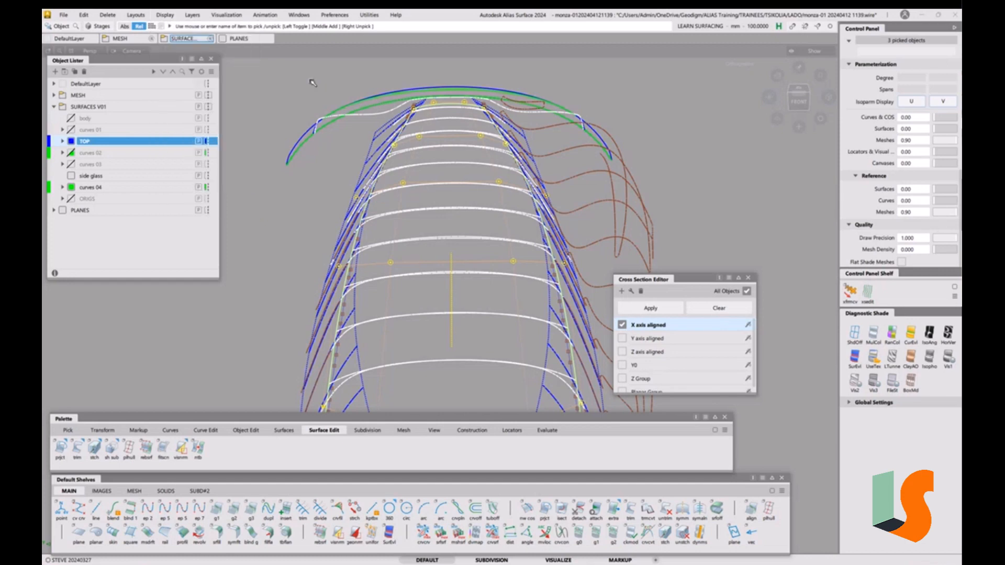
pyautogui.hotkey('alt', 'h')
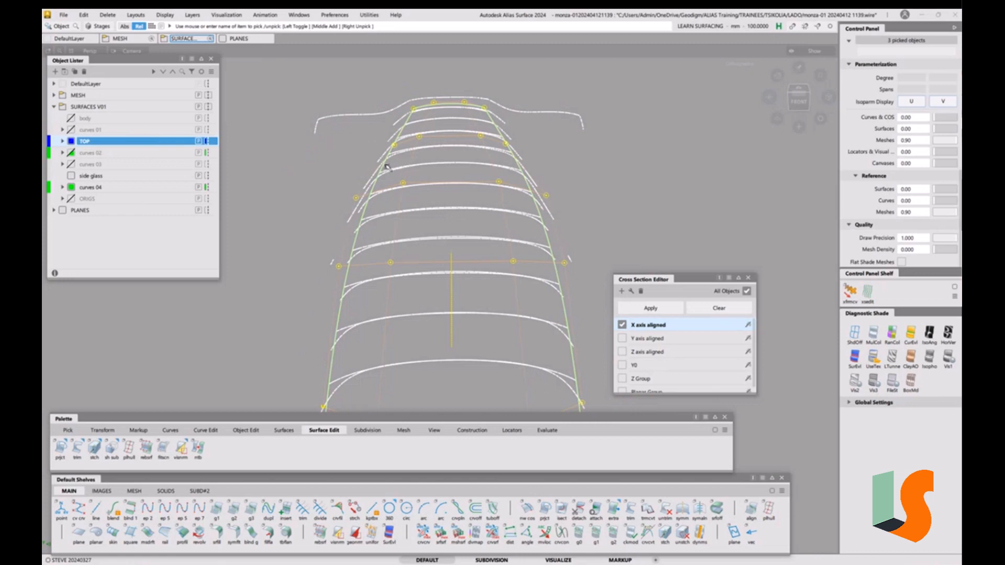
pyautogui.keyDown('alt'); pyautogui.keyDown('shift'); pyautogui.moveTo(449, 237); pyautogui.dragTo(435, 209); pyautogui.keyUp('shift'); pyautogui.keyUp('alt')
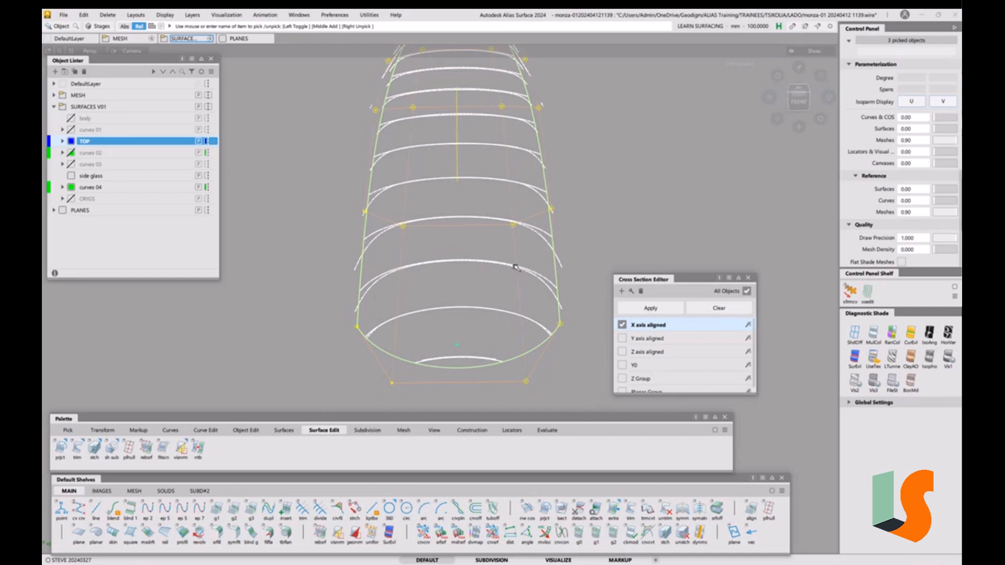
pyautogui.keyDown('alt'); pyautogui.keyDown('shift'); pyautogui.moveTo(487, 241); pyautogui.dragTo(447, 259); pyautogui.keyUp('shift'); pyautogui.keyUp('alt')
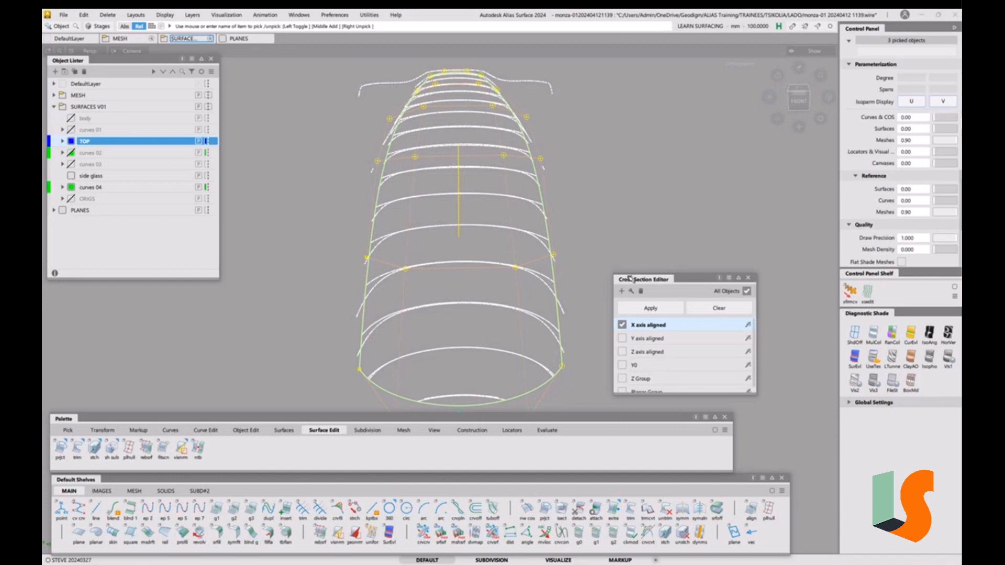
pyautogui.click(622, 326)
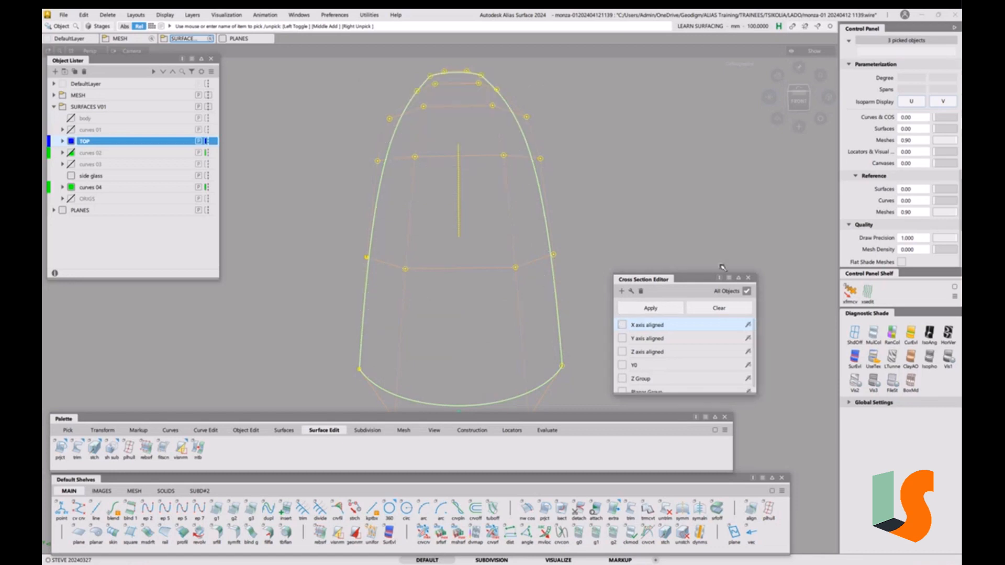
# Close the Cross Section Editor, unpick the roof, and check front, top and left views
pyautogui.click(748, 278)
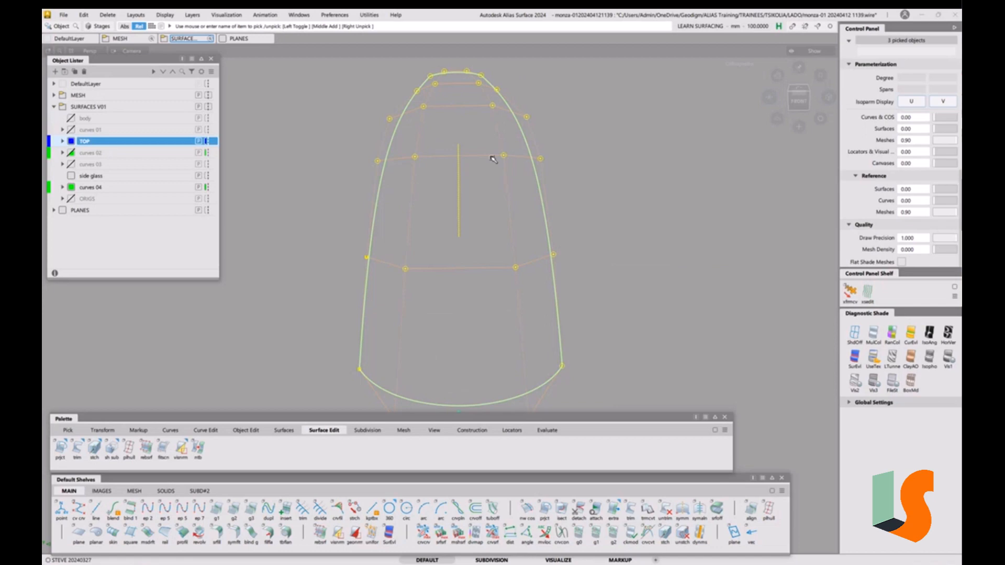
pyautogui.keyDown('ctrl'); pyautogui.keyDown('shift'); pyautogui.moveTo(545, 162); pyautogui.dragTo(552, 209); pyautogui.keyUp('shift'); pyautogui.keyUp('ctrl')
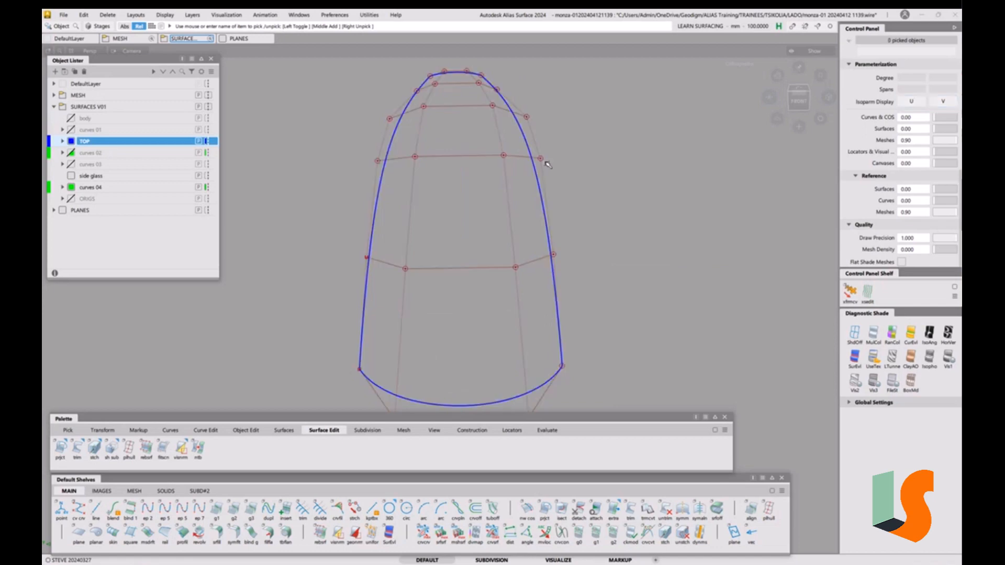
pyautogui.click(800, 100)
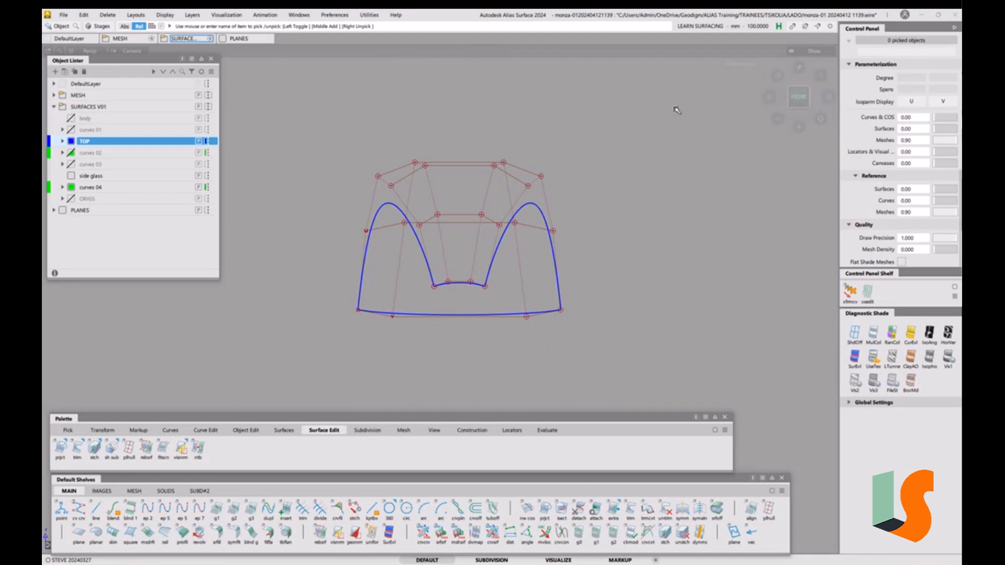
pyautogui.click(770, 95)
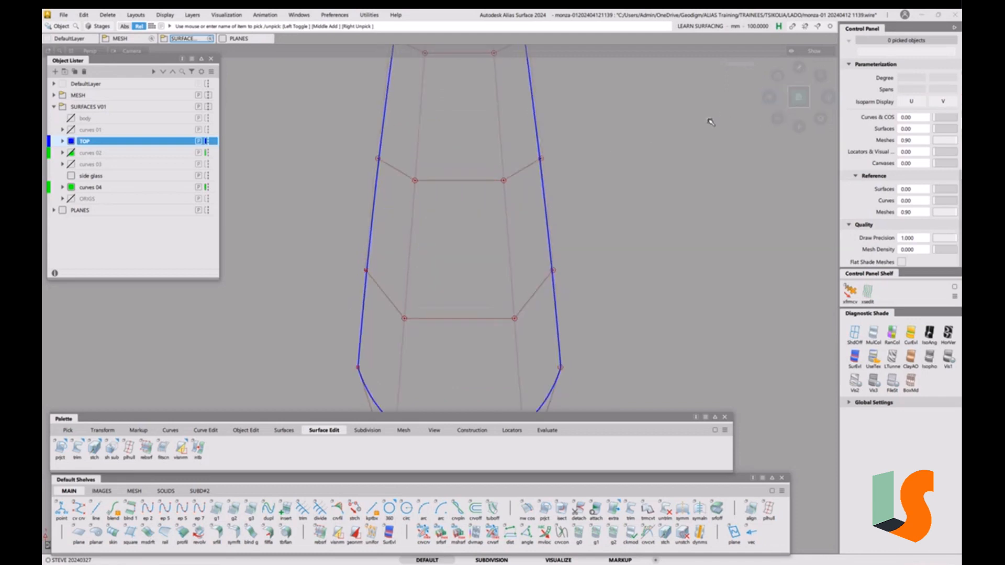
pyautogui.click(814, 98)
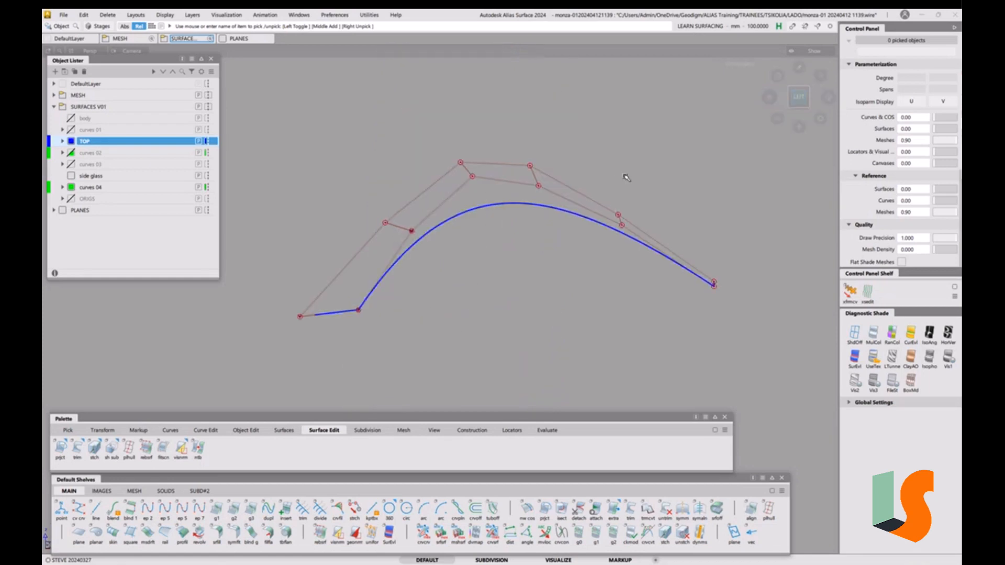
# Tumble the side view slightly and show the dark scan mesh around the roof
pyautogui.hotkey('shift', 'alt')
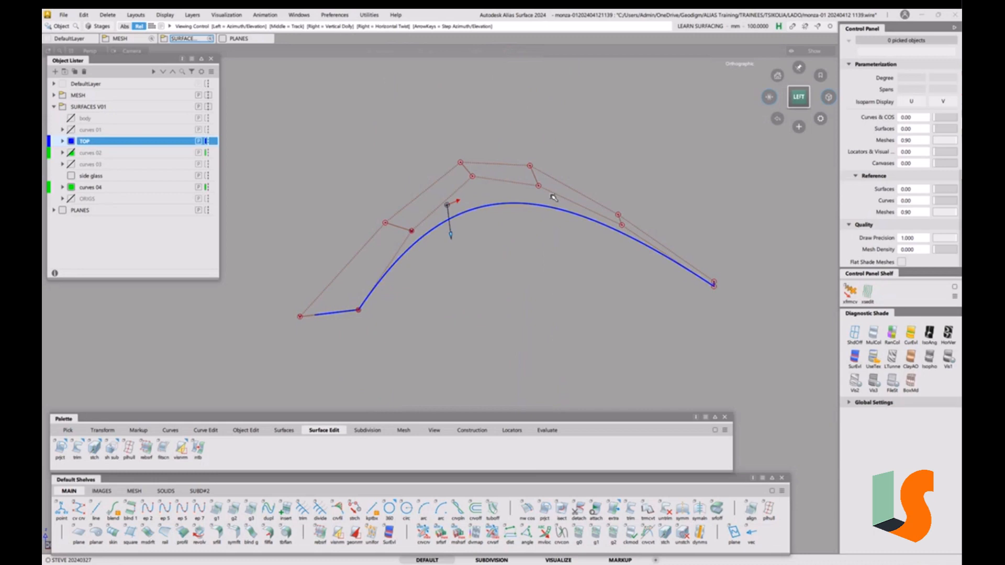
pyautogui.keyDown('alt'); pyautogui.keyDown('shift'); pyautogui.moveTo(553, 198); pyautogui.dragTo(583, 182); pyautogui.keyUp('shift'); pyautogui.keyUp('alt')
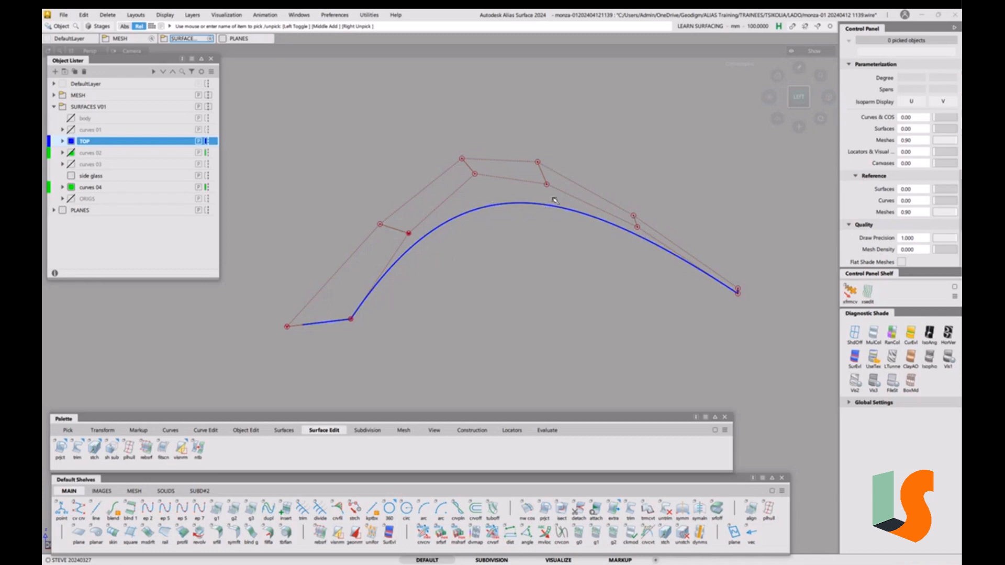
pyautogui.hotkey('ctrl', 'm')
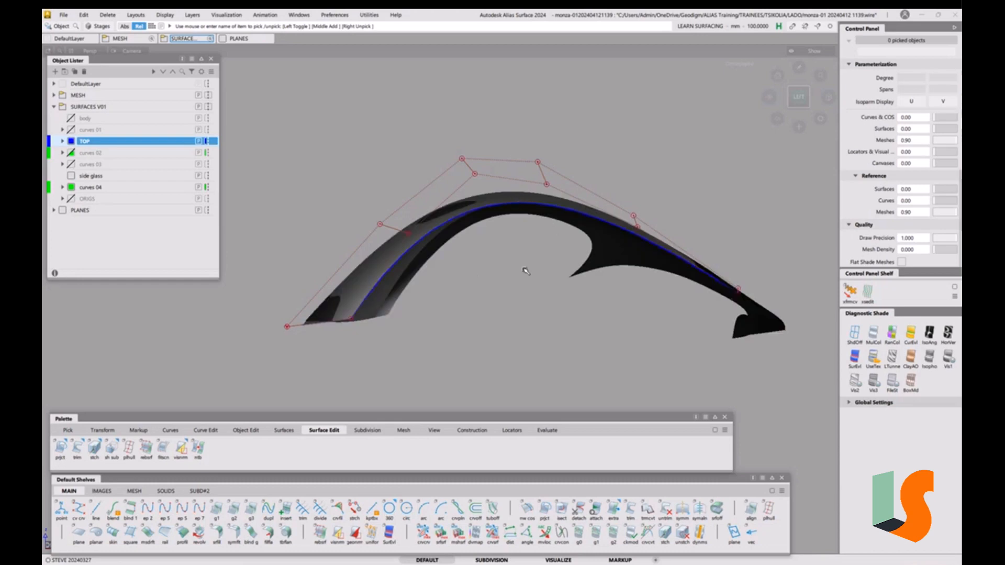
# Unhide all the car body surfaces and switch the display to wireframe
pyautogui.hotkey('ctrl', 'z')
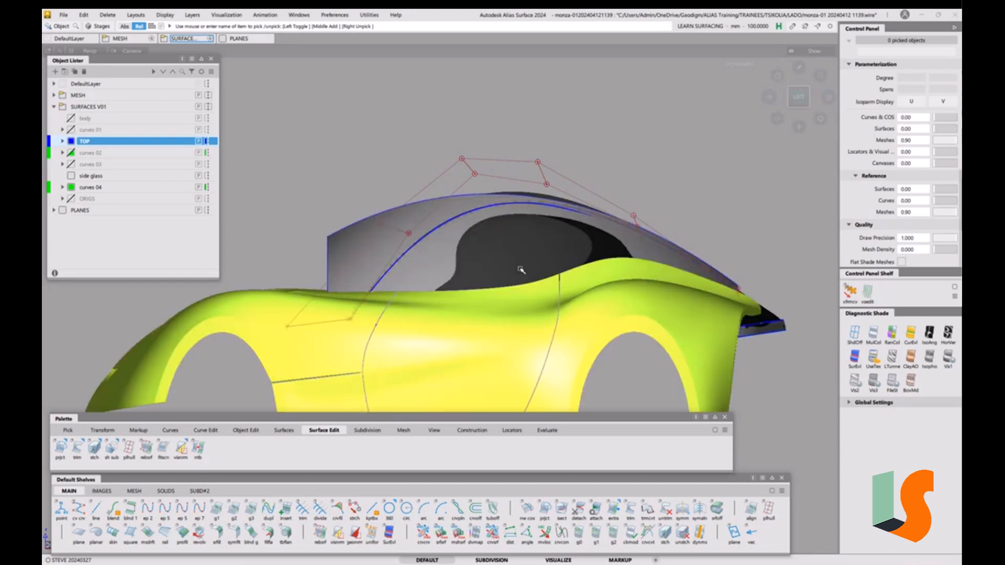
pyautogui.moveTo(545, 196)
pyautogui.keyDown('alt'); pyautogui.keyDown('shift'); pyautogui.mouseDown()
pyautogui.moveTo(558, 265)
pyautogui.moveTo(523, 266)
pyautogui.moveTo(665, 290)
pyautogui.moveTo(609, 264)
pyautogui.moveTo(561, 276)
pyautogui.moveTo(573, 286)
pyautogui.mouseUp(); pyautogui.keyUp('shift'); pyautogui.keyUp('alt')
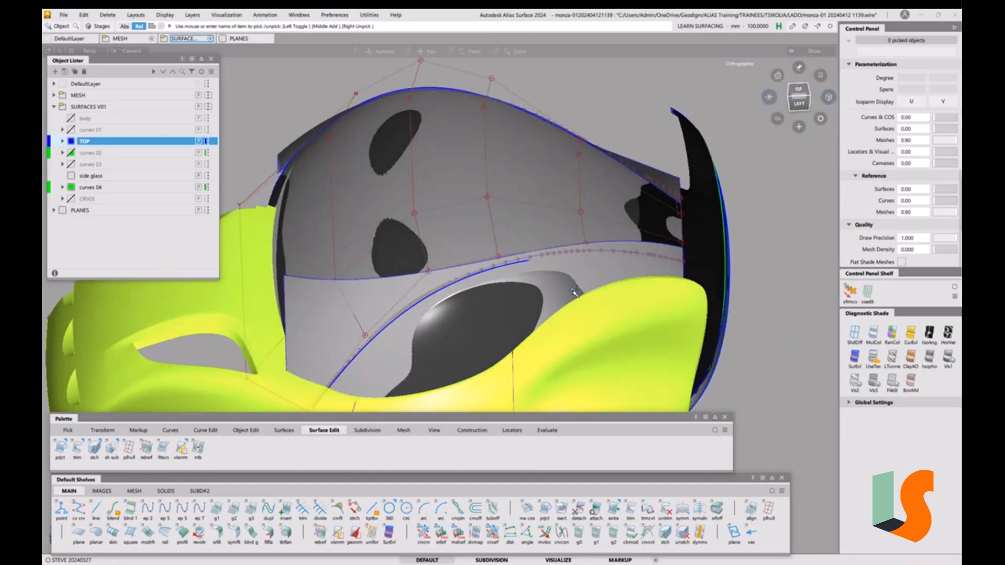
pyautogui.hotkey('ctrl', 'd')
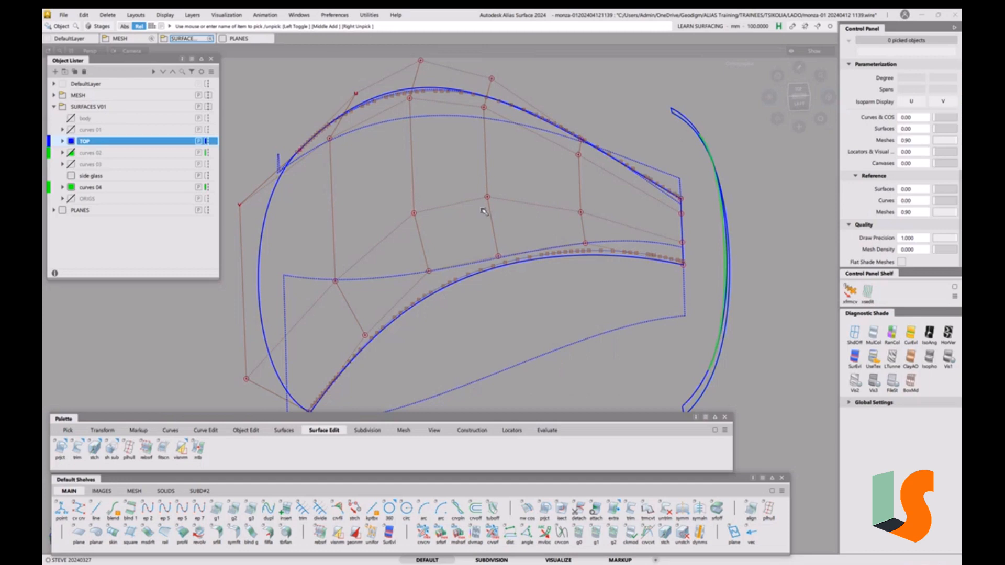
# Frame the roof surface and pick it with Query Edit to inspect its construction history
pyautogui.keyDown('alt'); pyautogui.keyDown('shift'); pyautogui.moveTo(476, 222); pyautogui.dragTo(531, 304); pyautogui.keyUp('shift'); pyautogui.keyUp('alt')
pyautogui.keyDown('alt'); pyautogui.keyDown('shift'); pyautogui.moveTo(442, 205); pyautogui.dragTo(558, 189); pyautogui.keyUp('shift'); pyautogui.keyUp('alt')
pyautogui.click(769, 97)
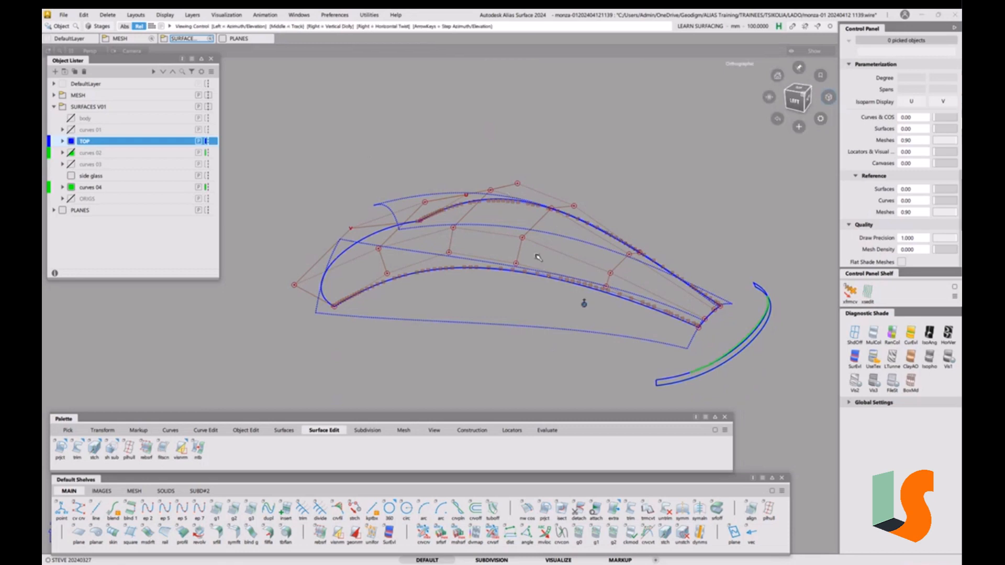
pyautogui.keyDown('alt'); pyautogui.keyDown('shift'); pyautogui.moveTo(583, 302); pyautogui.dragTo(535, 249); pyautogui.keyUp('shift'); pyautogui.keyUp('alt')
pyautogui.keyDown('alt'); pyautogui.keyDown('shift'); pyautogui.moveTo(535, 248); pyautogui.dragTo(536, 255, button='right'); pyautogui.keyUp('shift'); pyautogui.keyUp('alt')
pyautogui.moveTo(552, 250)
pyautogui.keyDown('alt'); pyautogui.keyDown('shift'); pyautogui.mouseDown()
pyautogui.moveTo(524, 243)
pyautogui.moveTo(598, 281)
pyautogui.moveTo(544, 250)
pyautogui.moveTo(460, 247)
pyautogui.moveTo(533, 247)
pyautogui.mouseUp(); pyautogui.keyUp('shift'); pyautogui.keyUp('alt')
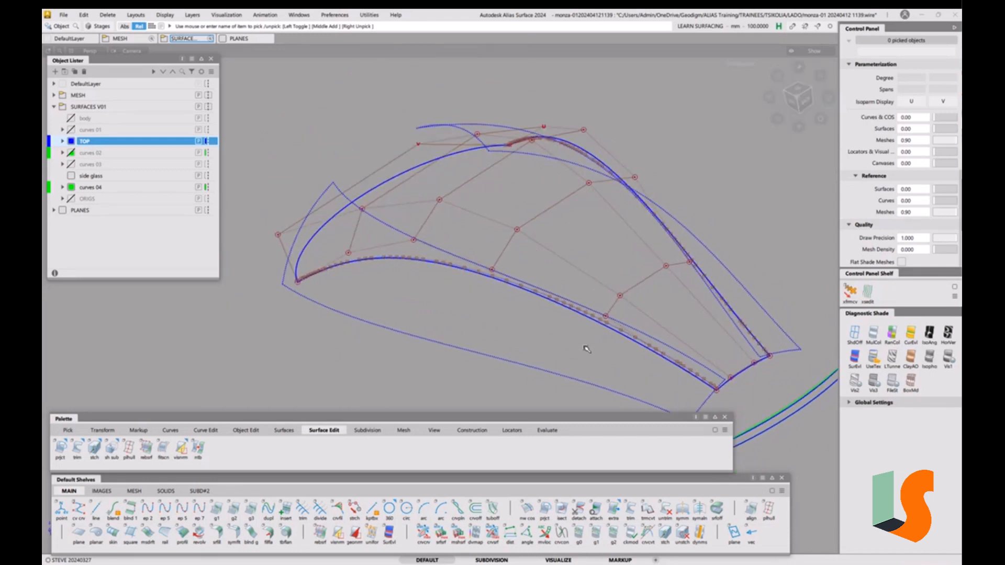
pyautogui.hotkey('ctrl', 'q')
pyautogui.click(642, 345)
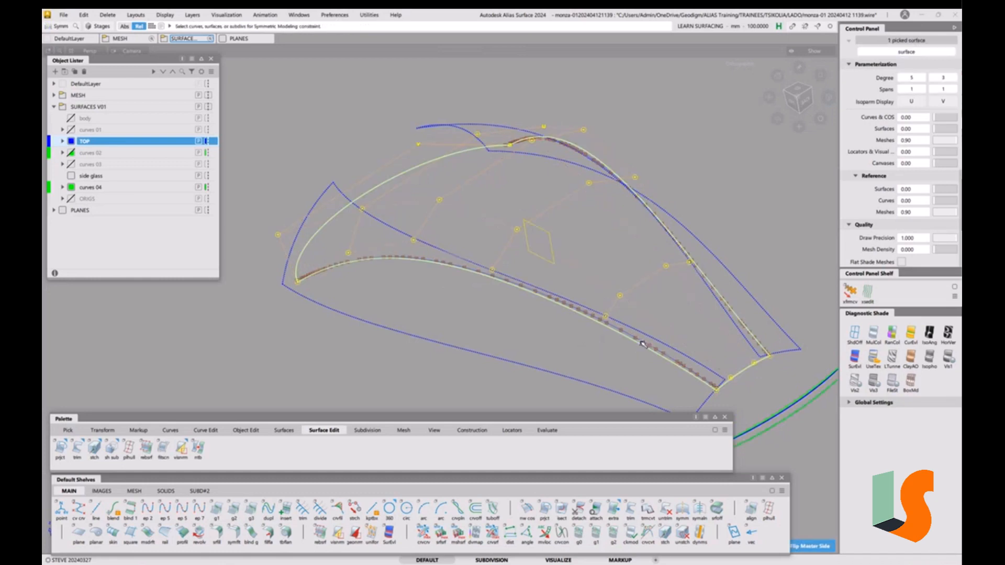
# Re-query the roof surface's construction history and reframe the roof in wireframe
pyautogui.click(652, 387)
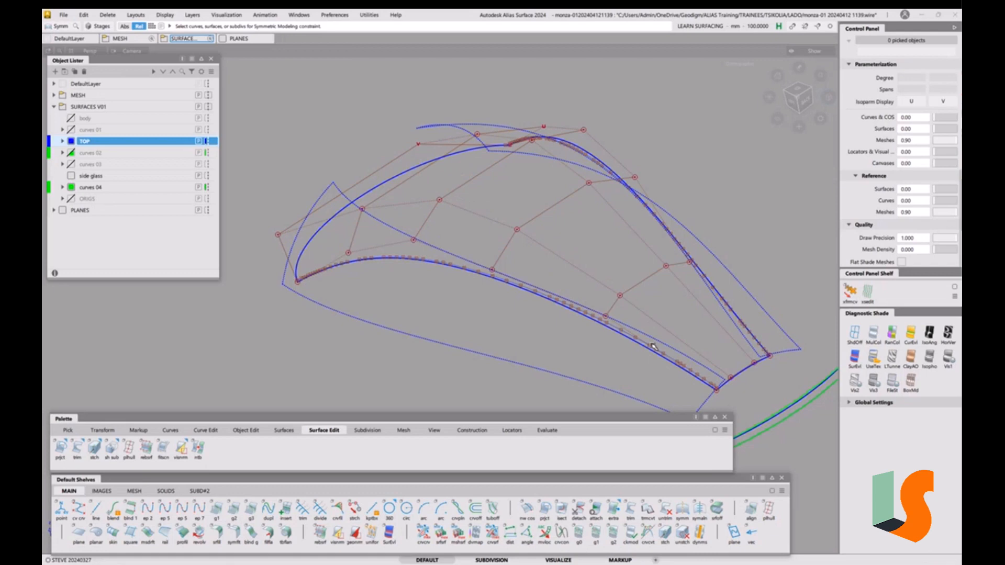
pyautogui.scroll(5, 662, 341)
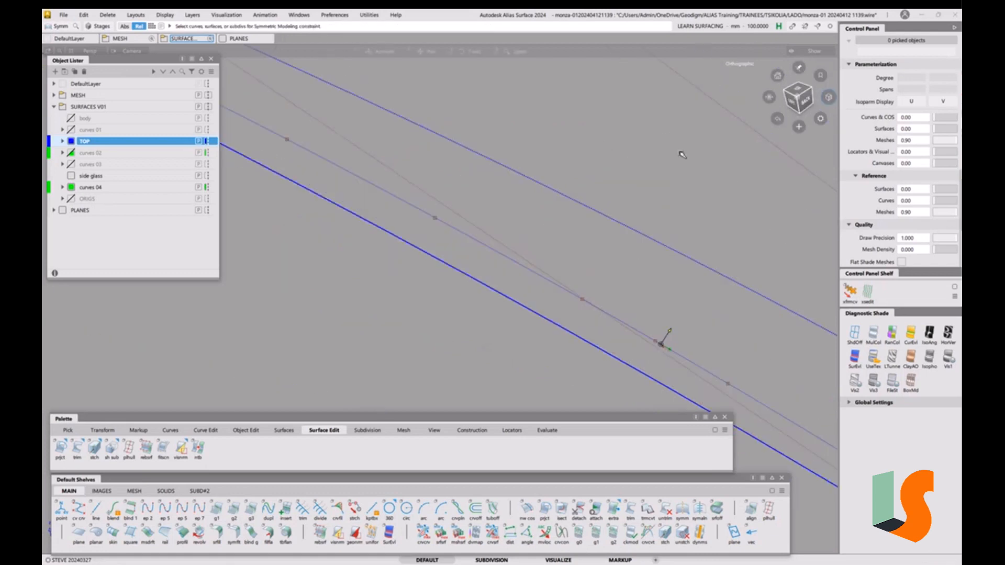
pyautogui.press('q')
pyautogui.click(601, 310)
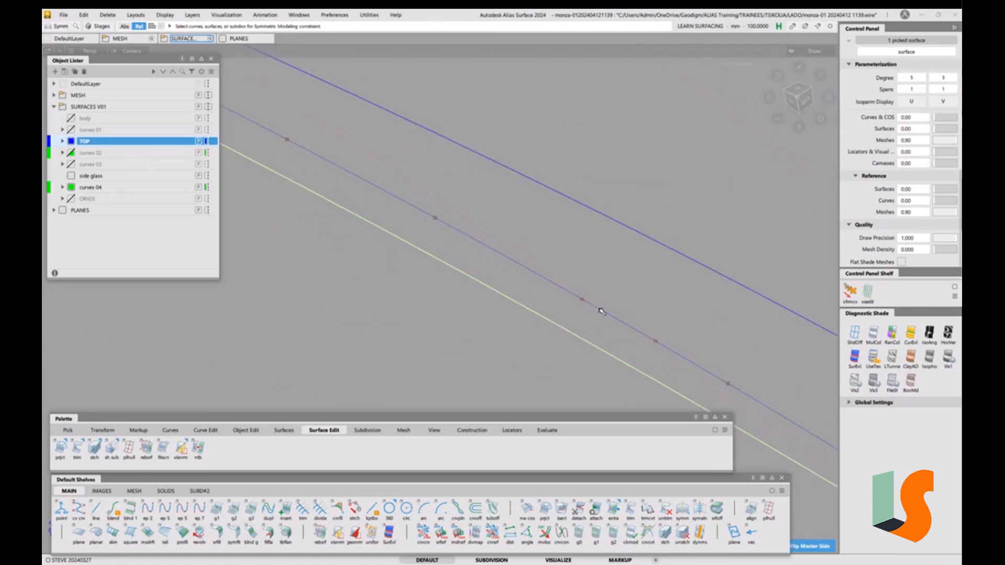
pyautogui.keyDown('ctrl'); pyautogui.keyDown('shift'); pyautogui.moveTo(712, 378); pyautogui.dragTo(712, 347); pyautogui.keyUp('shift'); pyautogui.keyUp('ctrl')
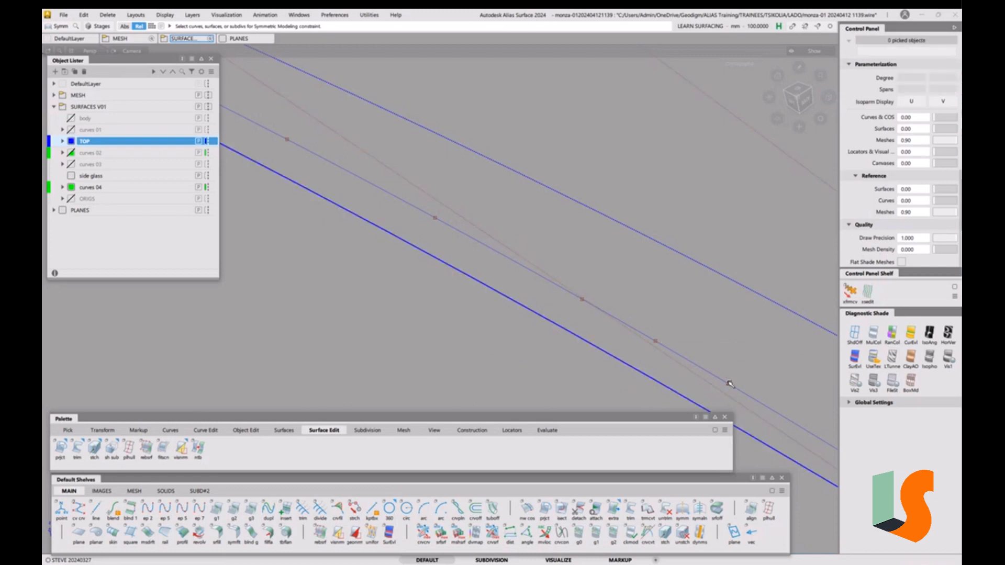
pyautogui.press('q')
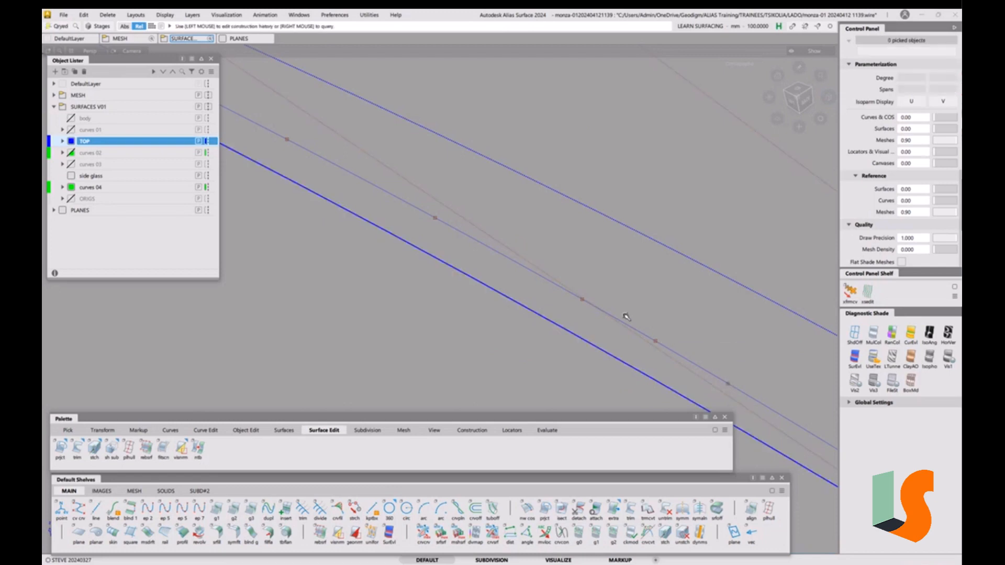
pyautogui.moveTo(487, 247)
pyautogui.keyDown('alt'); pyautogui.keyDown('shift'); pyautogui.mouseDown(button='right')
pyautogui.moveTo(460, 353)
pyautogui.moveTo(474, 239)
pyautogui.mouseUp(button='right'); pyautogui.keyUp('shift'); pyautogui.keyUp('alt')
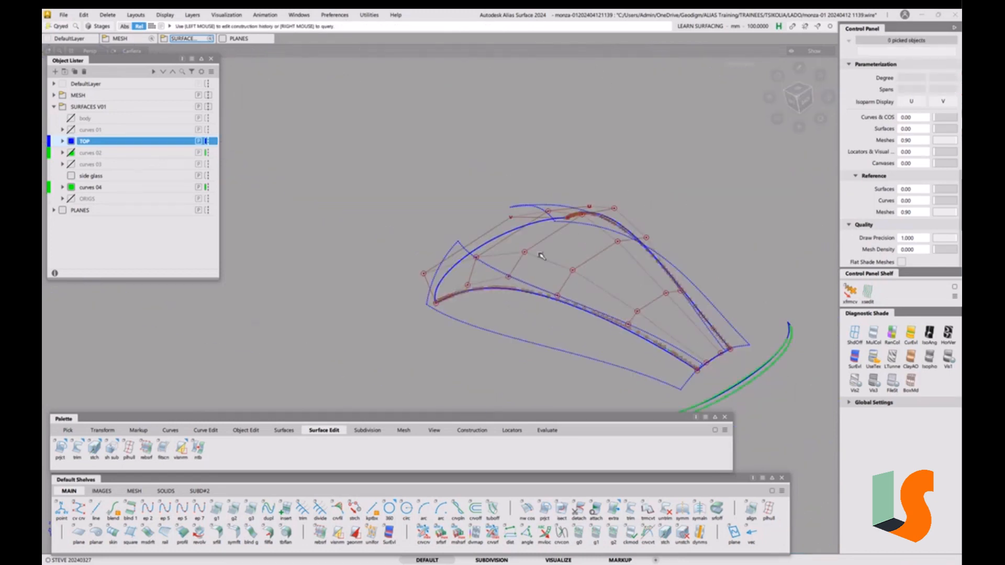
pyautogui.keyDown('alt'); pyautogui.keyDown('shift'); pyautogui.moveTo(554, 277); pyautogui.dragTo(561, 256, button='right'); pyautogui.keyUp('shift'); pyautogui.keyUp('alt')
pyautogui.keyDown('alt'); pyautogui.keyDown('shift'); pyautogui.moveTo(560, 256); pyautogui.dragTo(525, 262, button='middle'); pyautogui.keyUp('shift'); pyautogui.keyUp('alt')
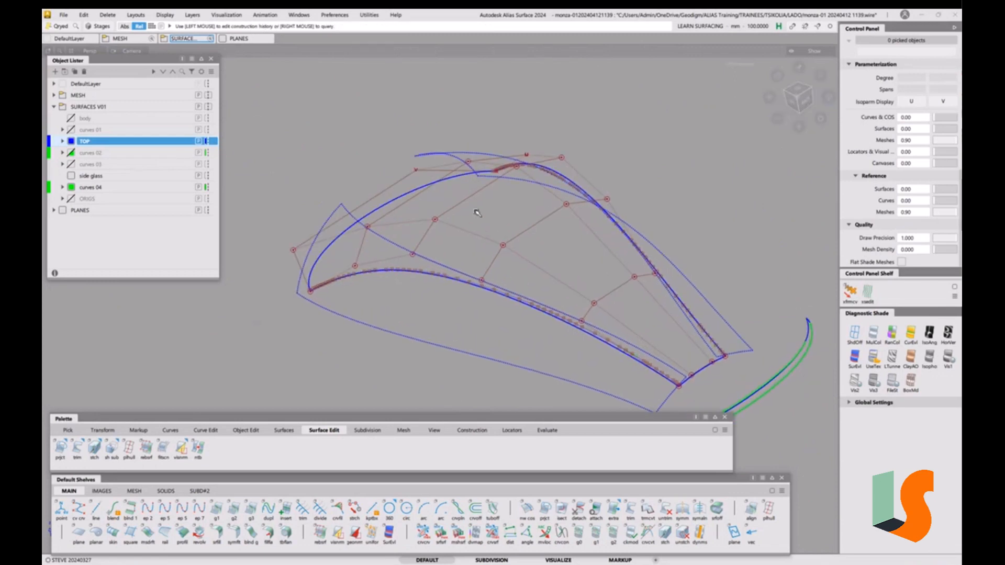
pyautogui.keyDown('ctrl'); pyautogui.keyDown('shift'); pyautogui.moveTo(562, 348); pyautogui.dragTo(568, 310, button='right'); pyautogui.keyUp('shift'); pyautogui.keyUp('ctrl')
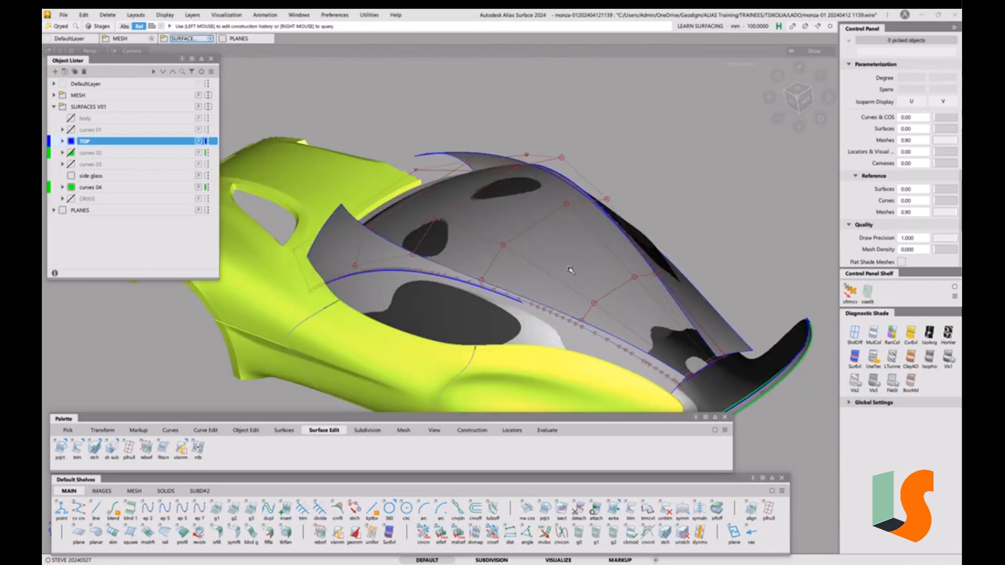
pyautogui.keyDown('ctrl'); pyautogui.keyDown('shift'); pyautogui.moveTo(568, 267); pyautogui.dragTo(564, 266, button='right'); pyautogui.keyUp('shift'); pyautogui.keyUp('ctrl')
pyautogui.keyDown('alt'); pyautogui.keyDown('shift'); pyautogui.moveTo(593, 324); pyautogui.dragTo(555, 248, button='middle'); pyautogui.keyUp('shift'); pyautogui.keyUp('alt')
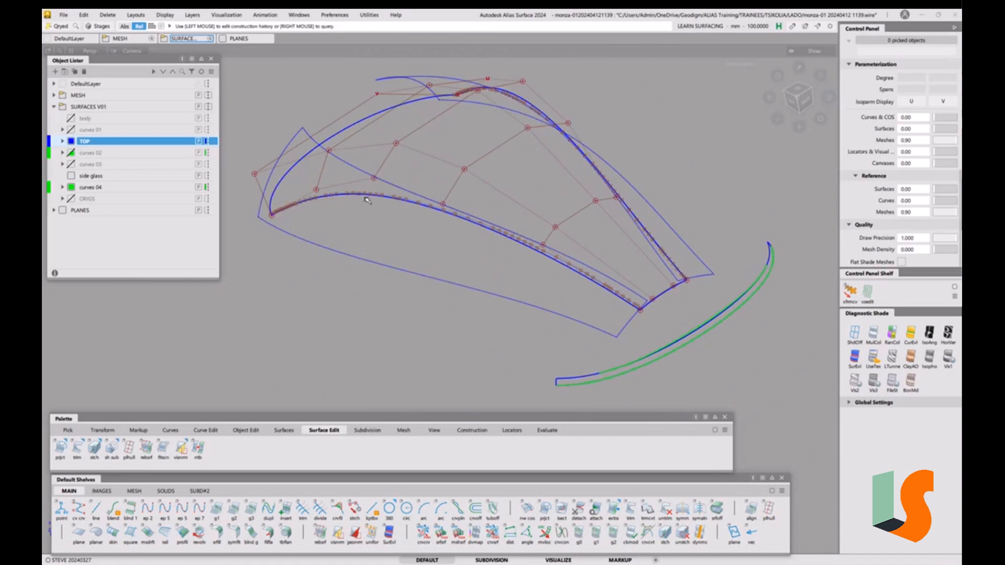
# With Pick CoS, box-select both lower-edge curves-on-surface and delete them, confirming Yes
pyautogui.keyDown('ctrl'); pyautogui.keyDown('shift'); pyautogui.click(512, 245); pyautogui.keyUp('shift'); pyautogui.keyUp('ctrl')
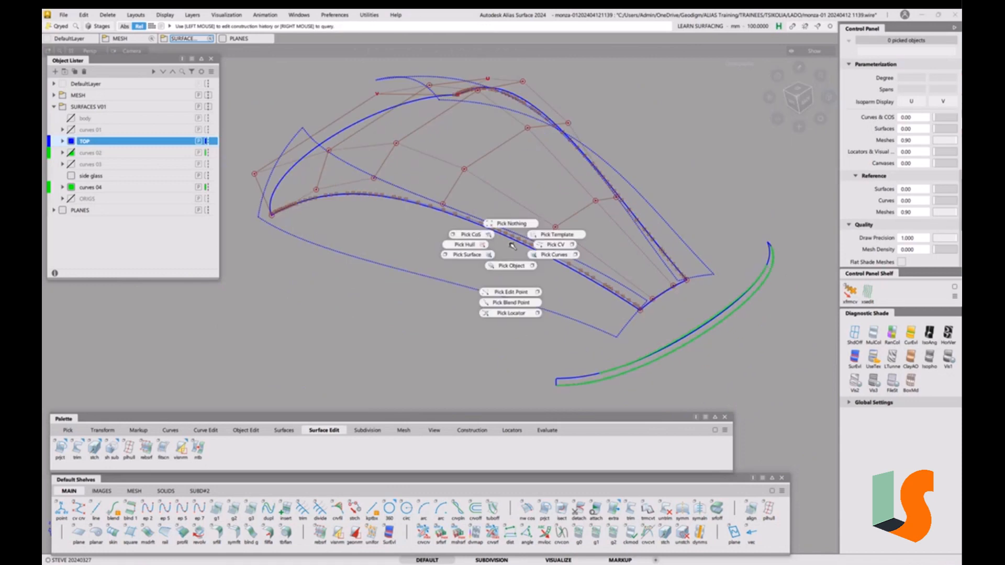
pyautogui.keyDown('ctrl'); pyautogui.keyDown('shift'); pyautogui.moveTo(511, 245); pyautogui.dragTo(478, 239); pyautogui.keyUp('shift'); pyautogui.keyUp('ctrl')
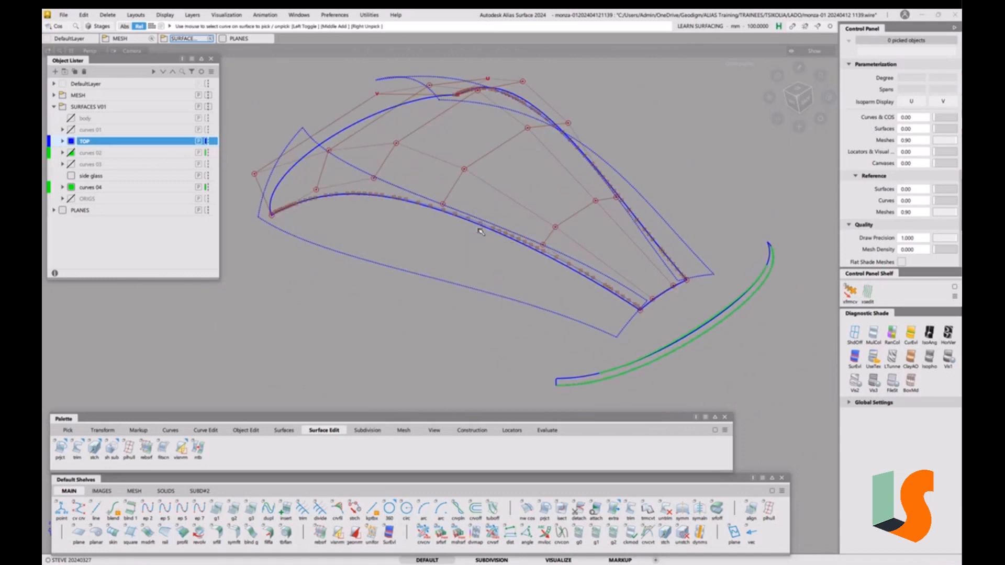
pyautogui.click(481, 232)
pyautogui.keyDown('alt'); pyautogui.keyDown('shift'); pyautogui.moveTo(486, 237); pyautogui.dragTo(420, 305, button='right'); pyautogui.keyUp('shift'); pyautogui.keyUp('alt')
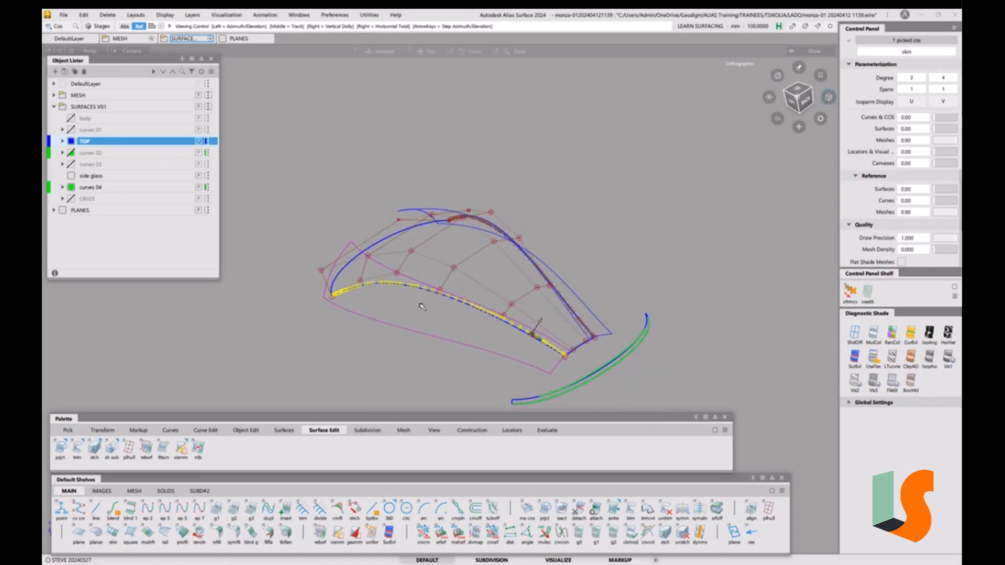
pyautogui.click(354, 347)
pyautogui.keyDown('ctrl'); pyautogui.keyDown('shift'); pyautogui.moveTo(340, 298); pyautogui.dragTo(314, 272); pyautogui.keyUp('shift'); pyautogui.keyUp('ctrl')
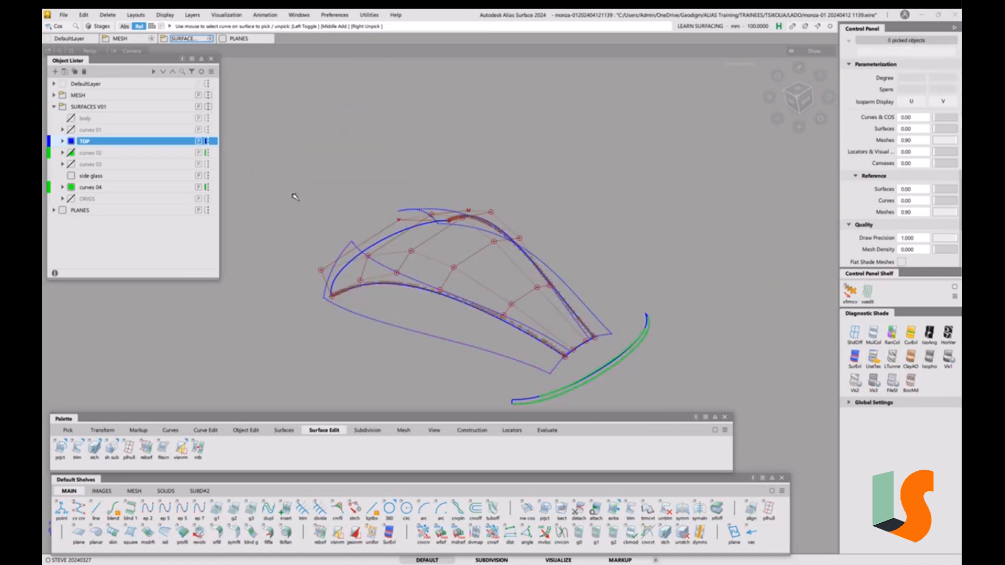
pyautogui.moveTo(289, 176); pyautogui.dragTo(690, 381)
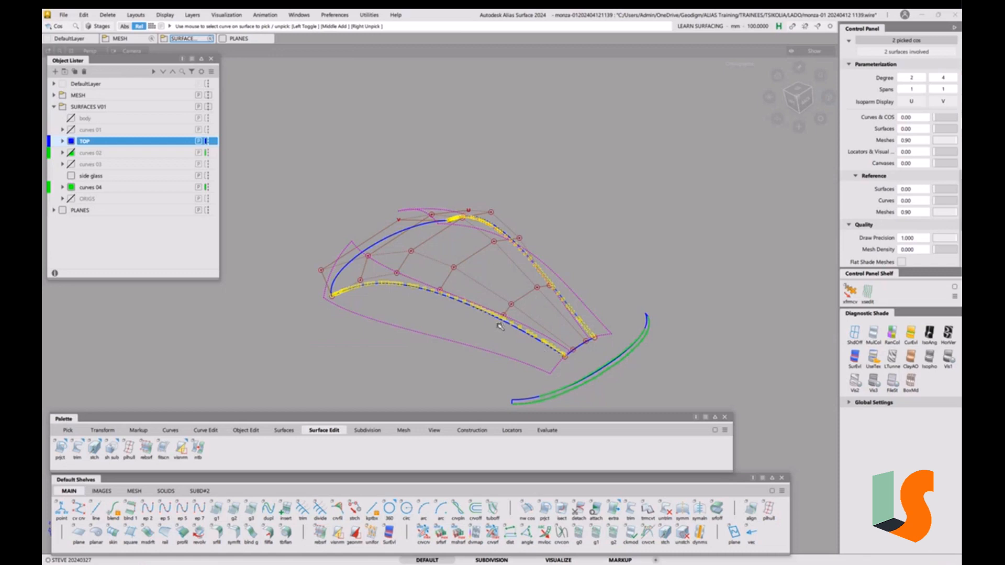
pyautogui.press('Delete')
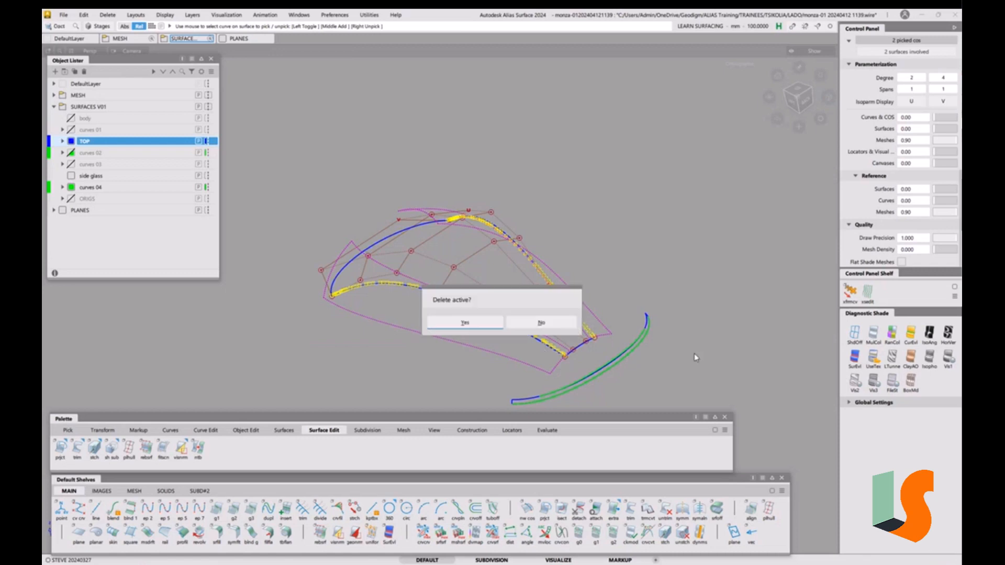
pyautogui.click(468, 323)
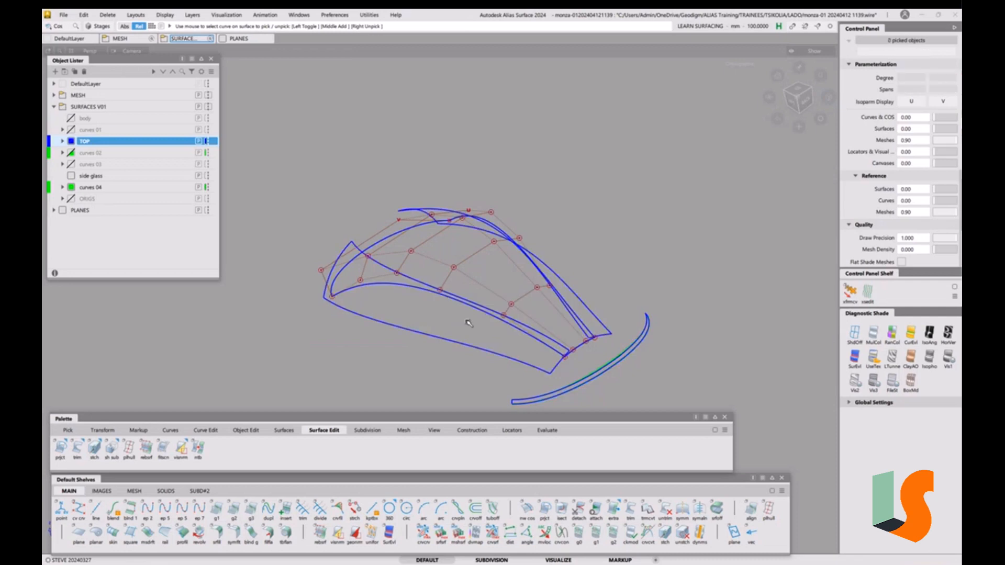
# Inspect the roof patch shaded against the car body, then return to wireframe
pyautogui.keyDown('alt'); pyautogui.keyDown('shift'); pyautogui.moveTo(497, 300); pyautogui.dragTo(493, 314, button='right'); pyautogui.keyUp('shift'); pyautogui.keyUp('alt')
pyautogui.keyDown('alt'); pyautogui.keyDown('shift'); pyautogui.moveTo(493, 314); pyautogui.dragTo(504, 244, button='middle'); pyautogui.keyUp('shift'); pyautogui.keyUp('alt')
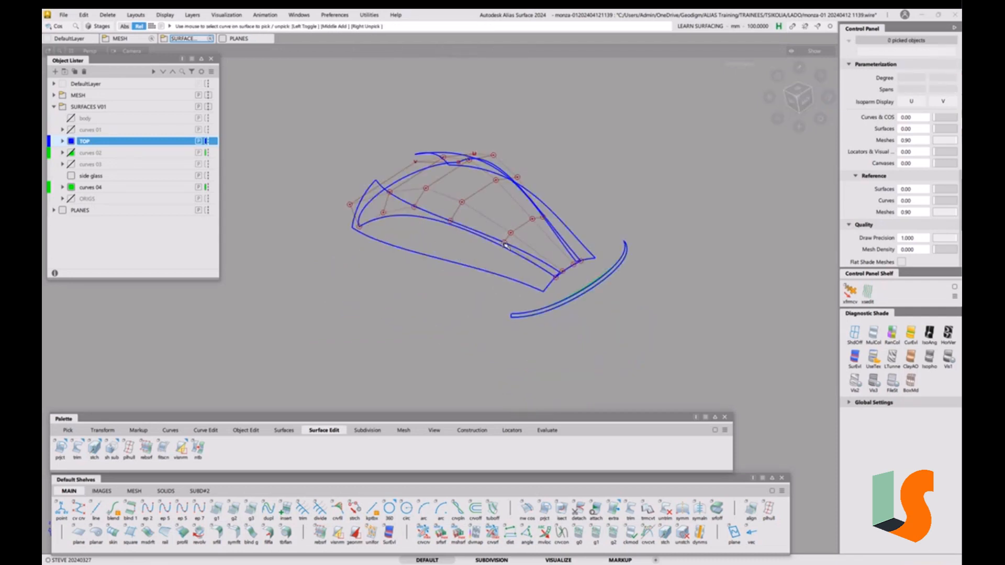
pyautogui.keyDown('alt'); pyautogui.keyDown('shift'); pyautogui.moveTo(505, 245); pyautogui.dragTo(491, 281); pyautogui.keyUp('shift'); pyautogui.keyUp('alt')
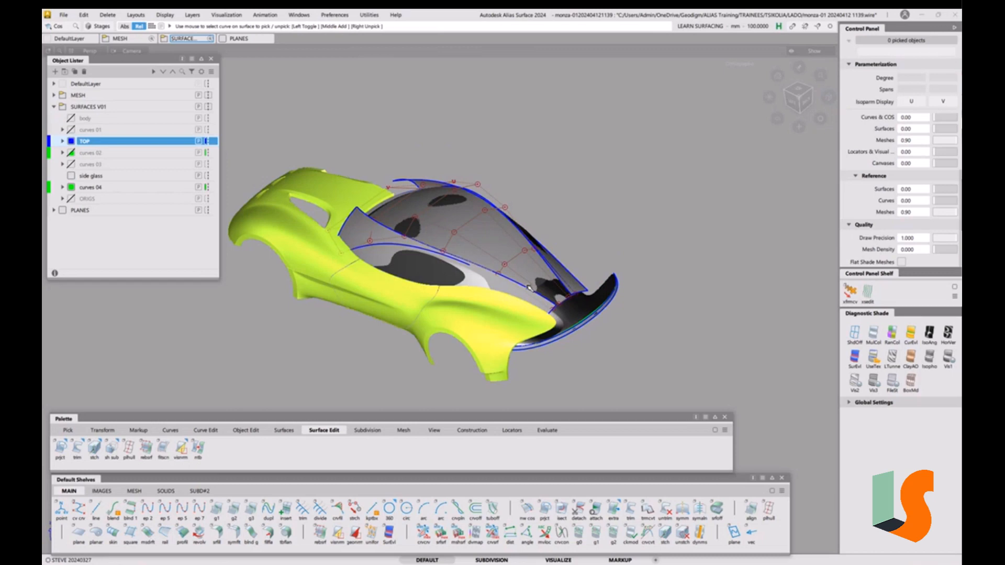
pyautogui.press('F1')
pyautogui.press('F1')
pyautogui.keyDown('alt'); pyautogui.keyDown('shift'); pyautogui.moveTo(508, 289); pyautogui.dragTo(487, 281); pyautogui.keyUp('shift'); pyautogui.keyUp('alt')
pyautogui.keyDown('alt'); pyautogui.keyDown('shift'); pyautogui.moveTo(487, 282); pyautogui.dragTo(483, 270, button='right'); pyautogui.keyUp('shift'); pyautogui.keyUp('alt')
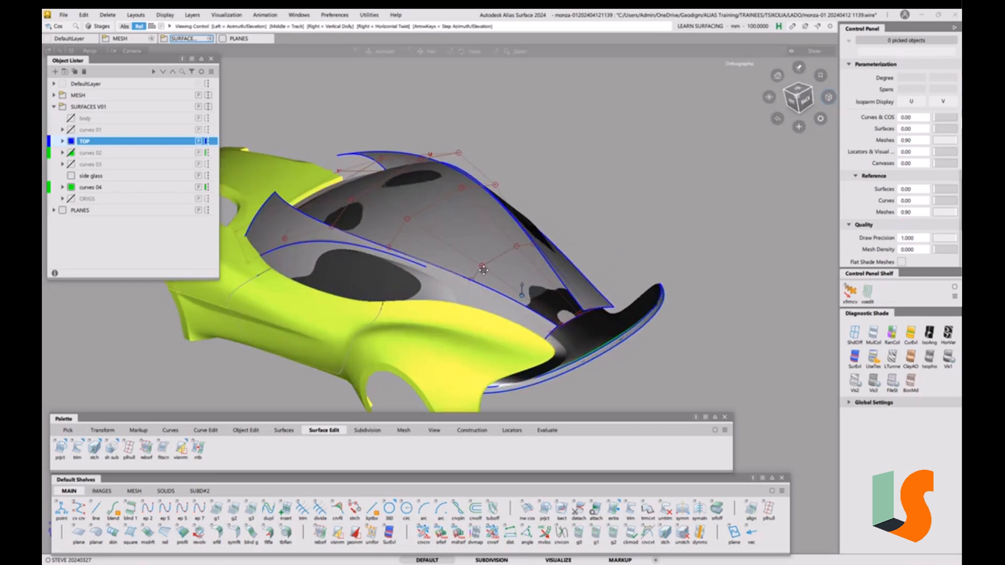
pyautogui.keyDown('alt'); pyautogui.keyDown('shift'); pyautogui.moveTo(483, 271); pyautogui.dragTo(512, 296); pyautogui.keyUp('shift'); pyautogui.keyUp('alt')
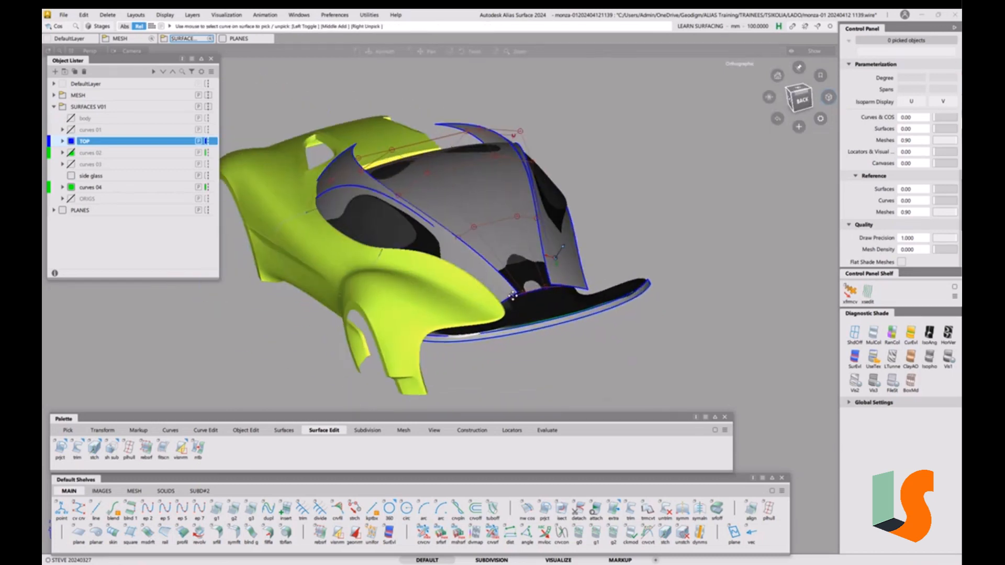
pyautogui.keyDown('alt'); pyautogui.keyDown('shift'); pyautogui.moveTo(512, 295); pyautogui.dragTo(506, 322, button='middle'); pyautogui.keyUp('shift'); pyautogui.keyUp('alt')
pyautogui.keyDown('alt'); pyautogui.keyDown('shift'); pyautogui.moveTo(488, 292); pyautogui.dragTo(531, 324); pyautogui.keyUp('shift'); pyautogui.keyUp('alt')
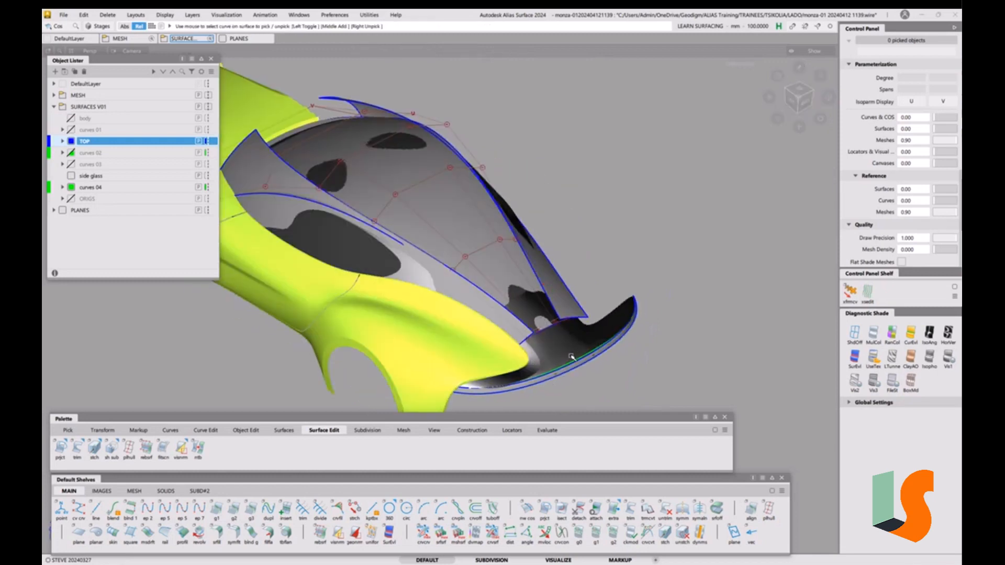
pyautogui.press('s')
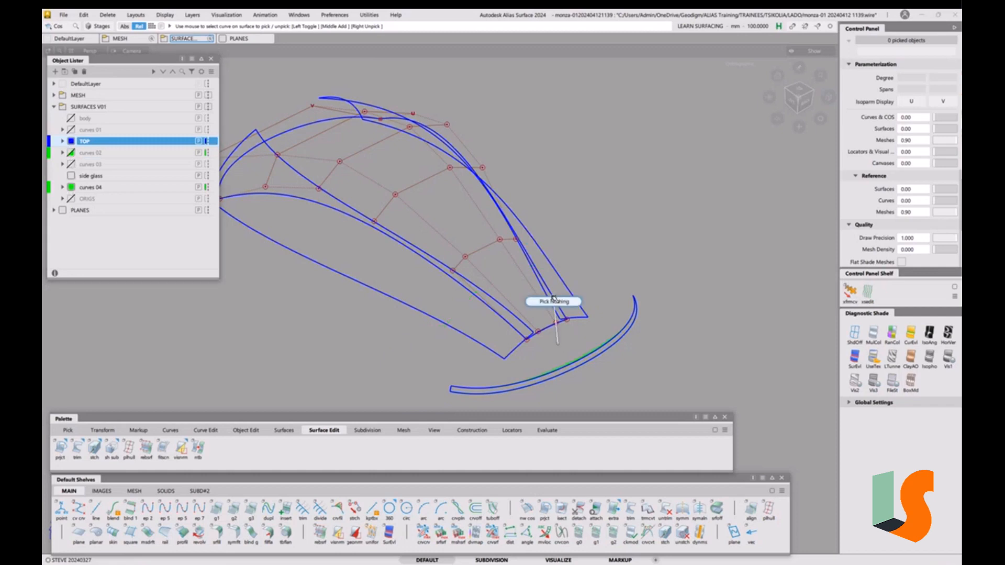
# Start File > Save As to save a new version of the model
pyautogui.keyDown('alt'); pyautogui.keyDown('shift'); pyautogui.moveTo(559, 347); pyautogui.dragTo(554, 329); pyautogui.keyUp('shift'); pyautogui.keyUp('alt')
pyautogui.keyDown('alt'); pyautogui.keyDown('shift'); pyautogui.moveTo(553, 329); pyautogui.dragTo(551, 285, button='middle'); pyautogui.keyUp('shift'); pyautogui.keyUp('alt')
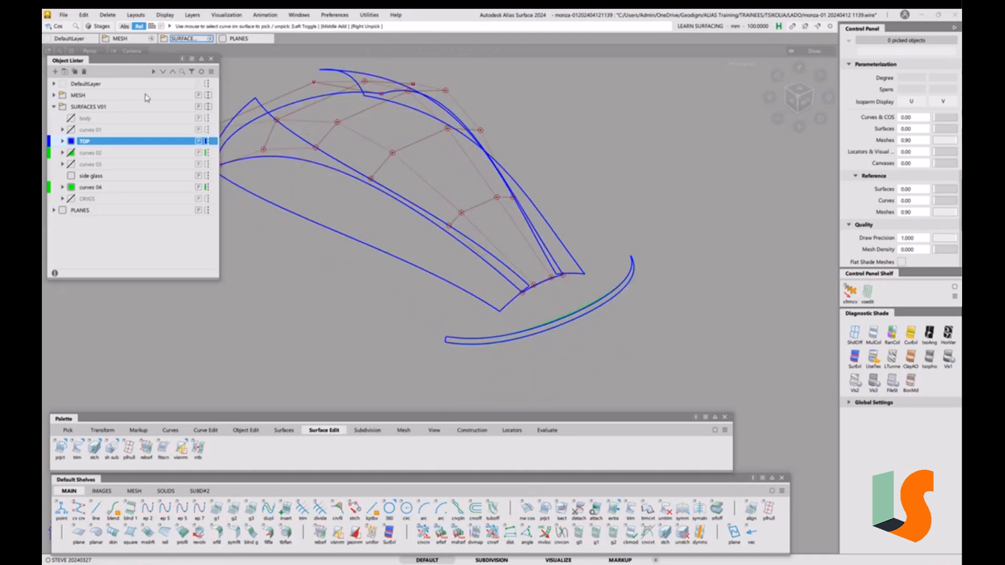
pyautogui.click(62, 16)
pyautogui.click(82, 99)
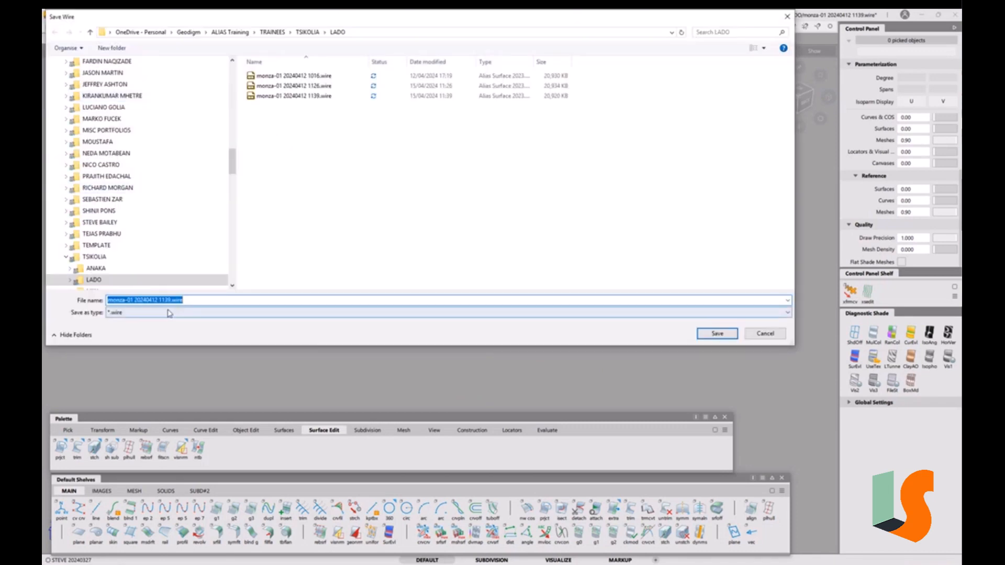
pyautogui.click(164, 300)
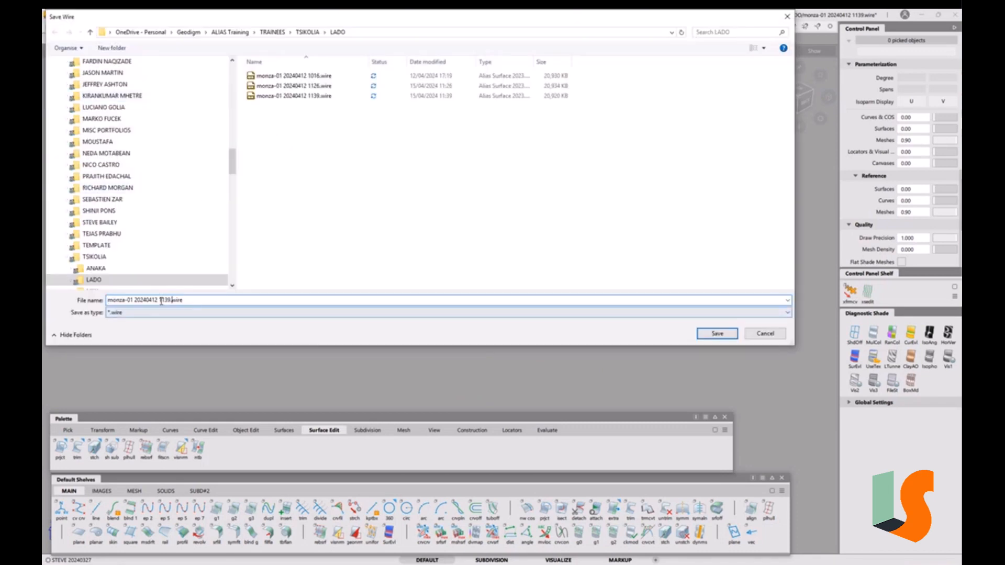
pyautogui.moveTo(164, 301); pyautogui.dragTo(249, 306)
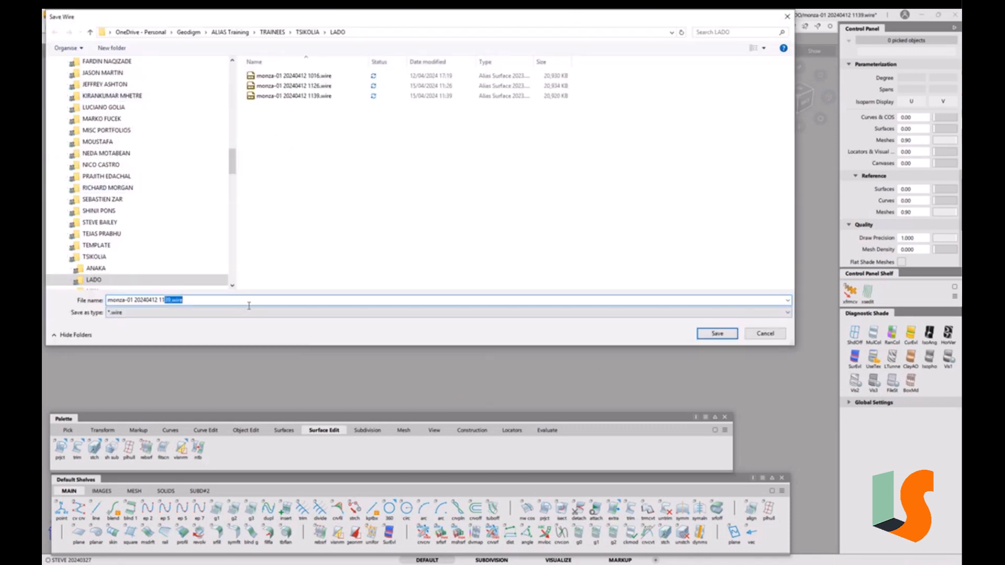
pyautogui.write('45')
pyautogui.press('Return')
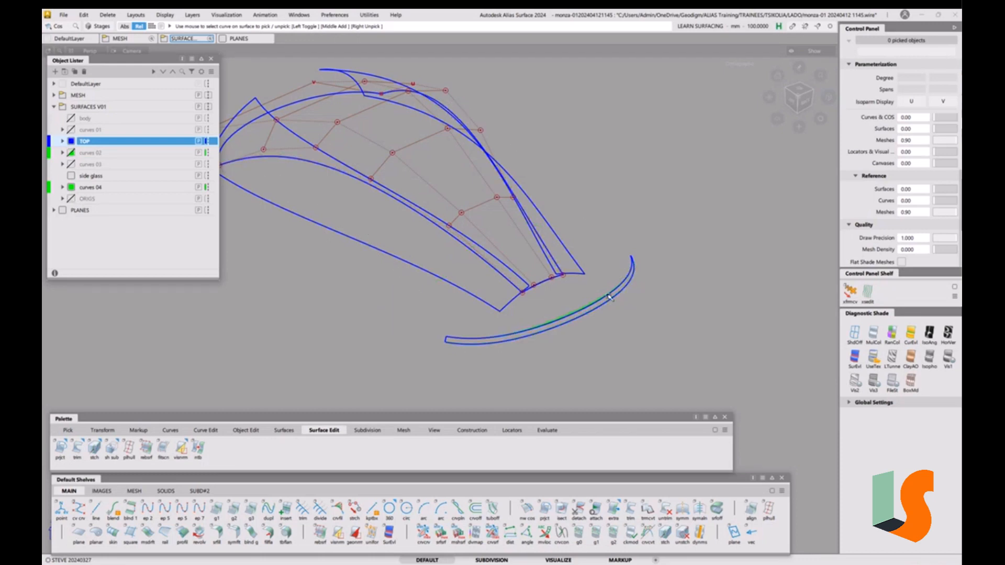
# Toggle the curves 01 layer on and off again, leaving it hidden
pyautogui.click(72, 130)
pyautogui.click(72, 130)
pyautogui.keyDown('alt'); pyautogui.keyDown('shift'); pyautogui.moveTo(498, 216); pyautogui.dragTo(503, 240, button='middle'); pyautogui.keyUp('shift'); pyautogui.keyUp('alt')
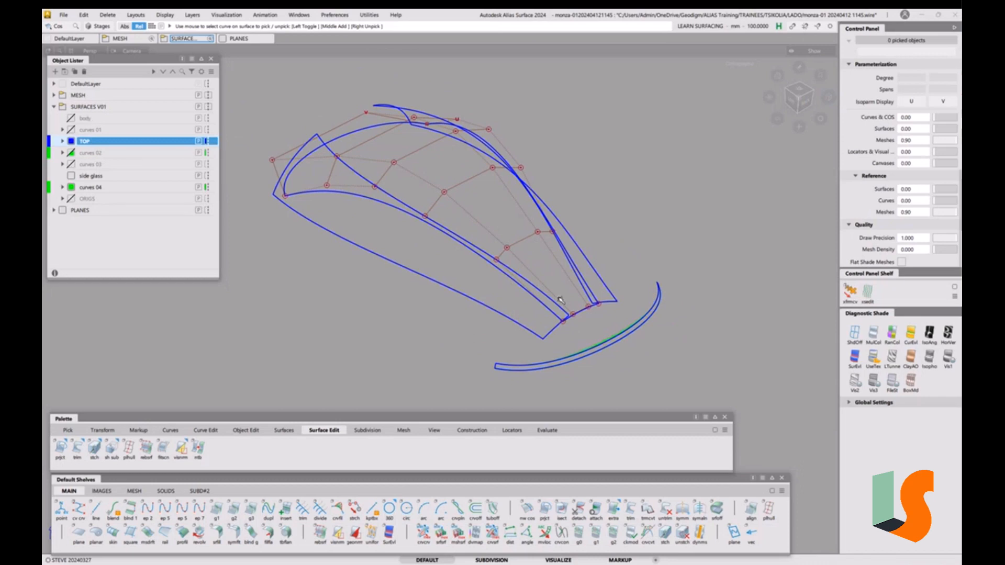
pyautogui.click(64, 16)
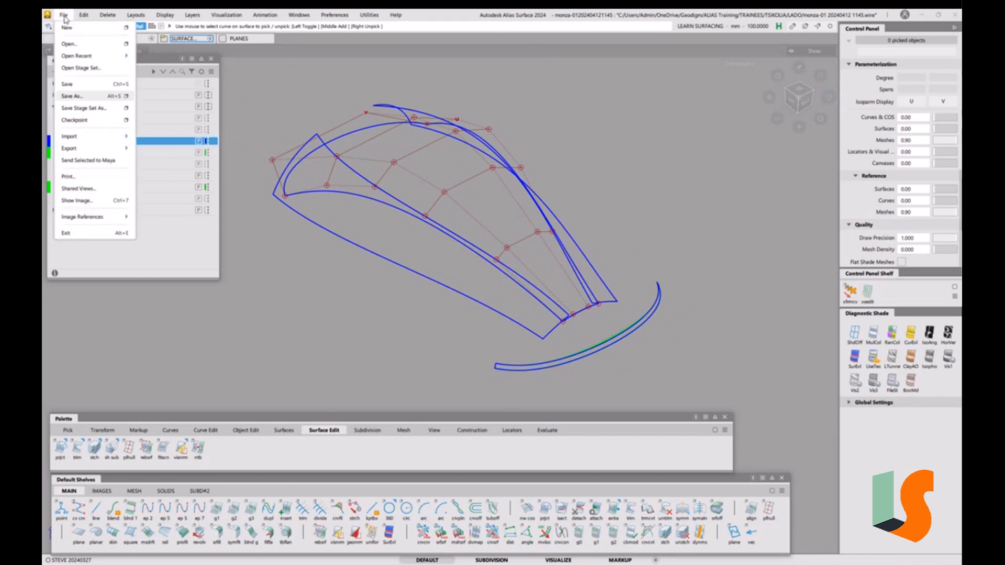
pyautogui.moveTo(90, 56)
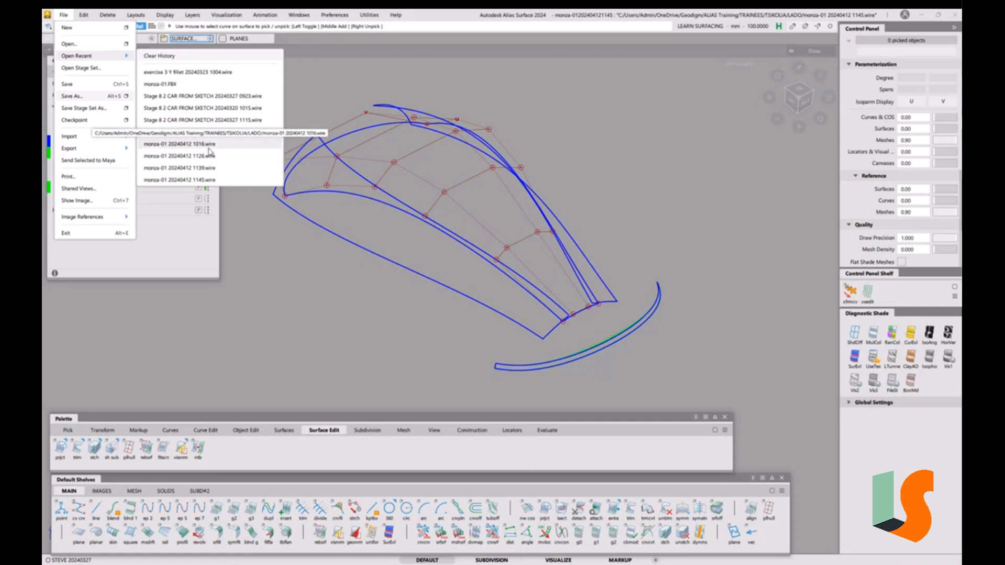
pyautogui.click(202, 146)
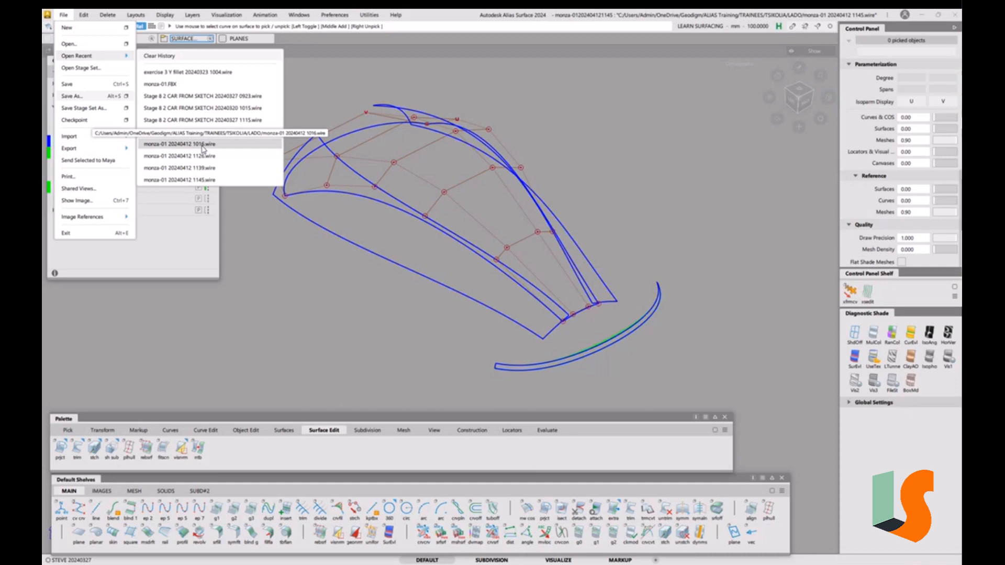
pyautogui.click(503, 330)
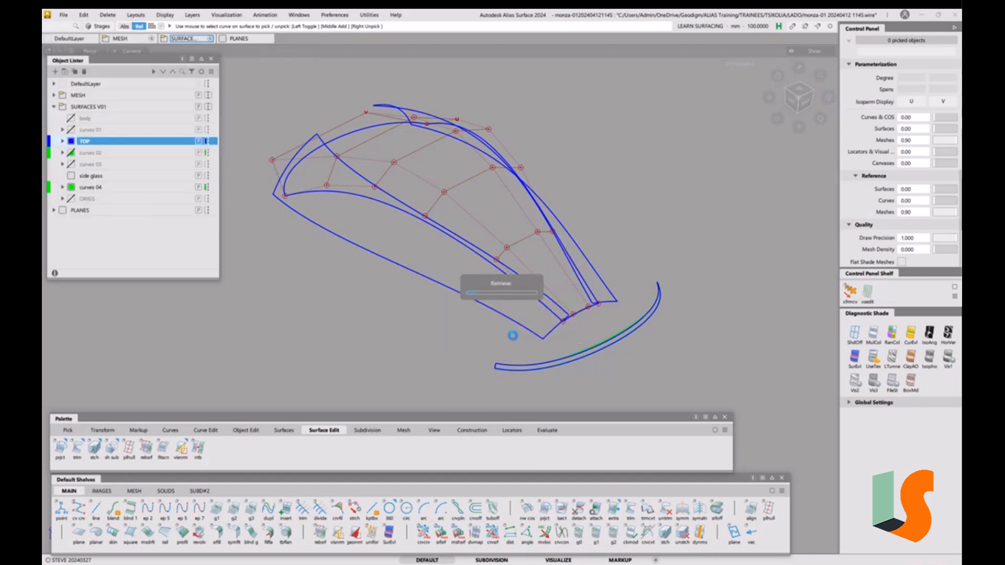
pyautogui.keyDown('ctrl'); pyautogui.keyDown('shift'); pyautogui.moveTo(567, 339); pyautogui.dragTo(589, 348); pyautogui.keyUp('shift'); pyautogui.keyUp('ctrl')
pyautogui.click(575, 342)
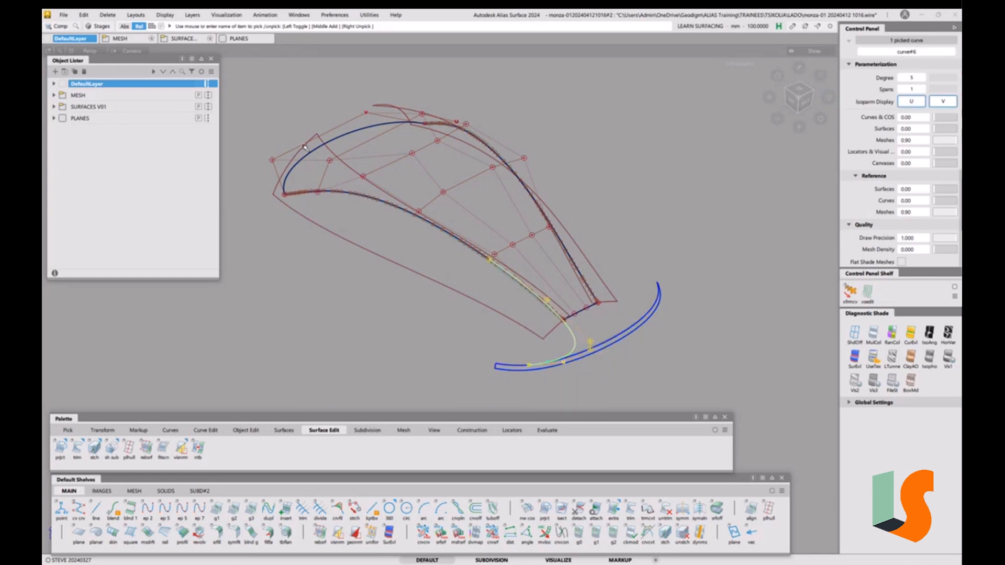
pyautogui.click(102, 26)
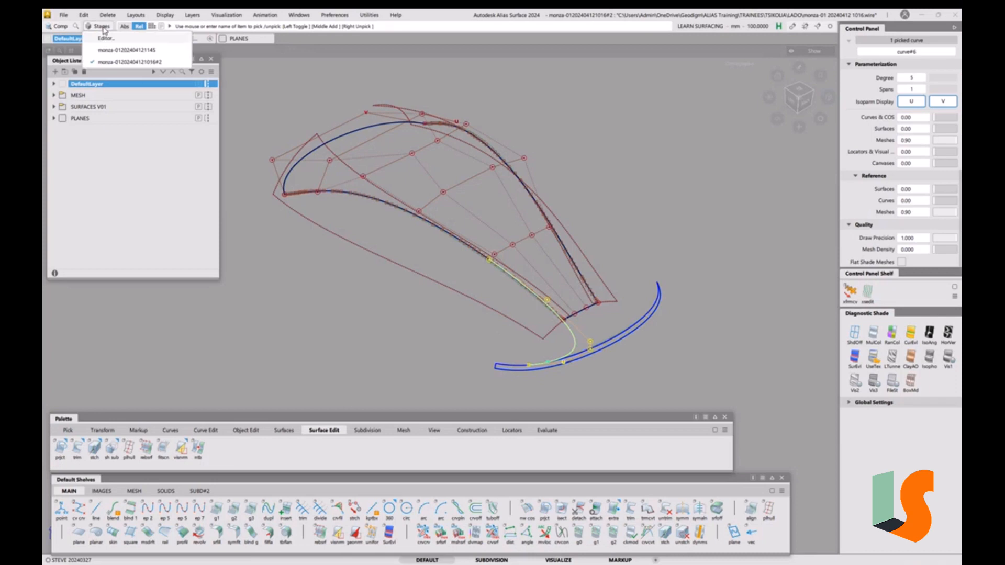
pyautogui.click(121, 50)
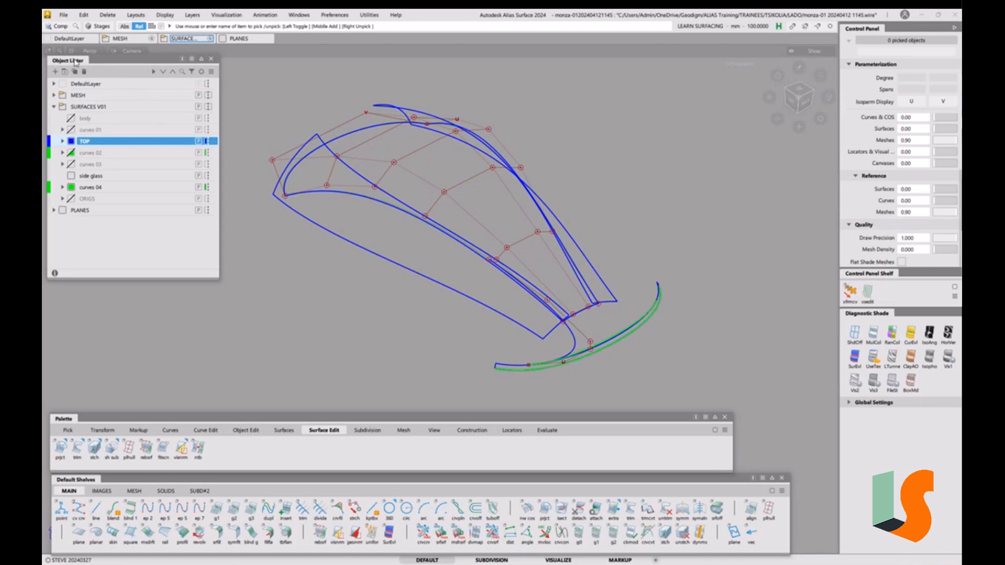
# Open the Stage Editor listing both loaded stages
pyautogui.click(99, 28)
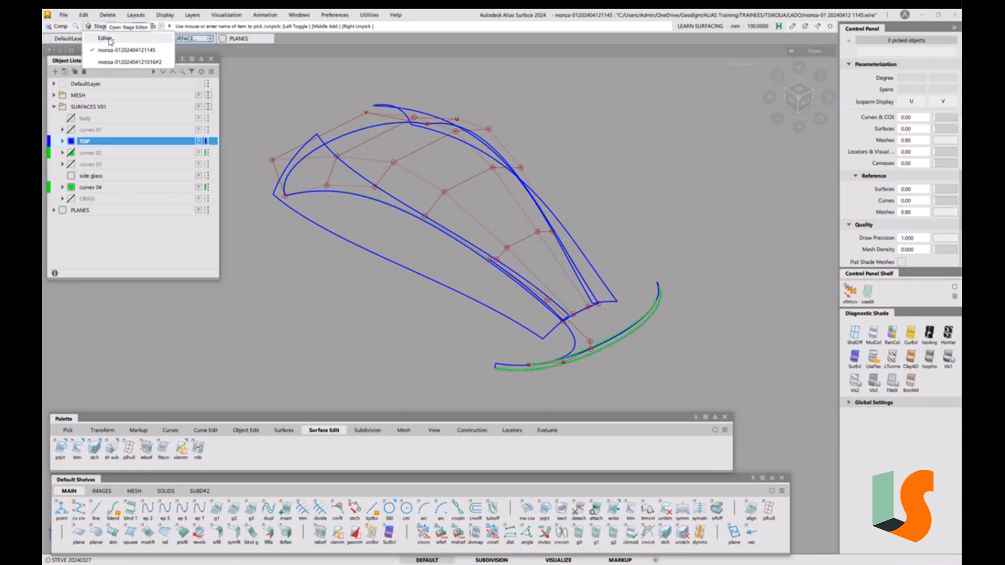
pyautogui.click(105, 38)
pyautogui.click(622, 260)
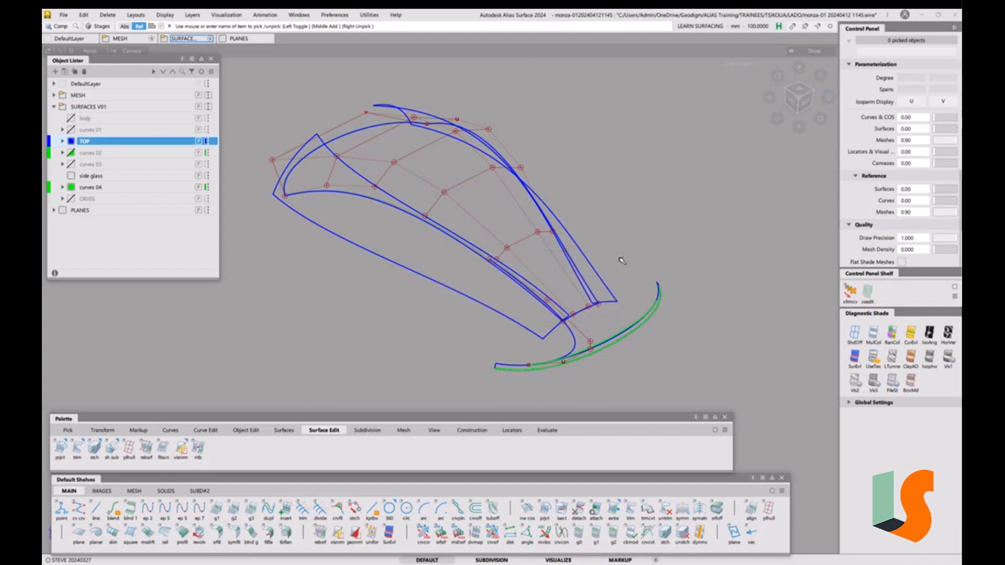
pyautogui.click(105, 29)
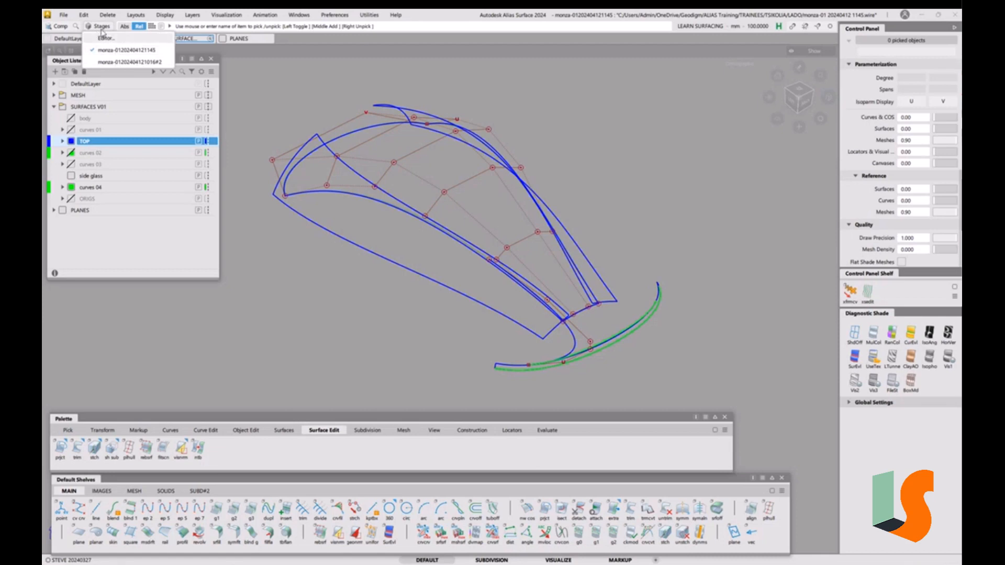
pyautogui.click(108, 39)
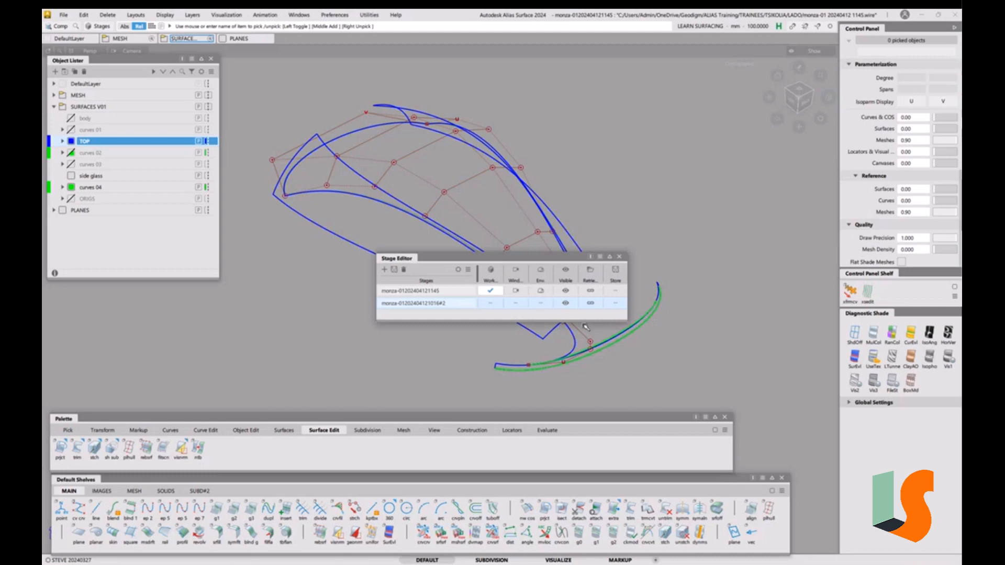
# Pick the curve running into the lower swoop and make it invisible
pyautogui.moveTo(547, 264); pyautogui.dragTo(385, 284)
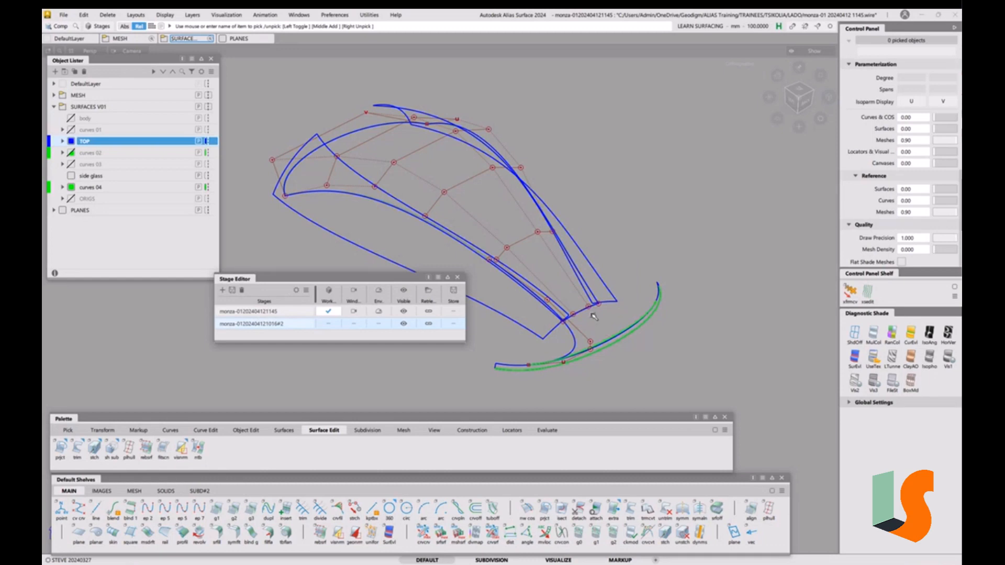
pyautogui.keyDown('ctrl'); pyautogui.keyDown('shift'); pyautogui.moveTo(594, 330); pyautogui.dragTo(620, 342); pyautogui.keyUp('shift'); pyautogui.keyUp('ctrl')
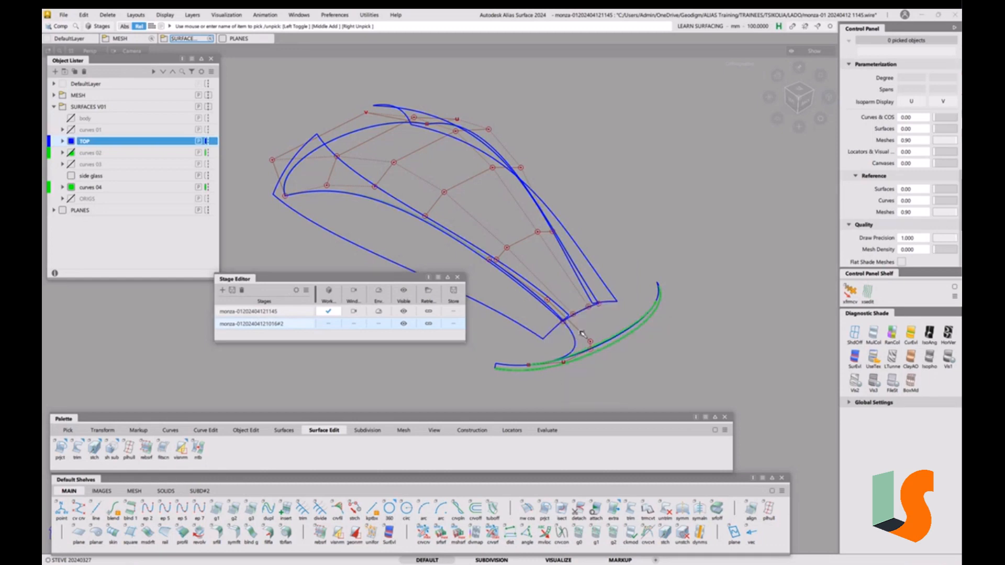
pyautogui.click(572, 340)
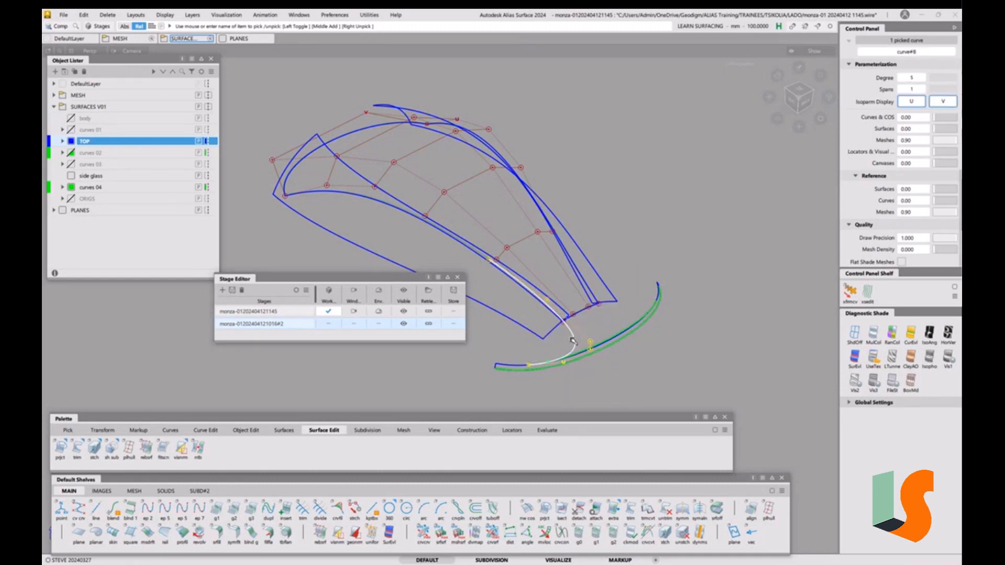
pyautogui.click(165, 15)
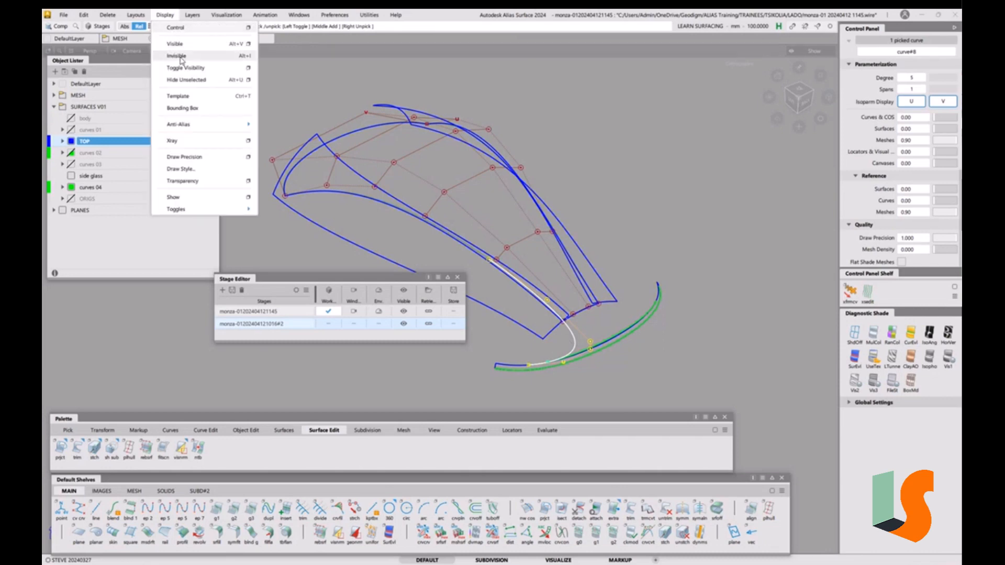
pyautogui.hotkey('alt', 'i')
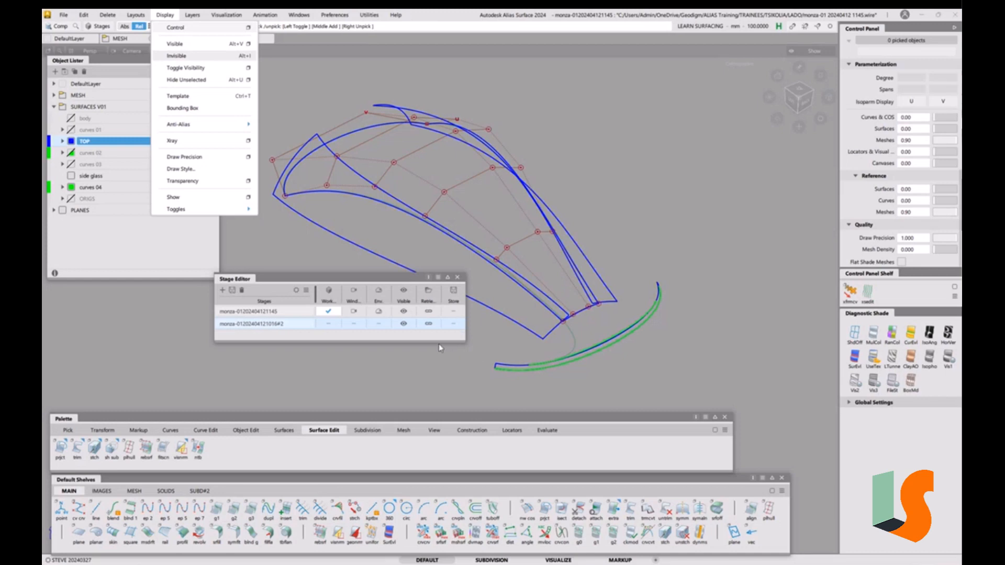
pyautogui.click(406, 326)
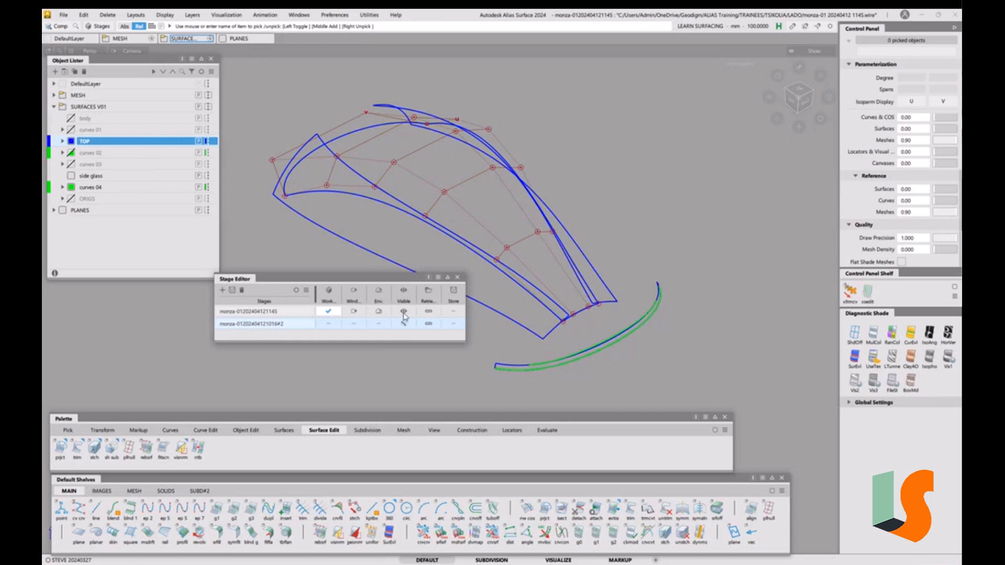
pyautogui.click(405, 314)
pyautogui.click(331, 324)
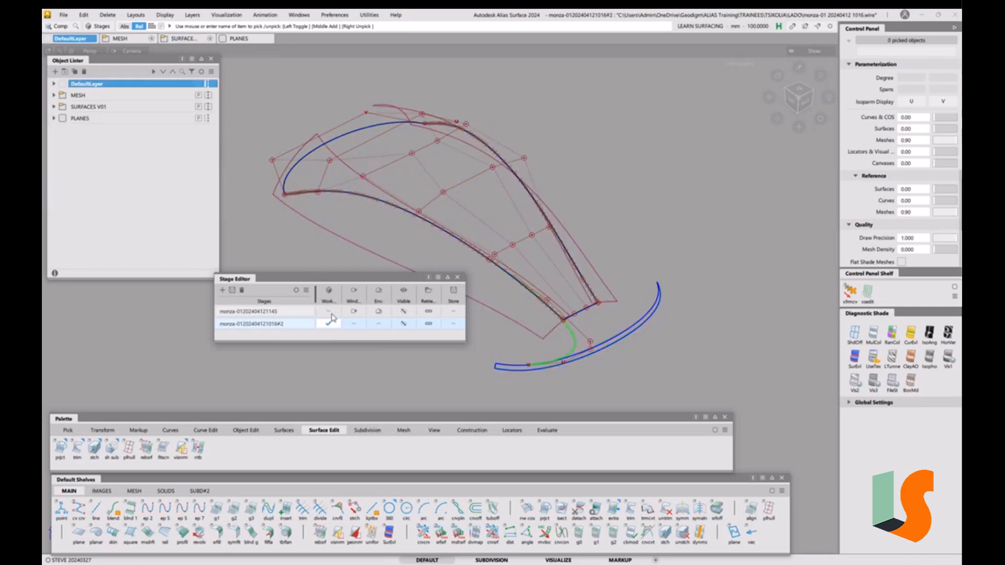
pyautogui.click(330, 313)
pyautogui.click(331, 322)
pyautogui.click(328, 311)
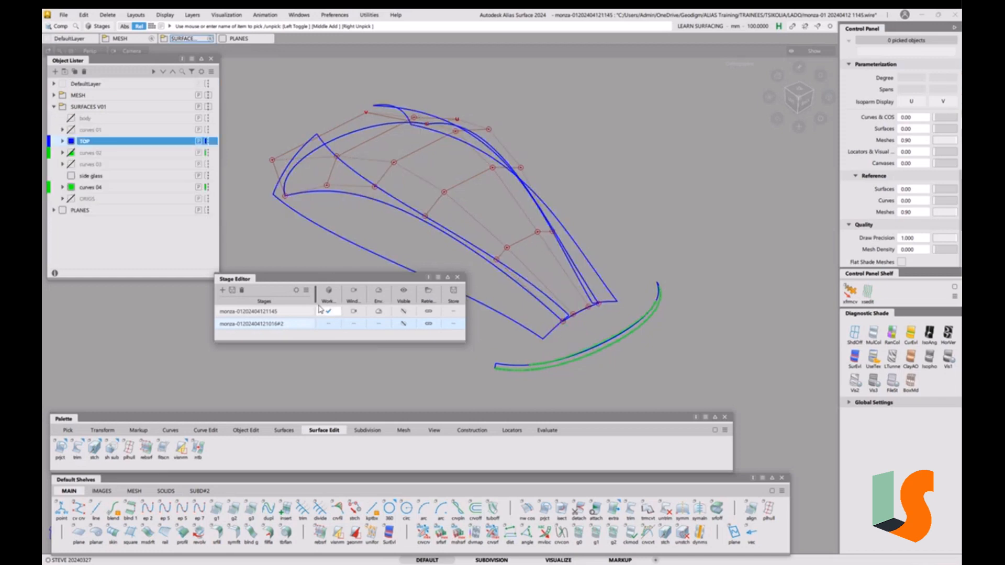
pyautogui.rightClick(267, 324)
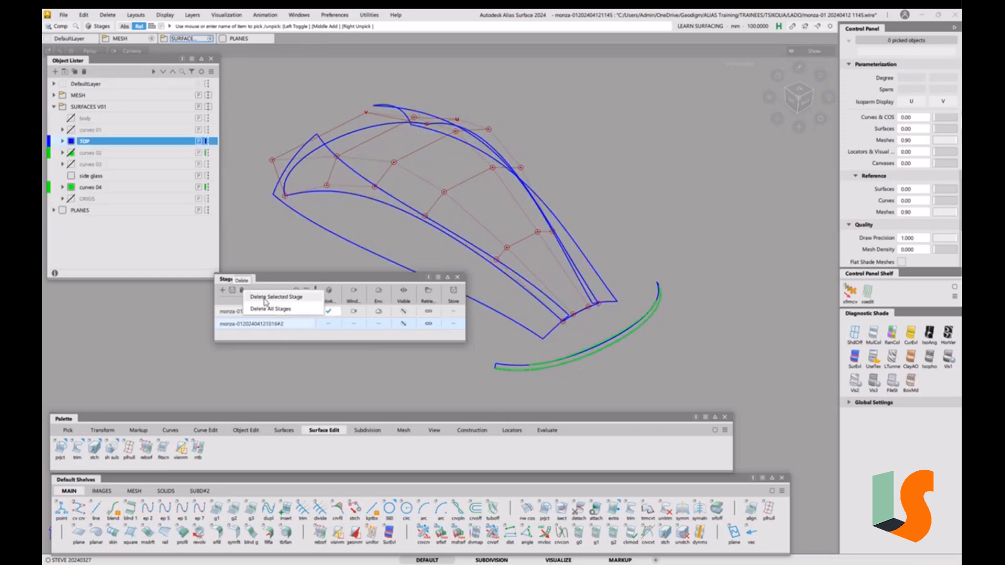
pyautogui.click(267, 303)
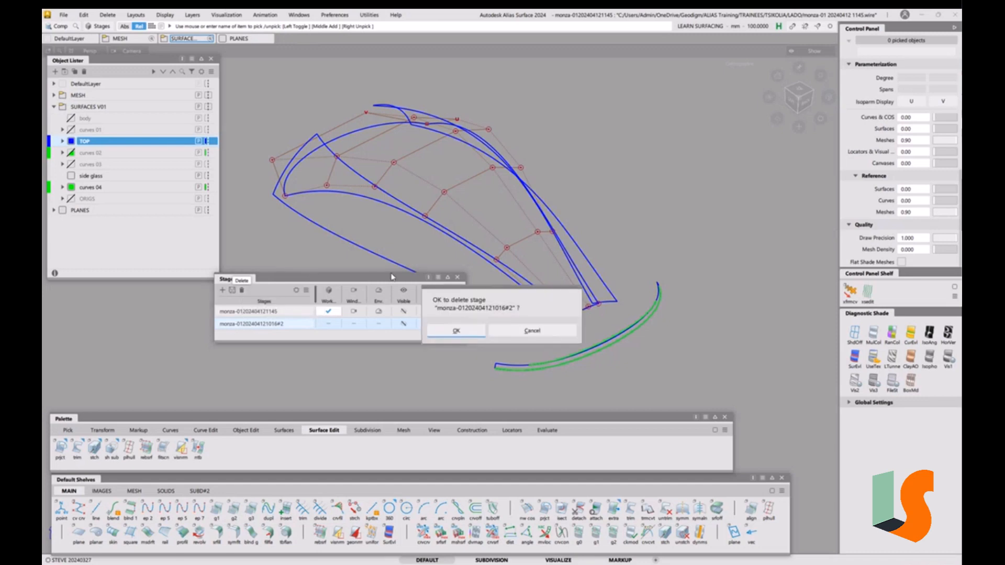
pyautogui.click(458, 331)
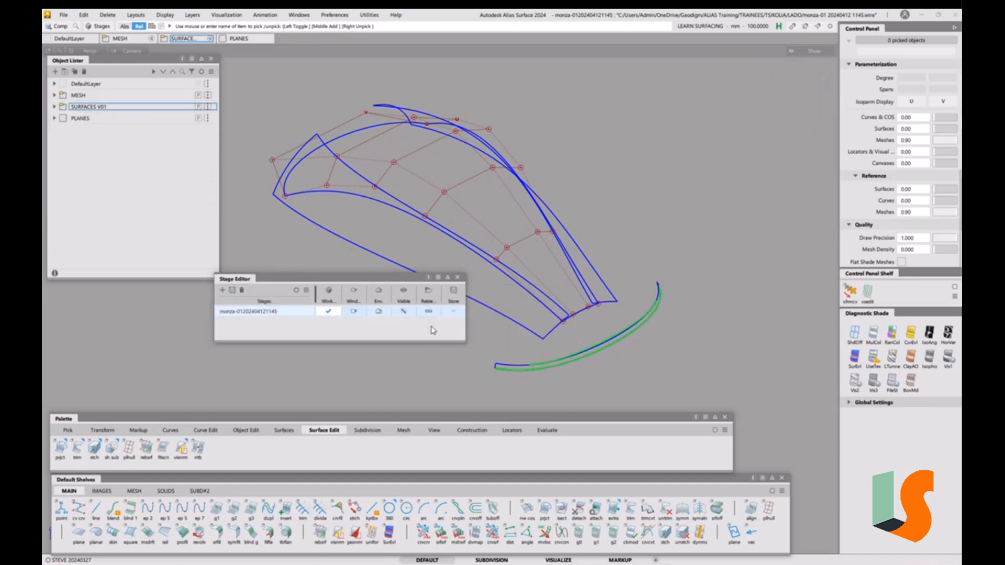
# Close the Stage Editor window
pyautogui.click(458, 278)
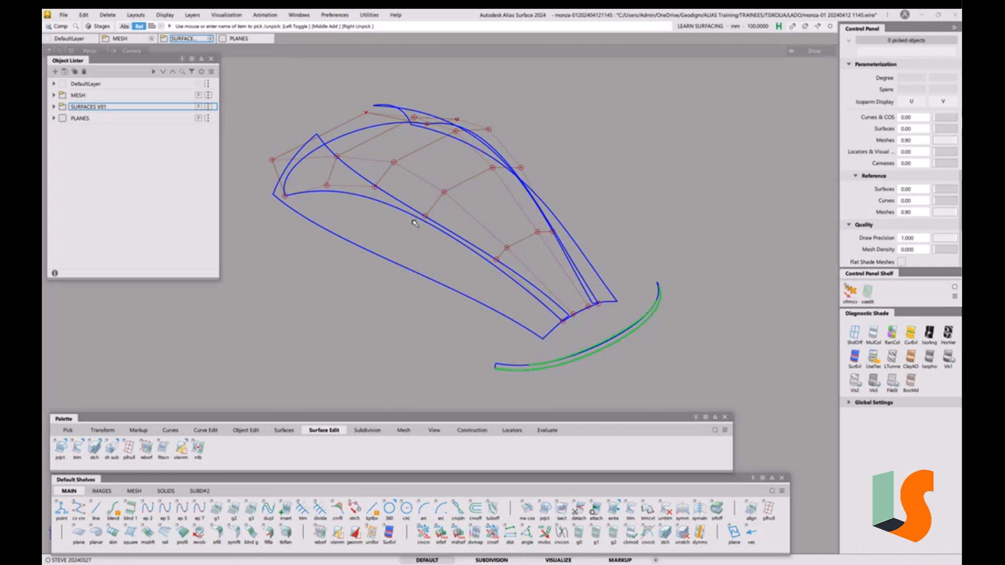
# Make the hidden curve visible again and expand the SURFACES V01 layer
pyautogui.click(163, 16)
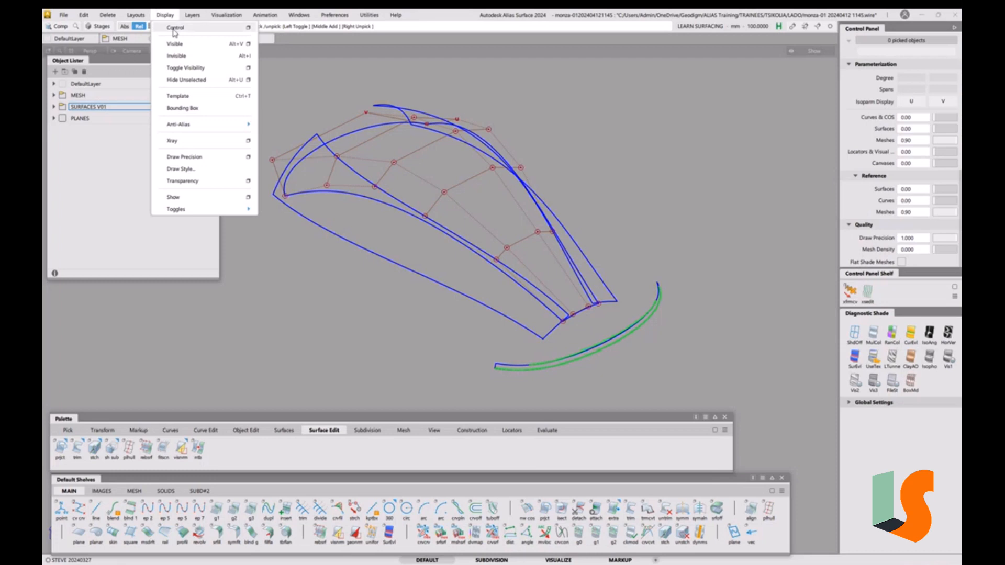
pyautogui.click(180, 45)
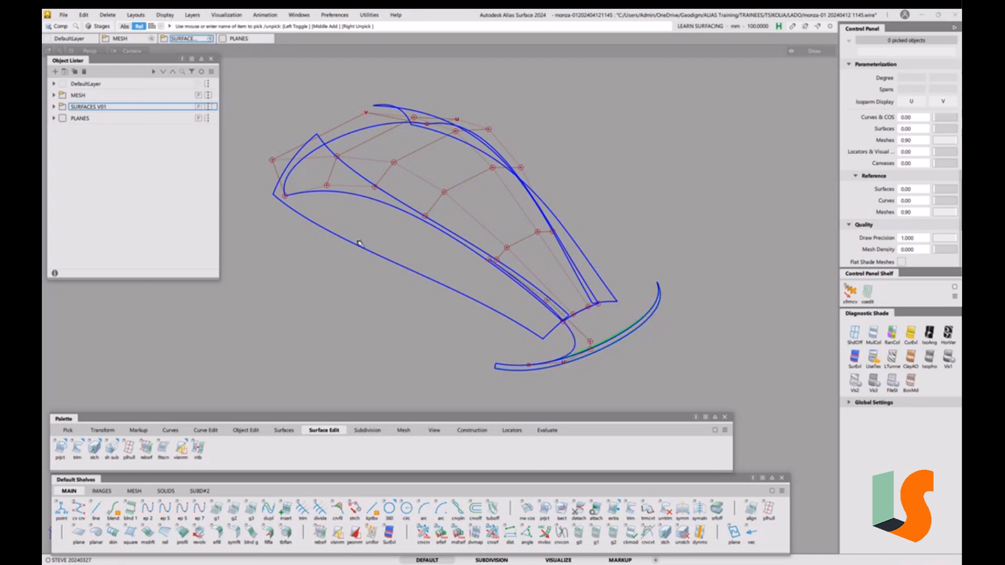
pyautogui.click(54, 107)
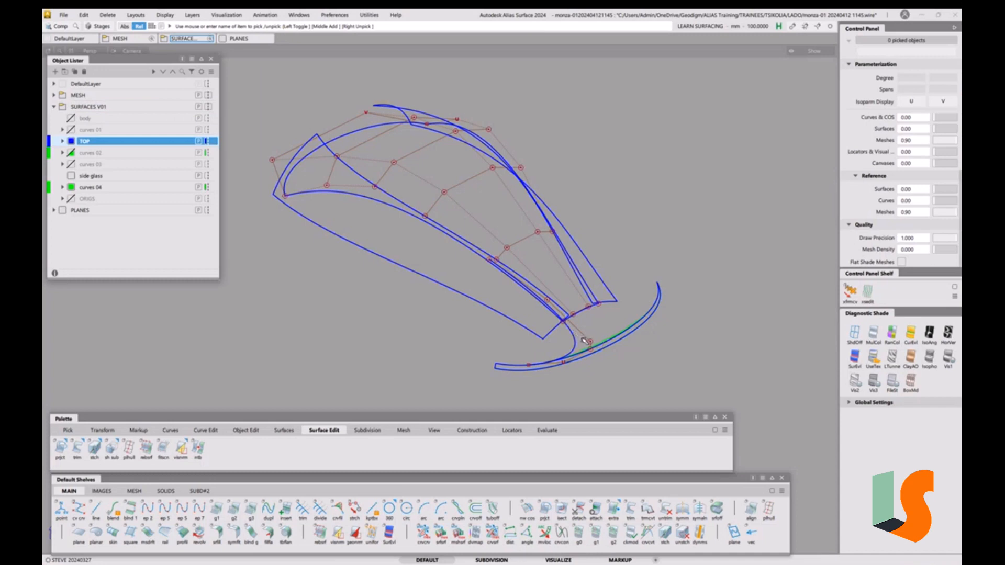
# Pick curve#8 and delete it, confirming Yes
pyautogui.keyDown('ctrl'); pyautogui.keyDown('shift'); pyautogui.moveTo(581, 339); pyautogui.dragTo(601, 348); pyautogui.keyUp('shift'); pyautogui.keyUp('ctrl')
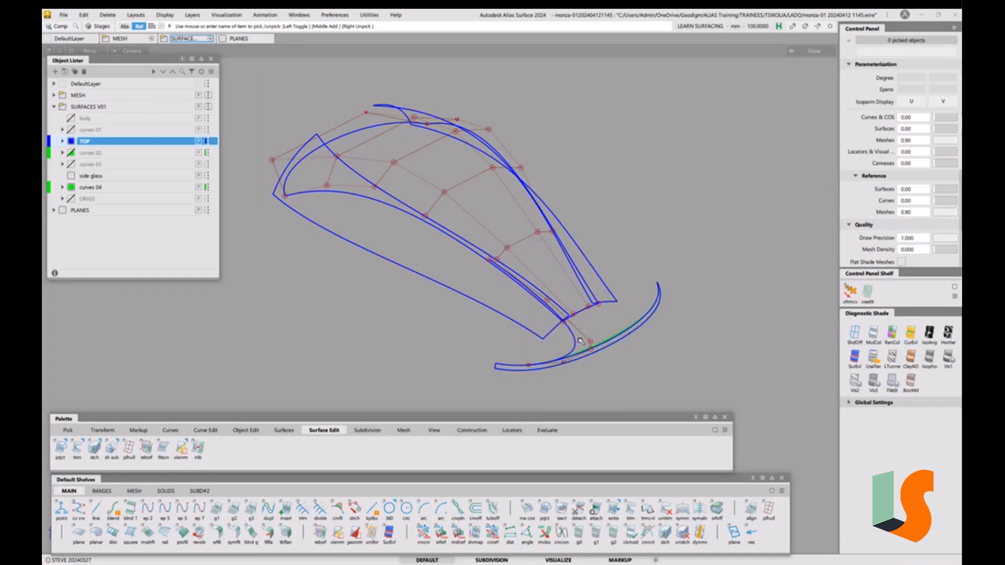
pyautogui.click(574, 339)
pyautogui.press('Delete')
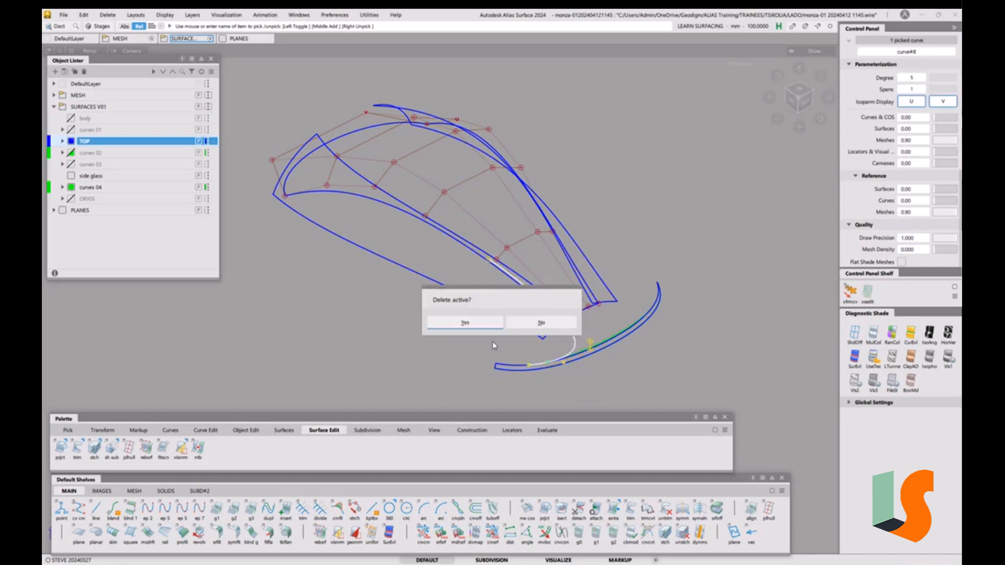
pyautogui.click(474, 322)
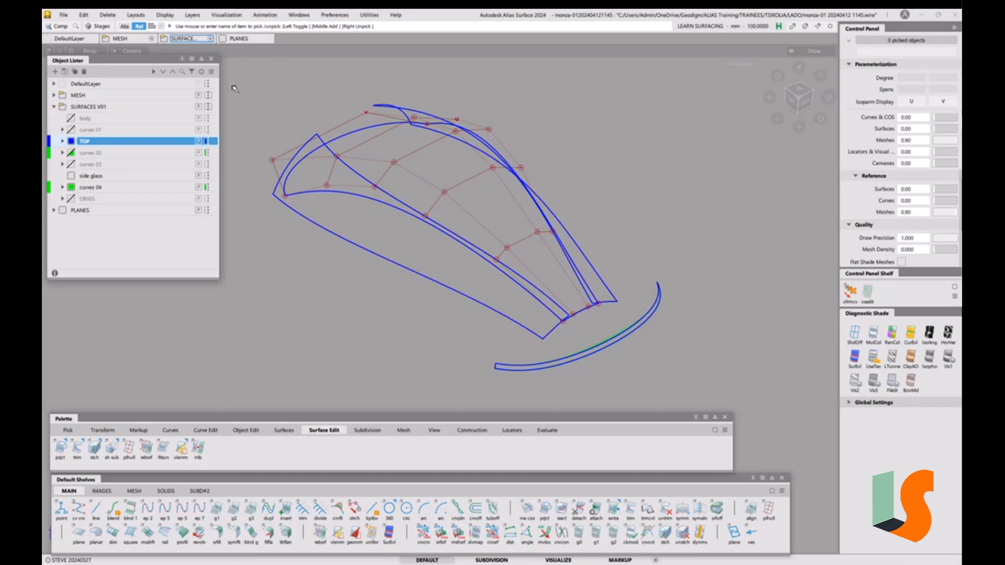
# Paste the copied curve with Layers set to Same Layers, and move it onto curves 04
pyautogui.click(84, 15)
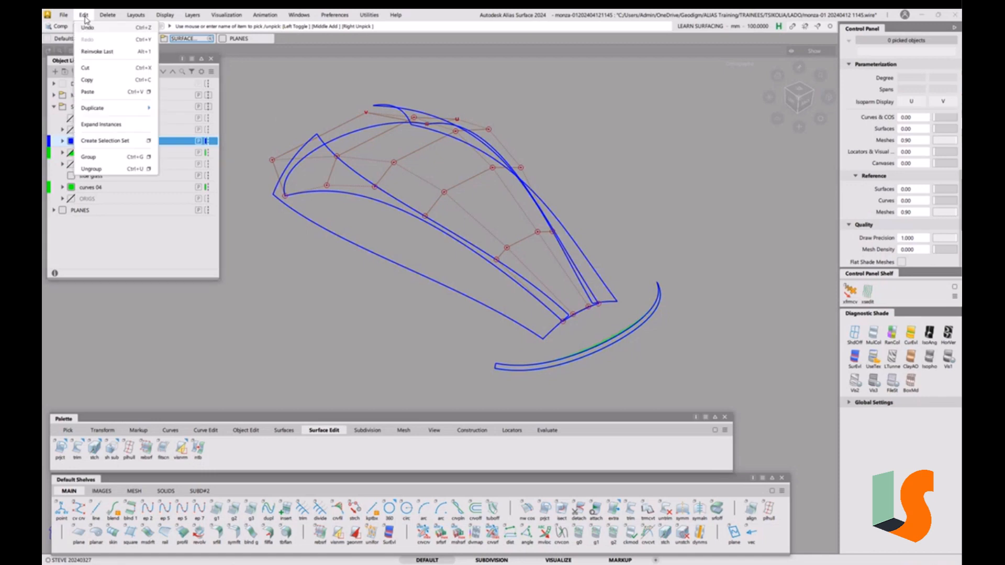
pyautogui.click(148, 92)
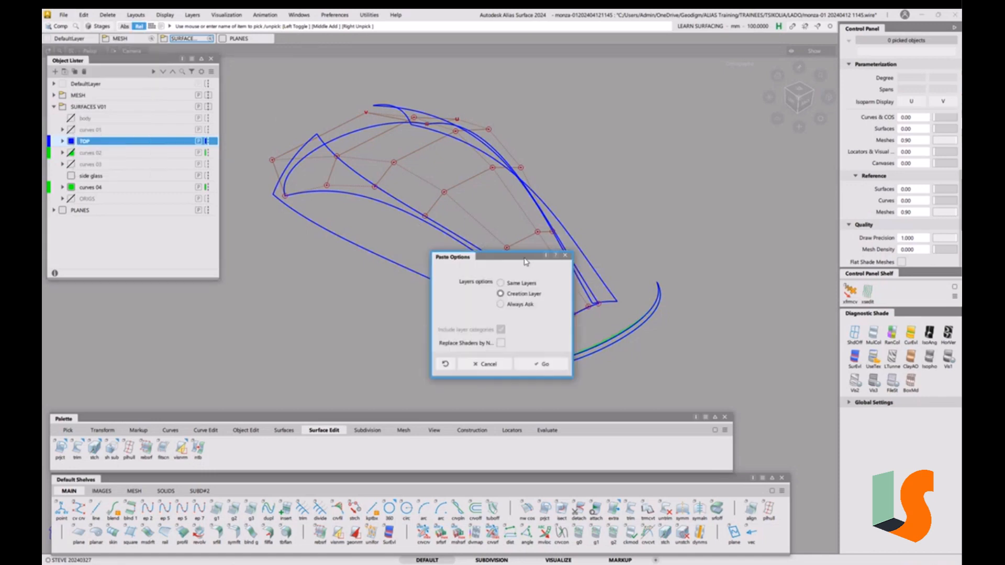
pyautogui.moveTo(526, 261); pyautogui.dragTo(330, 256)
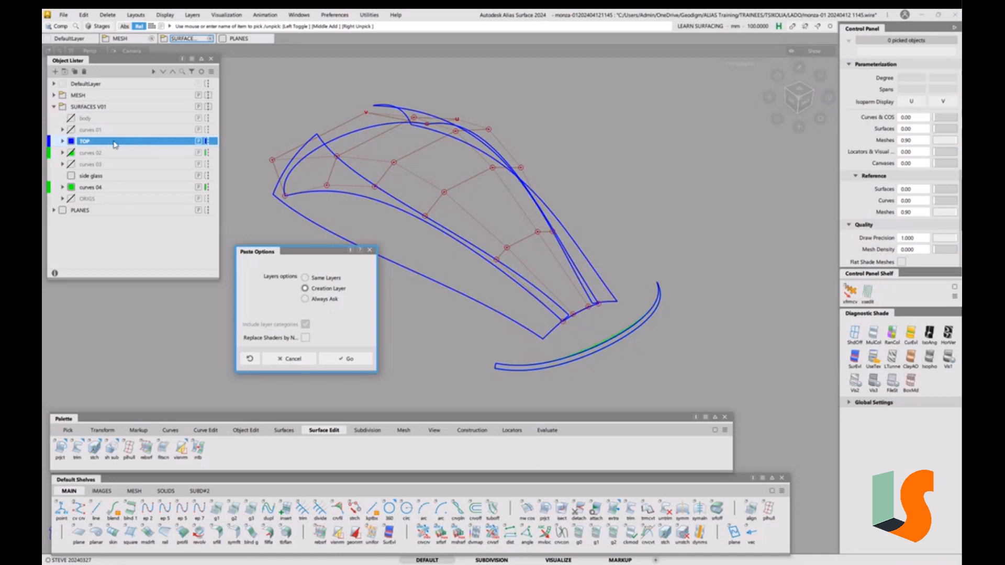
pyautogui.click(320, 279)
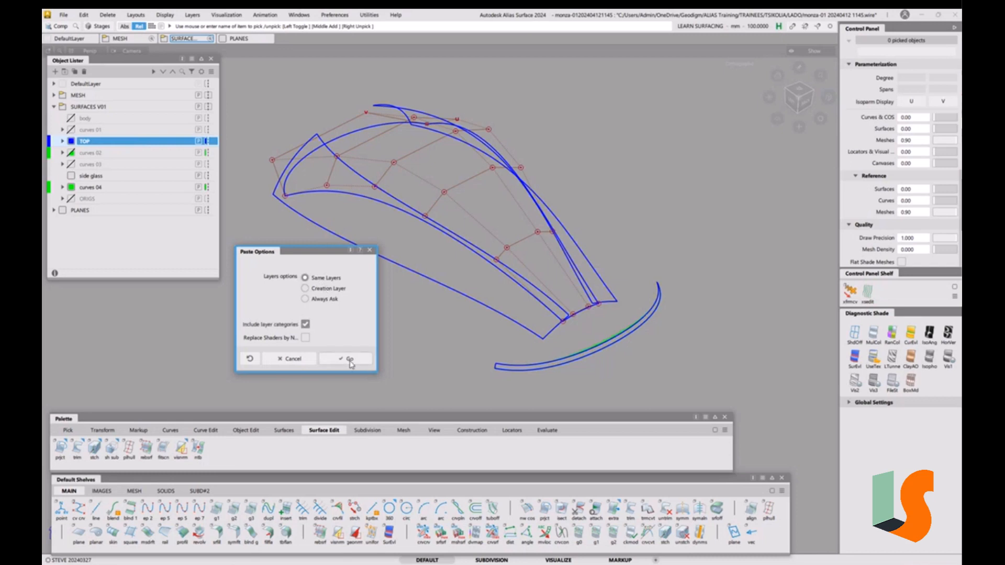
pyautogui.click(349, 361)
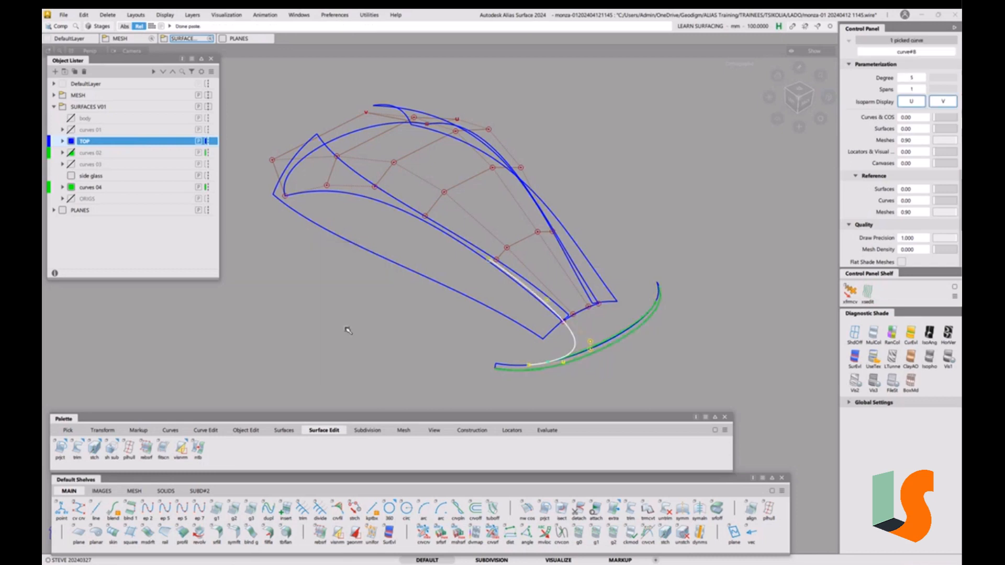
pyautogui.moveTo(371, 344); pyautogui.dragTo(371, 292)
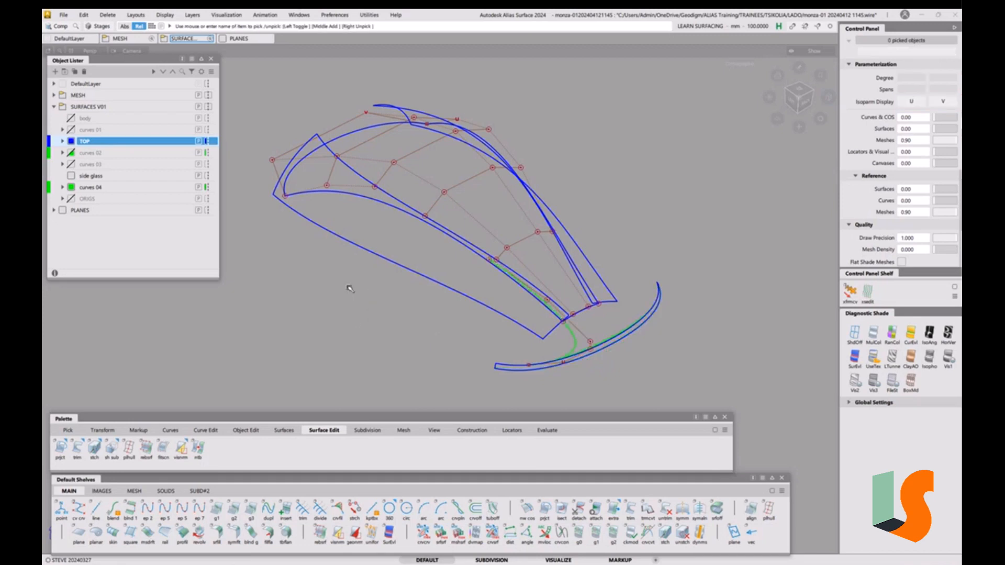
pyautogui.click(75, 192)
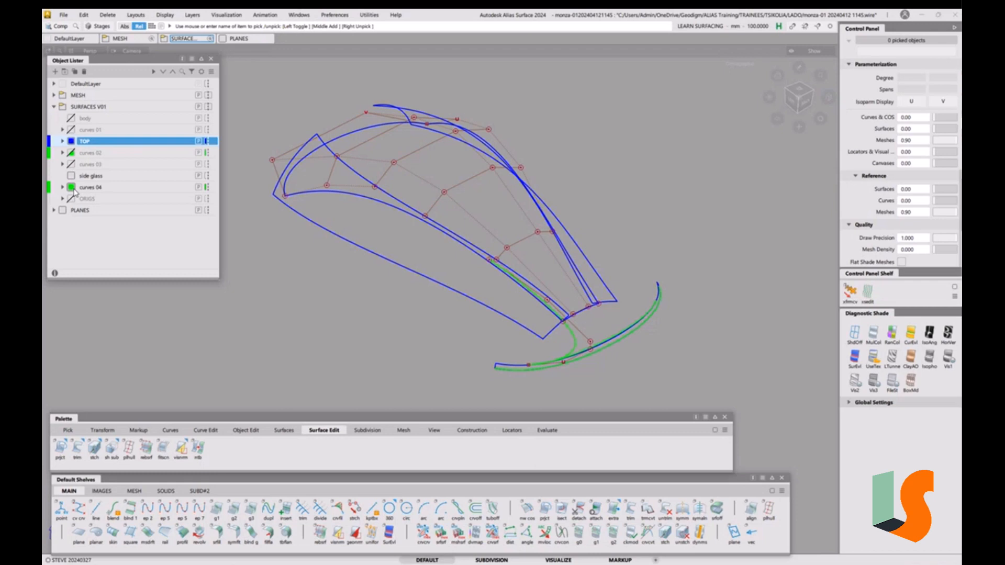
# Leave the Paste option Layers setting on Same Layers and close it without pasting again
pyautogui.click(84, 16)
pyautogui.click(148, 100)
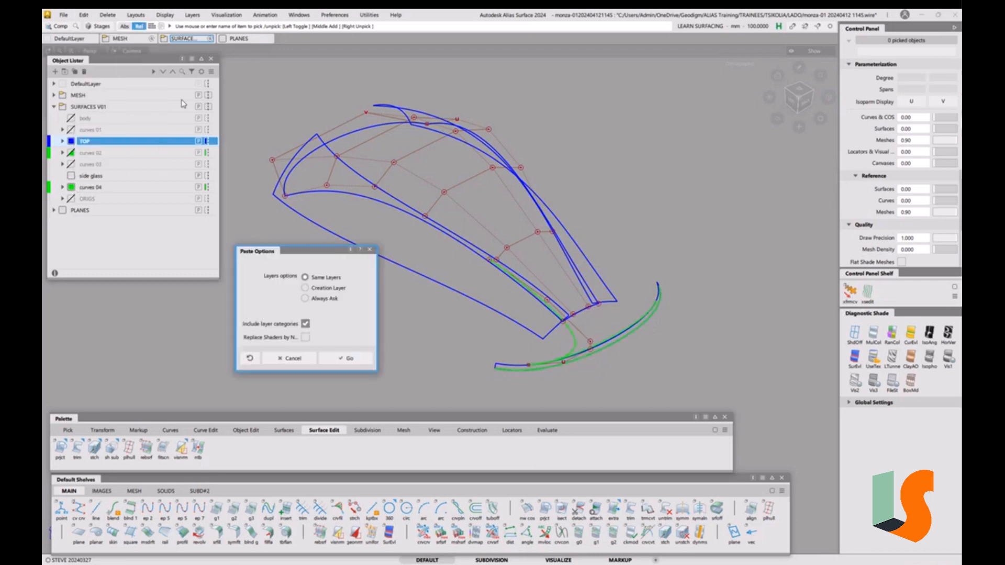
pyautogui.click(326, 290)
pyautogui.click(316, 279)
pyautogui.click(369, 250)
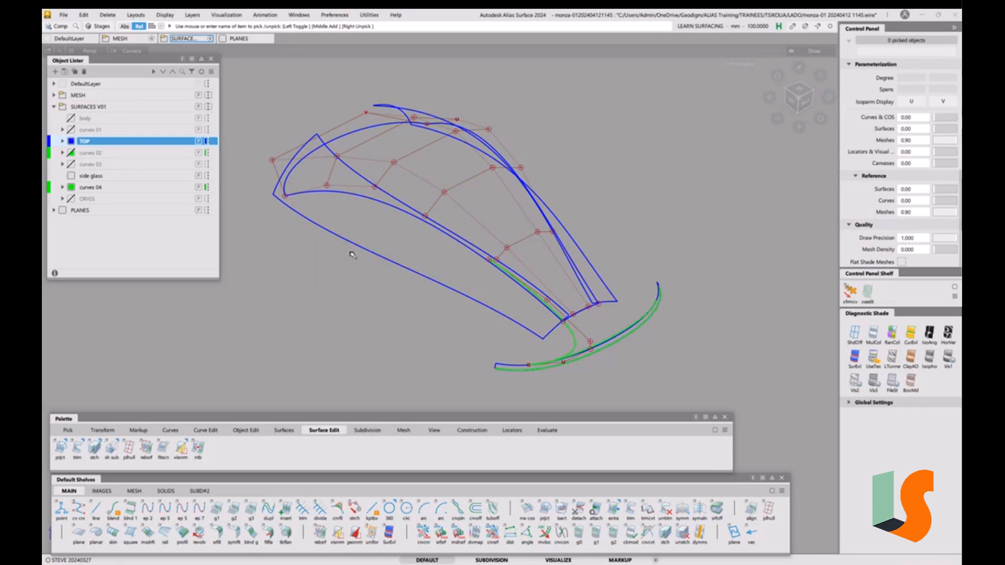
pyautogui.scroll(5, 475, 262)
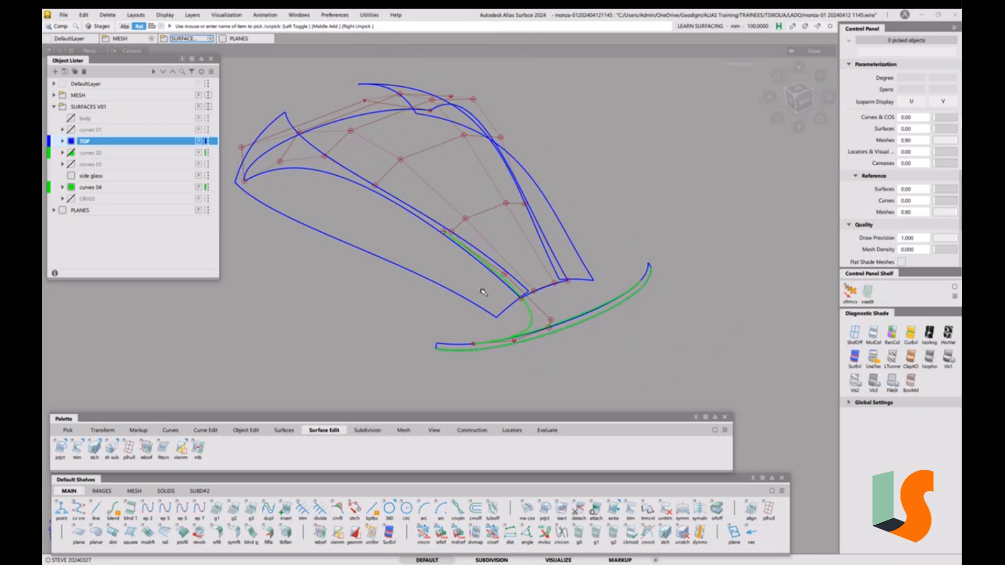
# Pick curve#6 along the lower rear edge and delete it, confirming the deletion
pyautogui.press('s')
pyautogui.keyDown('alt'); pyautogui.keyDown('shift'); pyautogui.moveTo(529, 282); pyautogui.dragTo(583, 292); pyautogui.keyUp('shift'); pyautogui.keyUp('alt')
pyautogui.keyDown('alt'); pyautogui.keyDown('shift'); pyautogui.moveTo(583, 291); pyautogui.dragTo(553, 247, button='right'); pyautogui.keyUp('shift'); pyautogui.keyUp('alt')
pyautogui.press('s')
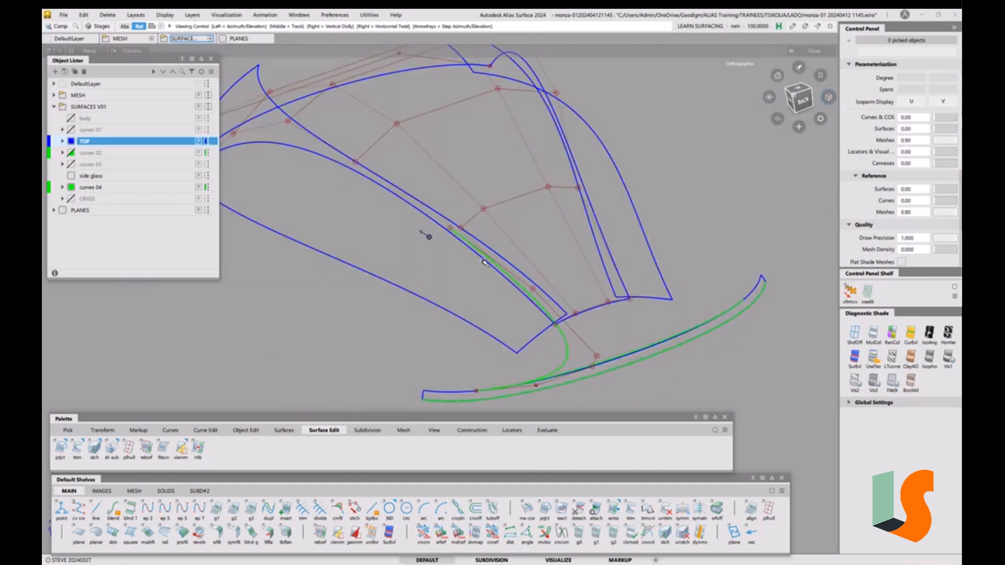
pyautogui.keyDown('alt'); pyautogui.keyDown('shift'); pyautogui.moveTo(460, 229); pyautogui.dragTo(509, 263, button='right'); pyautogui.keyUp('shift'); pyautogui.keyUp('alt')
pyautogui.keyDown('alt'); pyautogui.keyDown('shift'); pyautogui.moveTo(509, 263); pyautogui.dragTo(482, 231, button='middle'); pyautogui.keyUp('shift'); pyautogui.keyUp('alt')
pyautogui.keyDown('alt'); pyautogui.keyDown('shift'); pyautogui.moveTo(550, 278); pyautogui.dragTo(551, 270); pyautogui.keyUp('shift'); pyautogui.keyUp('alt')
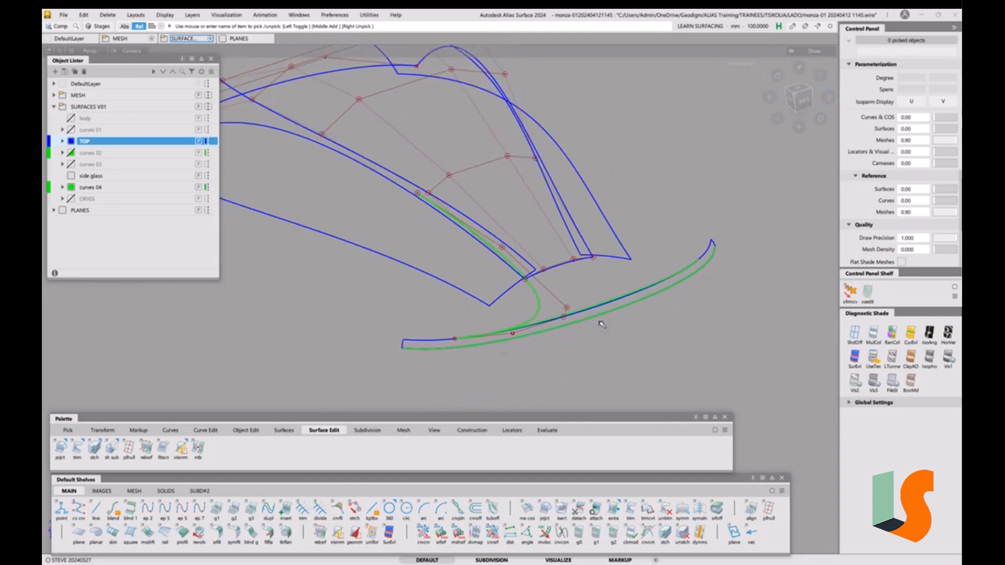
pyautogui.keyDown('ctrl'); pyautogui.keyDown('shift'); pyautogui.moveTo(602, 324); pyautogui.dragTo(619, 330); pyautogui.keyUp('shift'); pyautogui.keyUp('ctrl')
pyautogui.click(608, 301)
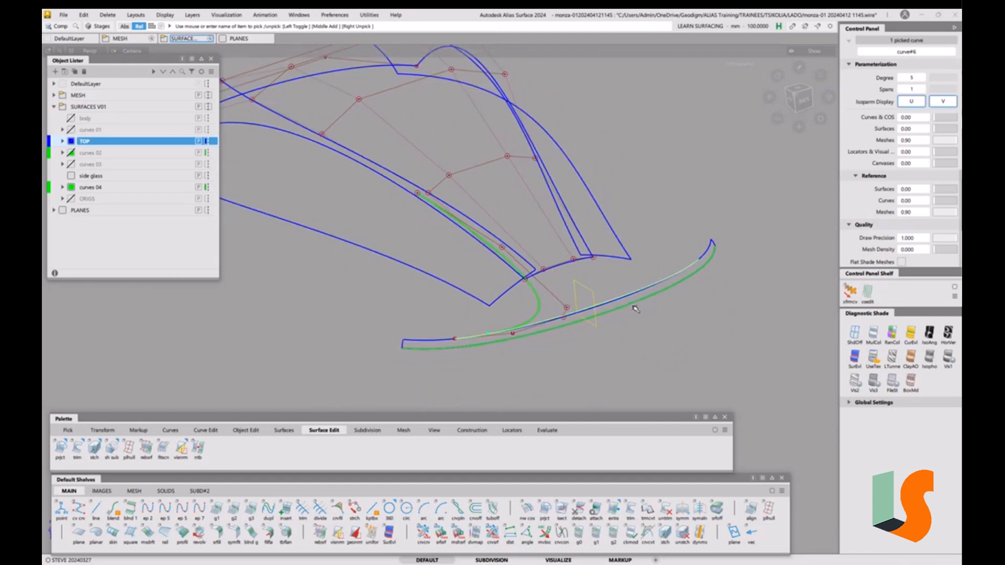
pyautogui.press('Delete')
pyautogui.click(468, 330)
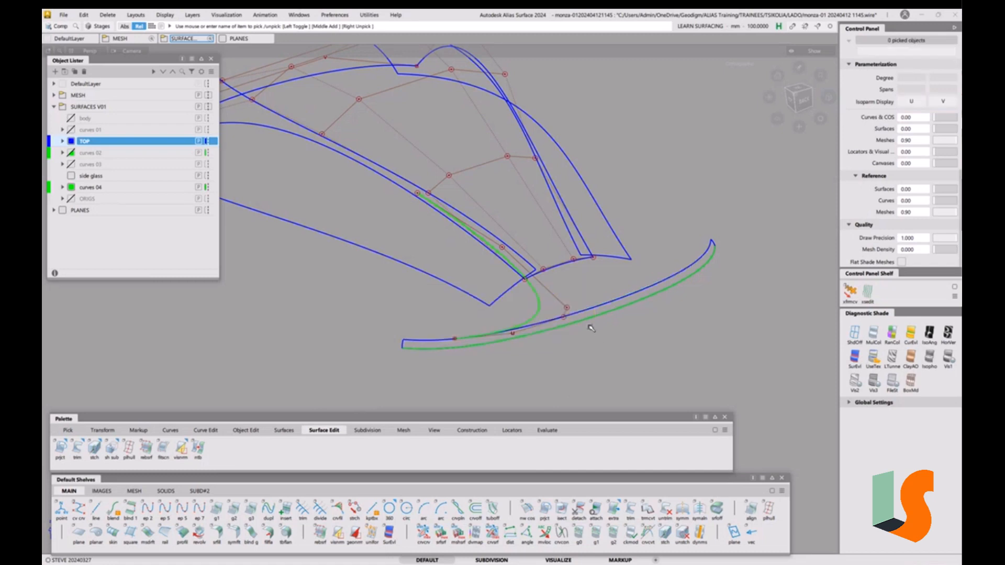
# Inspect the roof in shaded mode with Ctrl+5, then return to wireframe display
pyautogui.keyDown('alt'); pyautogui.keyDown('shift'); pyautogui.moveTo(537, 329); pyautogui.dragTo(595, 321); pyautogui.keyUp('shift'); pyautogui.keyUp('alt')
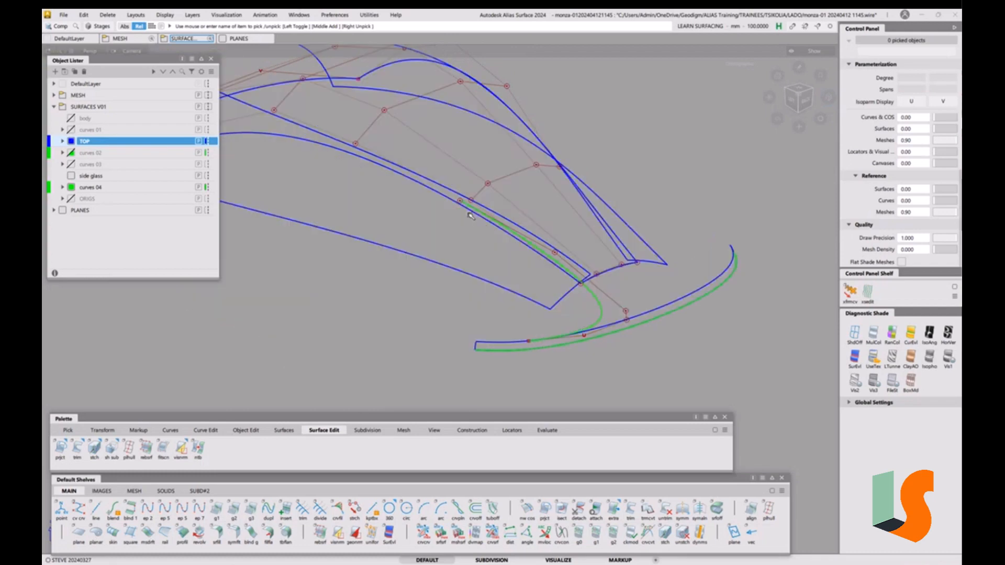
pyautogui.hotkey('ctrl', '5')
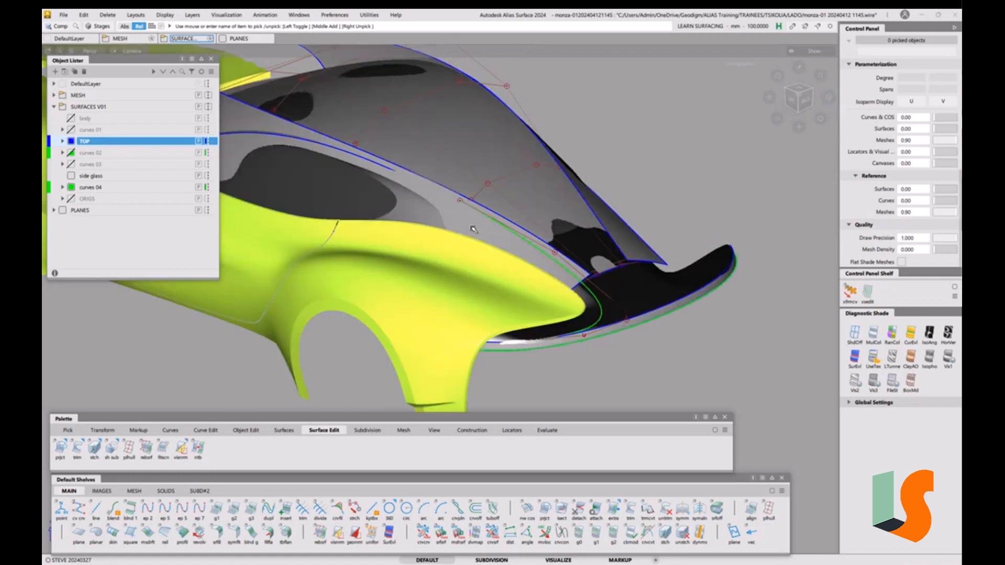
pyautogui.moveTo(475, 216)
pyautogui.keyDown('alt'); pyautogui.keyDown('shift'); pyautogui.mouseDown()
pyautogui.moveTo(562, 238)
pyautogui.moveTo(517, 234)
pyautogui.mouseUp(); pyautogui.keyUp('shift'); pyautogui.keyUp('alt')
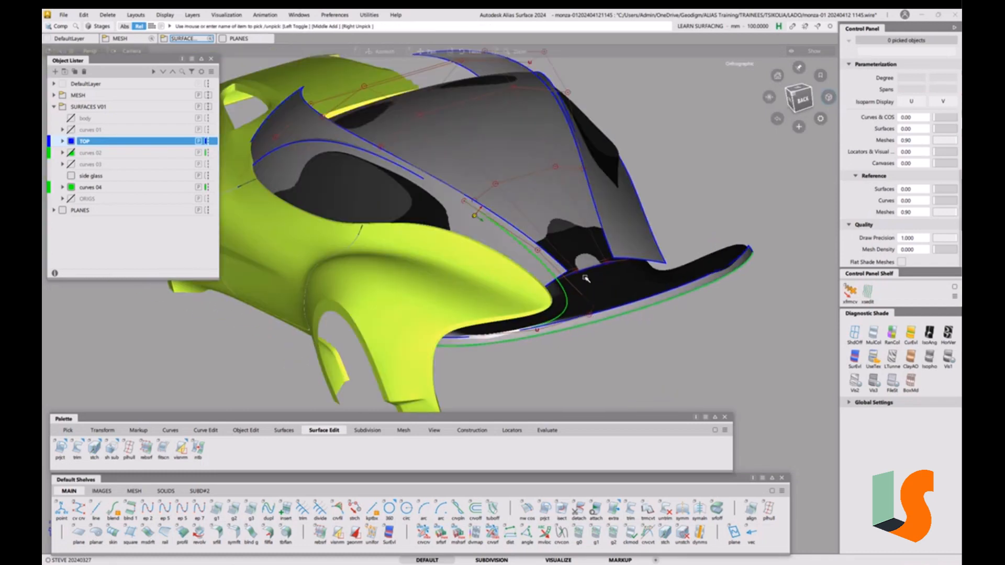
pyautogui.moveTo(581, 254)
pyautogui.keyDown('alt'); pyautogui.keyDown('shift'); pyautogui.mouseDown()
pyautogui.moveTo(604, 280)
pyautogui.moveTo(607, 314)
pyautogui.moveTo(646, 325)
pyautogui.moveTo(601, 320)
pyautogui.moveTo(614, 268)
pyautogui.mouseUp(); pyautogui.keyUp('shift'); pyautogui.keyUp('alt')
pyautogui.hotkey('ctrl', '5')
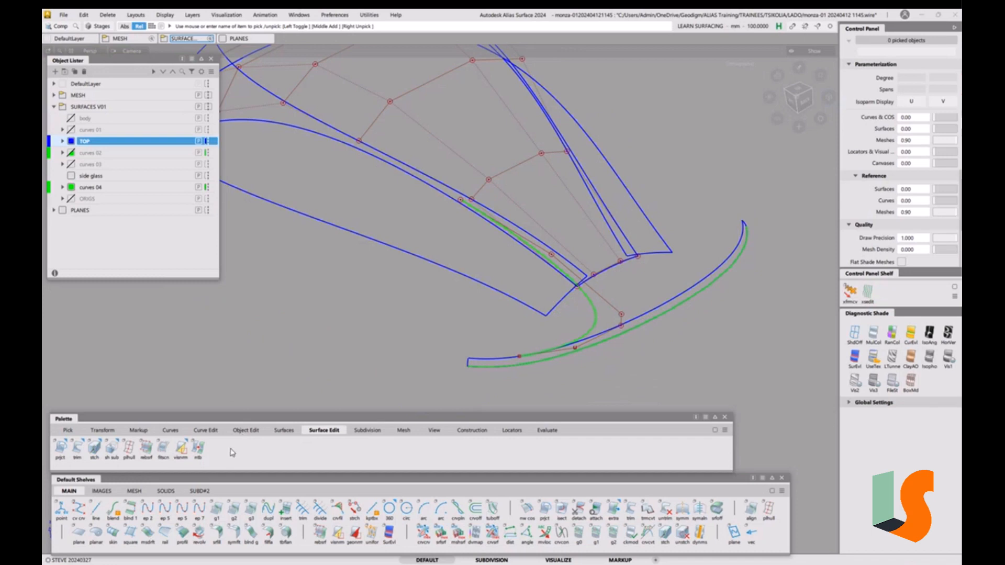
# Align curve#8 to the roof surface edge with G2 continuity and blending turned off
pyautogui.click(244, 432)
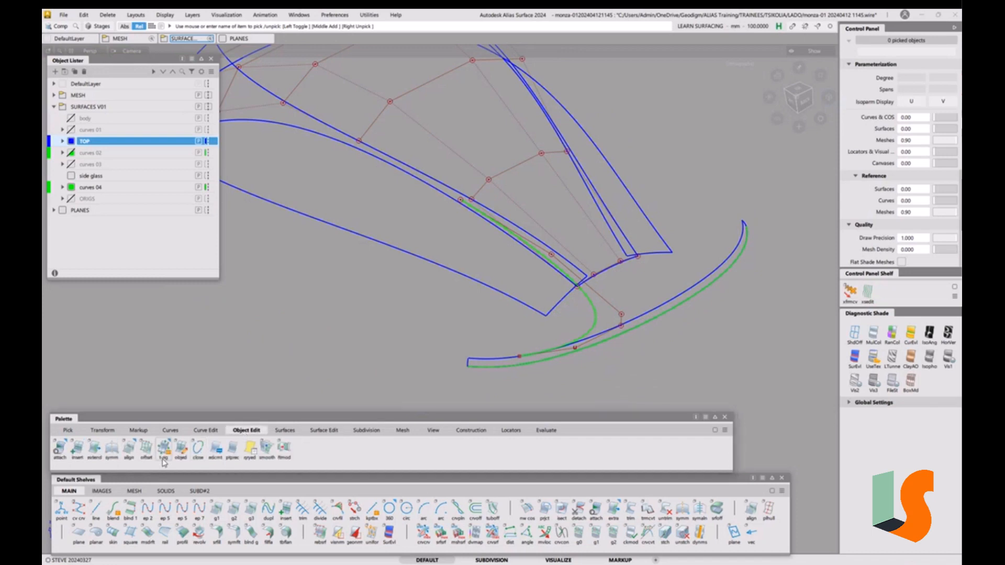
pyautogui.click(130, 449)
pyautogui.doubleClick(129, 449)
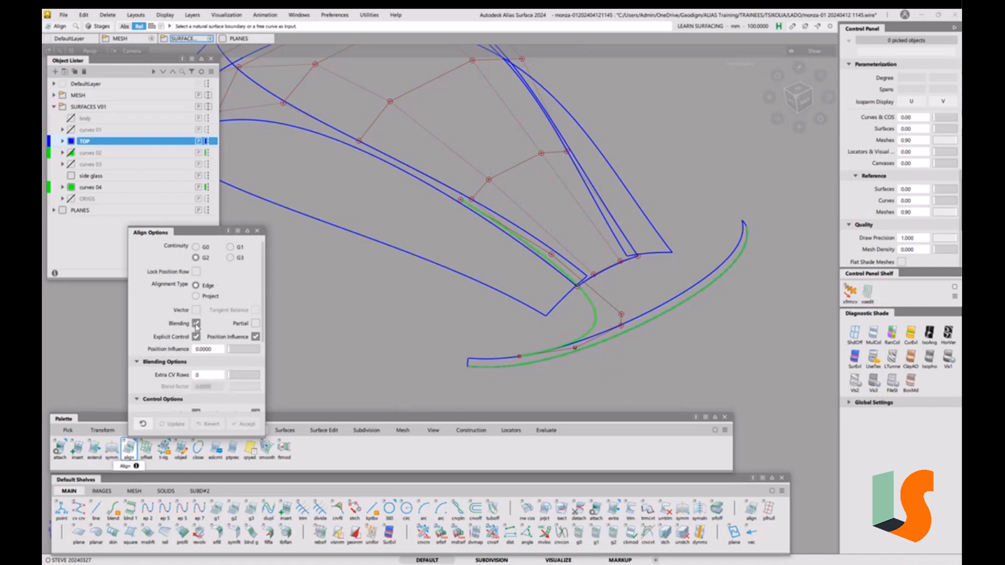
pyautogui.click(196, 323)
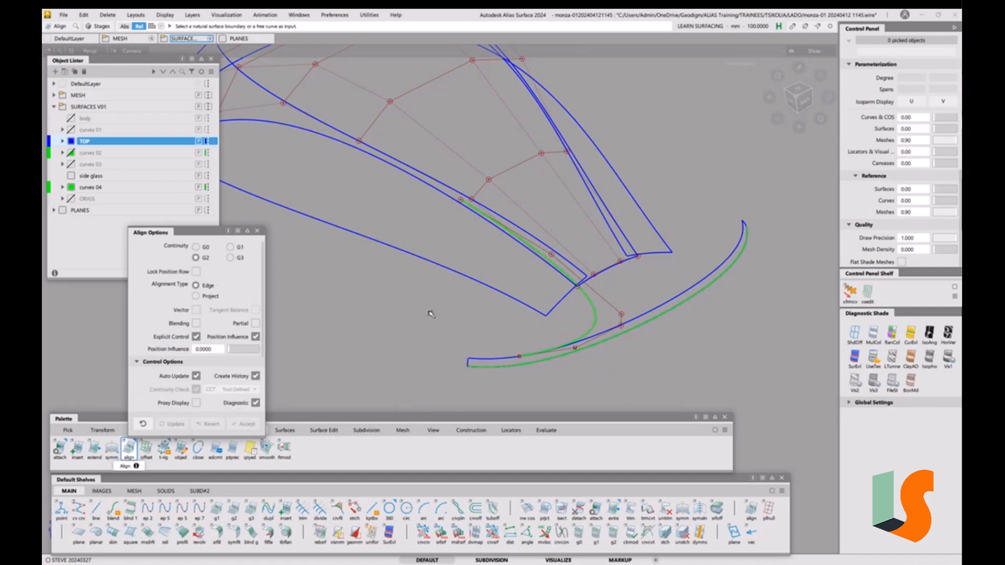
pyautogui.click(522, 243)
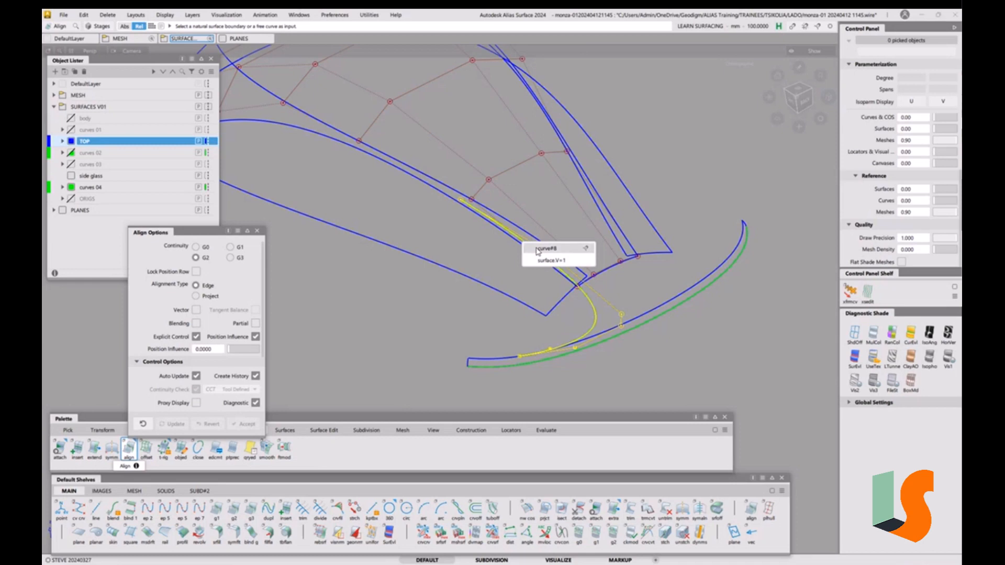
pyautogui.click(538, 249)
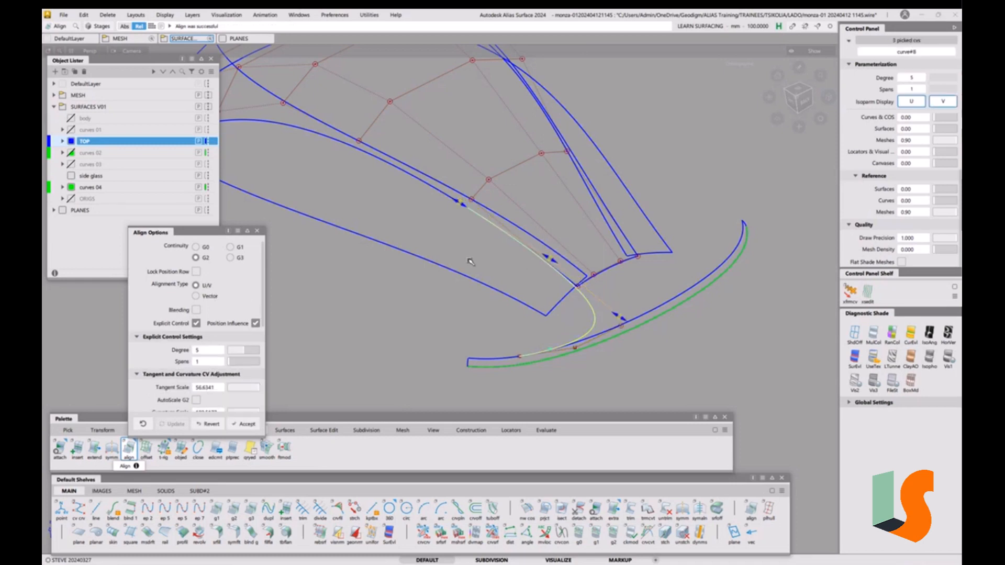
pyautogui.click(592, 329)
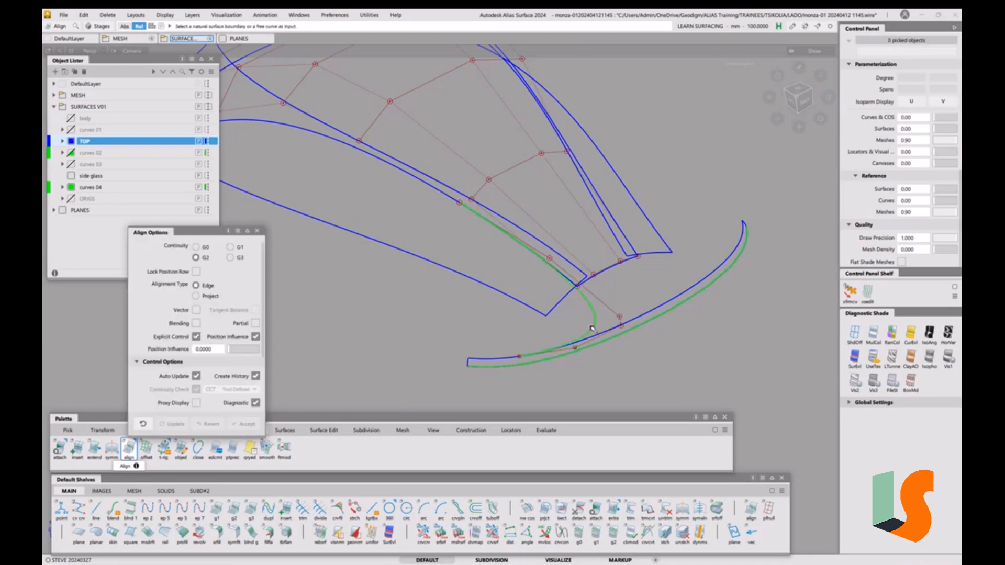
pyautogui.click(634, 319)
pyautogui.click(505, 324)
# Query curve#8's construction history, switch the alignment to its other end, and accept
pyautogui.click(257, 231)
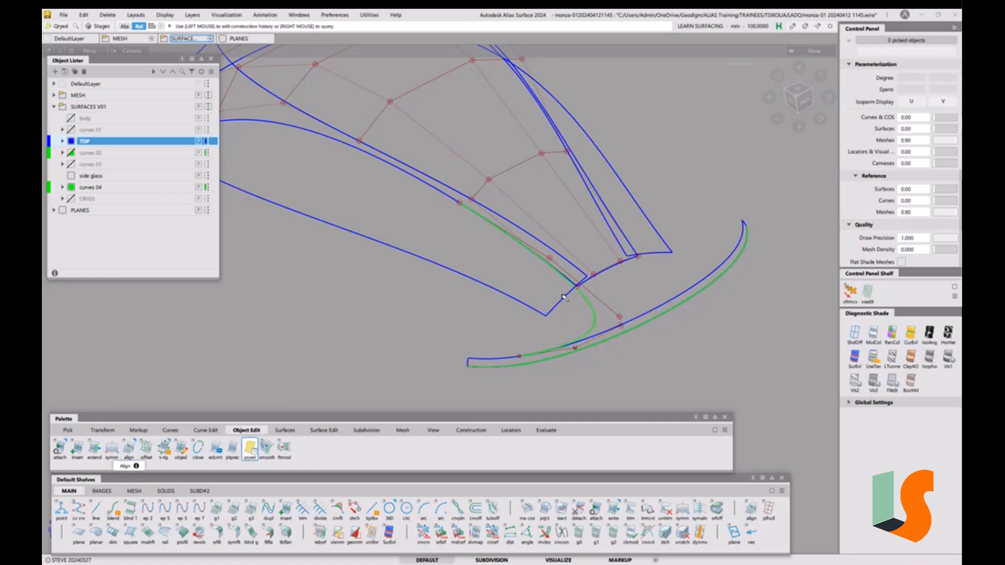
pyautogui.click(595, 309)
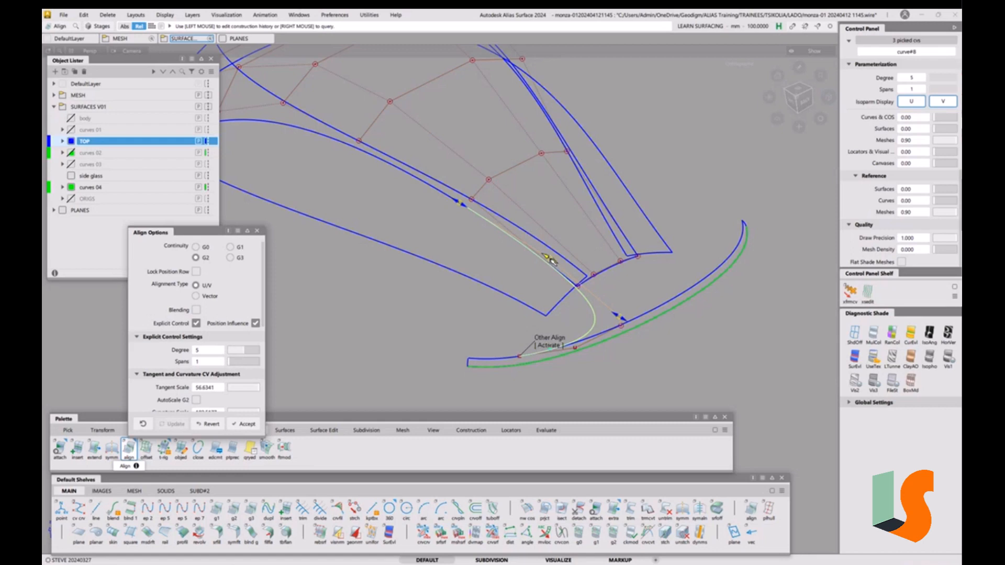
pyautogui.click(553, 346)
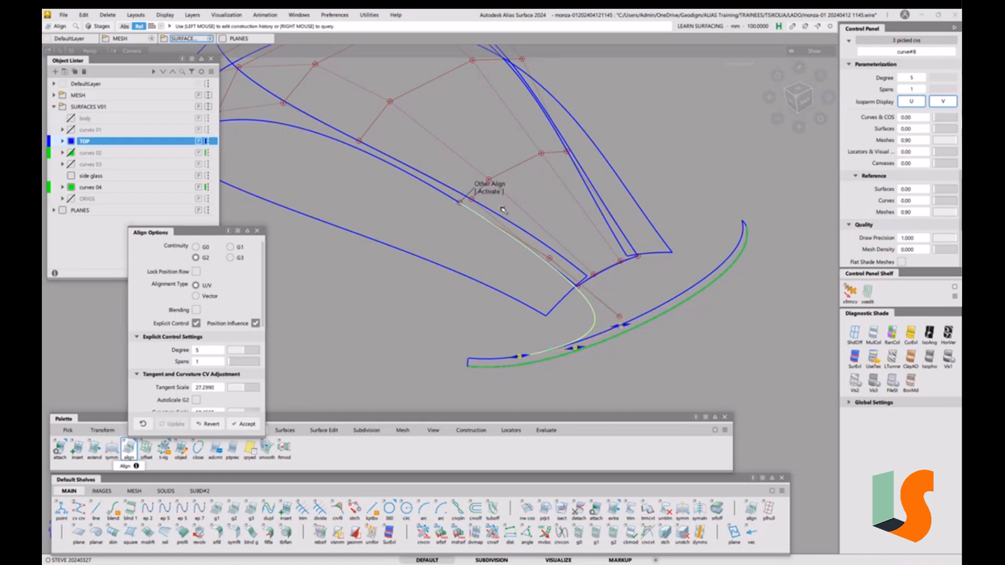
pyautogui.click(257, 231)
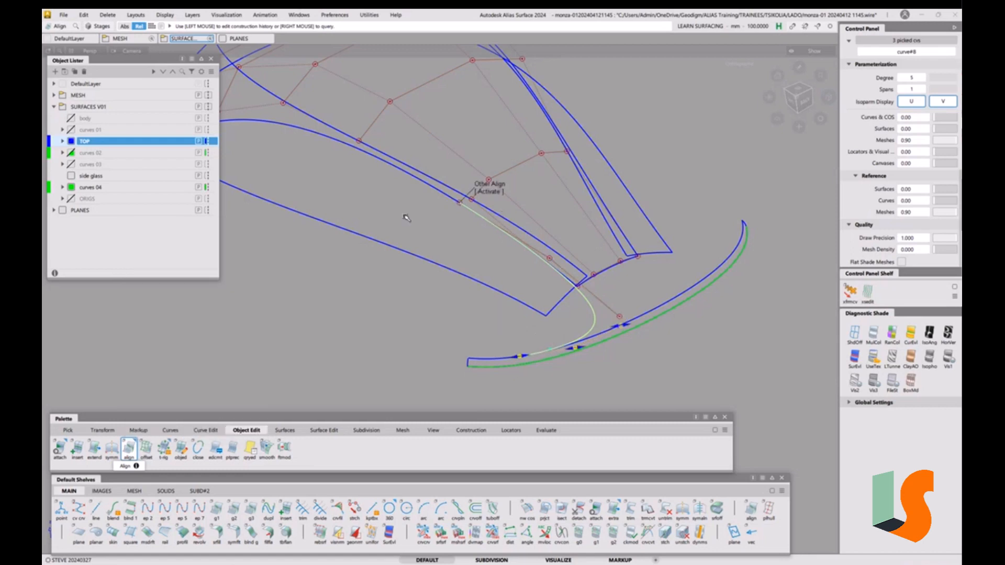
# Inspect the aligned curve at the rear roof corner, toggling the yellow body mesh shading to compare its fit
pyautogui.keyDown('alt'); pyautogui.keyDown('shift'); pyautogui.moveTo(426, 266); pyautogui.dragTo(518, 275); pyautogui.keyUp('shift'); pyautogui.keyUp('alt')
pyautogui.press('F2')
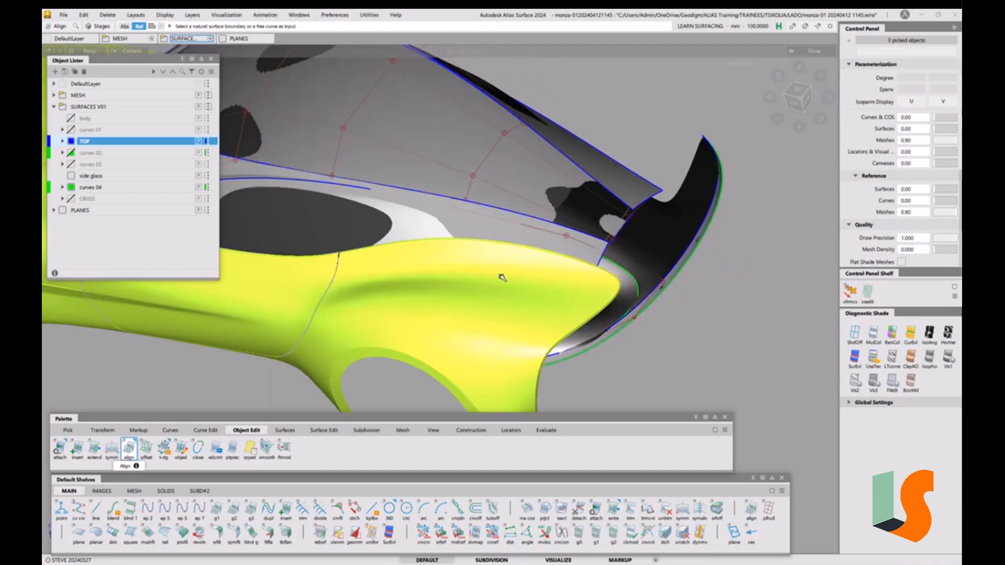
pyautogui.press('F2')
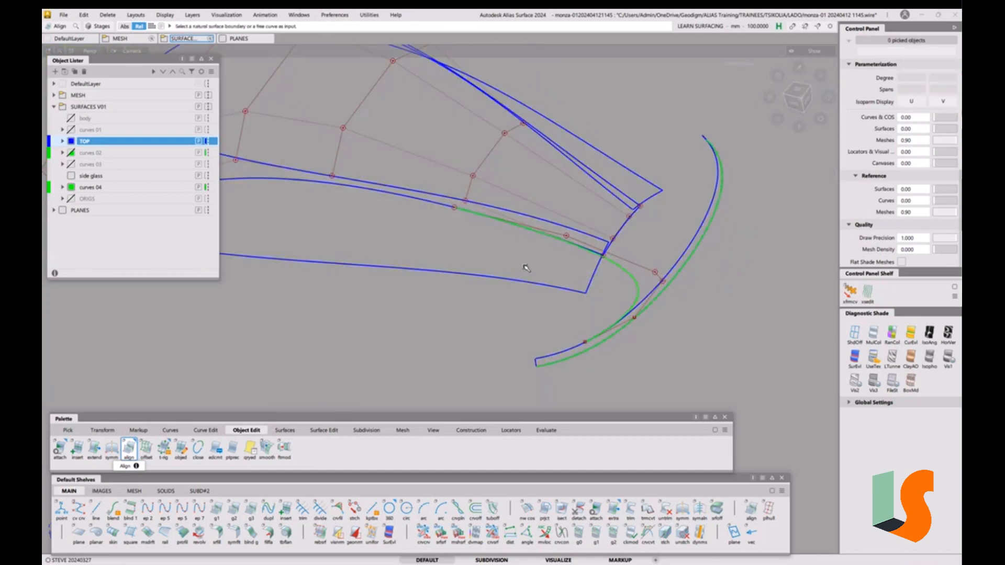
pyautogui.press('F2')
pyautogui.moveTo(526, 268)
pyautogui.keyDown('alt'); pyautogui.keyDown('shift'); pyautogui.mouseDown()
pyautogui.moveTo(568, 151)
pyautogui.moveTo(558, 235)
pyautogui.moveTo(585, 293)
pyautogui.moveTo(609, 288)
pyautogui.mouseUp(); pyautogui.keyUp('shift'); pyautogui.keyUp('alt')
pyautogui.press('F2')
pyautogui.press('F2')
pyautogui.keyDown('alt'); pyautogui.keyDown('shift'); pyautogui.moveTo(609, 288); pyautogui.dragTo(591, 310, button='right'); pyautogui.keyUp('shift'); pyautogui.keyUp('alt')
pyautogui.keyDown('alt'); pyautogui.keyDown('shift'); pyautogui.moveTo(590, 310); pyautogui.dragTo(512, 275, button='middle'); pyautogui.keyUp('shift'); pyautogui.keyUp('alt')
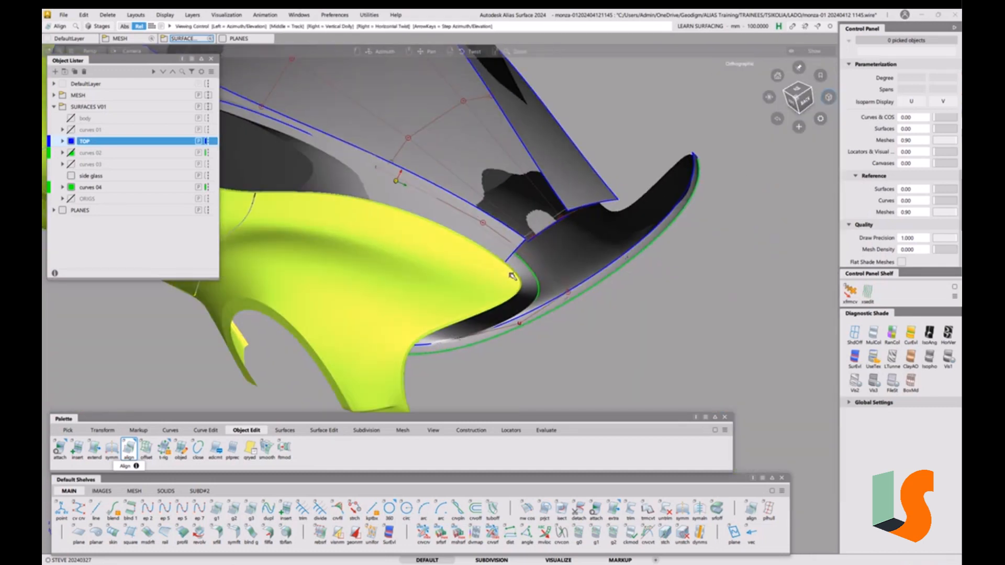
pyautogui.keyDown('alt'); pyautogui.keyDown('shift'); pyautogui.moveTo(570, 265); pyautogui.dragTo(602, 240); pyautogui.keyUp('shift'); pyautogui.keyUp('alt')
pyautogui.keyDown('alt'); pyautogui.keyDown('shift'); pyautogui.moveTo(601, 240); pyautogui.dragTo(562, 283, button='middle'); pyautogui.keyUp('shift'); pyautogui.keyUp('alt')
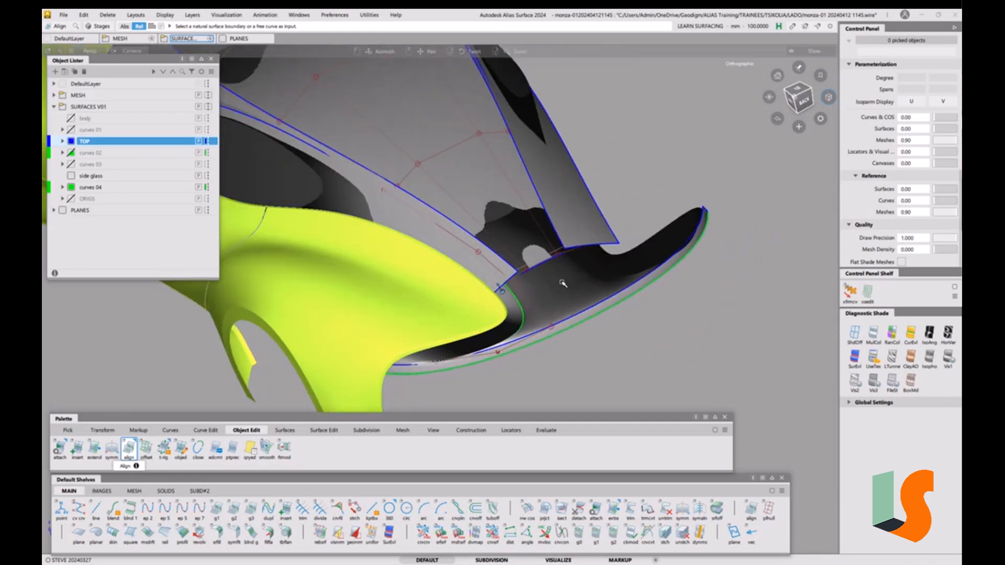
pyautogui.press('F2')
pyautogui.press('F2')
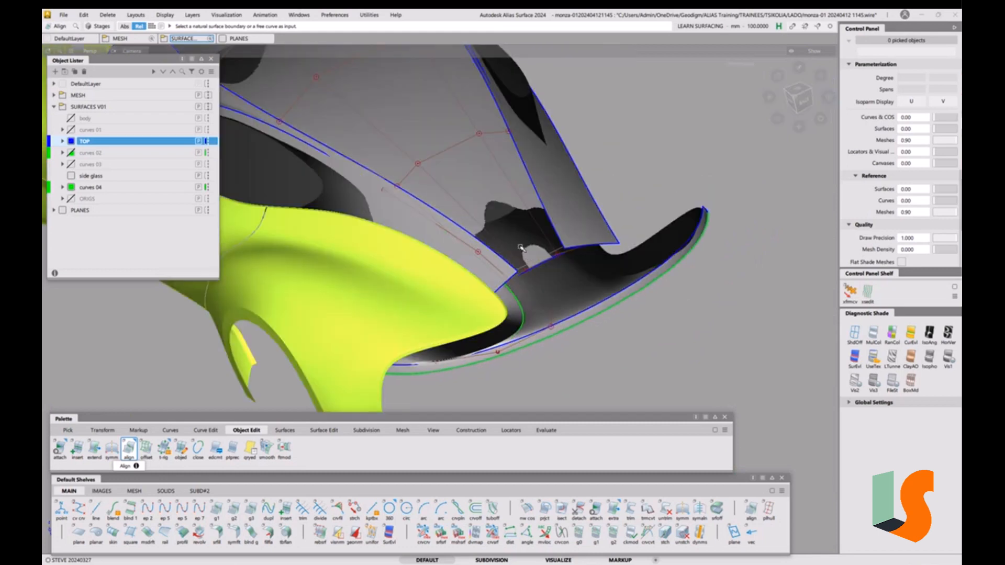
pyautogui.moveTo(525, 252)
pyautogui.keyDown('alt'); pyautogui.keyDown('shift'); pyautogui.mouseDown()
pyautogui.moveTo(443, 247)
pyautogui.moveTo(573, 274)
pyautogui.moveTo(599, 321)
pyautogui.mouseUp(); pyautogui.keyUp('shift'); pyautogui.keyUp('alt')
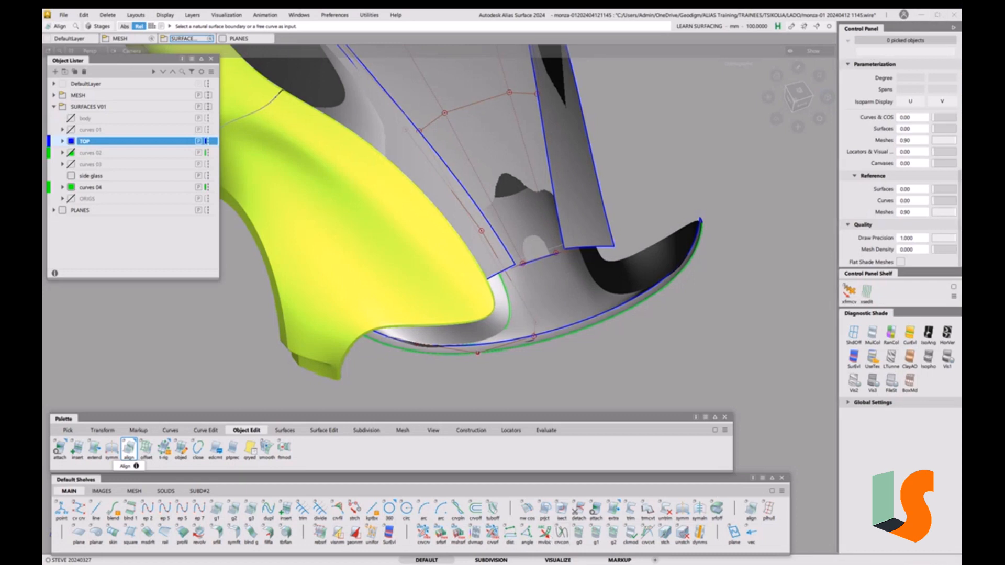
pyautogui.click(925, 19)
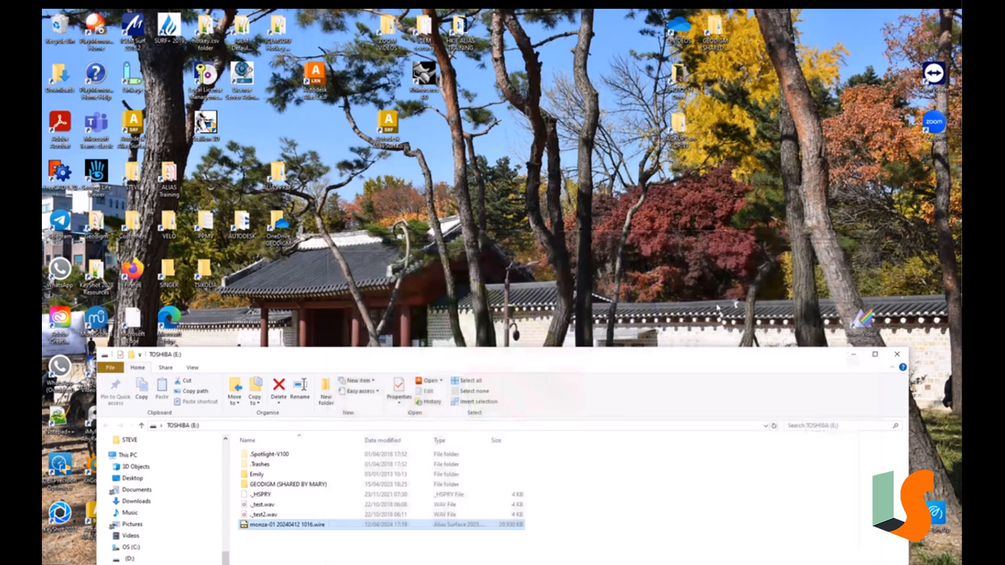
pyautogui.click(855, 356)
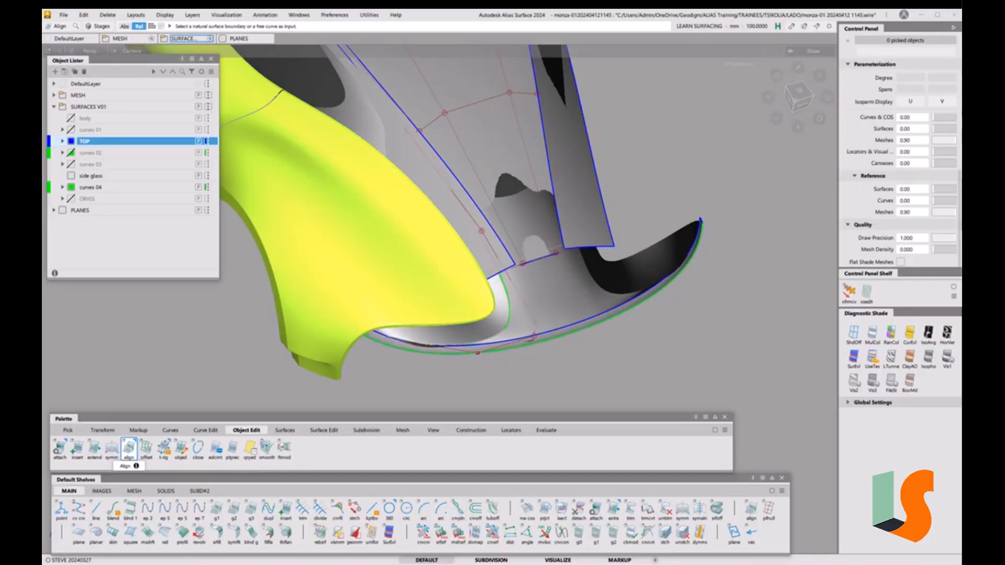
# Snip the rear roof corner of the Alias viewport with Snipping Tool
pyautogui.hotkey('alt', 'Tab')
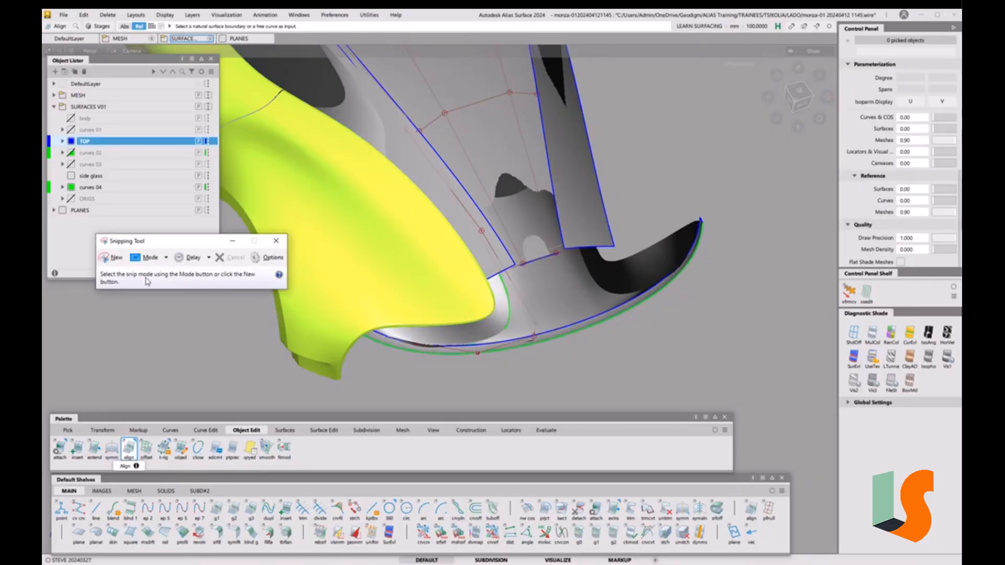
pyautogui.click(117, 258)
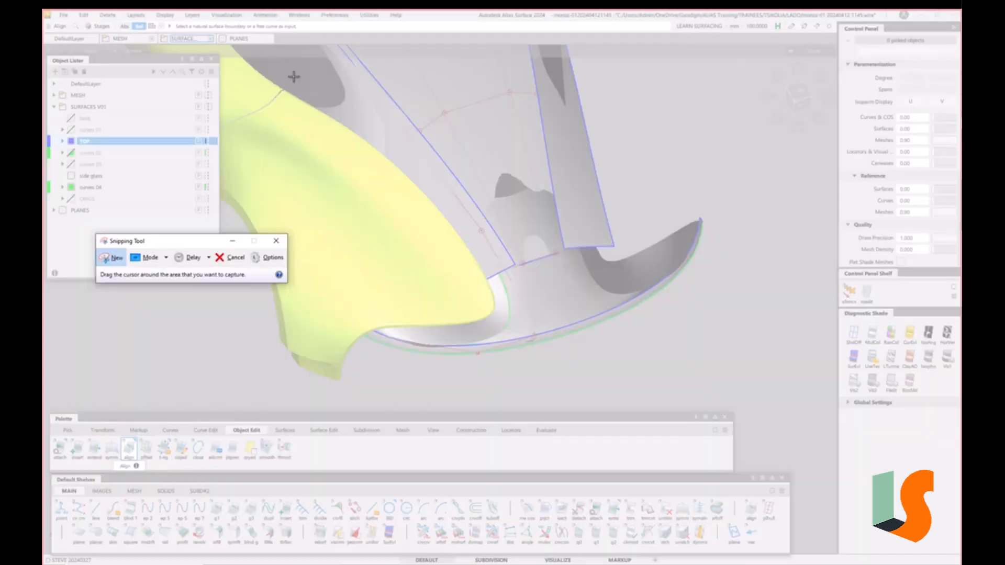
pyautogui.moveTo(291, 76); pyautogui.dragTo(609, 377)
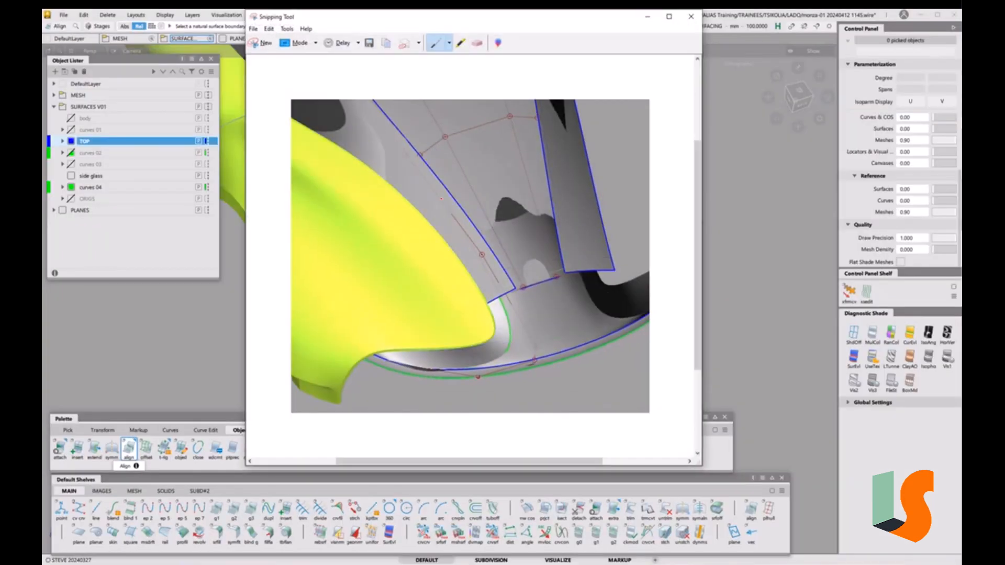
# With the Red Pen, trace strokes along the left blue boundary down to the bottom curve
pyautogui.click(449, 44)
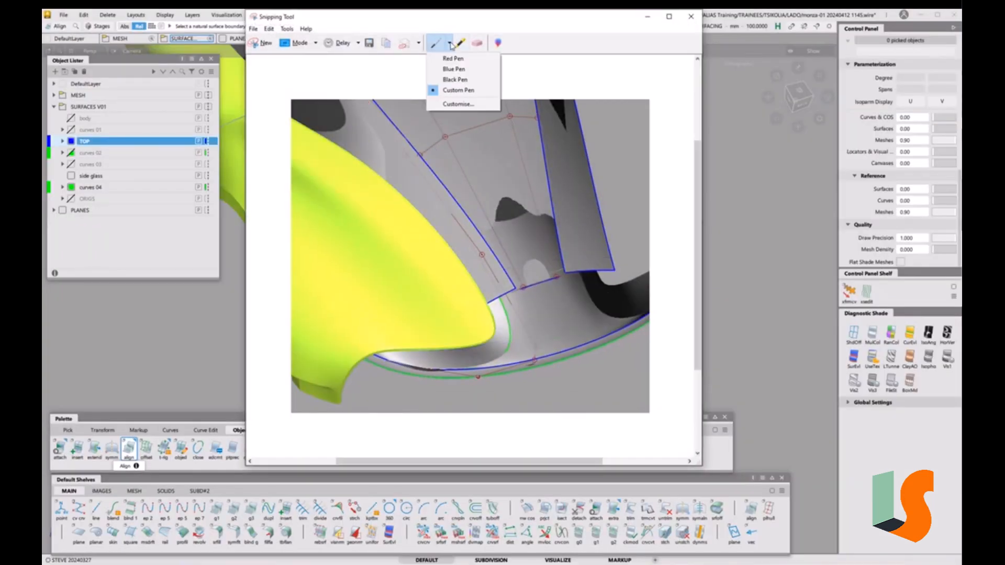
pyautogui.click(453, 58)
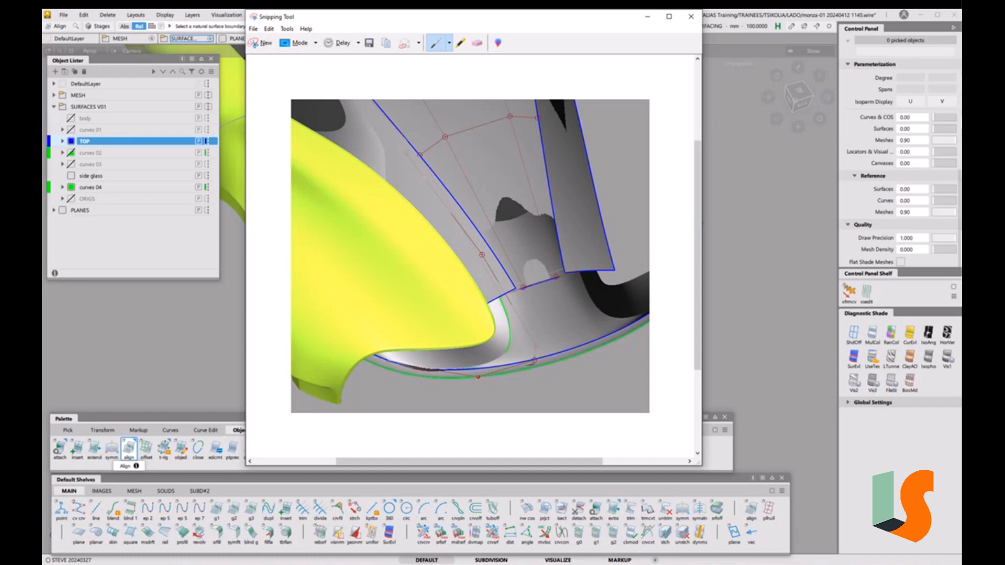
pyautogui.moveTo(407, 155)
pyautogui.mouseDown()
pyautogui.moveTo(481, 250)
pyautogui.moveTo(506, 309)
pyautogui.moveTo(504, 351)
pyautogui.moveTo(457, 369)
pyautogui.mouseUp()
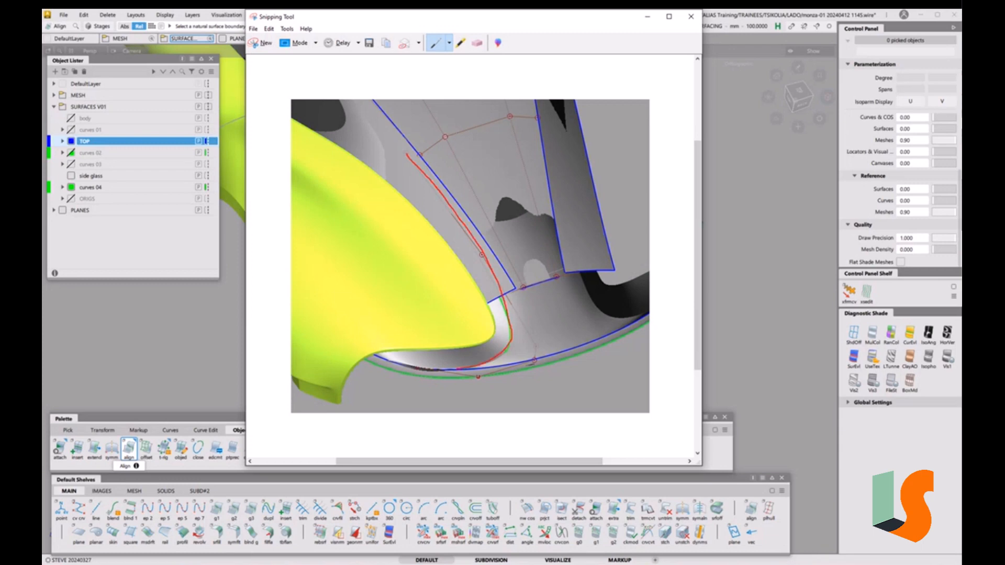
pyautogui.moveTo(413, 155)
pyautogui.mouseDown()
pyautogui.moveTo(429, 138)
pyautogui.moveTo(456, 158)
pyautogui.moveTo(524, 294)
pyautogui.moveTo(534, 360)
pyautogui.moveTo(504, 364)
pyautogui.moveTo(529, 360)
pyautogui.mouseUp()
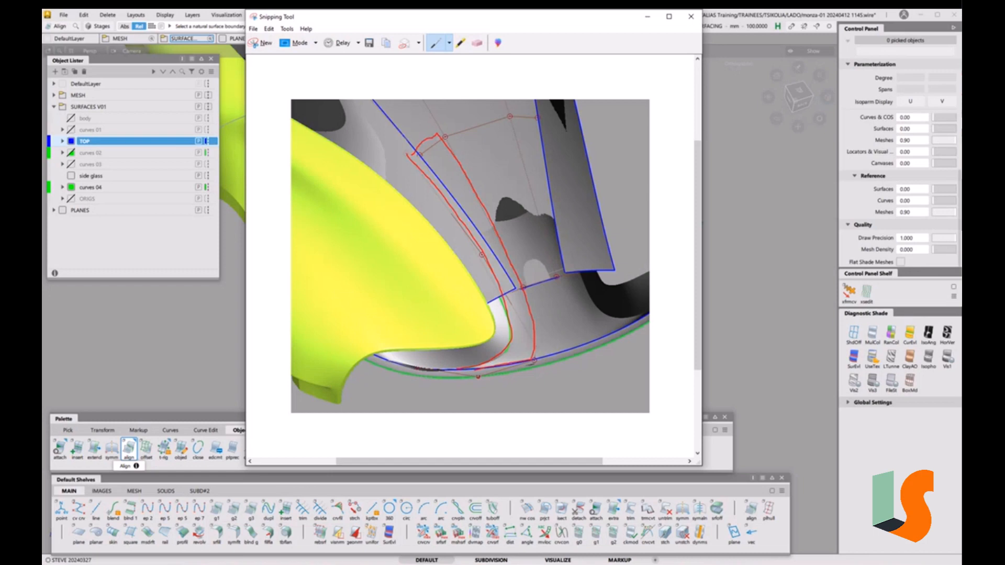
# Erase the red stroke on the bottom curve and redraw the outline along the bottom
pyautogui.click(478, 44)
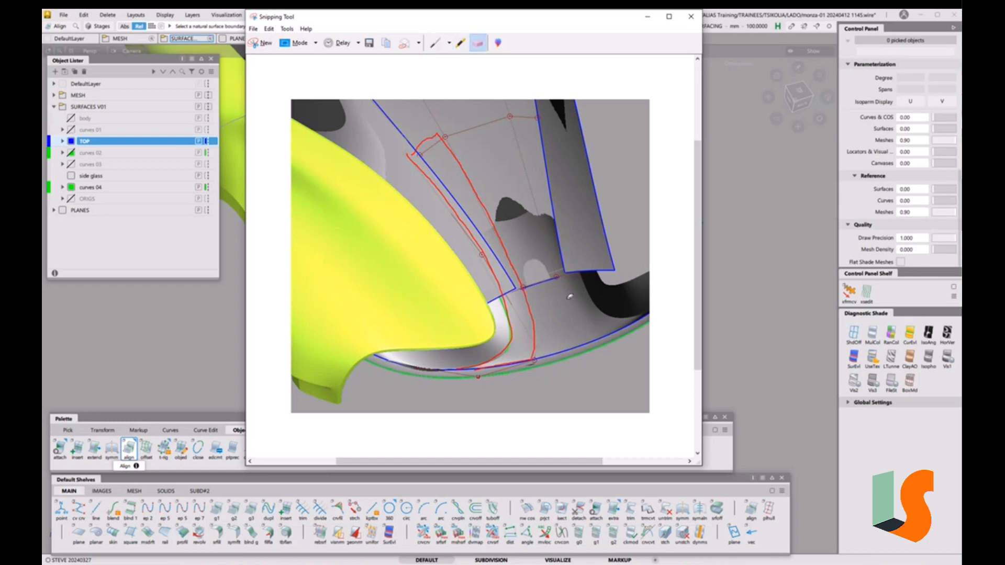
pyautogui.click(517, 361)
pyautogui.click(435, 44)
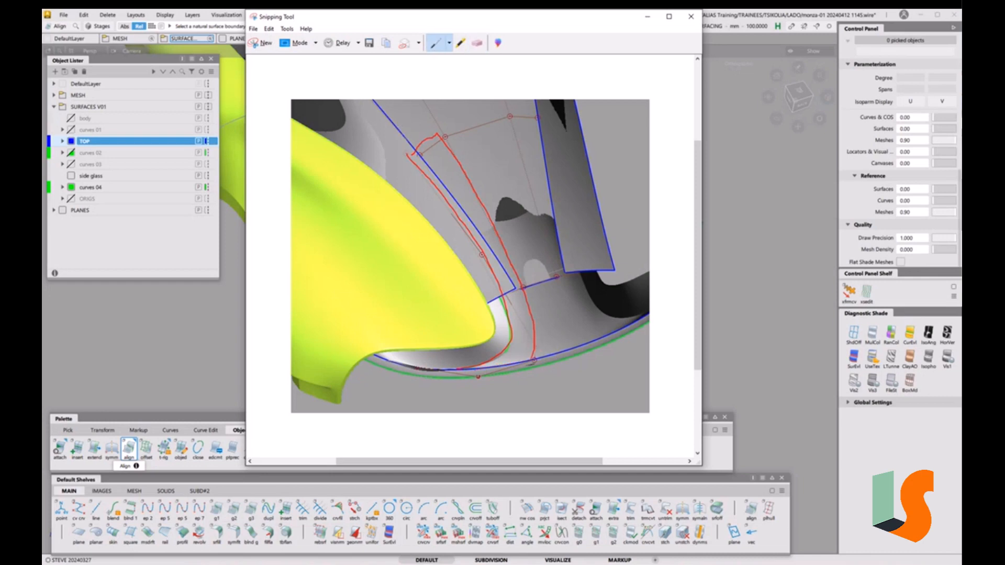
pyautogui.moveTo(519, 374); pyautogui.dragTo(461, 389)
# Set the custom pen colour to Lime and draw a short green test stroke
pyautogui.click(450, 44)
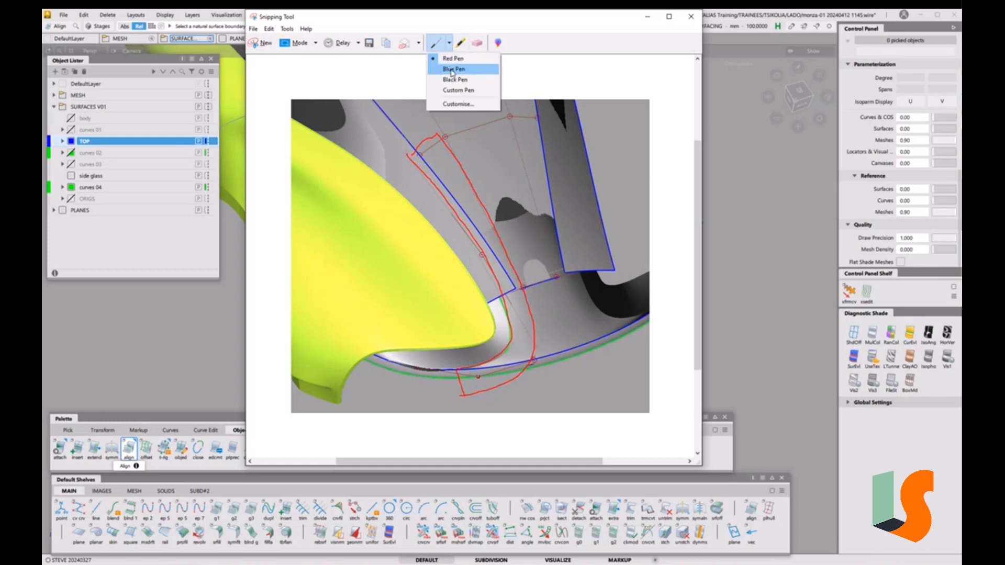
pyautogui.click(459, 104)
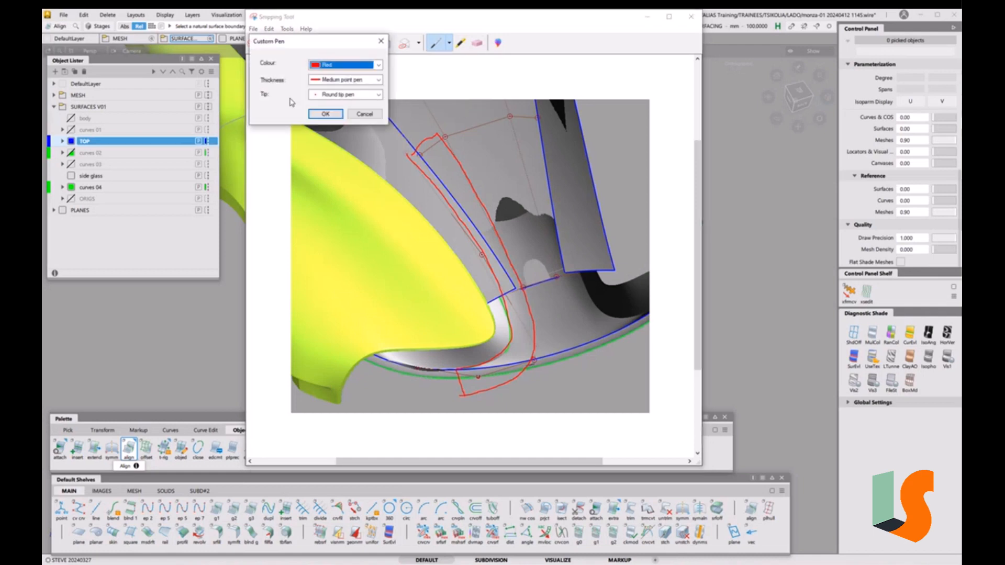
pyautogui.click(341, 65)
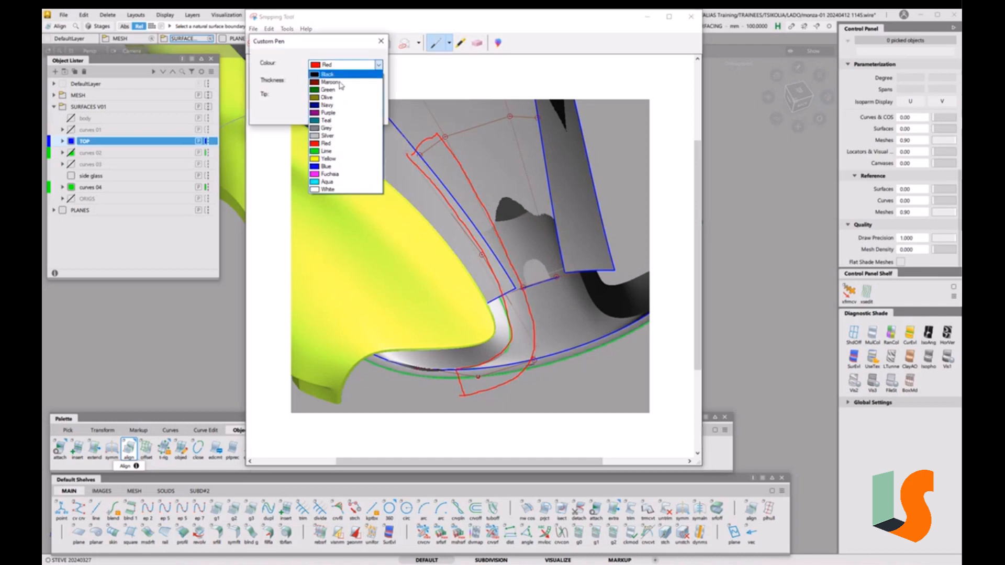
pyautogui.click(328, 153)
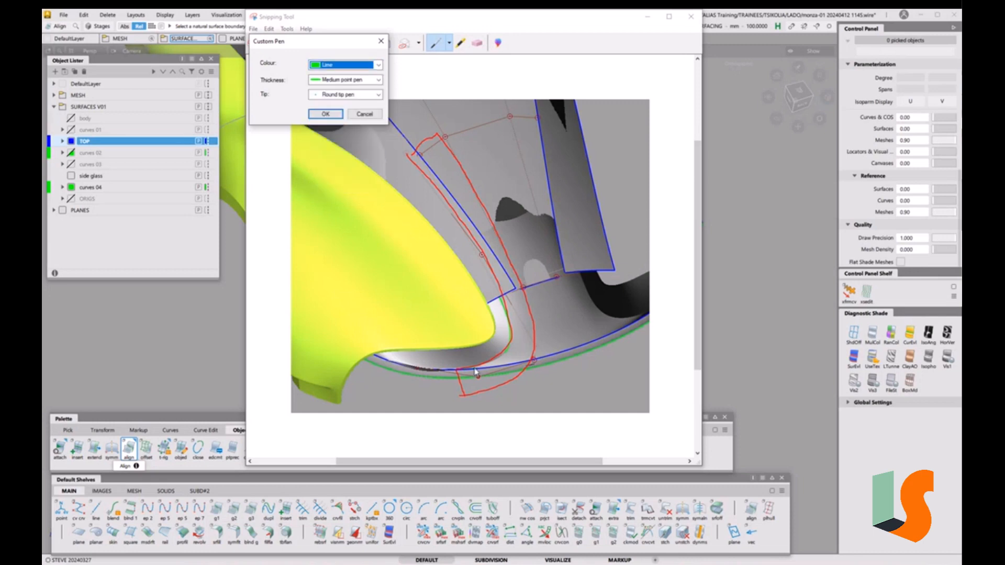
pyautogui.click(325, 114)
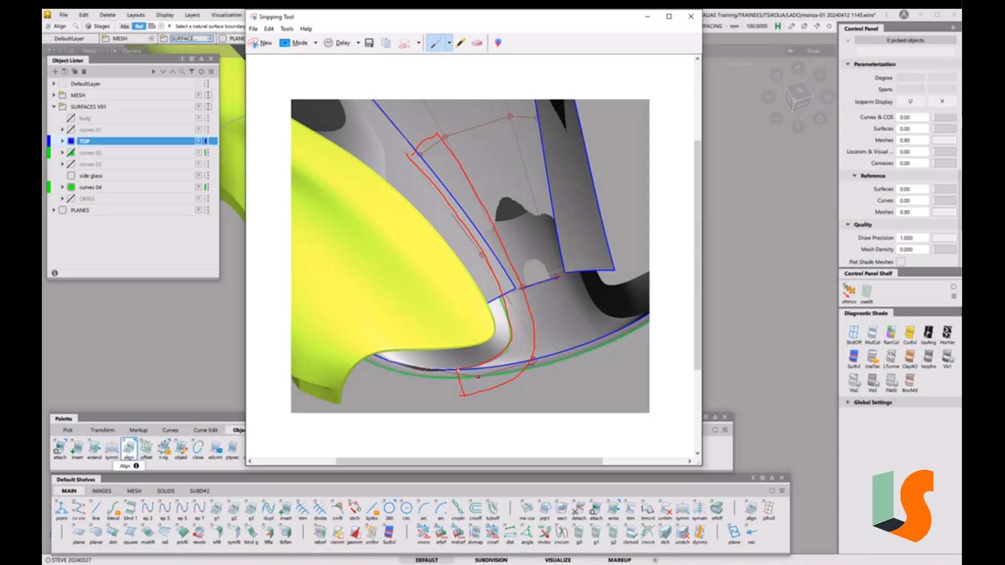
pyautogui.moveTo(459, 370); pyautogui.dragTo(470, 369)
# Erase the red hooks and long red strokes from the screenshot with the Eraser
pyautogui.click(480, 47)
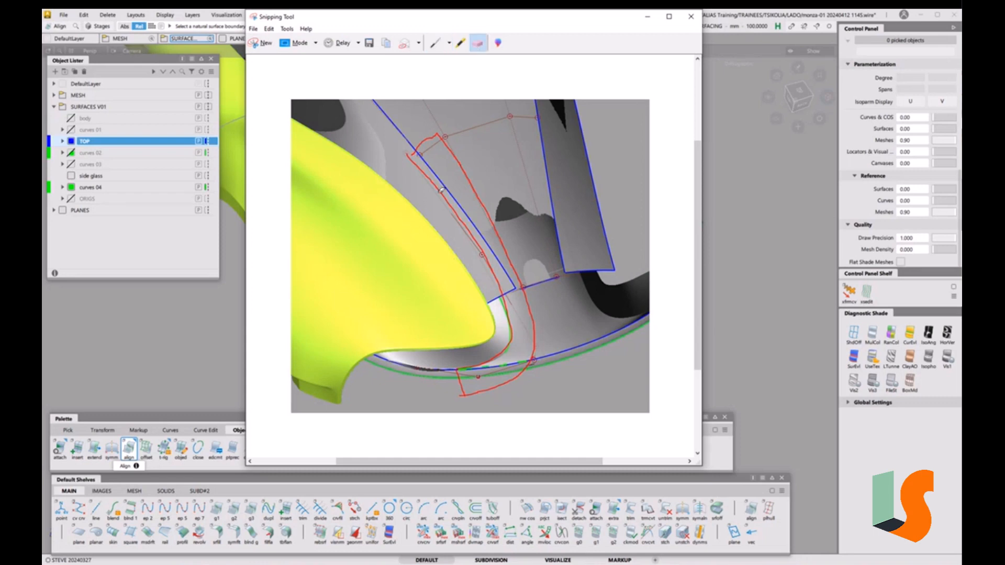
pyautogui.click(416, 145)
pyautogui.click(441, 184)
pyautogui.click(492, 214)
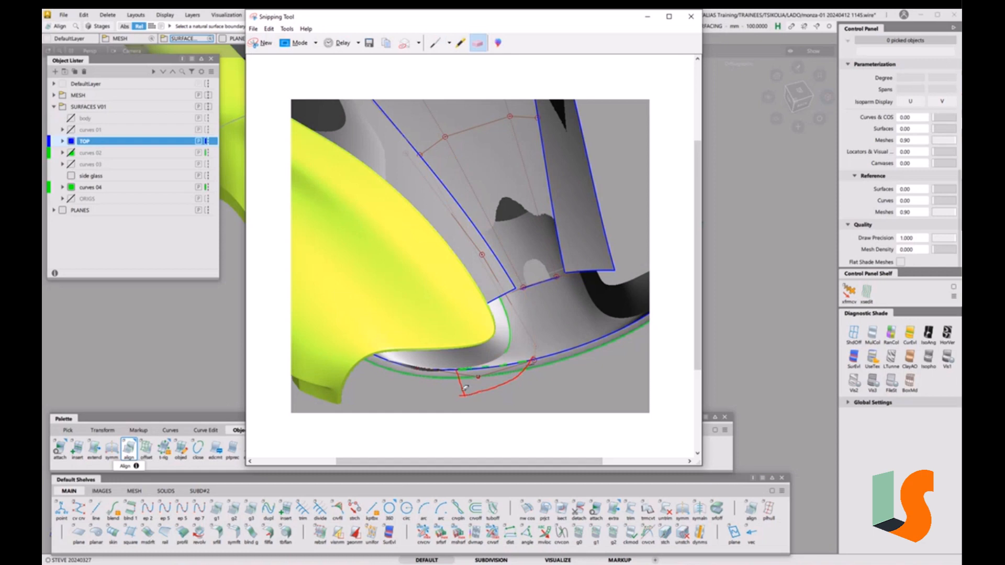
pyautogui.click(485, 389)
# With the Red Pen, draw two lines up from the bottom curve, hooked at the top and lower end
pyautogui.click(449, 43)
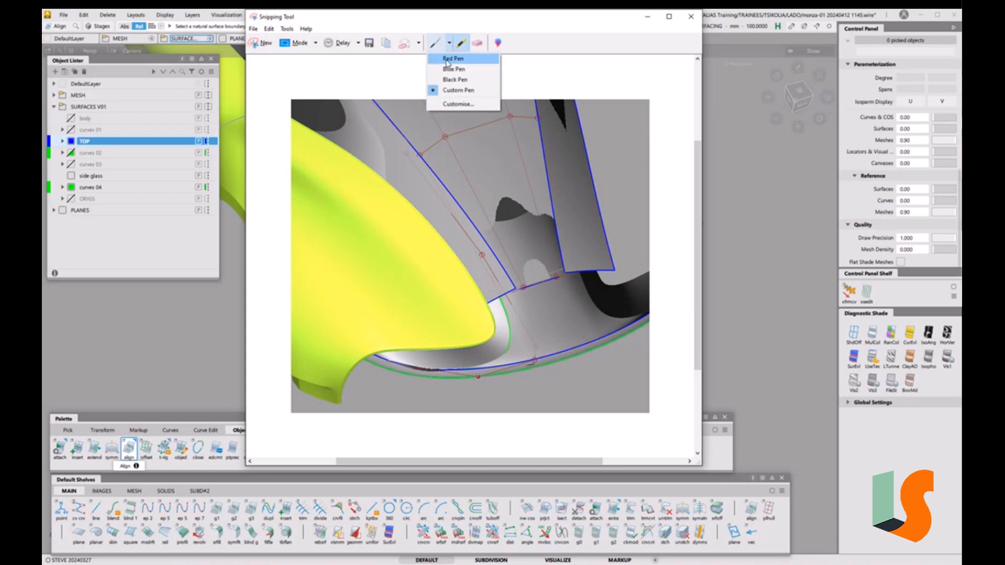
pyautogui.click(446, 59)
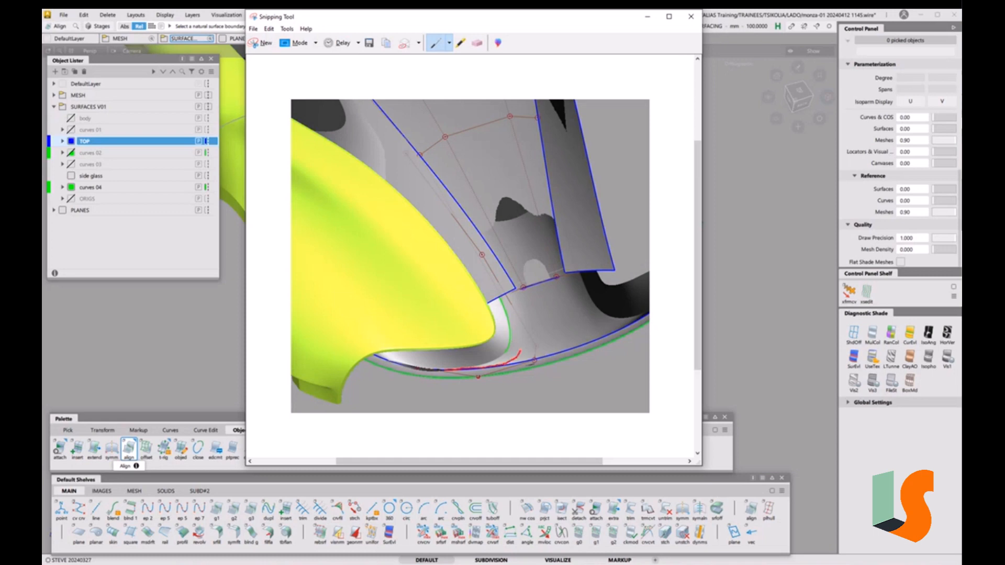
pyautogui.moveTo(524, 314)
pyautogui.mouseDown()
pyautogui.moveTo(496, 219)
pyautogui.moveTo(436, 151)
pyautogui.mouseUp()
pyautogui.moveTo(429, 139); pyautogui.dragTo(406, 148)
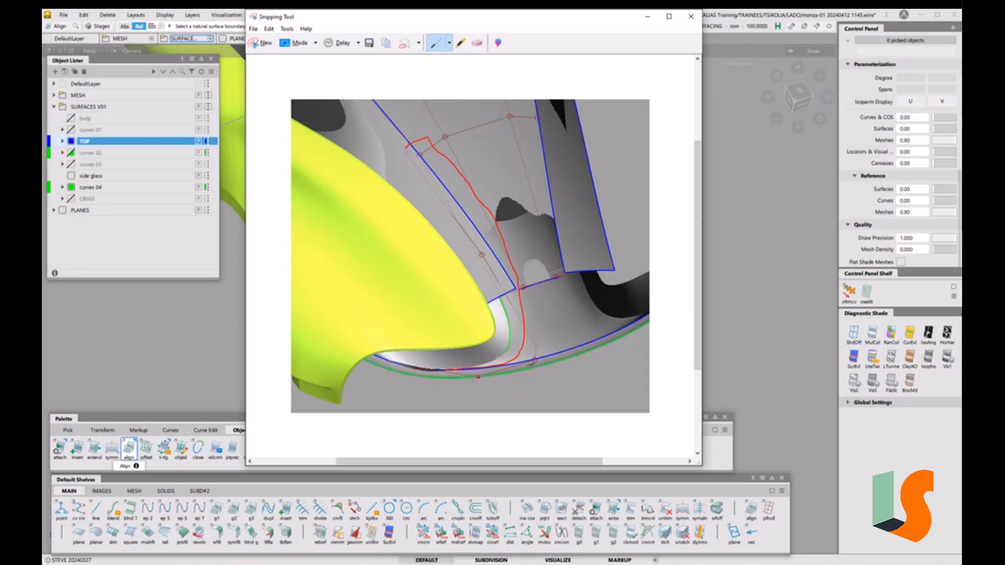
pyautogui.moveTo(446, 370); pyautogui.dragTo(443, 362)
pyautogui.moveTo(443, 354)
pyautogui.mouseDown()
pyautogui.moveTo(474, 343)
pyautogui.moveTo(482, 271)
pyautogui.moveTo(471, 230)
pyautogui.moveTo(414, 156)
pyautogui.moveTo(475, 235)
pyautogui.mouseUp()
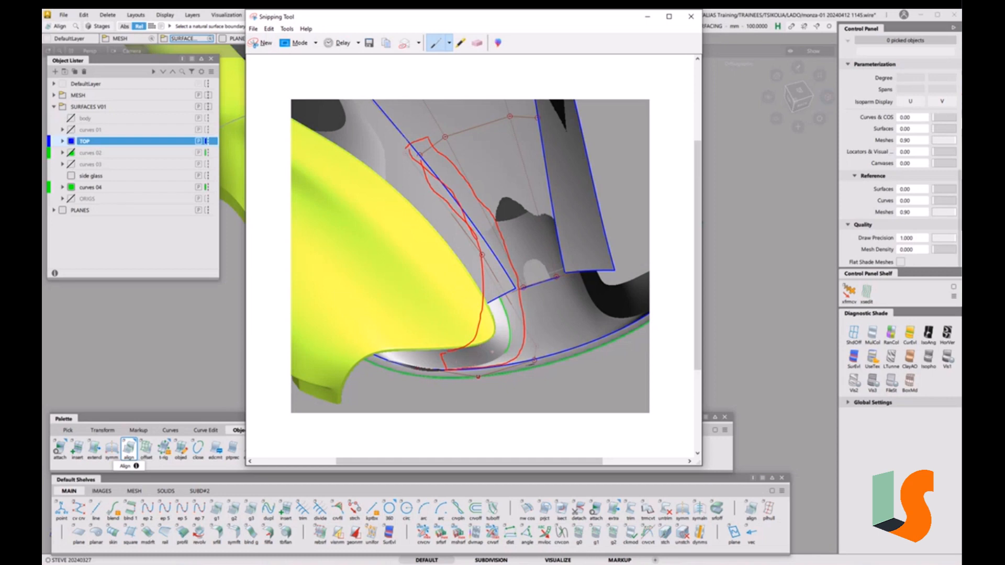
# Switch to the custom Lime pen and scribble a green squiggle above the image
pyautogui.click(449, 43)
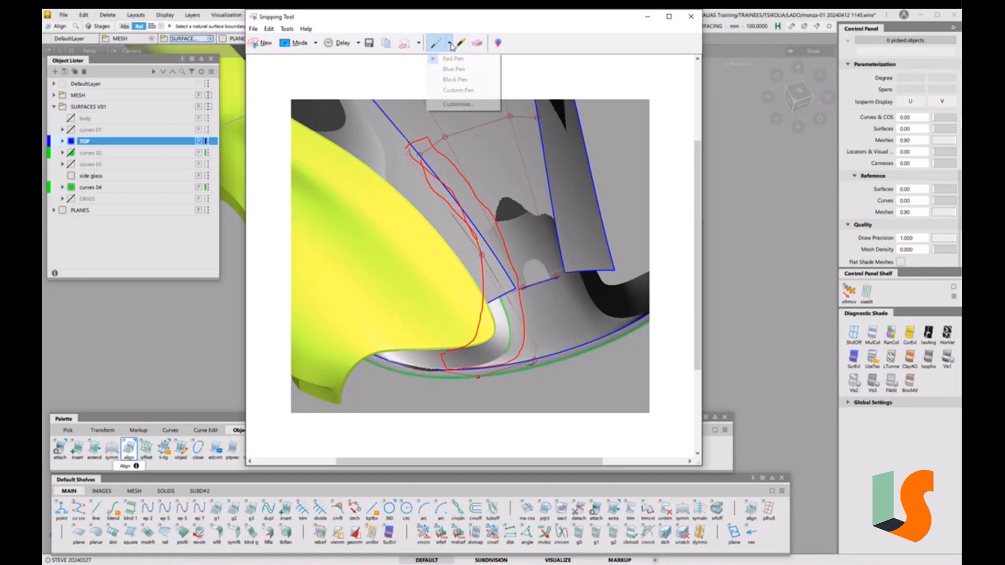
pyautogui.click(457, 90)
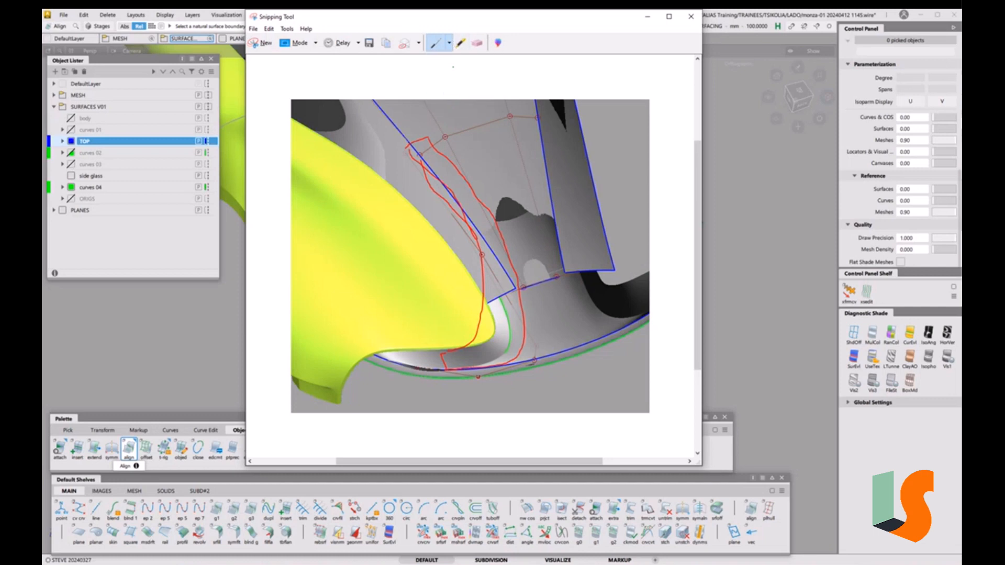
pyautogui.moveTo(454, 67); pyautogui.dragTo(518, 82)
# Change the custom pen colour to Fuchsia and draw a dash inside the red outline
pyautogui.click(449, 43)
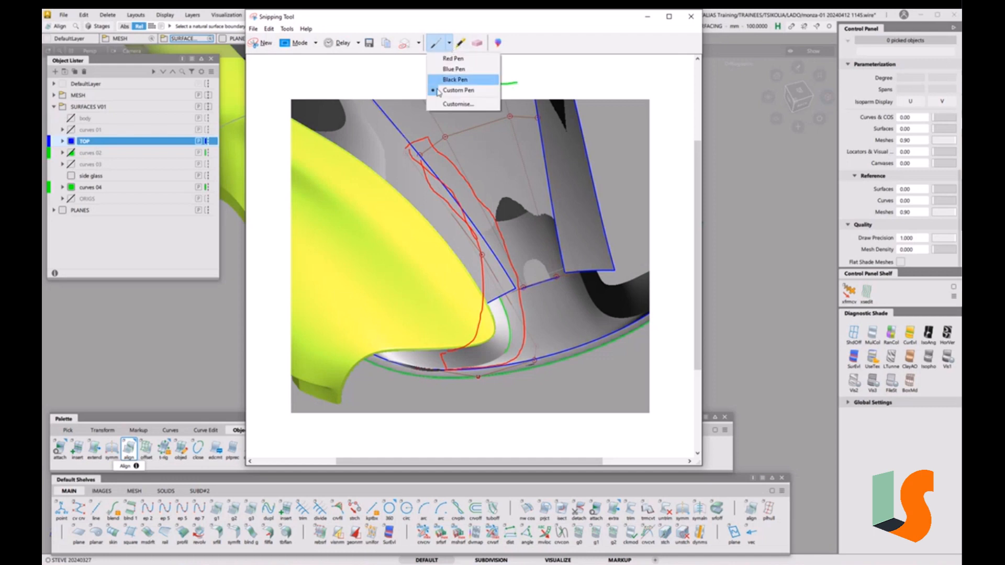
pyautogui.click(457, 105)
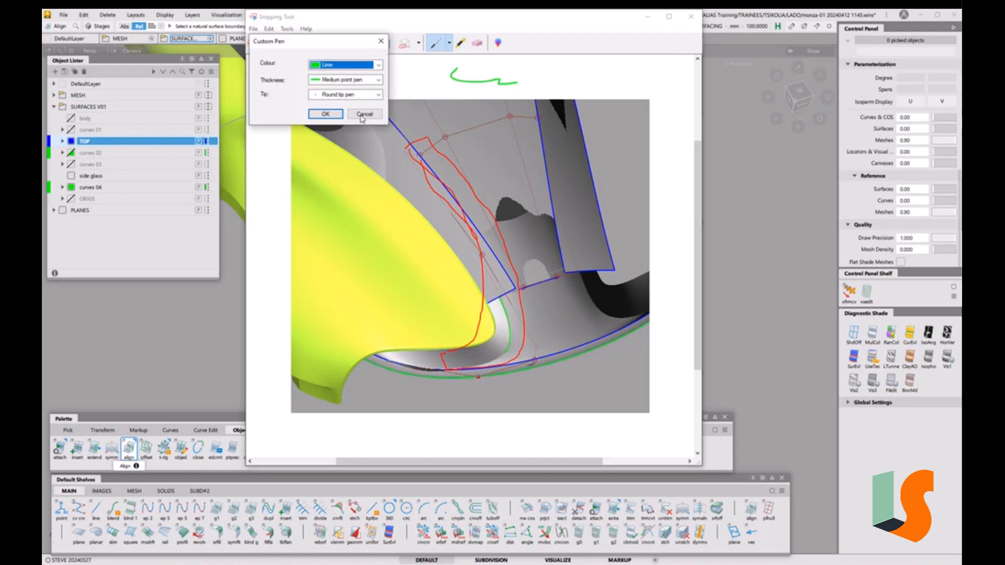
pyautogui.click(378, 65)
pyautogui.click(331, 174)
pyautogui.click(325, 114)
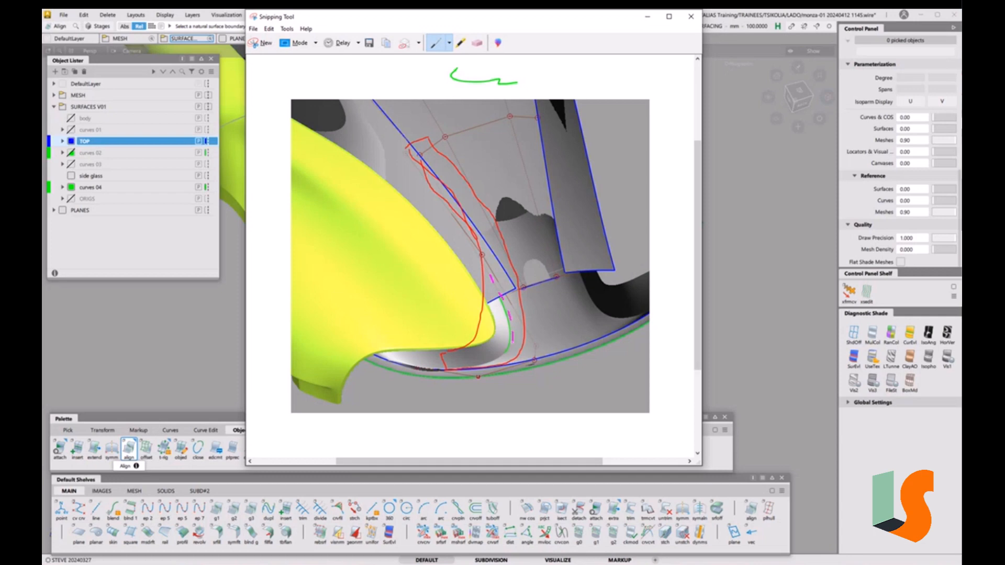
pyautogui.moveTo(489, 362); pyautogui.dragTo(476, 366)
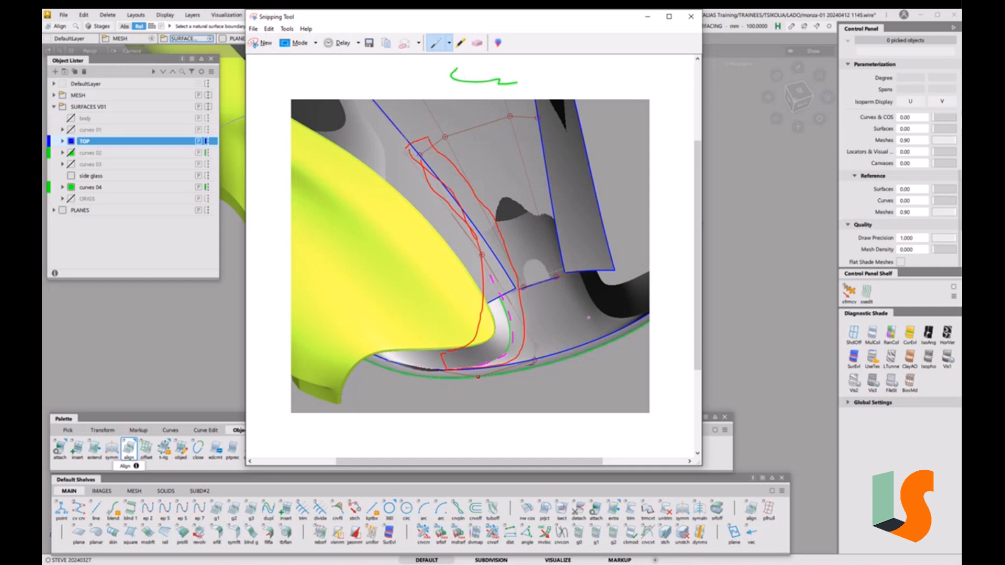
# Switch to the Blue Pen and sketch the extended-edge outline along the roof's lower edge
pyautogui.click(449, 44)
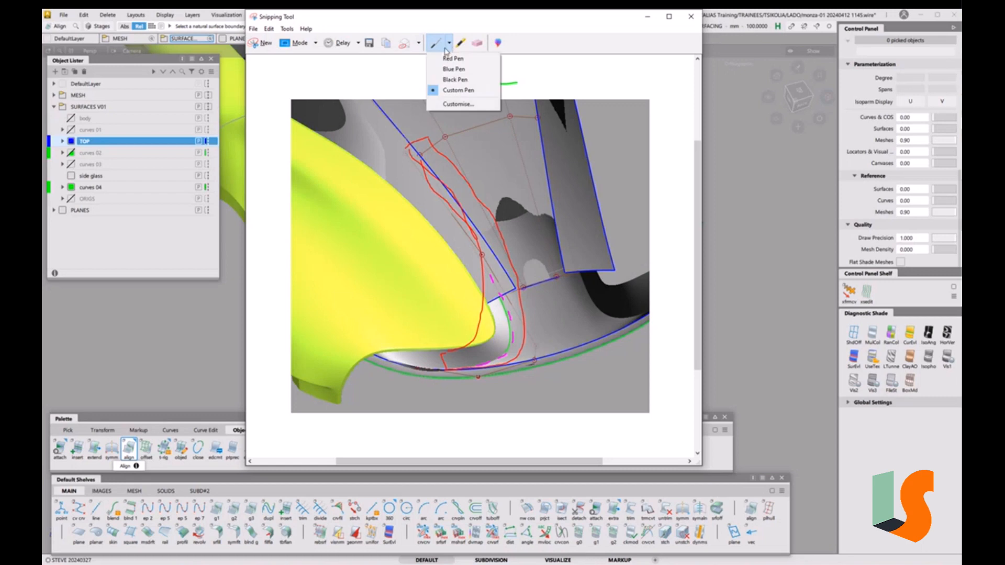
pyautogui.click(454, 70)
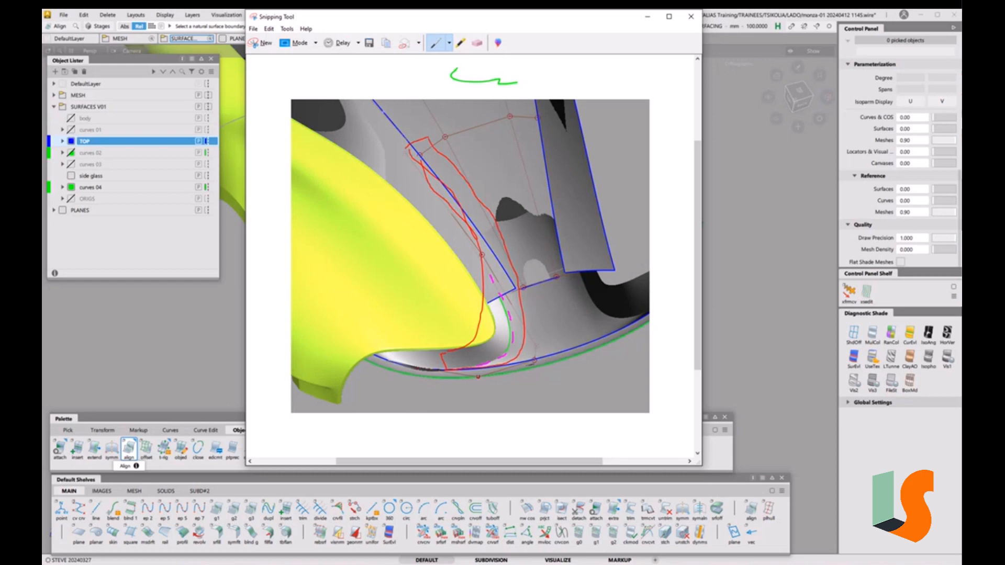
pyautogui.moveTo(386, 116); pyautogui.dragTo(396, 129)
pyautogui.moveTo(455, 313); pyautogui.dragTo(619, 257)
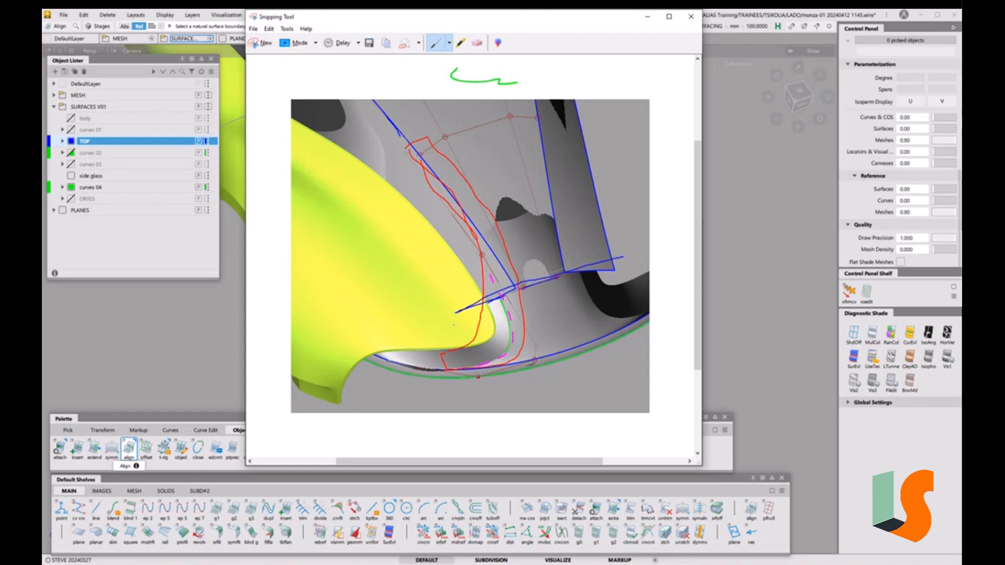
pyautogui.moveTo(445, 370)
pyautogui.mouseDown()
pyautogui.moveTo(428, 325)
pyautogui.moveTo(642, 249)
pyautogui.moveTo(666, 294)
pyautogui.moveTo(611, 326)
pyautogui.mouseUp()
# Hatch the region near the outline's lower-left corner with blue strokes
pyautogui.moveTo(449, 307); pyautogui.dragTo(431, 339)
pyautogui.moveTo(464, 306)
pyautogui.mouseDown()
pyautogui.moveTo(441, 358)
pyautogui.moveTo(463, 364)
pyautogui.mouseUp()
pyautogui.moveTo(507, 300); pyautogui.dragTo(480, 359)
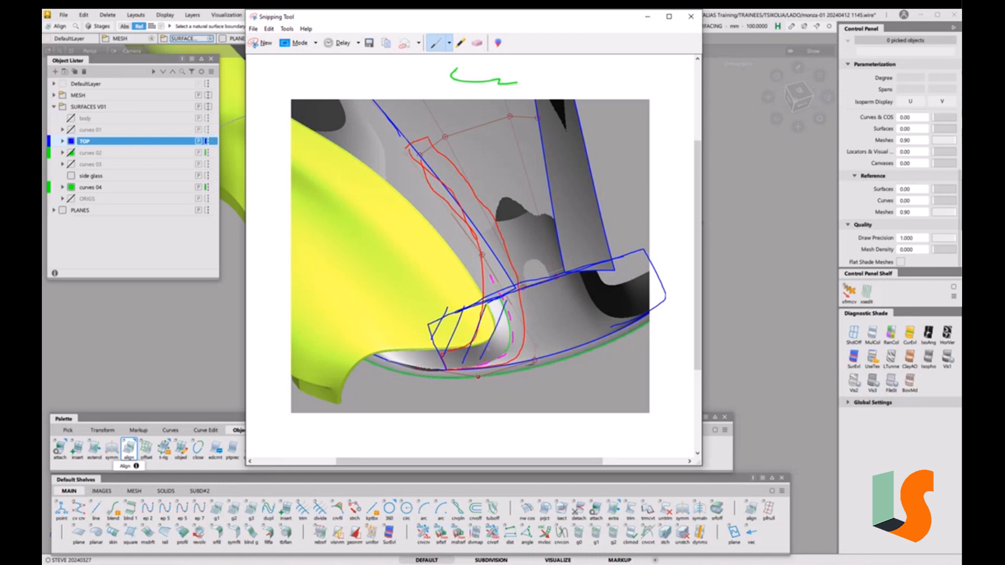
pyautogui.moveTo(520, 316)
pyautogui.mouseDown()
pyautogui.moveTo(496, 362)
pyautogui.moveTo(510, 355)
pyautogui.mouseUp()
# Minimize Snipping Tool and inspect the roof model in wireframe and shaded views
pyautogui.click(647, 19)
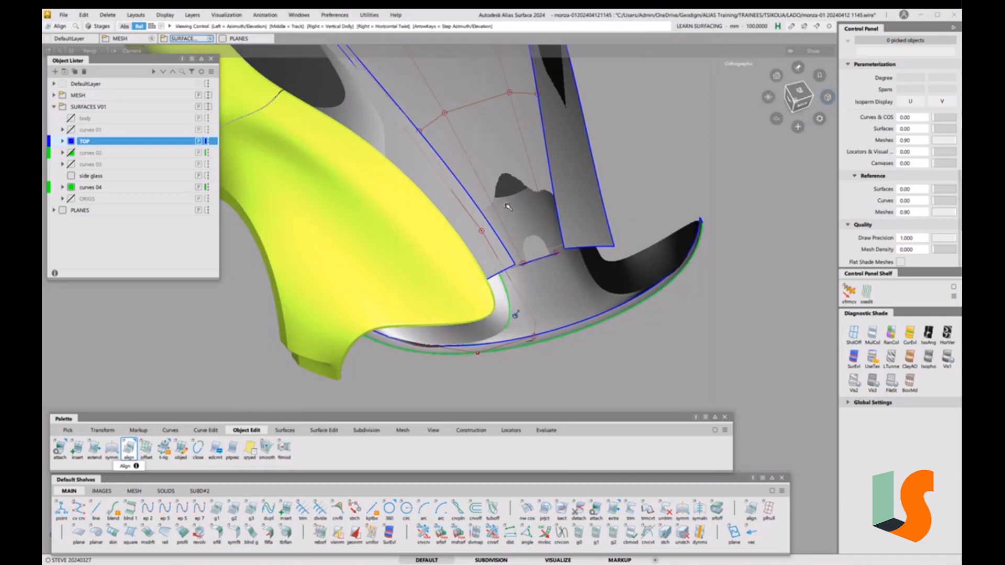
pyautogui.keyDown('alt'); pyautogui.keyDown('shift'); pyautogui.moveTo(509, 204); pyautogui.dragTo(509, 272); pyautogui.keyUp('shift'); pyautogui.keyUp('alt')
pyautogui.press('5')
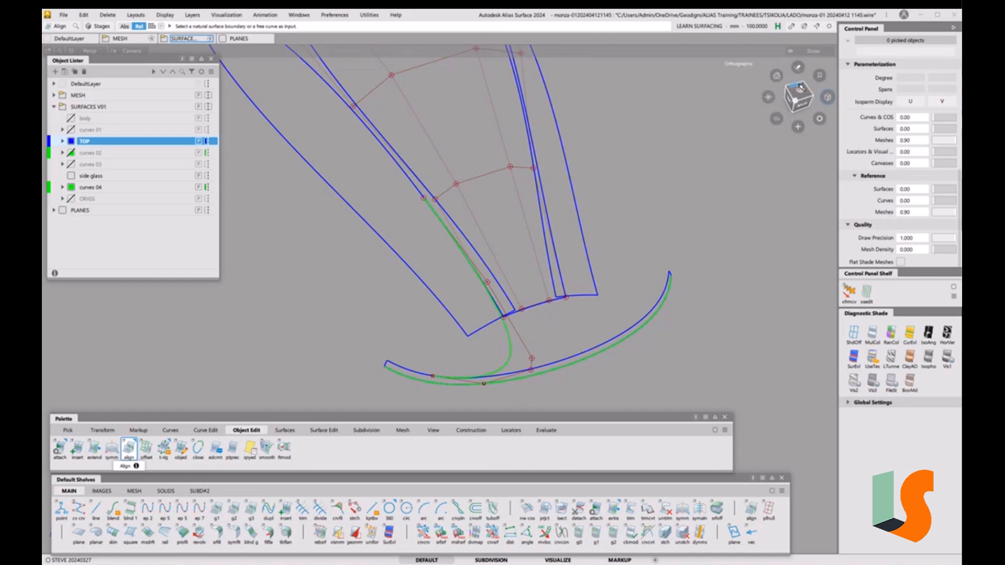
pyautogui.click(799, 87)
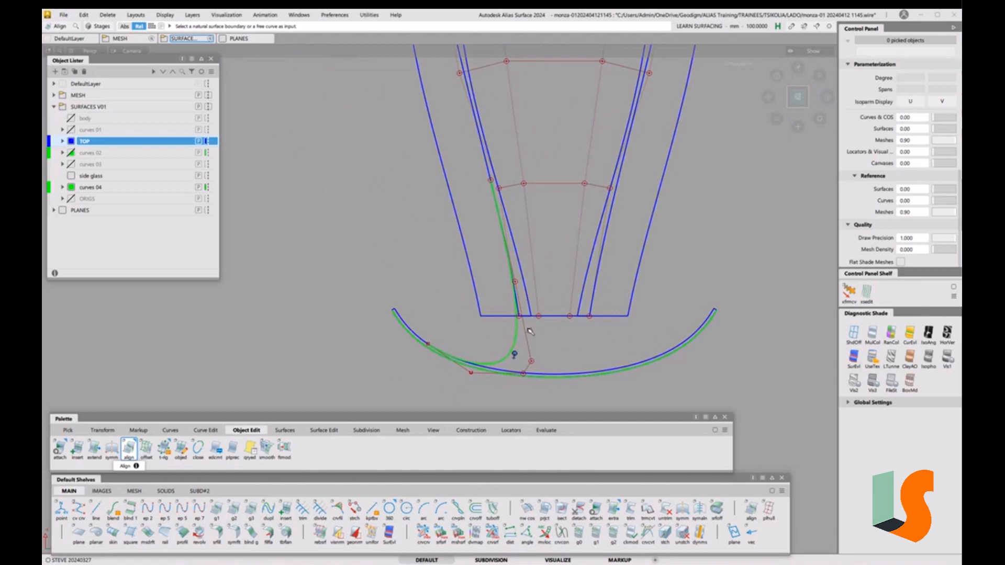
pyautogui.keyDown('alt'); pyautogui.keyDown('shift'); pyautogui.moveTo(513, 332); pyautogui.dragTo(498, 249); pyautogui.keyUp('shift'); pyautogui.keyUp('alt')
pyautogui.press('5')
pyautogui.press('5')
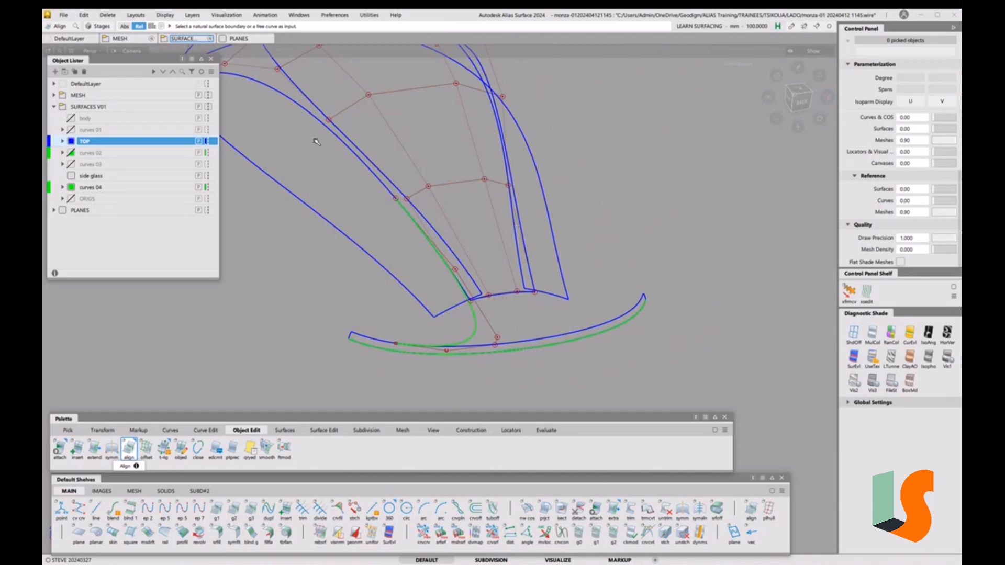
pyautogui.click(65, 15)
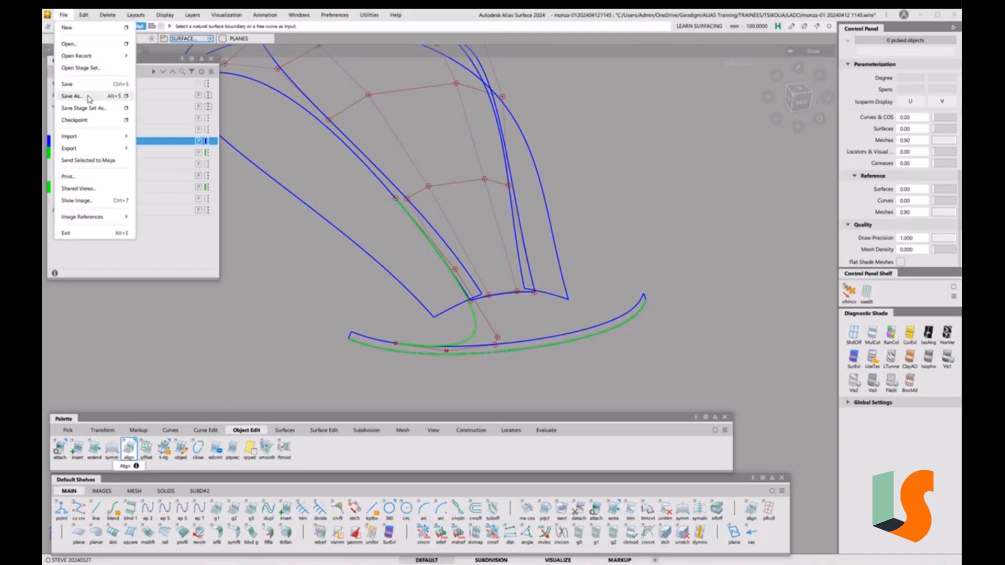
pyautogui.click(73, 97)
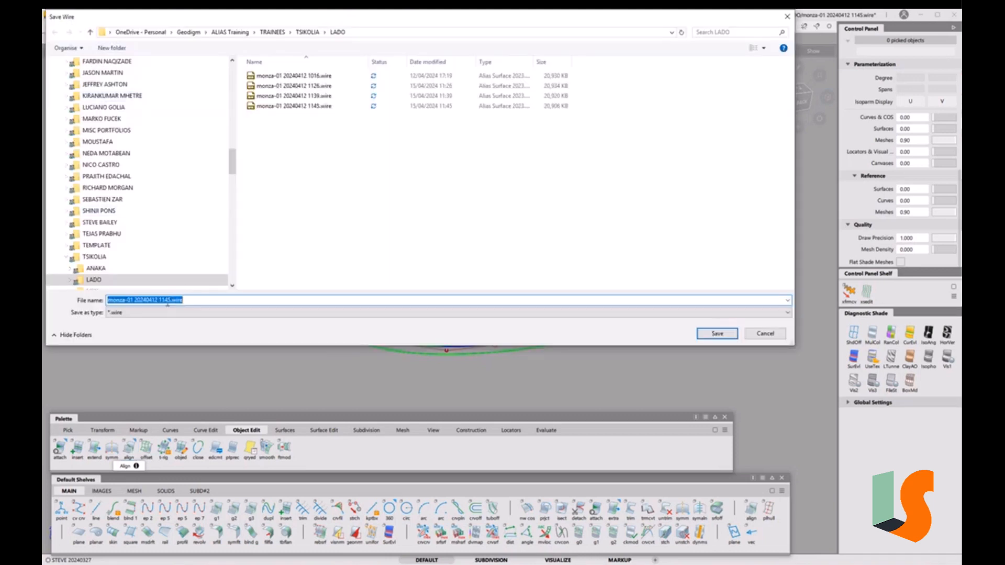
pyautogui.click(167, 302)
pyautogui.hotkey('shift', 'End')
pyautogui.write('58')
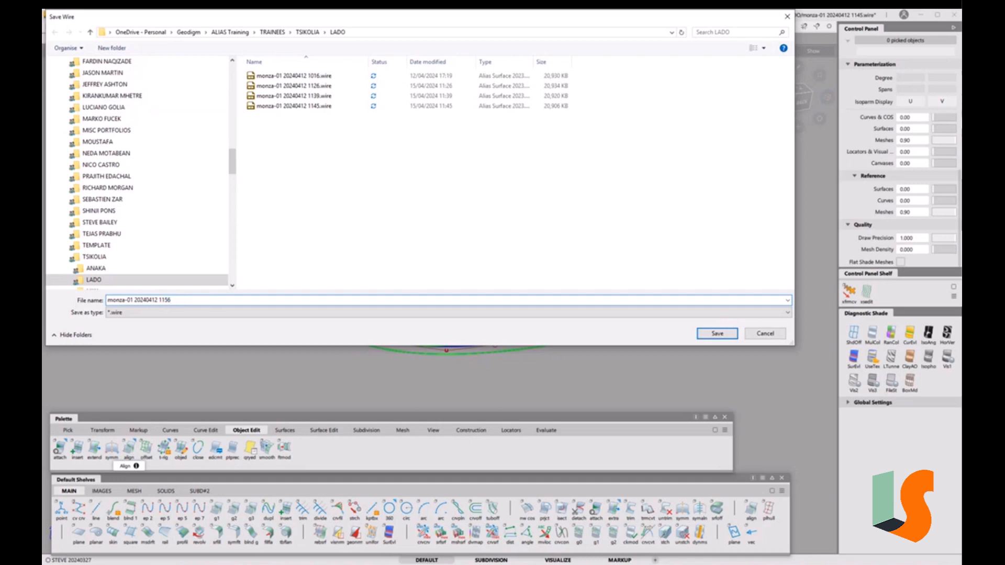
pyautogui.press('Return')
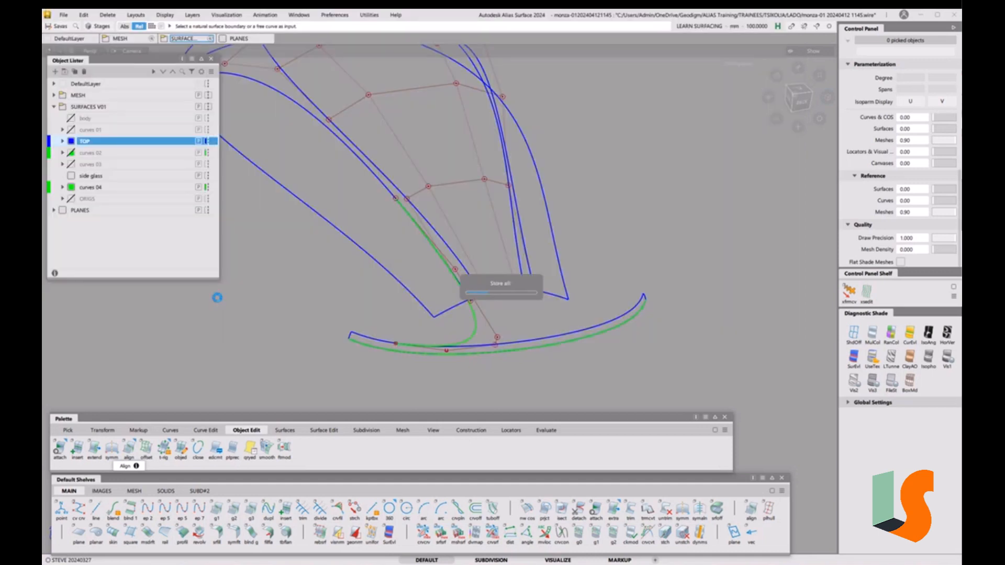
# Show the ORIGS reference curves and compare them against shaded and wireframe surfaces
pyautogui.scroll(3, 517, 281)
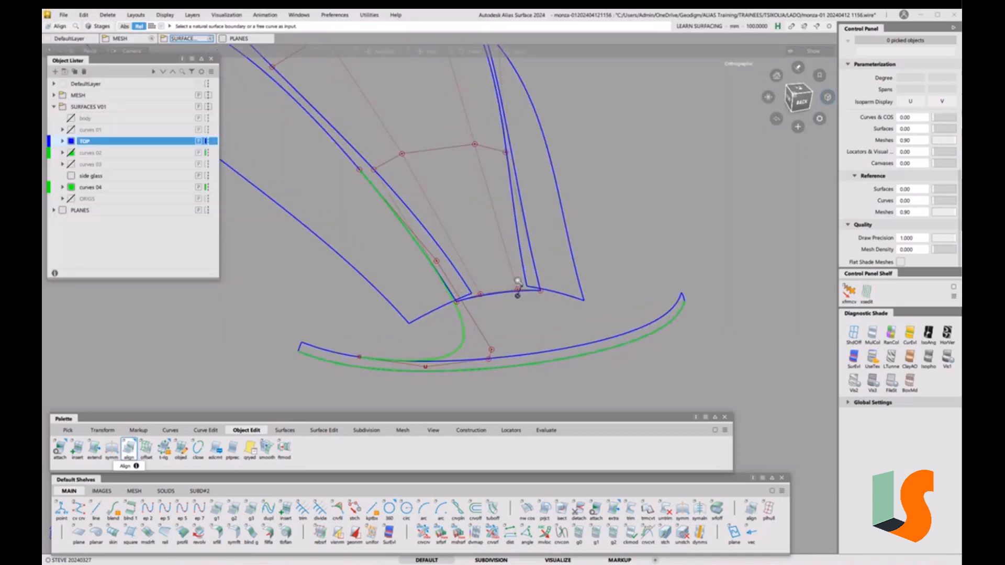
pyautogui.keyDown('alt'); pyautogui.keyDown('shift'); pyautogui.moveTo(537, 360); pyautogui.dragTo(442, 324); pyautogui.keyUp('shift'); pyautogui.keyUp('alt')
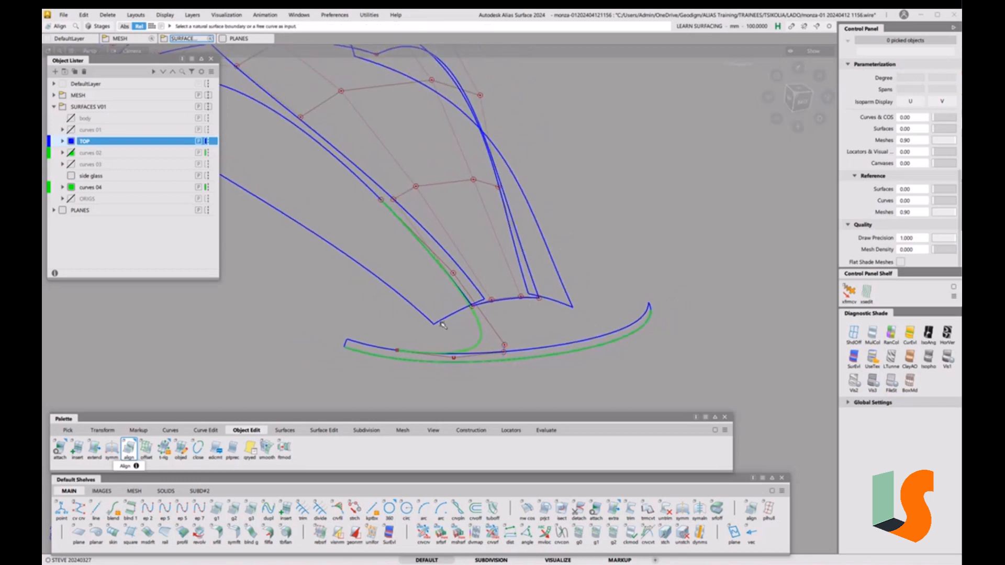
pyautogui.click(71, 199)
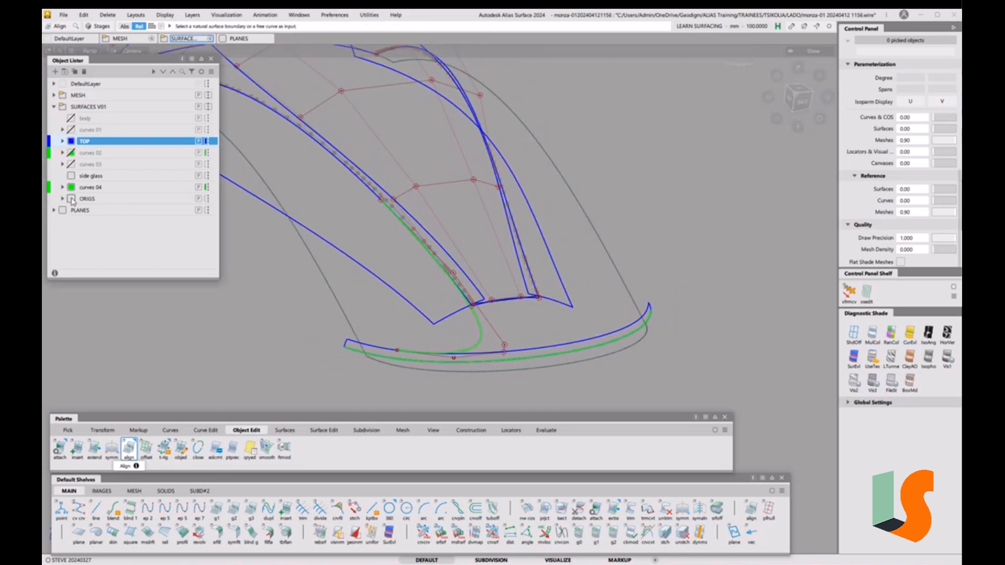
pyautogui.press('5')
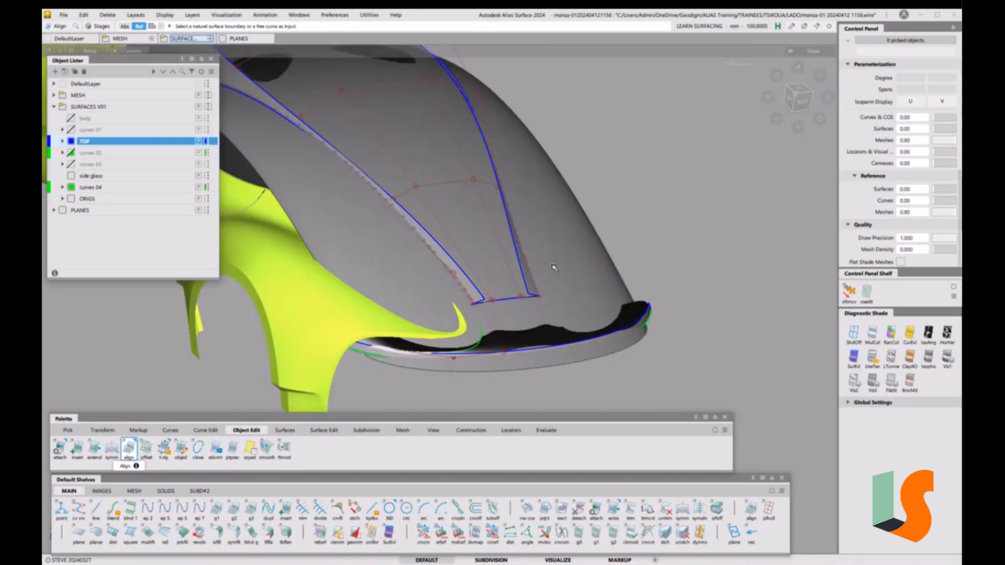
pyautogui.press('5')
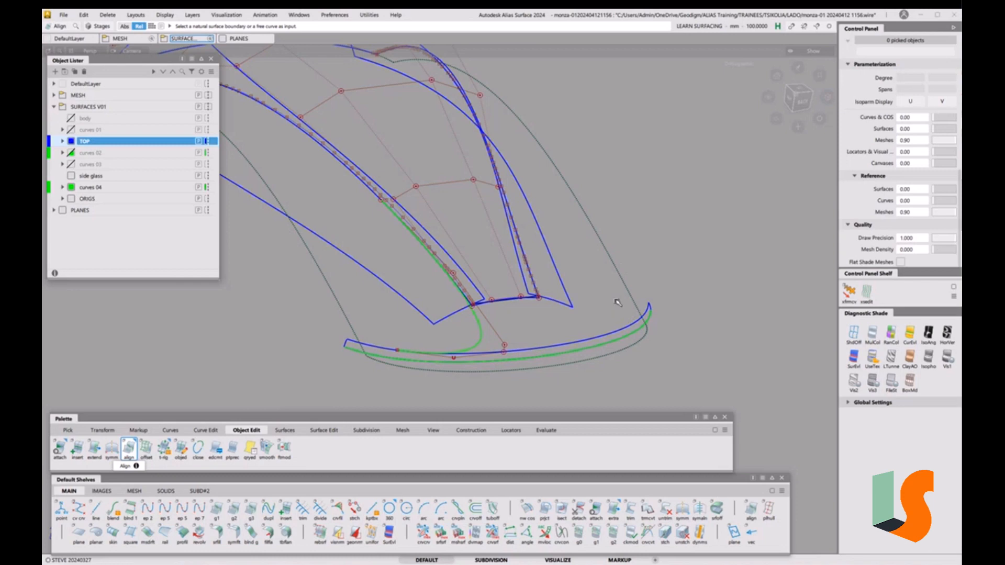
pyautogui.press('5')
pyautogui.press('5')
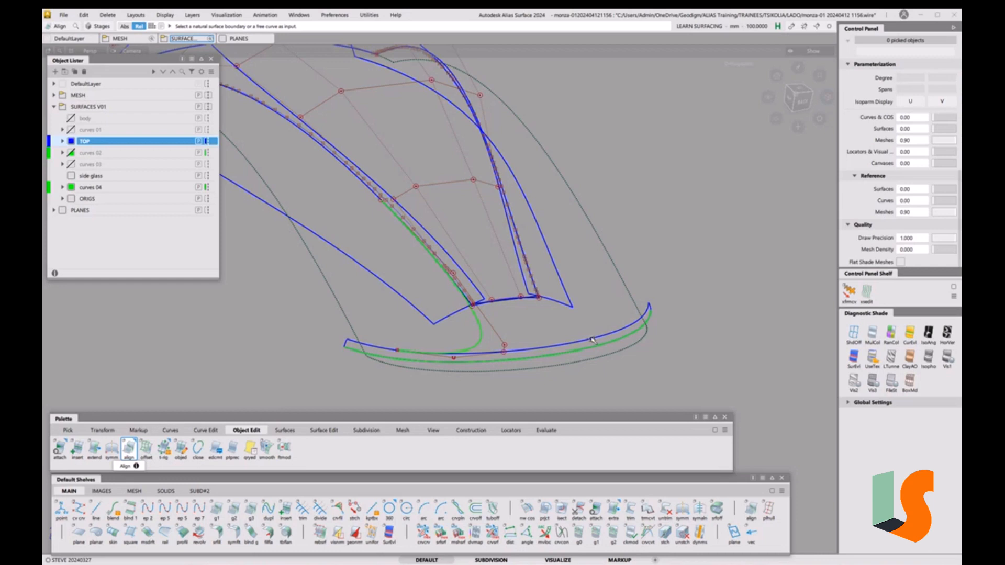
# Measure the lower edge curve's deviation from the surface, reading max 30.263 and min 5.635
pyautogui.click(492, 533)
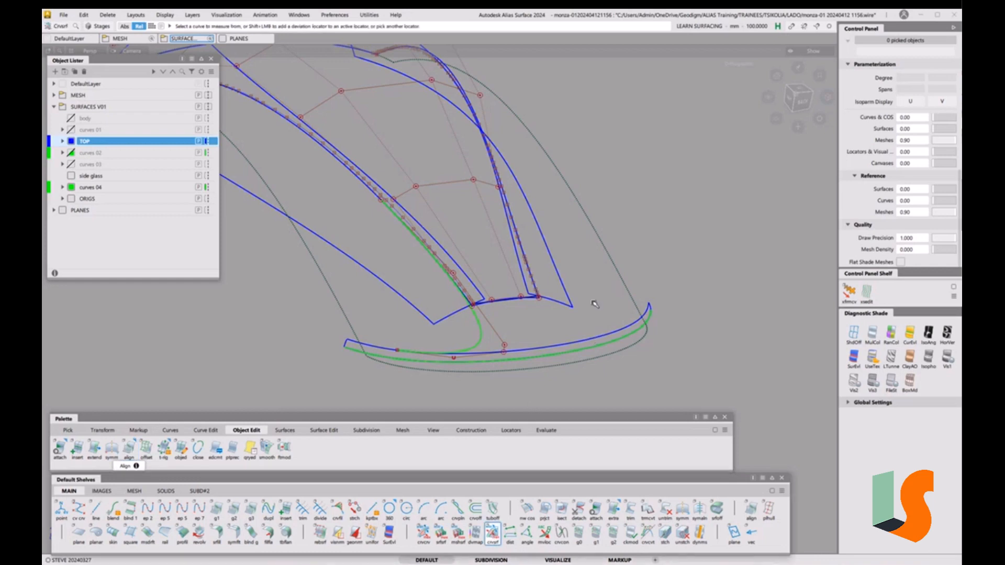
pyautogui.click(596, 337)
pyautogui.click(627, 295)
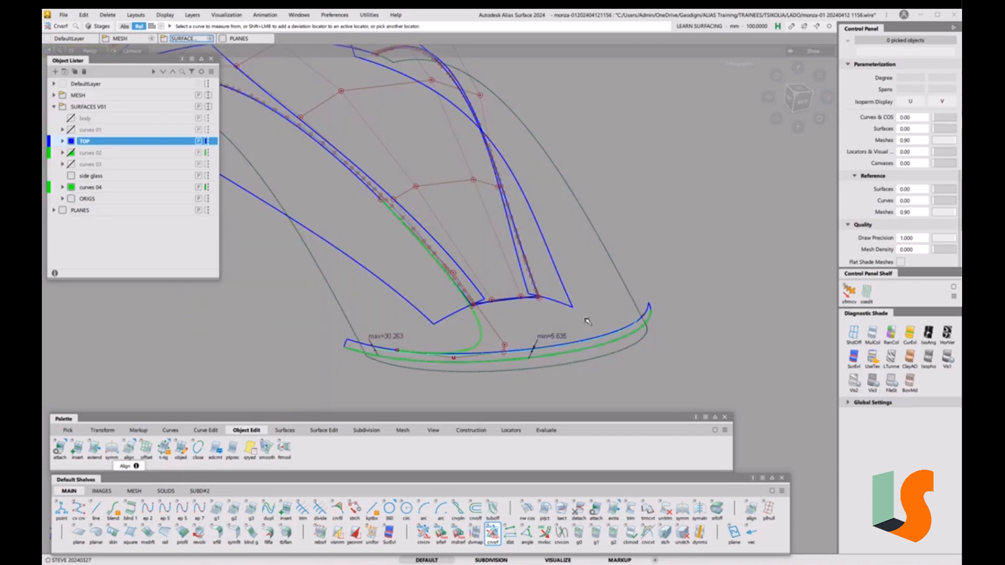
pyautogui.keyDown('ctrl'); pyautogui.keyDown('shift'); pyautogui.moveTo(612, 368); pyautogui.dragTo(609, 335); pyautogui.keyUp('shift'); pyautogui.keyUp('ctrl')
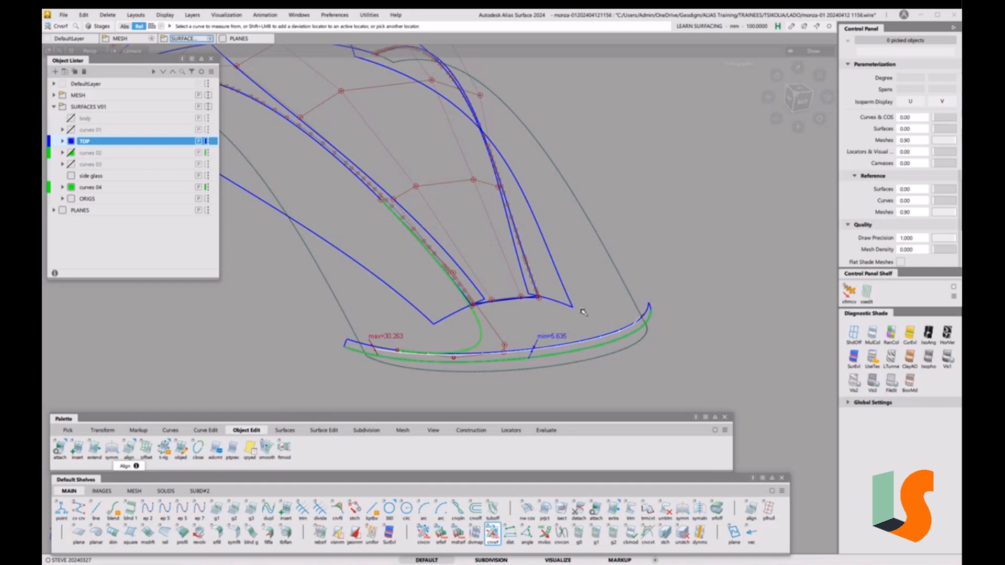
pyautogui.keyDown('ctrl'); pyautogui.keyDown('shift'); pyautogui.moveTo(570, 265); pyautogui.dragTo(567, 227); pyautogui.keyUp('shift'); pyautogui.keyUp('ctrl')
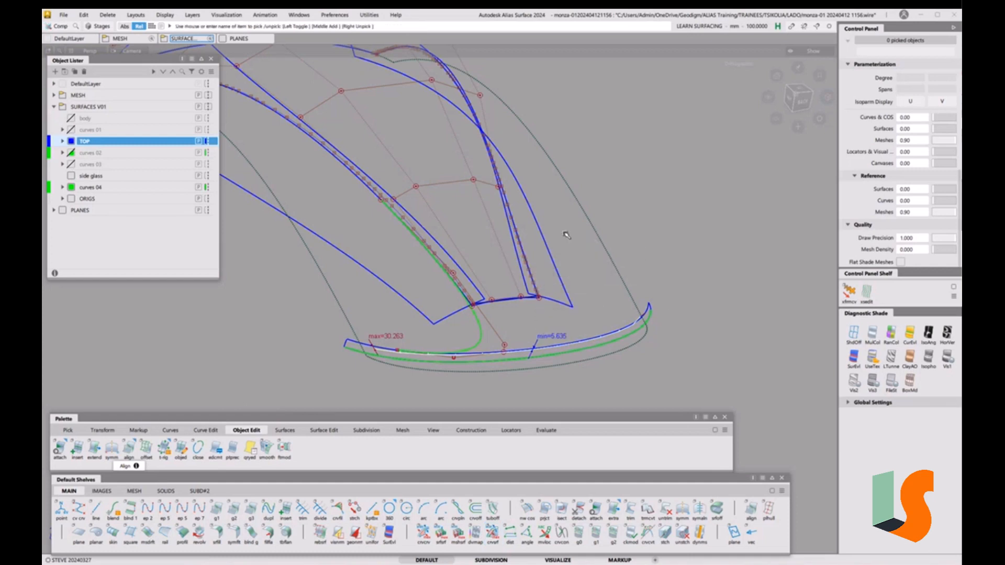
# Isolate the rail_surf surface and delete the two curves lying on it
pyautogui.click(609, 248)
pyautogui.hotkey('alt', 'm')
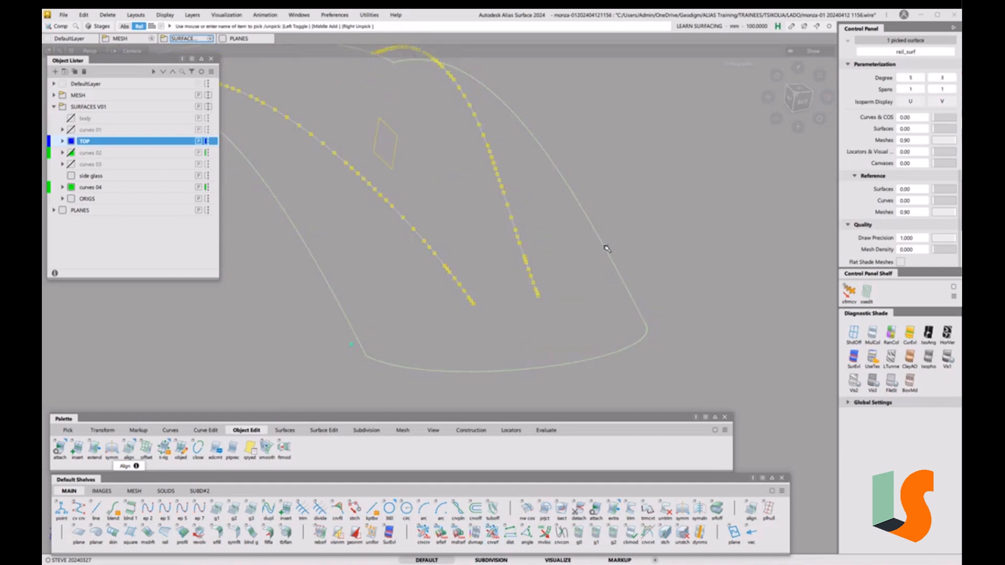
pyautogui.keyDown('alt'); pyautogui.keyDown('shift'); pyautogui.moveTo(515, 192); pyautogui.dragTo(510, 239, button='right'); pyautogui.keyUp('shift'); pyautogui.keyUp('alt')
pyautogui.keyDown('alt'); pyautogui.keyDown('shift'); pyautogui.moveTo(510, 239); pyautogui.dragTo(509, 272, button='middle'); pyautogui.keyUp('shift'); pyautogui.keyUp('alt')
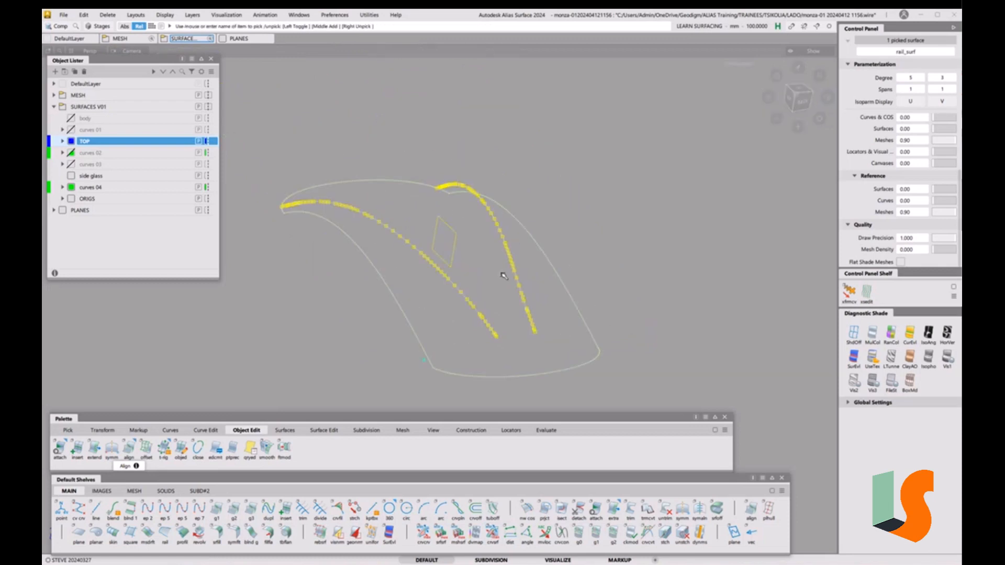
pyautogui.click(425, 213)
pyautogui.keyDown('ctrl'); pyautogui.keyDown('shift'); pyautogui.moveTo(423, 215); pyautogui.dragTo(395, 208); pyautogui.keyUp('shift'); pyautogui.keyUp('ctrl')
pyautogui.moveTo(260, 157); pyautogui.dragTo(636, 368)
pyautogui.press('Delete')
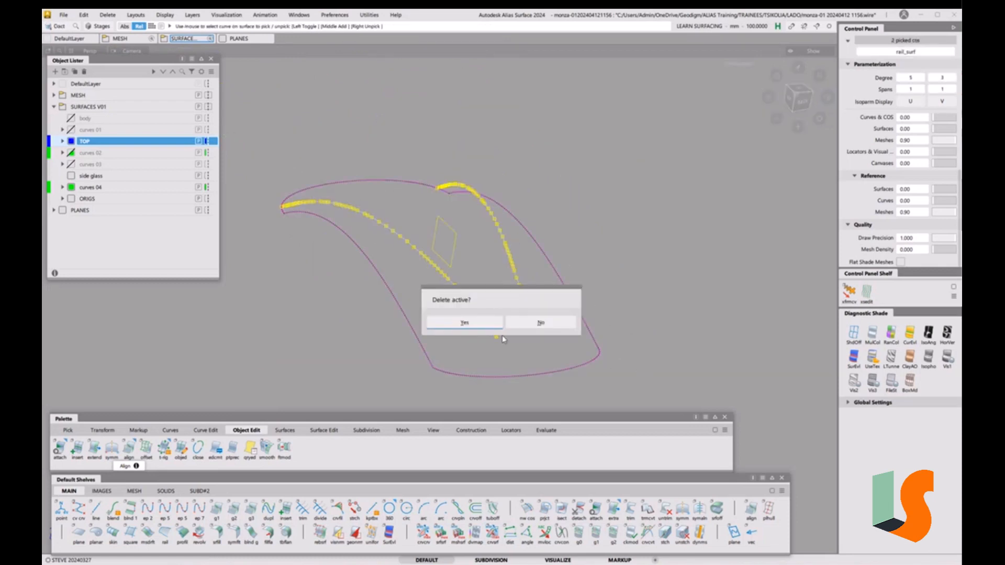
pyautogui.click(461, 321)
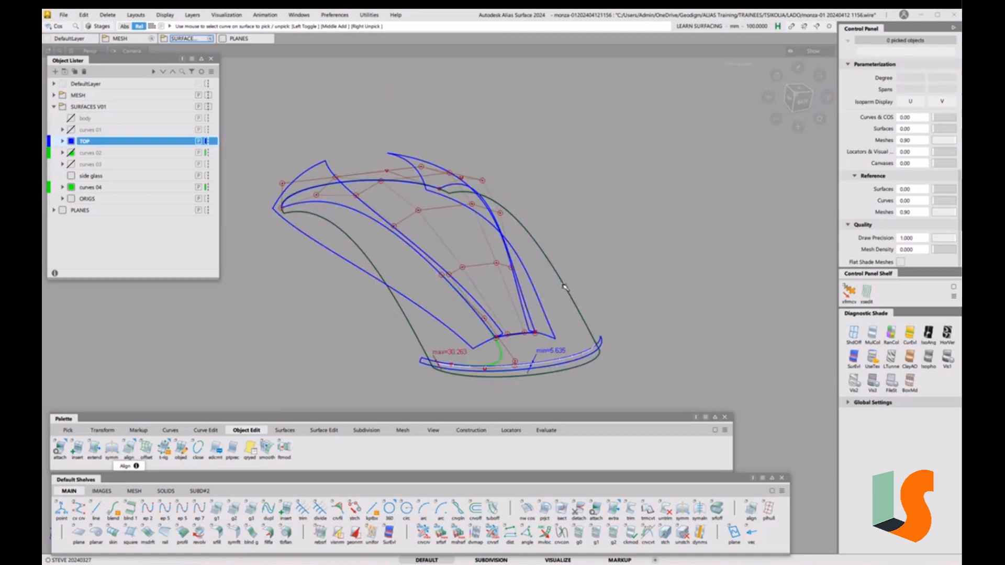
# Delete the construction history of the rail_surf surface
pyautogui.keyDown('ctrl'); pyautogui.keyDown('shift'); pyautogui.moveTo(564, 286); pyautogui.dragTo(547, 296); pyautogui.keyUp('shift'); pyautogui.keyUp('ctrl')
pyautogui.click(583, 288)
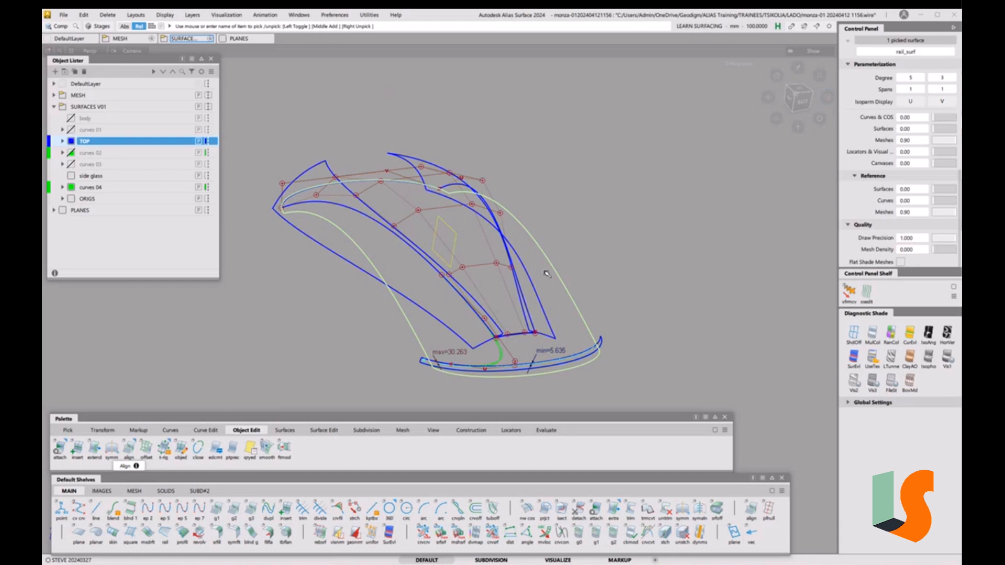
pyautogui.click(107, 16)
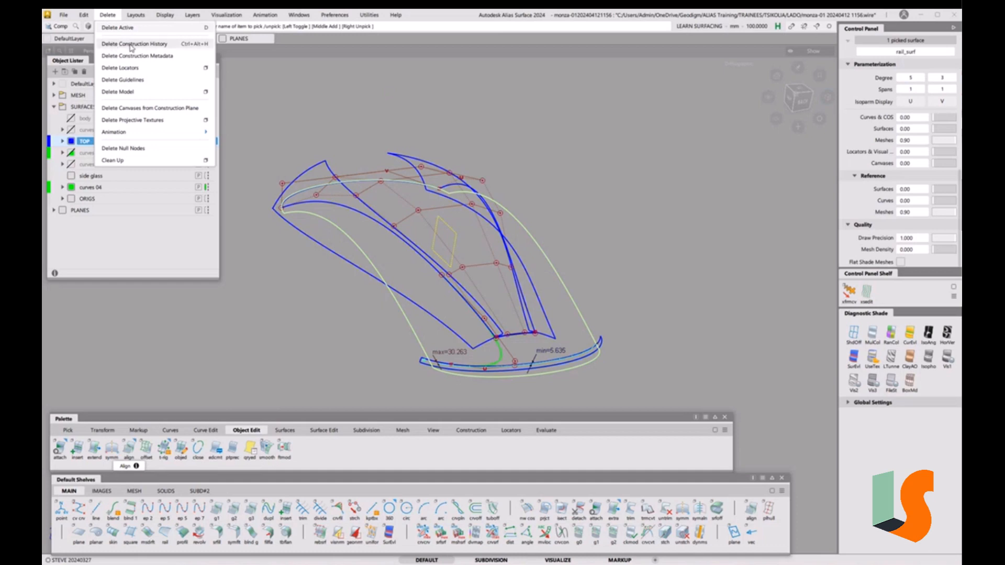
pyautogui.click(208, 47)
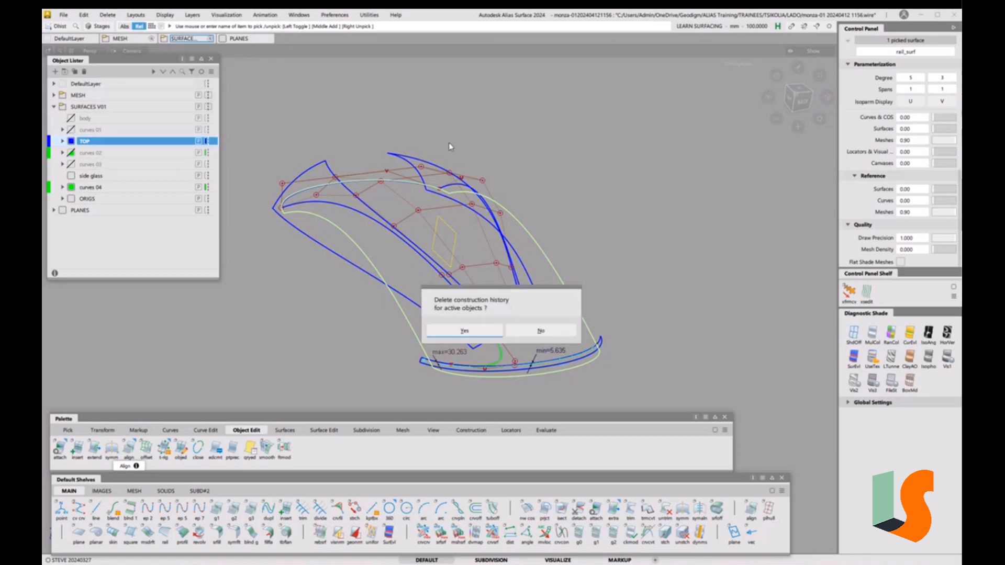
pyautogui.click(486, 335)
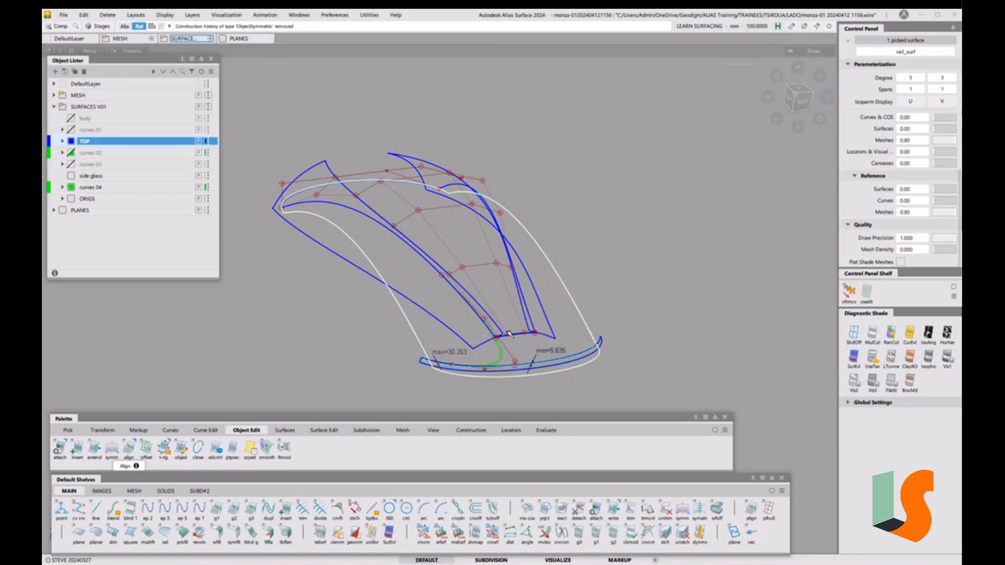
# Frame the roof in a straight-on top view with nothing picked
pyautogui.keyDown('ctrl'); pyautogui.keyDown('shift'); pyautogui.moveTo(587, 344); pyautogui.dragTo(587, 305); pyautogui.keyUp('shift'); pyautogui.keyUp('ctrl')
pyautogui.keyDown('alt'); pyautogui.keyDown('shift'); pyautogui.moveTo(590, 311); pyautogui.dragTo(559, 316, button='right'); pyautogui.keyUp('shift'); pyautogui.keyUp('alt')
pyautogui.keyDown('alt'); pyautogui.keyDown('shift'); pyautogui.moveTo(559, 315); pyautogui.dragTo(536, 252, button='middle'); pyautogui.keyUp('shift'); pyautogui.keyUp('alt')
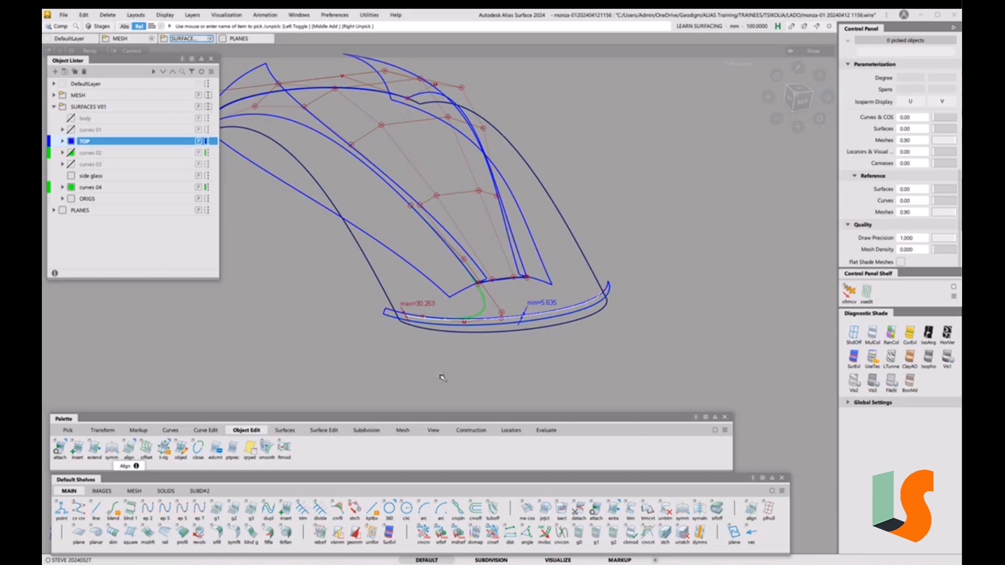
pyautogui.keyDown('ctrl'); pyautogui.keyDown('shift'); pyautogui.moveTo(565, 232); pyautogui.dragTo(549, 237); pyautogui.keyUp('shift'); pyautogui.keyUp('ctrl')
pyautogui.click(556, 213)
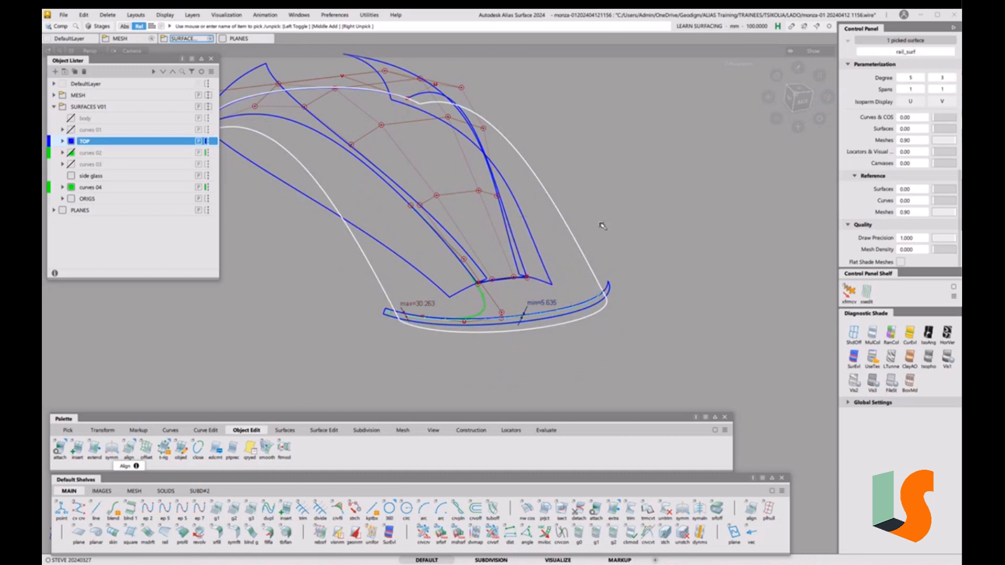
pyautogui.click(802, 92)
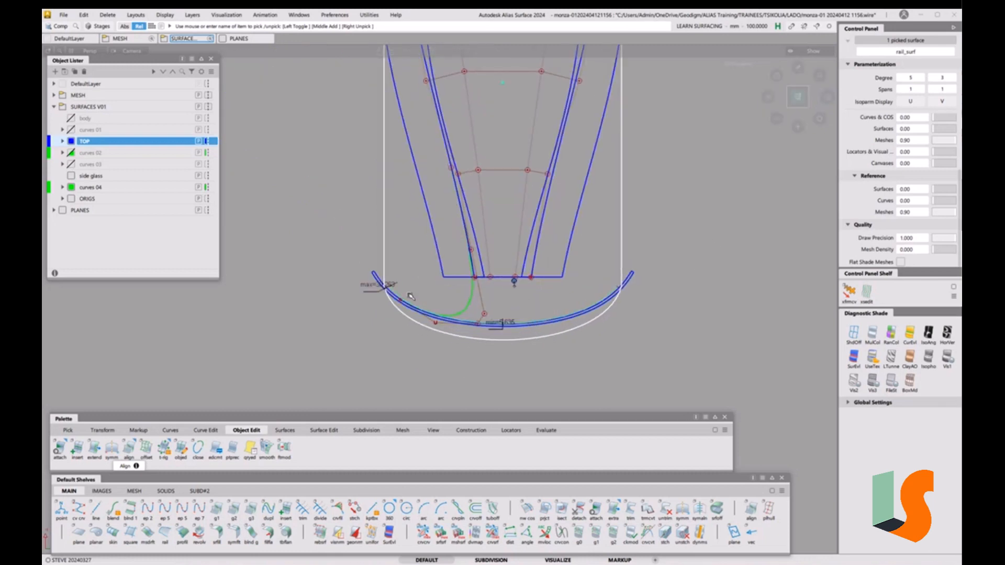
pyautogui.keyDown('ctrl'); pyautogui.keyDown('shift'); pyautogui.moveTo(574, 376); pyautogui.dragTo(563, 333); pyautogui.keyUp('shift'); pyautogui.keyUp('ctrl')
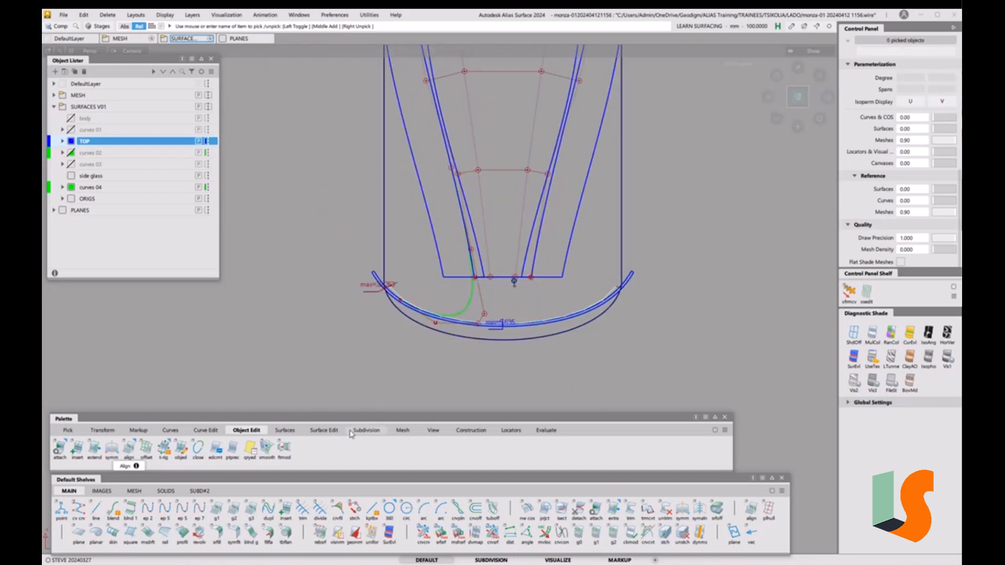
# Trim-convert the roof surface against the front arc curve, keeping the originals
pyautogui.click(333, 434)
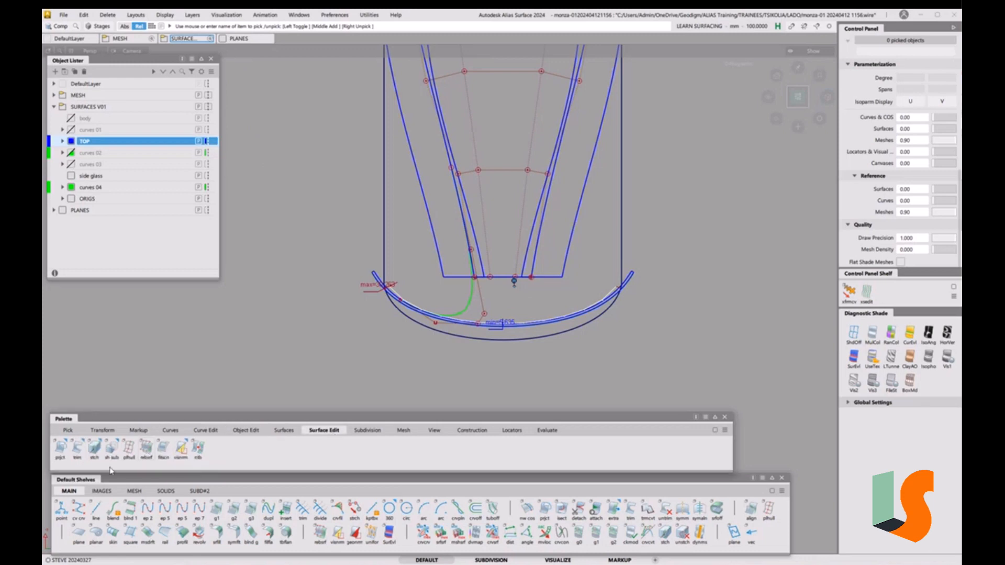
pyautogui.moveTo(77, 449); pyautogui.dragTo(111, 501)
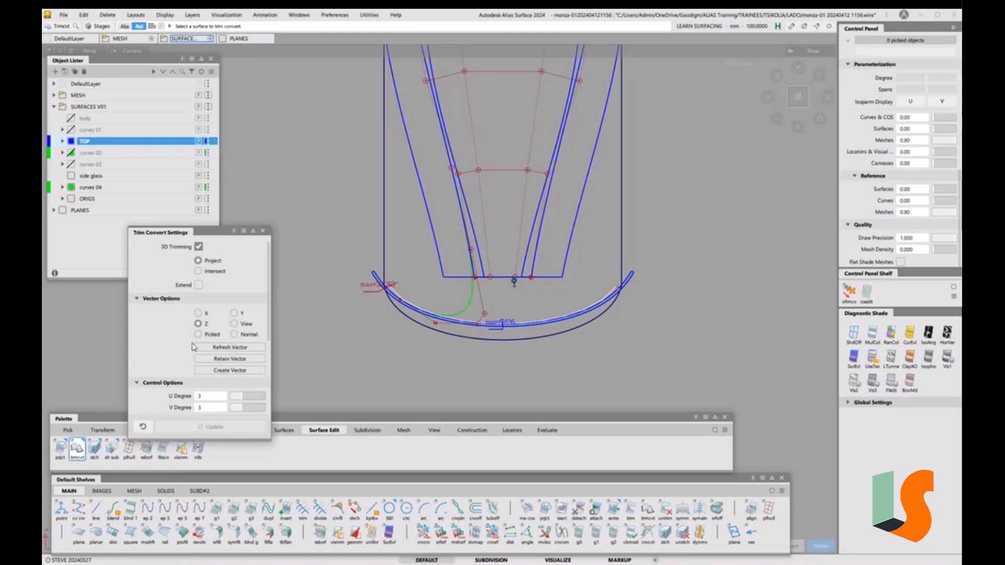
pyautogui.moveTo(220, 228); pyautogui.dragTo(220, 89)
pyautogui.click(199, 344)
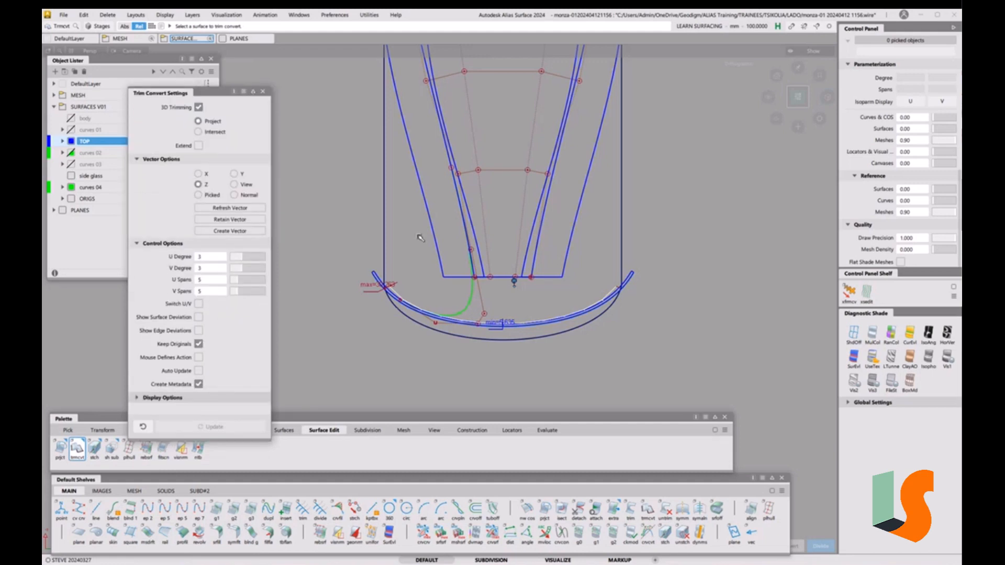
pyautogui.click(386, 232)
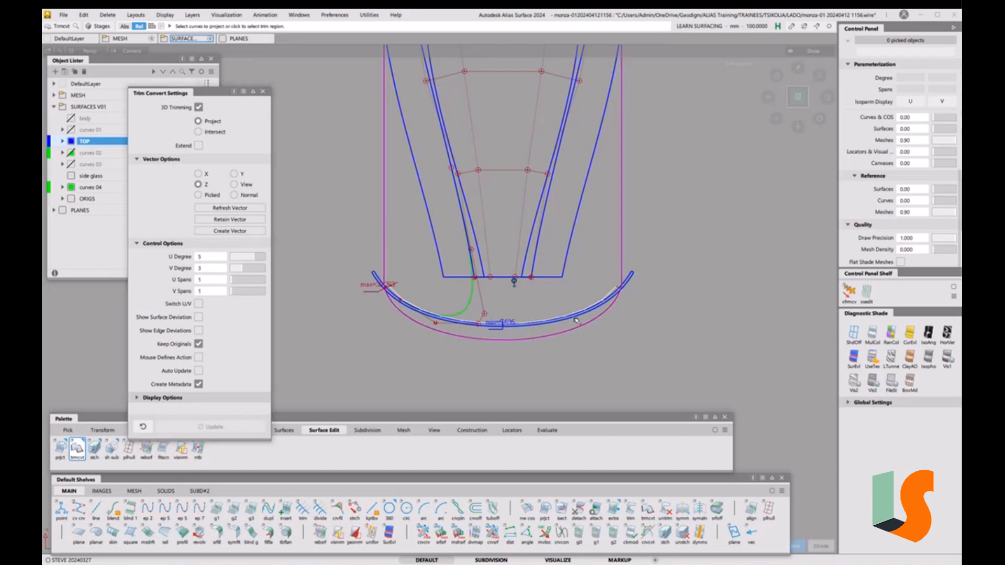
pyautogui.click(628, 279)
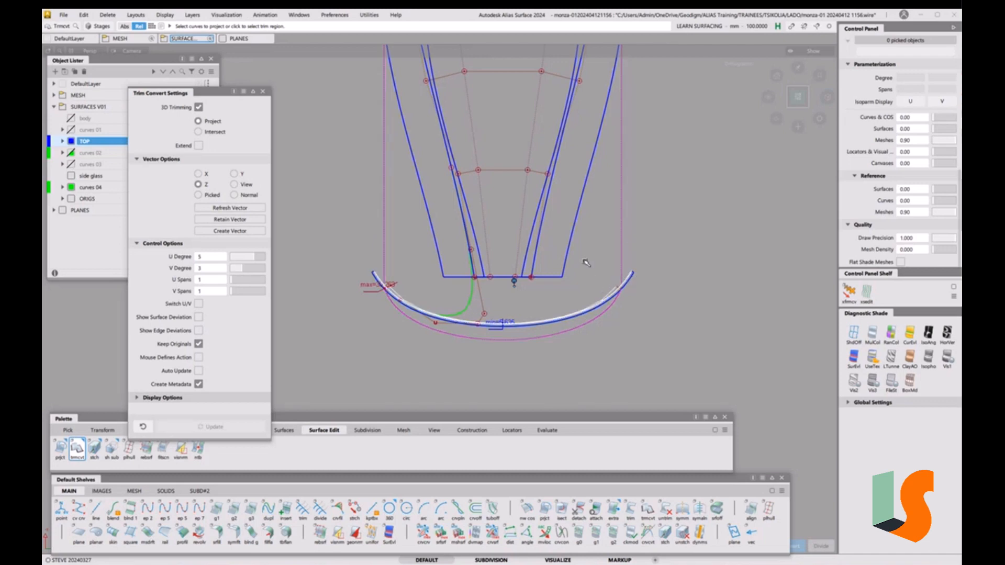
pyautogui.press('space')
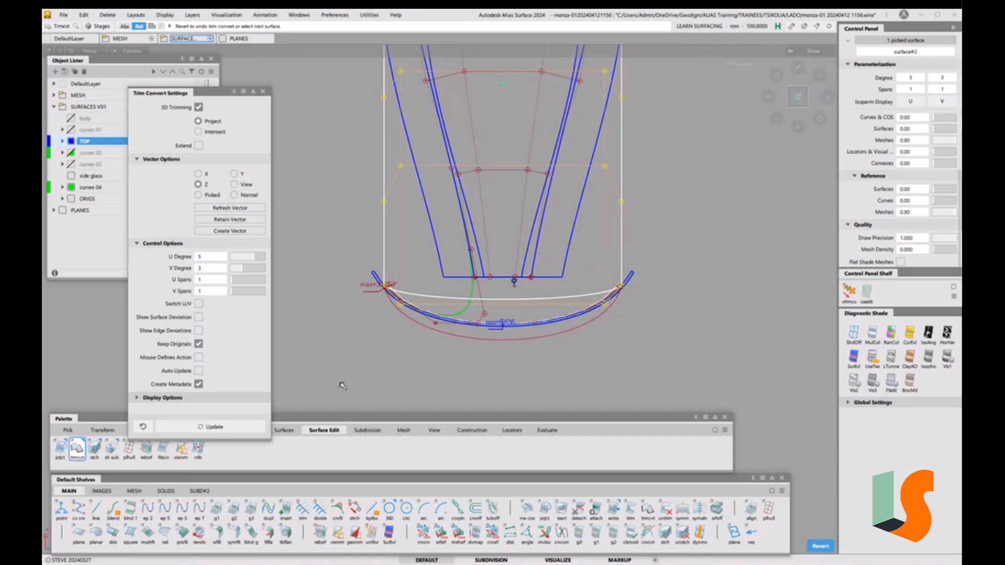
# Redo the conversion with V degree 7, giving a degree 5×7 single-span surface
pyautogui.click(823, 546)
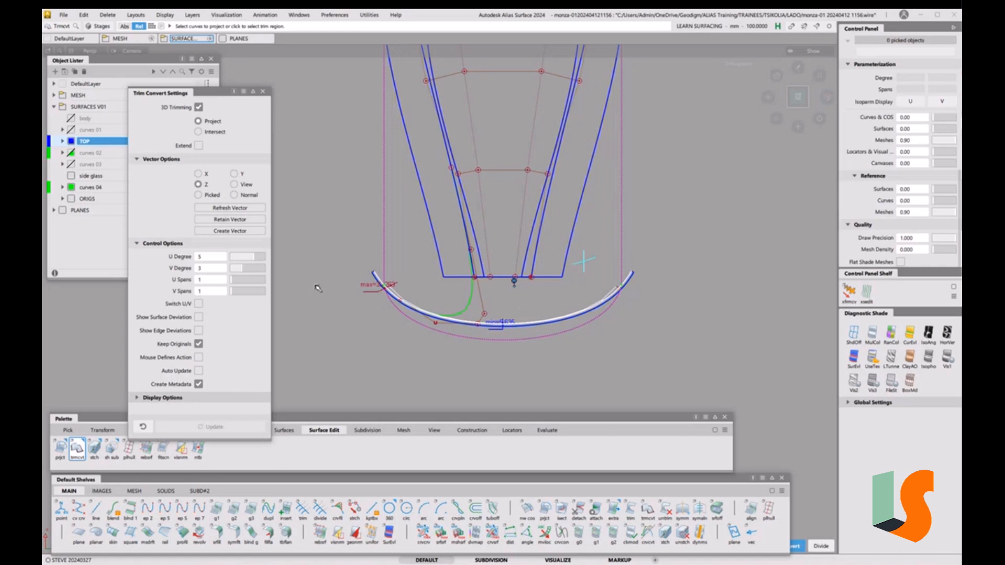
pyautogui.click(249, 271)
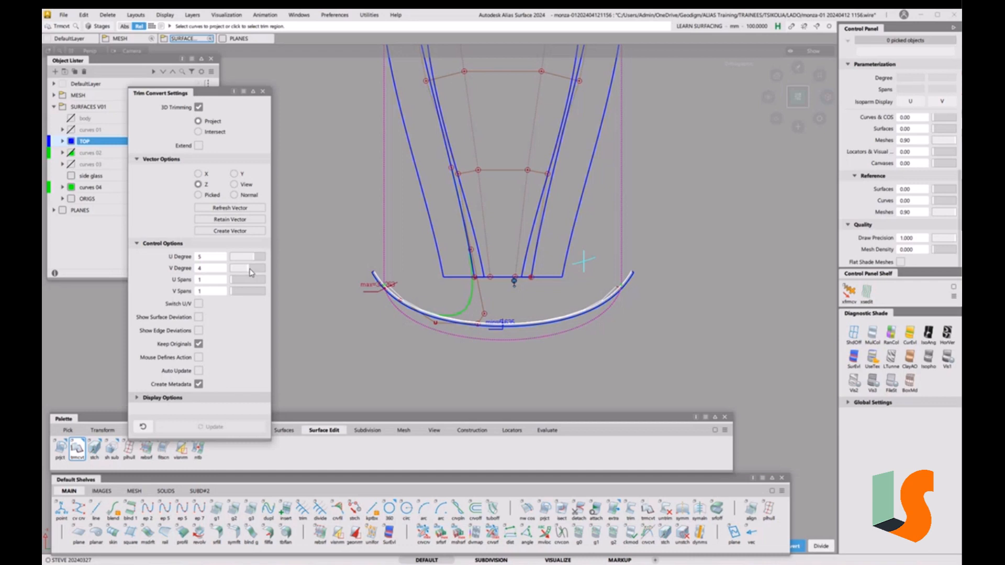
pyautogui.moveTo(250, 272); pyautogui.dragTo(260, 272)
pyautogui.click(409, 227)
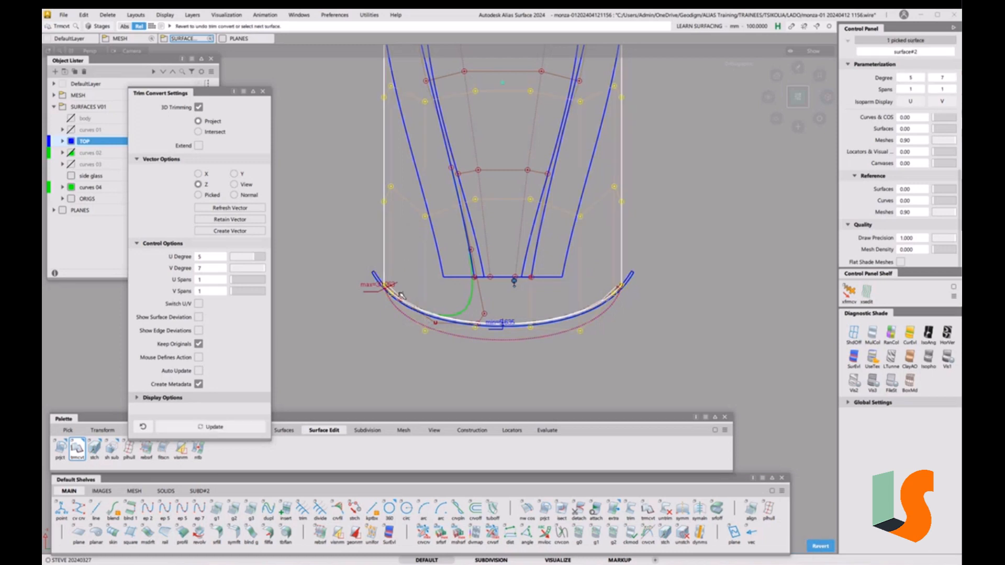
pyautogui.click(615, 321)
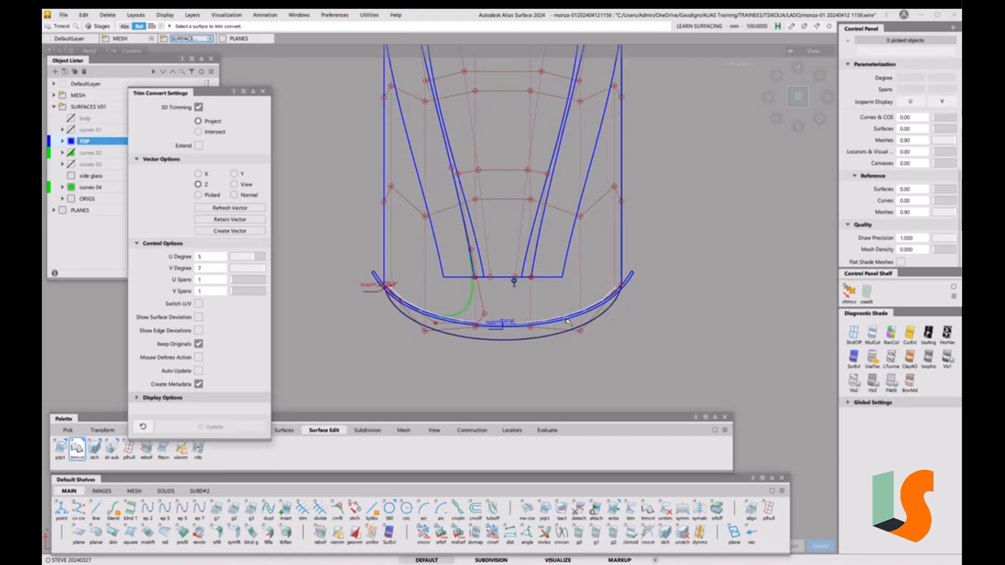
# Hide the ORIGS layer and pick the converted surface#2
pyautogui.click(70, 199)
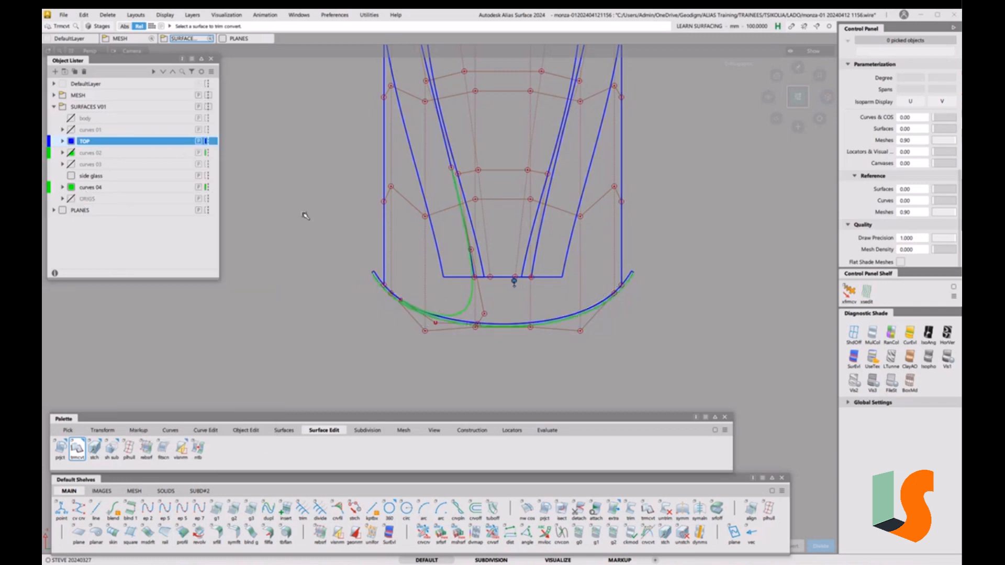
pyautogui.click(267, 226)
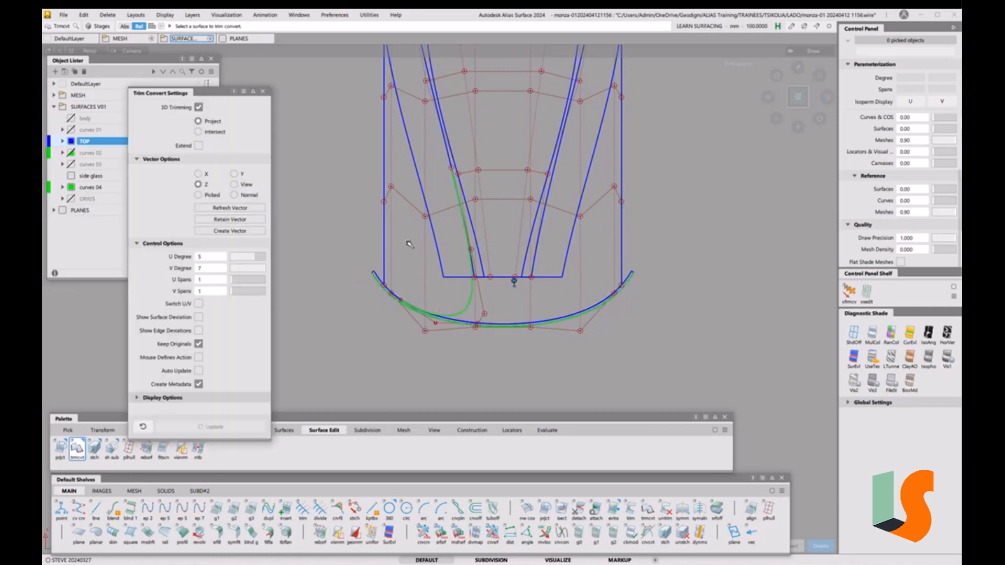
pyautogui.keyDown('ctrl'); pyautogui.keyDown('shift'); pyautogui.moveTo(406, 241); pyautogui.dragTo(388, 249); pyautogui.keyUp('shift'); pyautogui.keyUp('ctrl')
pyautogui.click(384, 245)
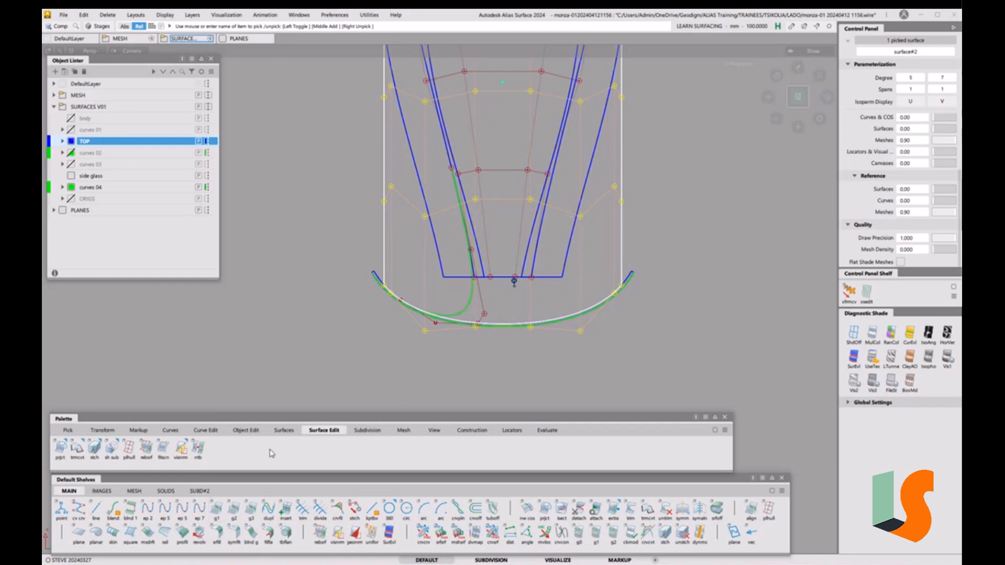
# Turn on symmetric modeling for the converted roof surface
pyautogui.click(246, 430)
pyautogui.click(116, 453)
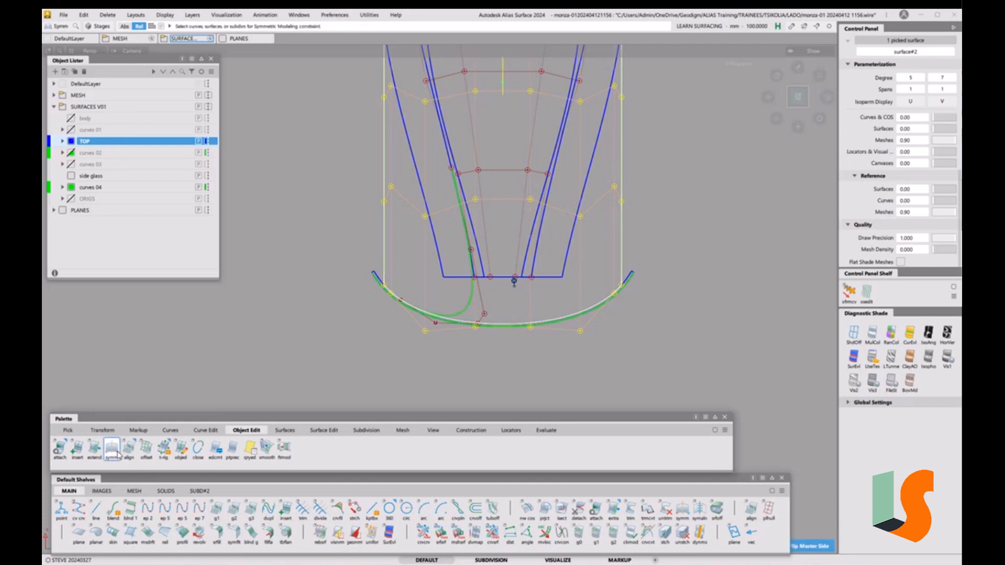
pyautogui.click(404, 346)
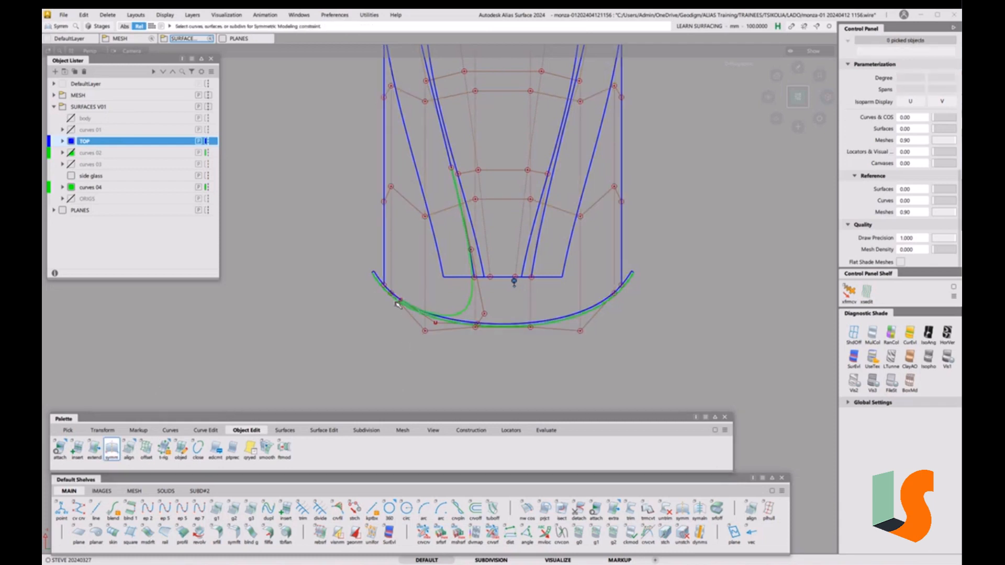
# Try extending the surface's left side edge, then undo the unwanted narrowing
pyautogui.press('e')
pyautogui.click(384, 233)
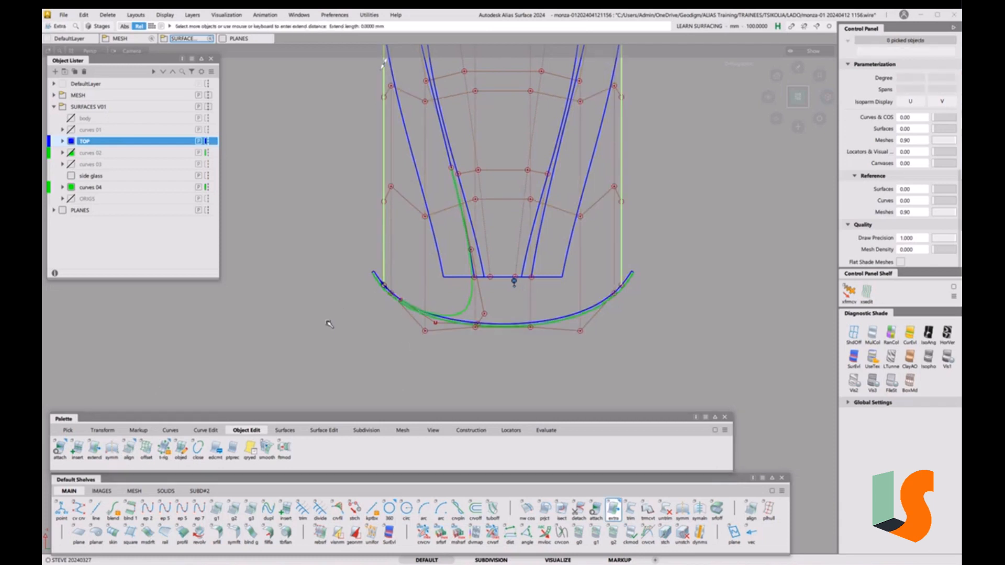
pyautogui.click(350, 359)
pyautogui.click(383, 250)
pyautogui.click(390, 256)
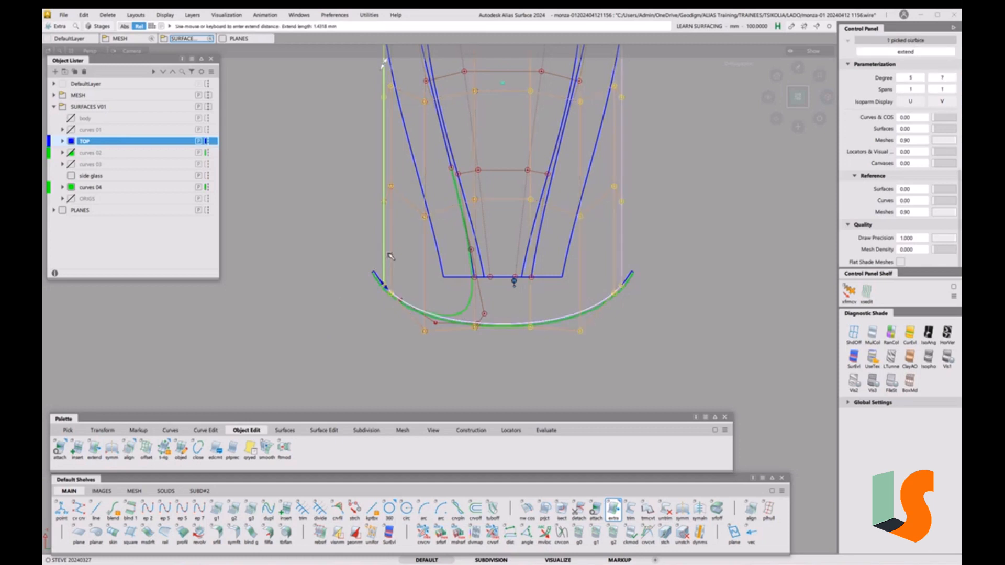
pyautogui.moveTo(398, 262); pyautogui.dragTo(763, 255)
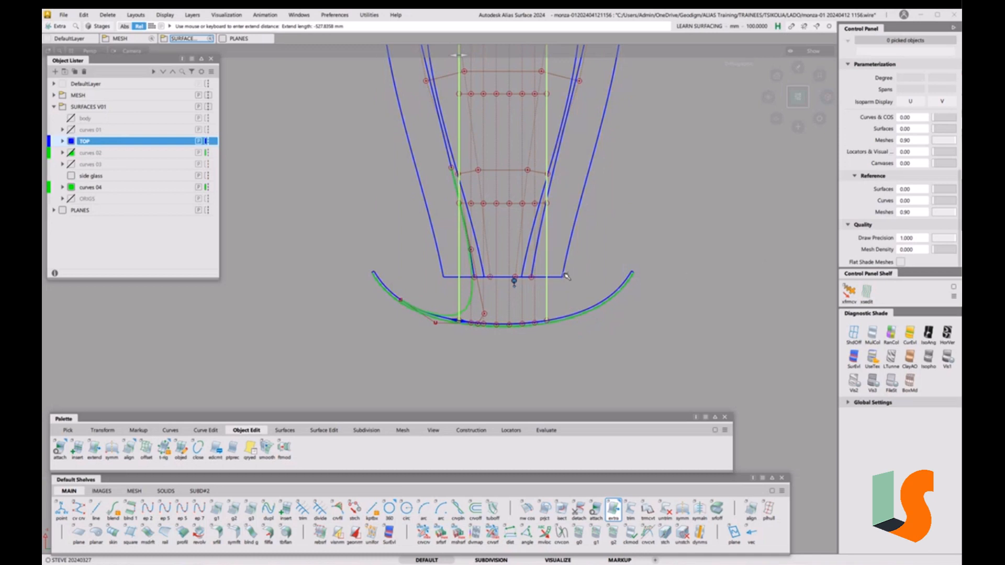
pyautogui.hotkey('ctrl', 'z')
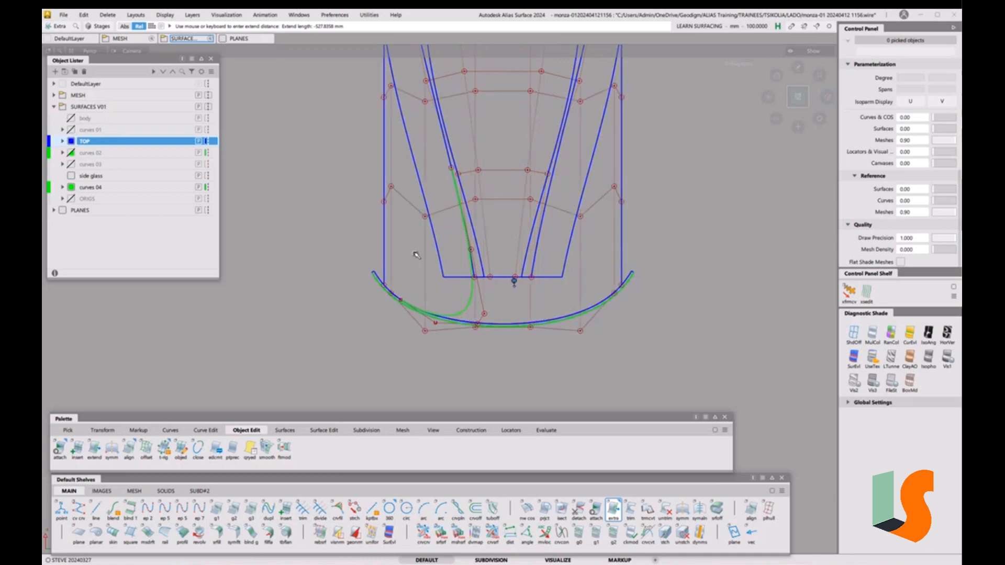
# Extend the left surface edge outward to about -98.34 mm
pyautogui.click(385, 233)
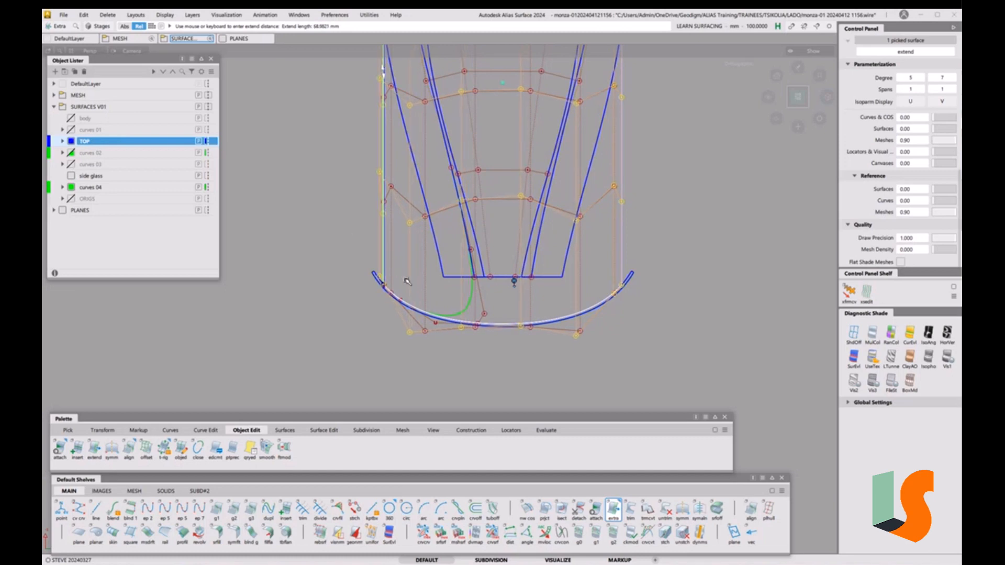
pyautogui.moveTo(407, 281); pyautogui.dragTo(281, 139)
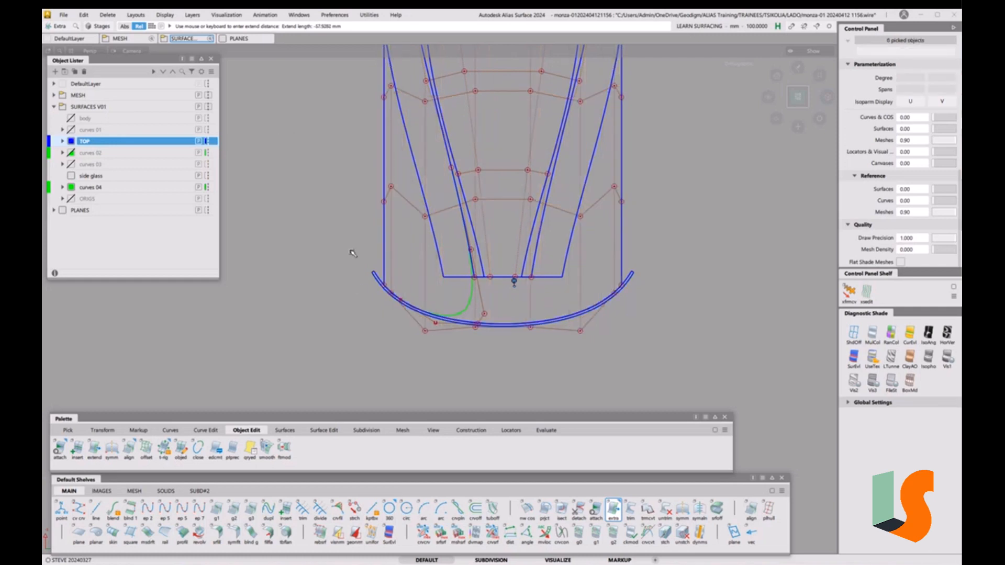
pyautogui.click(388, 234)
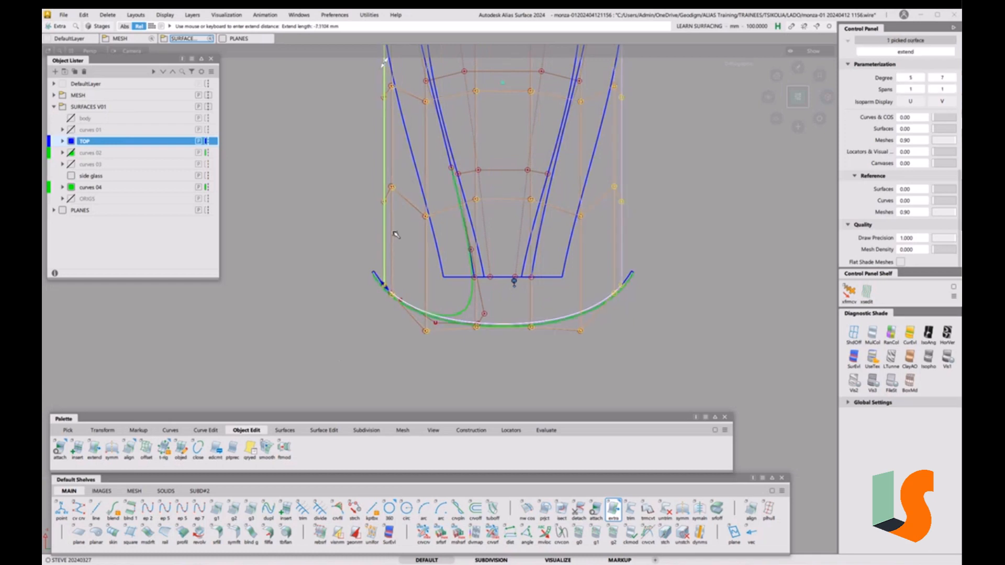
pyautogui.moveTo(404, 239); pyautogui.dragTo(598, 294)
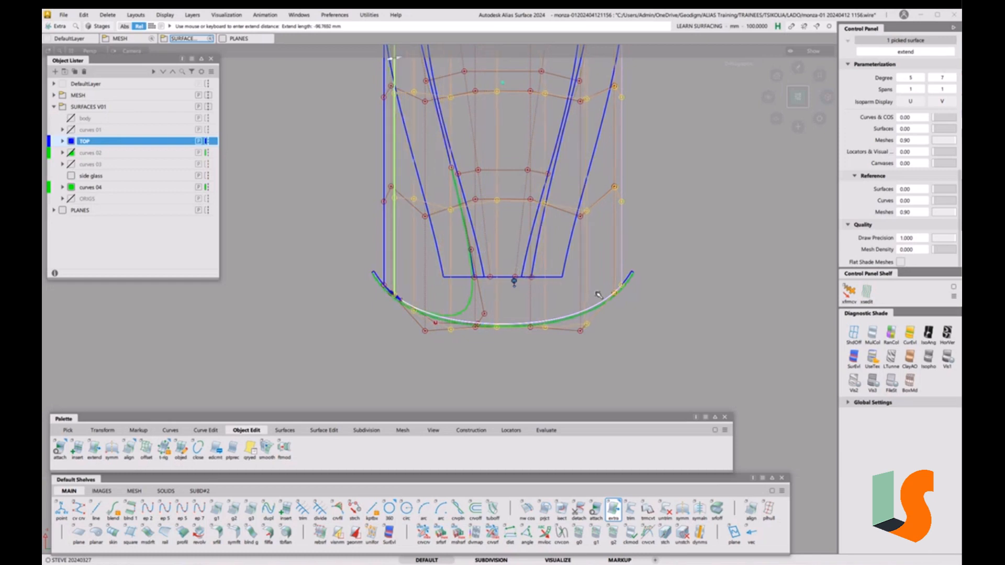
pyautogui.moveTo(599, 295); pyautogui.dragTo(599, 295)
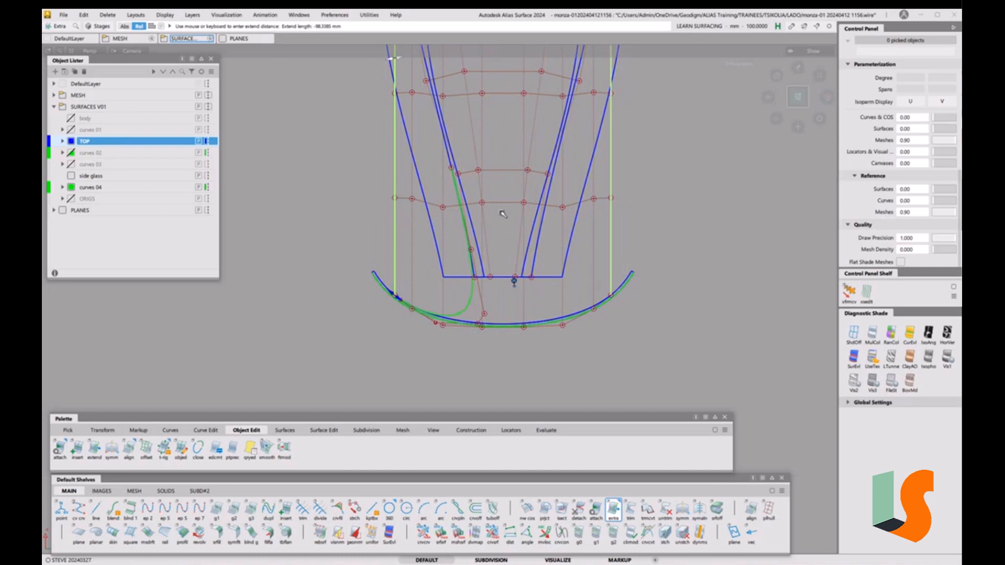
pyautogui.keyDown('alt'); pyautogui.keyDown('shift'); pyautogui.moveTo(442, 236); pyautogui.dragTo(438, 181, button='right'); pyautogui.keyUp('shift'); pyautogui.keyUp('alt')
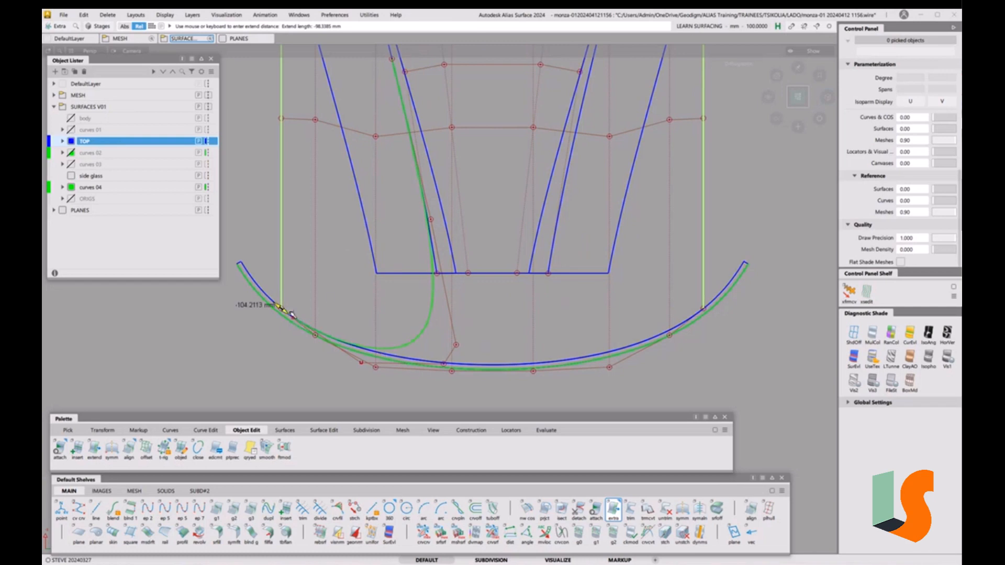
# Extend the left edge further to about -117.8 mm, reaching the front arc curve
pyautogui.keyDown('alt'); pyautogui.keyDown('shift'); pyautogui.moveTo(299, 324); pyautogui.dragTo(310, 293, button='right'); pyautogui.keyUp('shift'); pyautogui.keyUp('alt')
pyautogui.keyDown('alt'); pyautogui.keyDown('shift'); pyautogui.moveTo(309, 293); pyautogui.dragTo(560, 256, button='middle'); pyautogui.keyUp('shift'); pyautogui.keyUp('alt')
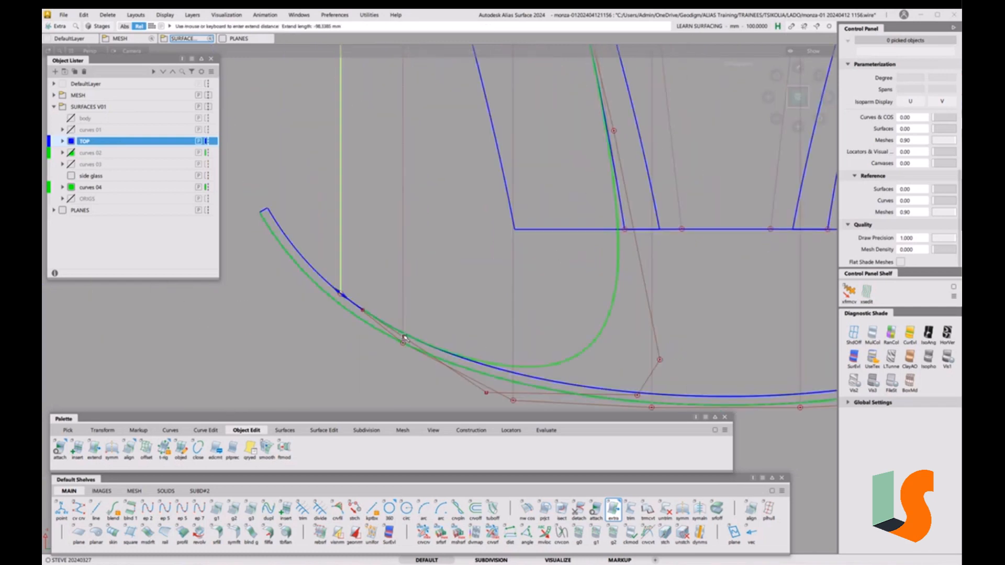
pyautogui.keyDown('alt'); pyautogui.keyDown('shift'); pyautogui.moveTo(359, 218); pyautogui.dragTo(404, 278, button='right'); pyautogui.keyUp('shift'); pyautogui.keyUp('alt')
pyautogui.keyDown('alt'); pyautogui.keyDown('shift'); pyautogui.moveTo(564, 249); pyautogui.dragTo(442, 363, button='middle'); pyautogui.keyUp('shift'); pyautogui.keyUp('alt')
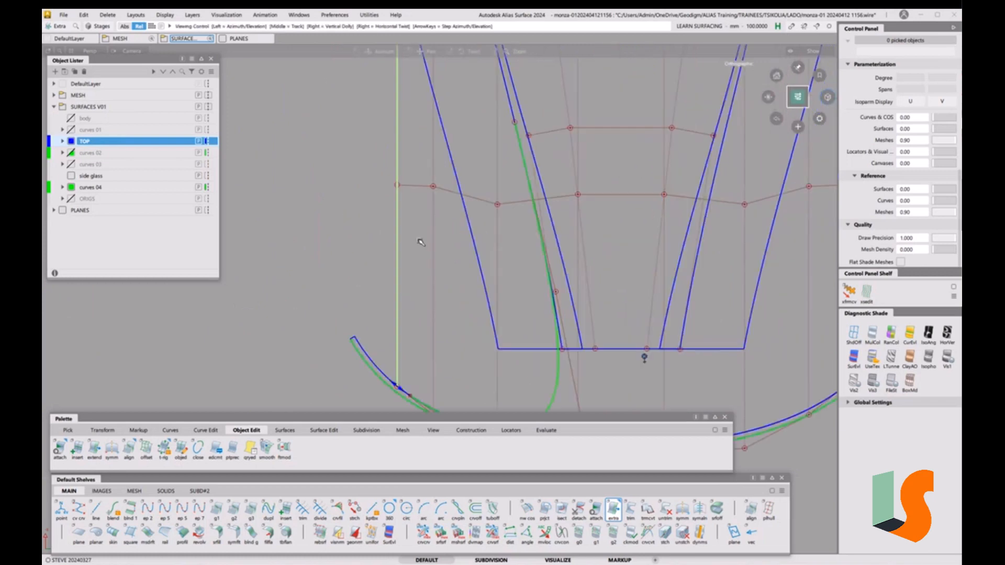
pyautogui.keyDown('alt'); pyautogui.keyDown('shift'); pyautogui.moveTo(421, 242); pyautogui.dragTo(517, 302, button='right'); pyautogui.keyUp('shift'); pyautogui.keyUp('alt')
pyautogui.keyDown('alt'); pyautogui.keyDown('shift'); pyautogui.moveTo(517, 302); pyautogui.dragTo(402, 294, button='middle'); pyautogui.keyUp('shift'); pyautogui.keyUp('alt')
pyautogui.moveTo(312, 254); pyautogui.dragTo(323, 266)
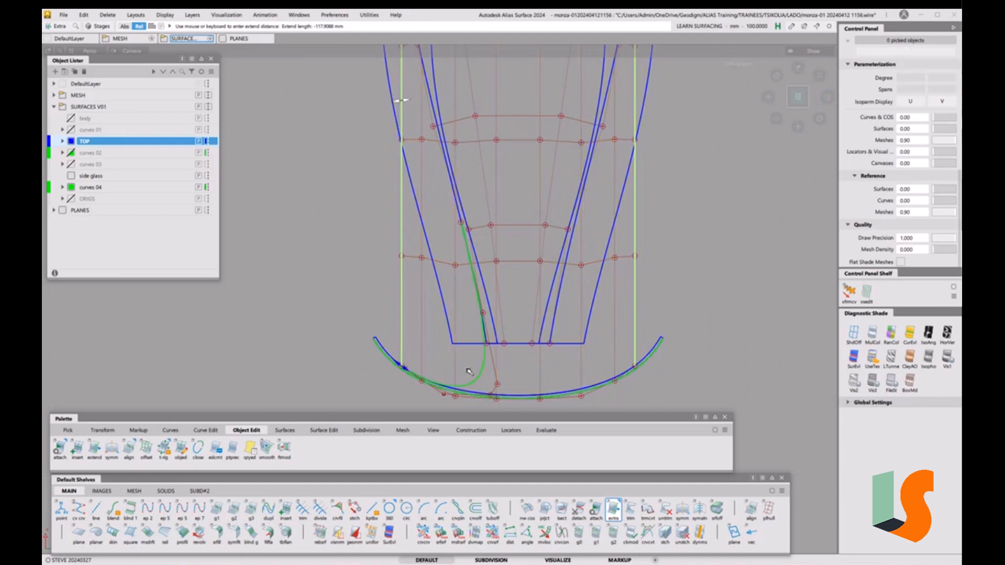
pyautogui.keyDown('alt'); pyautogui.keyDown('shift'); pyautogui.moveTo(440, 364); pyautogui.dragTo(396, 420, button='right'); pyautogui.keyUp('shift'); pyautogui.keyUp('alt')
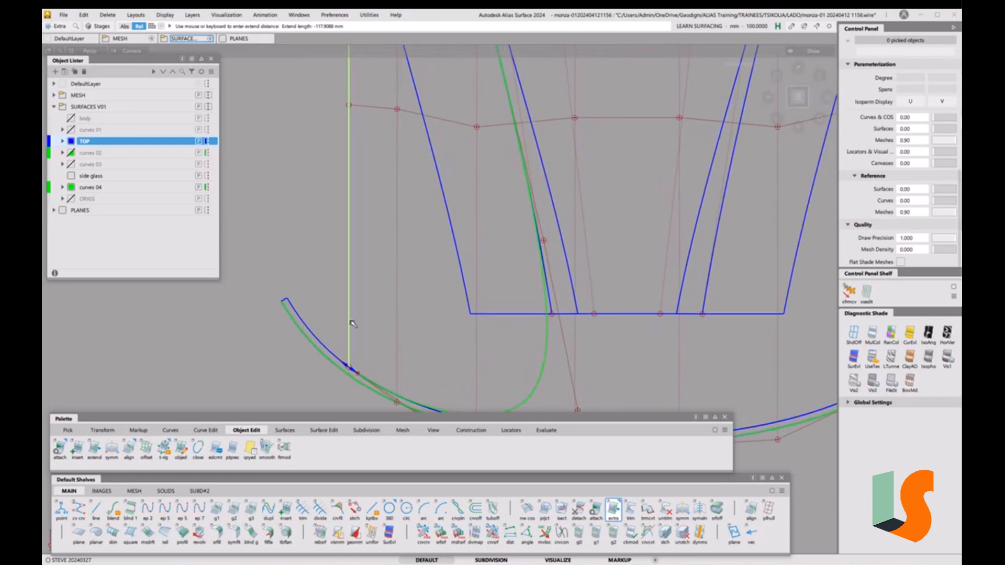
pyautogui.keyDown('alt'); pyautogui.keyDown('shift'); pyautogui.moveTo(352, 324); pyautogui.dragTo(442, 290, button='right'); pyautogui.keyUp('shift'); pyautogui.keyUp('alt')
pyautogui.click(467, 248)
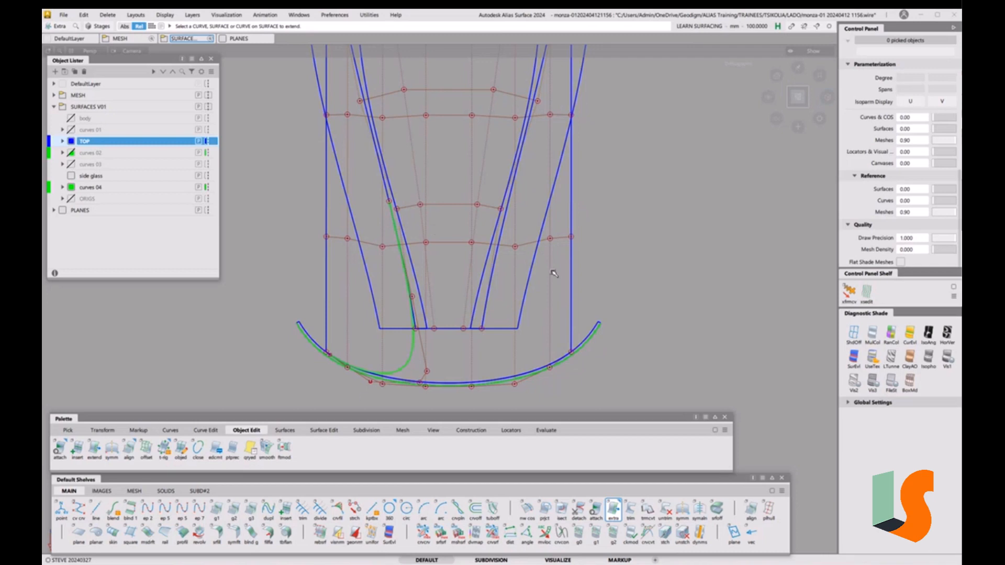
# Reframe the view on the roof's lower edge and pick the extended surface
pyautogui.keyDown('alt'); pyautogui.keyDown('shift'); pyautogui.moveTo(475, 174); pyautogui.dragTo(439, 204, button='right'); pyautogui.keyUp('shift'); pyautogui.keyUp('alt')
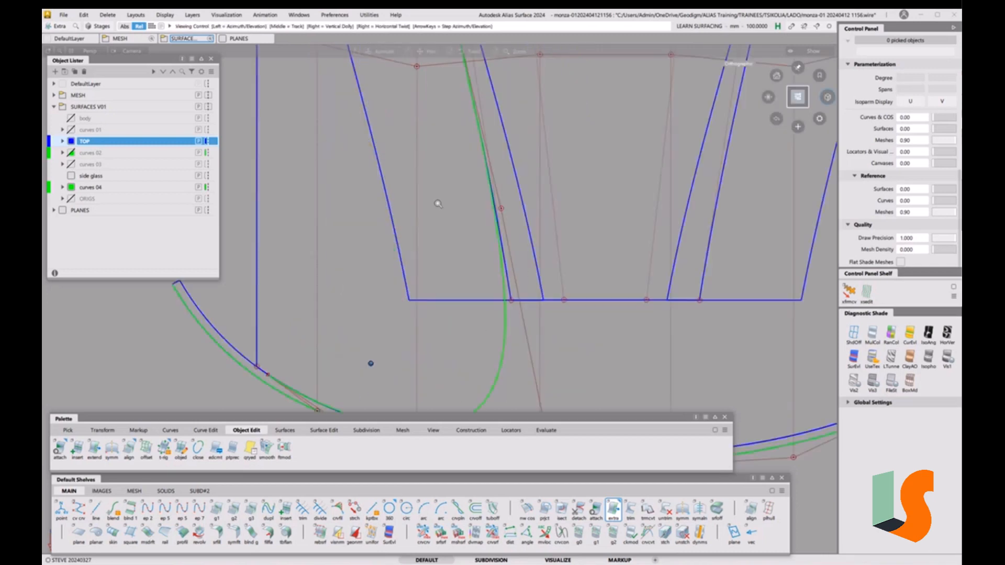
pyautogui.keyDown('alt'); pyautogui.keyDown('shift'); pyautogui.moveTo(565, 278); pyautogui.dragTo(480, 202, button='middle'); pyautogui.keyUp('shift'); pyautogui.keyUp('alt')
pyautogui.keyDown('alt'); pyautogui.keyDown('shift'); pyautogui.moveTo(480, 202); pyautogui.dragTo(474, 258, button='right'); pyautogui.keyUp('shift'); pyautogui.keyUp('alt')
pyautogui.keyDown('alt'); pyautogui.keyDown('shift'); pyautogui.moveTo(474, 258); pyautogui.dragTo(497, 264, button='middle'); pyautogui.keyUp('shift'); pyautogui.keyUp('alt')
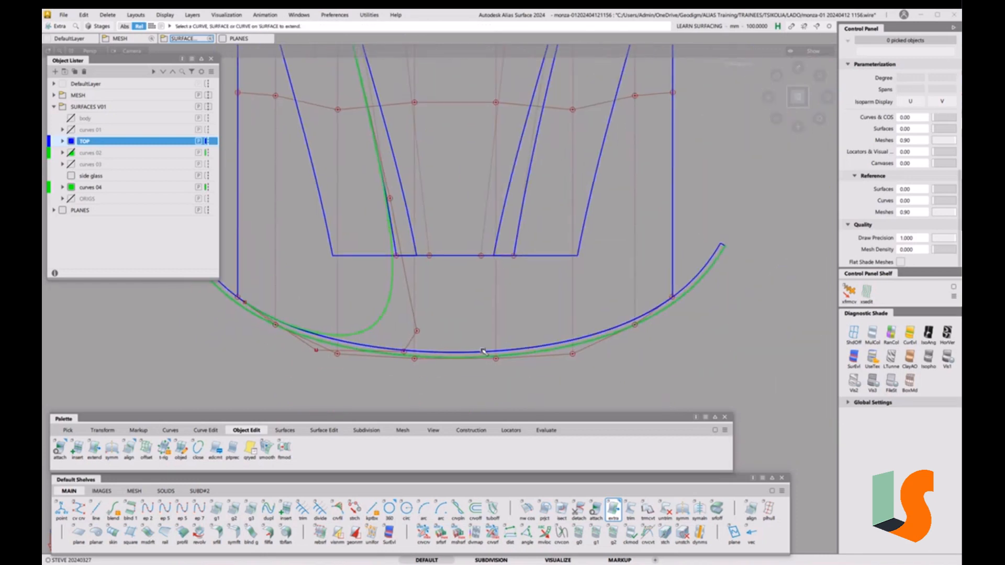
pyautogui.keyDown('ctrl'); pyautogui.keyDown('shift'); pyautogui.moveTo(568, 290); pyautogui.dragTo(579, 293); pyautogui.keyUp('shift'); pyautogui.keyUp('ctrl')
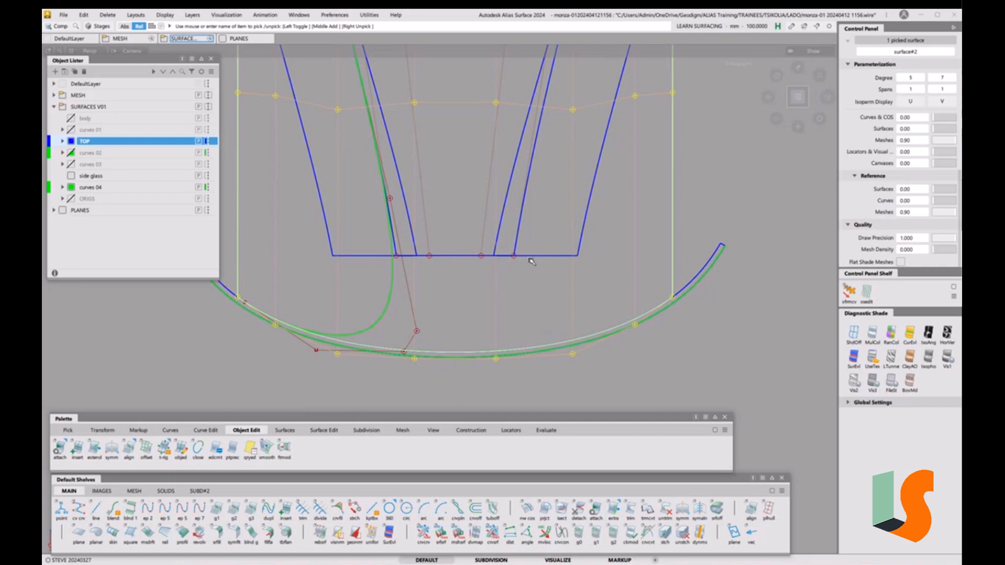
# Hide everything except the two picked roof surfaces, then clear the selection
pyautogui.click(474, 256)
pyautogui.hotkey('alt', 'h')
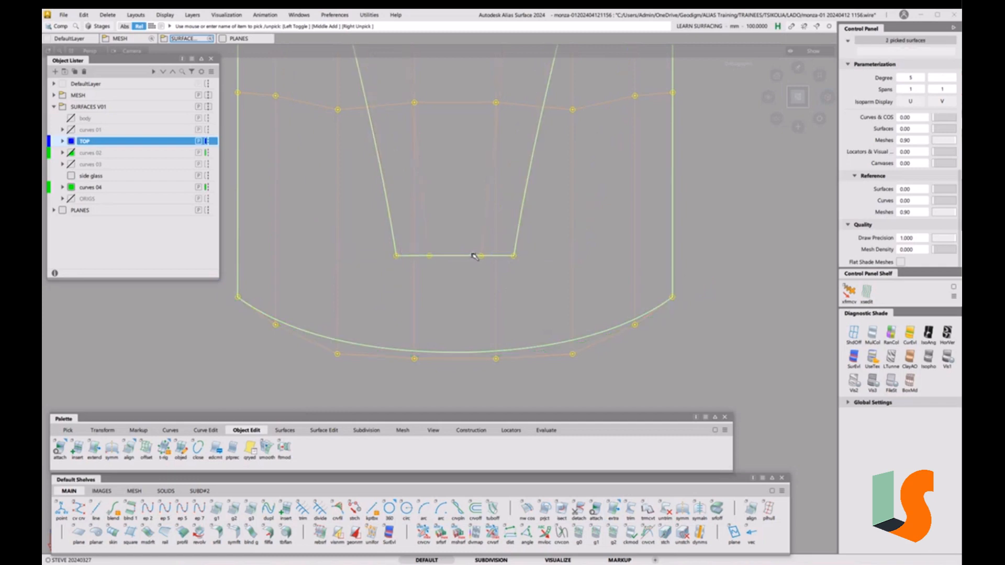
pyautogui.click(478, 311)
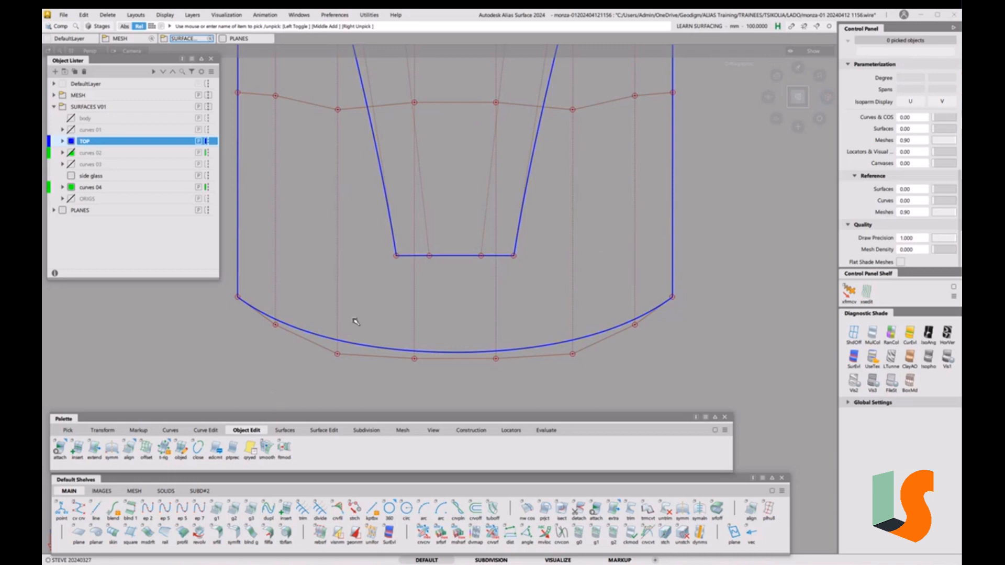
pyautogui.click(324, 430)
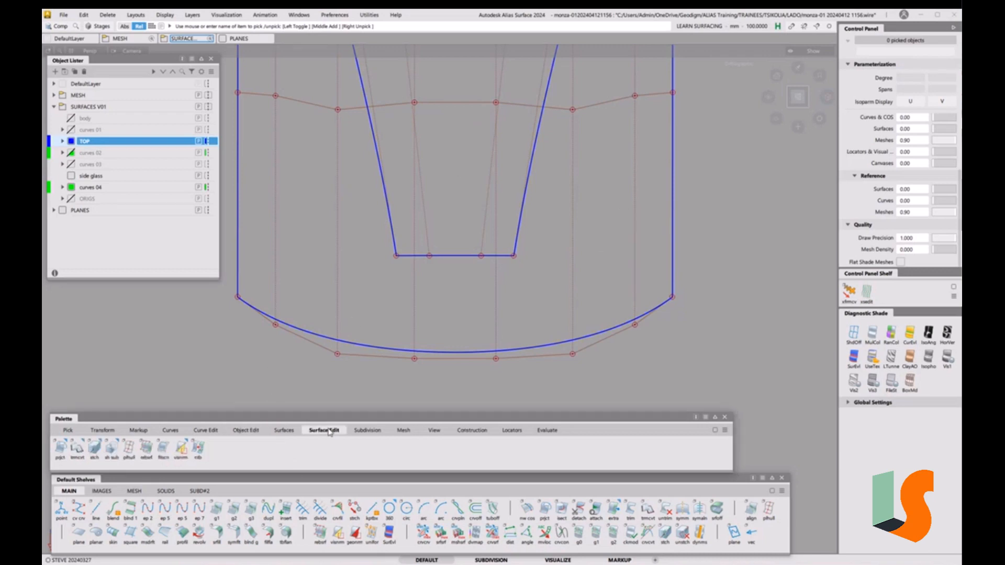
pyautogui.click(246, 430)
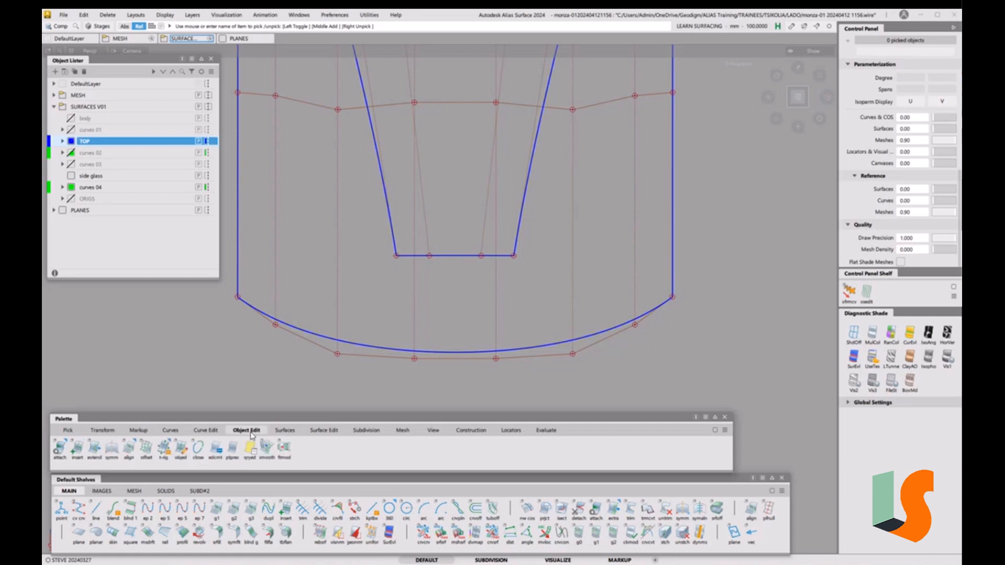
# Detach the roof surface along a cross isoparm placed higher up, removing its history
pyautogui.click(62, 450)
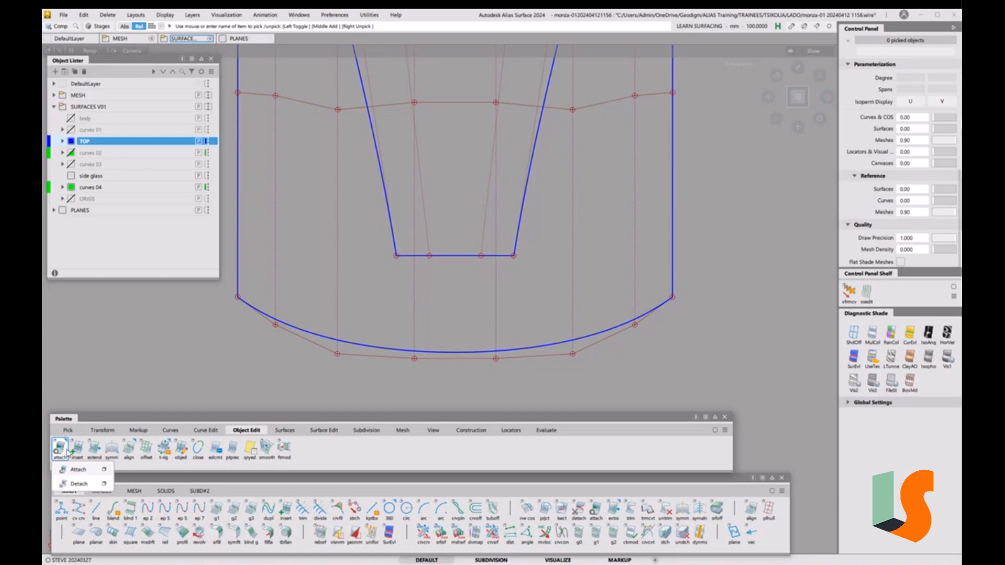
pyautogui.click(103, 484)
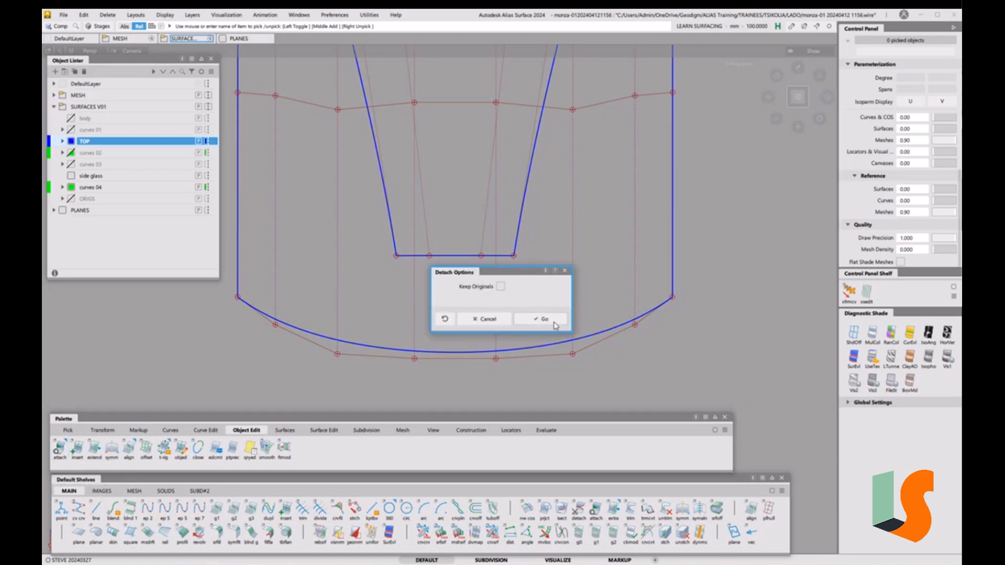
pyautogui.click(555, 324)
pyautogui.click(554, 344)
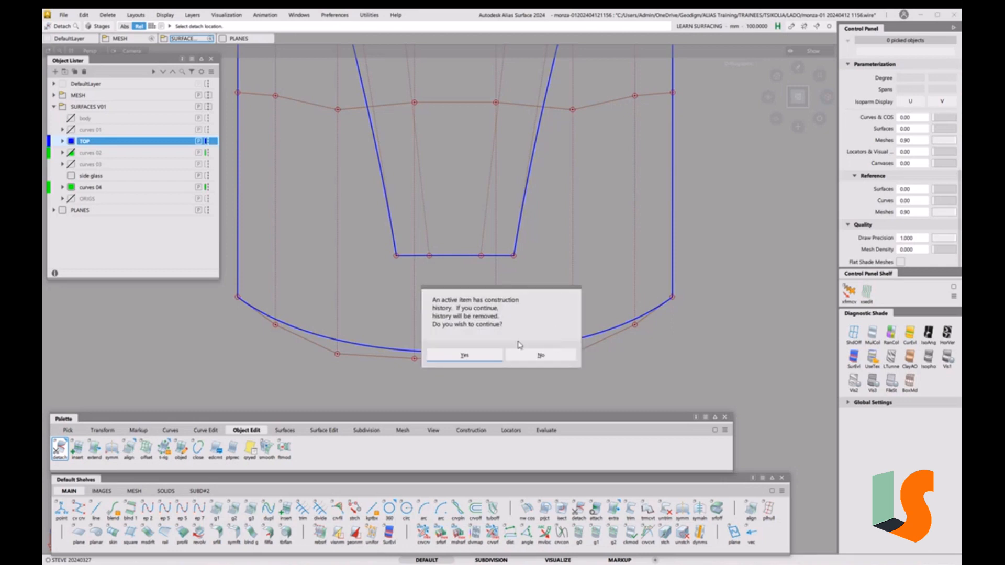
pyautogui.click(483, 356)
pyautogui.moveTo(516, 322); pyautogui.dragTo(529, 164)
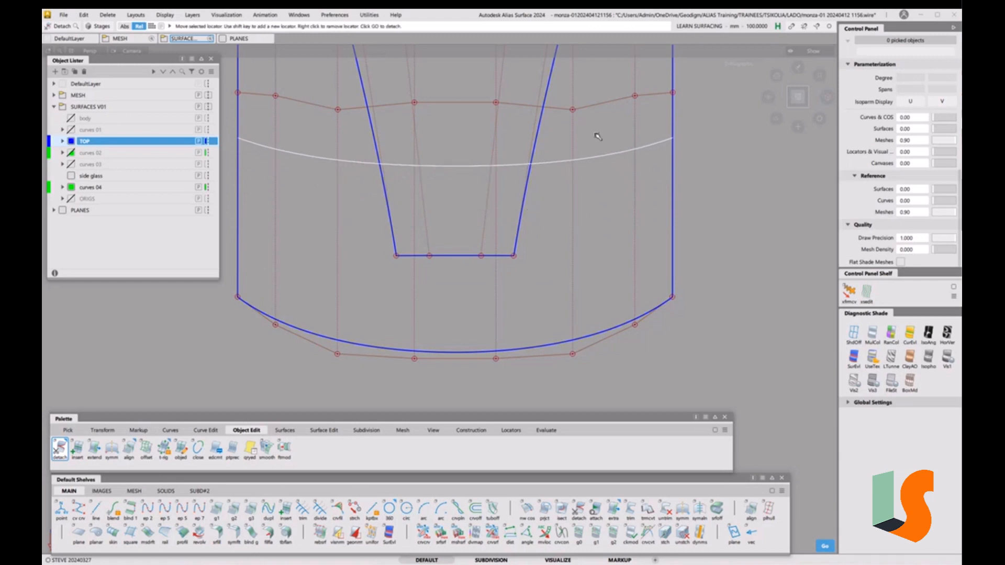
pyautogui.press('space')
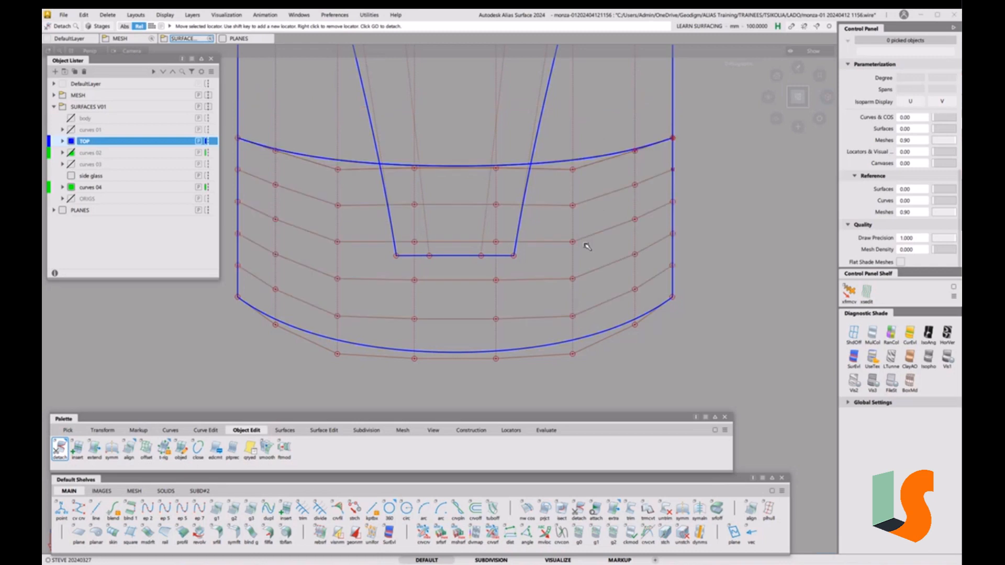
# Delete the upper piece of the split roof surface
pyautogui.keyDown('ctrl'); pyautogui.keyDown('shift'); pyautogui.moveTo(576, 211); pyautogui.dragTo(553, 221); pyautogui.keyUp('shift'); pyautogui.keyUp('ctrl')
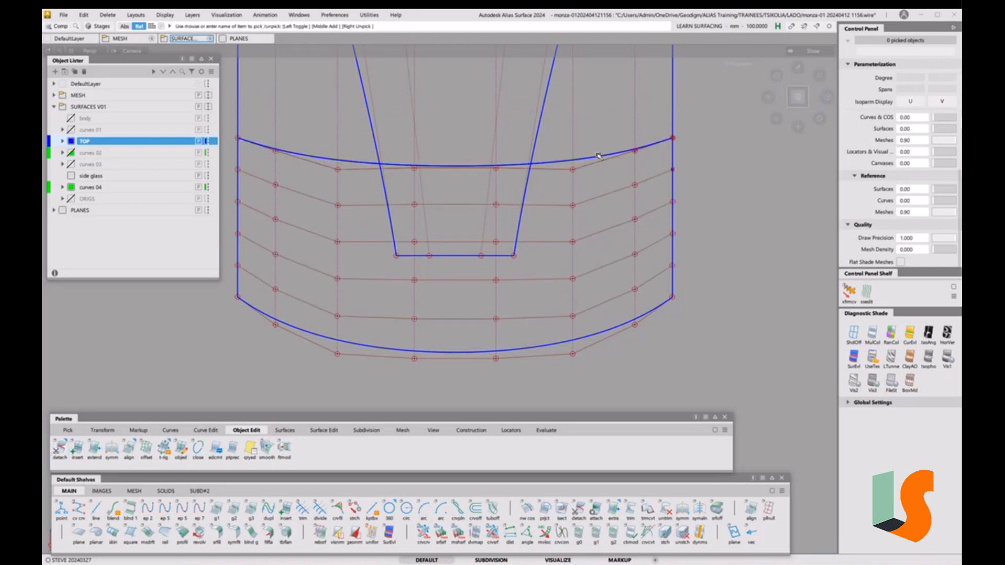
pyautogui.click(573, 113)
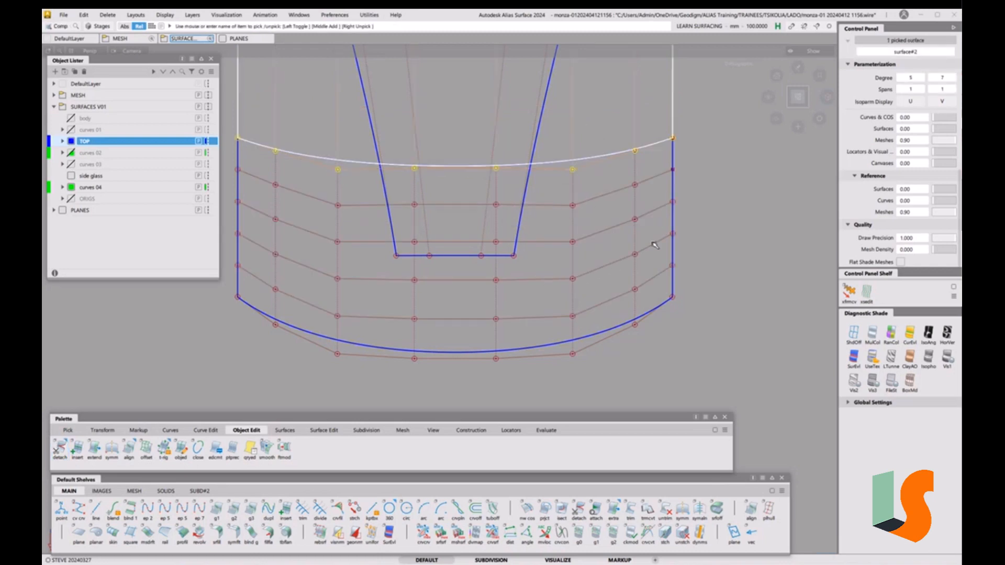
pyautogui.press('Delete')
pyautogui.click(484, 321)
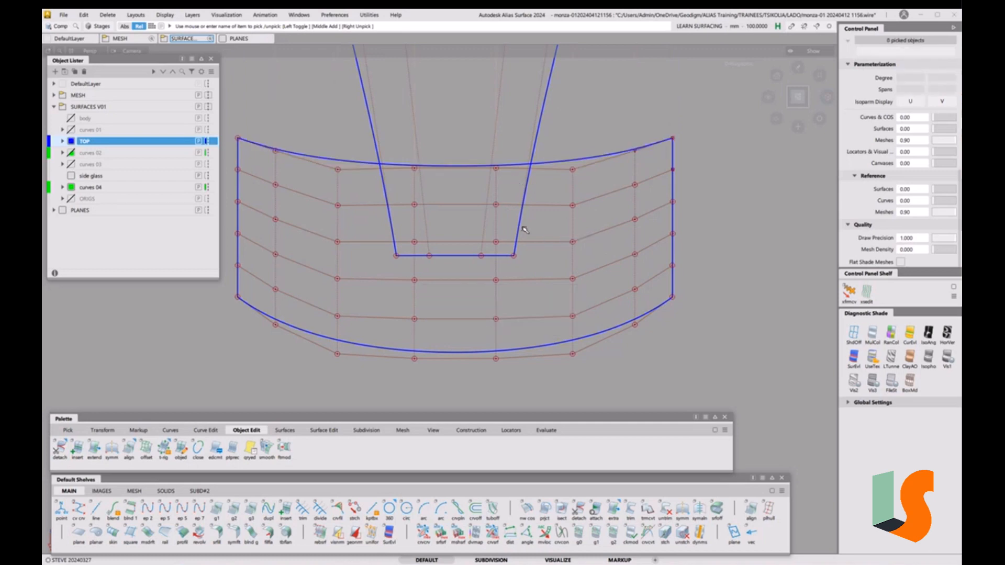
pyautogui.hotkey('shift', 'alt')
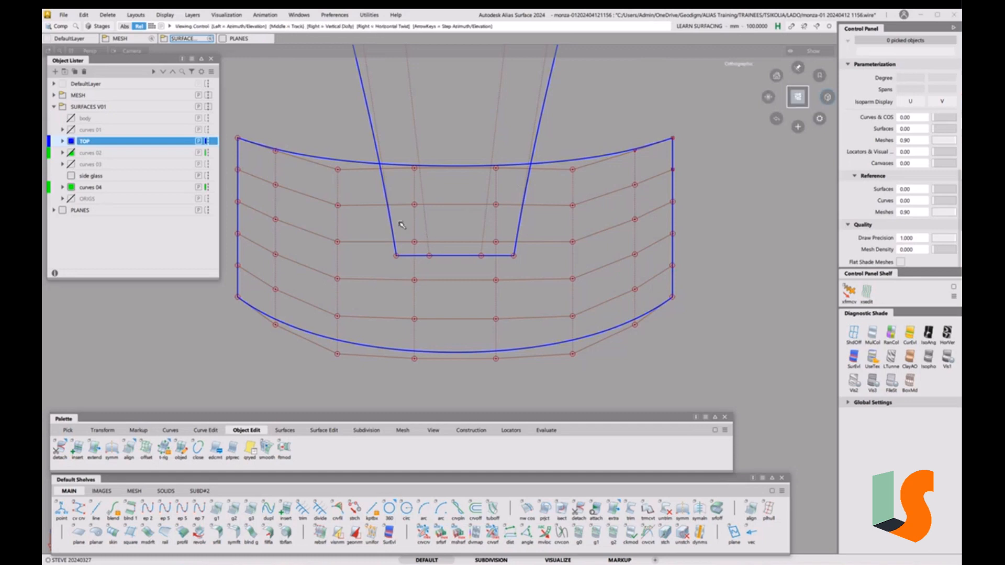
# Orbit around the trimmed roof band to inspect it, then return to the top view
pyautogui.keyDown('alt'); pyautogui.keyDown('shift'); pyautogui.moveTo(401, 226); pyautogui.dragTo(386, 238); pyautogui.keyUp('shift'); pyautogui.keyUp('alt')
pyautogui.keyDown('alt'); pyautogui.keyDown('shift'); pyautogui.moveTo(386, 238); pyautogui.dragTo(550, 251, button='middle'); pyautogui.keyUp('shift'); pyautogui.keyUp('alt')
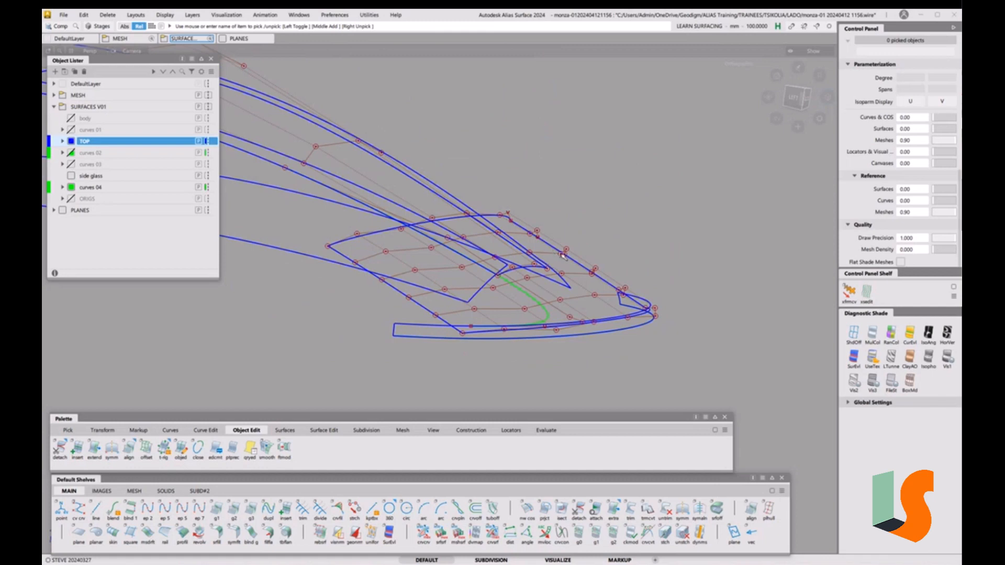
pyautogui.keyDown('alt'); pyautogui.keyDown('shift'); pyautogui.moveTo(562, 255); pyautogui.dragTo(471, 313); pyautogui.keyUp('shift'); pyautogui.keyUp('alt')
pyautogui.keyDown('alt'); pyautogui.keyDown('shift'); pyautogui.moveTo(471, 313); pyautogui.dragTo(497, 298, button='right'); pyautogui.keyUp('shift'); pyautogui.keyUp('alt')
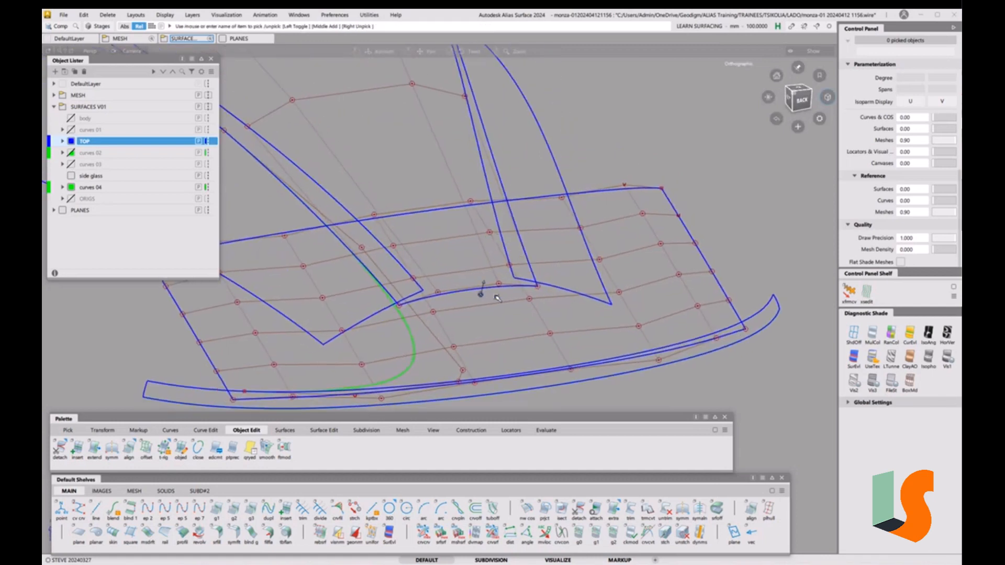
pyautogui.keyDown('alt'); pyautogui.keyDown('shift'); pyautogui.moveTo(497, 298); pyautogui.dragTo(497, 242, button='middle'); pyautogui.keyUp('shift'); pyautogui.keyUp('alt')
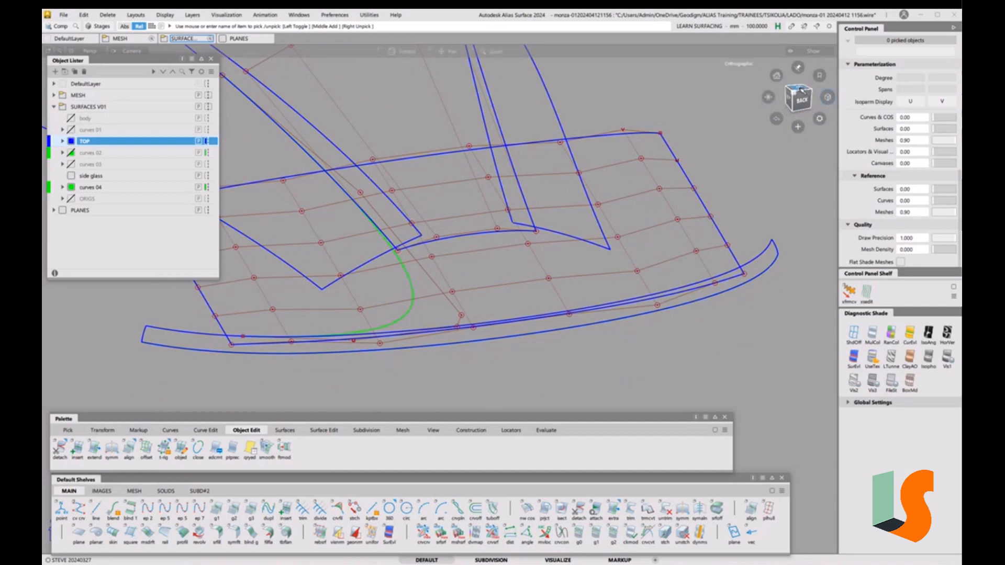
pyautogui.click(802, 89)
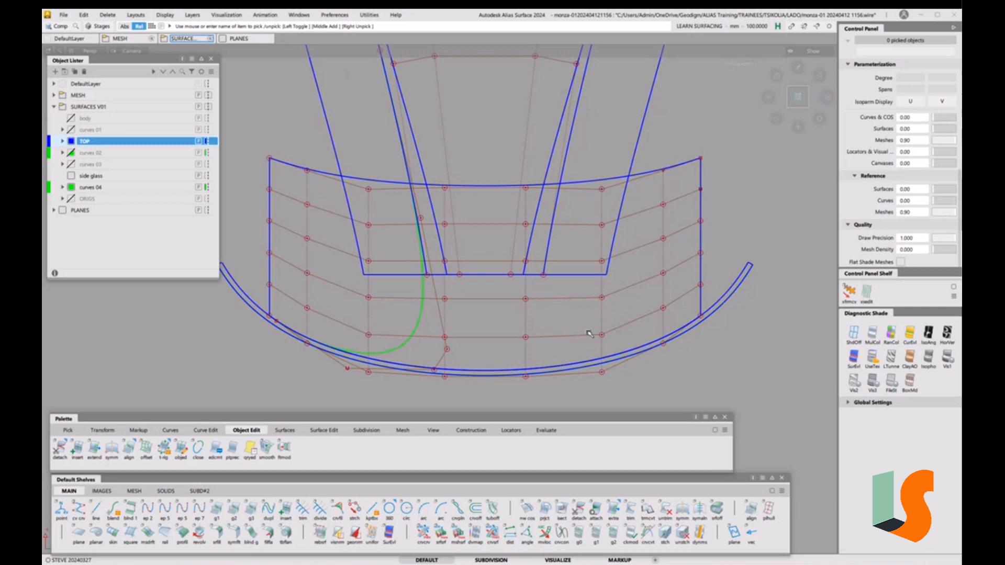
pyautogui.keyDown('alt'); pyautogui.keyDown('shift'); pyautogui.moveTo(589, 343); pyautogui.dragTo(593, 342, button='right'); pyautogui.keyUp('shift'); pyautogui.keyUp('alt')
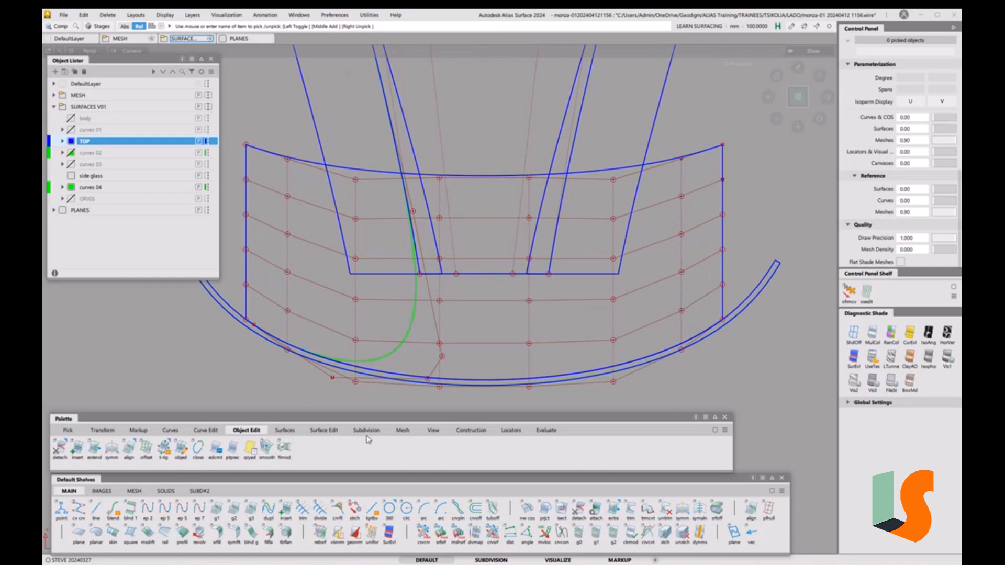
# Align surface#3's U=1 edge to the blue rim curve with G0 position continuity, partial only
pyautogui.doubleClick(129, 449)
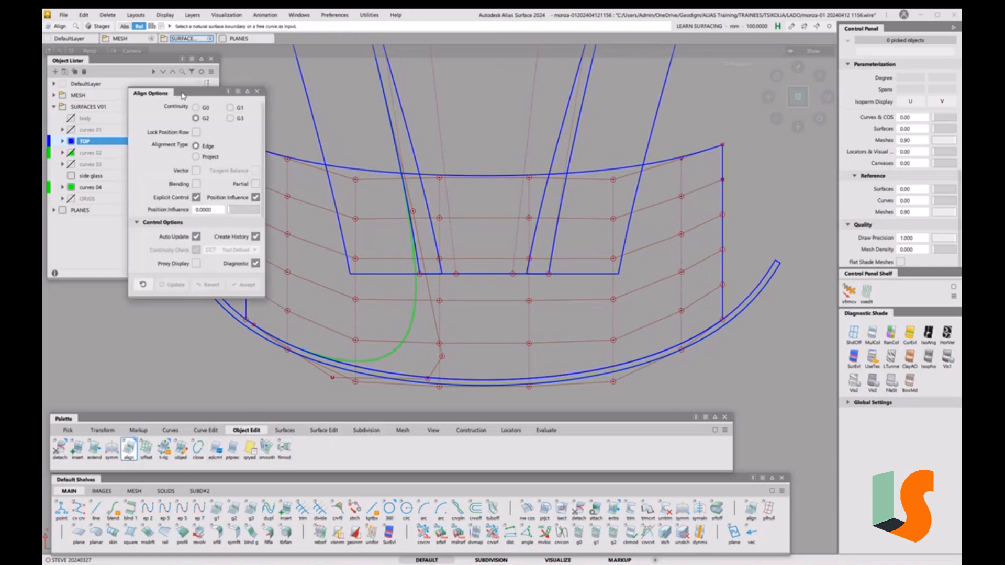
pyautogui.click(207, 109)
pyautogui.moveTo(204, 96); pyautogui.dragTo(135, 121)
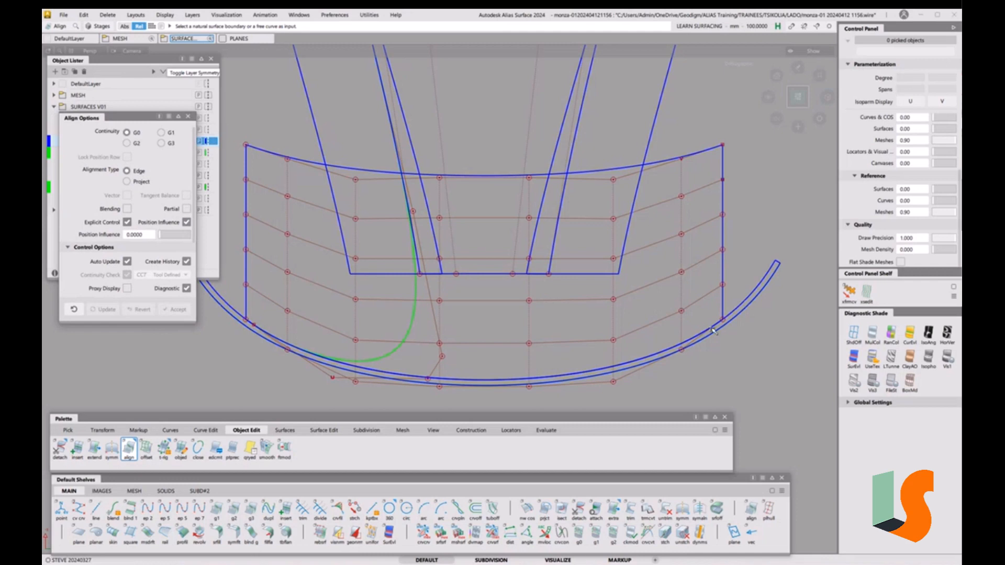
pyautogui.click(730, 333)
pyautogui.click(732, 335)
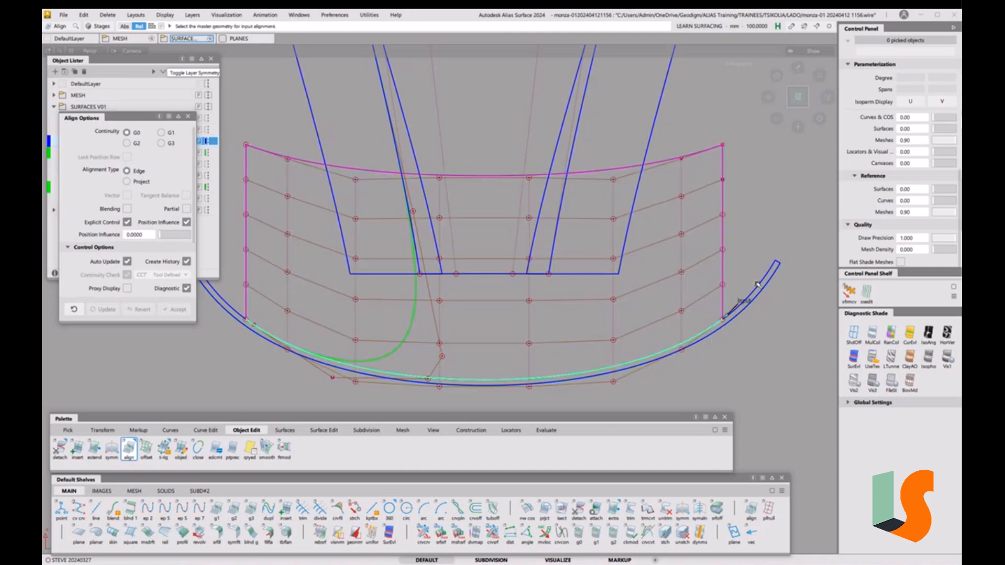
pyautogui.click(759, 288)
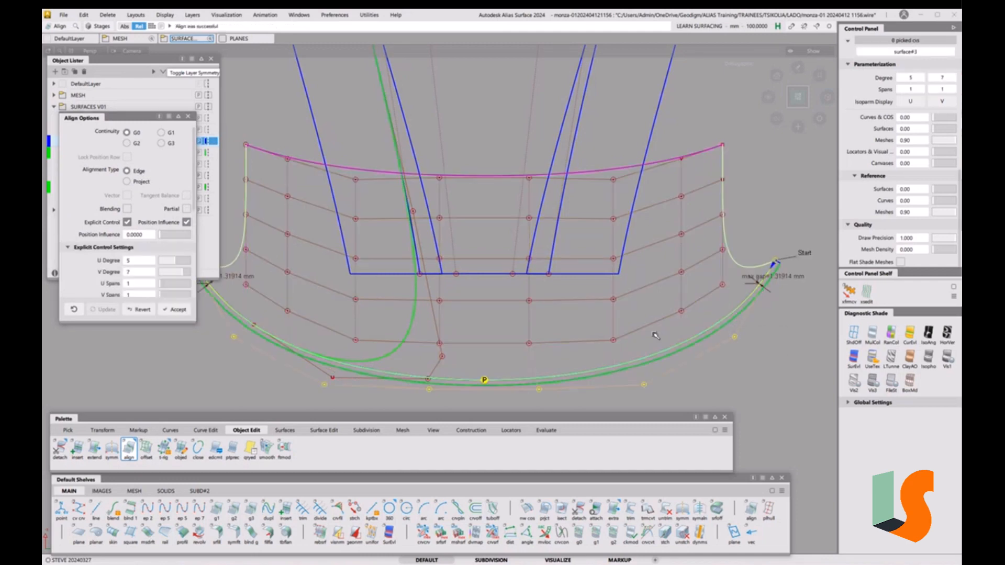
pyautogui.click(186, 209)
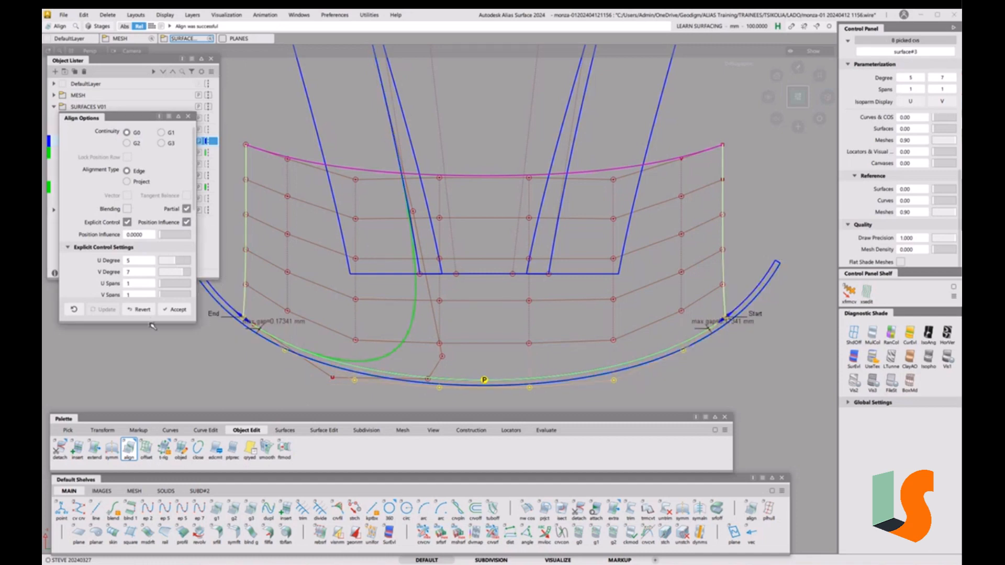
# Show the partial, angle and torsion readings and zoom in on the patch's right end
pyautogui.moveTo(150, 323); pyautogui.dragTo(176, 474)
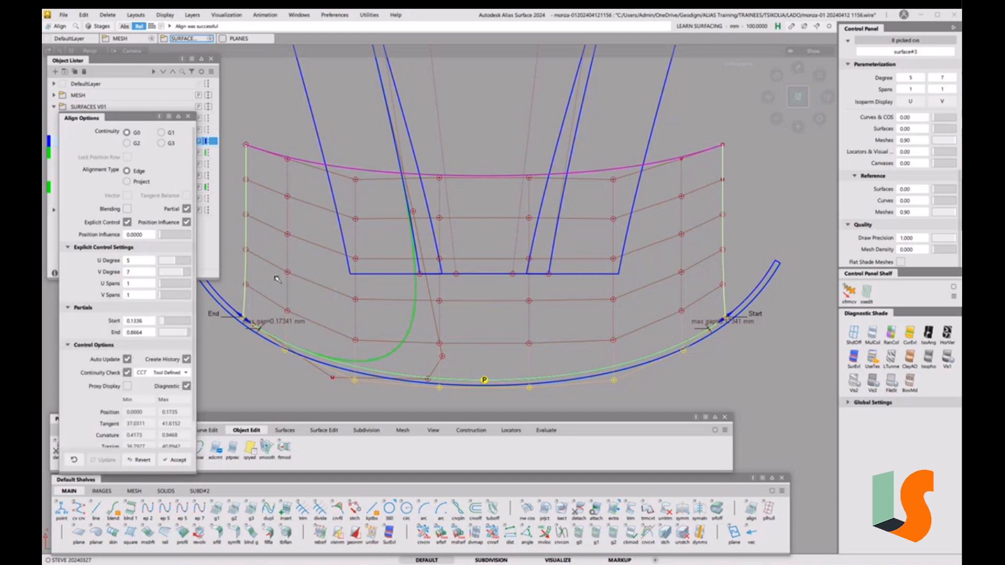
pyautogui.click(161, 117)
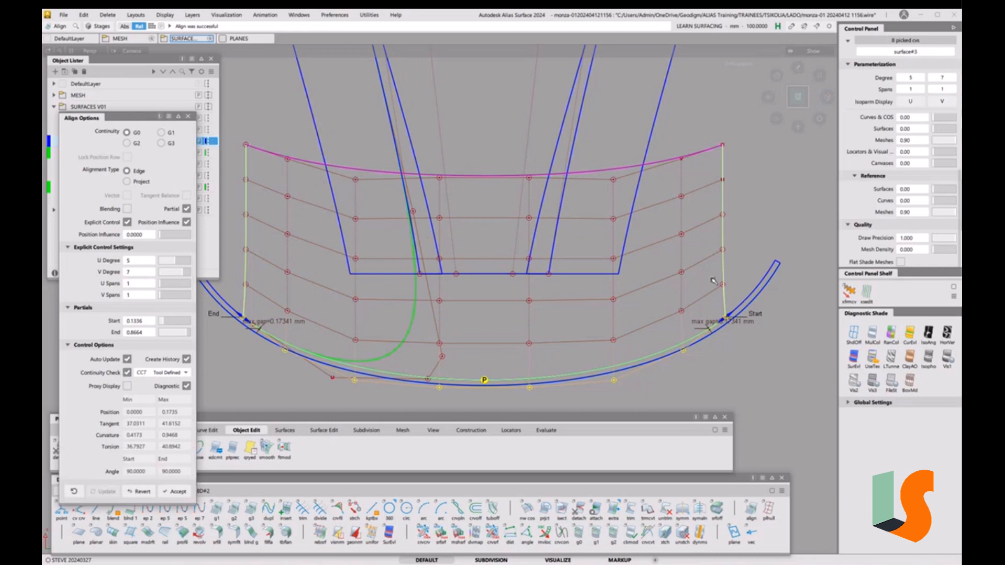
pyautogui.keyDown('alt'); pyautogui.keyDown('shift'); pyautogui.moveTo(689, 317); pyautogui.dragTo(780, 268, button='right'); pyautogui.keyUp('shift'); pyautogui.keyUp('alt')
pyautogui.keyDown('alt'); pyautogui.keyDown('shift'); pyautogui.moveTo(785, 267); pyautogui.dragTo(415, 295, button='middle'); pyautogui.keyUp('shift'); pyautogui.keyUp('alt')
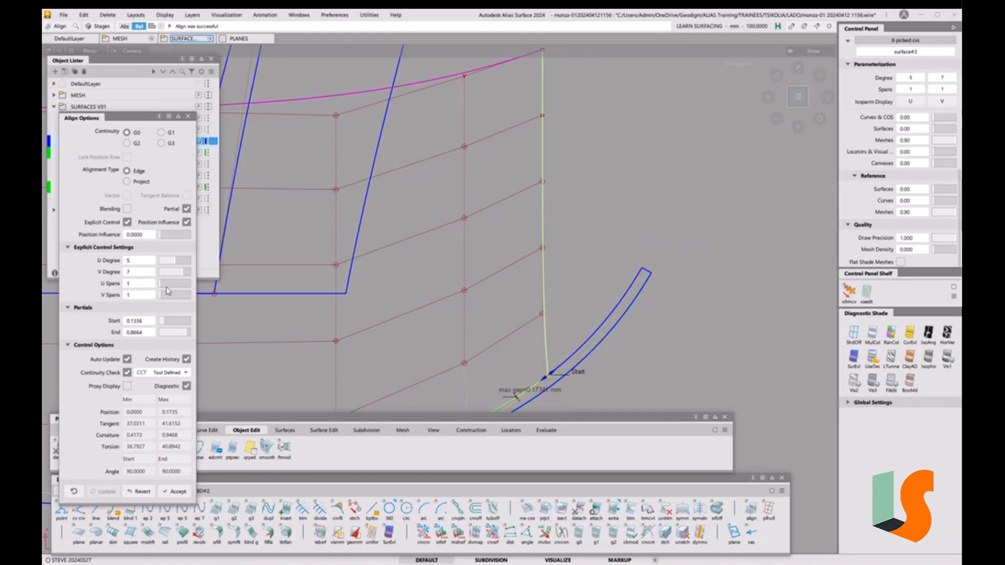
# Revert the partial alignment, frame the whole roof, and close Align Options
pyautogui.click(143, 494)
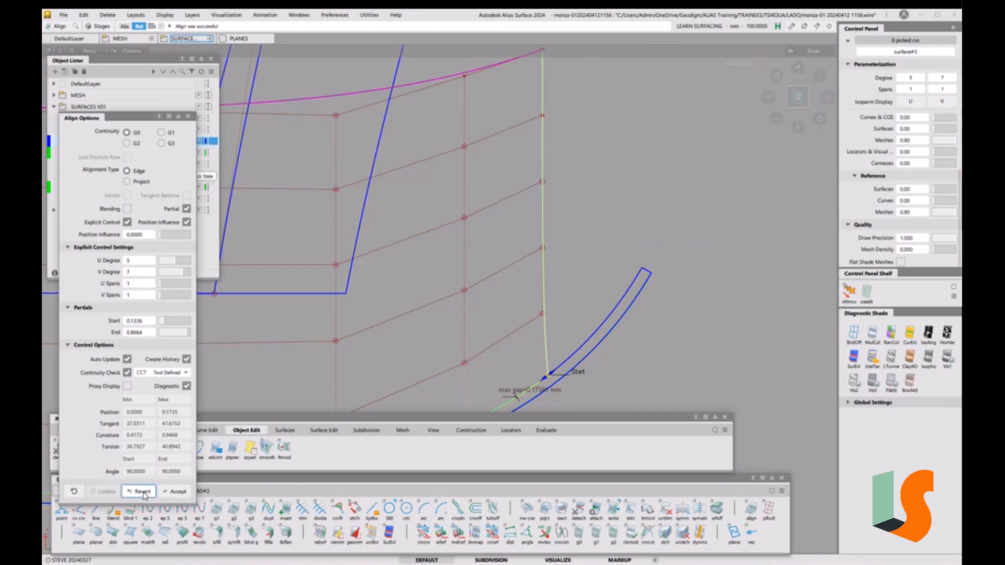
pyautogui.keyDown('alt'); pyautogui.keyDown('shift'); pyautogui.moveTo(489, 220); pyautogui.dragTo(314, 306, button='right'); pyautogui.keyUp('shift'); pyautogui.keyUp('alt')
pyautogui.keyDown('alt'); pyautogui.keyDown('shift'); pyautogui.moveTo(314, 307); pyautogui.dragTo(553, 283, button='middle'); pyautogui.keyUp('shift'); pyautogui.keyUp('alt')
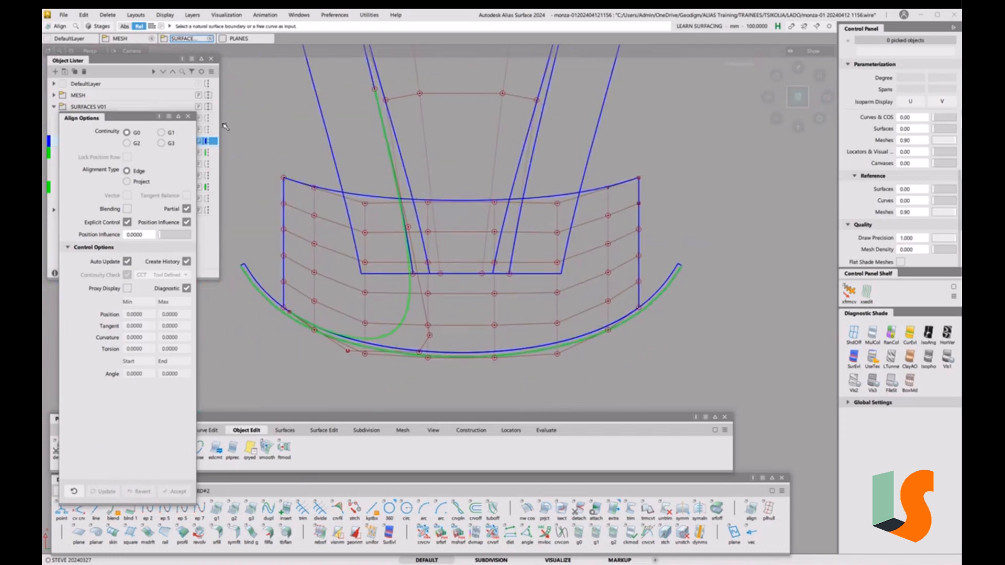
pyautogui.click(188, 116)
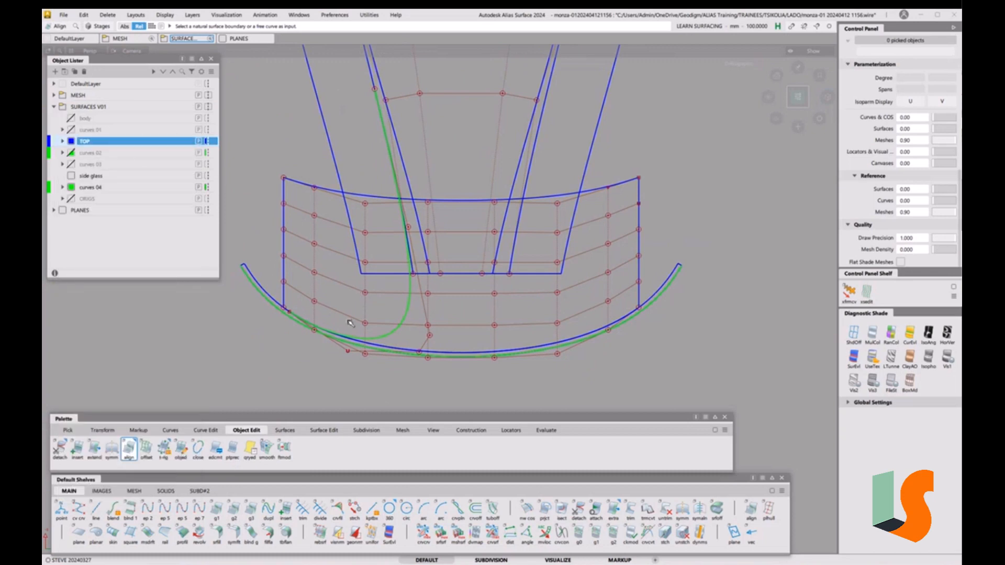
# Duplicate the lower blue arc curve and isolate it together with the roof surface
pyautogui.click(204, 430)
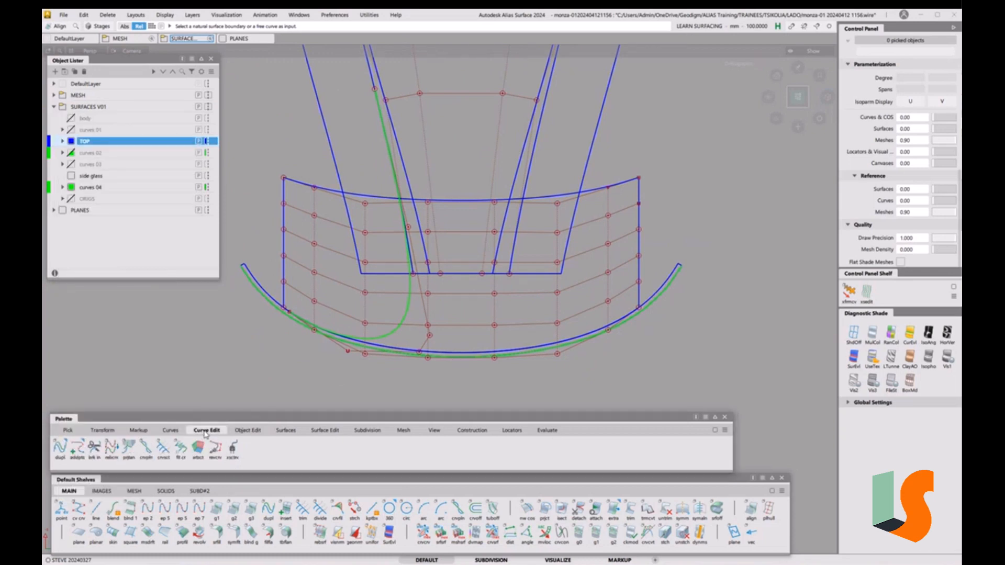
pyautogui.click(61, 448)
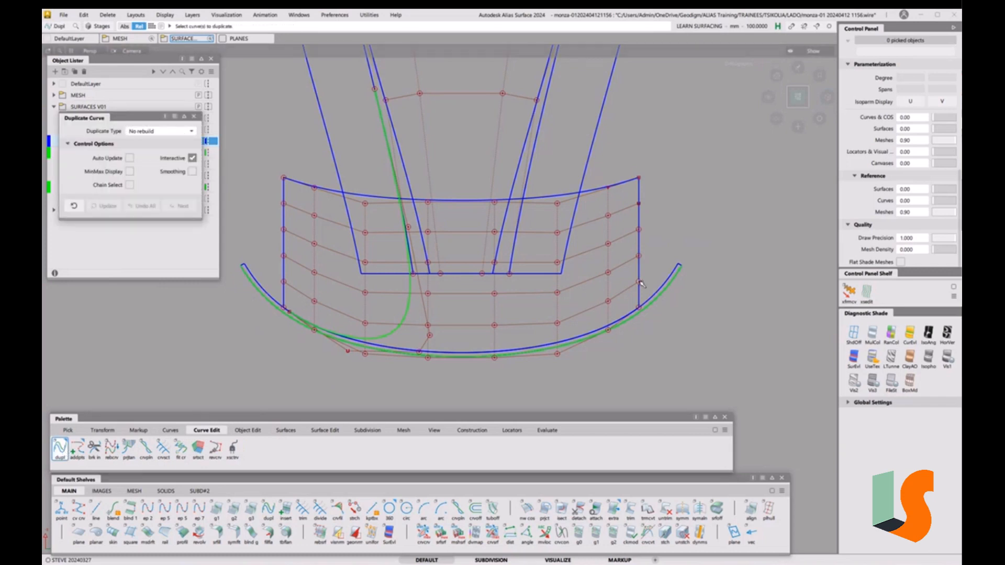
pyautogui.click(652, 296)
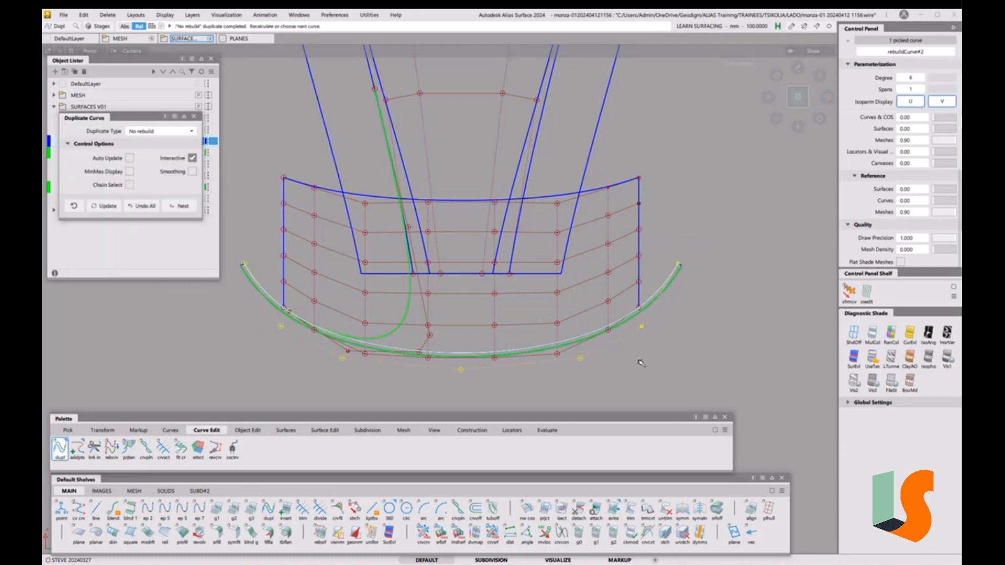
pyautogui.keyDown('ctrl'); pyautogui.keyDown('shift'); pyautogui.moveTo(562, 317); pyautogui.dragTo(547, 325); pyautogui.keyUp('shift'); pyautogui.keyUp('ctrl')
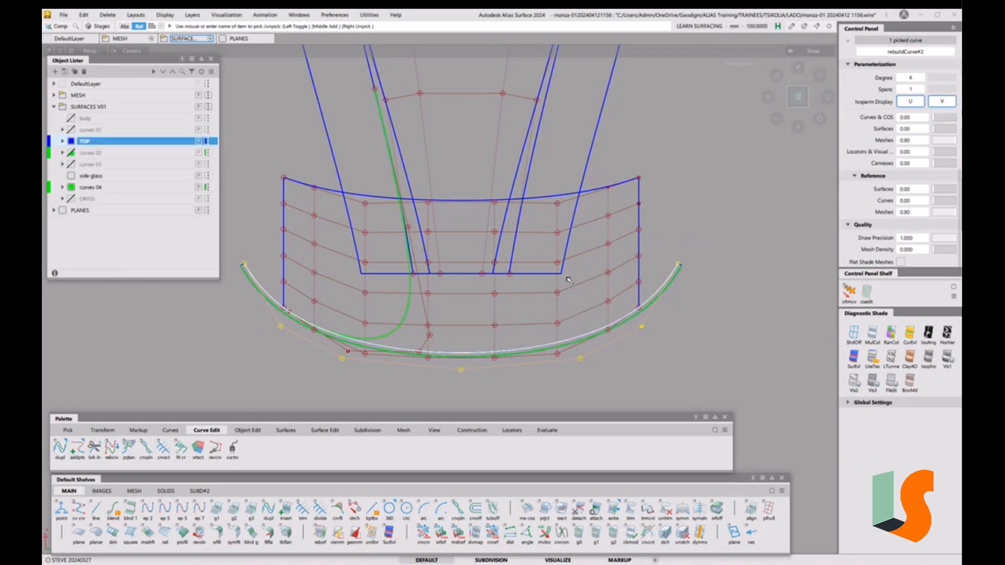
pyautogui.click(578, 283)
pyautogui.hotkey('alt', 'h')
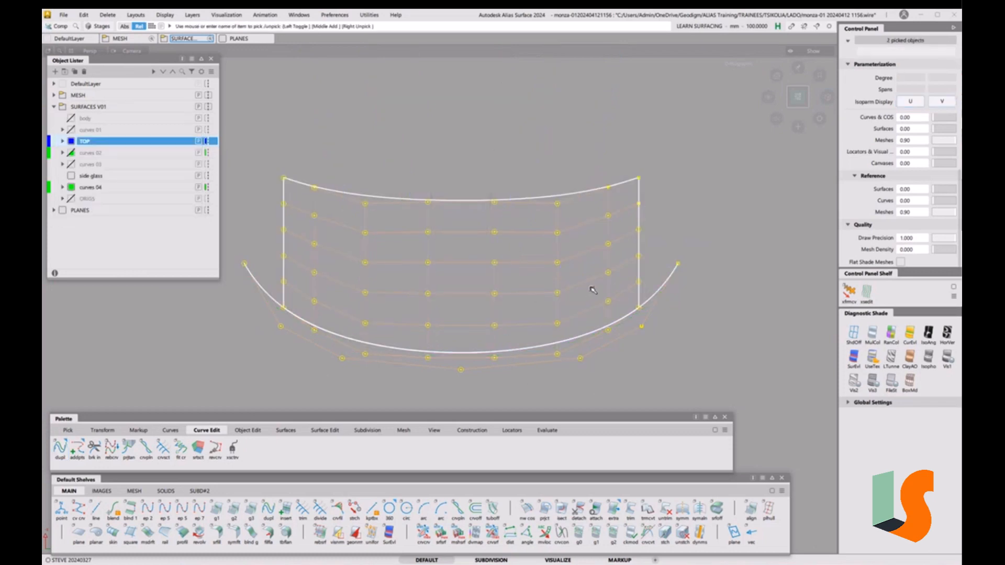
pyautogui.click(597, 294)
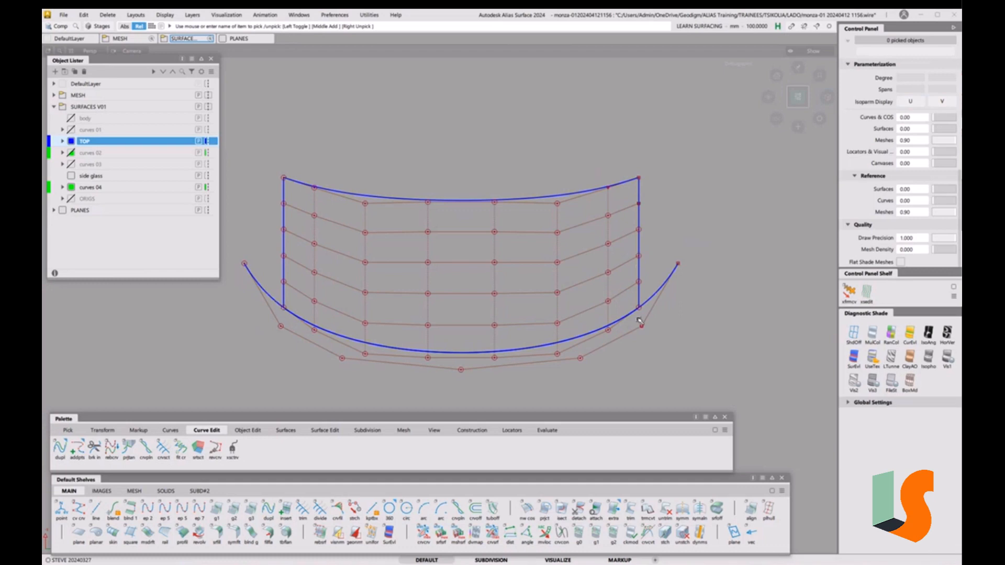
# Pick the lower arc for Curve Section and confirm Trim mode in its options
pyautogui.click(164, 451)
pyautogui.click(326, 332)
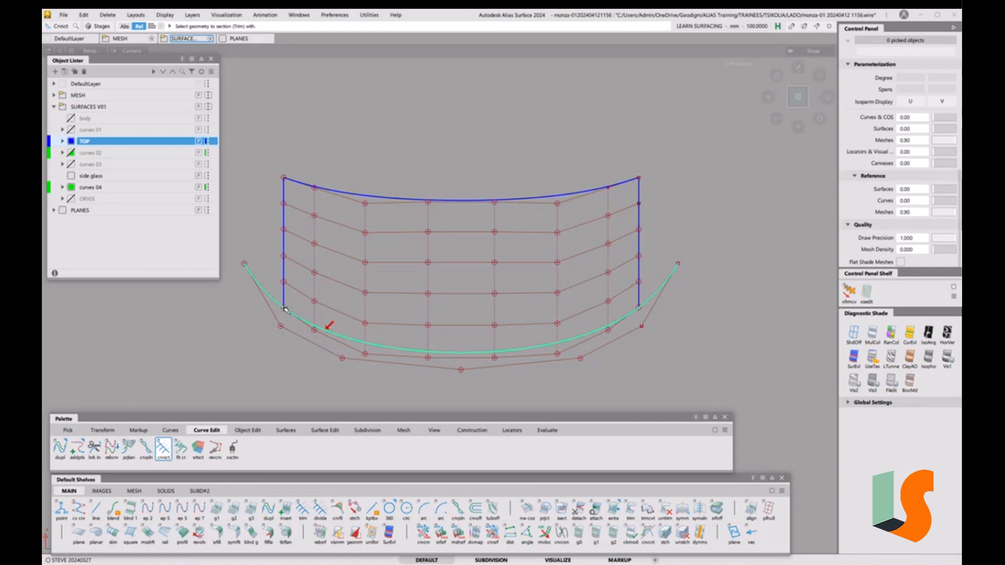
pyautogui.doubleClick(163, 451)
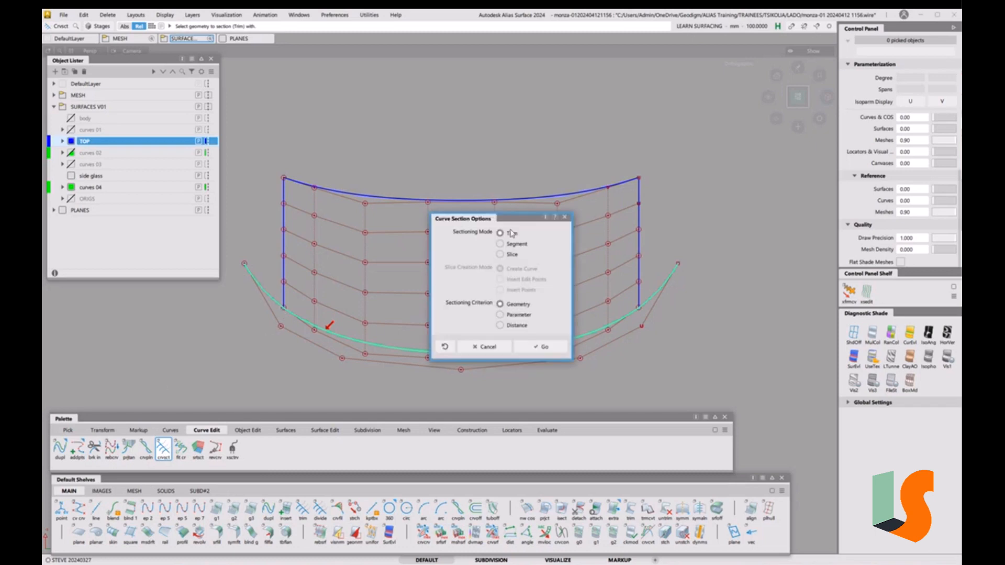
pyautogui.click(544, 347)
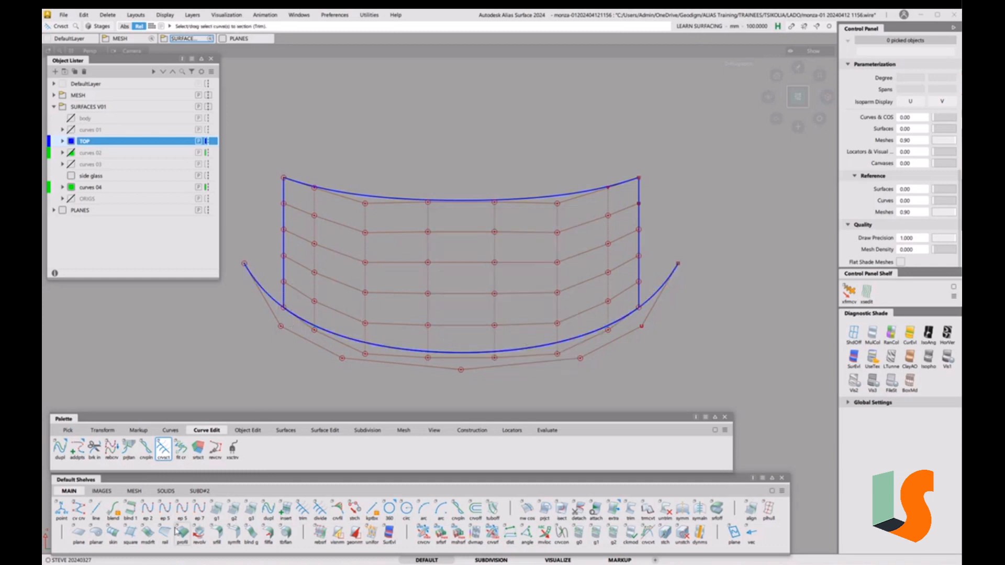
pyautogui.doubleClick(60, 448)
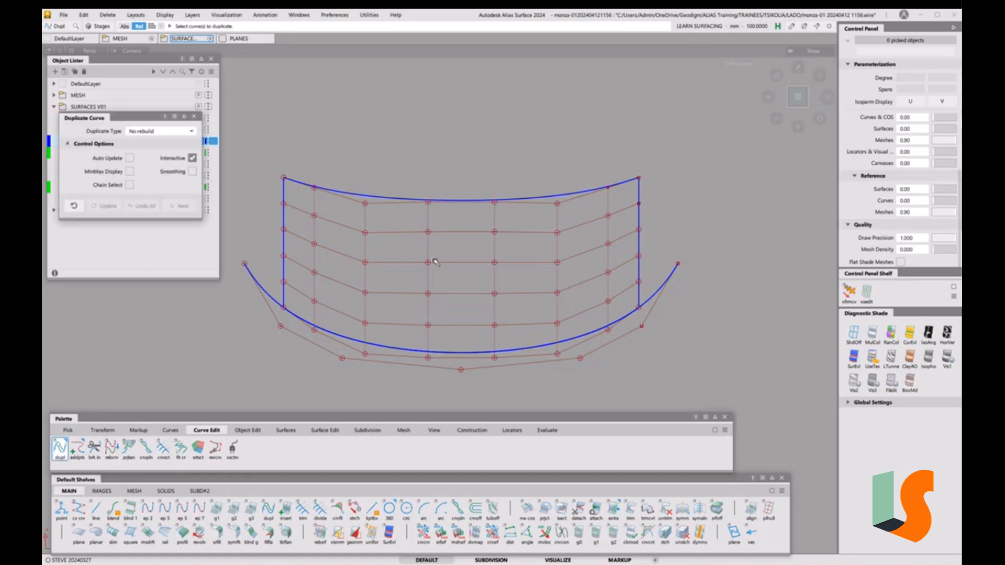
# Duplicate the roof surface's right and left edge isoparms as curves
pyautogui.click(284, 270)
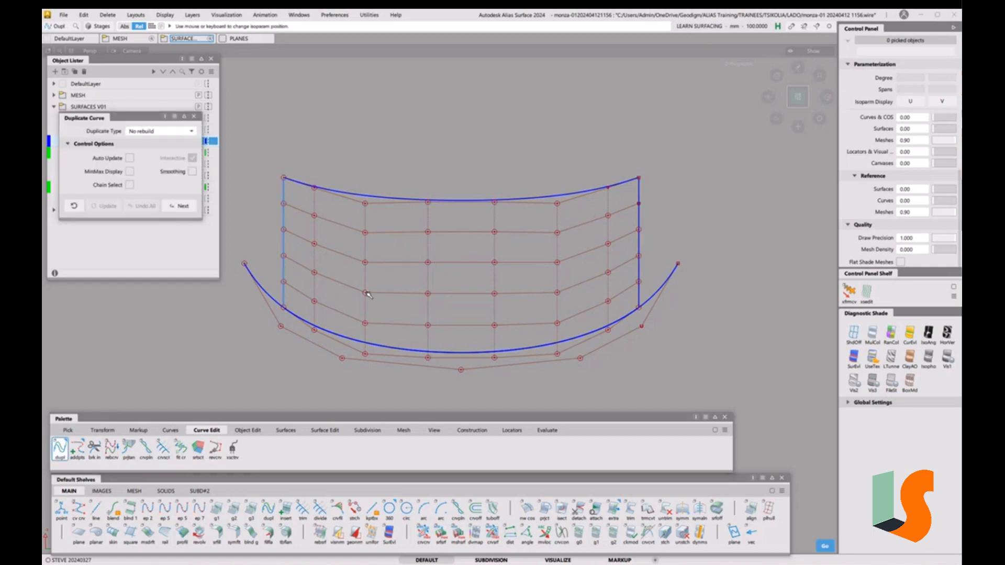
pyautogui.click(641, 268)
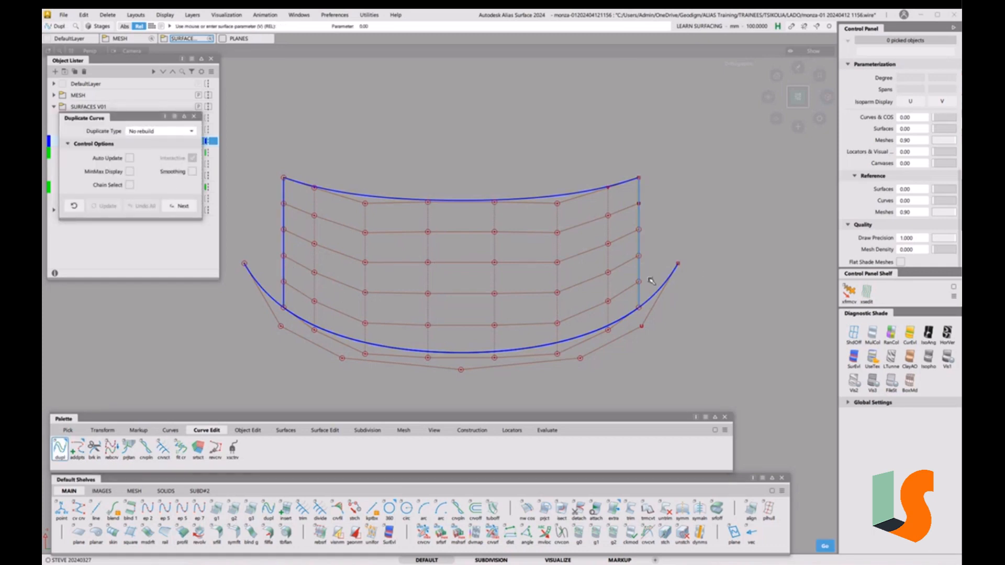
pyautogui.press('space')
pyautogui.keyDown('ctrl'); pyautogui.keyDown('shift'); pyautogui.moveTo(678, 353); pyautogui.dragTo(675, 249); pyautogui.keyUp('shift'); pyautogui.keyUp('ctrl')
pyautogui.keyDown('ctrl'); pyautogui.keyDown('shift'); pyautogui.click(292, 278); pyautogui.keyUp('shift'); pyautogui.keyUp('ctrl')
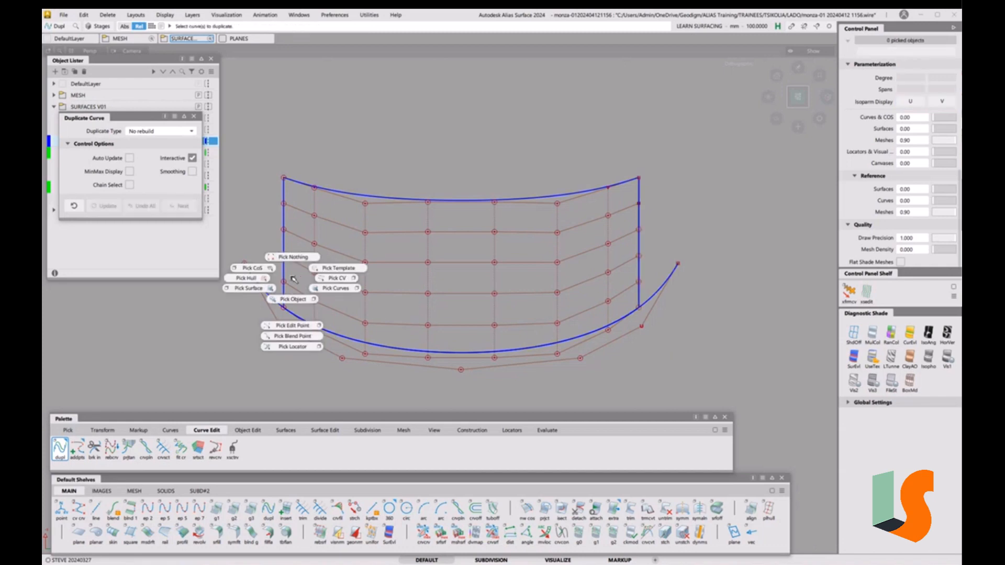
pyautogui.keyDown('ctrl'); pyautogui.keyDown('shift'); pyautogui.moveTo(292, 277); pyautogui.dragTo(310, 285); pyautogui.keyUp('shift'); pyautogui.keyUp('ctrl')
pyautogui.moveTo(251, 269); pyautogui.dragTo(664, 377)
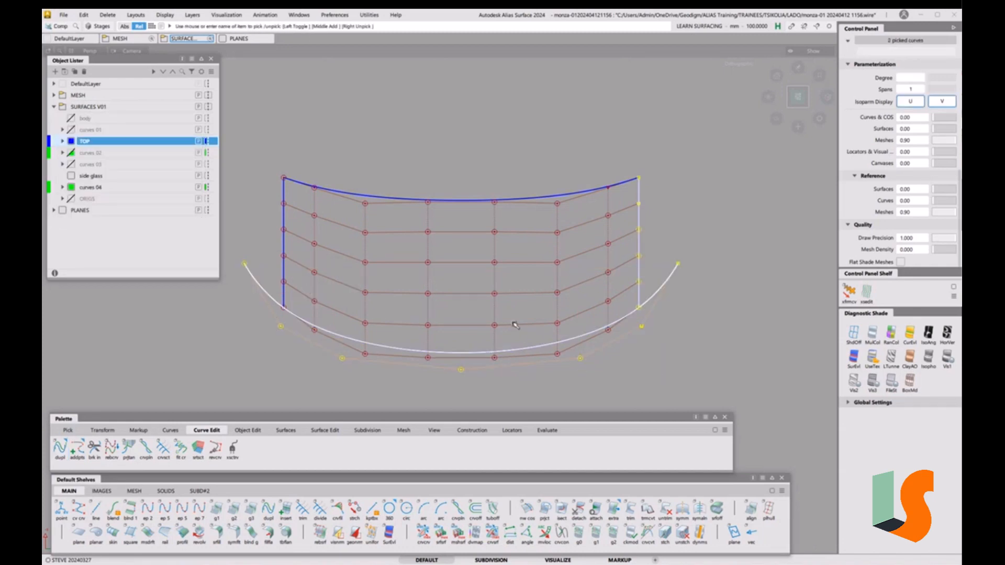
pyautogui.keyDown('ctrl'); pyautogui.keyDown('shift'); pyautogui.moveTo(369, 339); pyautogui.dragTo(356, 301); pyautogui.keyUp('shift'); pyautogui.keyUp('ctrl')
pyautogui.click(59, 453)
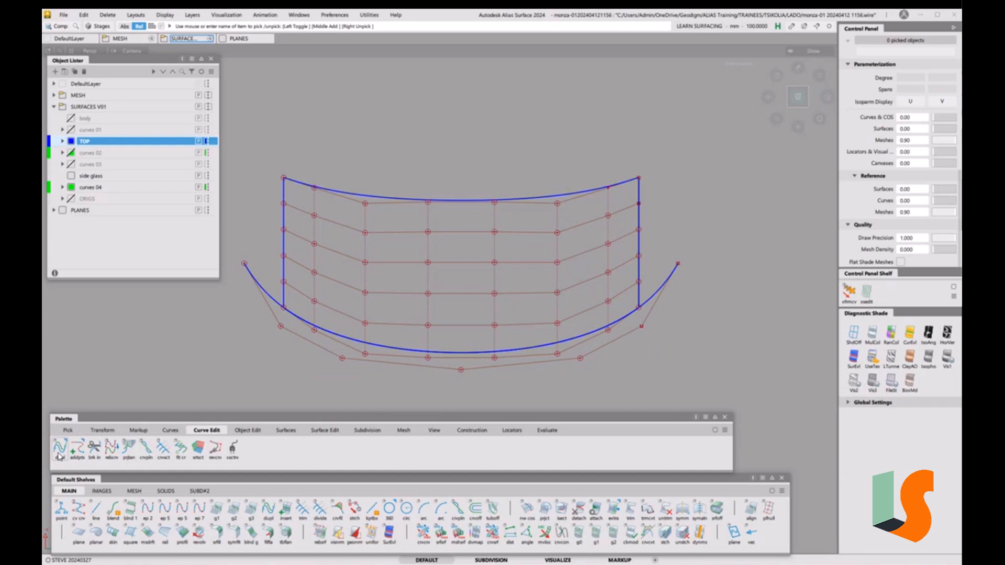
pyautogui.click(284, 239)
pyautogui.keyDown('ctrl'); pyautogui.keyDown('shift'); pyautogui.moveTo(353, 341); pyautogui.dragTo(349, 277); pyautogui.keyUp('shift'); pyautogui.keyUp('ctrl')
# Extend both side edge curves down past the lower arc
pyautogui.press('e')
pyautogui.click(283, 295)
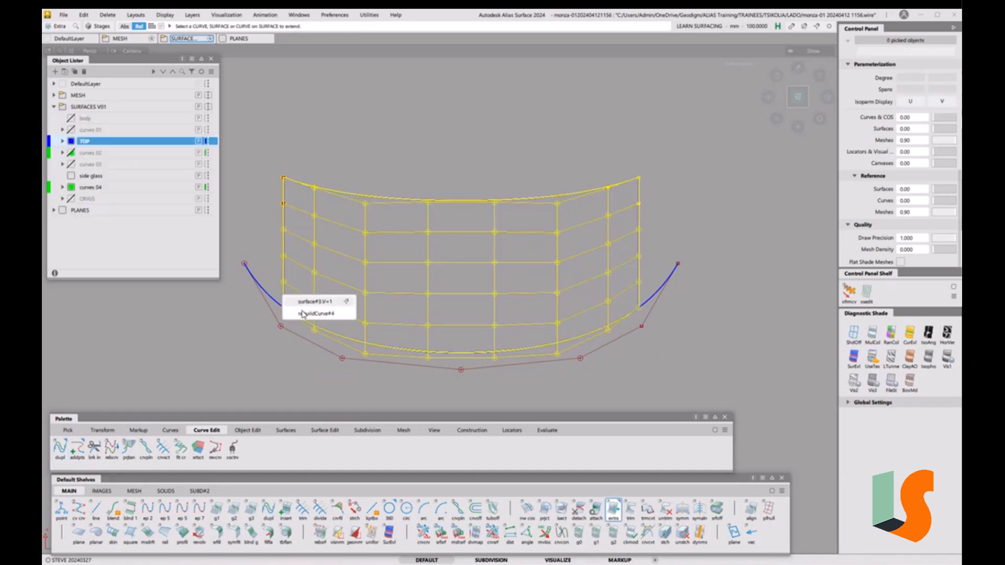
pyautogui.click(316, 314)
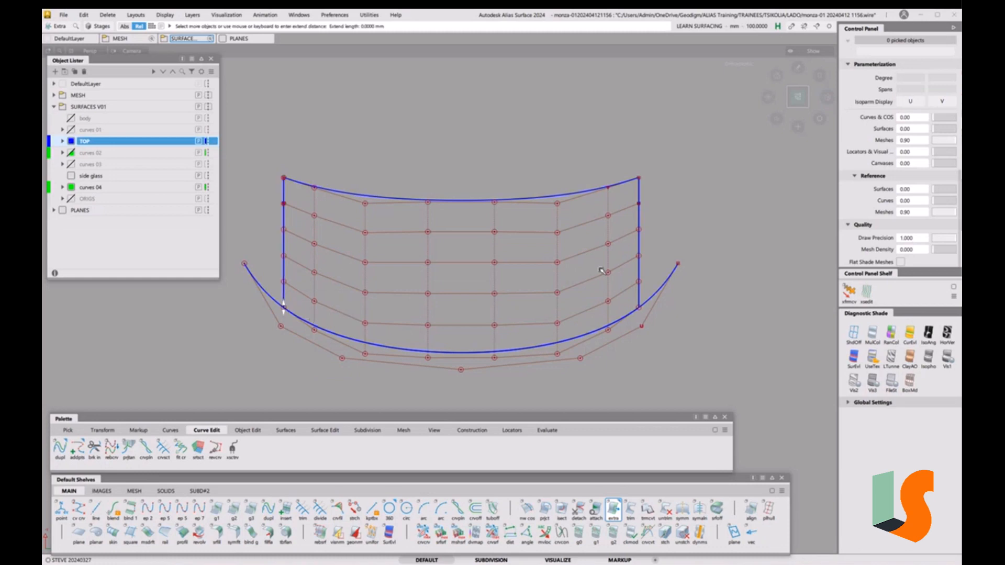
pyautogui.click(638, 301)
pyautogui.moveTo(752, 191); pyautogui.dragTo(731, 293)
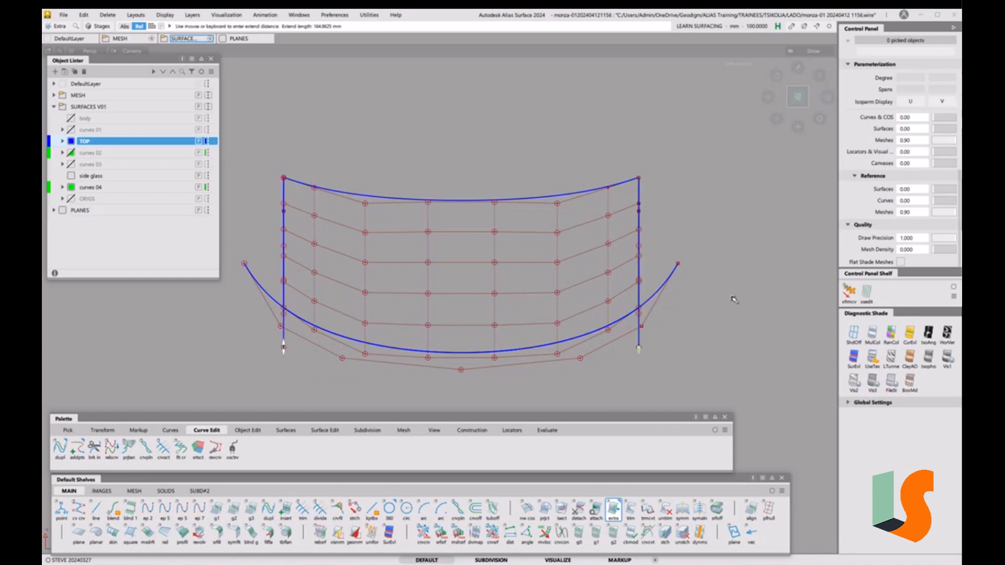
# Trim the lower arc with the left and right edge curves
pyautogui.click(163, 449)
pyautogui.click(338, 335)
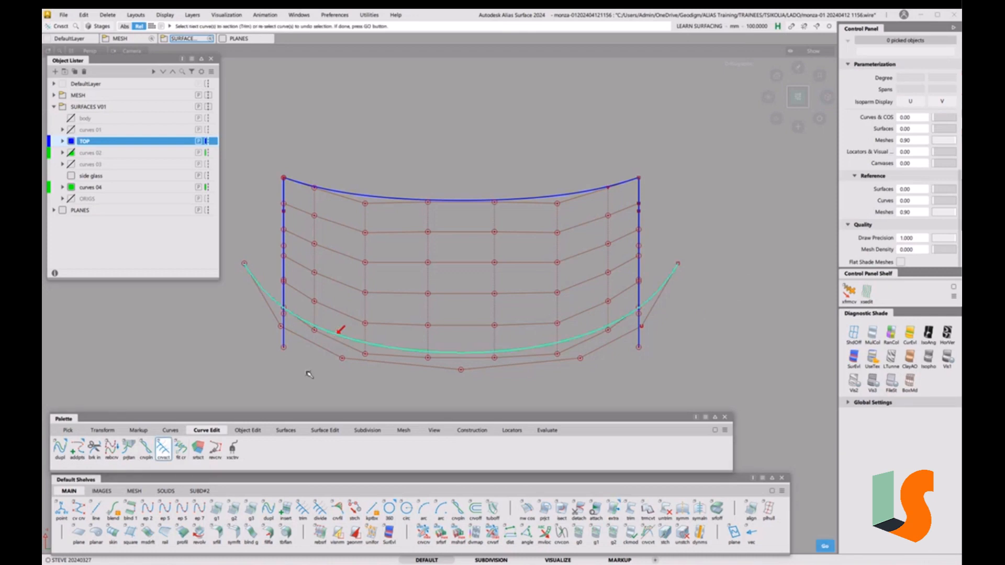
pyautogui.click(283, 346)
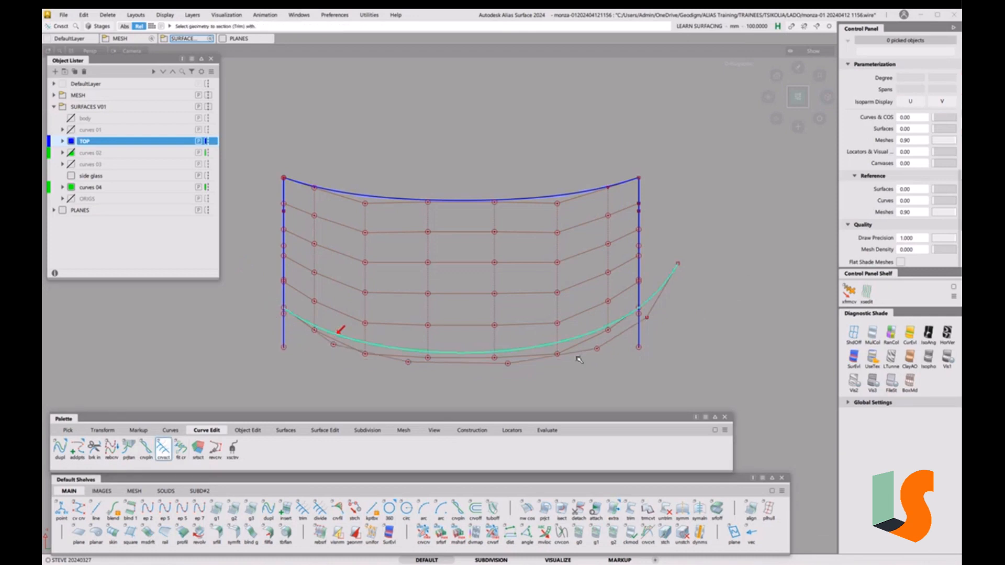
pyautogui.click(638, 342)
pyautogui.click(665, 361)
# Delete the two vertical helper curves
pyautogui.keyDown('ctrl'); pyautogui.keyDown('shift'); pyautogui.moveTo(635, 339); pyautogui.dragTo(665, 349); pyautogui.keyUp('shift'); pyautogui.keyUp('ctrl')
pyautogui.moveTo(691, 211); pyautogui.dragTo(258, 254)
pyautogui.press('Delete')
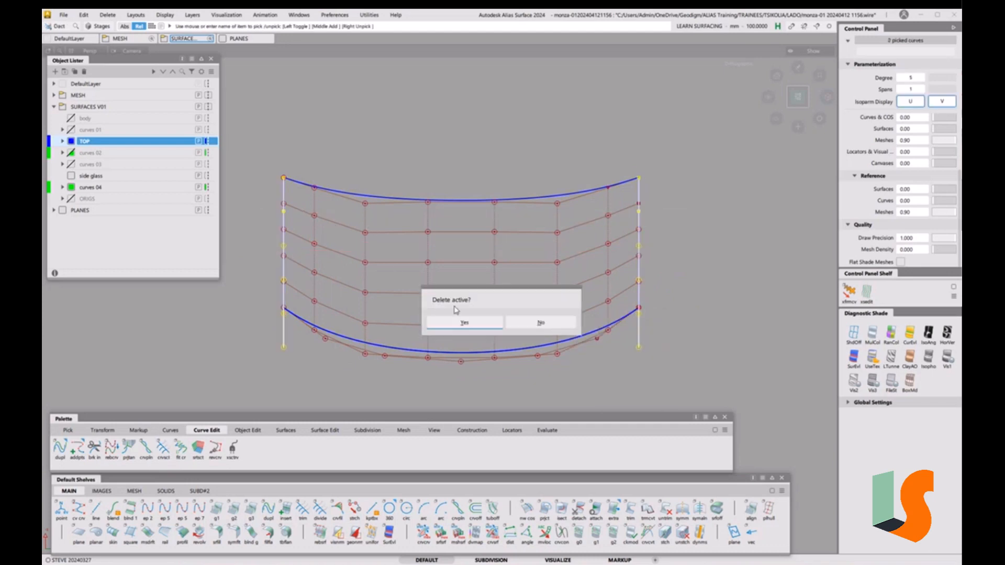
pyautogui.click(462, 320)
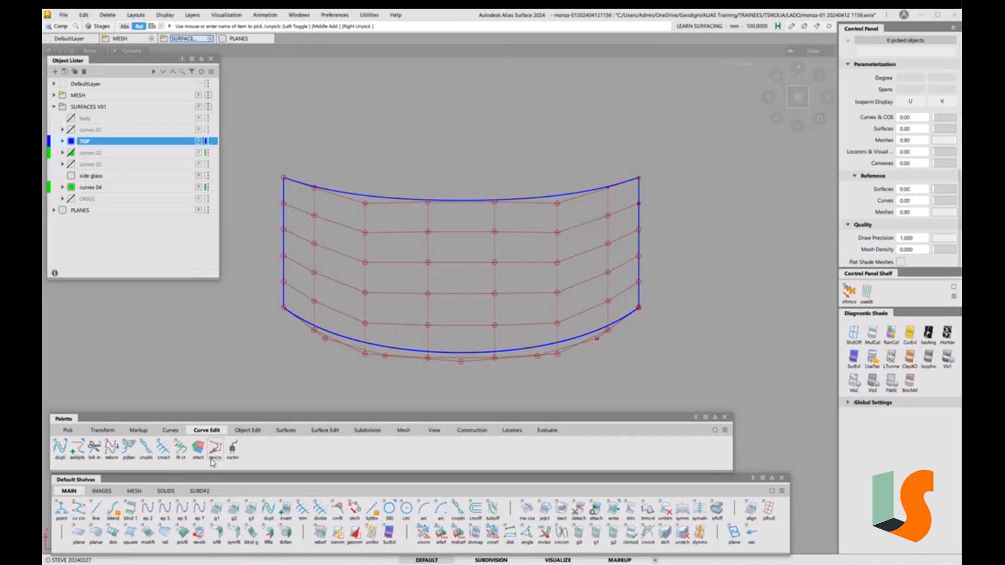
pyautogui.click(325, 430)
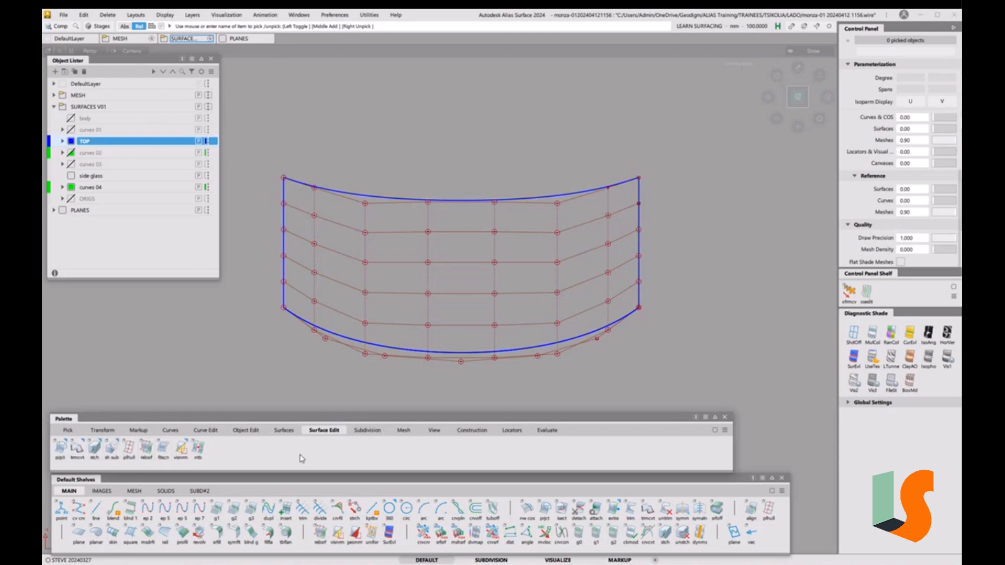
# Align the roof's lower edge to the trimmed arc with partial alignment turned off
pyautogui.click(246, 430)
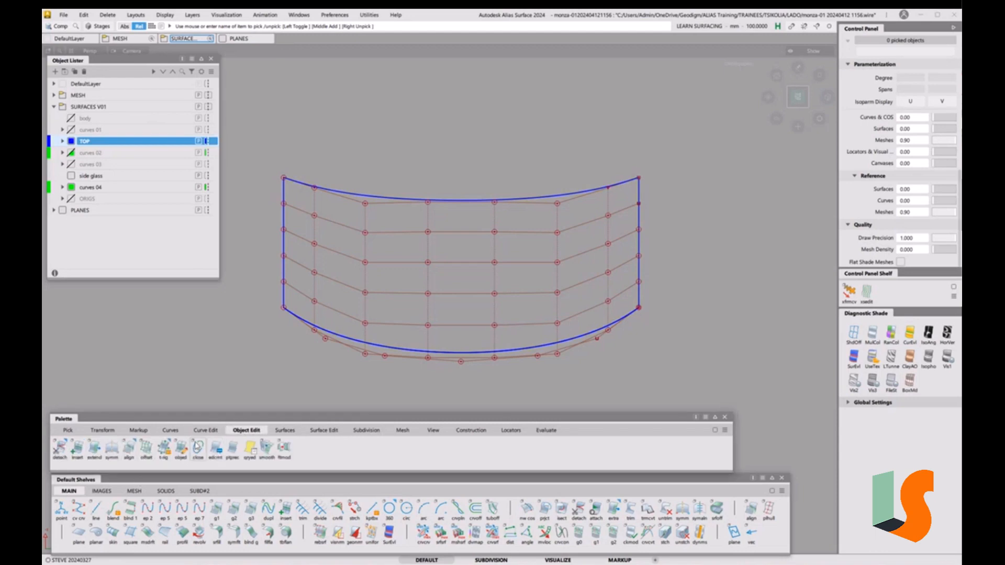
pyautogui.doubleClick(132, 448)
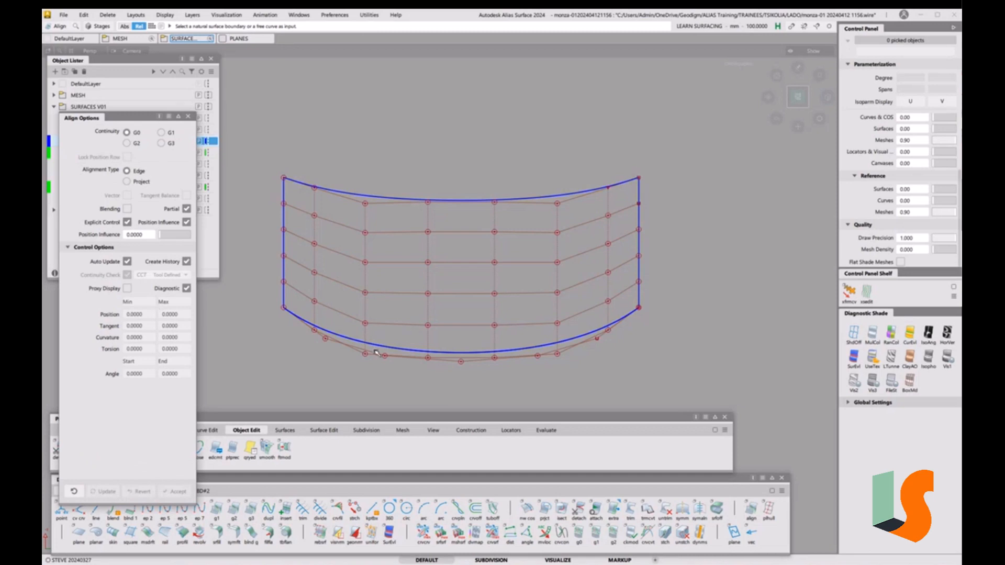
pyautogui.click(186, 210)
pyautogui.click(348, 342)
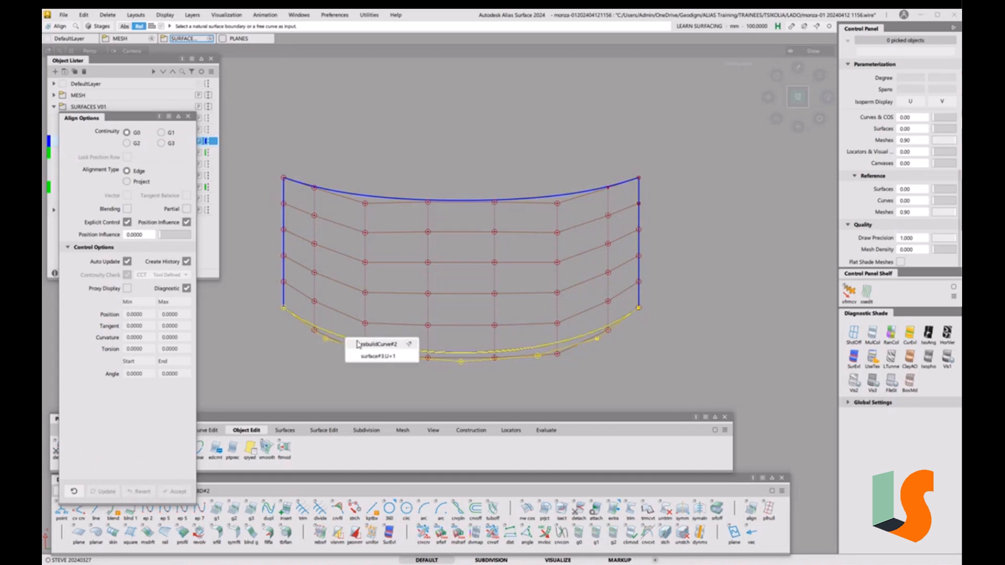
pyautogui.click(358, 341)
pyautogui.click(358, 342)
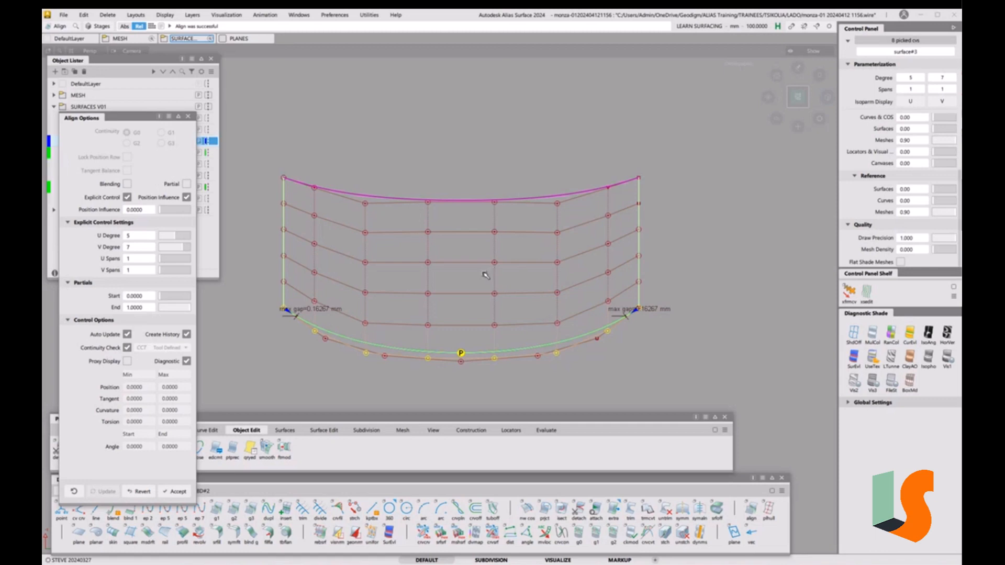
# View the roof from the back, revert the previous alignment, then rotate to an oblique view
pyautogui.keyDown('alt'); pyautogui.keyDown('shift'); pyautogui.moveTo(482, 273); pyautogui.dragTo(483, 197); pyautogui.keyUp('shift'); pyautogui.keyUp('alt')
pyautogui.moveTo(483, 197)
pyautogui.keyDown('alt'); pyautogui.keyDown('shift'); pyautogui.mouseDown(button='right')
pyautogui.moveTo(474, 217)
pyautogui.moveTo(489, 216)
pyautogui.mouseUp(button='right'); pyautogui.keyUp('shift'); pyautogui.keyUp('alt')
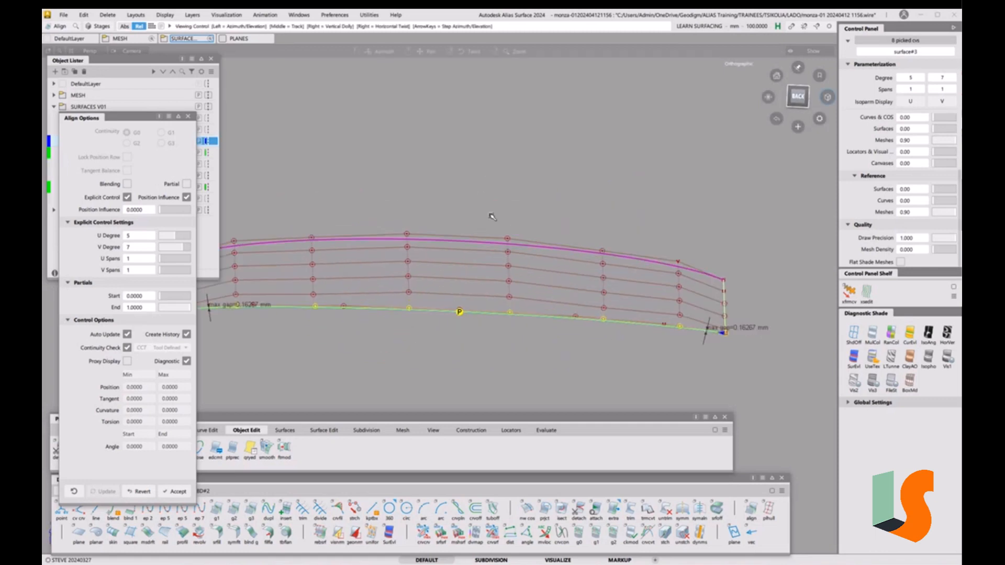
pyautogui.click(798, 97)
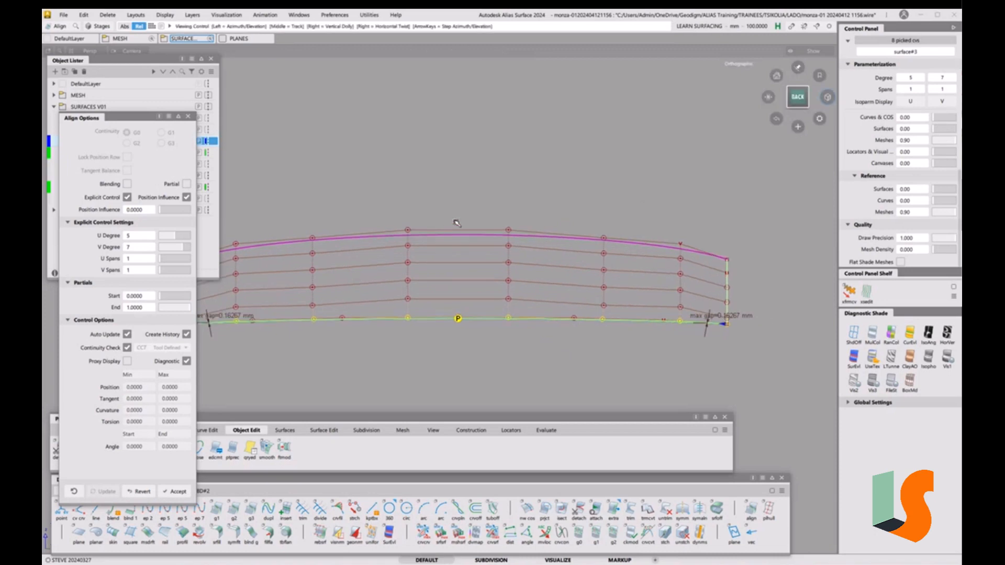
pyautogui.click(140, 494)
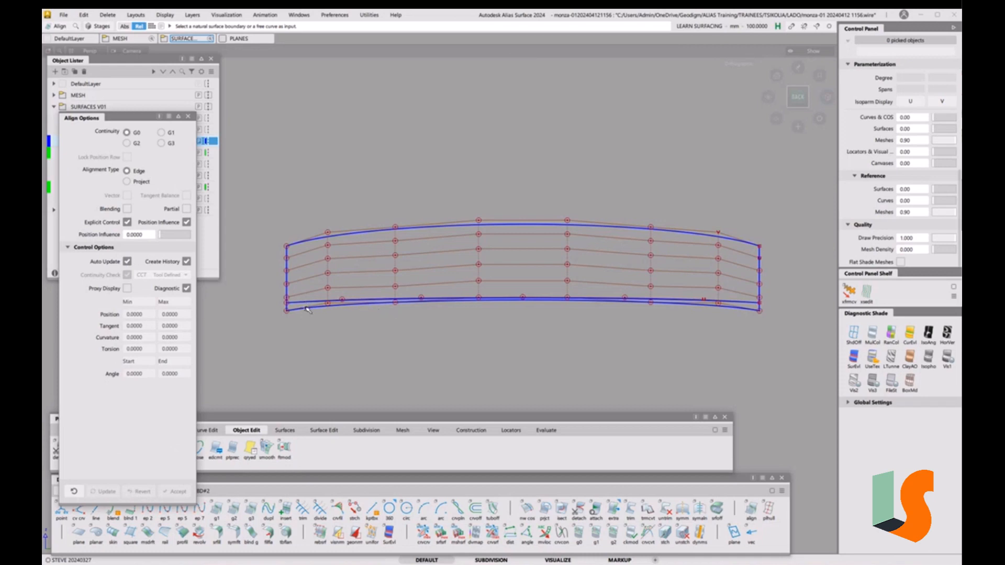
pyautogui.click(782, 99)
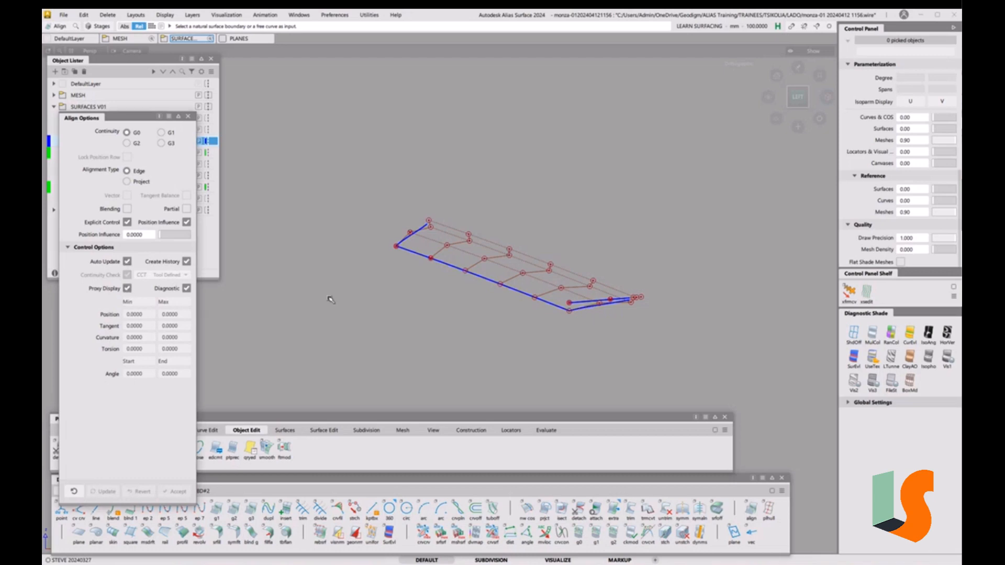
# Align the short surface edge to the long master edge
pyautogui.click(584, 309)
pyautogui.click(561, 307)
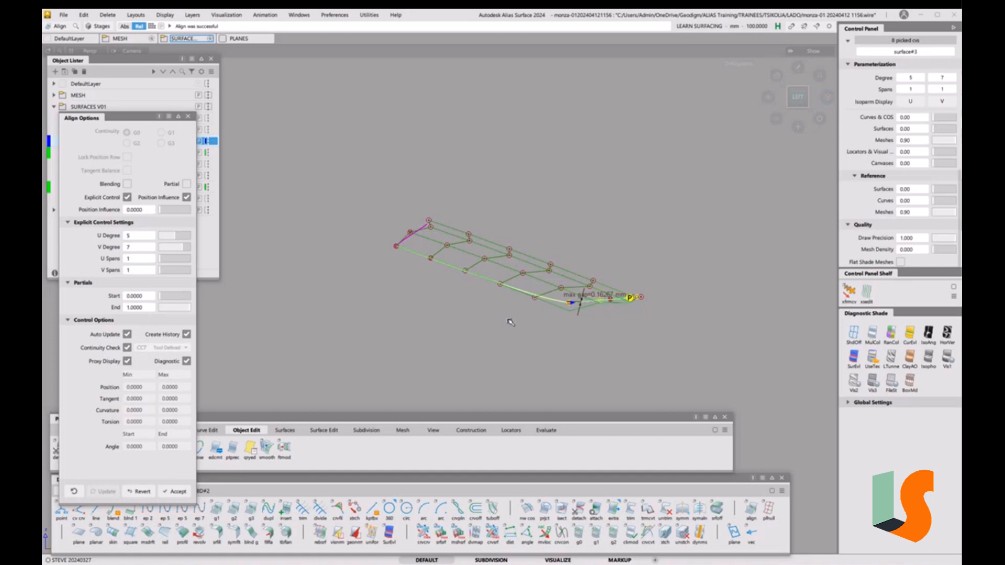
pyautogui.keyDown('alt'); pyautogui.keyDown('shift'); pyautogui.moveTo(590, 352); pyautogui.dragTo(482, 386, button='right'); pyautogui.keyUp('shift'); pyautogui.keyUp('alt')
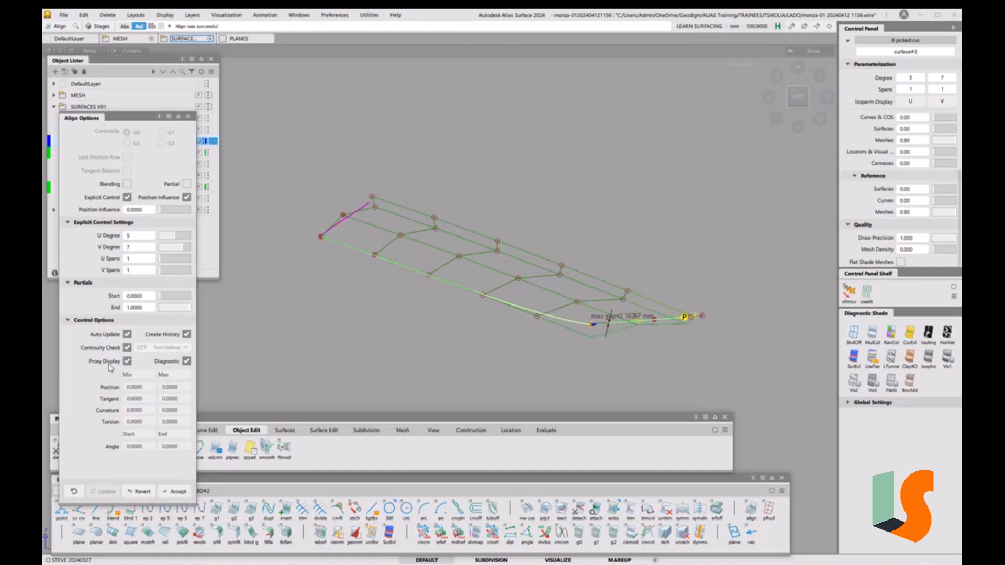
# Compare with and without proxy preview, leave Proxy Display off, and enable Blending
pyautogui.click(126, 365)
pyautogui.click(126, 365)
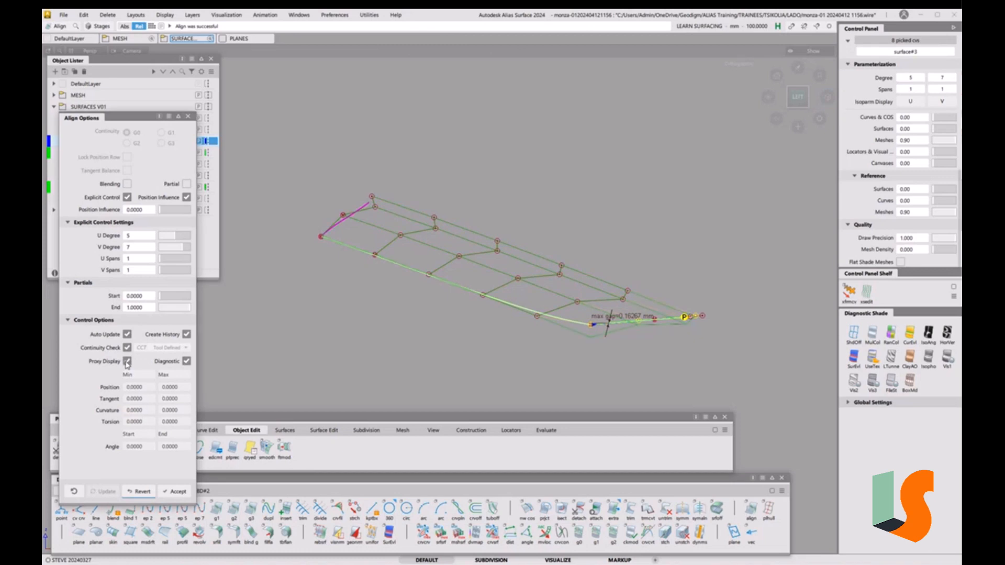
pyautogui.click(127, 363)
pyautogui.click(127, 363)
pyautogui.click(128, 361)
pyautogui.click(127, 184)
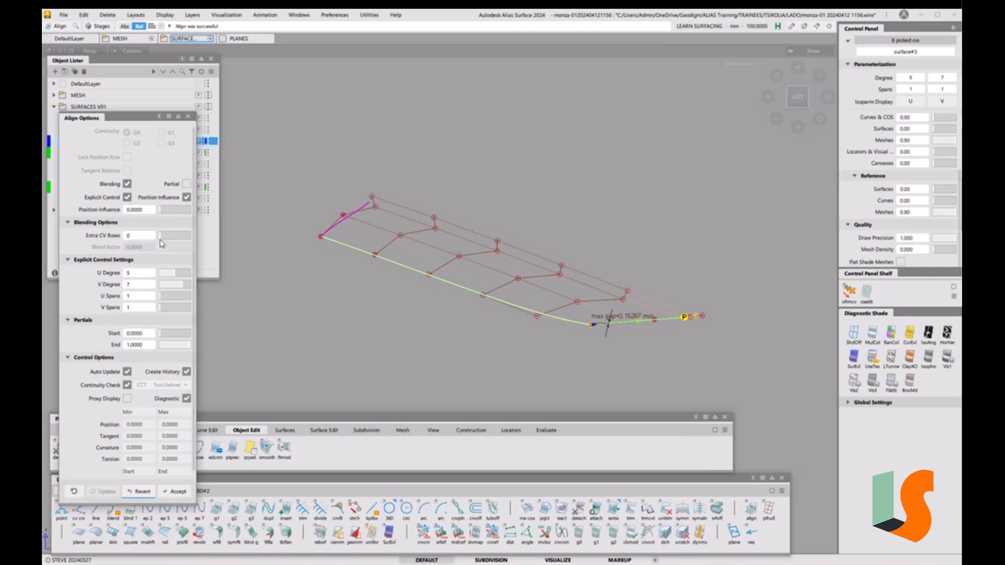
# Step Extra CV Rows up from 1 to 5 and set the blend factor to 1.0000
pyautogui.moveTo(160, 240); pyautogui.dragTo(163, 240)
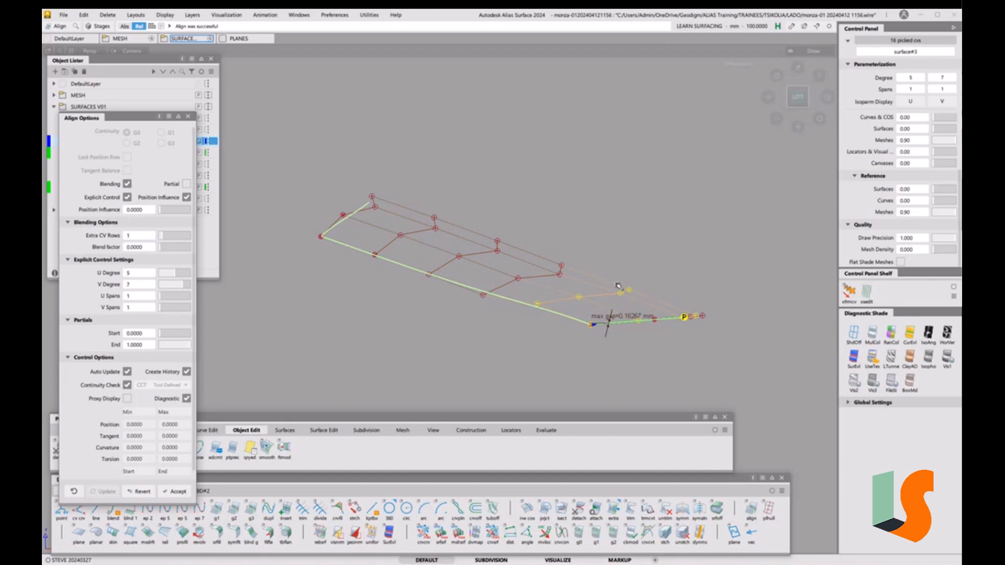
pyautogui.click(168, 239)
pyautogui.click(170, 239)
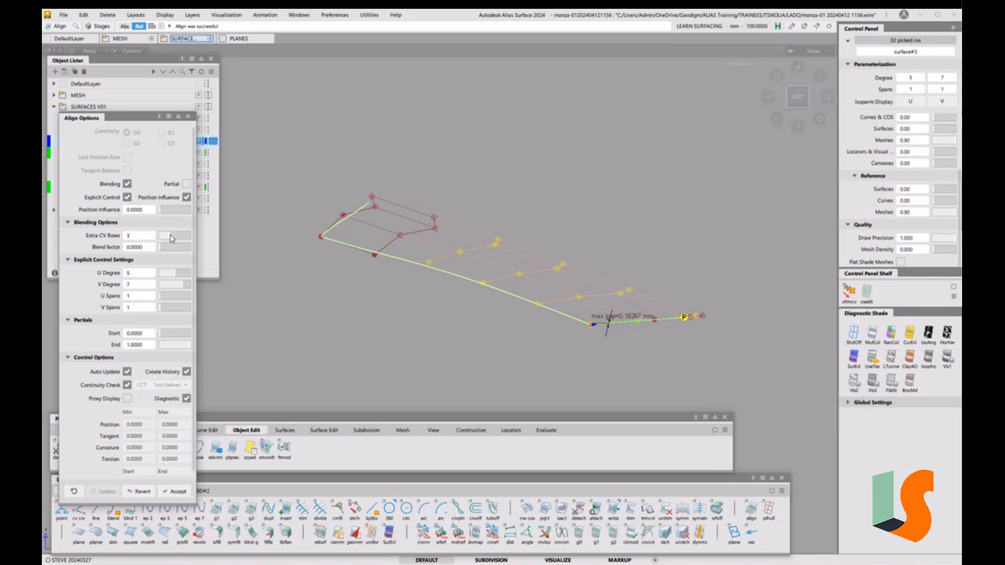
pyautogui.click(172, 238)
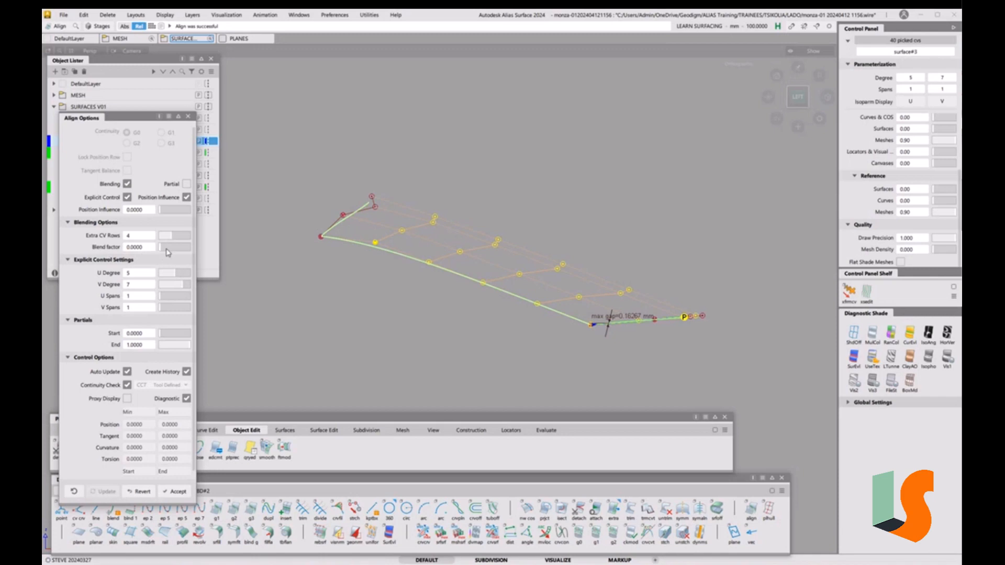
pyautogui.moveTo(164, 249); pyautogui.dragTo(190, 251)
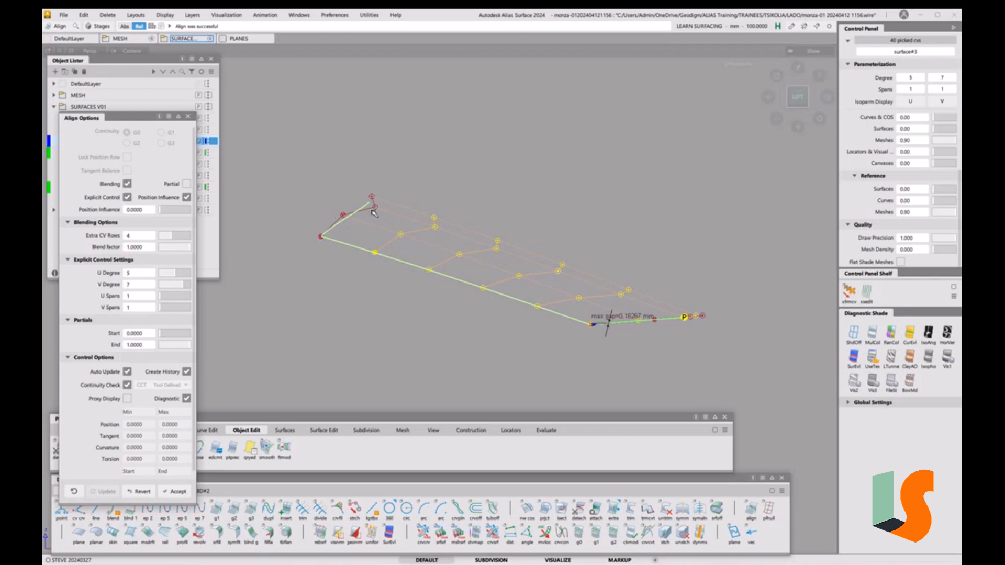
pyautogui.click(174, 239)
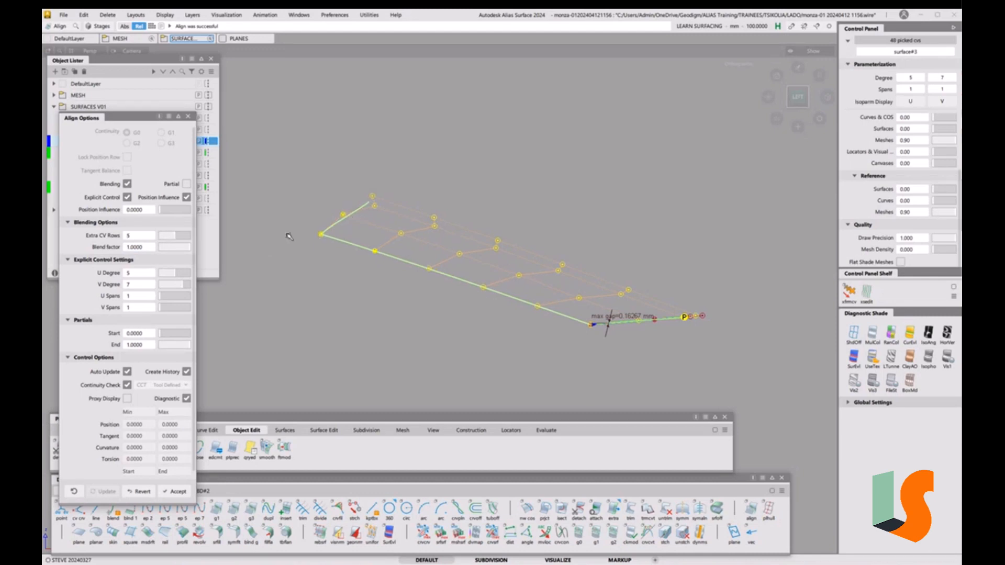
# Set the blend factor back to 0.0000 and finish the alignment
pyautogui.click(184, 249)
pyautogui.moveTo(184, 251); pyautogui.dragTo(151, 250)
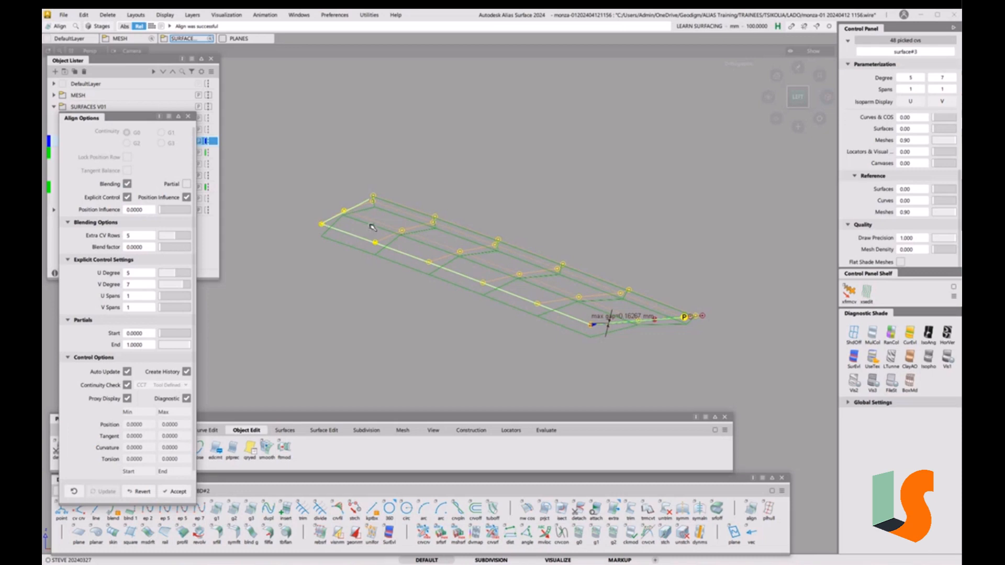
pyautogui.click(457, 320)
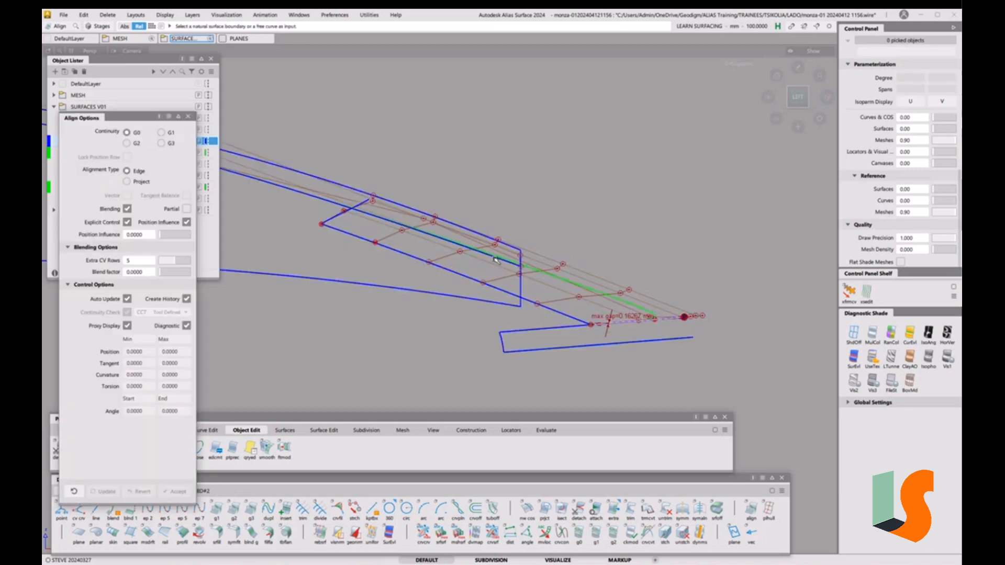
# Inspect the blended roof in wireframe and shaded views, then pick the roof surface
pyautogui.keyDown('alt'); pyautogui.keyDown('shift'); pyautogui.moveTo(497, 258); pyautogui.dragTo(531, 259); pyautogui.keyUp('shift'); pyautogui.keyUp('alt')
pyautogui.press('F1')
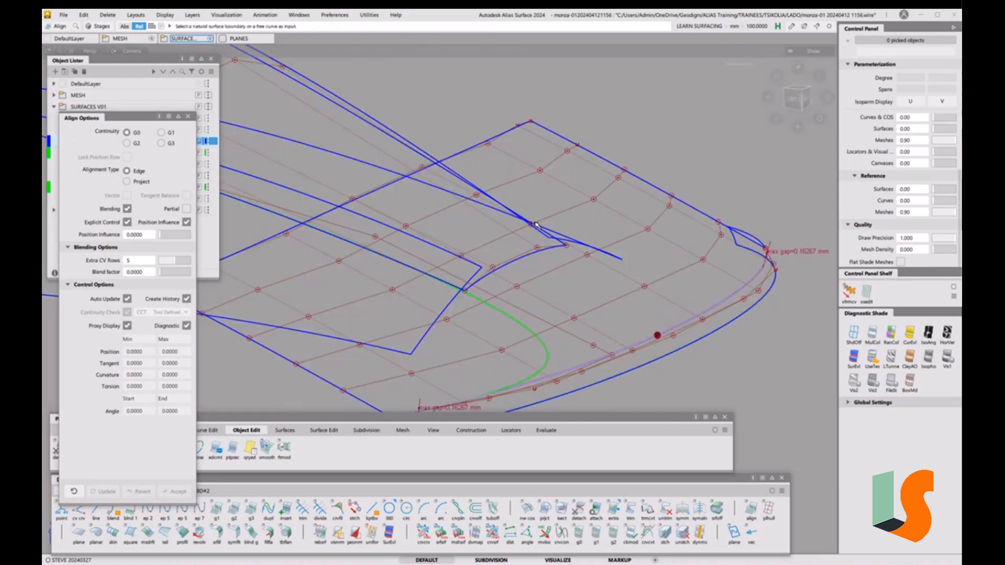
pyautogui.moveTo(518, 216)
pyautogui.keyDown('alt'); pyautogui.keyDown('shift'); pyautogui.mouseDown()
pyautogui.moveTo(553, 223)
pyautogui.moveTo(523, 236)
pyautogui.moveTo(505, 260)
pyautogui.moveTo(444, 255)
pyautogui.mouseUp(); pyautogui.keyUp('shift'); pyautogui.keyUp('alt')
pyautogui.press('F1')
pyautogui.press('F1')
pyautogui.press('F1')
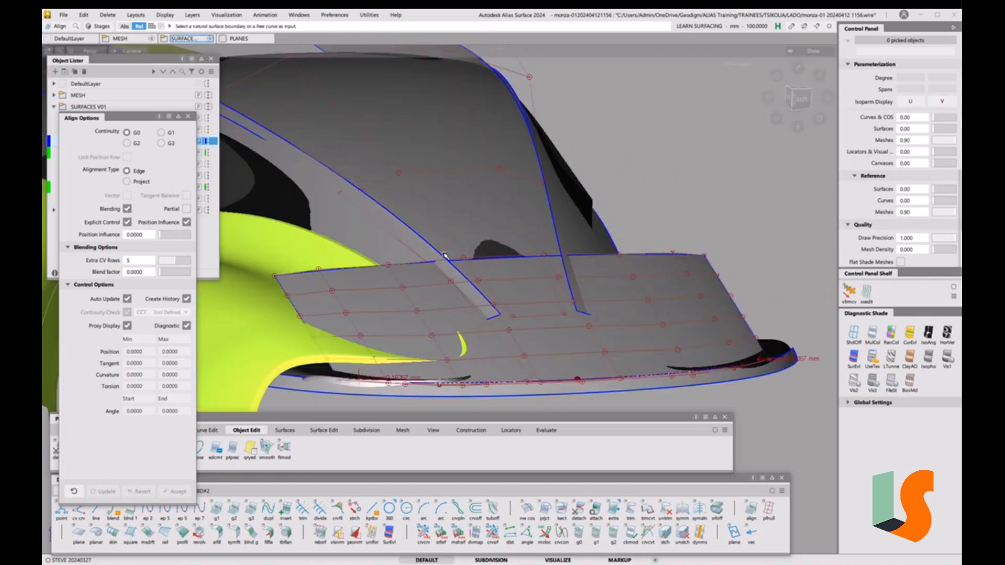
pyautogui.press('F1')
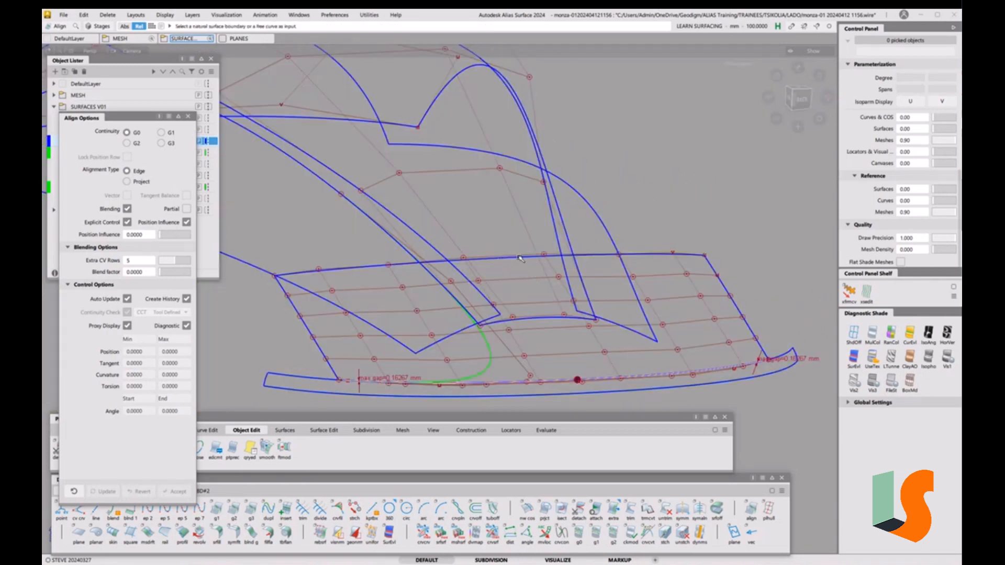
pyautogui.keyDown('alt'); pyautogui.keyDown('shift'); pyautogui.moveTo(523, 294); pyautogui.dragTo(544, 308); pyautogui.keyUp('shift'); pyautogui.keyUp('alt')
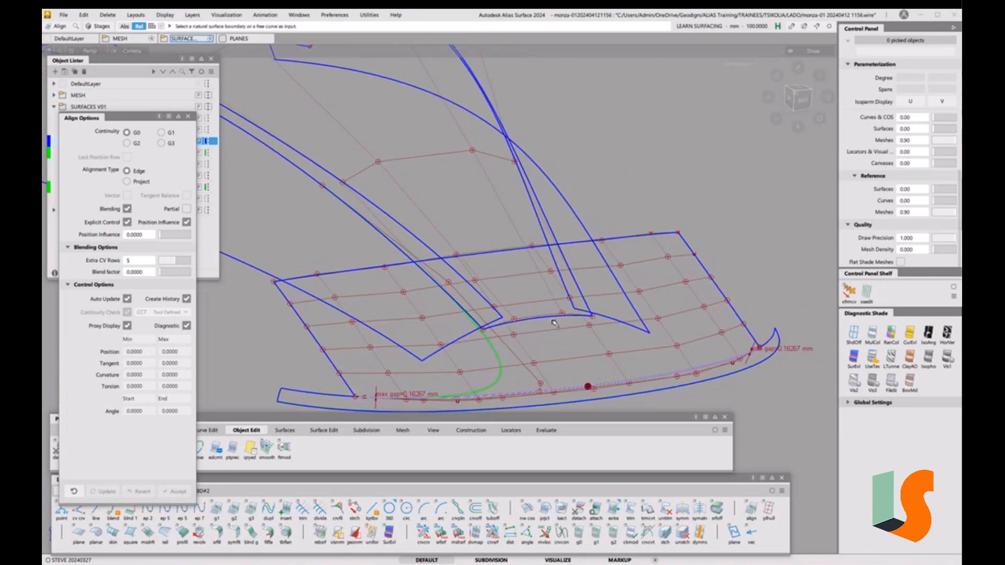
pyautogui.keyDown('alt'); pyautogui.keyDown('shift'); pyautogui.moveTo(577, 304); pyautogui.dragTo(558, 286); pyautogui.keyUp('shift'); pyautogui.keyUp('alt')
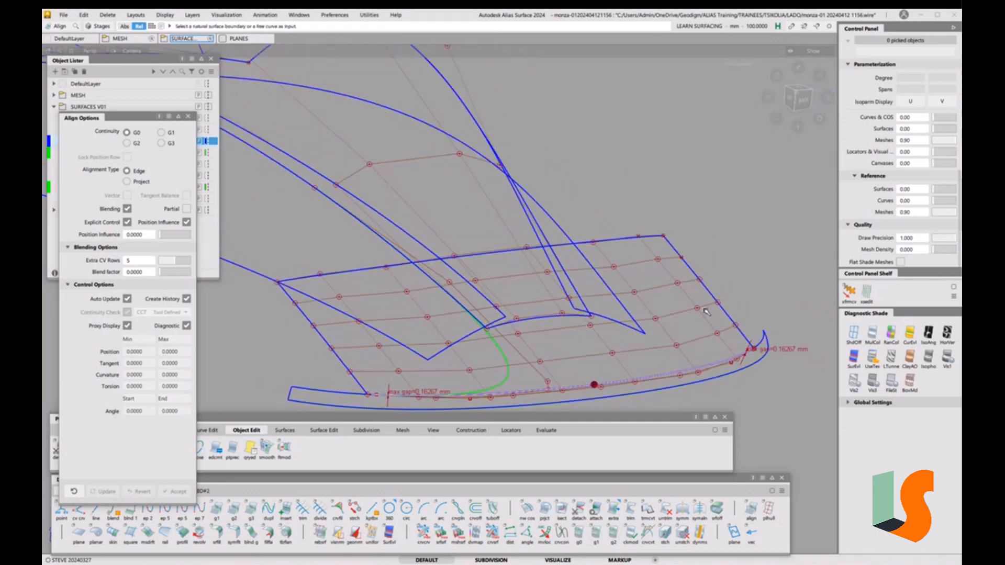
pyautogui.keyDown('ctrl'); pyautogui.keyDown('shift'); pyautogui.moveTo(695, 284); pyautogui.dragTo(673, 298); pyautogui.keyUp('shift'); pyautogui.keyUp('ctrl')
pyautogui.click(675, 299)
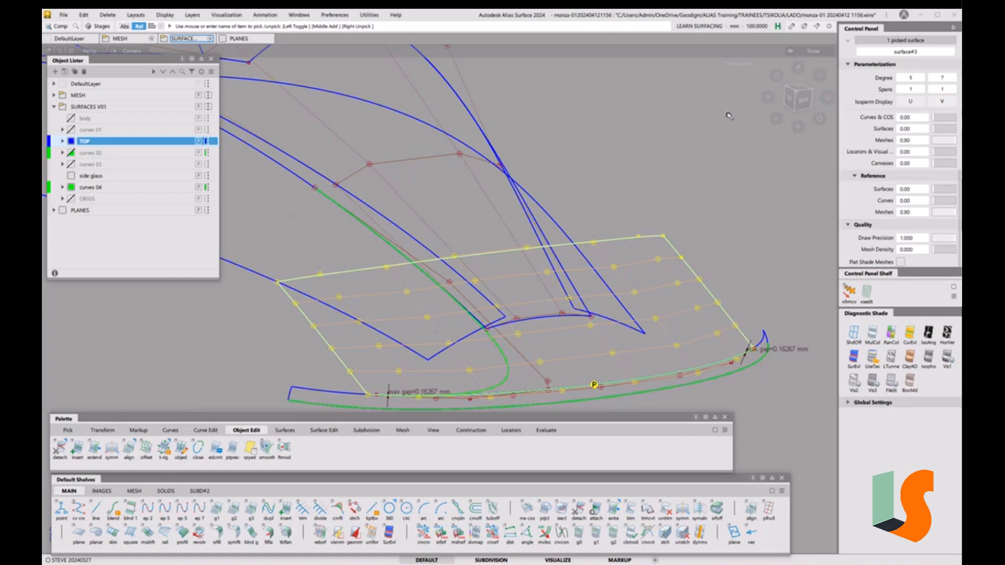
# Try U degree 4 in the Parameterization Editor, then cancel to keep degree 5×7
pyautogui.moveTo(591, 216)
pyautogui.keyDown('alt'); pyautogui.keyDown('shift'); pyautogui.mouseDown()
pyautogui.moveTo(630, 231)
pyautogui.moveTo(619, 206)
pyautogui.moveTo(595, 228)
pyautogui.mouseUp(); pyautogui.keyUp('shift'); pyautogui.keyUp('alt')
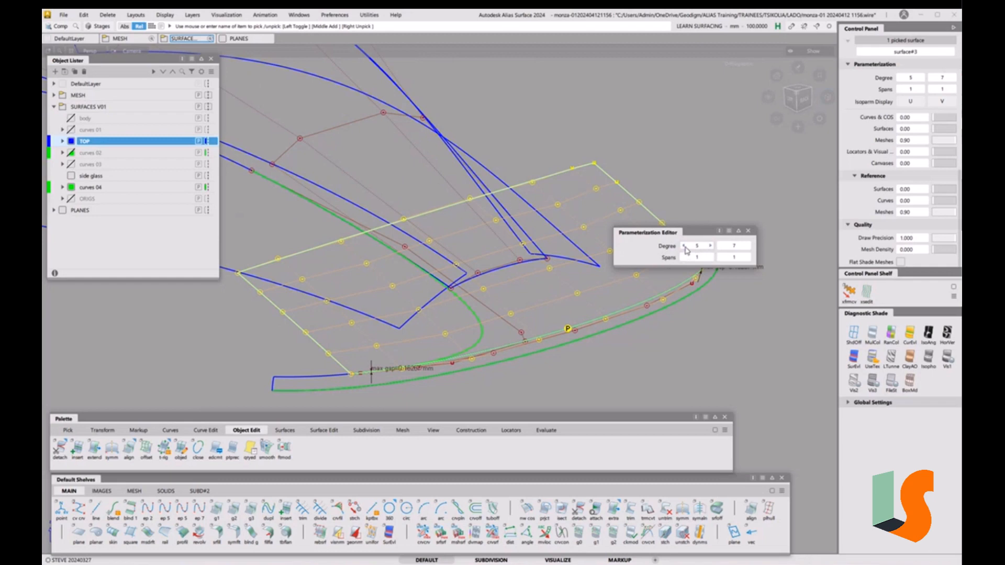
pyautogui.click(684, 246)
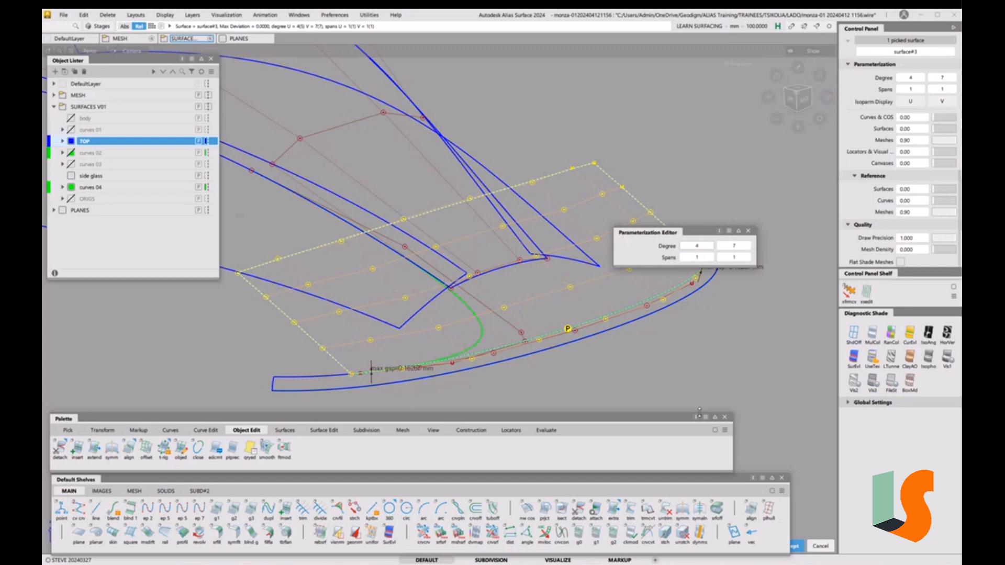
pyautogui.click(750, 234)
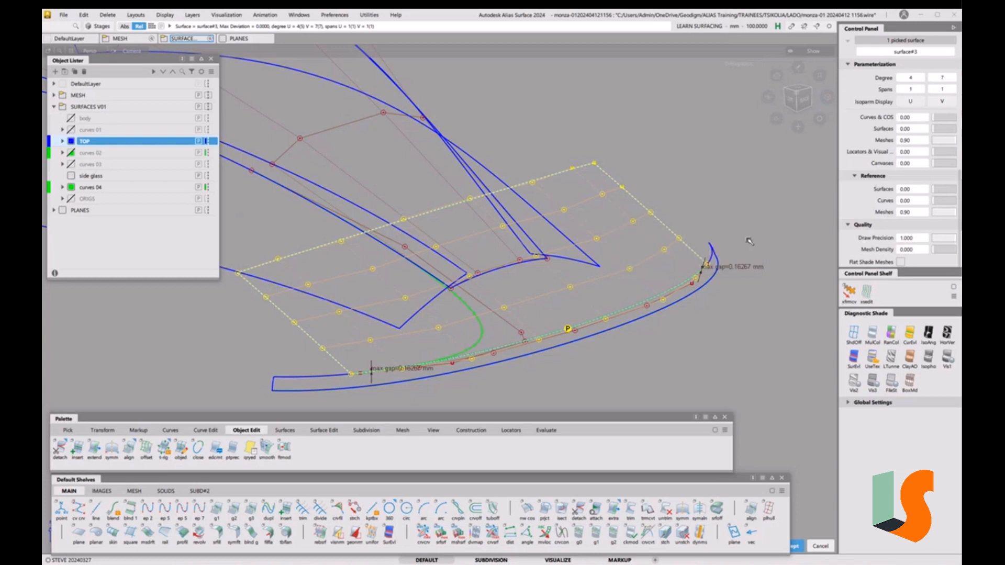
pyautogui.click(821, 546)
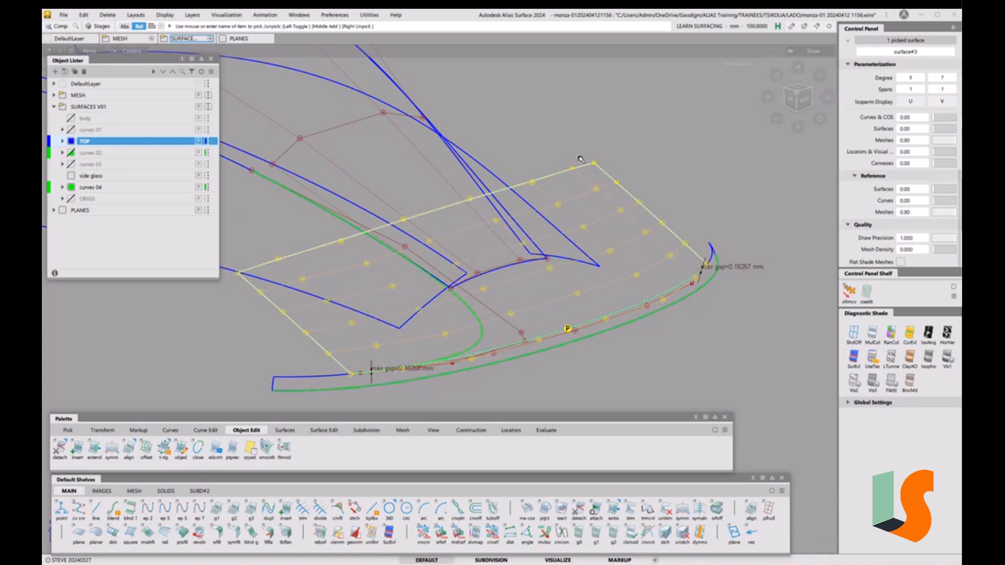
# Repick the roof surface and delete its Align construction history
pyautogui.moveTo(573, 170); pyautogui.dragTo(589, 174)
pyautogui.hotkey('alt', 'shift', 'd')
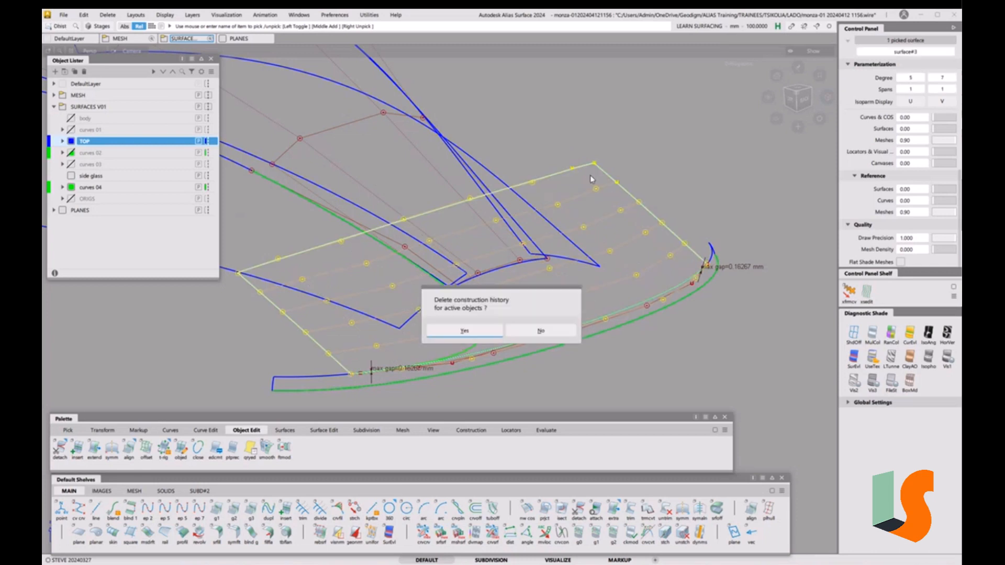
pyautogui.click(479, 335)
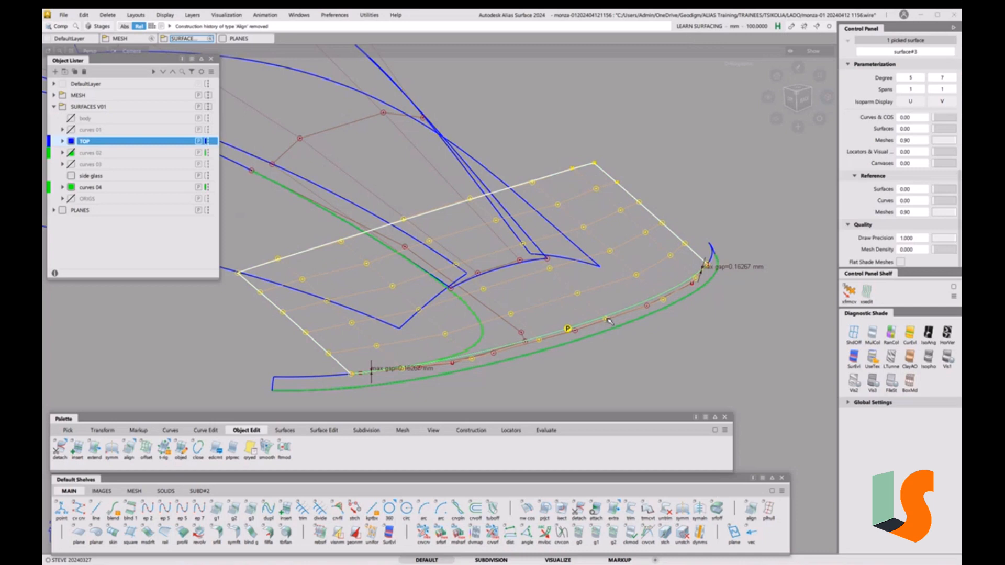
pyautogui.click(653, 226)
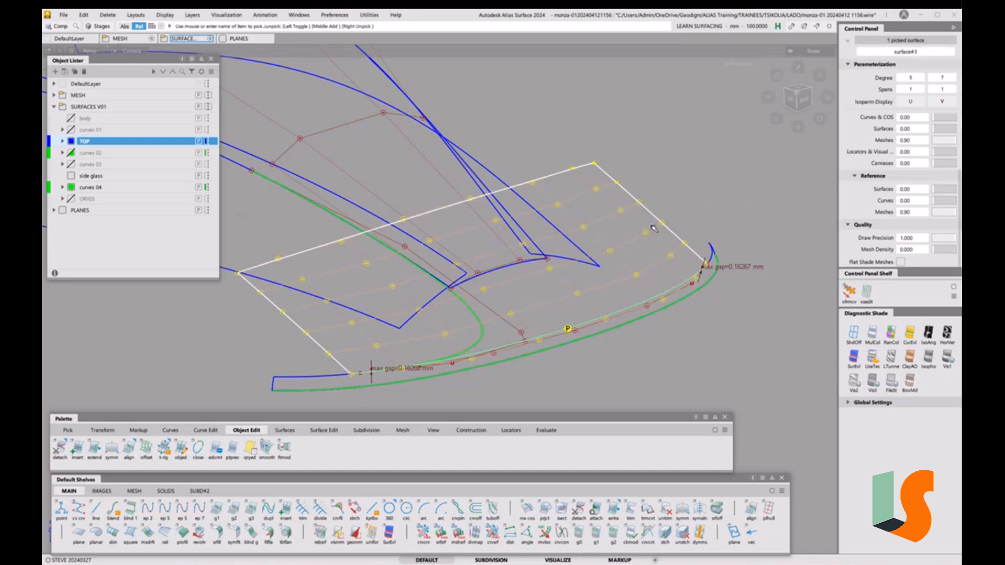
pyautogui.hotkey('ctrl', 'p')
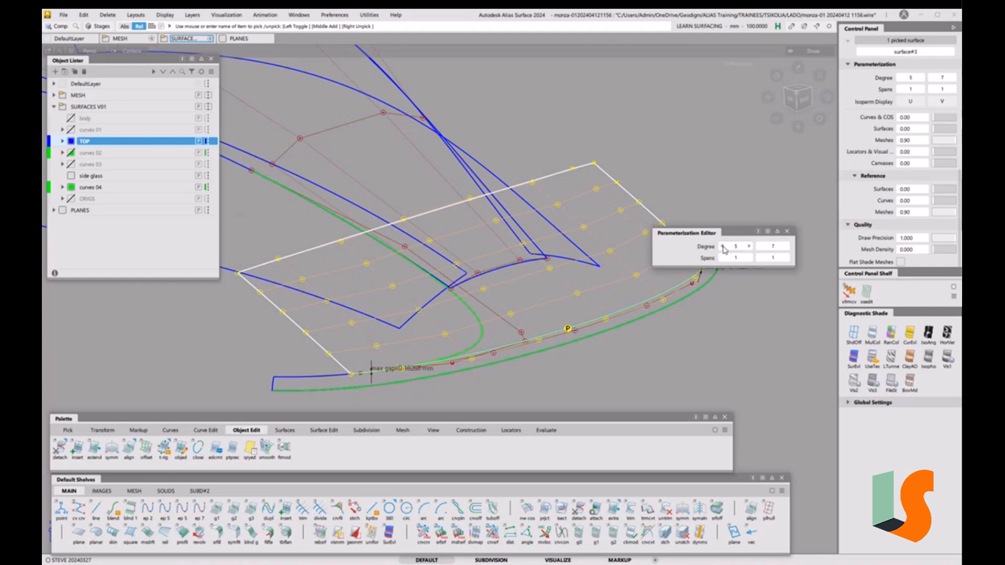
pyautogui.click(722, 246)
pyautogui.click(723, 246)
pyautogui.click(723, 247)
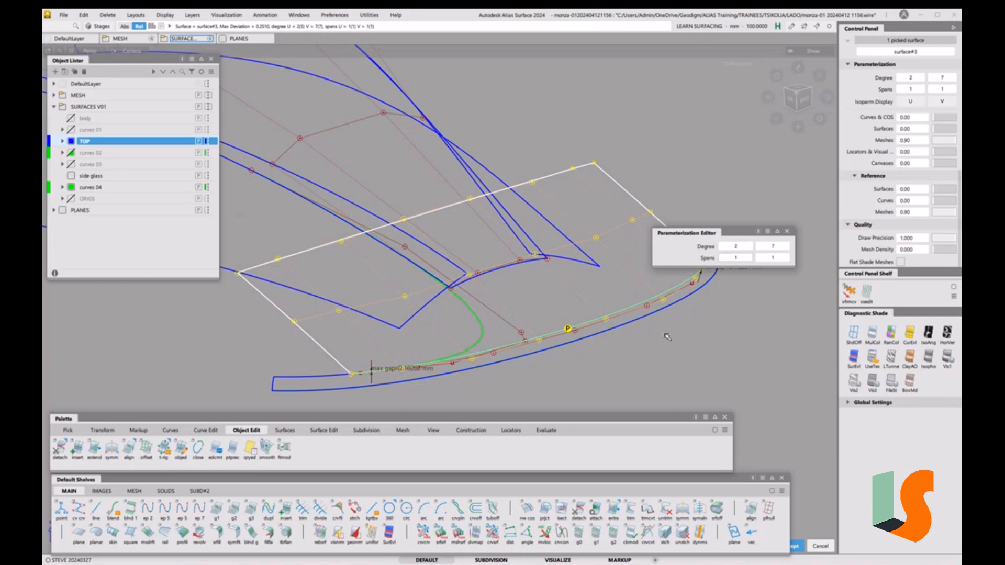
pyautogui.press('Escape')
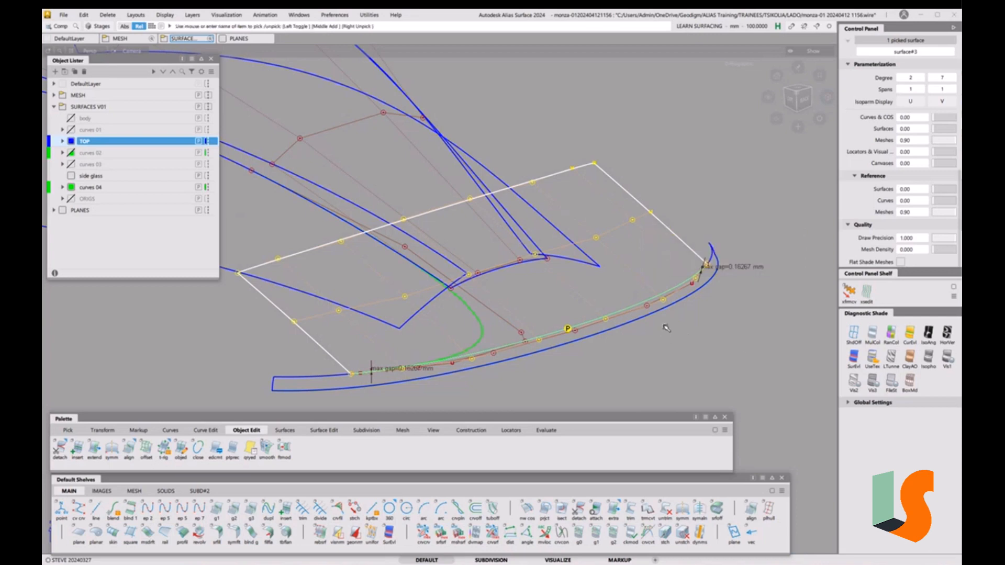
pyautogui.keyDown('ctrl'); pyautogui.keyDown('shift'); pyautogui.moveTo(658, 347); pyautogui.dragTo(662, 283); pyautogui.keyUp('shift'); pyautogui.keyUp('ctrl')
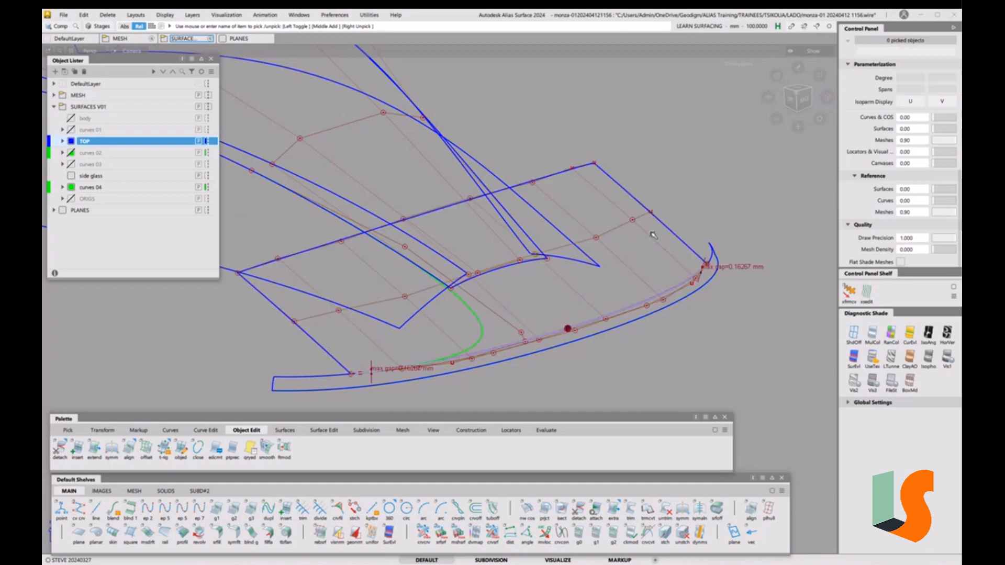
pyautogui.keyDown('alt'); pyautogui.keyDown('shift'); pyautogui.moveTo(653, 235); pyautogui.dragTo(643, 271); pyautogui.keyUp('shift'); pyautogui.keyUp('alt')
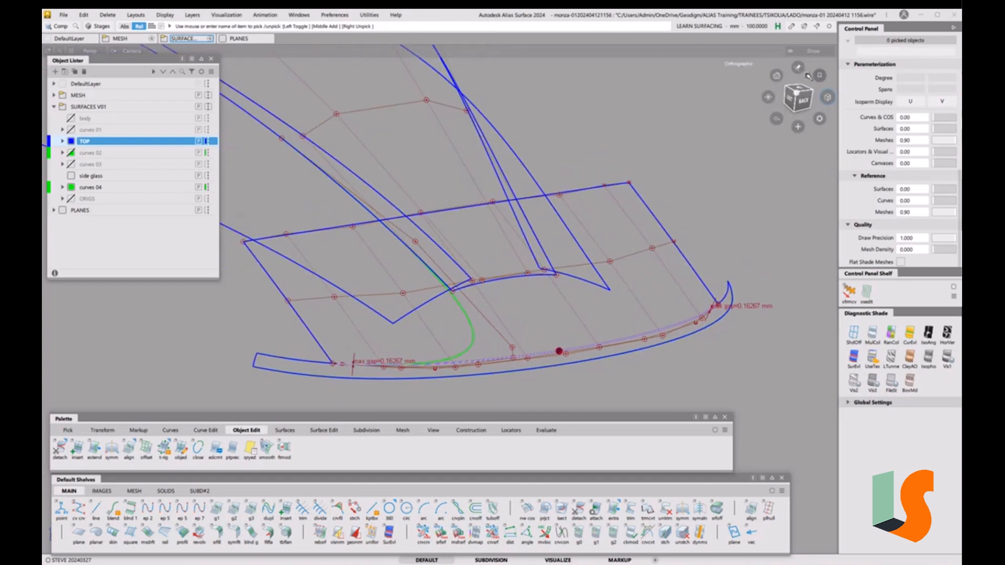
pyautogui.click(800, 89)
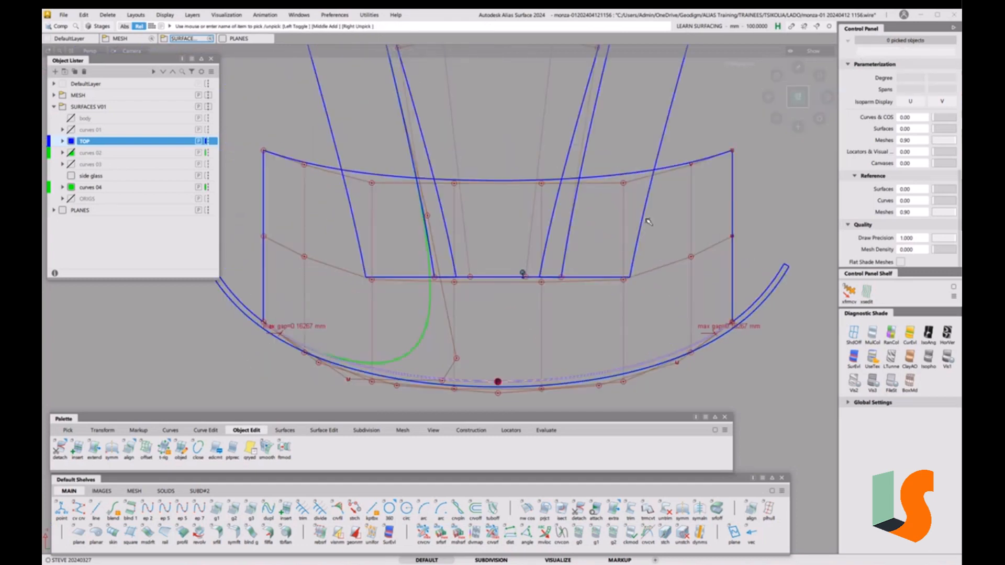
pyautogui.keyDown('alt'); pyautogui.keyDown('shift'); pyautogui.moveTo(646, 224); pyautogui.dragTo(640, 175); pyautogui.keyUp('shift'); pyautogui.keyUp('alt')
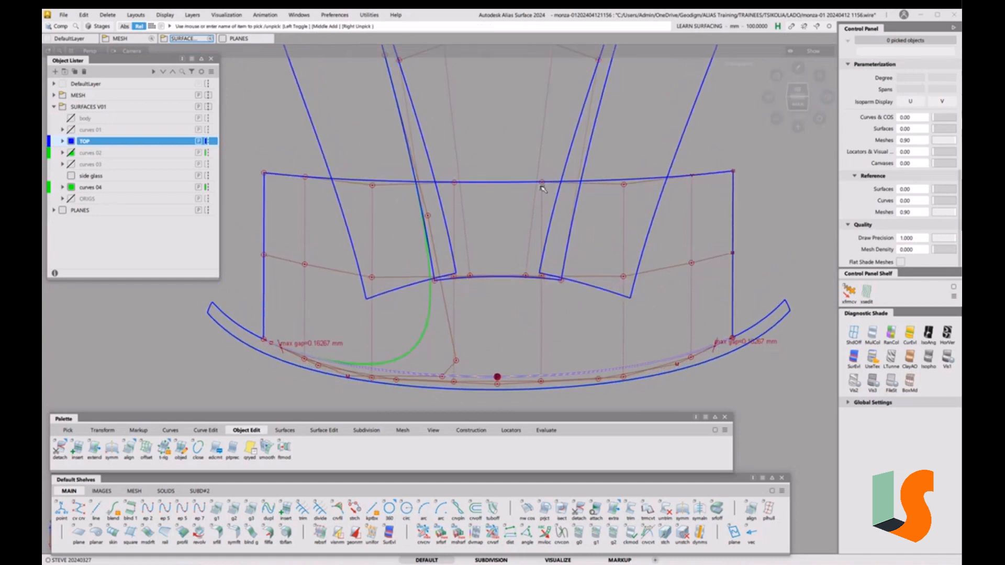
pyautogui.keyDown('alt'); pyautogui.keyDown('shift'); pyautogui.moveTo(445, 177); pyautogui.dragTo(474, 231); pyautogui.keyUp('shift'); pyautogui.keyUp('alt')
pyautogui.keyDown('alt'); pyautogui.keyDown('shift'); pyautogui.moveTo(474, 230); pyautogui.dragTo(496, 204, button='middle'); pyautogui.keyUp('shift'); pyautogui.keyUp('alt')
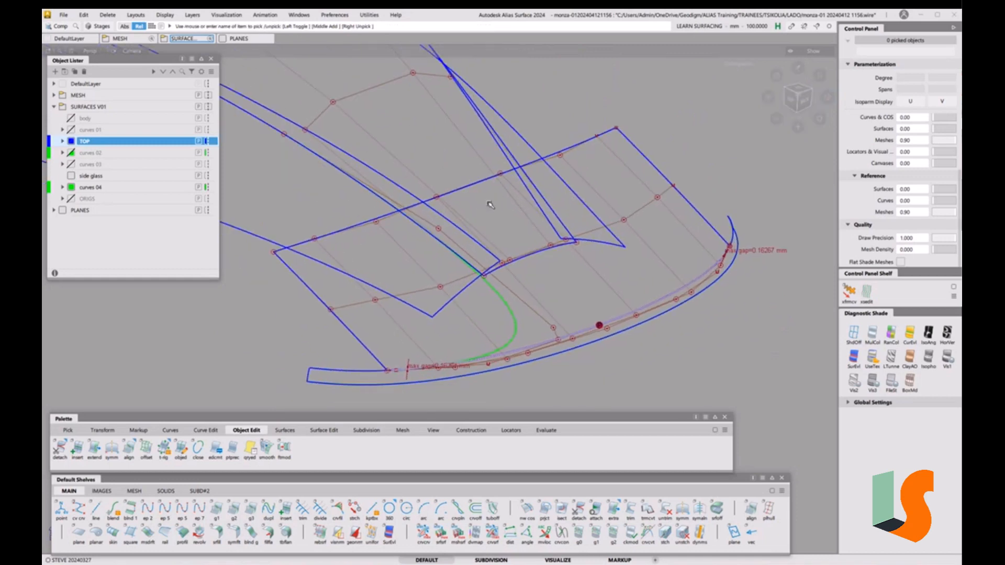
pyautogui.click(65, 18)
pyautogui.click(83, 95)
pyautogui.click(163, 300)
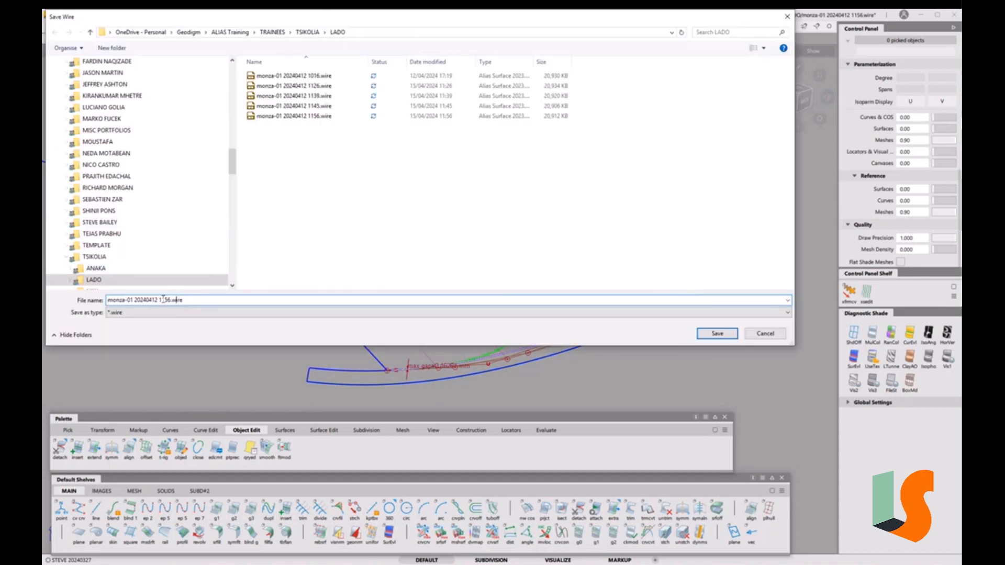
pyautogui.moveTo(163, 299); pyautogui.dragTo(229, 300)
pyautogui.write('210')
pyautogui.press('Return')
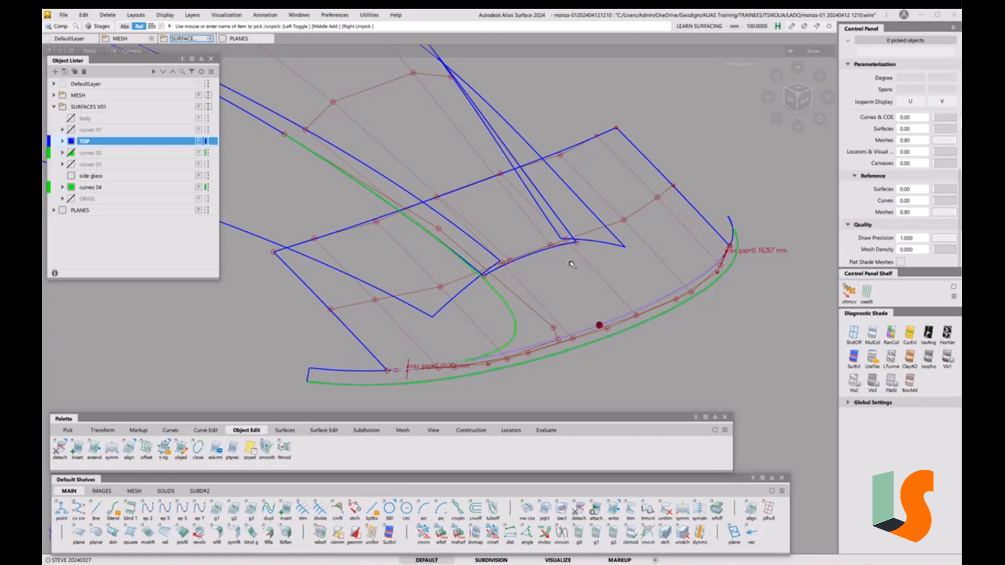
pyautogui.keyDown('alt'); pyautogui.keyDown('shift'); pyautogui.moveTo(569, 257); pyautogui.dragTo(583, 288); pyautogui.keyUp('shift'); pyautogui.keyUp('alt')
pyautogui.press('5')
pyautogui.keyDown('alt'); pyautogui.keyDown('shift'); pyautogui.moveTo(597, 304); pyautogui.dragTo(513, 192); pyautogui.keyUp('shift'); pyautogui.keyUp('alt')
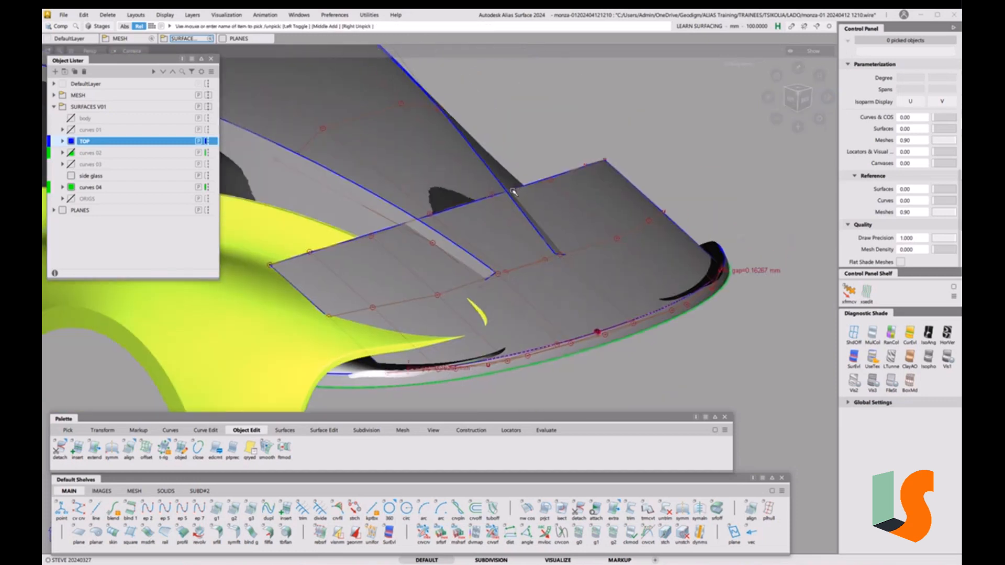
pyautogui.press('5')
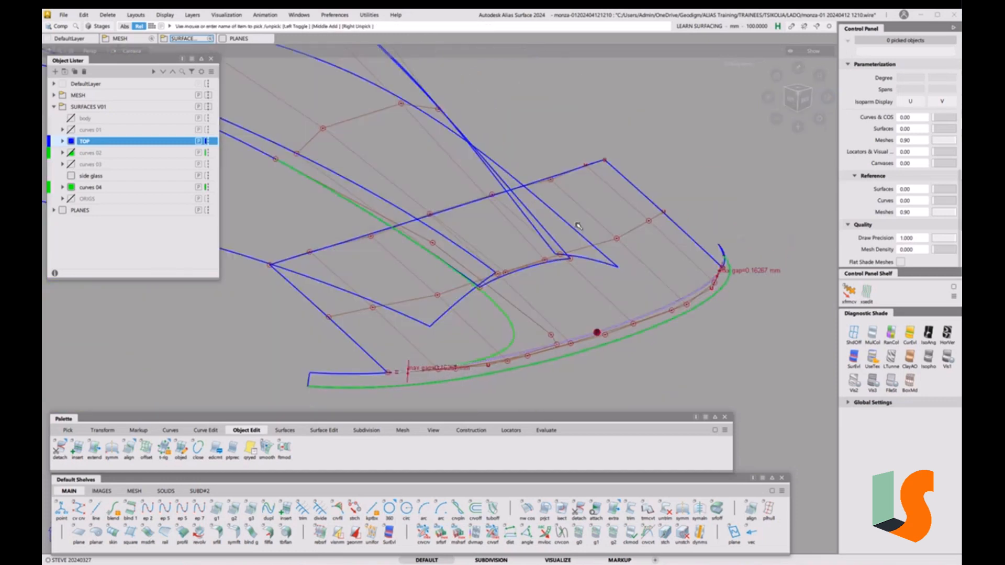
pyautogui.click(578, 226)
pyautogui.click(633, 284)
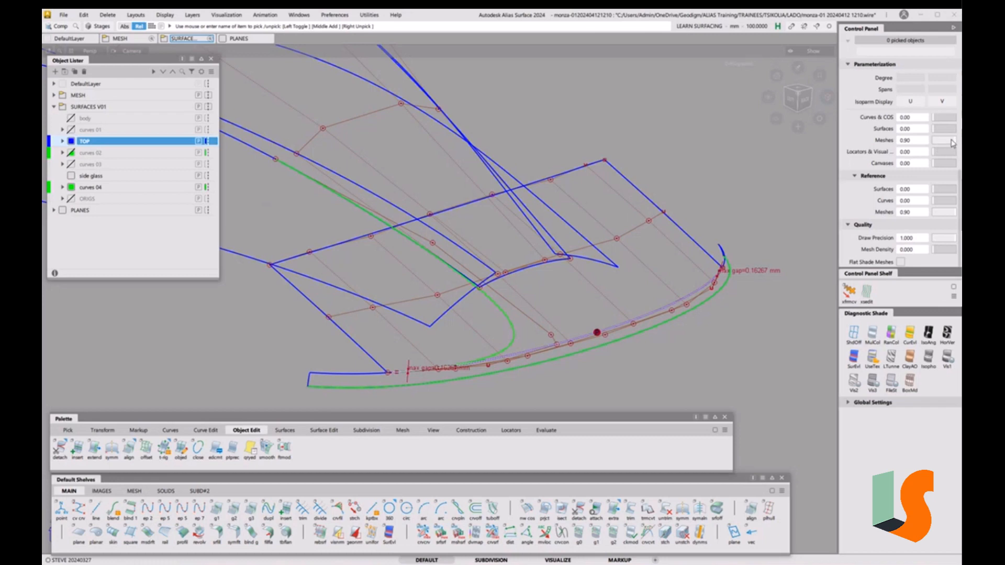
# Adjust reference mesh transparency from 0.15 up to 0.80 and raise mesh density
pyautogui.moveTo(950, 144); pyautogui.dragTo(926, 149)
pyautogui.moveTo(933, 148); pyautogui.dragTo(938, 143)
pyautogui.moveTo(933, 255); pyautogui.dragTo(955, 253)
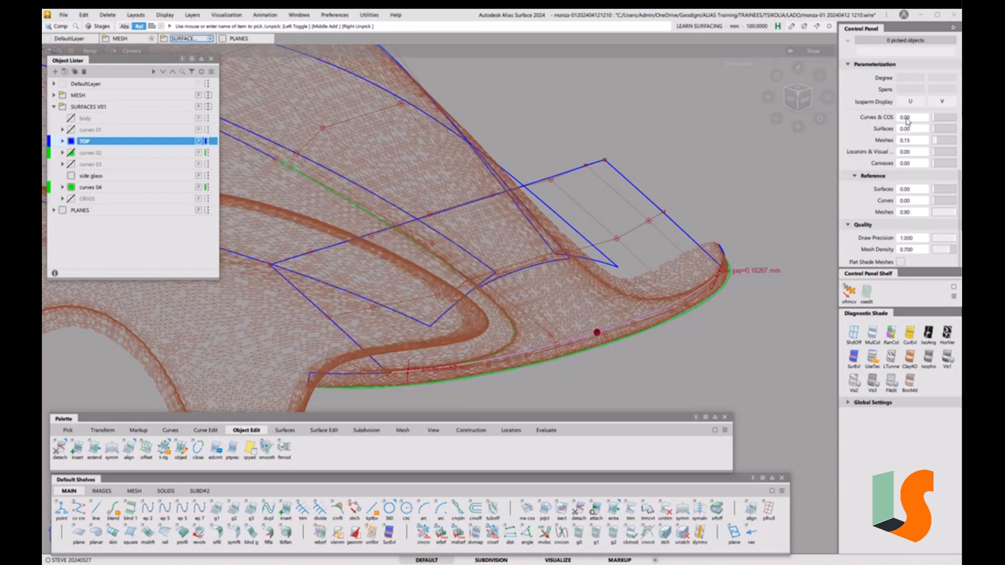
pyautogui.moveTo(943, 143); pyautogui.dragTo(953, 143)
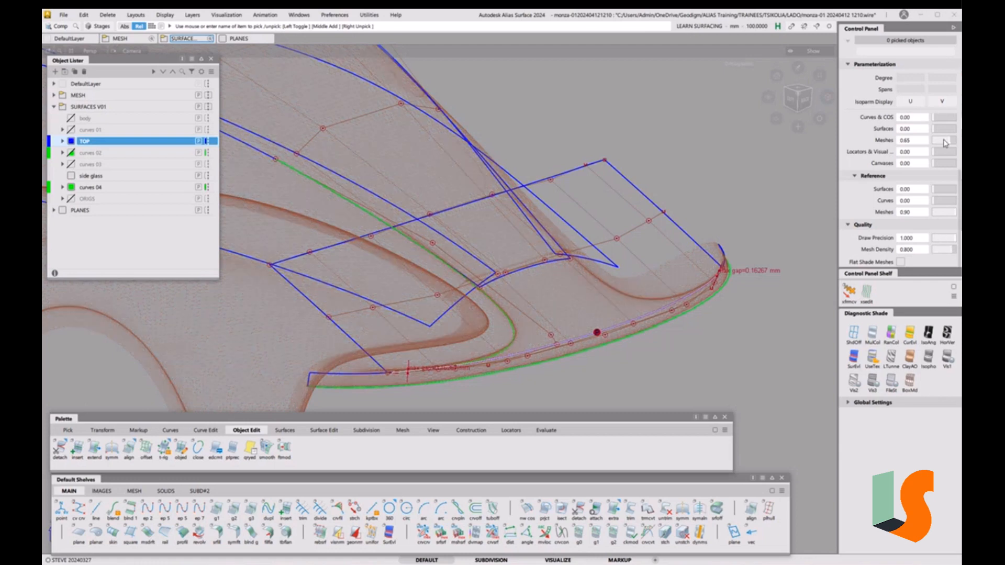
pyautogui.moveTo(945, 143); pyautogui.dragTo(957, 143)
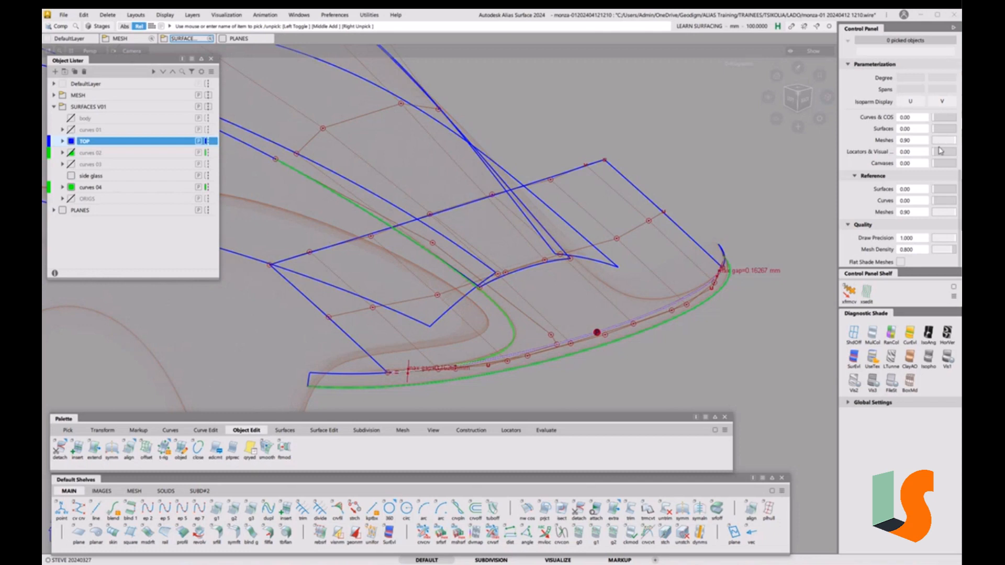
# Set mesh transparency to 1.00, compare mesh visibility, and keep 1.00
pyautogui.scroll(3, 893, 128)
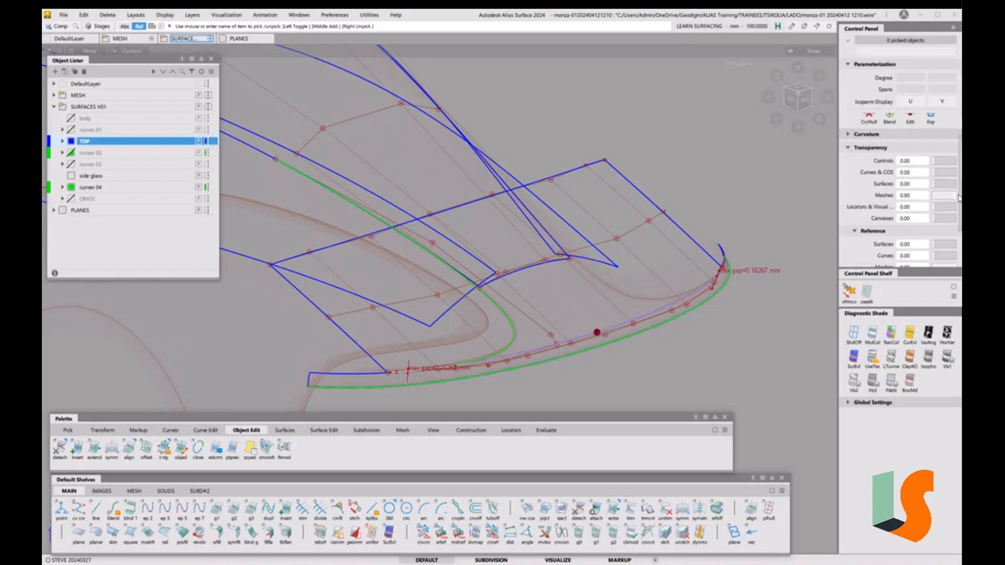
pyautogui.click(907, 196)
pyautogui.press('Return')
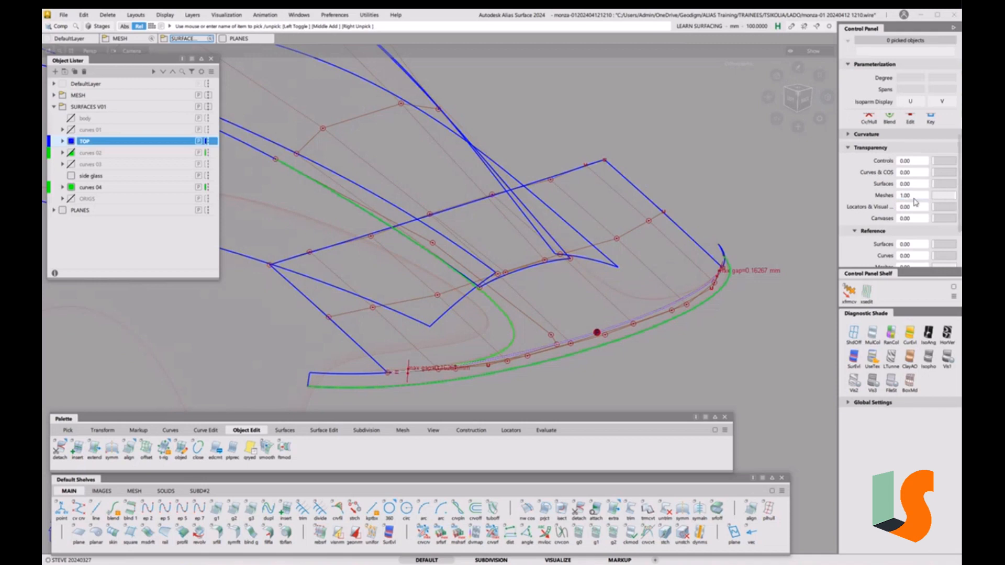
pyautogui.click(915, 197)
pyautogui.moveTo(952, 195); pyautogui.dragTo(955, 198)
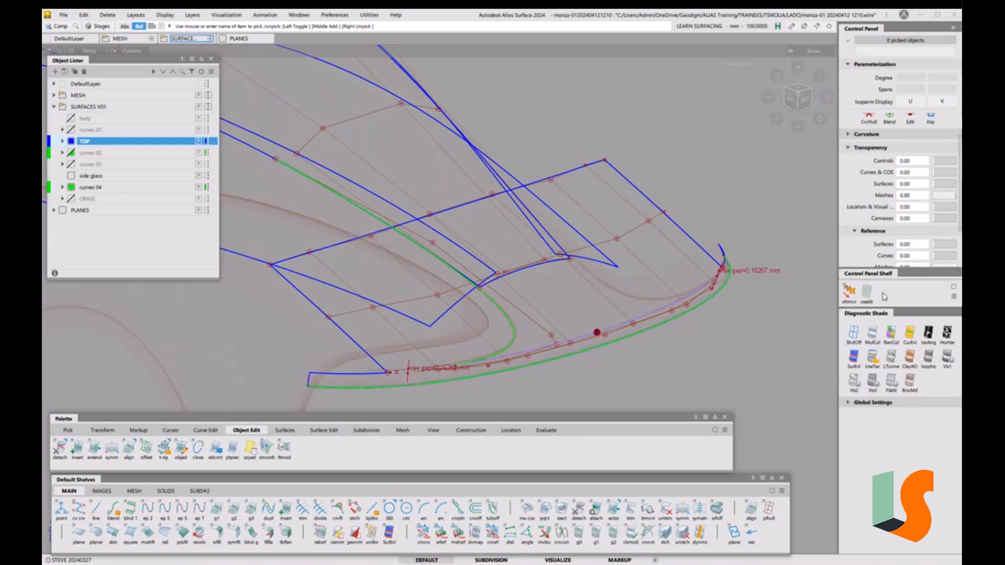
pyautogui.scroll(-1, 849, 239)
pyautogui.scroll(-2, 888, 209)
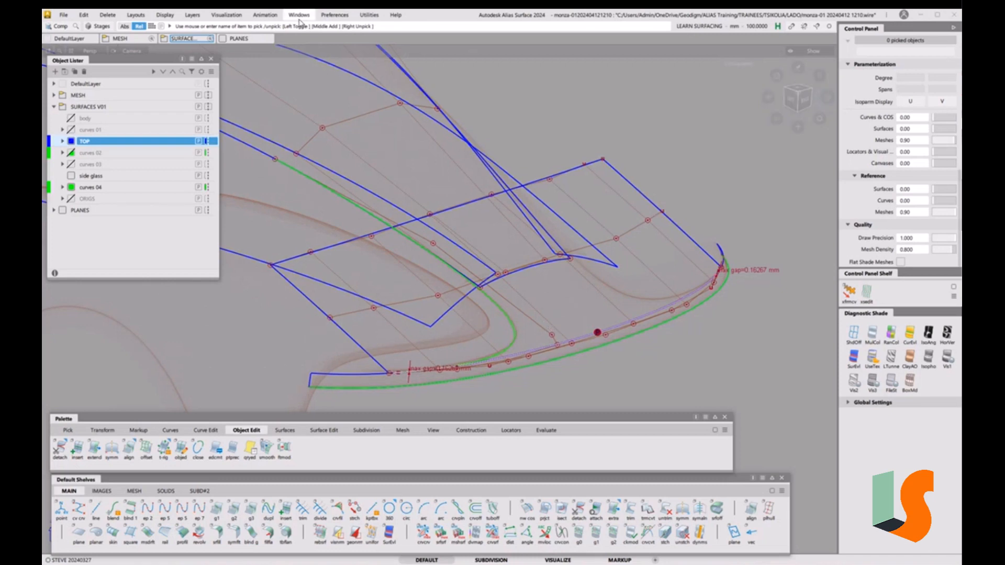
# Turn on Y-axis-aligned cross sections in the Cross Section Editor and orbit to view them
pyautogui.click(299, 15)
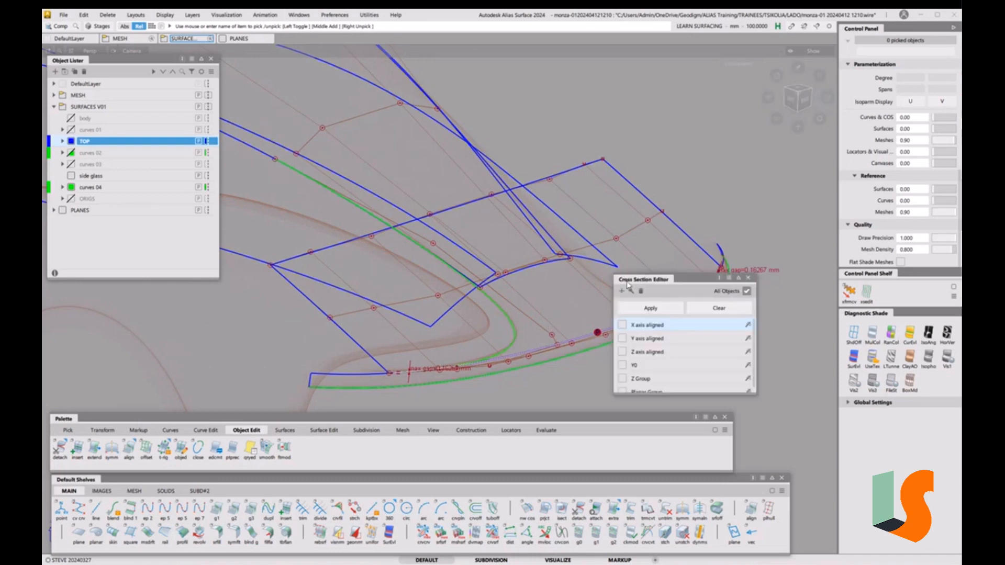
pyautogui.click(622, 339)
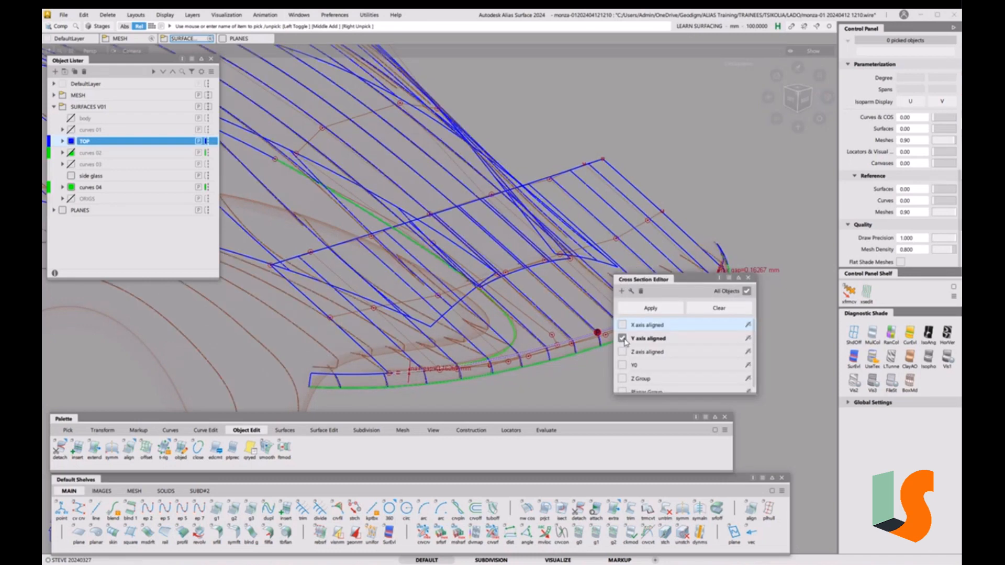
pyautogui.click(748, 278)
pyautogui.keyDown('alt'); pyautogui.keyDown('shift'); pyautogui.moveTo(483, 268); pyautogui.dragTo(529, 184); pyautogui.keyUp('shift'); pyautogui.keyUp('alt')
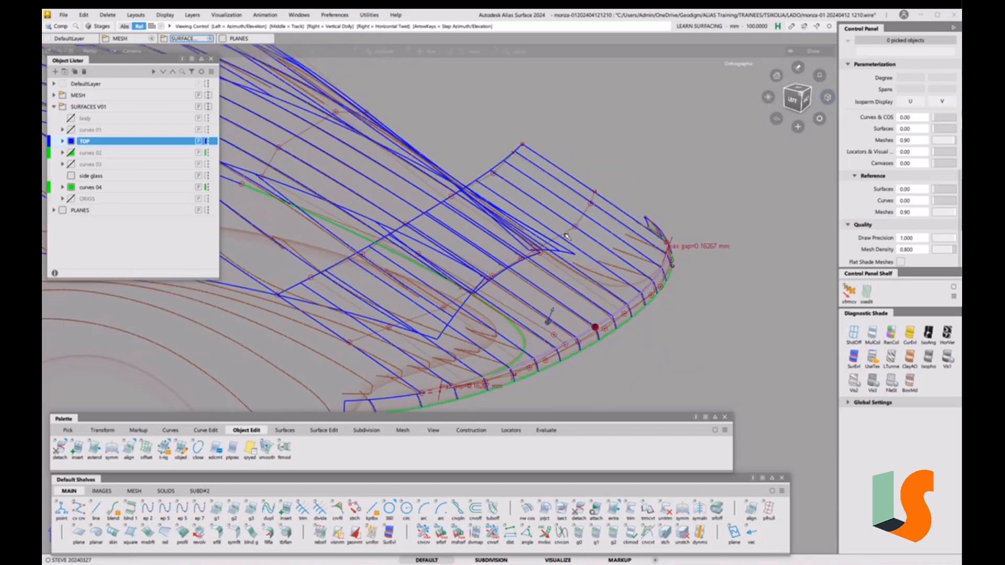
pyautogui.moveTo(434, 221)
pyautogui.keyDown('alt'); pyautogui.keyDown('shift'); pyautogui.mouseDown()
pyautogui.moveTo(452, 207)
pyautogui.moveTo(594, 213)
pyautogui.moveTo(558, 232)
pyautogui.moveTo(566, 252)
pyautogui.moveTo(547, 264)
pyautogui.mouseUp(); pyautogui.keyUp('shift'); pyautogui.keyUp('alt')
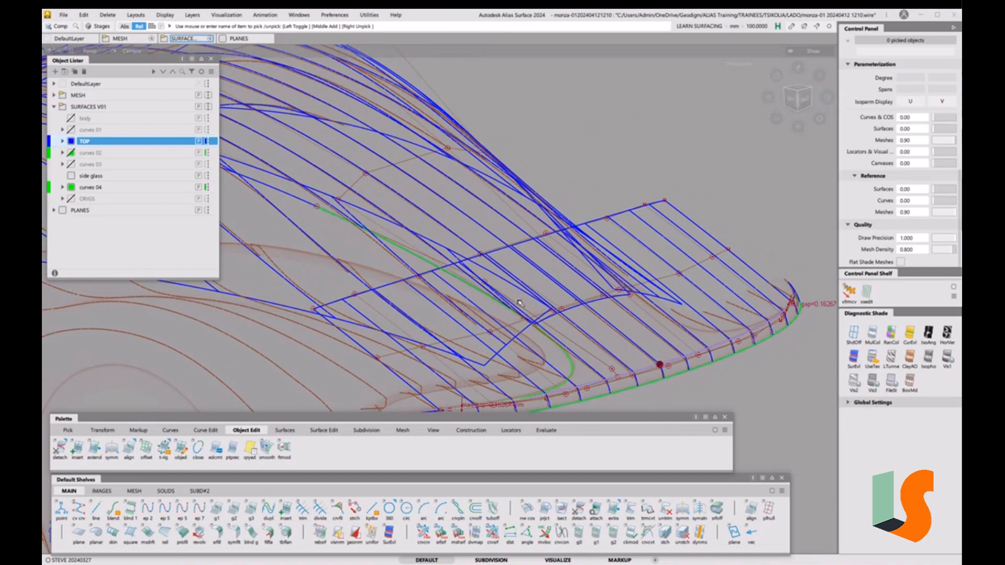
# Orbit toward the roof and start extending the roof band's upper edge
pyautogui.hotkey('shift', 'alt')
pyautogui.keyDown('alt'); pyautogui.keyDown('shift'); pyautogui.moveTo(486, 269); pyautogui.dragTo(490, 248); pyautogui.keyUp('shift'); pyautogui.keyUp('alt')
pyautogui.keyDown('alt'); pyautogui.keyDown('shift'); pyautogui.moveTo(490, 248); pyautogui.dragTo(518, 254, button='right'); pyautogui.keyUp('shift'); pyautogui.keyUp('alt')
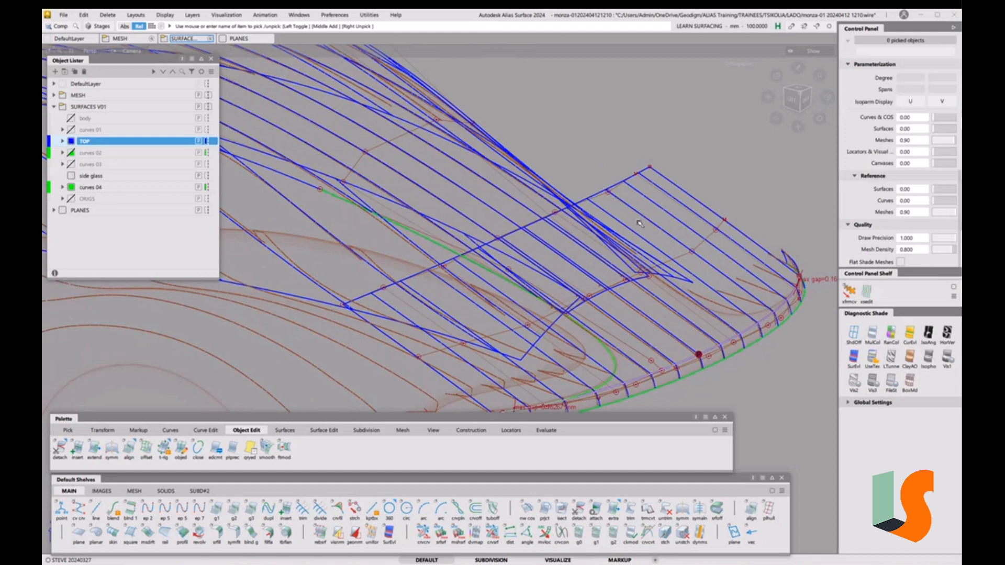
pyautogui.click(614, 511)
pyautogui.click(523, 225)
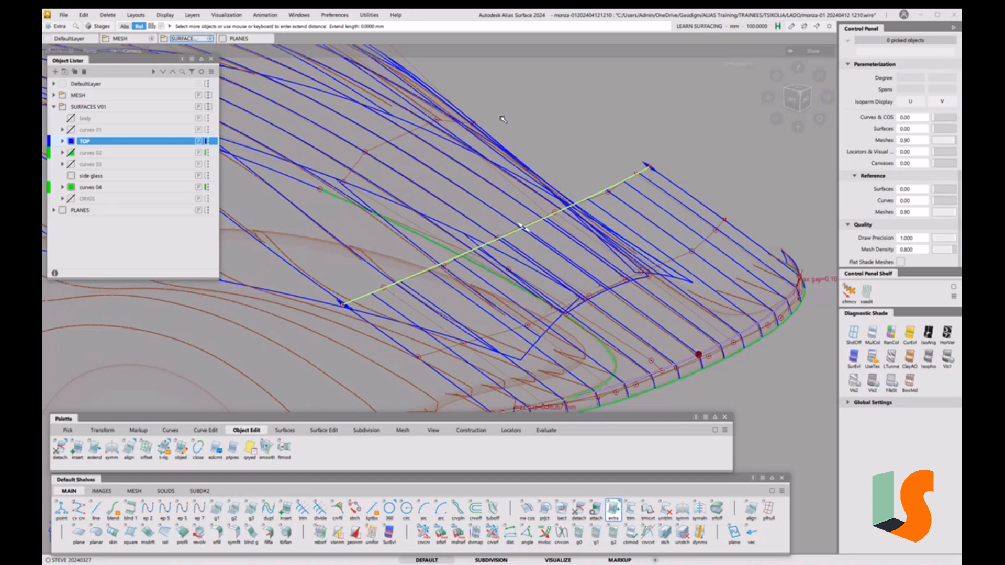
# Drag the roof band's upper edge outward to extend the surface by about 451 mm
pyautogui.keyDown('alt'); pyautogui.keyDown('shift'); pyautogui.moveTo(501, 119); pyautogui.dragTo(578, 168); pyautogui.keyUp('shift'); pyautogui.keyUp('alt')
pyautogui.keyDown('alt'); pyautogui.keyDown('shift'); pyautogui.moveTo(579, 168); pyautogui.dragTo(514, 150, button='middle'); pyautogui.keyUp('shift'); pyautogui.keyUp('alt')
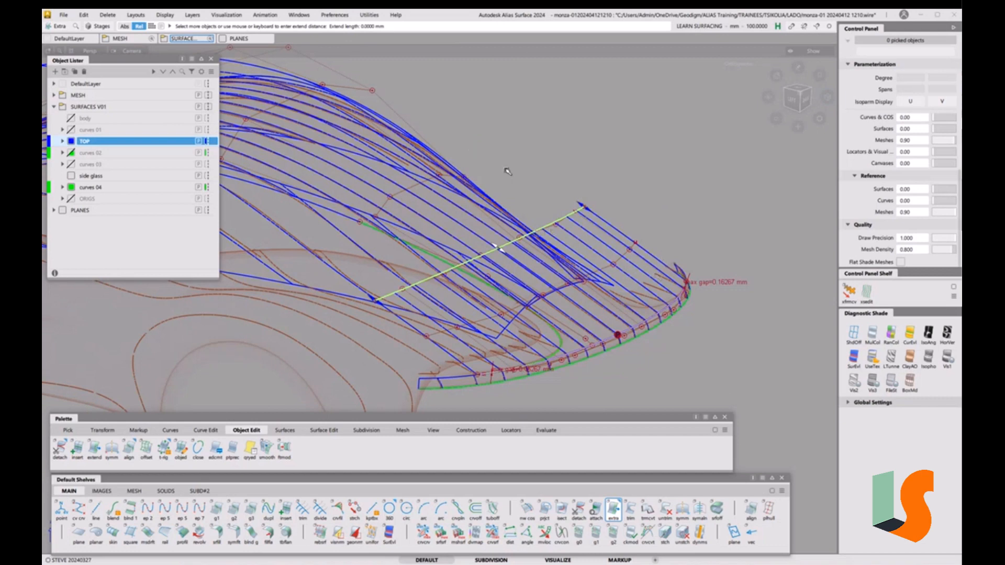
pyautogui.moveTo(722, 203); pyautogui.dragTo(599, 160)
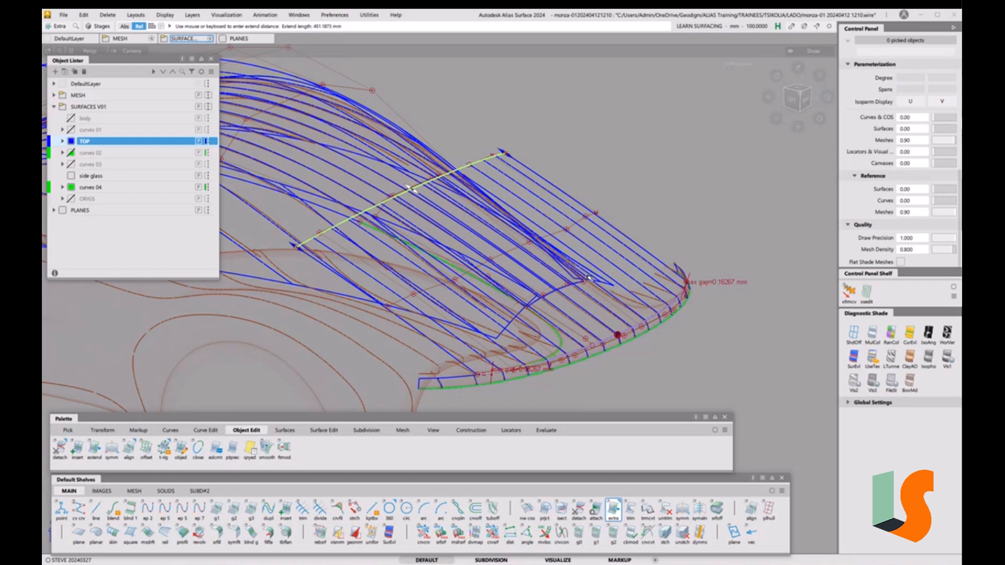
pyautogui.keyDown('ctrl'); pyautogui.keyDown('shift'); pyautogui.moveTo(567, 216); pyautogui.dragTo(612, 235); pyautogui.keyUp('shift'); pyautogui.keyUp('ctrl')
# Try lowering the roof surface's degree from 2 to 1, then undo it
pyautogui.hotkey('ctrl', 'd')
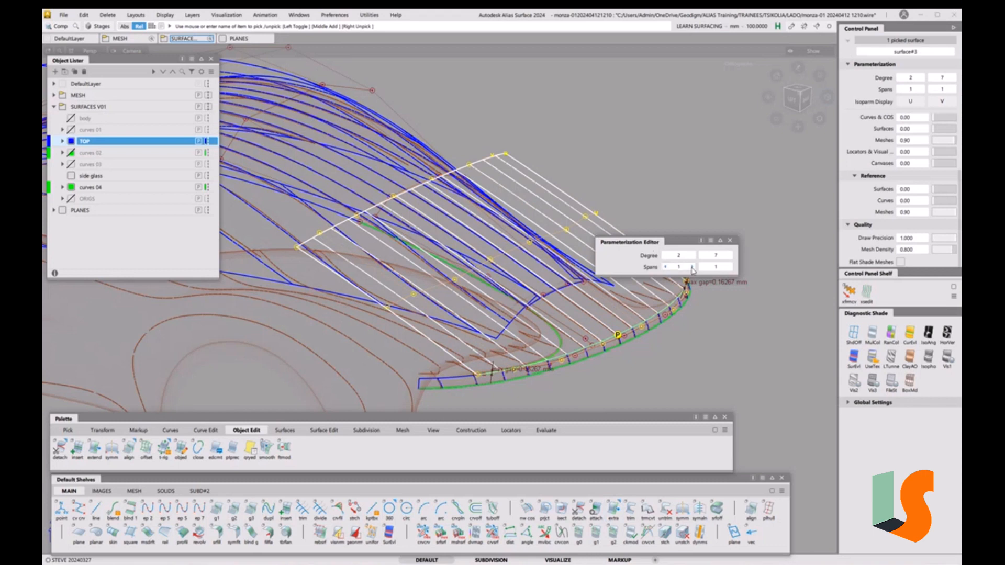
pyautogui.click(666, 256)
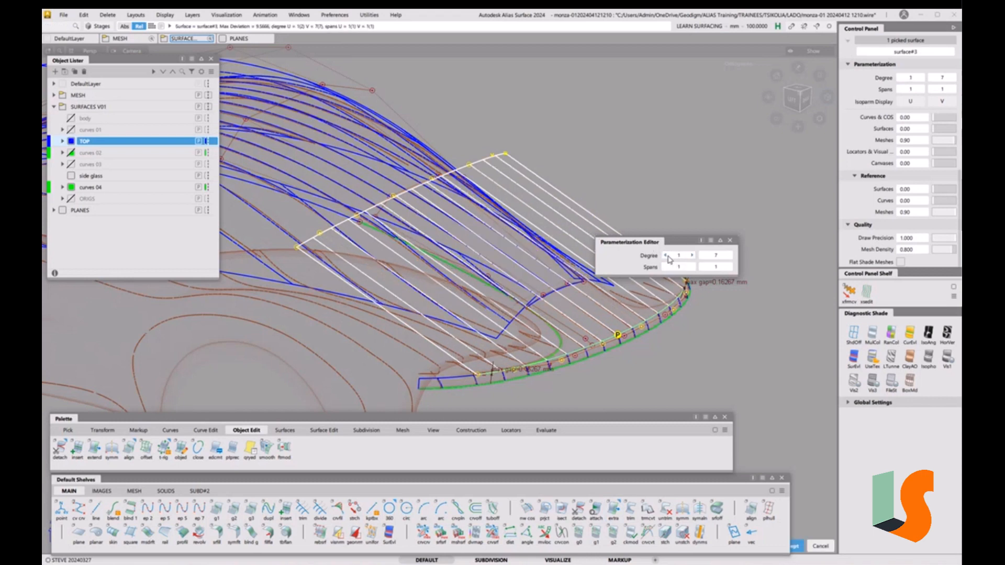
pyautogui.click(691, 217)
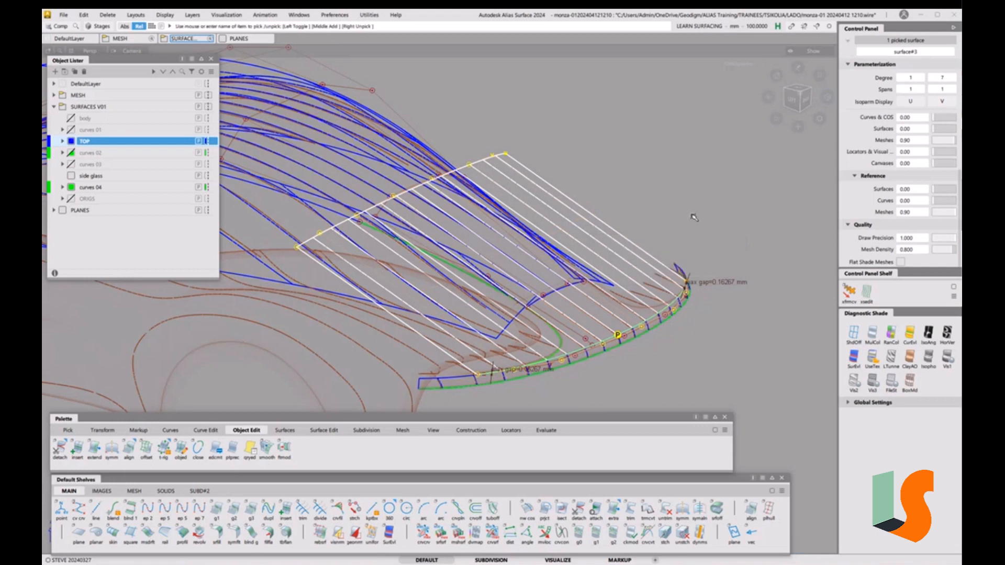
pyautogui.hotkey('ctrl', 'z')
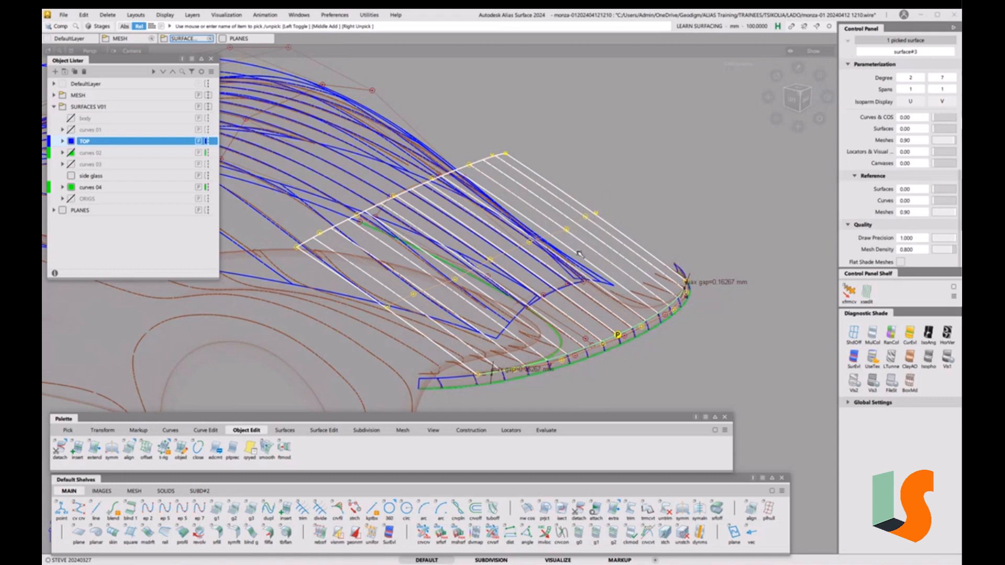
# Pick the green curve and add the large roof surface to the selection
pyautogui.click(597, 259)
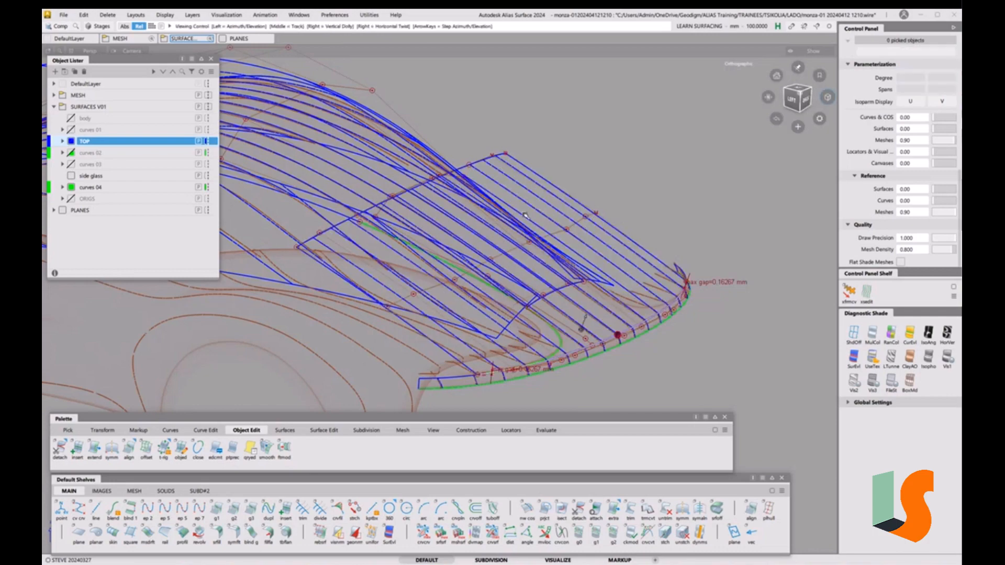
pyautogui.keyDown('alt'); pyautogui.keyDown('shift'); pyautogui.moveTo(589, 225); pyautogui.dragTo(547, 231); pyautogui.keyUp('shift'); pyautogui.keyUp('alt')
pyautogui.keyDown('alt'); pyautogui.keyDown('shift'); pyautogui.moveTo(547, 230); pyautogui.dragTo(425, 287, button='right'); pyautogui.keyUp('shift'); pyautogui.keyUp('alt')
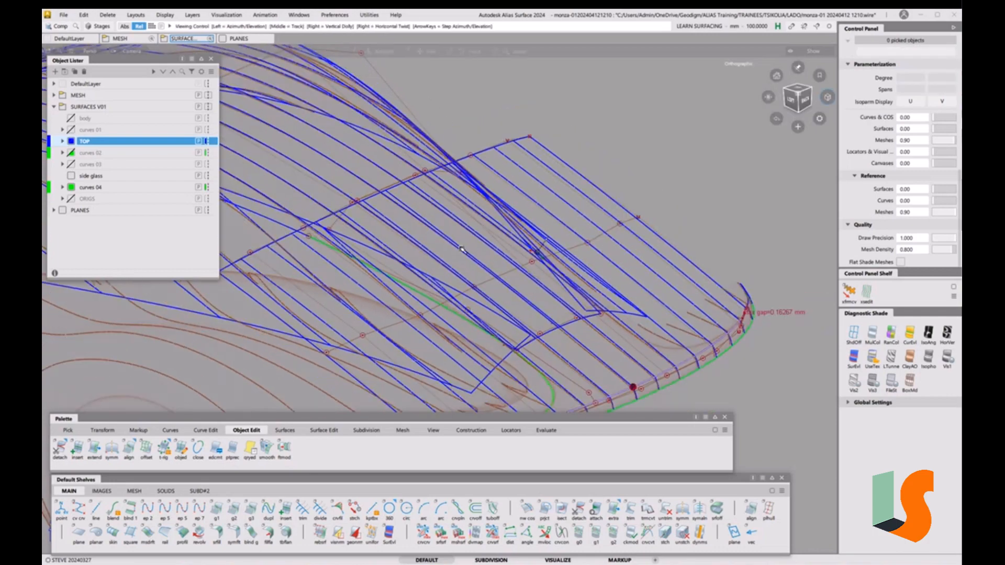
pyautogui.keyDown('alt'); pyautogui.keyDown('shift'); pyautogui.moveTo(425, 286); pyautogui.dragTo(498, 269, button='middle'); pyautogui.keyUp('shift'); pyautogui.keyUp('alt')
pyautogui.keyDown('ctrl'); pyautogui.keyDown('shift'); pyautogui.click(457, 246); pyautogui.keyUp('shift'); pyautogui.keyUp('ctrl')
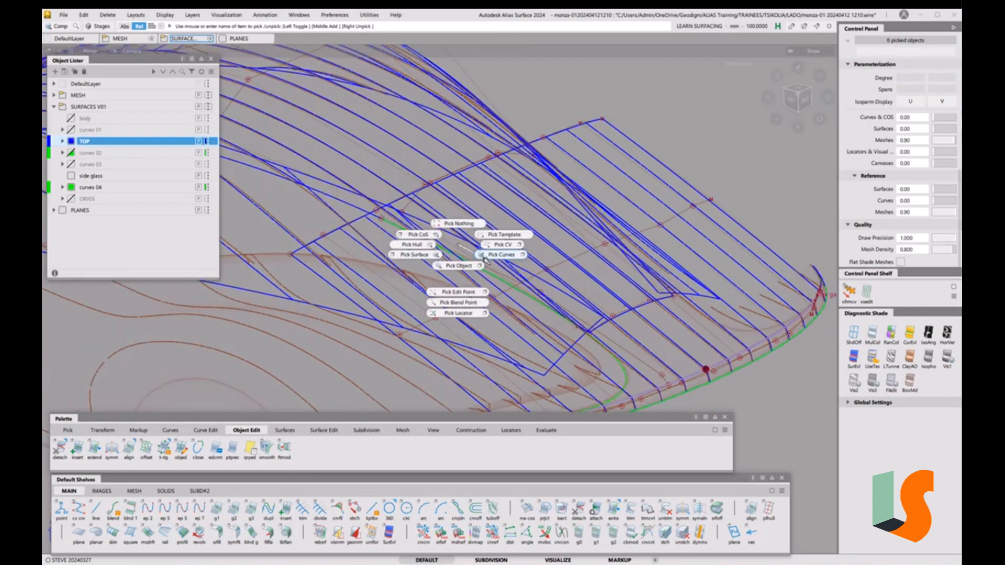
pyautogui.click(493, 277)
pyautogui.keyDown('ctrl'); pyautogui.keyDown('shift'); pyautogui.click(530, 220); pyautogui.keyUp('shift'); pyautogui.keyUp('ctrl')
pyautogui.keyDown('ctrl'); pyautogui.keyDown('shift'); pyautogui.moveTo(529, 220); pyautogui.dragTo(518, 224); pyautogui.keyUp('shift'); pyautogui.keyUp('ctrl')
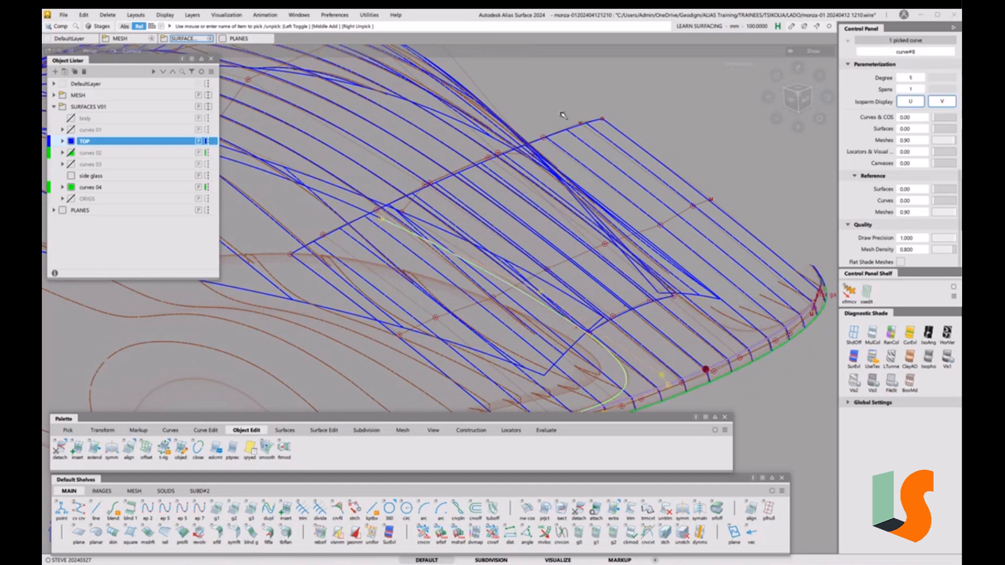
pyautogui.click(584, 146)
# Isolate the picked curve and roof surface and view them from the top
pyautogui.hotkey('alt', 'h')
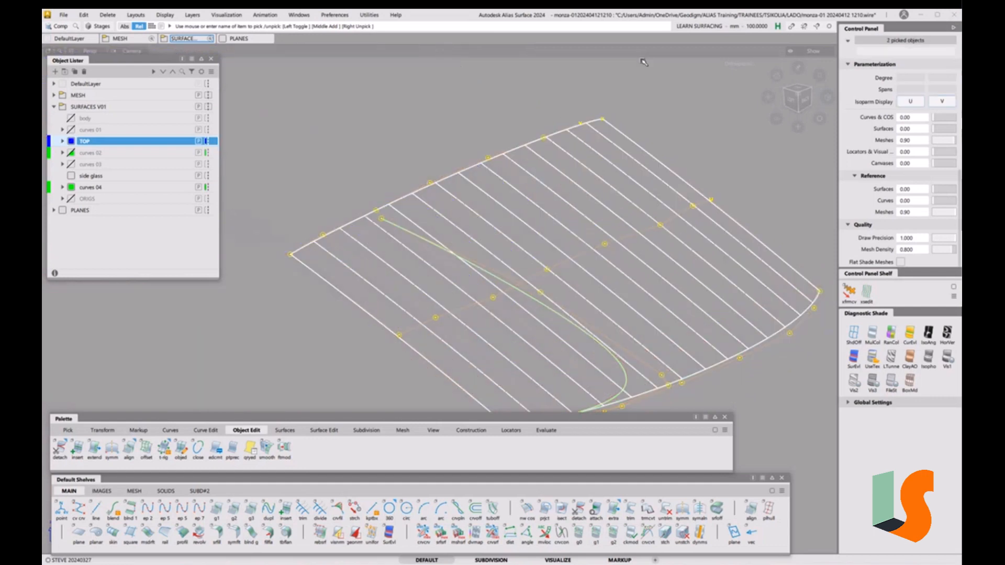
pyautogui.click(798, 88)
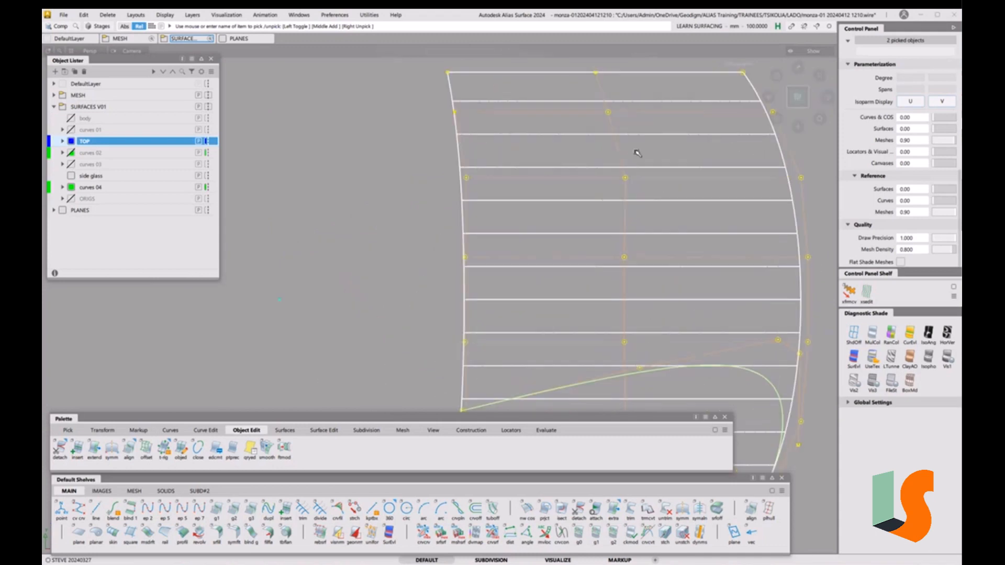
pyautogui.keyDown('alt'); pyautogui.keyDown('shift'); pyautogui.moveTo(481, 148); pyautogui.dragTo(478, 146, button='middle'); pyautogui.keyUp('shift'); pyautogui.keyUp('alt')
pyautogui.keyDown('ctrl'); pyautogui.keyDown('shift'); pyautogui.moveTo(442, 244); pyautogui.dragTo(446, 298); pyautogui.keyUp('shift'); pyautogui.keyUp('ctrl')
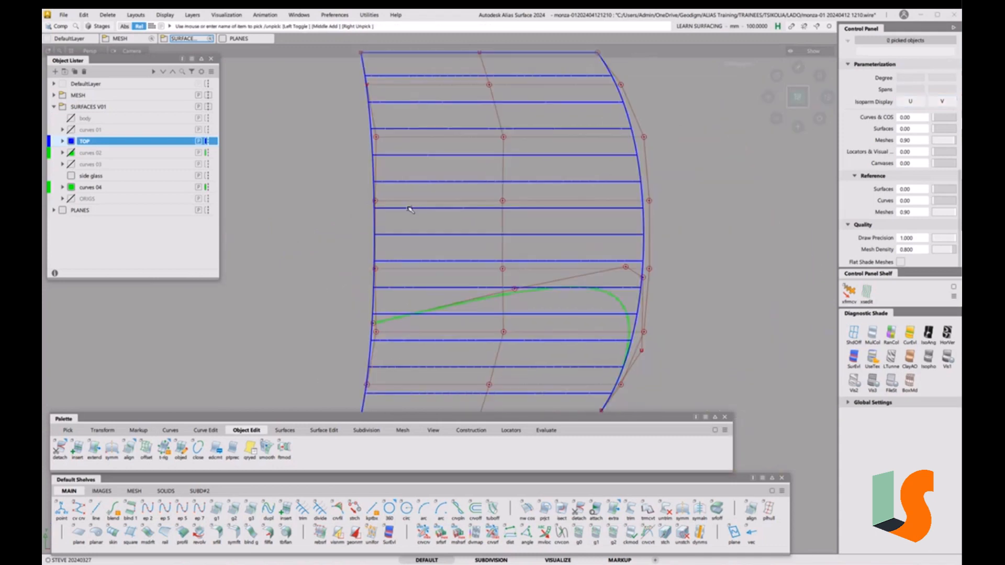
# Extend the roof surface's left edge further left by about 129.7 mm
pyautogui.press('e')
pyautogui.click(376, 228)
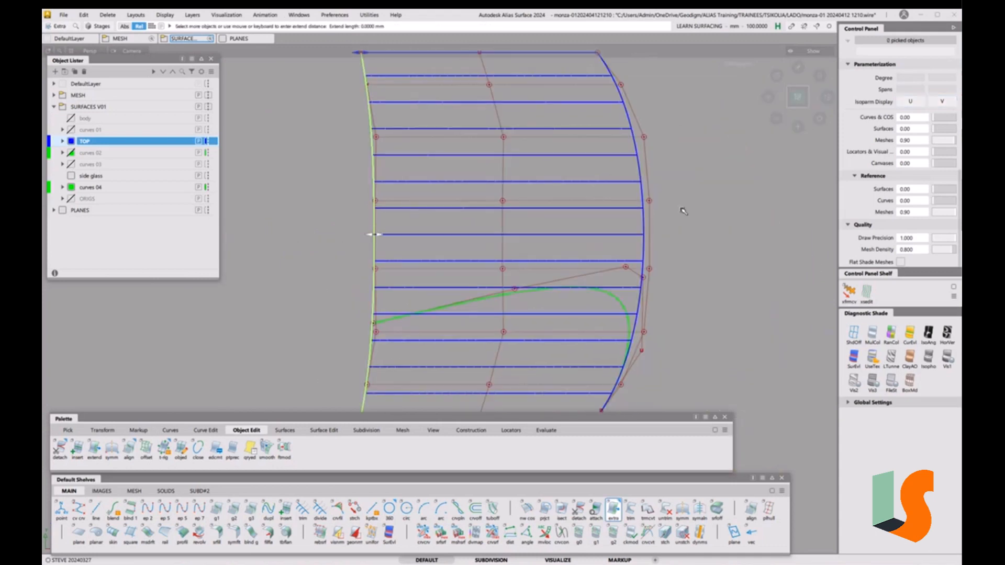
pyautogui.moveTo(771, 218); pyautogui.dragTo(695, 220)
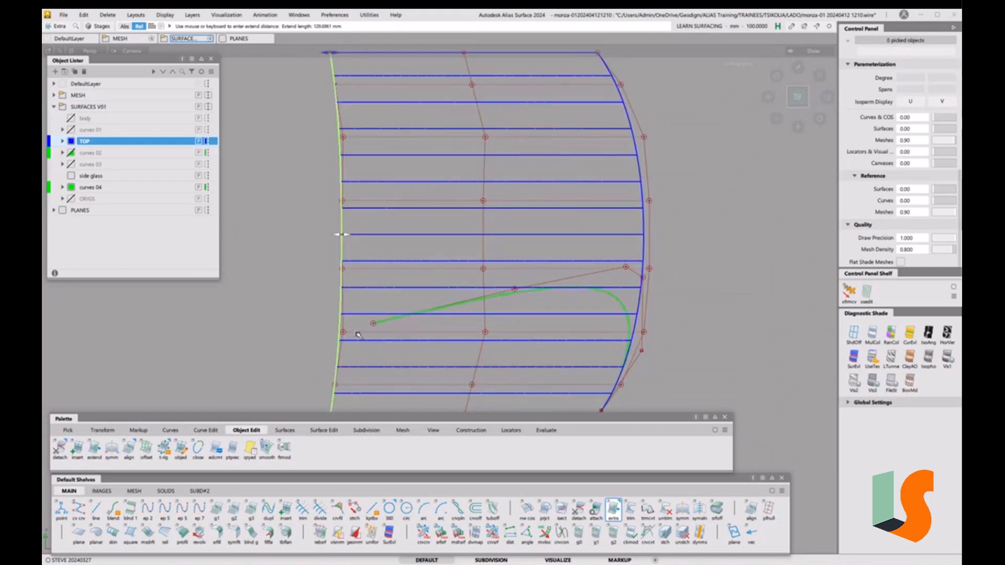
pyautogui.keyDown('alt'); pyautogui.keyDown('shift'); pyautogui.moveTo(377, 241); pyautogui.dragTo(379, 287, button='right'); pyautogui.keyUp('shift'); pyautogui.keyUp('alt')
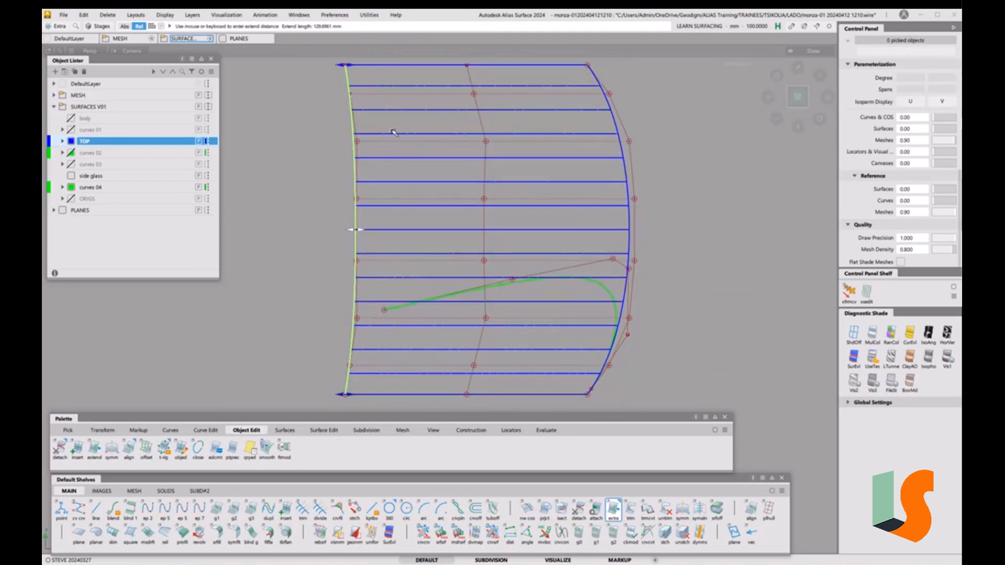
pyautogui.click(438, 219)
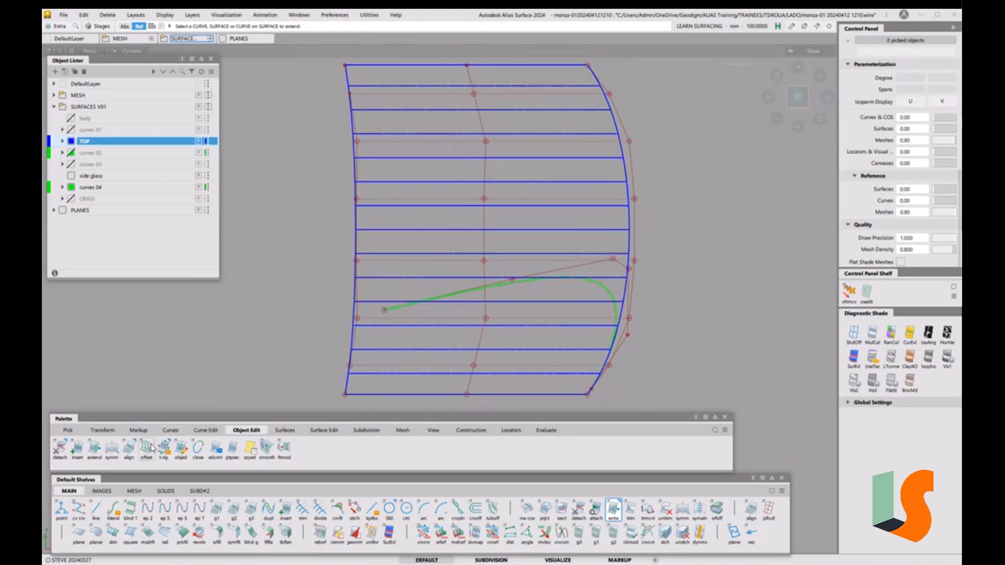
pyautogui.click(170, 430)
# Draw a two-CV vertical line from the green curve's end up to the top edge
pyautogui.click(59, 449)
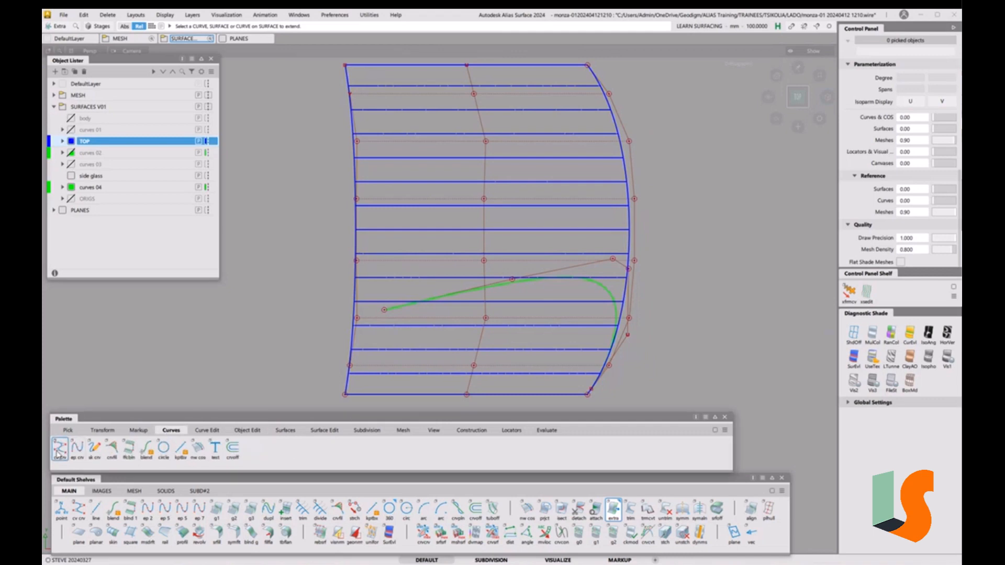
pyautogui.click(386, 309)
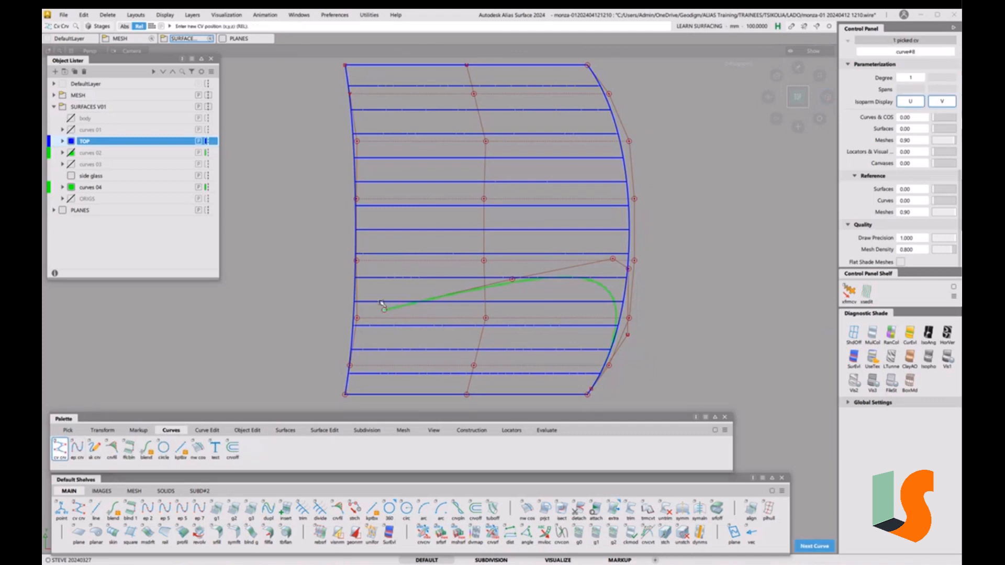
pyautogui.click(404, 64)
# Extend the vertical line about 382.6 mm downward past the surface's bottom edge
pyautogui.press('e')
pyautogui.click(385, 287)
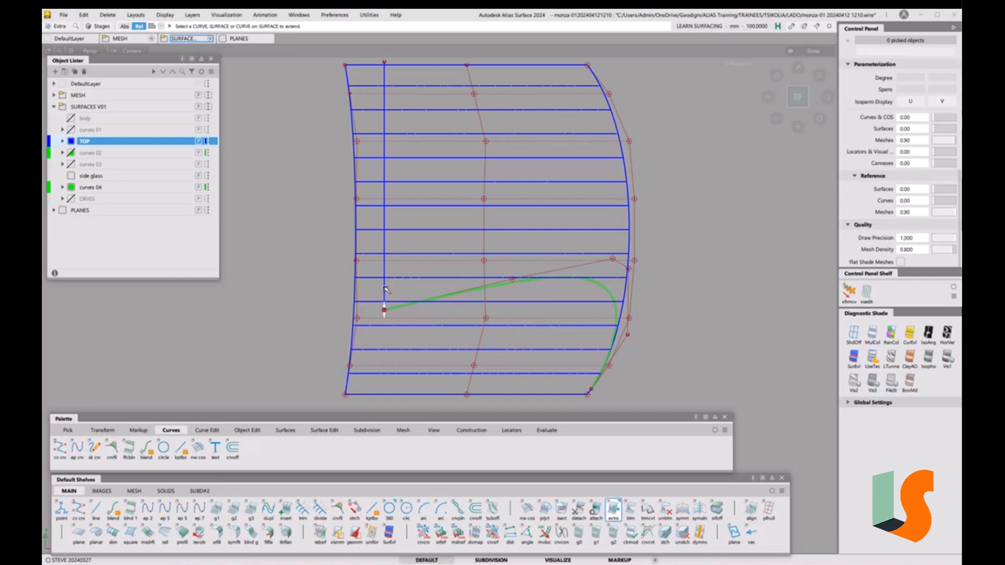
pyautogui.moveTo(715, 196); pyautogui.dragTo(724, 377)
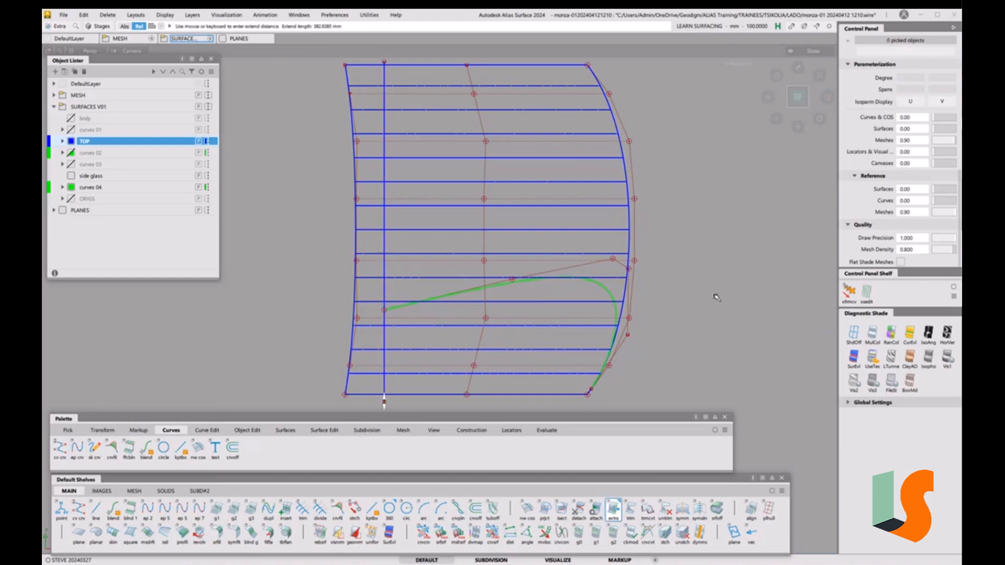
pyautogui.click(744, 307)
pyautogui.keyDown('alt'); pyautogui.keyDown('shift'); pyautogui.moveTo(691, 278); pyautogui.dragTo(671, 318, button='middle'); pyautogui.keyUp('shift'); pyautogui.keyUp('alt')
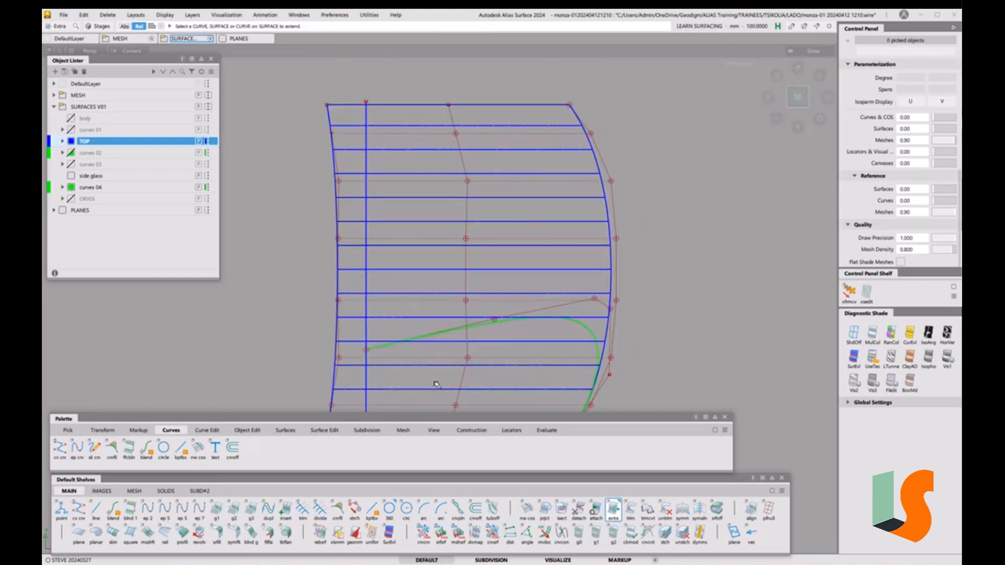
pyautogui.click(329, 431)
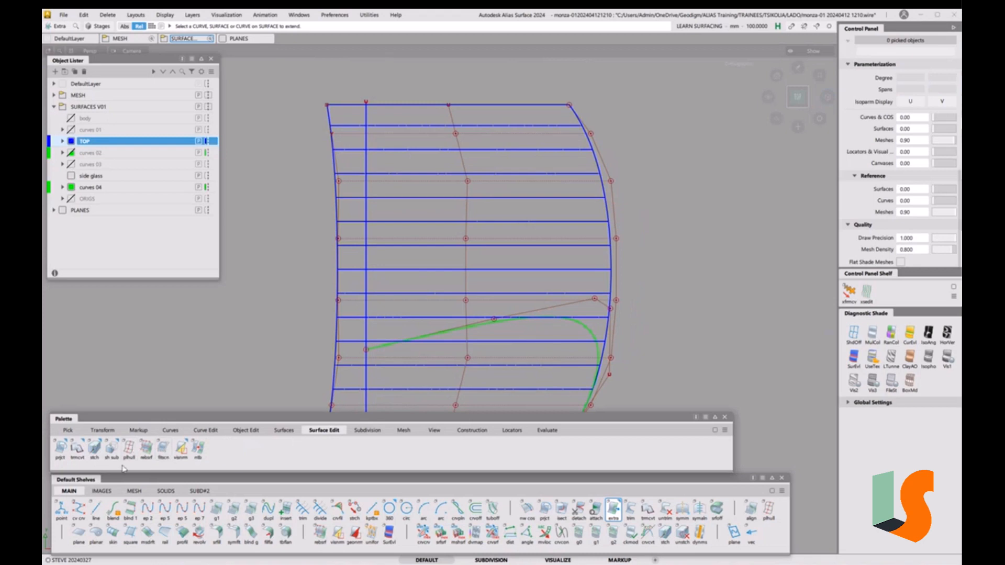
# Trim-convert the roof band along the vertical line, keeping the right region as a degree 2×7 surface
pyautogui.moveTo(77, 448); pyautogui.dragTo(105, 502)
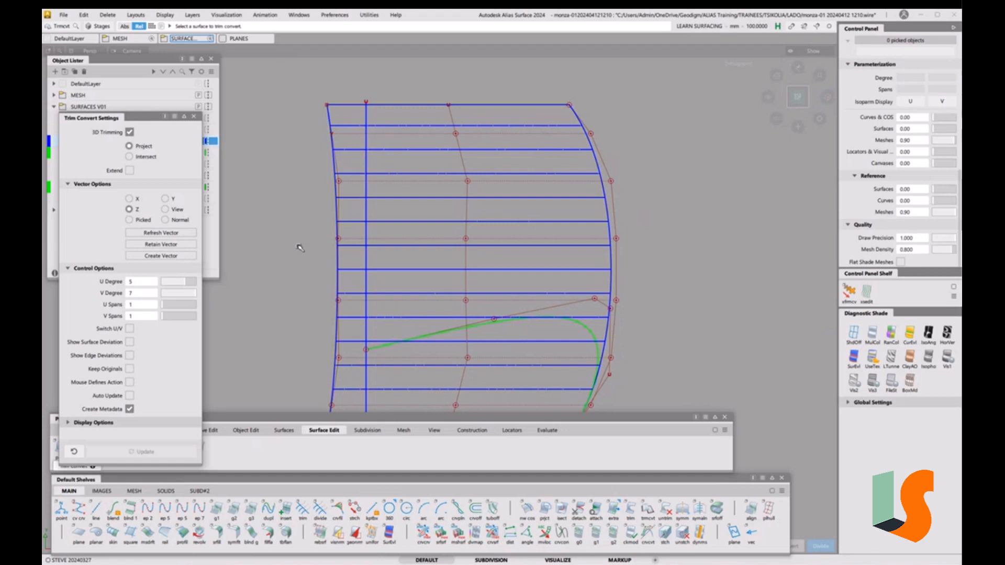
pyautogui.click(339, 258)
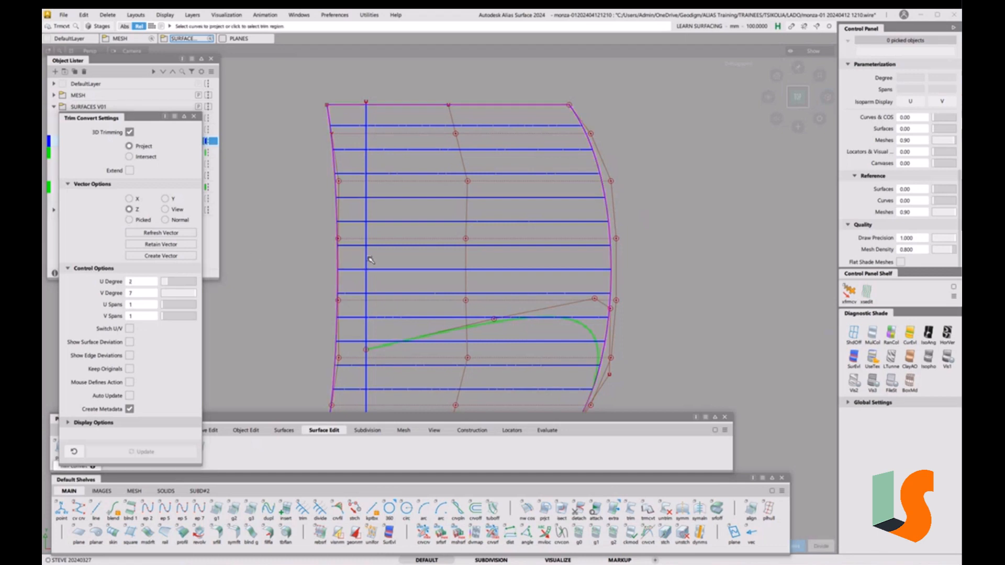
pyautogui.click(367, 260)
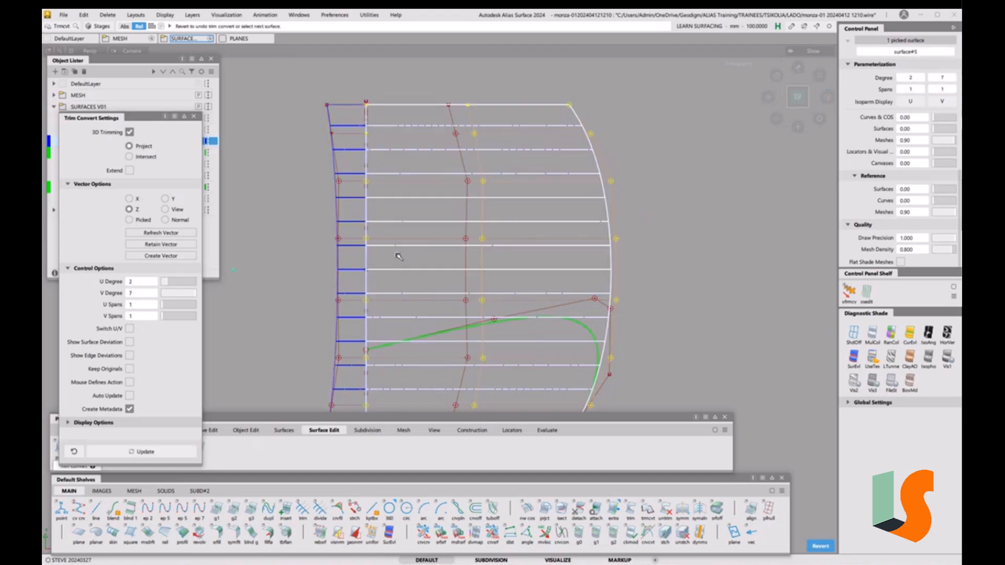
pyautogui.click(463, 246)
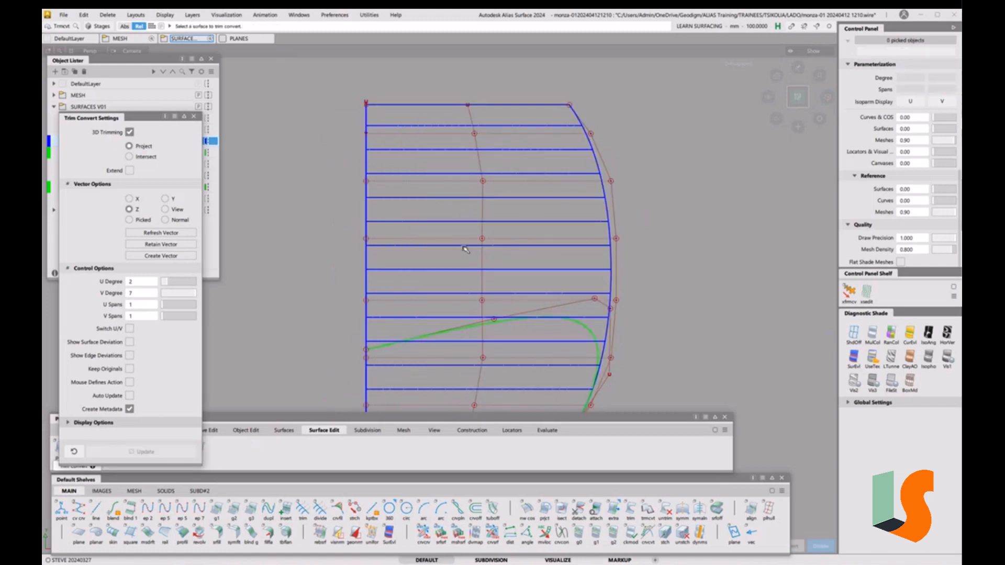
pyautogui.keyDown('alt'); pyautogui.keyDown('shift'); pyautogui.moveTo(451, 216); pyautogui.dragTo(434, 243, button='right'); pyautogui.keyUp('shift'); pyautogui.keyUp('alt')
pyautogui.keyDown('alt'); pyautogui.keyDown('shift'); pyautogui.moveTo(434, 244); pyautogui.dragTo(441, 221, button='middle'); pyautogui.keyUp('shift'); pyautogui.keyUp('alt')
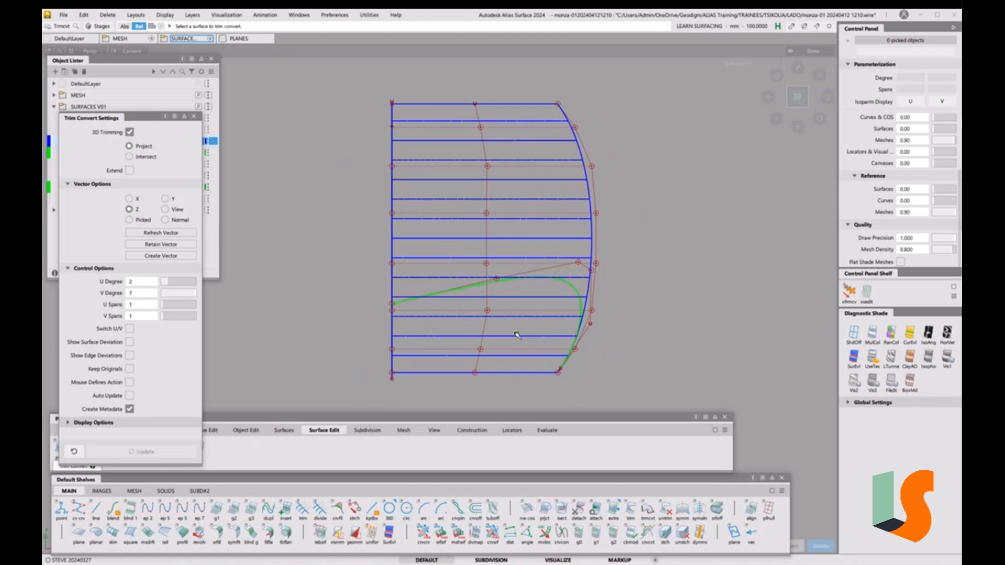
pyautogui.keyDown('ctrl'); pyautogui.keyDown('shift'); pyautogui.moveTo(518, 336); pyautogui.dragTo(500, 345); pyautogui.keyUp('shift'); pyautogui.keyUp('ctrl')
pyautogui.click(475, 339)
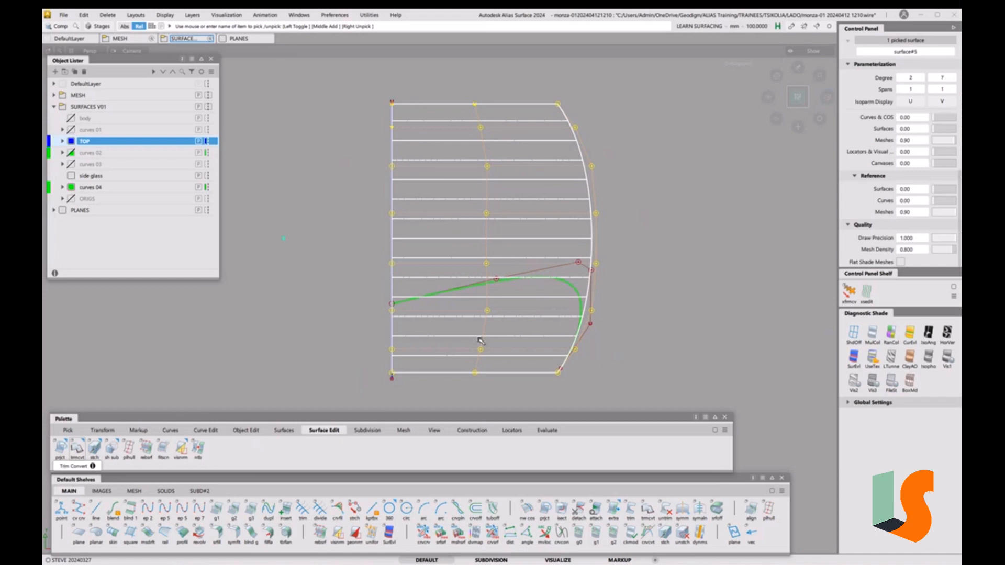
pyautogui.hotkey('ctrl', 'p')
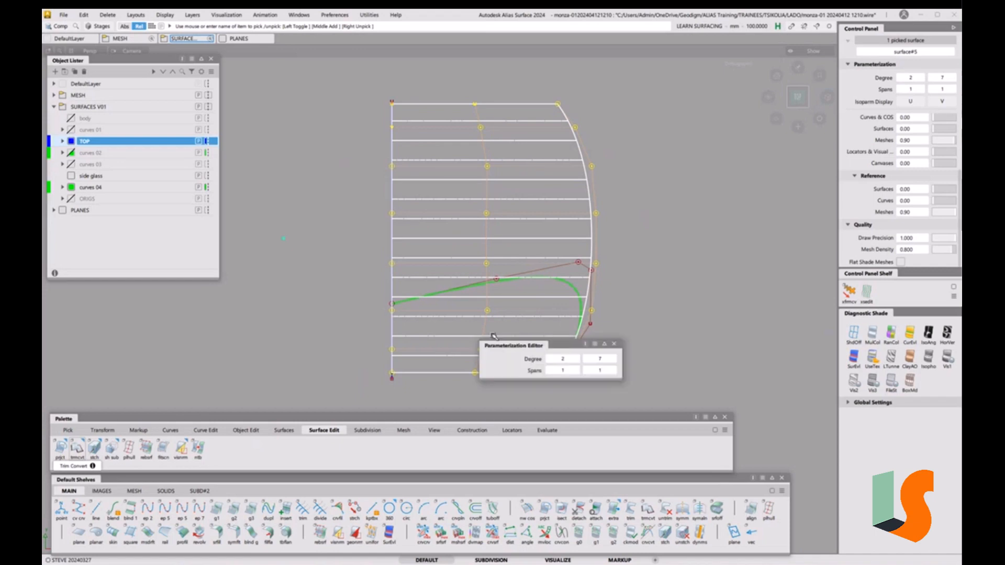
pyautogui.click(549, 359)
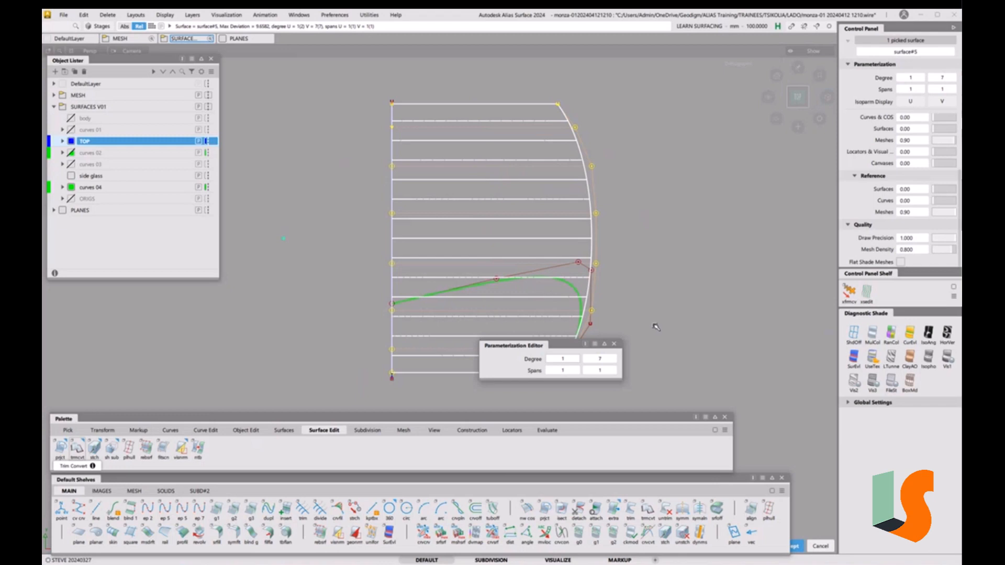
pyautogui.press('Return')
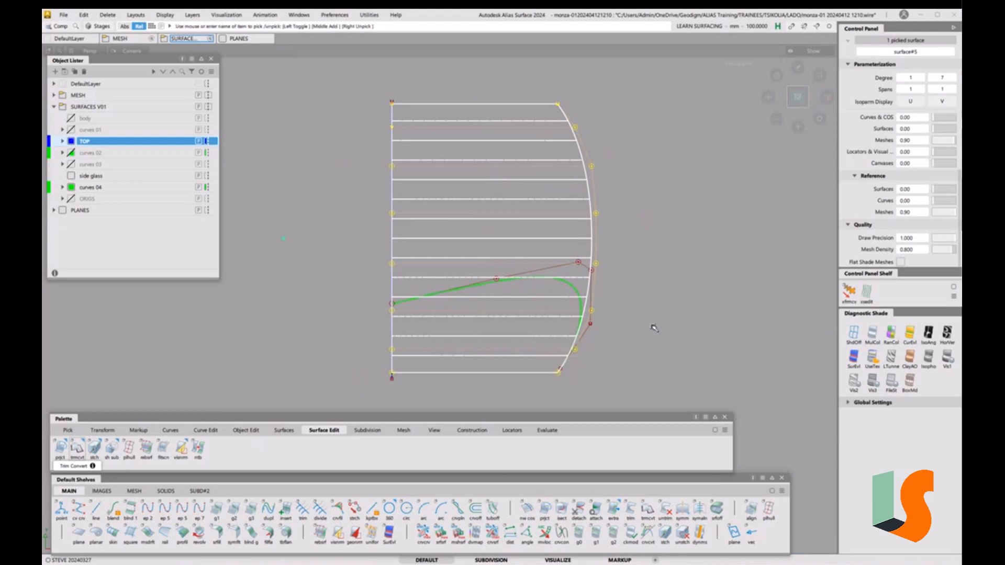
pyautogui.click(651, 326)
pyautogui.click(749, 348)
pyautogui.write('2')
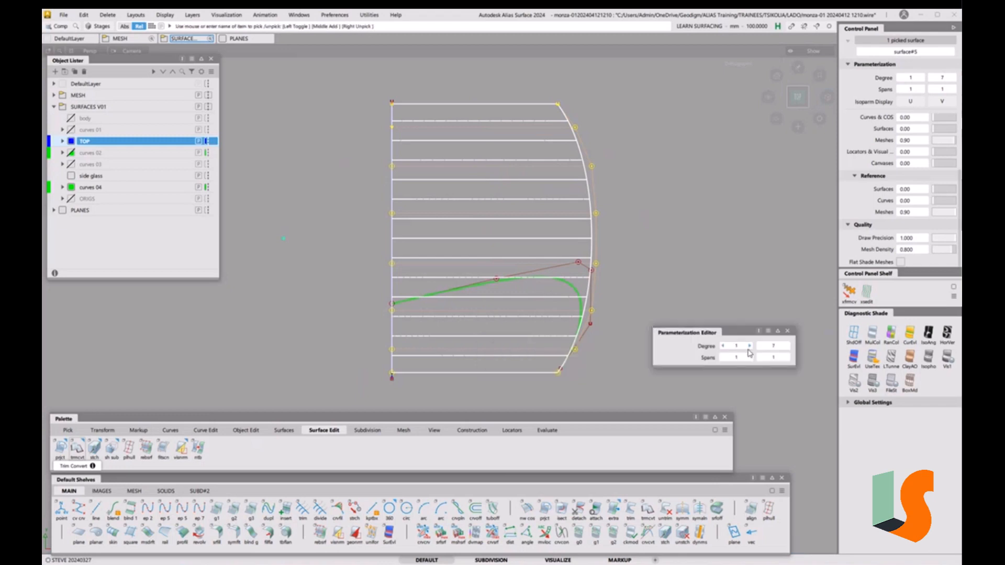
pyautogui.press('Return')
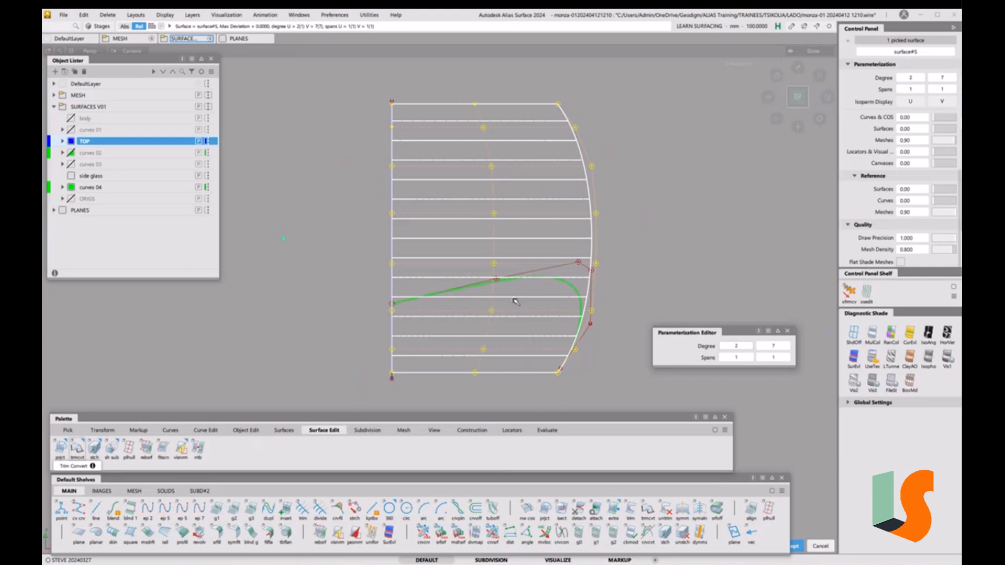
pyautogui.press('Escape')
pyautogui.click(638, 326)
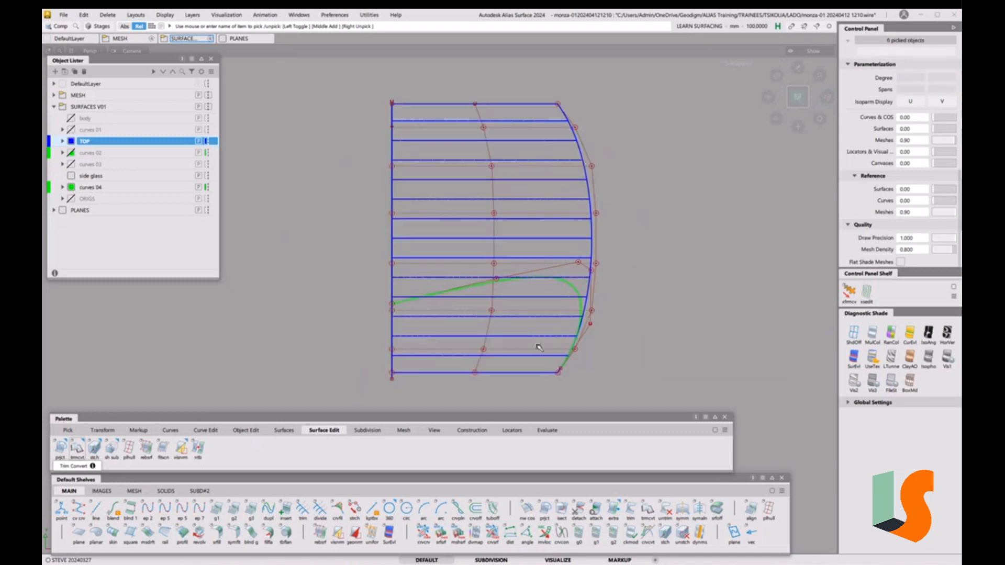
# Delete the straight diagonal construction curve
pyautogui.keyDown('alt'); pyautogui.keyDown('shift'); pyautogui.moveTo(539, 345); pyautogui.dragTo(437, 221); pyautogui.keyUp('shift'); pyautogui.keyUp('alt')
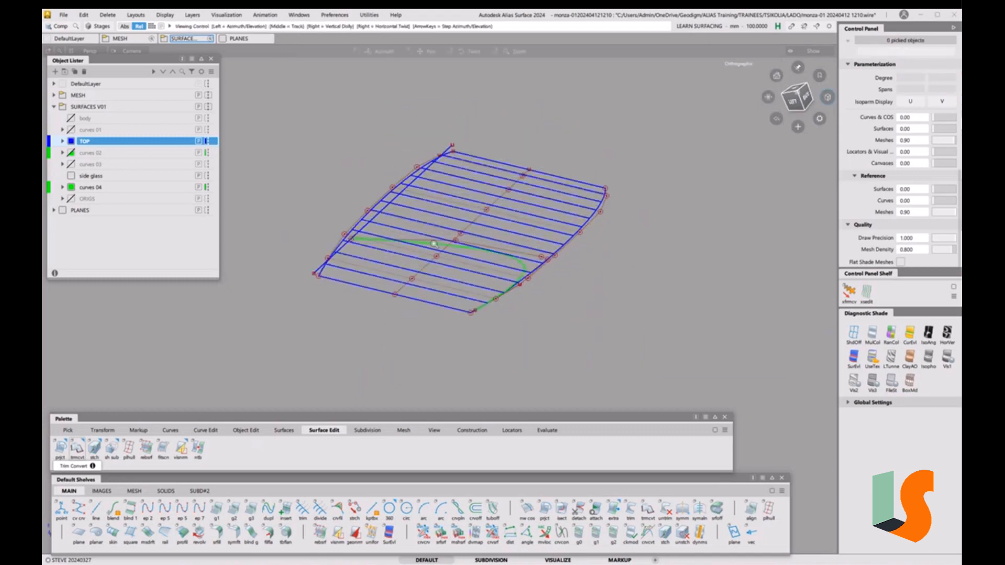
pyautogui.keyDown('alt'); pyautogui.keyDown('shift'); pyautogui.moveTo(437, 221); pyautogui.dragTo(478, 225, button='right'); pyautogui.keyUp('shift'); pyautogui.keyUp('alt')
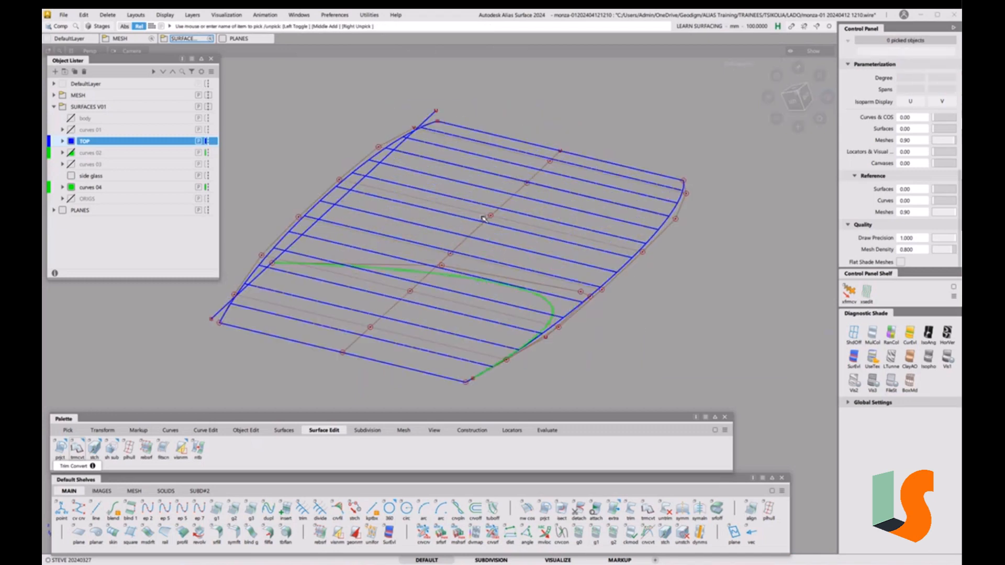
pyautogui.keyDown('ctrl'); pyautogui.keyDown('shift'); pyautogui.moveTo(374, 221); pyautogui.dragTo(395, 234); pyautogui.keyUp('shift'); pyautogui.keyUp('ctrl')
pyautogui.click(348, 198)
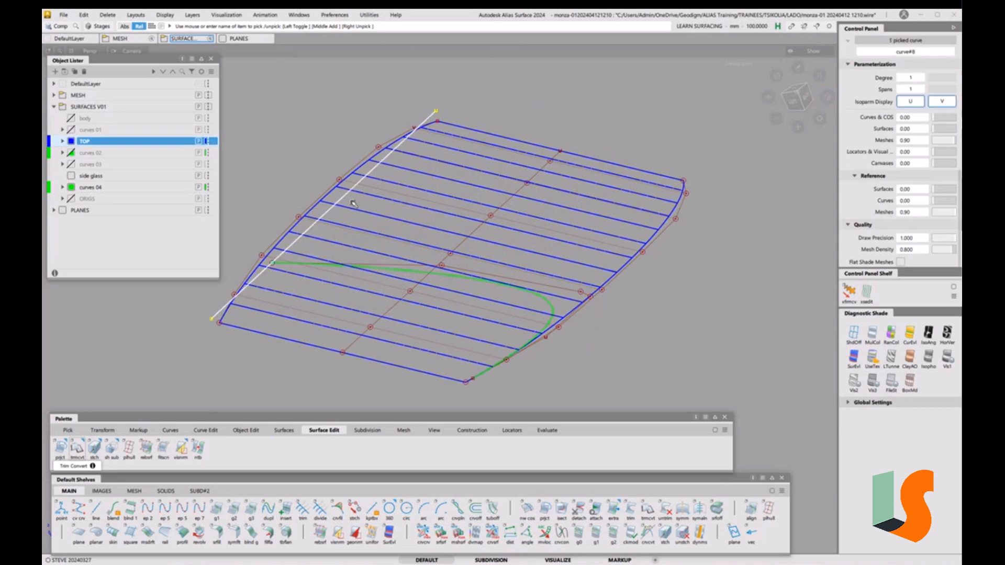
pyautogui.press('Delete')
pyautogui.click(461, 323)
# Pick the two roof surfaces, hide everything else, and deselect them
pyautogui.keyDown('alt'); pyautogui.keyDown('shift'); pyautogui.moveTo(461, 323); pyautogui.dragTo(563, 324); pyautogui.keyUp('shift'); pyautogui.keyUp('alt')
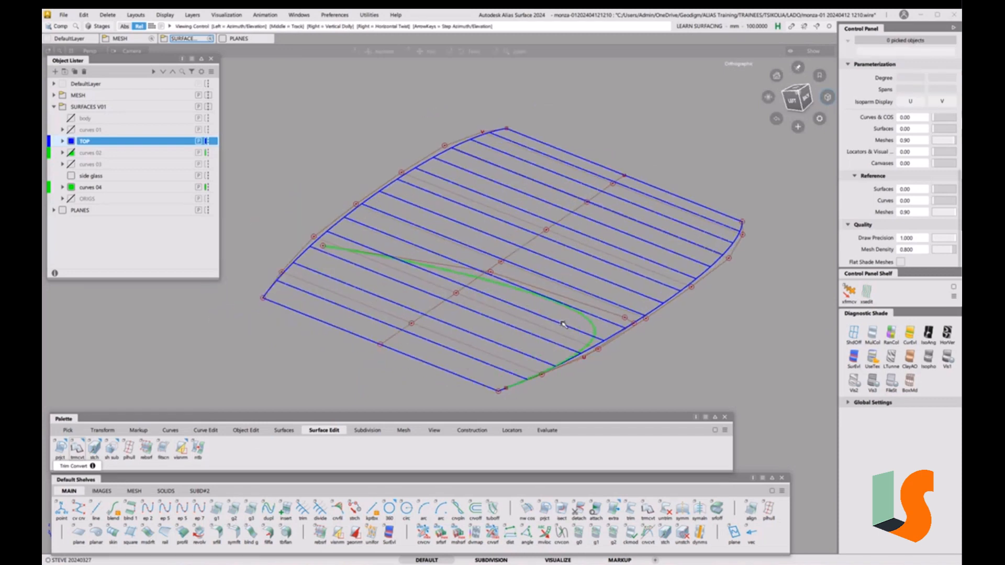
pyautogui.keyDown('alt'); pyautogui.keyDown('shift'); pyautogui.moveTo(525, 225); pyautogui.dragTo(559, 270); pyautogui.keyUp('shift'); pyautogui.keyUp('alt')
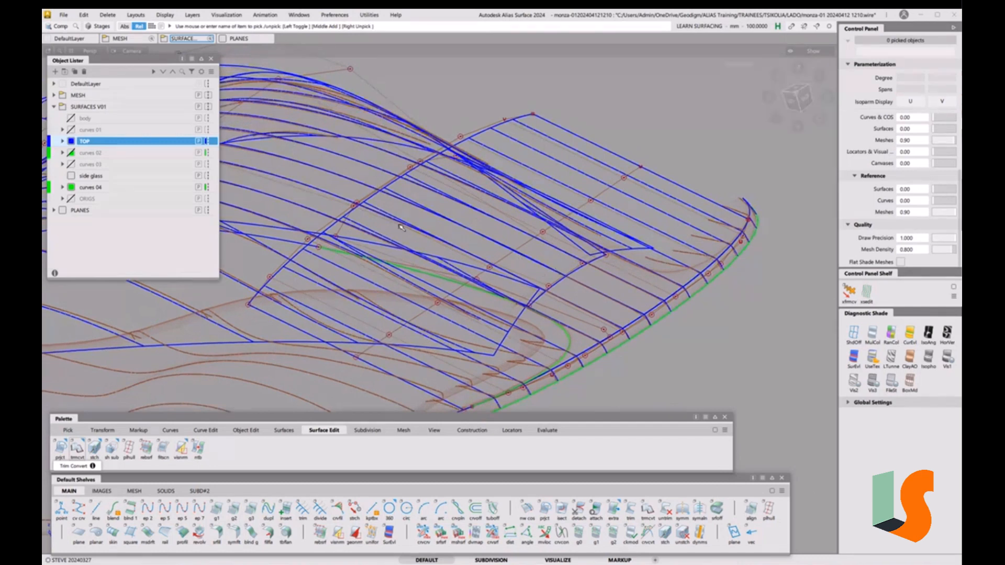
pyautogui.keyDown('ctrl'); pyautogui.keyDown('shift'); pyautogui.moveTo(402, 226); pyautogui.dragTo(385, 232); pyautogui.keyUp('shift'); pyautogui.keyUp('ctrl')
pyautogui.moveTo(378, 181); pyautogui.dragTo(404, 208)
pyautogui.hotkey('alt', 'h')
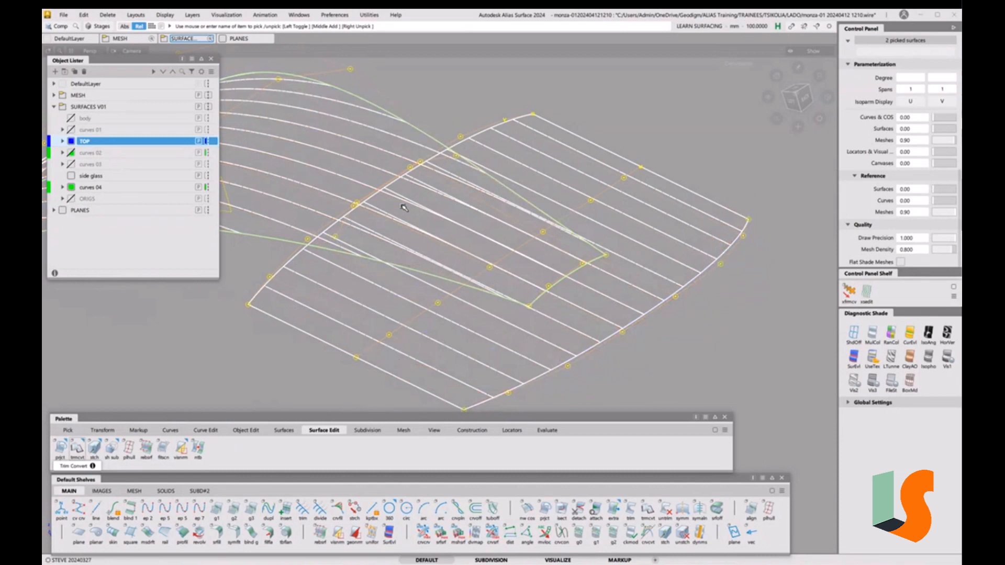
pyautogui.keyDown('ctrl'); pyautogui.keyDown('shift'); pyautogui.moveTo(462, 244); pyautogui.dragTo(471, 233); pyautogui.keyUp('shift'); pyautogui.keyUp('ctrl')
pyautogui.keyDown('alt'); pyautogui.keyDown('shift'); pyautogui.moveTo(378, 146); pyautogui.dragTo(495, 178, button='middle'); pyautogui.keyUp('shift'); pyautogui.keyUp('alt')
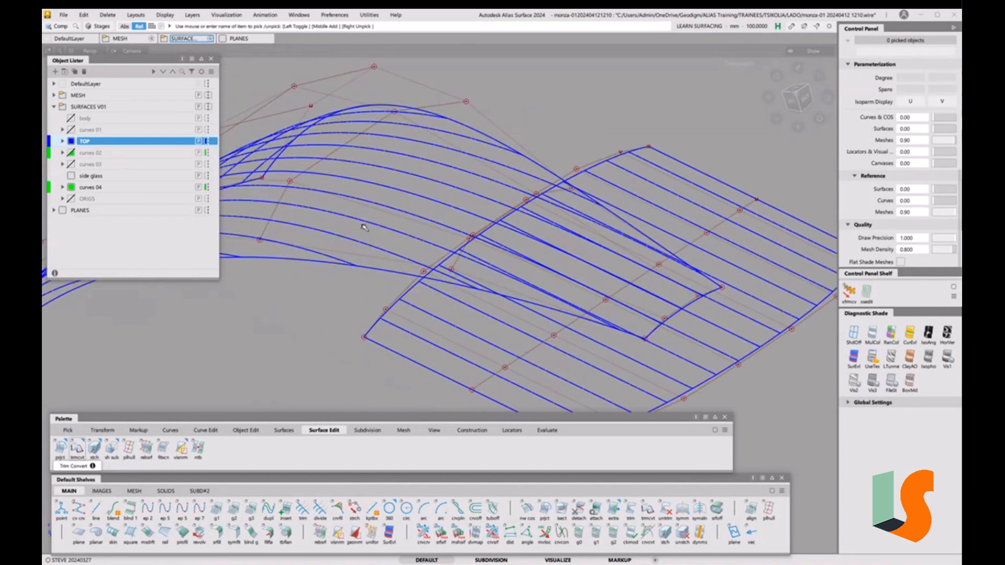
pyautogui.keyDown('alt'); pyautogui.keyDown('shift'); pyautogui.moveTo(582, 267); pyautogui.dragTo(554, 231, button='middle'); pyautogui.keyUp('shift'); pyautogui.keyUp('alt')
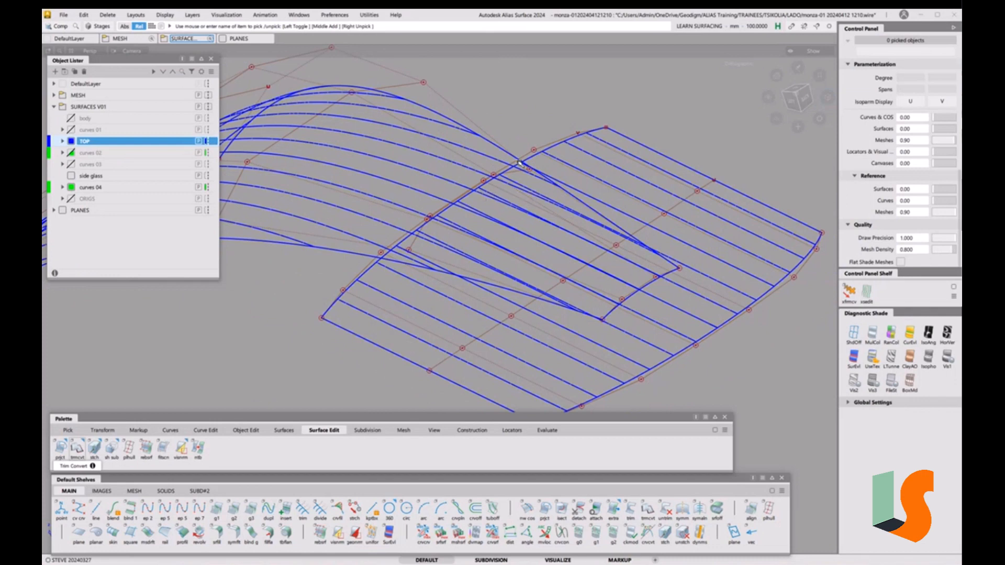
# Lower surface#5's edge CV row about 17.29 in Z using Transform CV with edge loops
pyautogui.press('t')
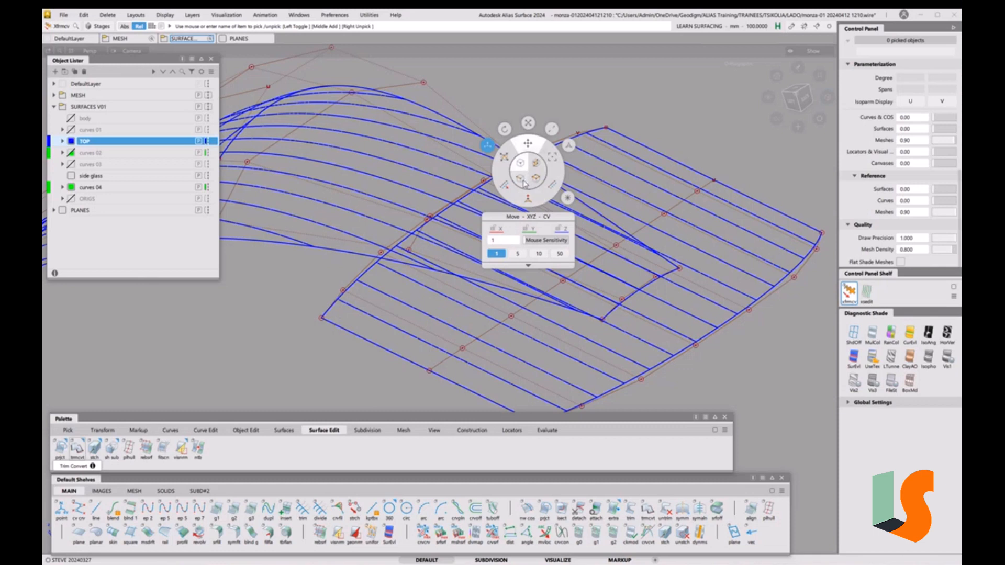
pyautogui.click(534, 165)
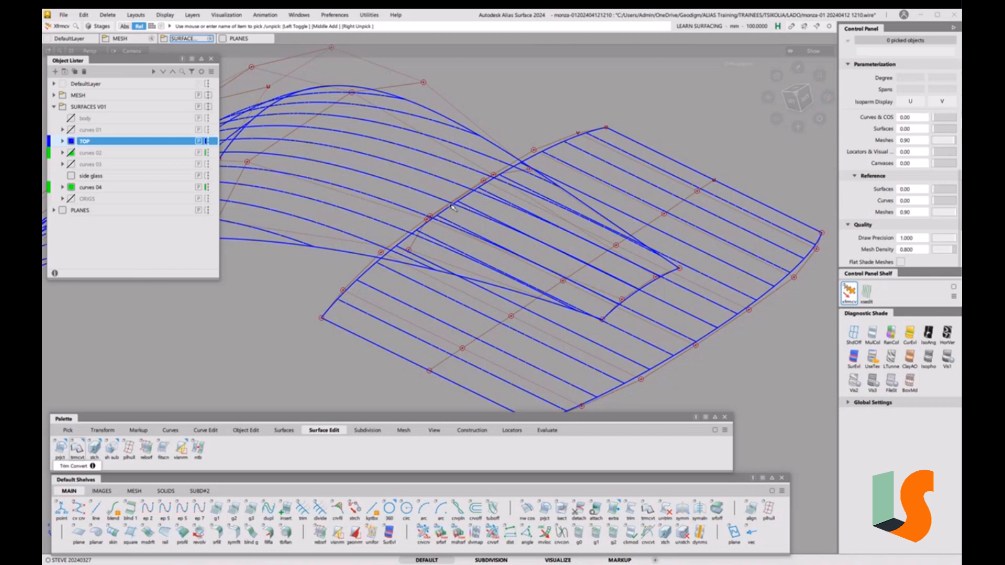
pyautogui.click(573, 136)
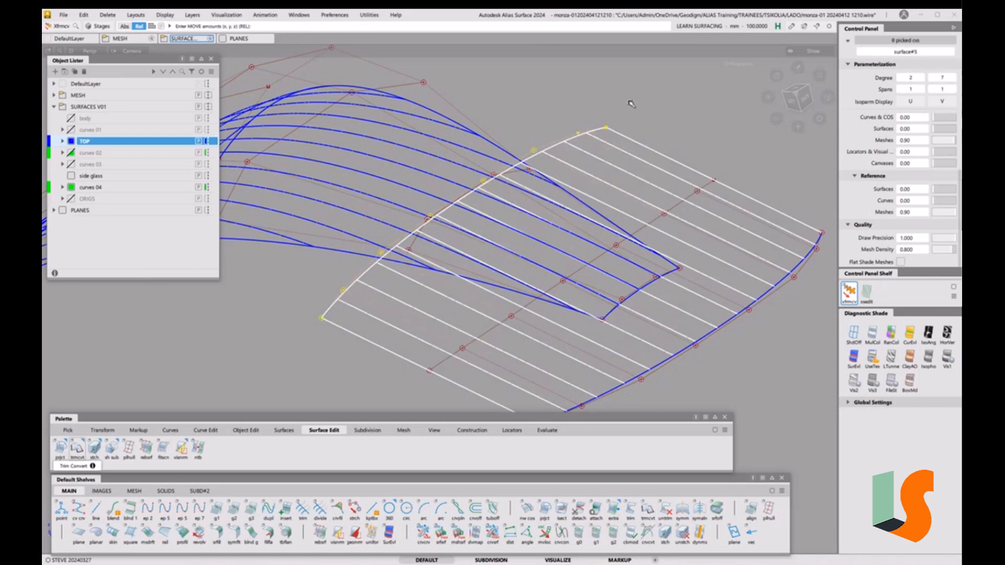
pyautogui.moveTo(661, 97); pyautogui.dragTo(661, 103, button='right')
pyautogui.keyDown('alt'); pyautogui.keyDown('shift'); pyautogui.moveTo(565, 162); pyautogui.dragTo(523, 134, button='right'); pyautogui.keyUp('shift'); pyautogui.keyUp('alt')
pyautogui.keyDown('alt'); pyautogui.keyDown('shift'); pyautogui.moveTo(524, 134); pyautogui.dragTo(538, 157, button='middle'); pyautogui.keyUp('shift'); pyautogui.keyUp('alt')
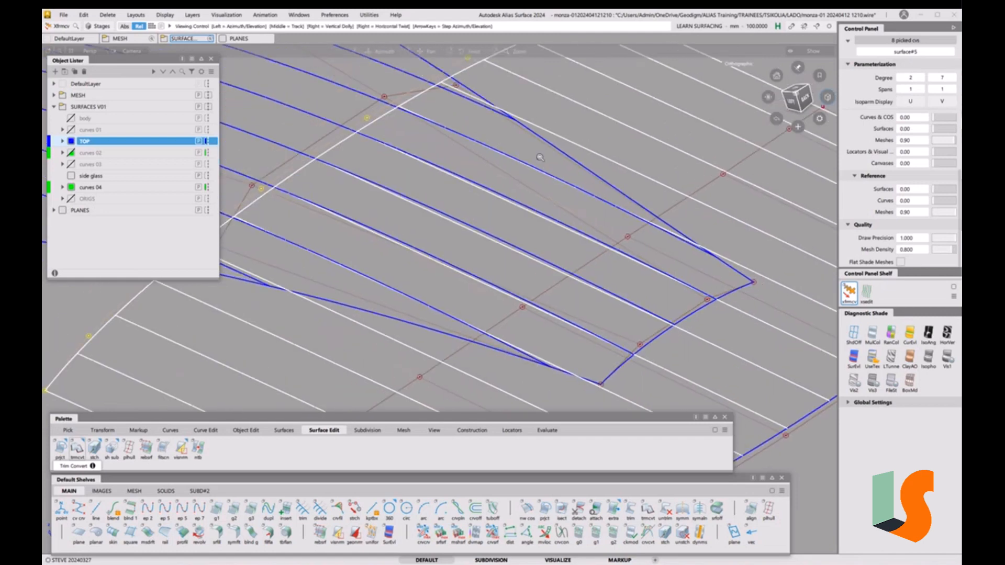
pyautogui.keyDown('alt'); pyautogui.keyDown('shift'); pyautogui.moveTo(538, 157); pyautogui.dragTo(503, 95, button='right'); pyautogui.keyUp('shift'); pyautogui.keyUp('alt')
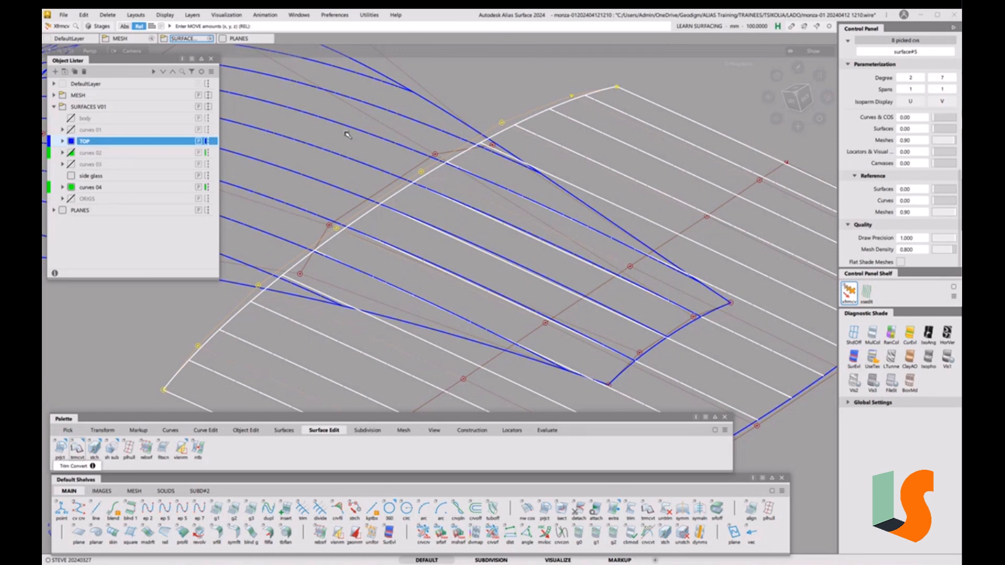
pyautogui.keyDown('alt'); pyautogui.keyDown('shift'); pyautogui.moveTo(505, 170); pyautogui.dragTo(501, 194, button='right'); pyautogui.keyUp('shift'); pyautogui.keyUp('alt')
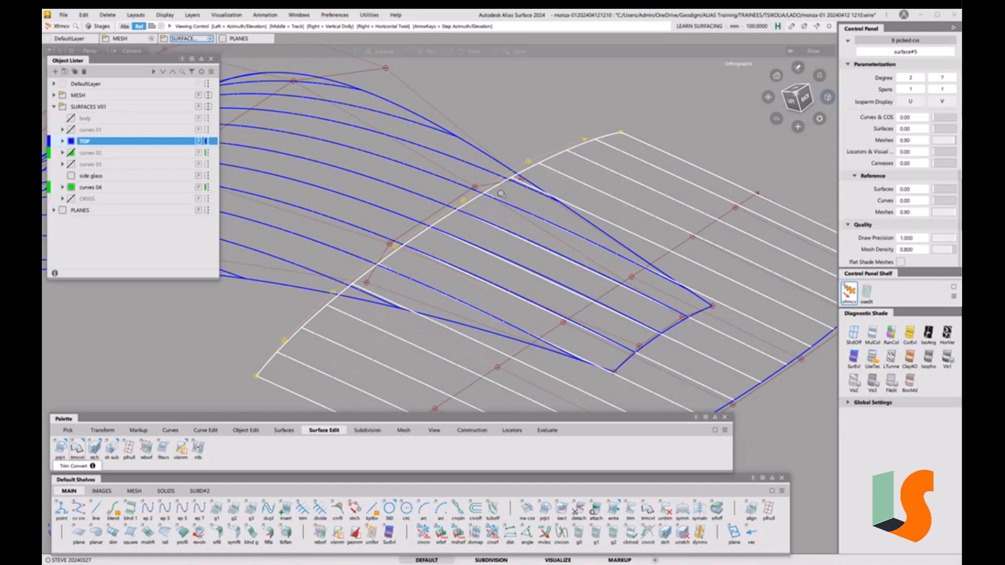
pyautogui.keyDown('alt'); pyautogui.keyDown('shift'); pyautogui.moveTo(501, 193); pyautogui.dragTo(482, 219); pyautogui.keyUp('shift'); pyautogui.keyUp('alt')
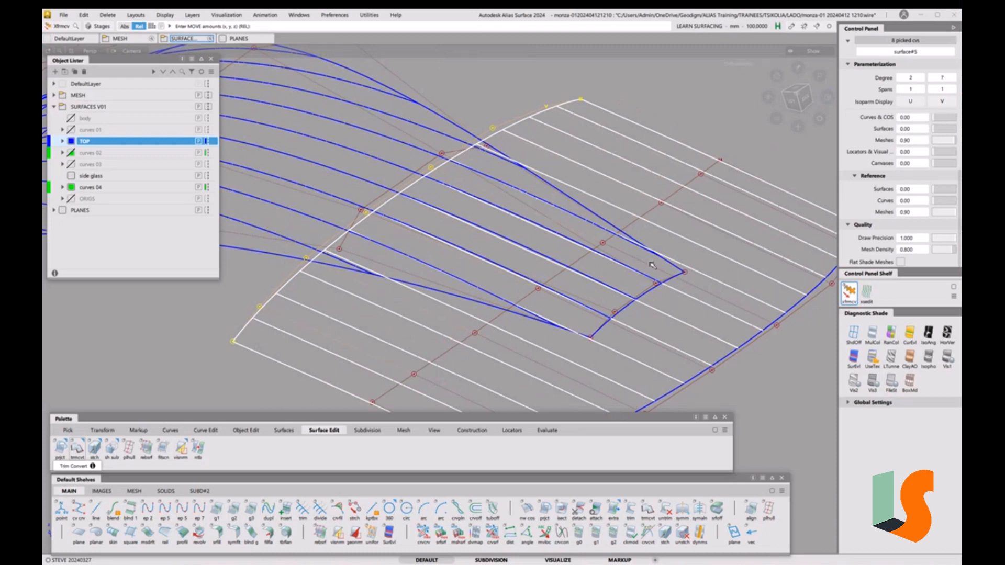
pyautogui.keyDown('alt'); pyautogui.keyDown('shift'); pyautogui.moveTo(569, 228); pyautogui.dragTo(569, 232, button='right'); pyautogui.keyUp('shift'); pyautogui.keyUp('alt')
pyautogui.keyDown('alt'); pyautogui.keyDown('shift'); pyautogui.moveTo(623, 269); pyautogui.dragTo(599, 229, button='middle'); pyautogui.keyUp('shift'); pyautogui.keyUp('alt')
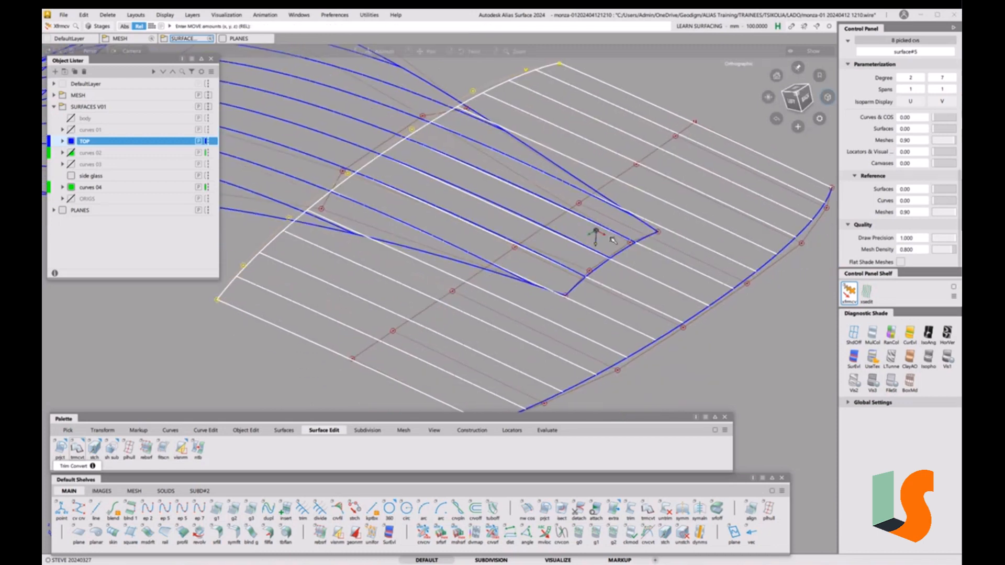
pyautogui.keyDown('alt'); pyautogui.keyDown('shift'); pyautogui.moveTo(596, 233); pyautogui.dragTo(623, 230); pyautogui.keyUp('shift'); pyautogui.keyUp('alt')
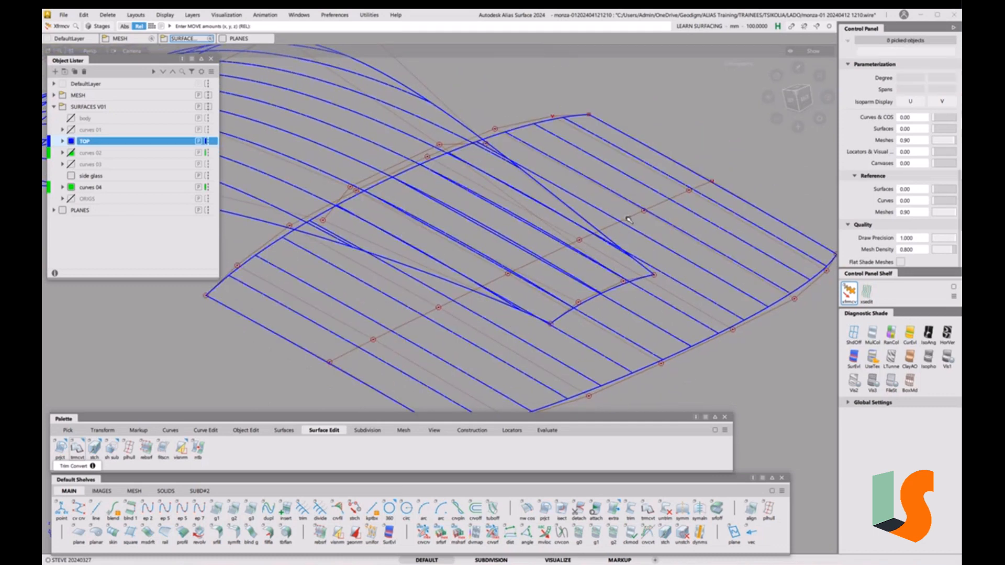
# Raise a row of 8 CVs across the surface about 5.56 in Z
pyautogui.hotkey('alt', 'shift')
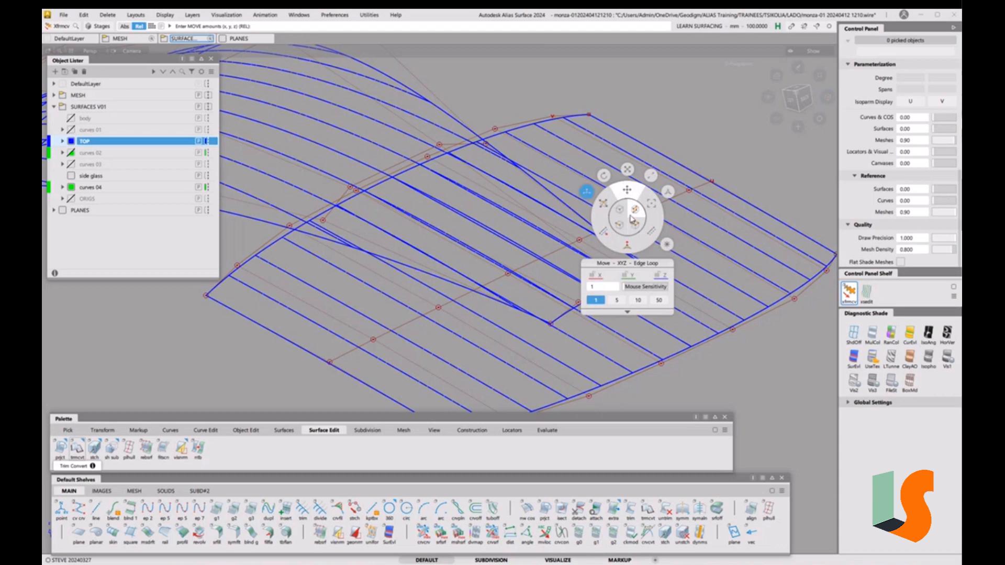
pyautogui.click(636, 220)
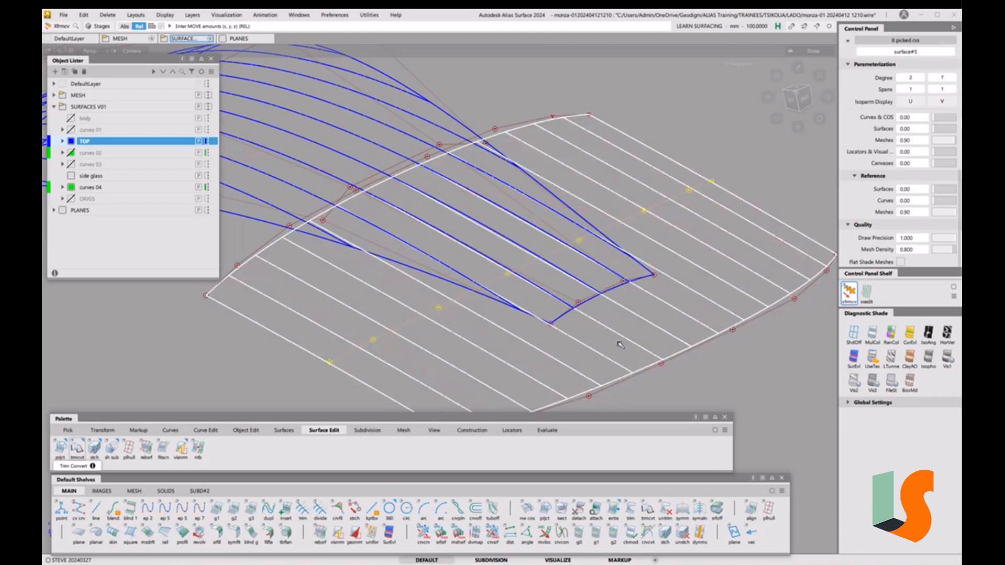
pyautogui.moveTo(721, 375); pyautogui.dragTo(723, 369, button='right')
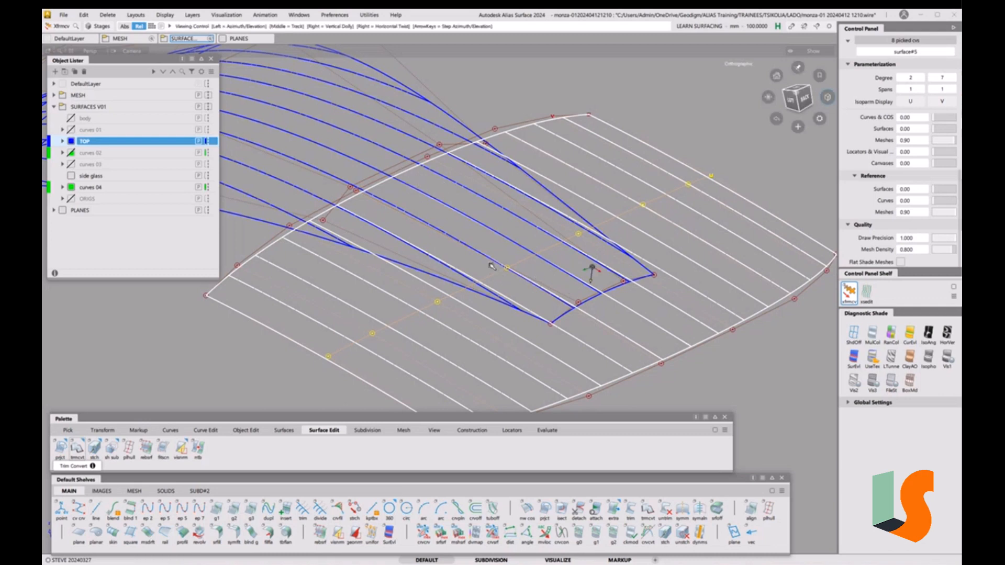
pyautogui.keyDown('alt'); pyautogui.keyDown('shift'); pyautogui.moveTo(494, 266); pyautogui.dragTo(325, 216); pyautogui.keyUp('shift'); pyautogui.keyUp('alt')
pyautogui.keyDown('alt'); pyautogui.keyDown('shift'); pyautogui.moveTo(325, 215); pyautogui.dragTo(523, 241, button='right'); pyautogui.keyUp('shift'); pyautogui.keyUp('alt')
pyautogui.keyDown('alt'); pyautogui.keyDown('shift'); pyautogui.moveTo(523, 240); pyautogui.dragTo(518, 274); pyautogui.keyUp('shift'); pyautogui.keyUp('alt')
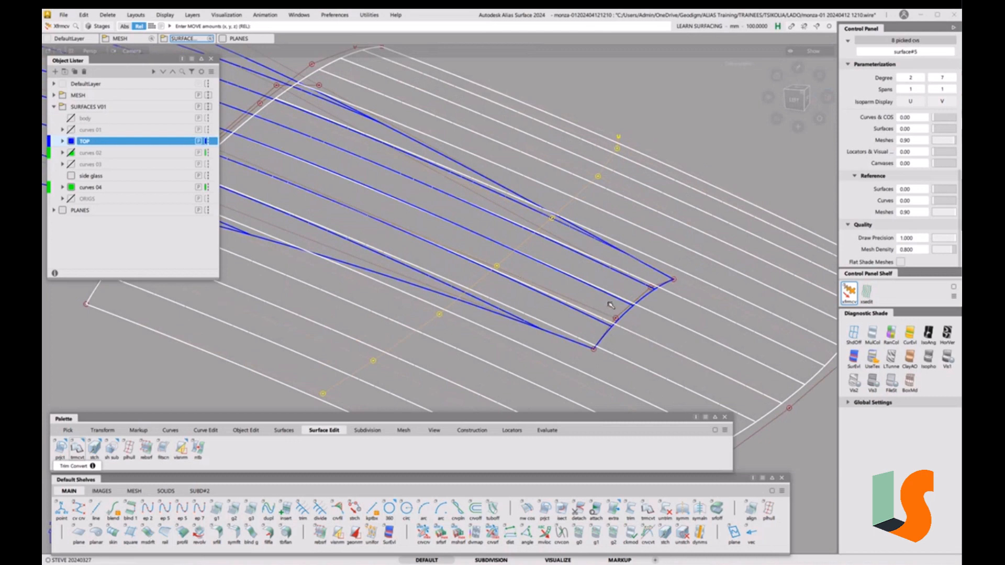
pyautogui.keyDown('alt'); pyautogui.keyDown('shift'); pyautogui.moveTo(592, 268); pyautogui.dragTo(538, 261, button='right'); pyautogui.keyUp('shift'); pyautogui.keyUp('alt')
pyautogui.keyDown('alt'); pyautogui.keyDown('shift'); pyautogui.moveTo(538, 261); pyautogui.dragTo(558, 232, button='middle'); pyautogui.keyUp('shift'); pyautogui.keyUp('alt')
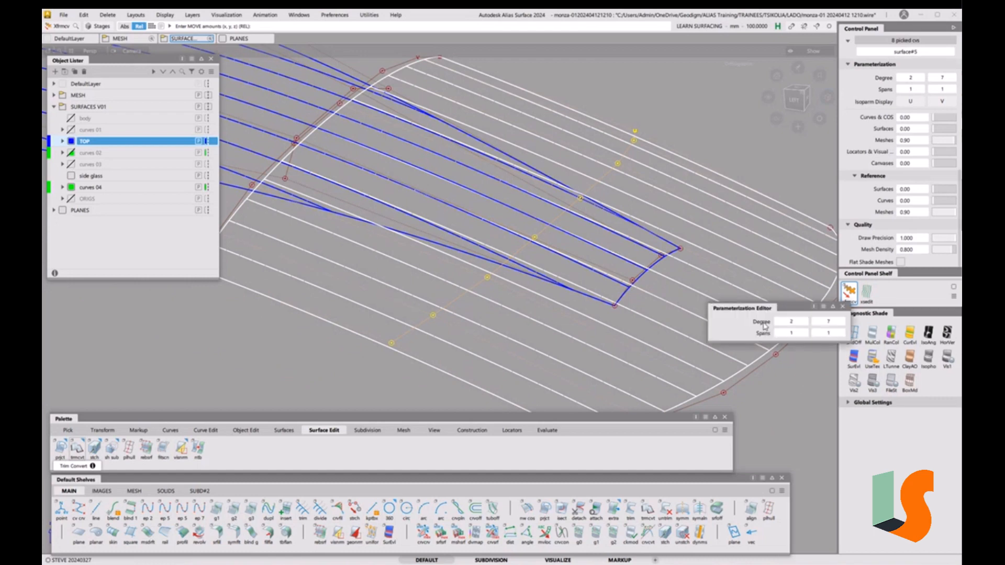
# Raise the U degree to 3, then lower one CV row 14.36 and raise another 6.11 in Z
pyautogui.click(805, 322)
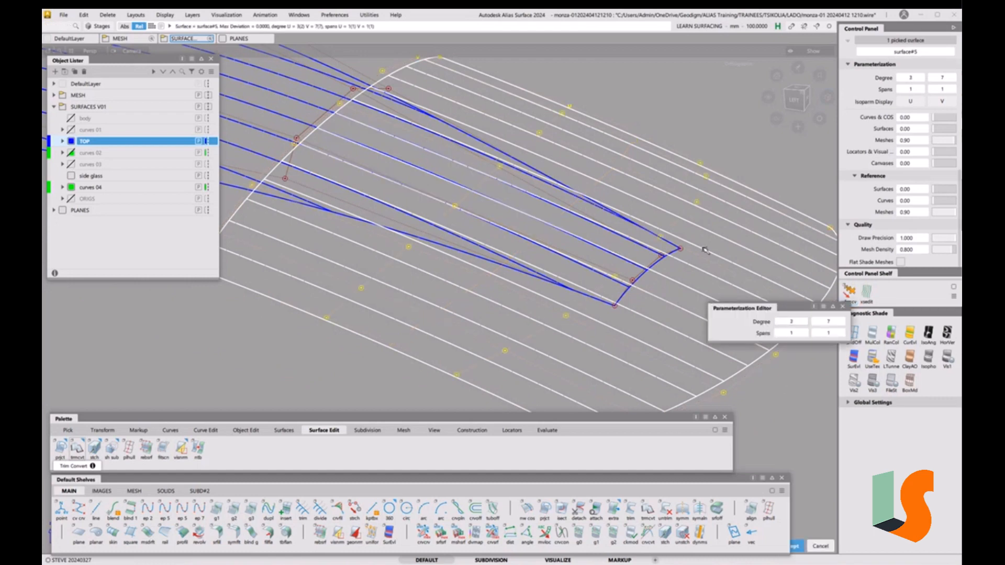
pyautogui.keyDown('ctrl'); pyautogui.keyDown('shift'); pyautogui.moveTo(717, 329); pyautogui.dragTo(686, 267); pyautogui.keyUp('shift'); pyautogui.keyUp('ctrl')
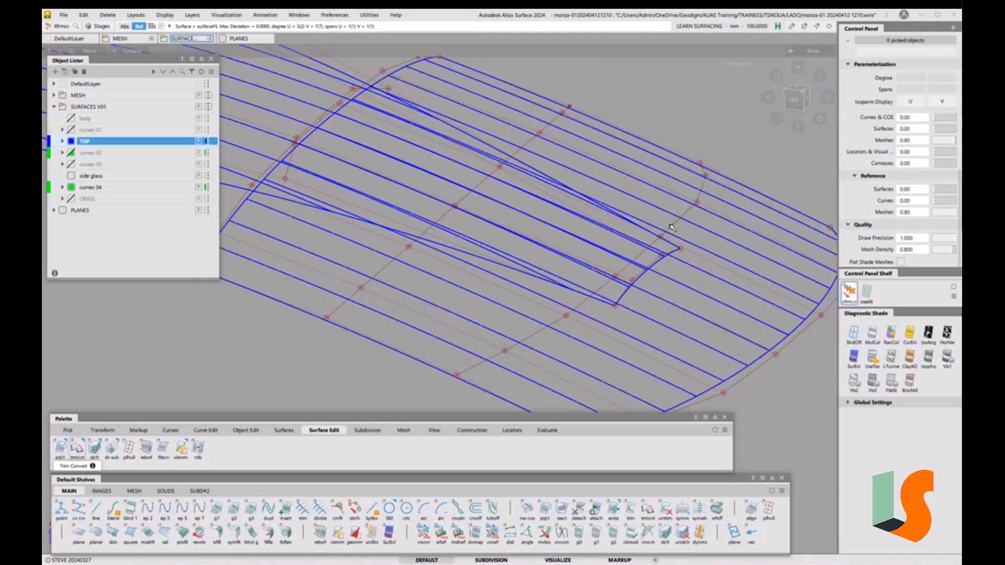
pyautogui.hotkey('alt', 'shift')
pyautogui.click(672, 227)
pyautogui.moveTo(722, 108); pyautogui.dragTo(720, 116, button='right')
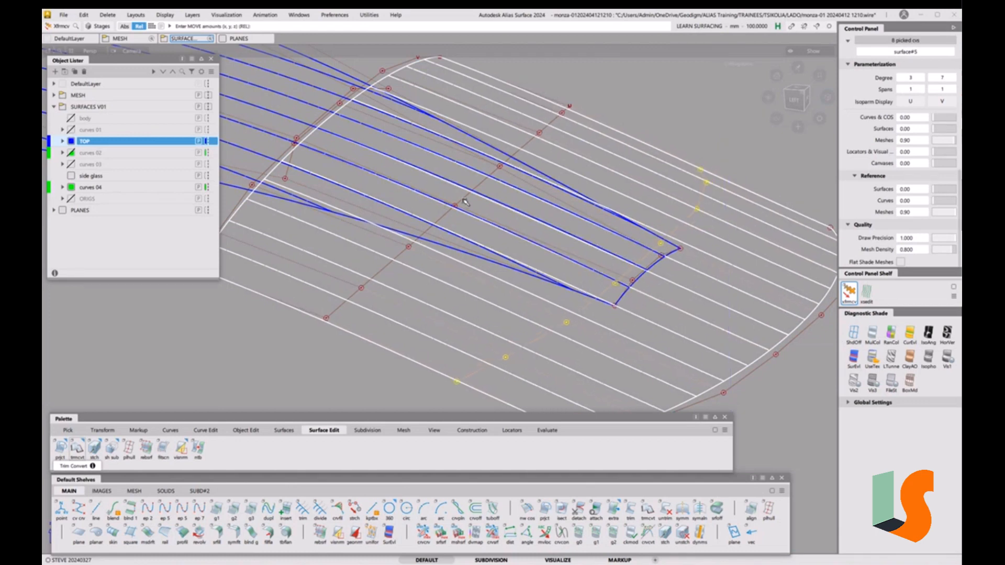
pyautogui.click(466, 203)
pyautogui.moveTo(612, 118); pyautogui.dragTo(614, 116, button='right')
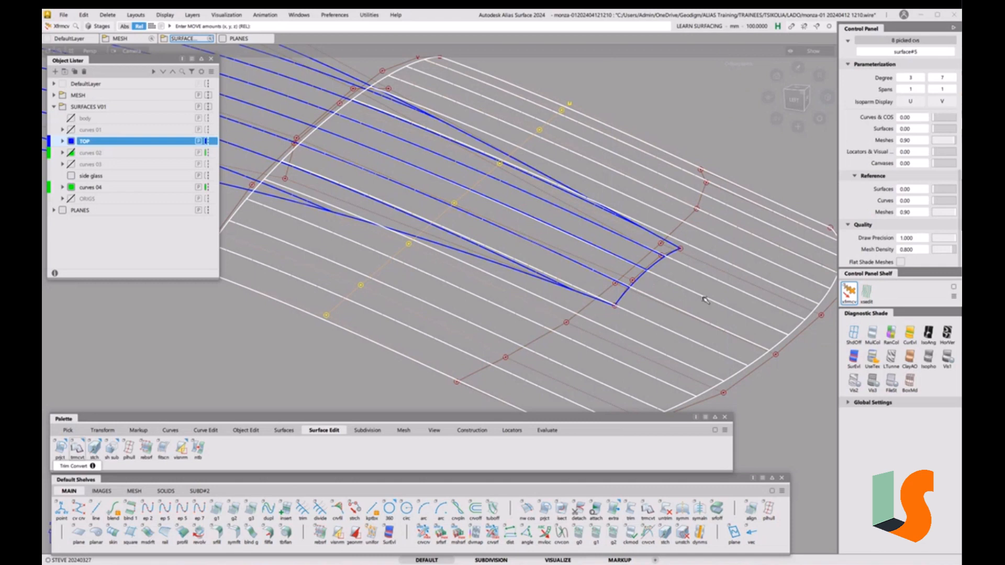
pyautogui.keyDown('ctrl'); pyautogui.keyDown('shift'); pyautogui.moveTo(703, 297); pyautogui.dragTo(655, 206); pyautogui.keyUp('shift'); pyautogui.keyUp('ctrl')
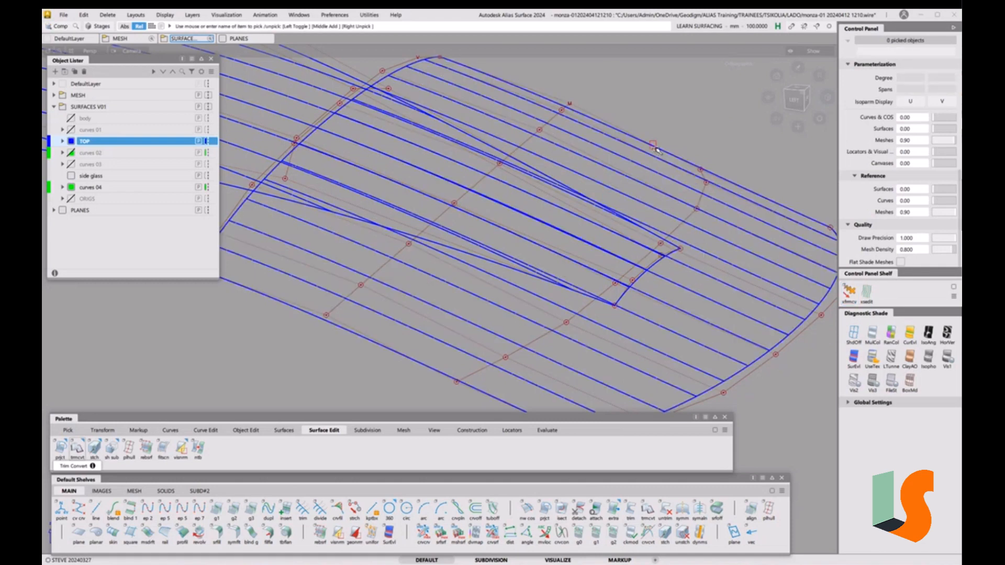
pyautogui.click(653, 179)
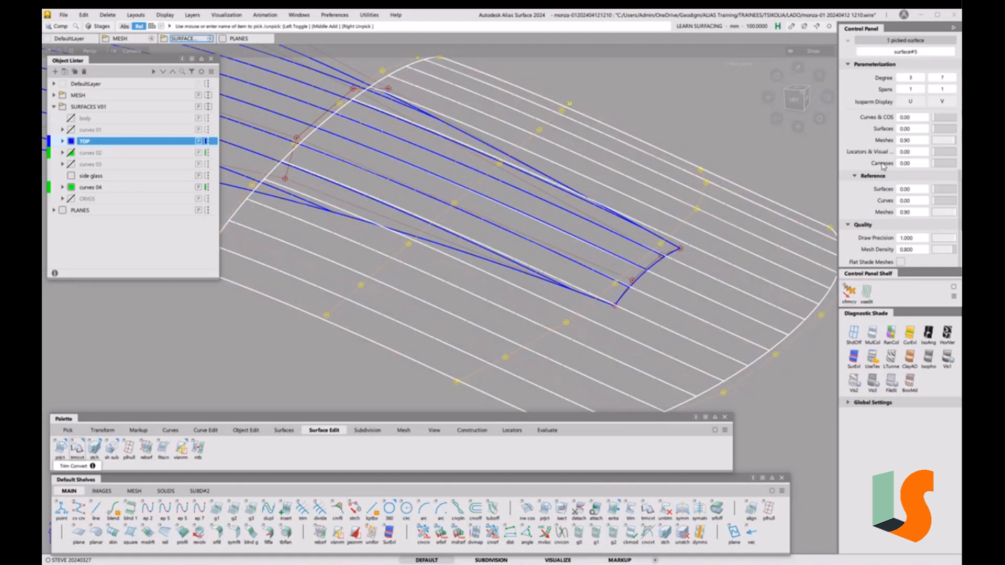
# Show U and V curvature combs on surface#5 at comb scale 9, then switch them off
pyautogui.click(855, 226)
pyautogui.click(856, 213)
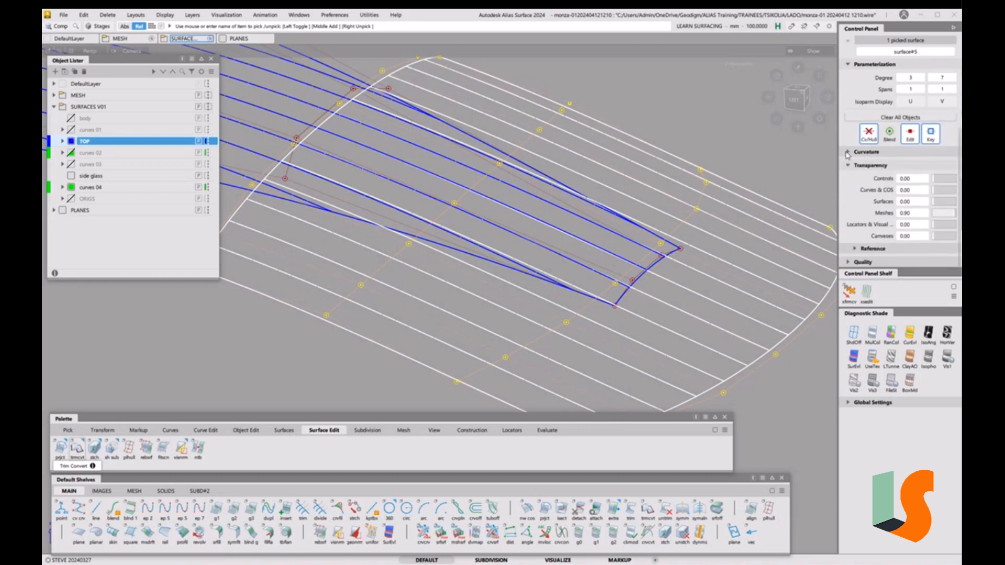
pyautogui.click(847, 166)
pyautogui.click(849, 166)
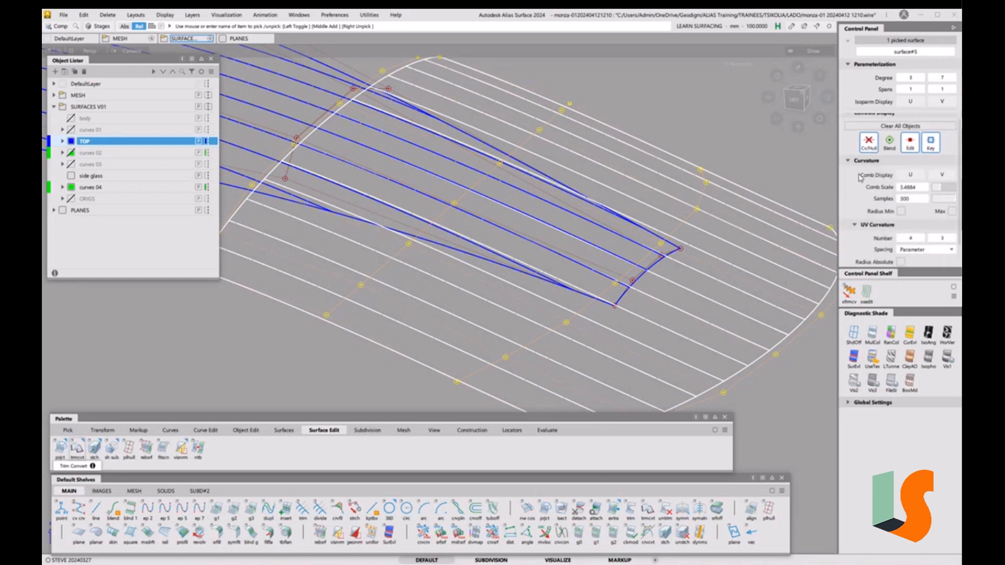
pyautogui.click(911, 175)
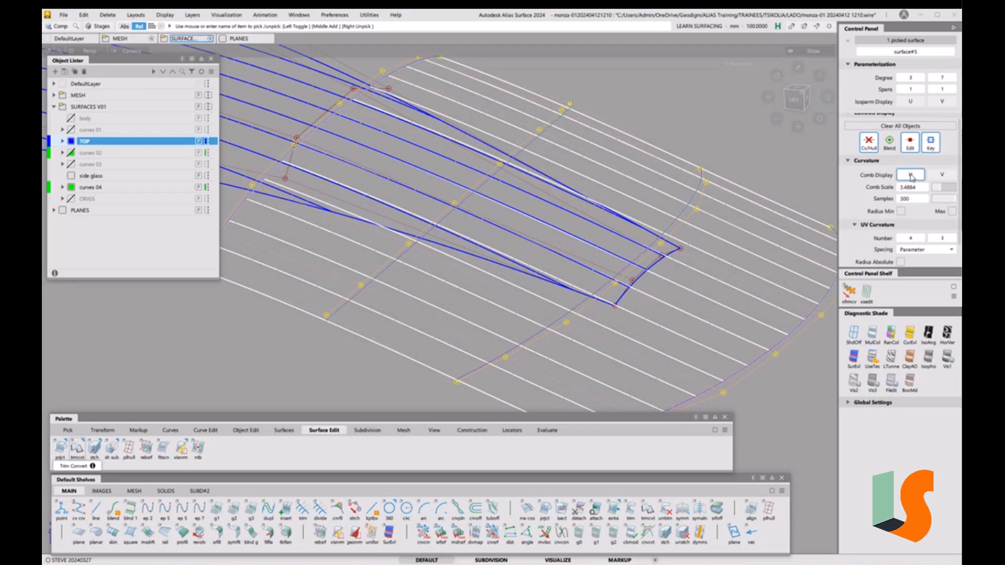
pyautogui.click(939, 176)
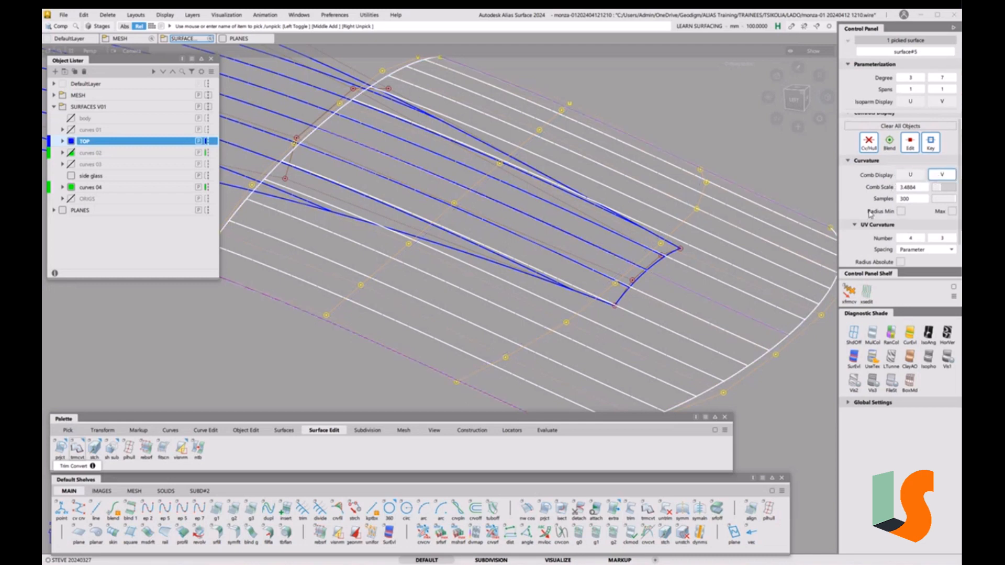
pyautogui.click(940, 188)
pyautogui.moveTo(945, 192); pyautogui.dragTo(952, 194)
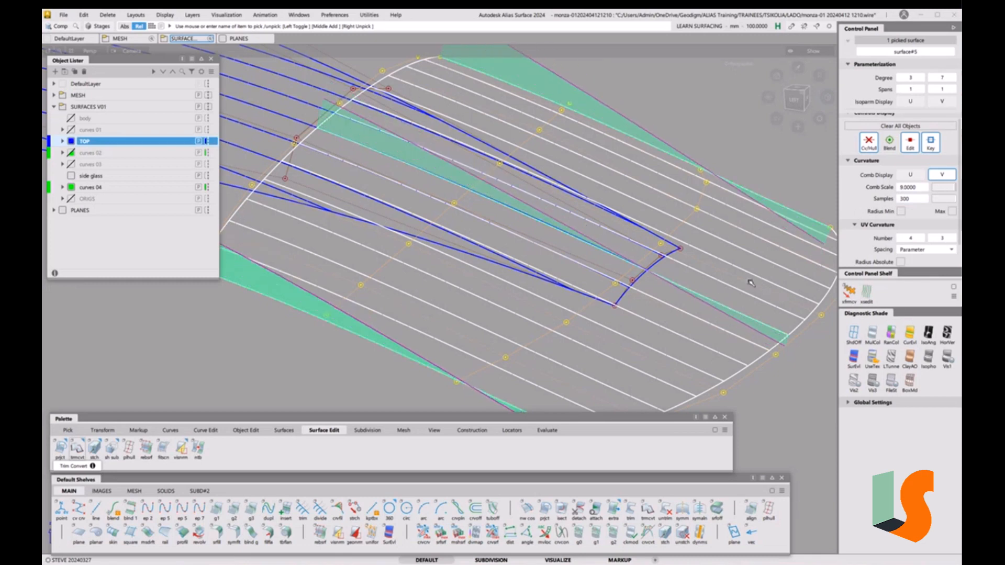
pyautogui.click(940, 176)
pyautogui.keyDown('ctrl'); pyautogui.keyDown('shift'); pyautogui.moveTo(739, 313); pyautogui.dragTo(738, 235); pyautogui.keyUp('shift'); pyautogui.keyUp('ctrl')
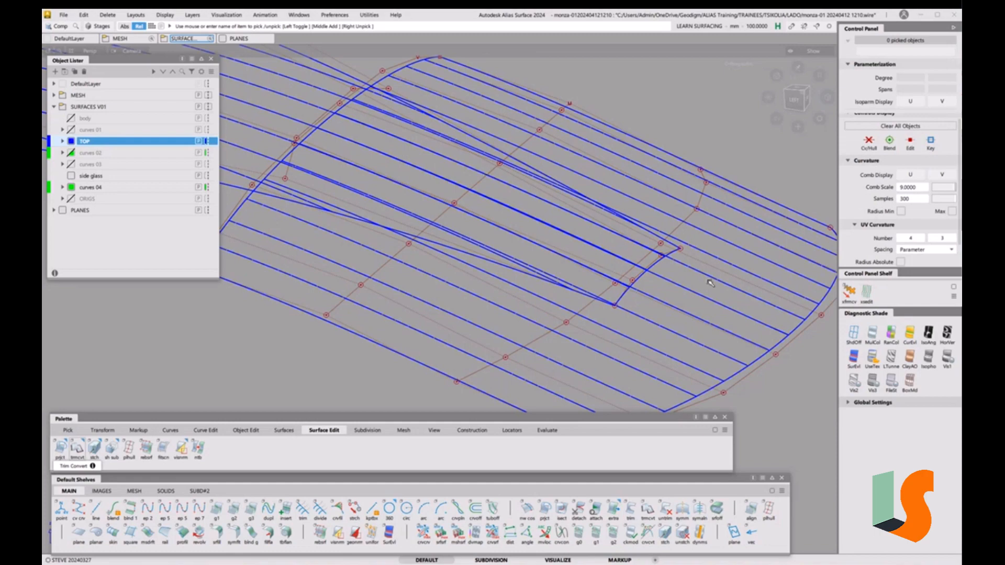
pyautogui.hotkey('alt', 'v')
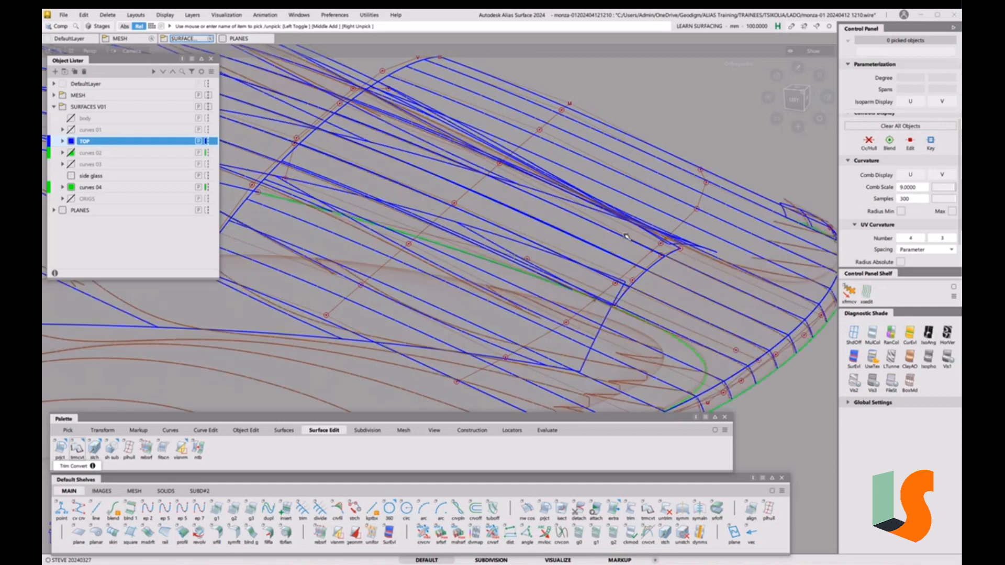
pyautogui.keyDown('alt'); pyautogui.keyDown('shift'); pyautogui.moveTo(687, 307); pyautogui.dragTo(716, 356); pyautogui.keyUp('shift'); pyautogui.keyUp('alt')
pyautogui.click(717, 351)
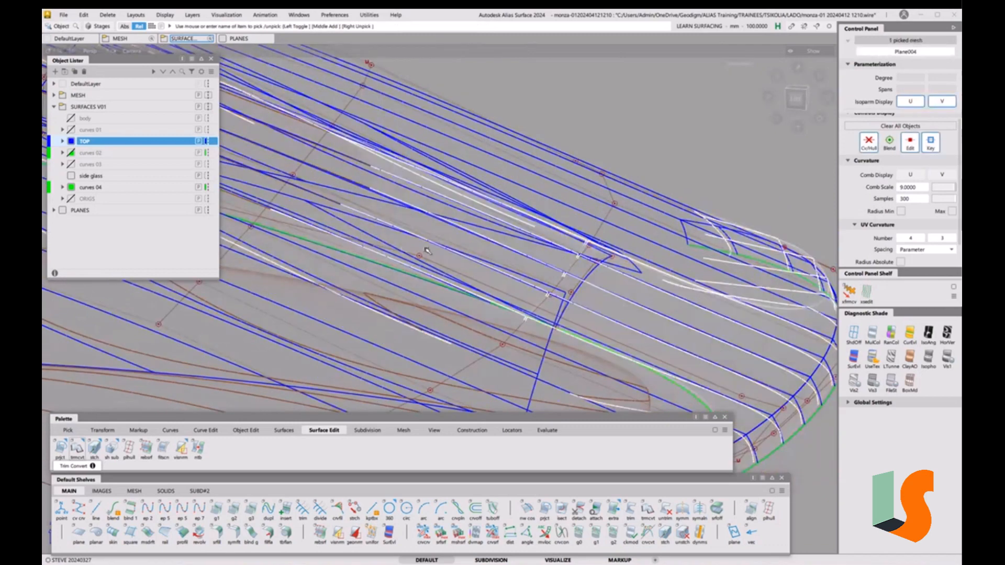
pyautogui.hotkey('alt', 'h')
pyautogui.hotkey('alt', 's')
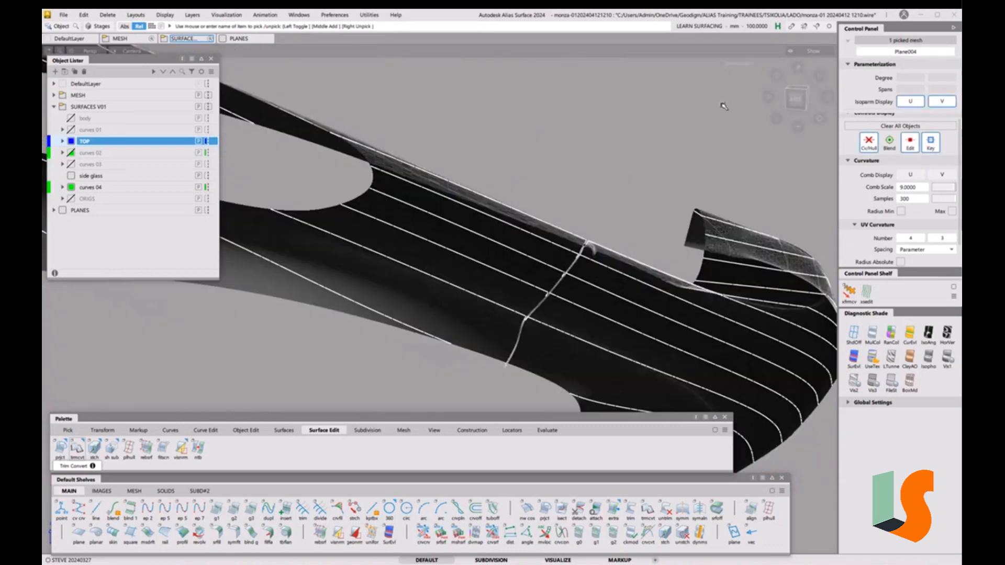
pyautogui.click(797, 100)
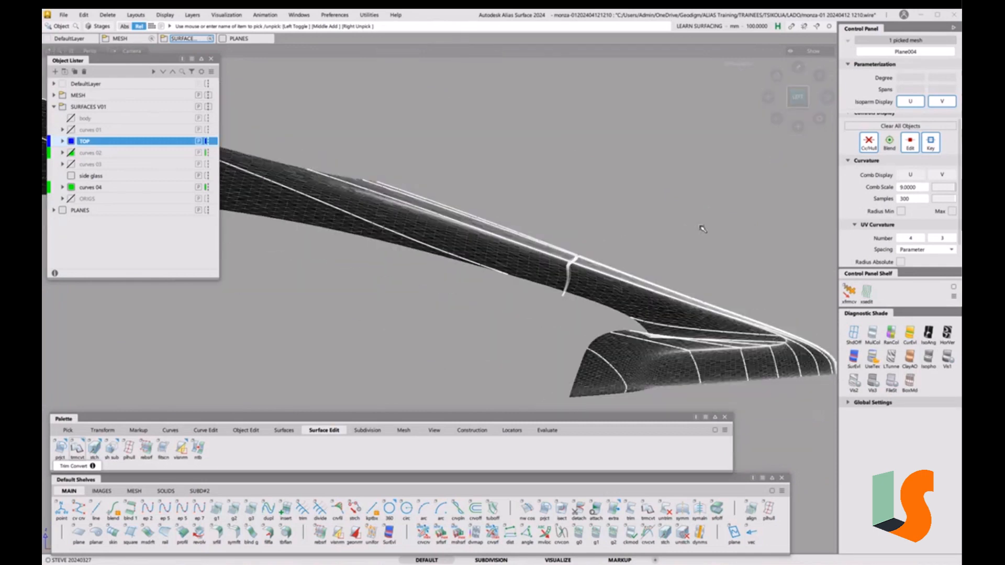
pyautogui.keyDown('alt'); pyautogui.keyDown('shift'); pyautogui.moveTo(557, 265); pyautogui.dragTo(607, 222, button='right'); pyautogui.keyUp('shift'); pyautogui.keyUp('alt')
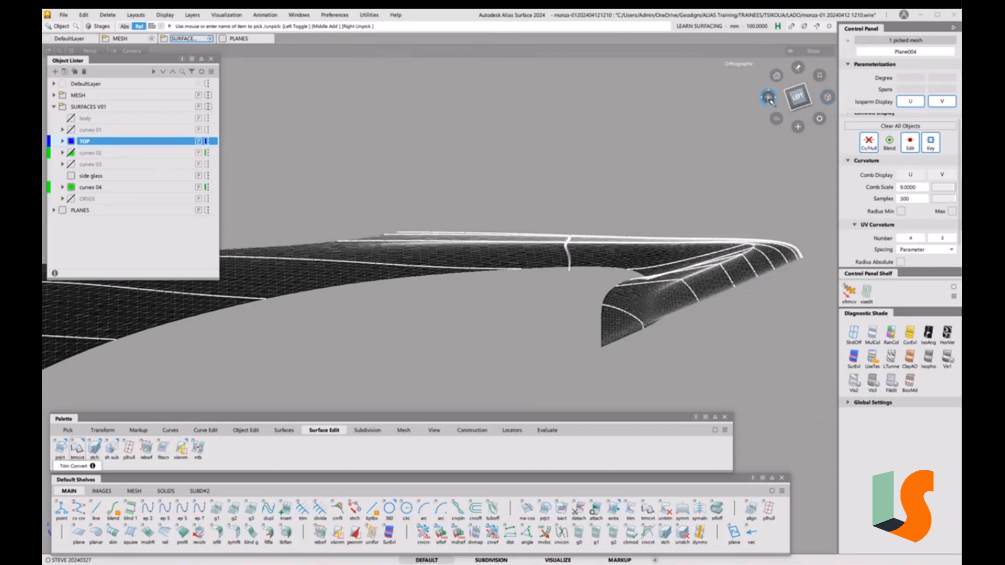
pyautogui.moveTo(767, 97); pyautogui.dragTo(495, 239)
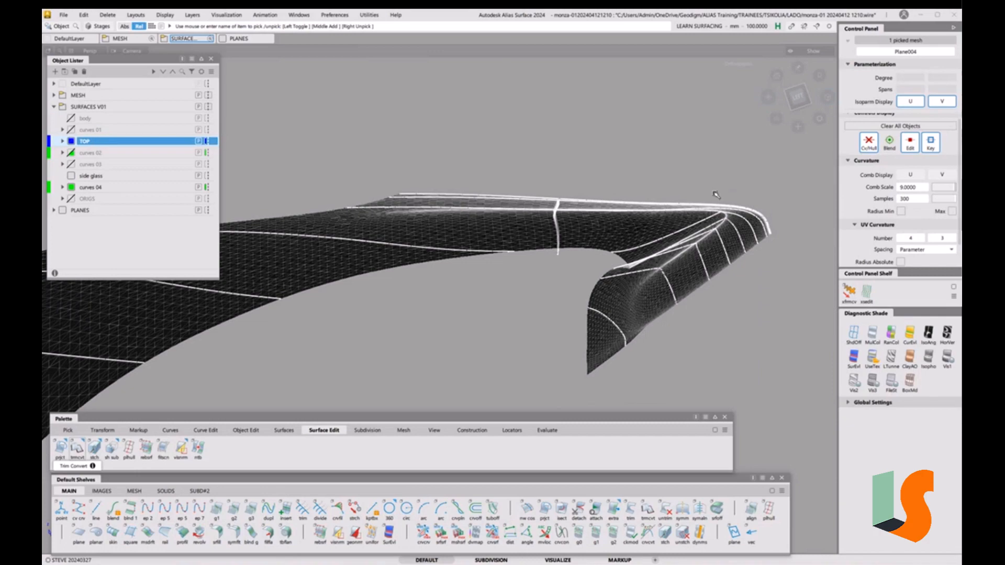
pyautogui.hotkey('ctrl', 'z')
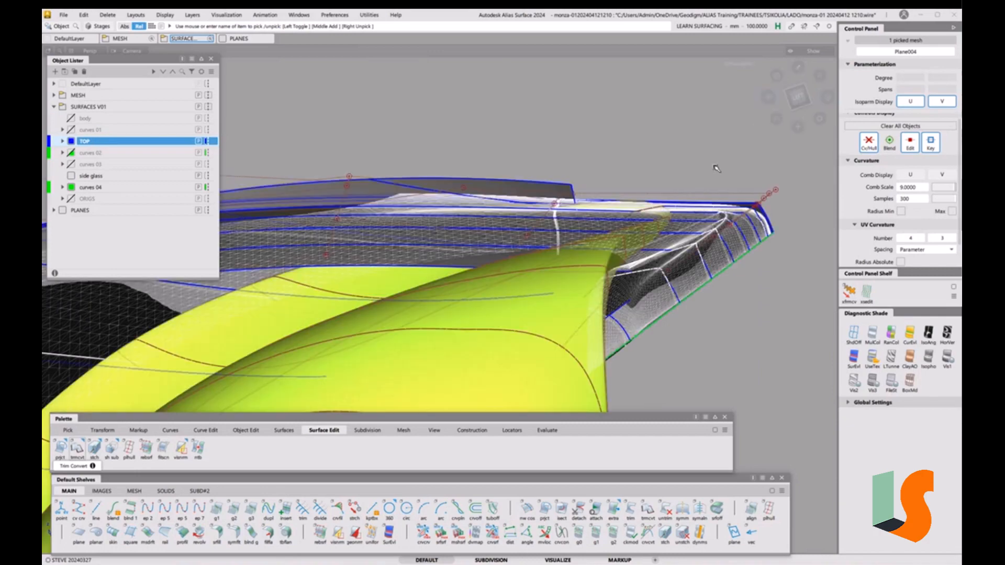
pyautogui.keyDown('alt'); pyautogui.keyDown('shift'); pyautogui.moveTo(725, 192); pyautogui.dragTo(772, 180); pyautogui.keyUp('shift'); pyautogui.keyUp('alt')
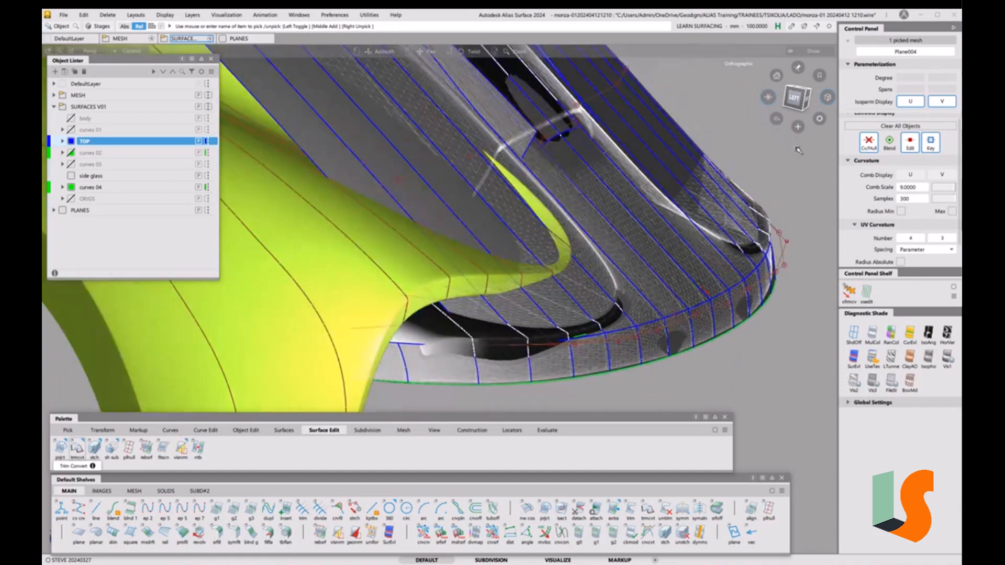
pyautogui.keyDown('alt'); pyautogui.keyDown('shift'); pyautogui.click(769, 97); pyautogui.keyUp('shift'); pyautogui.keyUp('alt')
pyautogui.press('F4')
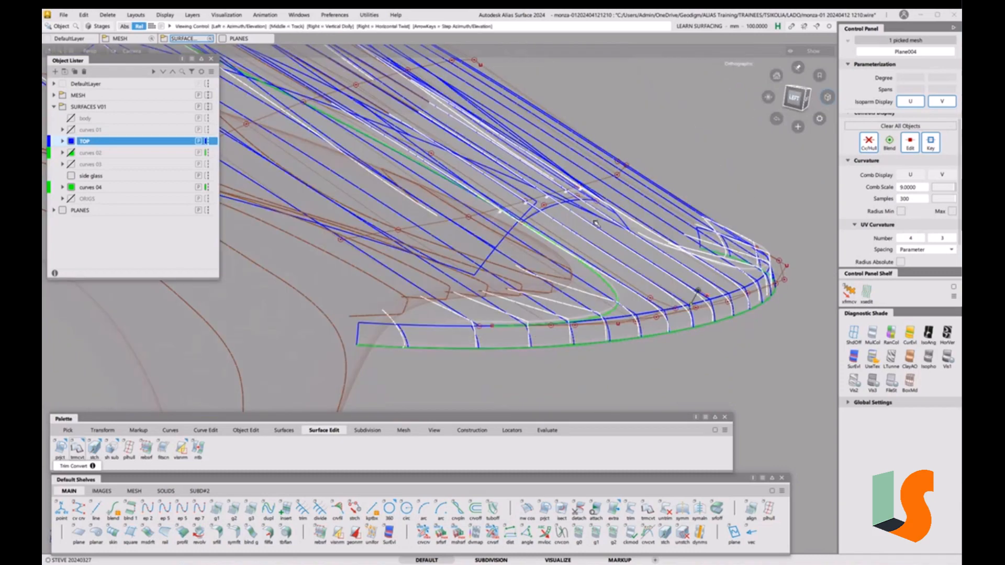
pyautogui.keyDown('alt'); pyautogui.keyDown('shift'); pyautogui.moveTo(704, 205); pyautogui.dragTo(659, 236); pyautogui.keyUp('shift'); pyautogui.keyUp('alt')
pyautogui.keyDown('alt'); pyautogui.keyDown('shift'); pyautogui.moveTo(659, 236); pyautogui.dragTo(606, 273, button='middle'); pyautogui.keyUp('shift'); pyautogui.keyUp('alt')
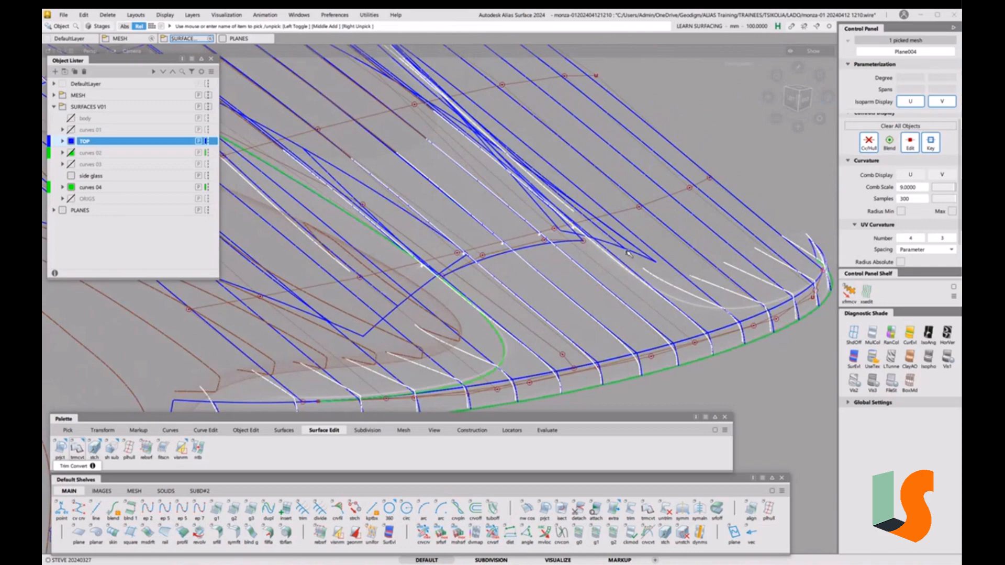
pyautogui.click(621, 290)
pyautogui.keyDown('alt'); pyautogui.keyDown('shift'); pyautogui.moveTo(622, 289); pyautogui.dragTo(535, 281); pyautogui.keyUp('shift'); pyautogui.keyUp('alt')
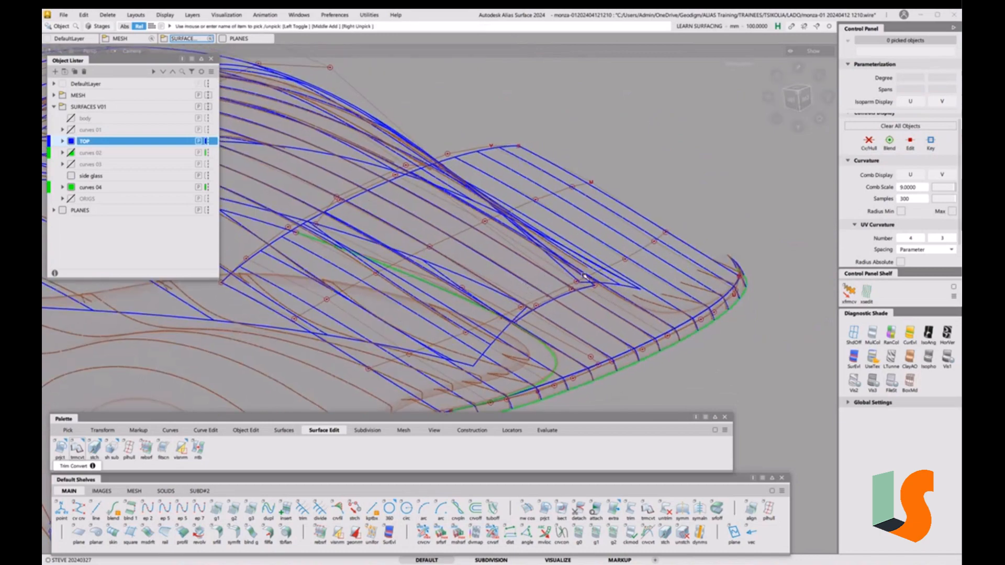
pyautogui.keyDown('alt'); pyautogui.keyDown('shift'); pyautogui.moveTo(545, 296); pyautogui.dragTo(566, 310); pyautogui.keyUp('shift'); pyautogui.keyUp('alt')
# Isolate the two roof extension surfaces and zoom in on them
pyautogui.keyDown('ctrl'); pyautogui.keyDown('shift'); pyautogui.moveTo(516, 247); pyautogui.dragTo(494, 258); pyautogui.keyUp('shift'); pyautogui.keyUp('ctrl')
pyautogui.moveTo(434, 133); pyautogui.dragTo(452, 147)
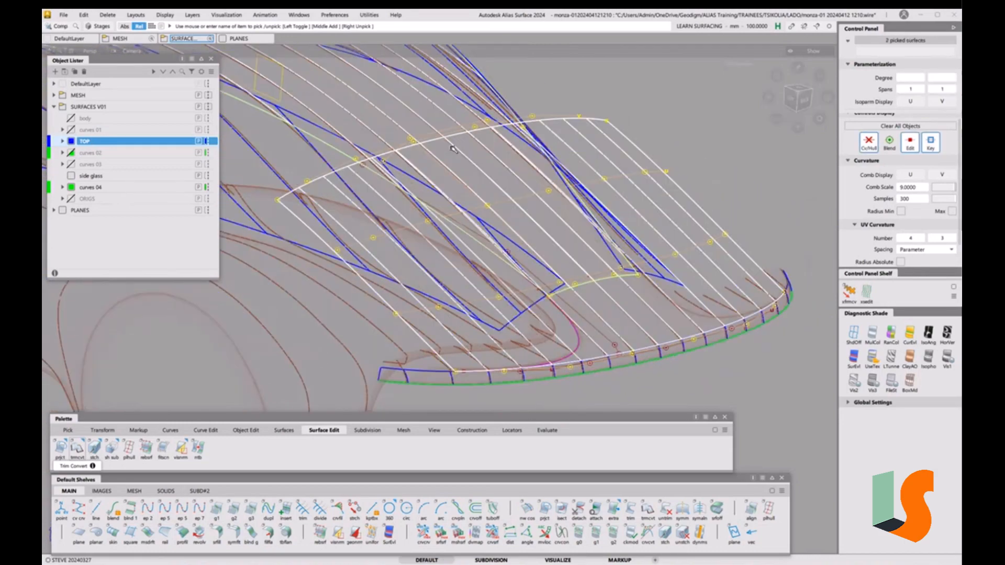
pyautogui.hotkey('alt', 'h')
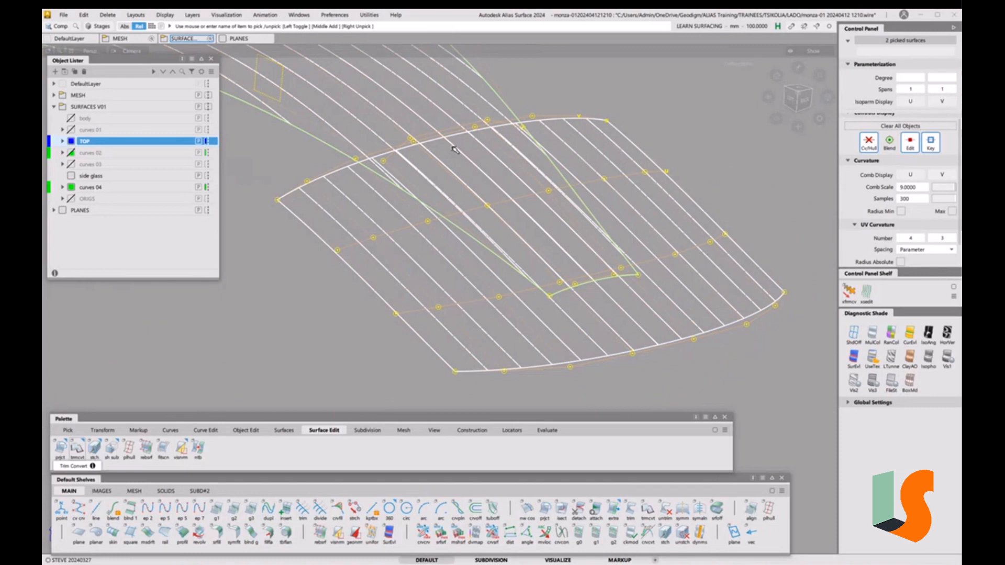
pyautogui.keyDown('alt'); pyautogui.keyDown('shift'); pyautogui.moveTo(423, 127); pyautogui.dragTo(409, 165, button='middle'); pyautogui.keyUp('shift'); pyautogui.keyUp('alt')
pyautogui.keyDown('ctrl'); pyautogui.keyDown('shift'); pyautogui.moveTo(667, 360); pyautogui.dragTo(649, 286); pyautogui.keyUp('shift'); pyautogui.keyUp('ctrl')
pyautogui.keyDown('alt'); pyautogui.keyDown('shift'); pyautogui.moveTo(556, 285); pyautogui.dragTo(574, 266); pyautogui.keyUp('shift'); pyautogui.keyUp('alt')
pyautogui.keyDown('alt'); pyautogui.keyDown('shift'); pyautogui.moveTo(567, 306); pyautogui.dragTo(569, 241, button='right'); pyautogui.keyUp('shift'); pyautogui.keyUp('alt')
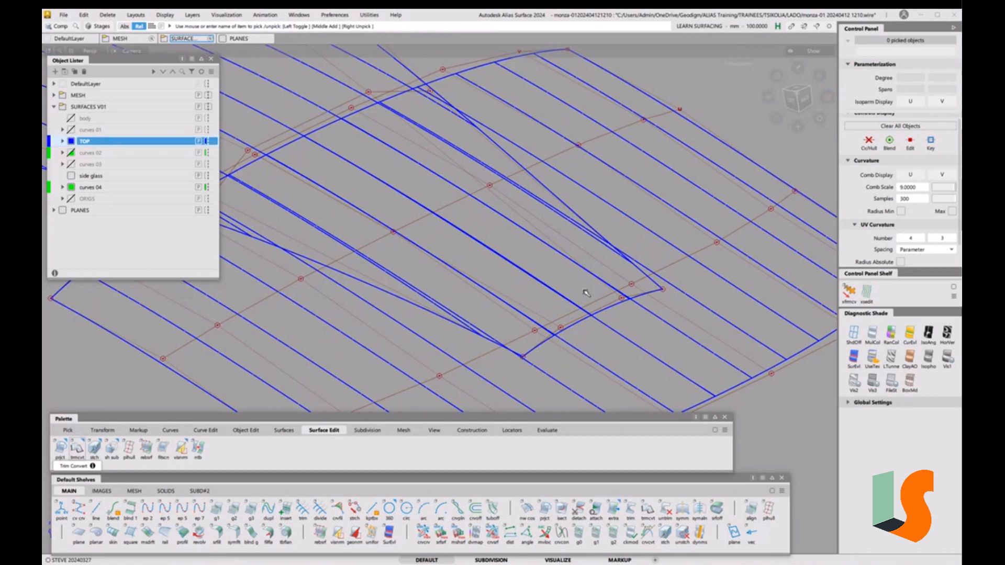
# Move a row of 8 hull CVs up, then shift the upper and middle CV rows in Z
pyautogui.hotkey('ctrl', 't')
pyautogui.hotkey('shift', 'alt')
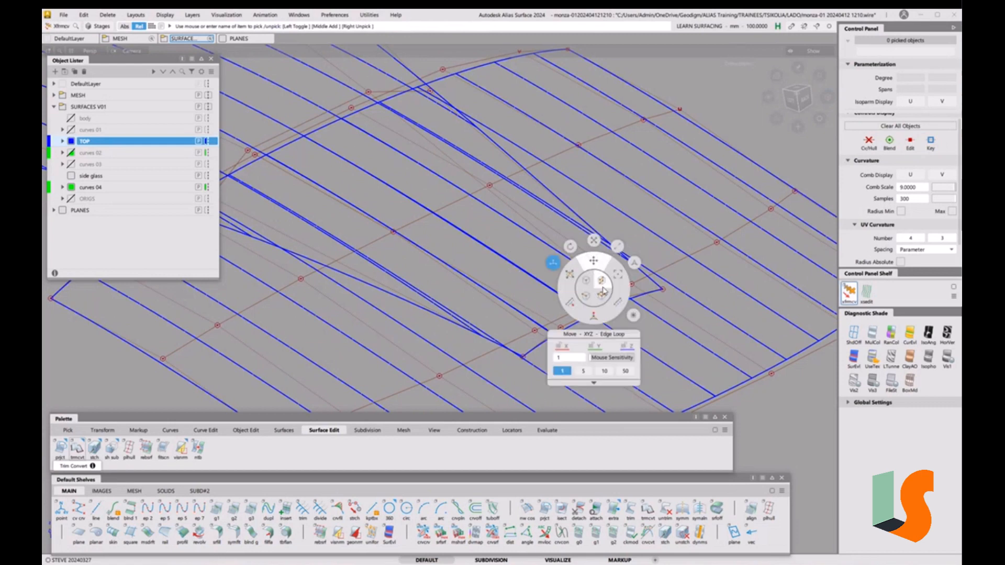
pyautogui.click(673, 269)
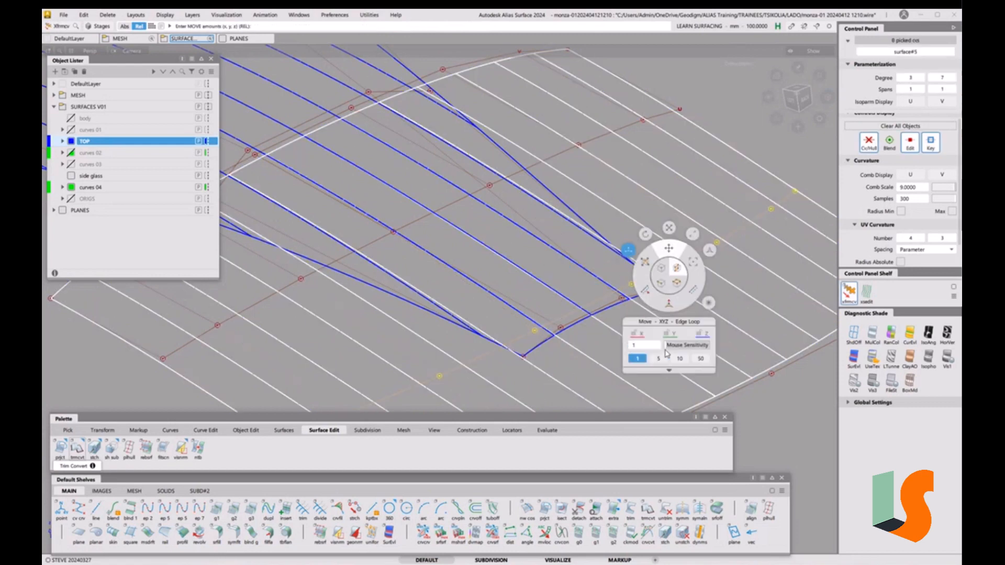
pyautogui.moveTo(675, 360); pyautogui.dragTo(674, 330)
pyautogui.click(314, 131)
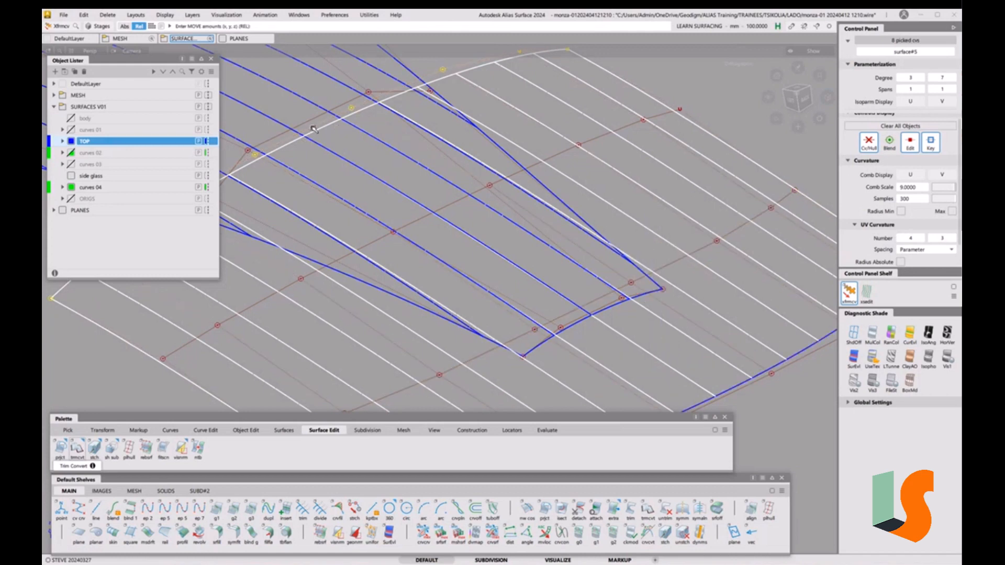
pyautogui.moveTo(364, 148); pyautogui.dragTo(364, 152, button='right')
pyautogui.click(456, 207)
pyautogui.moveTo(494, 236); pyautogui.dragTo(519, 244, button='right')
# Lower the lower CV row 3.22 and raise the next row 1.0659 in Z, then clear the selection
pyautogui.click(664, 267)
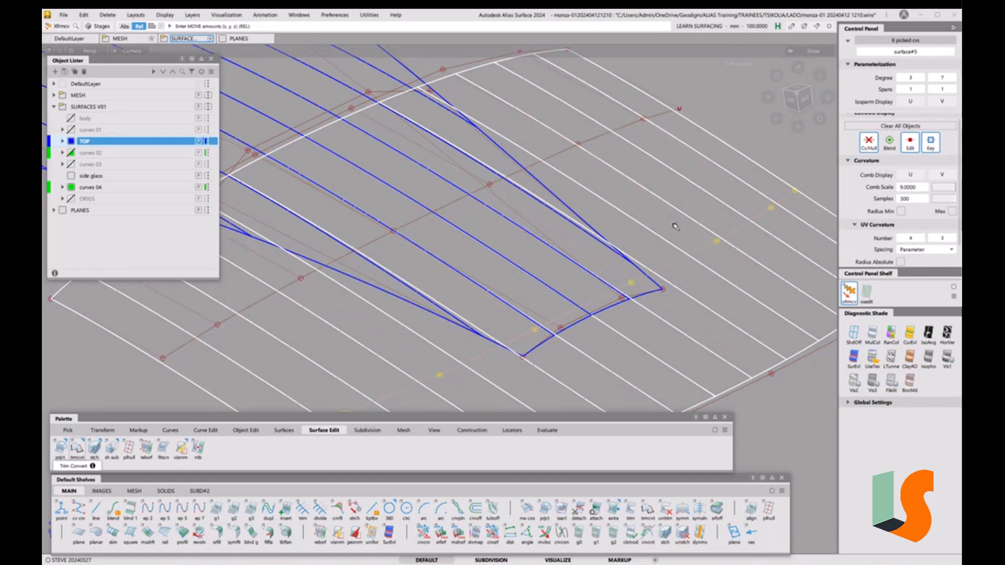
pyautogui.moveTo(675, 226); pyautogui.dragTo(662, 248, button='right')
pyautogui.click(419, 226)
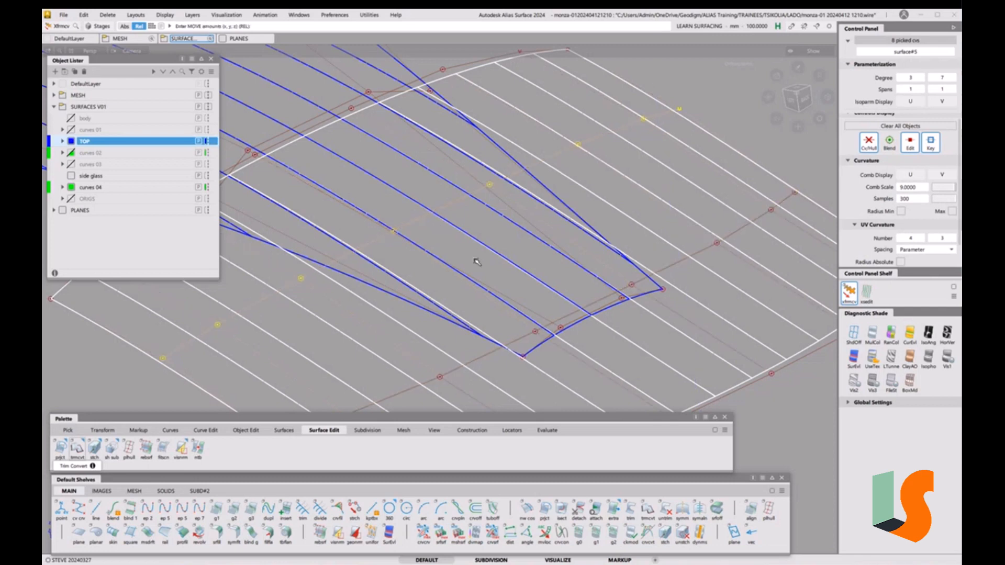
pyautogui.moveTo(546, 208)
pyautogui.keyDown('alt'); pyautogui.keyDown('shift'); pyautogui.mouseDown()
pyautogui.moveTo(546, 245)
pyautogui.moveTo(539, 226)
pyautogui.mouseUp(); pyautogui.keyUp('shift'); pyautogui.keyUp('alt')
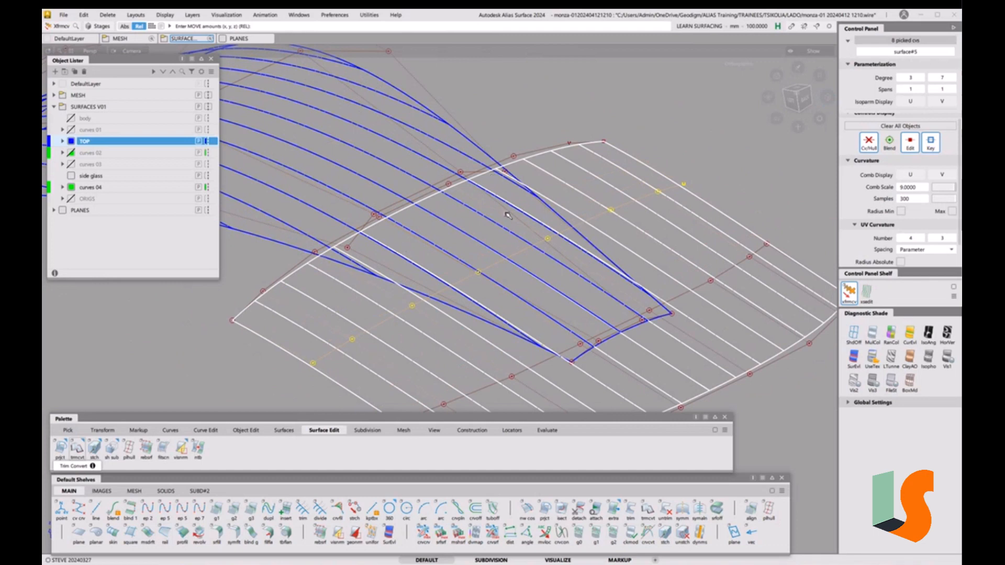
pyautogui.click(678, 298)
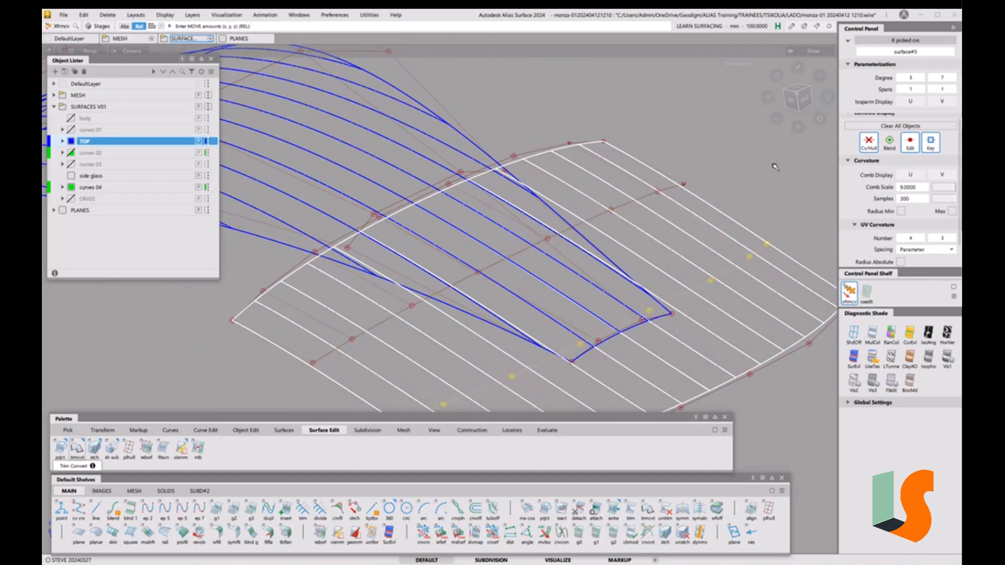
pyautogui.moveTo(748, 186)
pyautogui.mouseDown(button='right')
pyautogui.moveTo(749, 177)
pyautogui.moveTo(738, 182)
pyautogui.mouseUp(button='right')
pyautogui.keyDown('ctrl'); pyautogui.keyDown('shift'); pyautogui.moveTo(540, 302); pyautogui.dragTo(538, 255); pyautogui.keyUp('shift'); pyautogui.keyUp('ctrl')
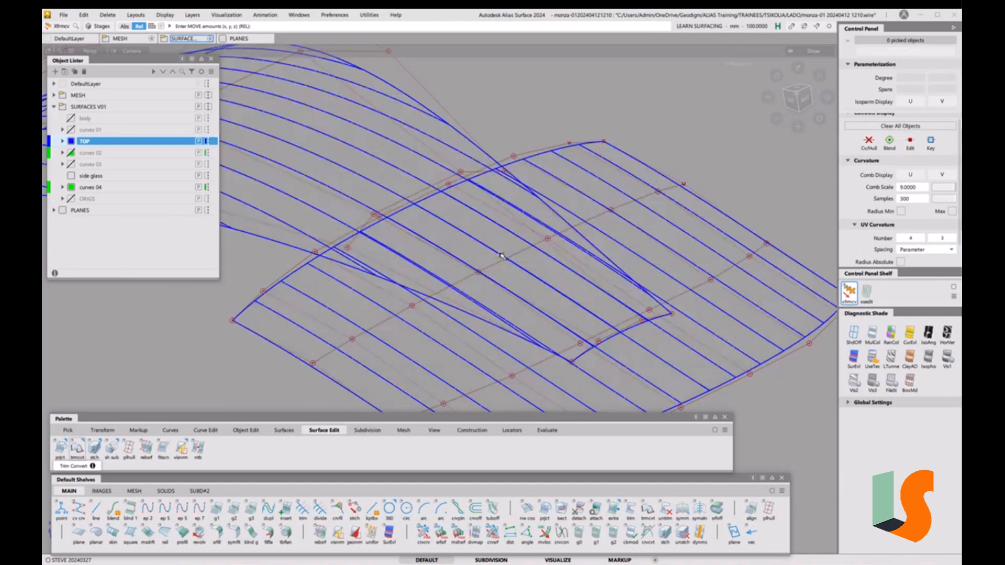
pyautogui.keyDown('alt'); pyautogui.keyDown('shift'); pyautogui.moveTo(445, 239); pyautogui.dragTo(523, 270); pyautogui.keyUp('shift'); pyautogui.keyUp('alt')
pyautogui.keyDown('alt'); pyautogui.keyDown('shift'); pyautogui.moveTo(523, 269); pyautogui.dragTo(486, 248, button='middle'); pyautogui.keyUp('shift'); pyautogui.keyUp('alt')
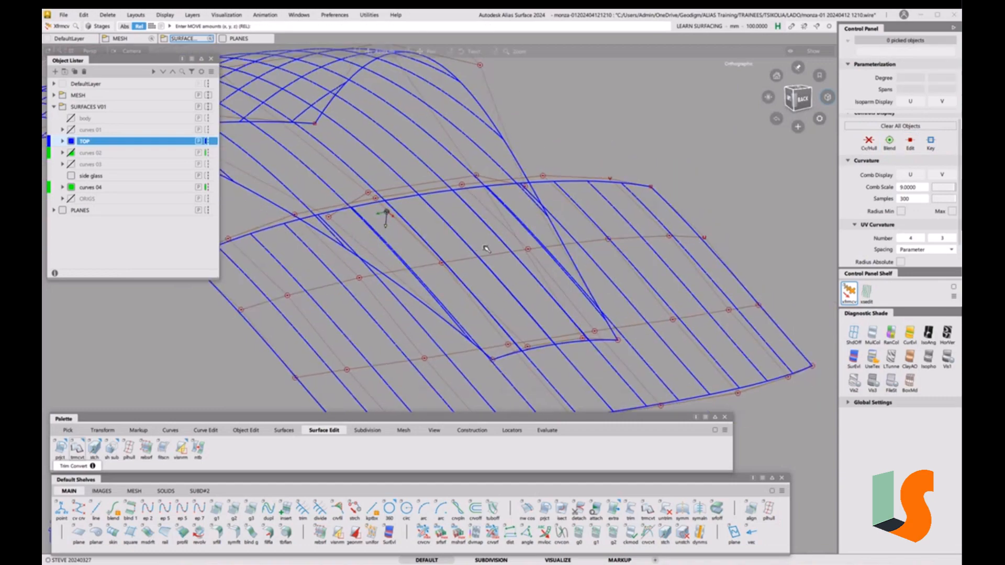
pyautogui.keyDown('alt'); pyautogui.keyDown('shift'); pyautogui.moveTo(486, 249); pyautogui.dragTo(484, 295, button='right'); pyautogui.keyUp('shift'); pyautogui.keyUp('alt')
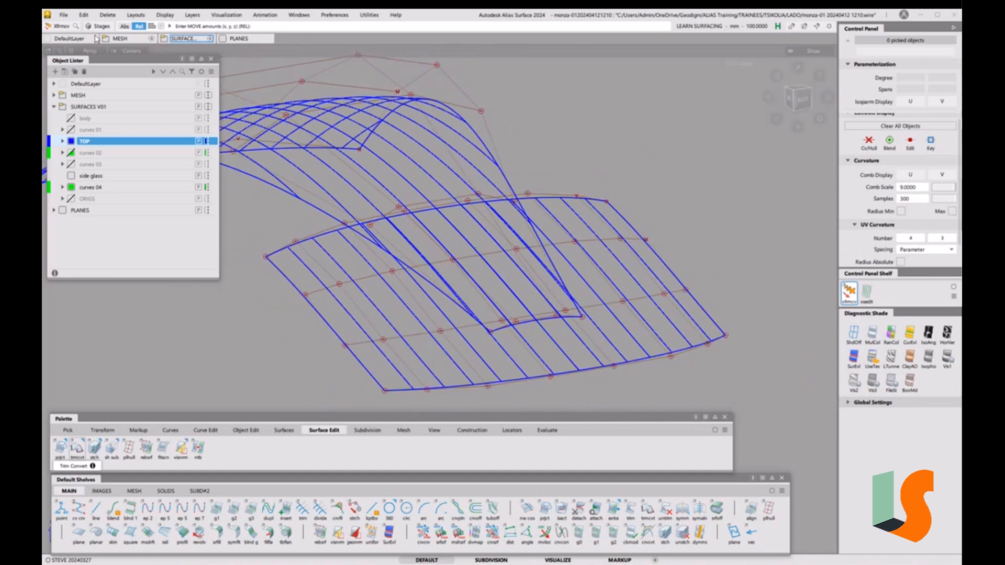
pyautogui.click(63, 15)
pyautogui.click(80, 99)
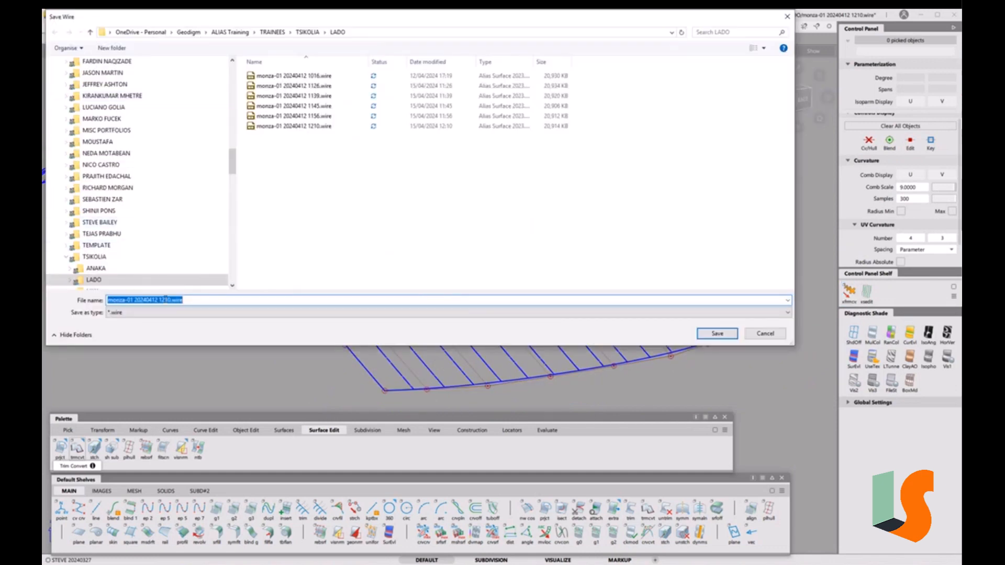
pyautogui.moveTo(165, 301); pyautogui.dragTo(215, 301)
pyautogui.write('18')
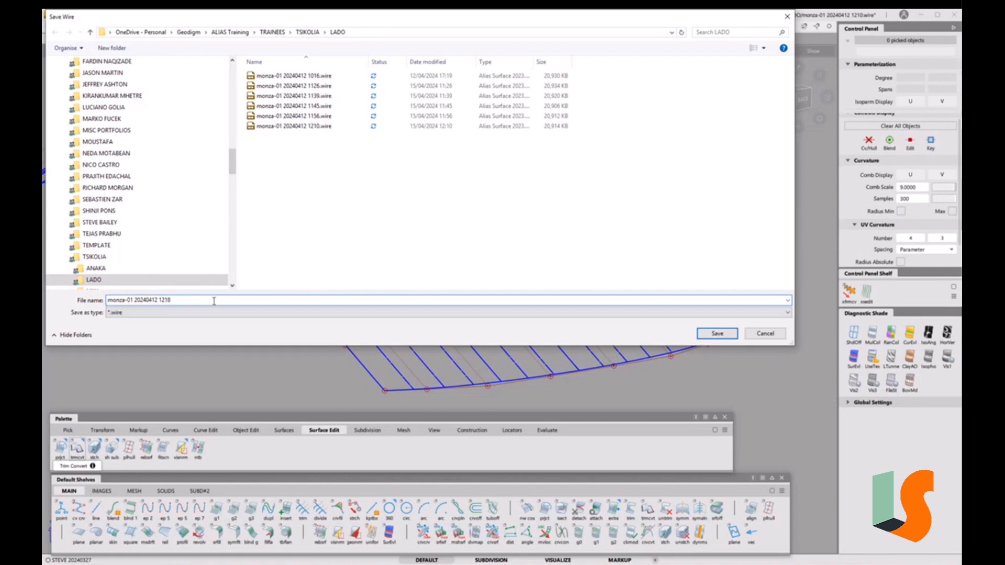
pyautogui.press('Return')
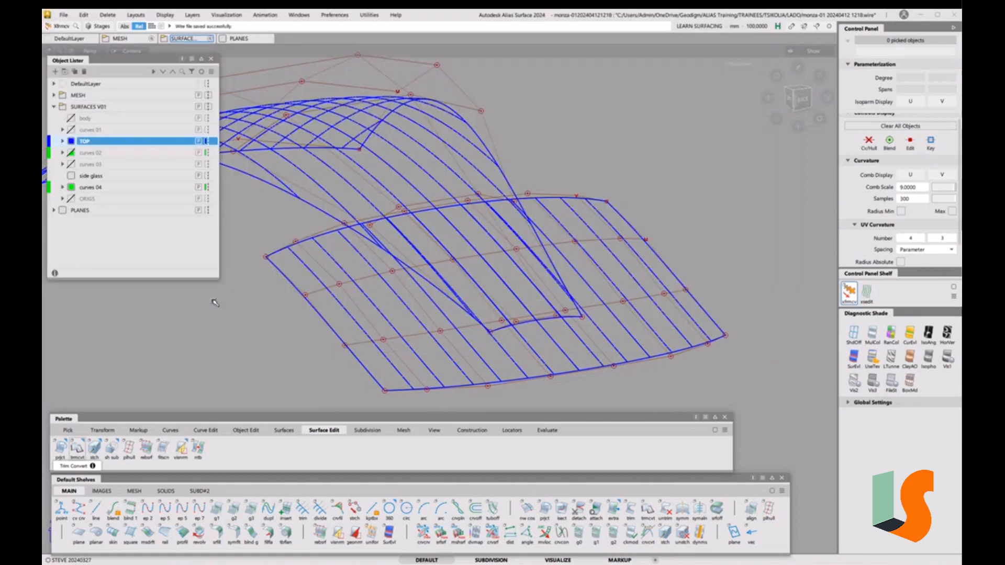
# Turn on X-axis-aligned cross sections in the Cross Section Editor alongside the Y-axis ones
pyautogui.keyDown('alt'); pyautogui.keyDown('shift'); pyautogui.moveTo(484, 251); pyautogui.dragTo(466, 233, button='right'); pyautogui.keyUp('shift'); pyautogui.keyUp('alt')
pyautogui.keyDown('alt'); pyautogui.keyDown('shift'); pyautogui.moveTo(466, 233); pyautogui.dragTo(432, 204); pyautogui.keyUp('shift'); pyautogui.keyUp('alt')
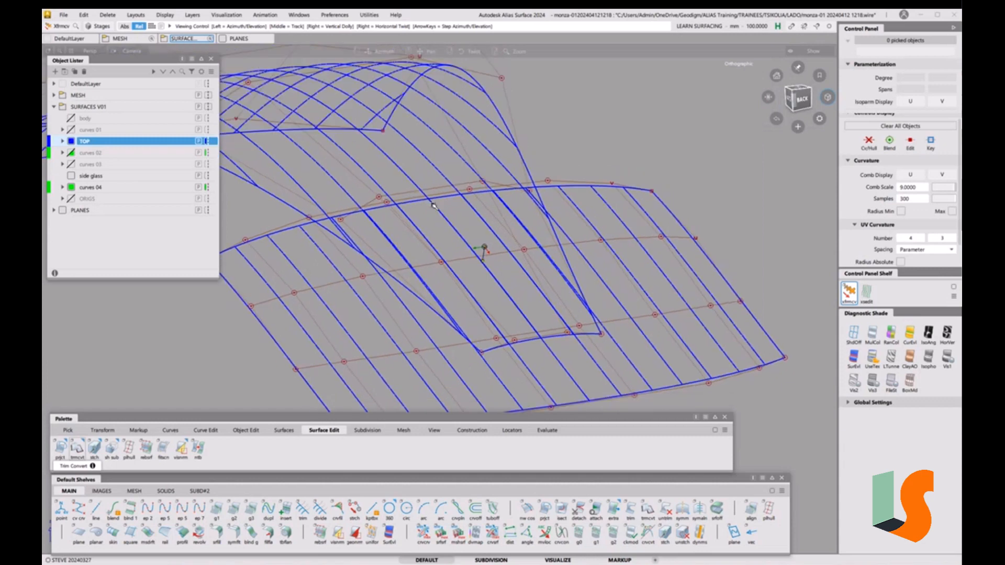
pyautogui.click(298, 15)
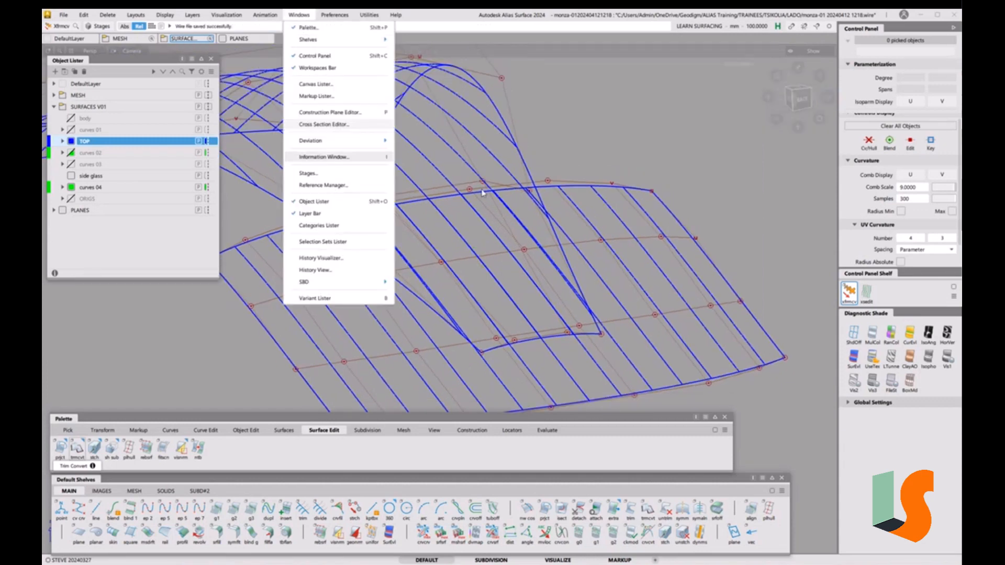
pyautogui.click(323, 124)
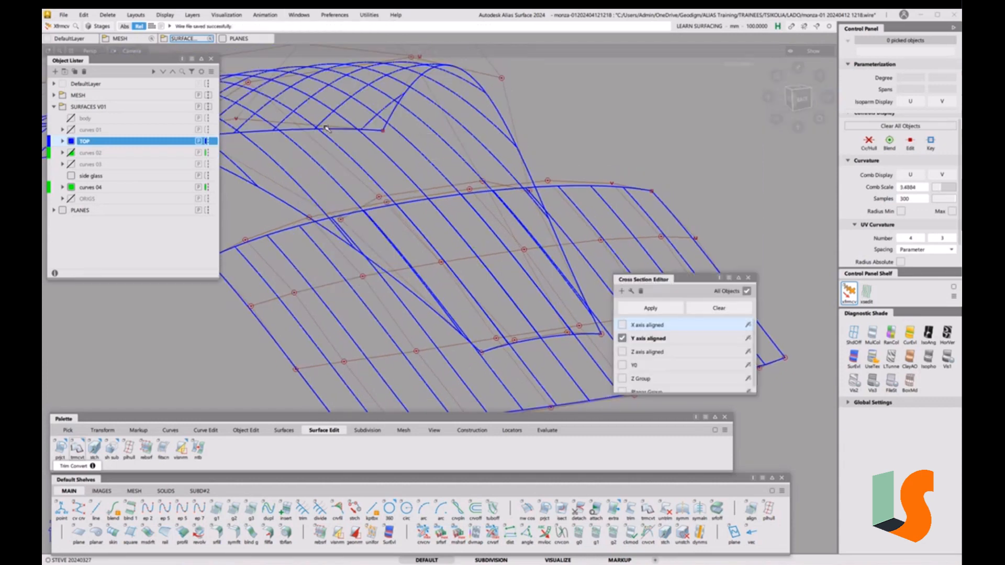
pyautogui.click(623, 325)
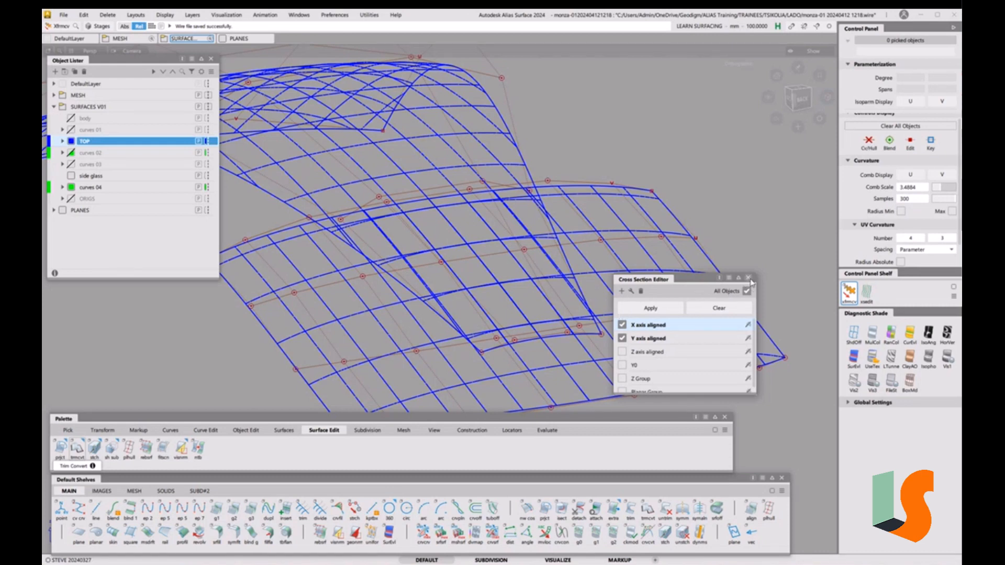
# Clear the roof's cross-section curves, close the Cross Section Editor, and leave the roof in wireframe
pyautogui.click(703, 311)
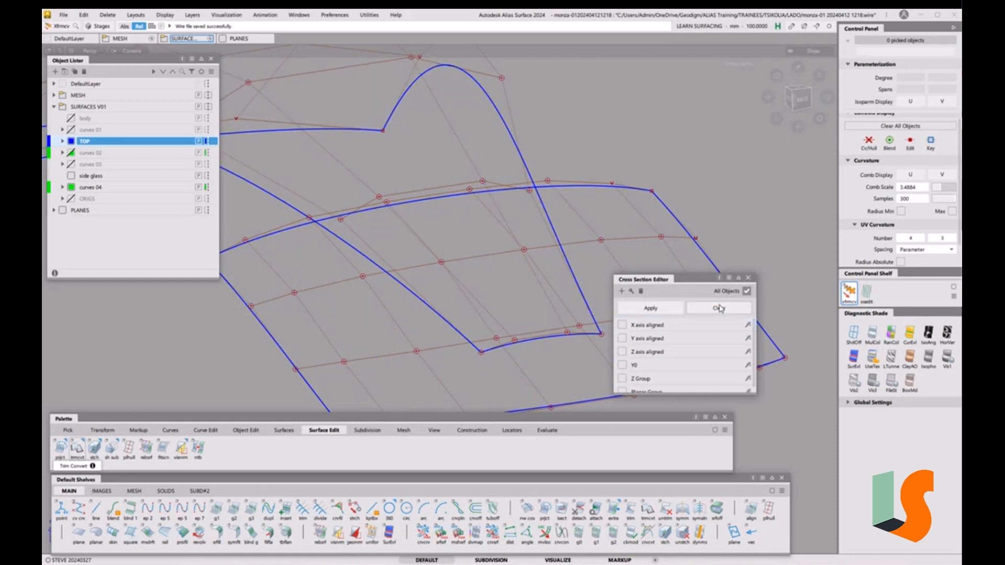
pyautogui.click(749, 279)
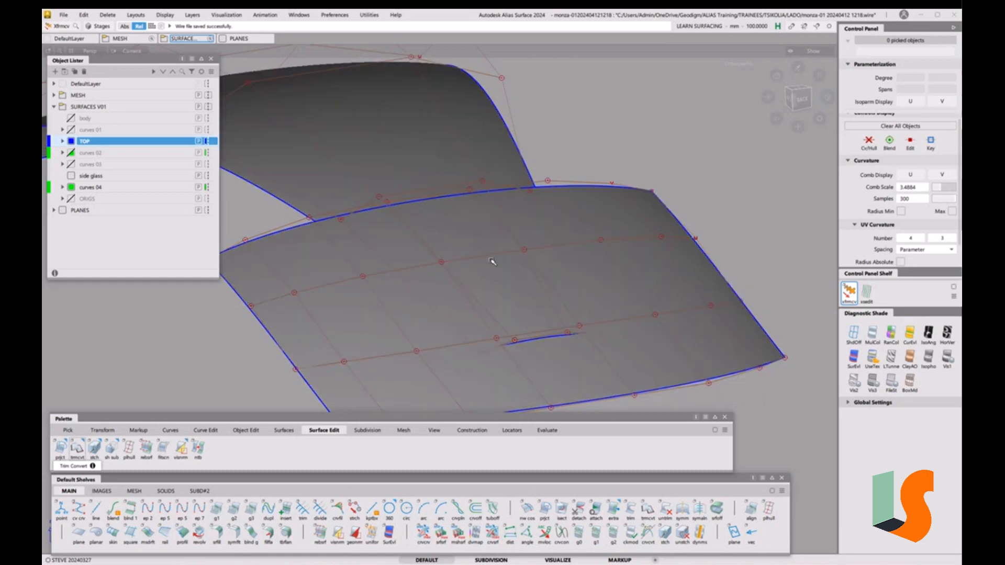
pyautogui.press('5')
pyautogui.press('5')
pyautogui.keyDown('alt'); pyautogui.keyDown('shift'); pyautogui.moveTo(478, 286); pyautogui.dragTo(572, 255); pyautogui.keyUp('shift'); pyautogui.keyUp('alt')
pyautogui.press('5')
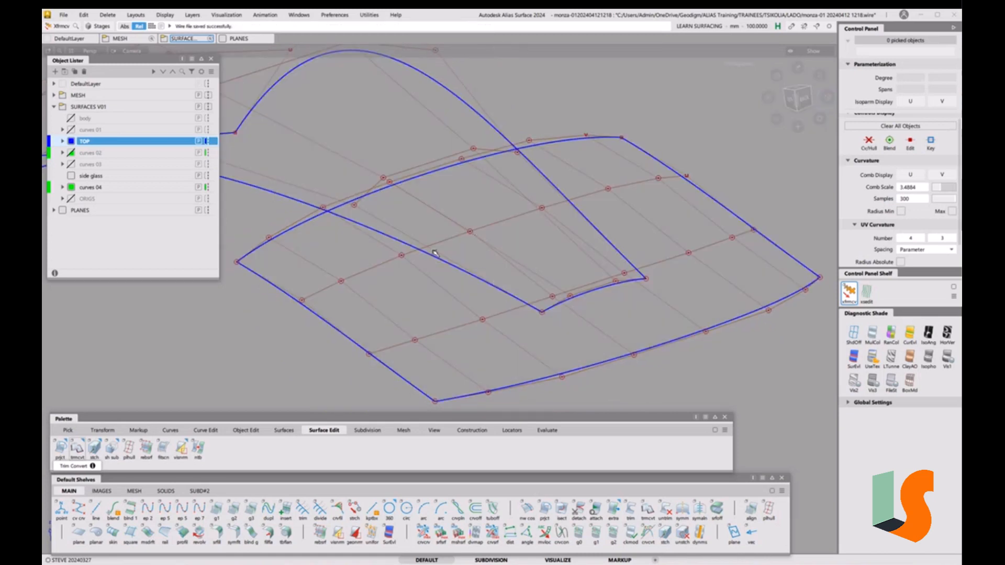
pyautogui.keyDown('ctrl'); pyautogui.keyDown('shift'); pyautogui.moveTo(544, 224); pyautogui.dragTo(525, 235); pyautogui.keyUp('shift'); pyautogui.keyUp('ctrl')
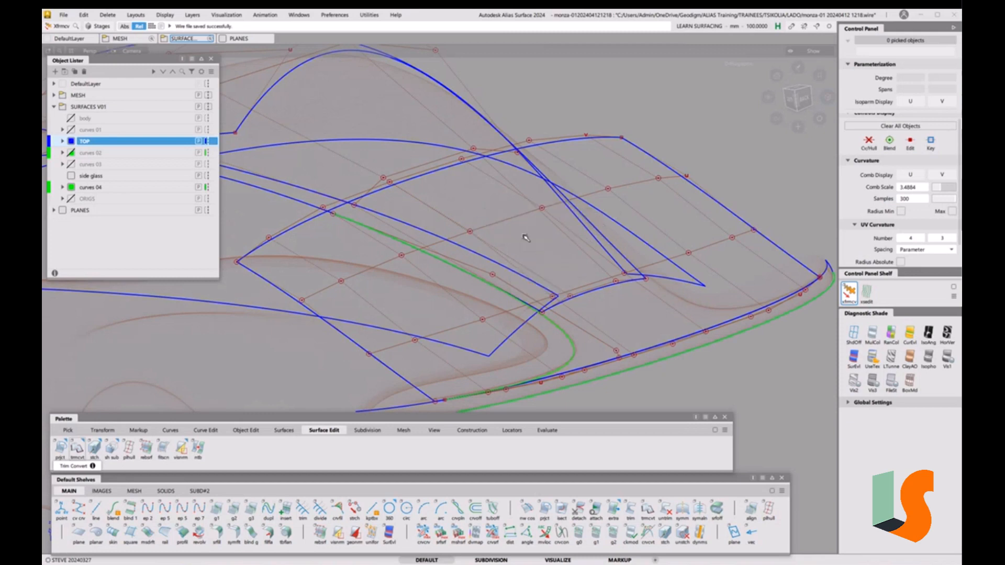
# Apply symmetric modelling (symm from Object Edit) to the TOP roof surface
pyautogui.click(603, 163)
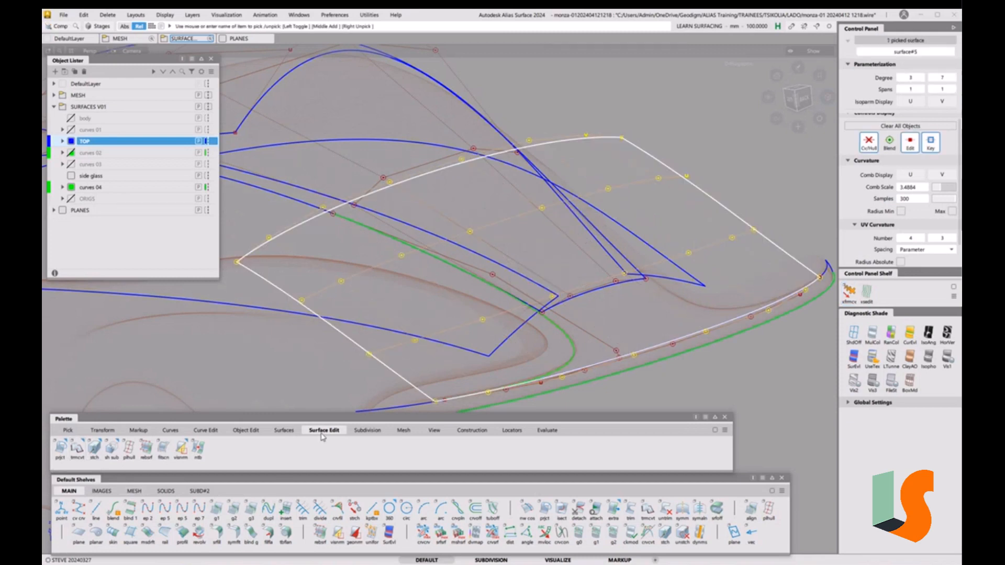
pyautogui.click(251, 434)
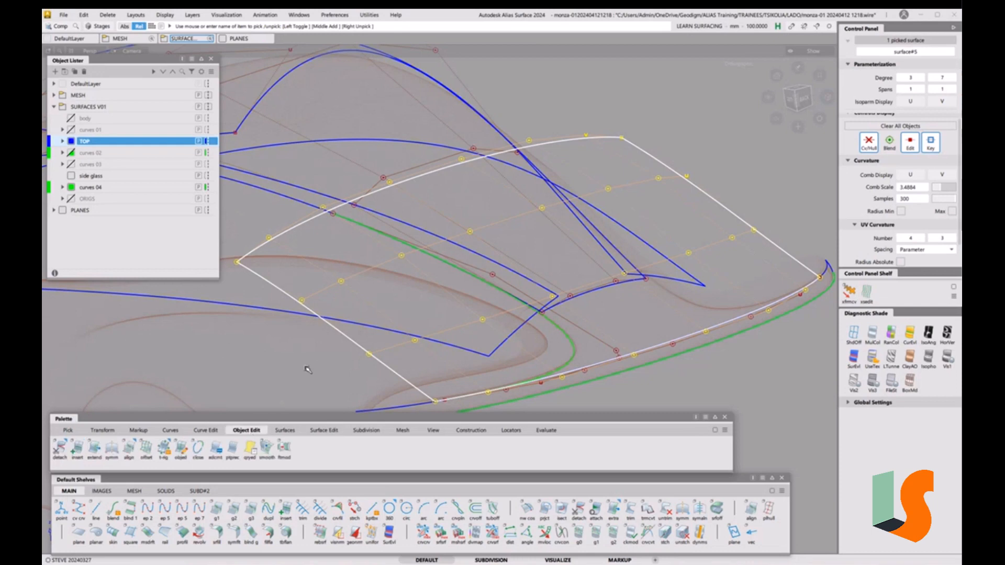
pyautogui.click(112, 447)
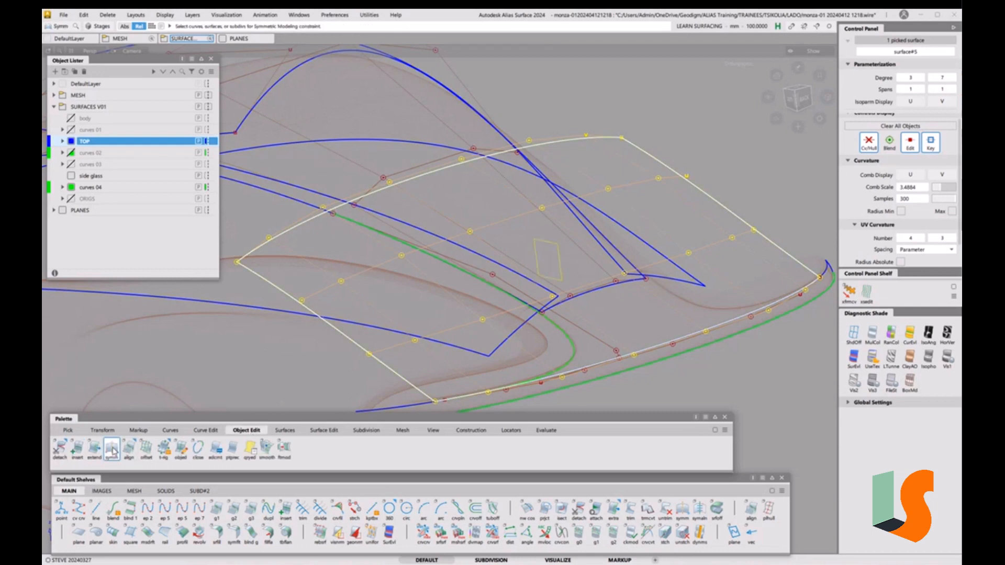
pyautogui.keyDown('ctrl'); pyautogui.keyDown('shift'); pyautogui.moveTo(429, 294); pyautogui.dragTo(449, 270); pyautogui.keyUp('shift'); pyautogui.keyUp('ctrl')
pyautogui.click(624, 314)
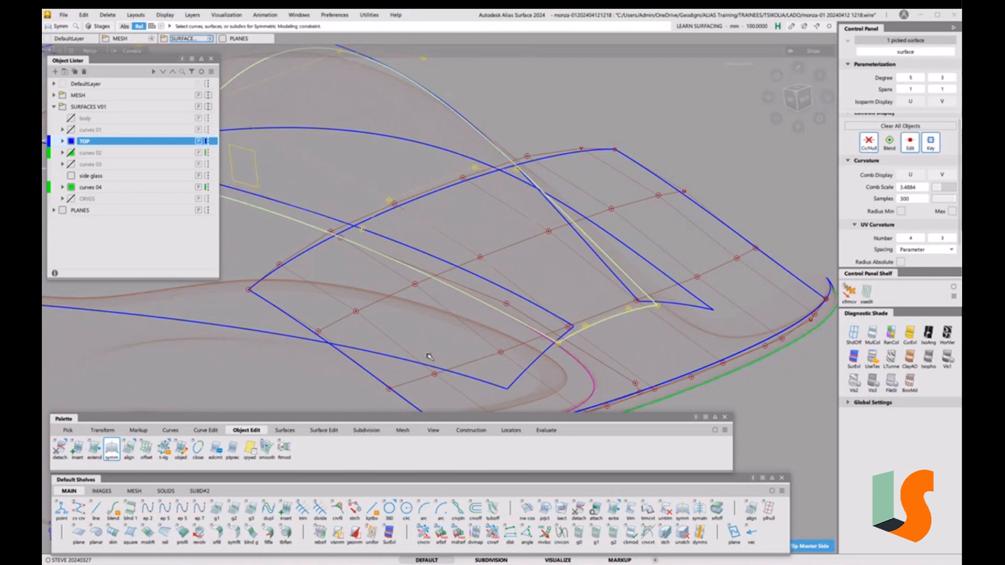
pyautogui.click(506, 255)
# Preview the roof shaded and orbit around it to inspect the symmetric result
pyautogui.press('`')
pyautogui.press('`')
pyautogui.keyDown('alt'); pyautogui.keyDown('shift'); pyautogui.moveTo(506, 256); pyautogui.dragTo(507, 238, button='right'); pyautogui.keyUp('shift'); pyautogui.keyUp('alt')
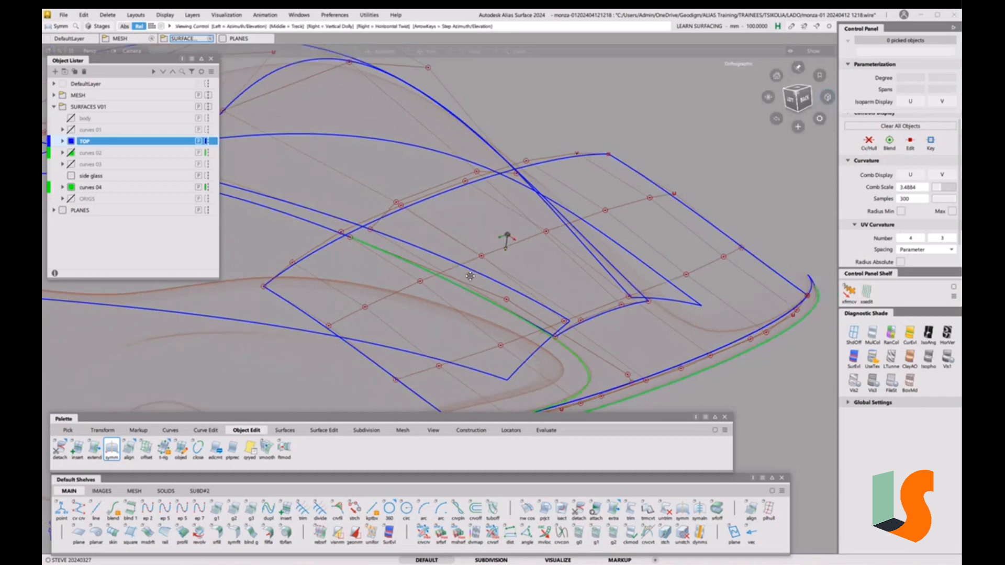
pyautogui.keyDown('alt'); pyautogui.keyDown('shift'); pyautogui.moveTo(506, 239); pyautogui.dragTo(576, 229, button='middle'); pyautogui.keyUp('shift'); pyautogui.keyUp('alt')
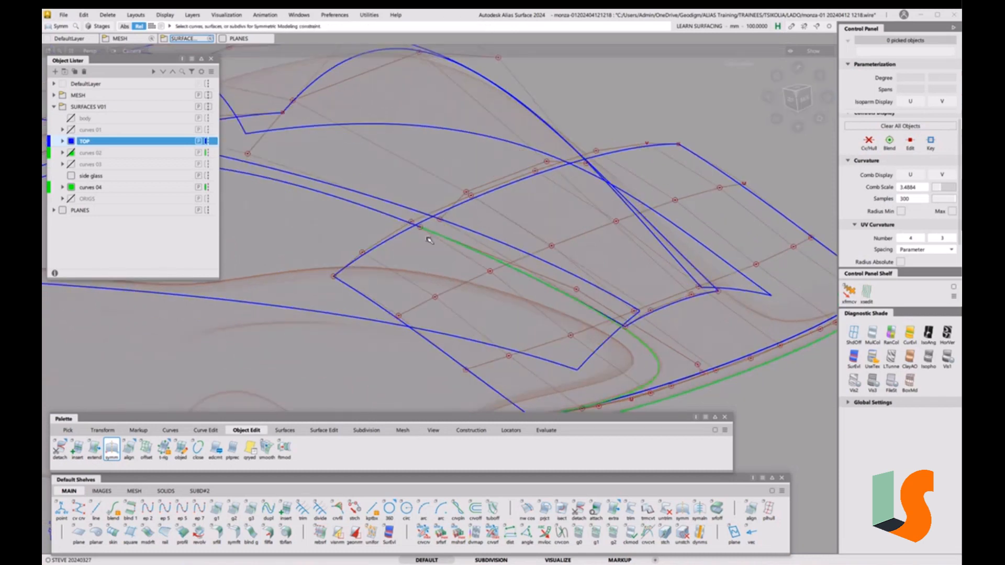
pyautogui.keyDown('alt'); pyautogui.keyDown('shift'); pyautogui.moveTo(637, 309); pyautogui.dragTo(561, 320); pyautogui.keyUp('shift'); pyautogui.keyUp('alt')
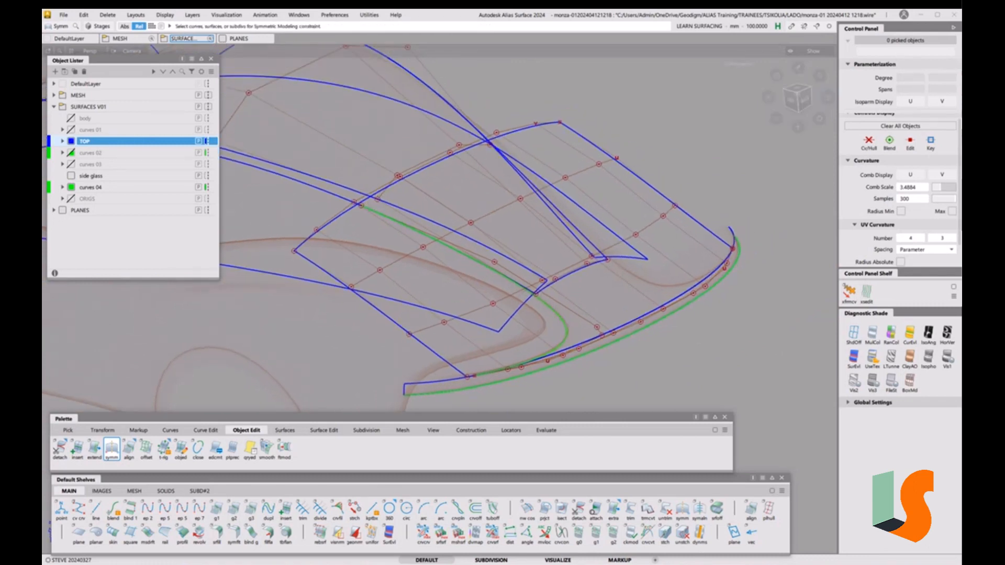
# In the corner screenshot, sketch two blue pen lines: one rising across the corner, one down the yellow surface
pyautogui.hotkey('alt', 'Tab')
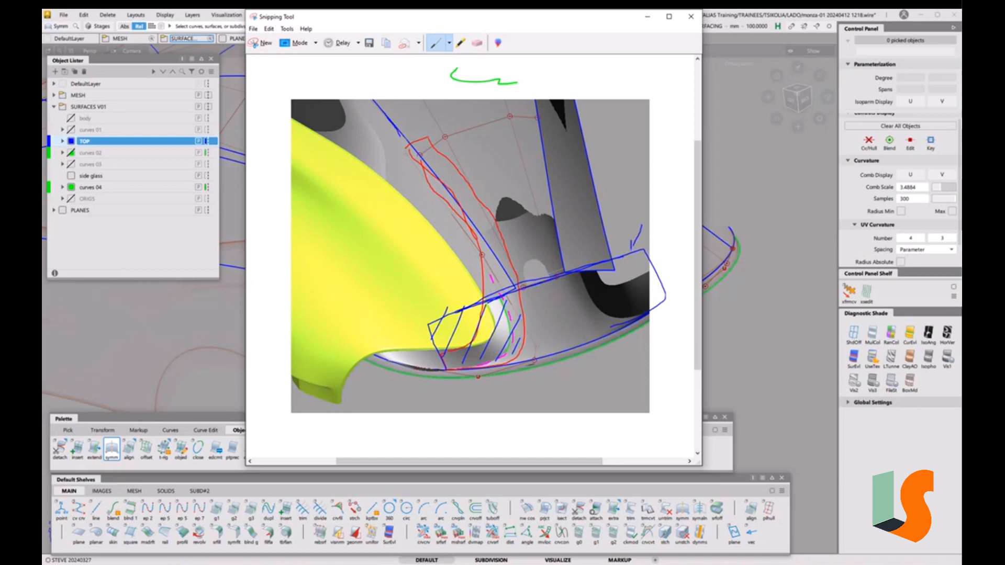
pyautogui.moveTo(359, 166)
pyautogui.mouseDown()
pyautogui.moveTo(565, 106)
pyautogui.moveTo(630, 238)
pyautogui.mouseUp()
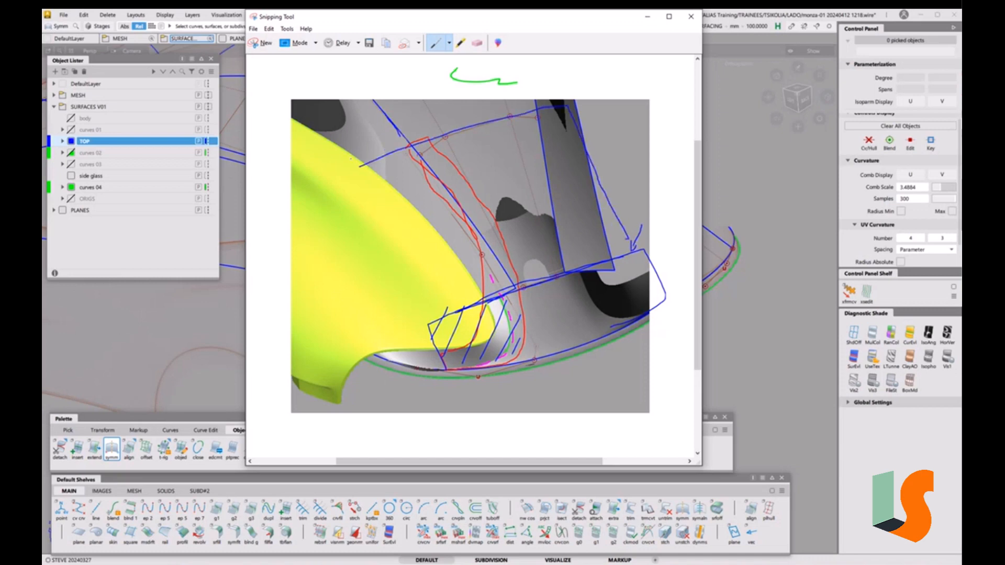
pyautogui.moveTo(365, 174); pyautogui.dragTo(424, 331)
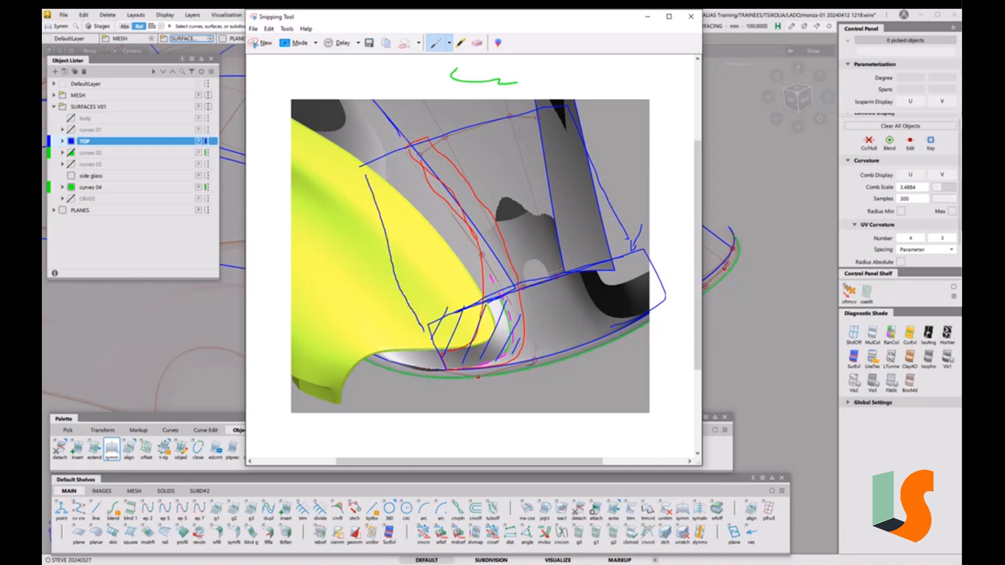